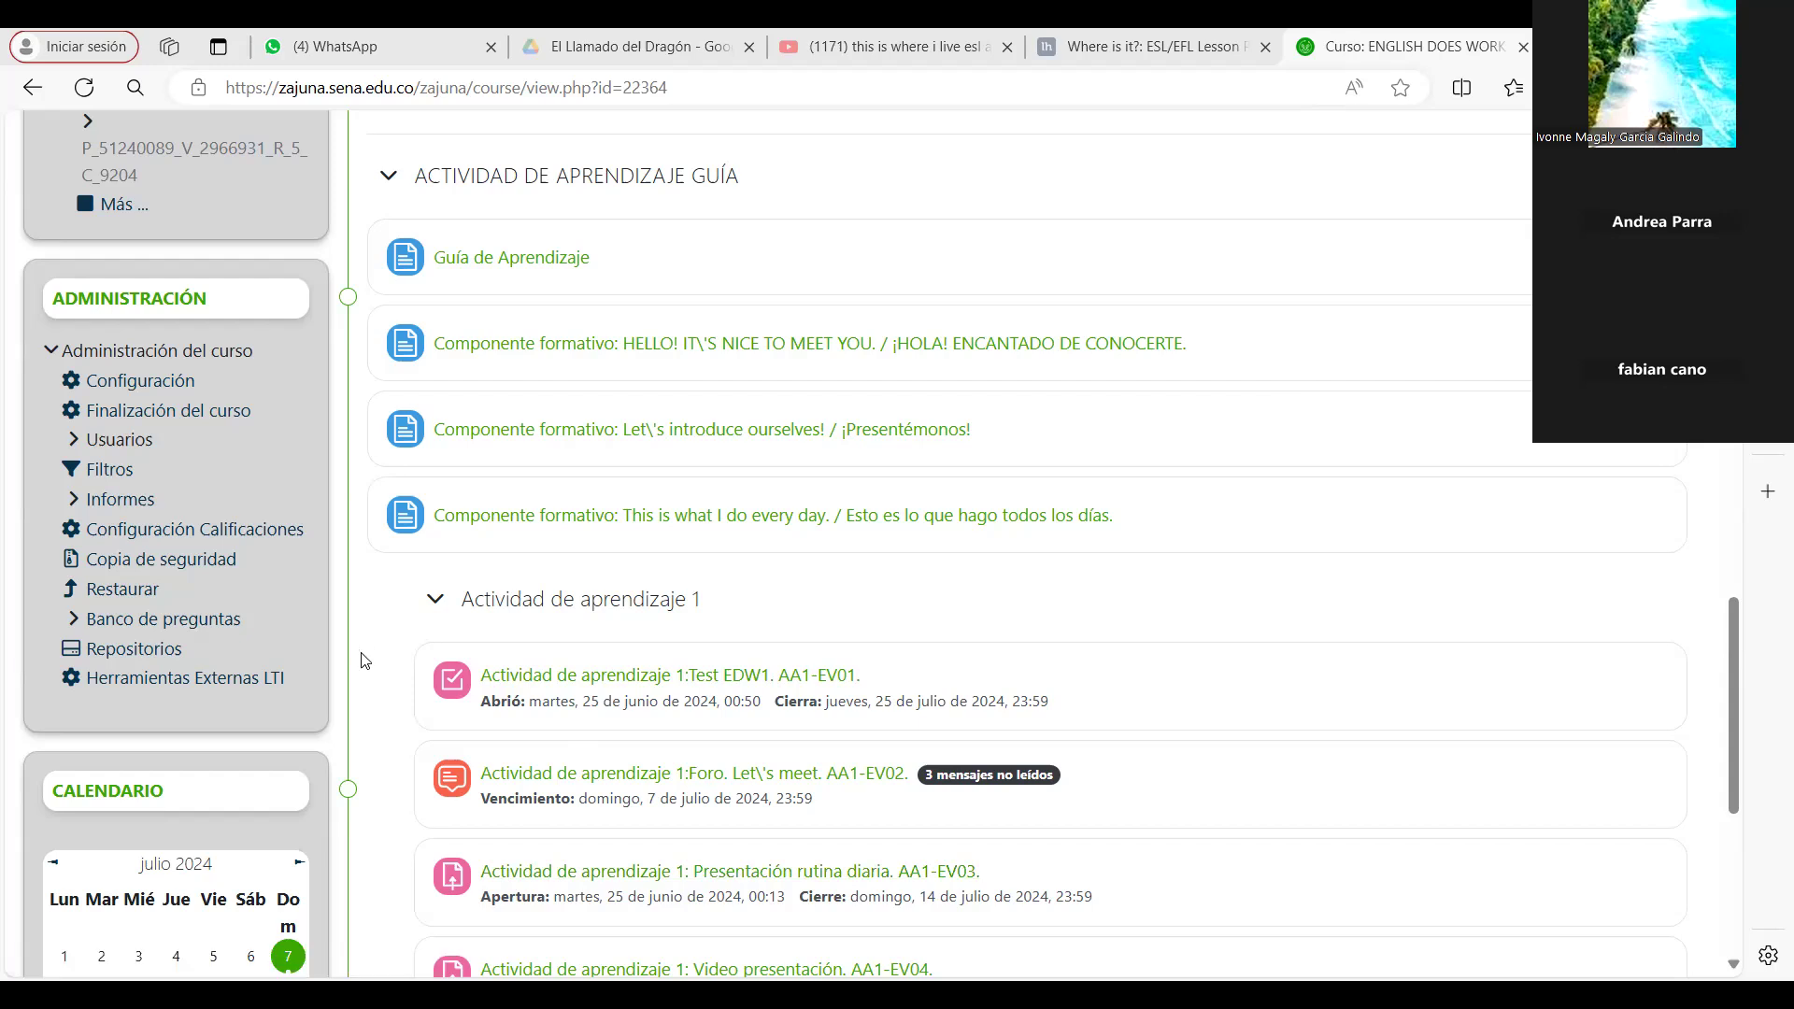
Scroll the ENGLISH DOES WORK course page to the Actividad de aprendizaje 1 activities and dates
{"action": "scroll", "coordinate": [365, 660], "scroll_direction": "down", "scroll_amount": 3}
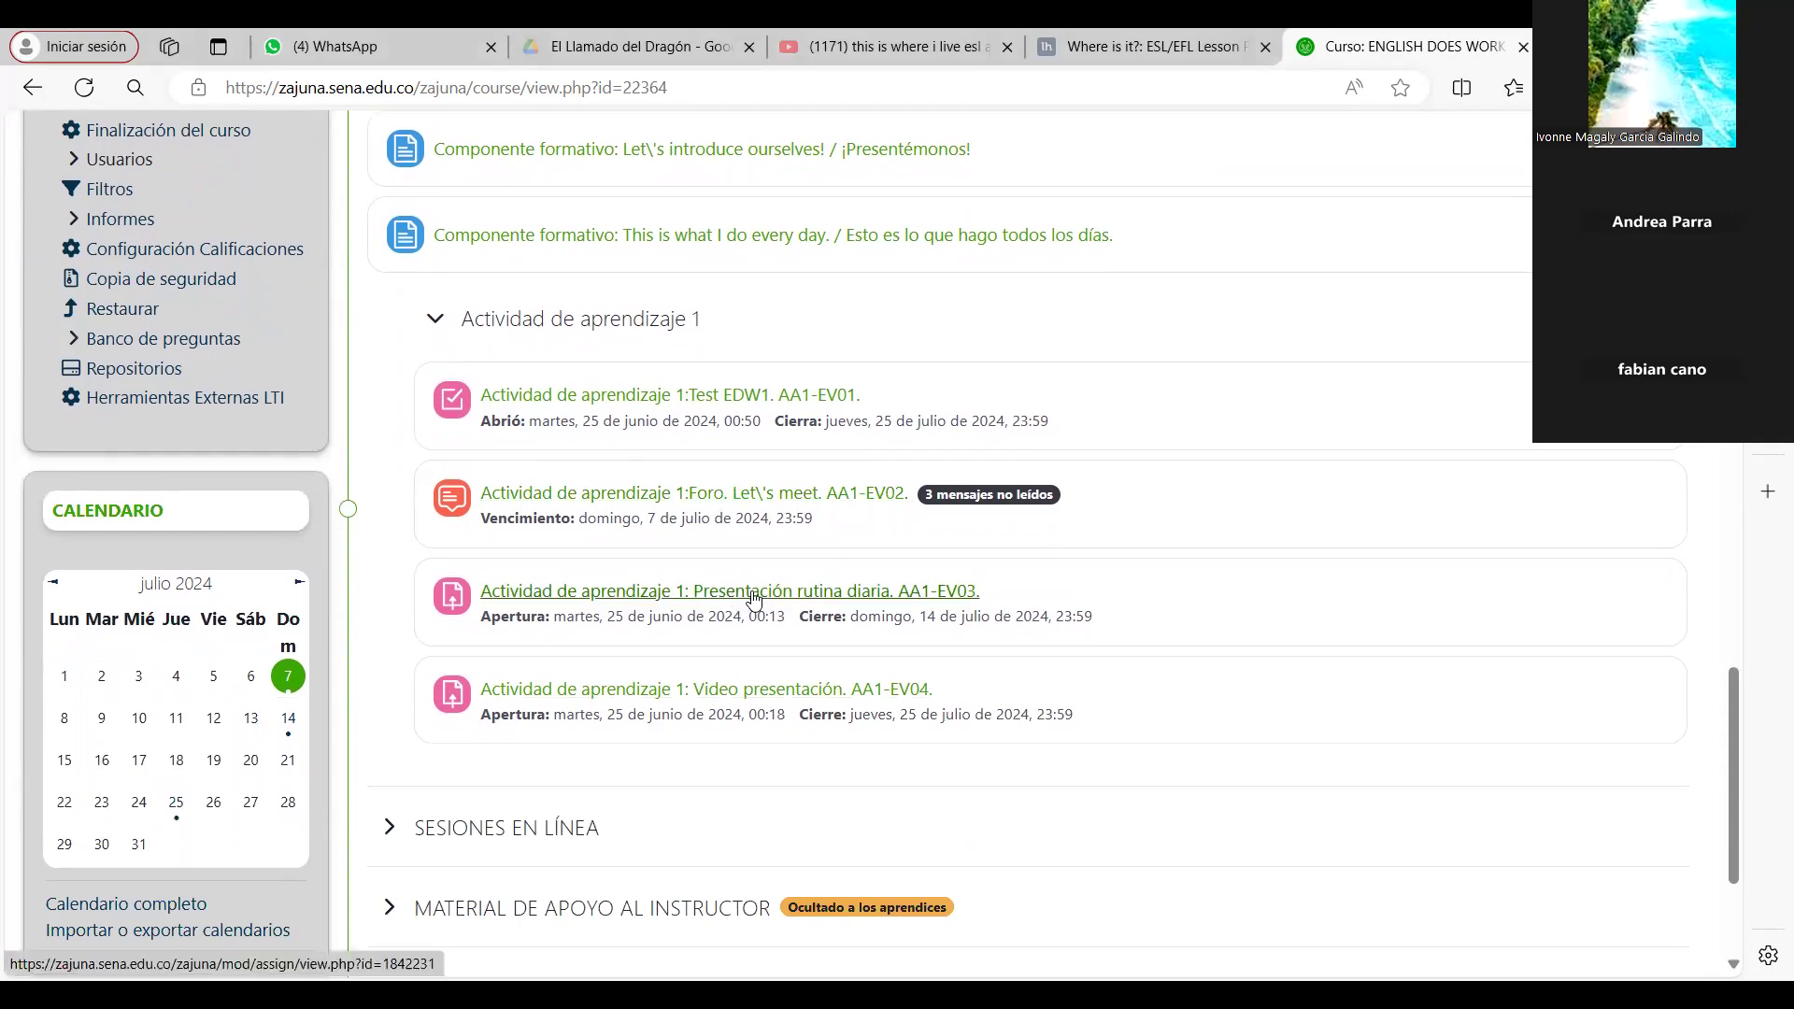
{"action": "scroll", "coordinate": [755, 598], "scroll_direction": "up", "scroll_amount": 1}
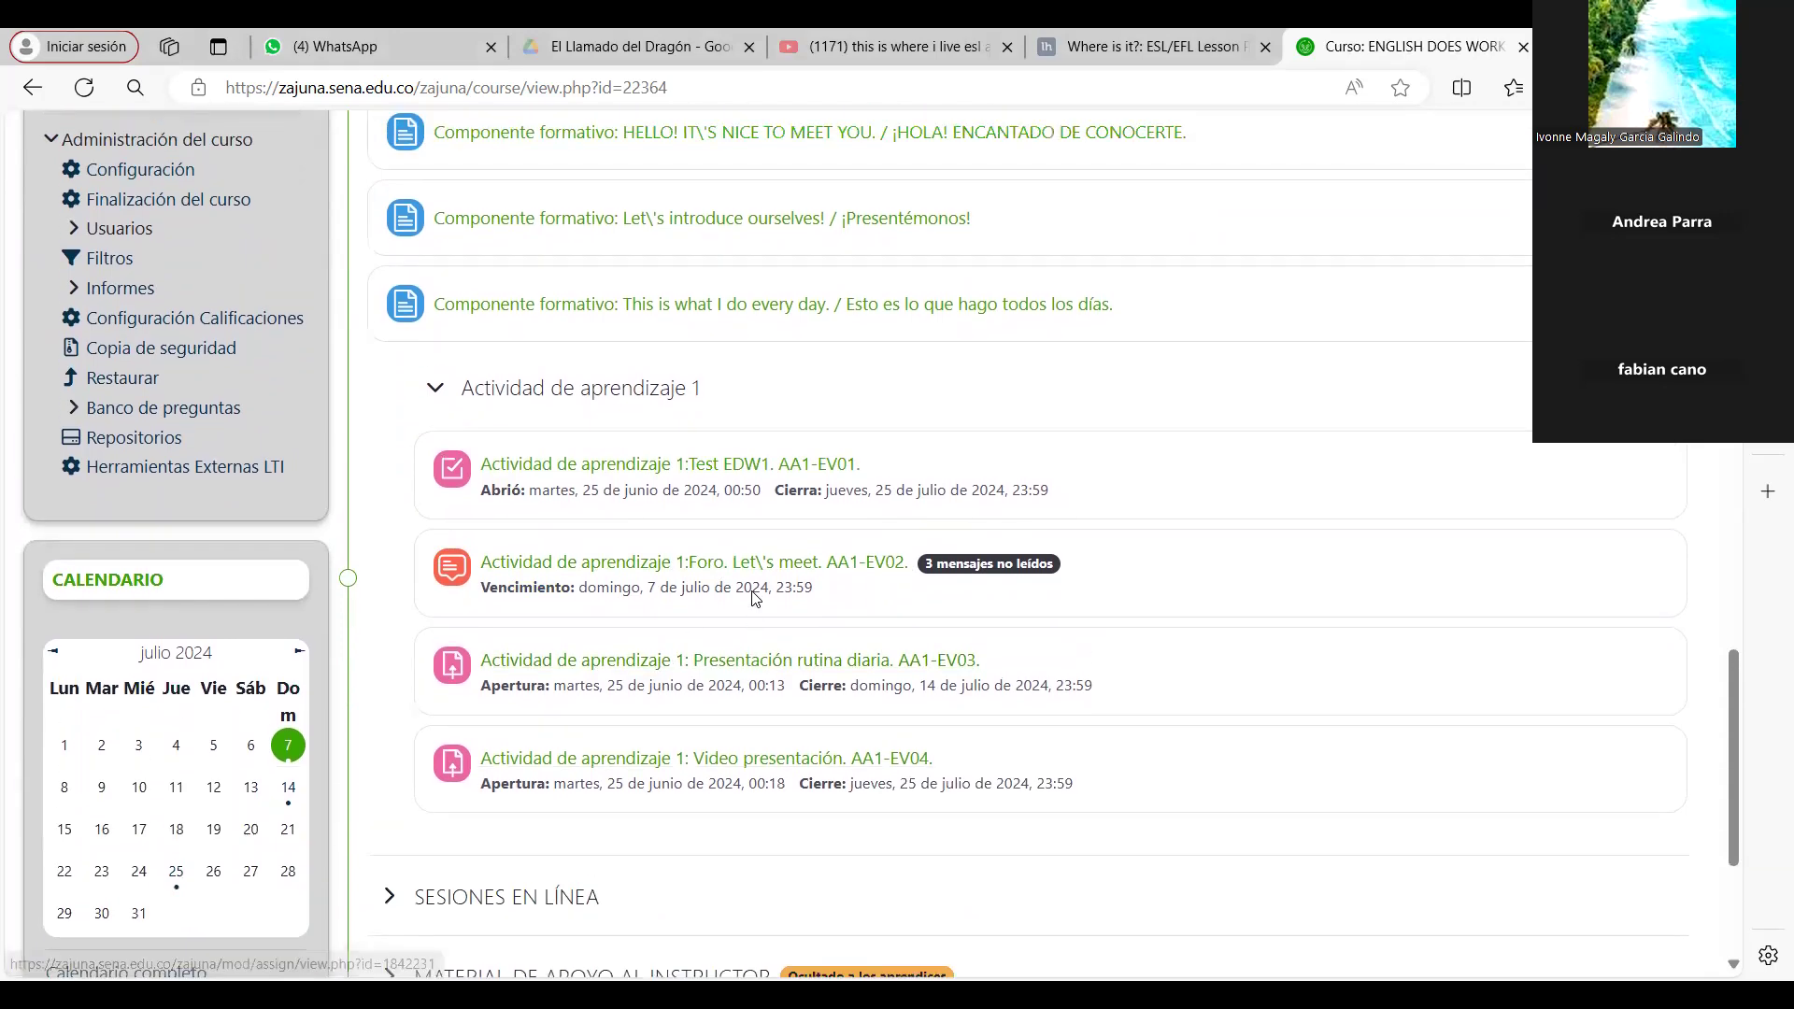
{"action": "key", "text": "F5"}
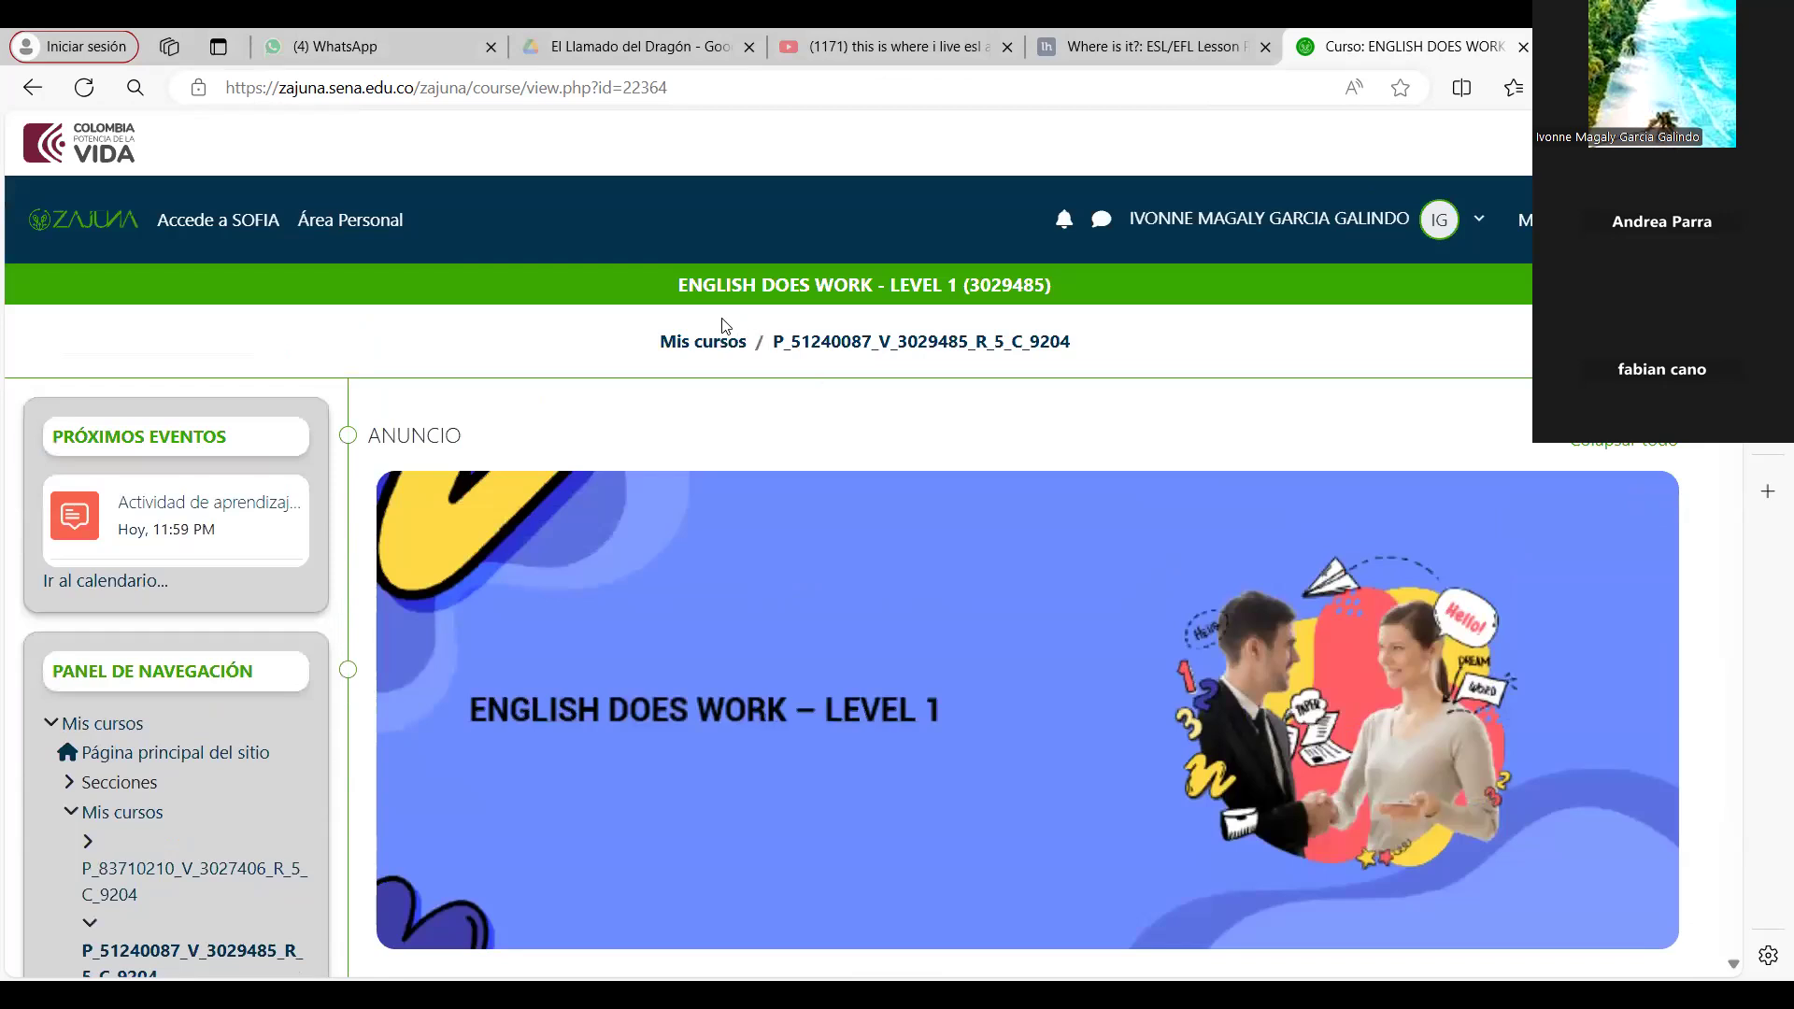
{"action": "left_click", "coordinate": [714, 338]}
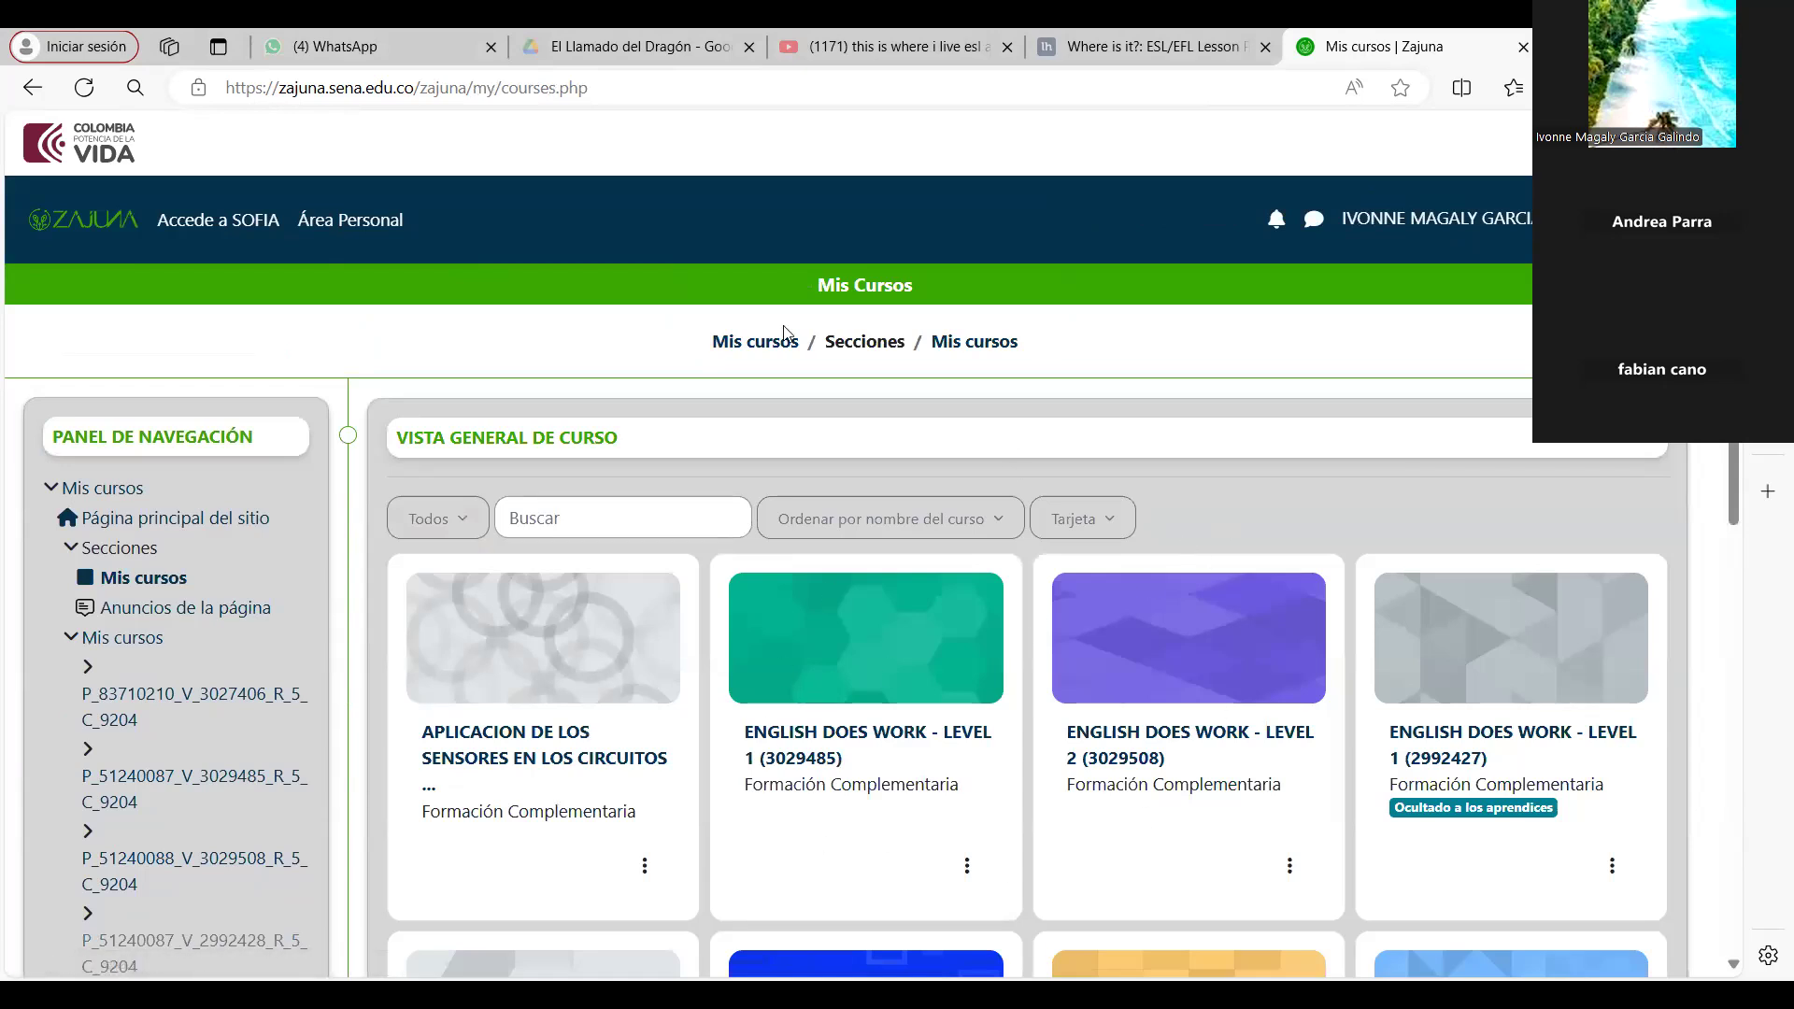
{"action": "left_click", "coordinate": [804, 755]}
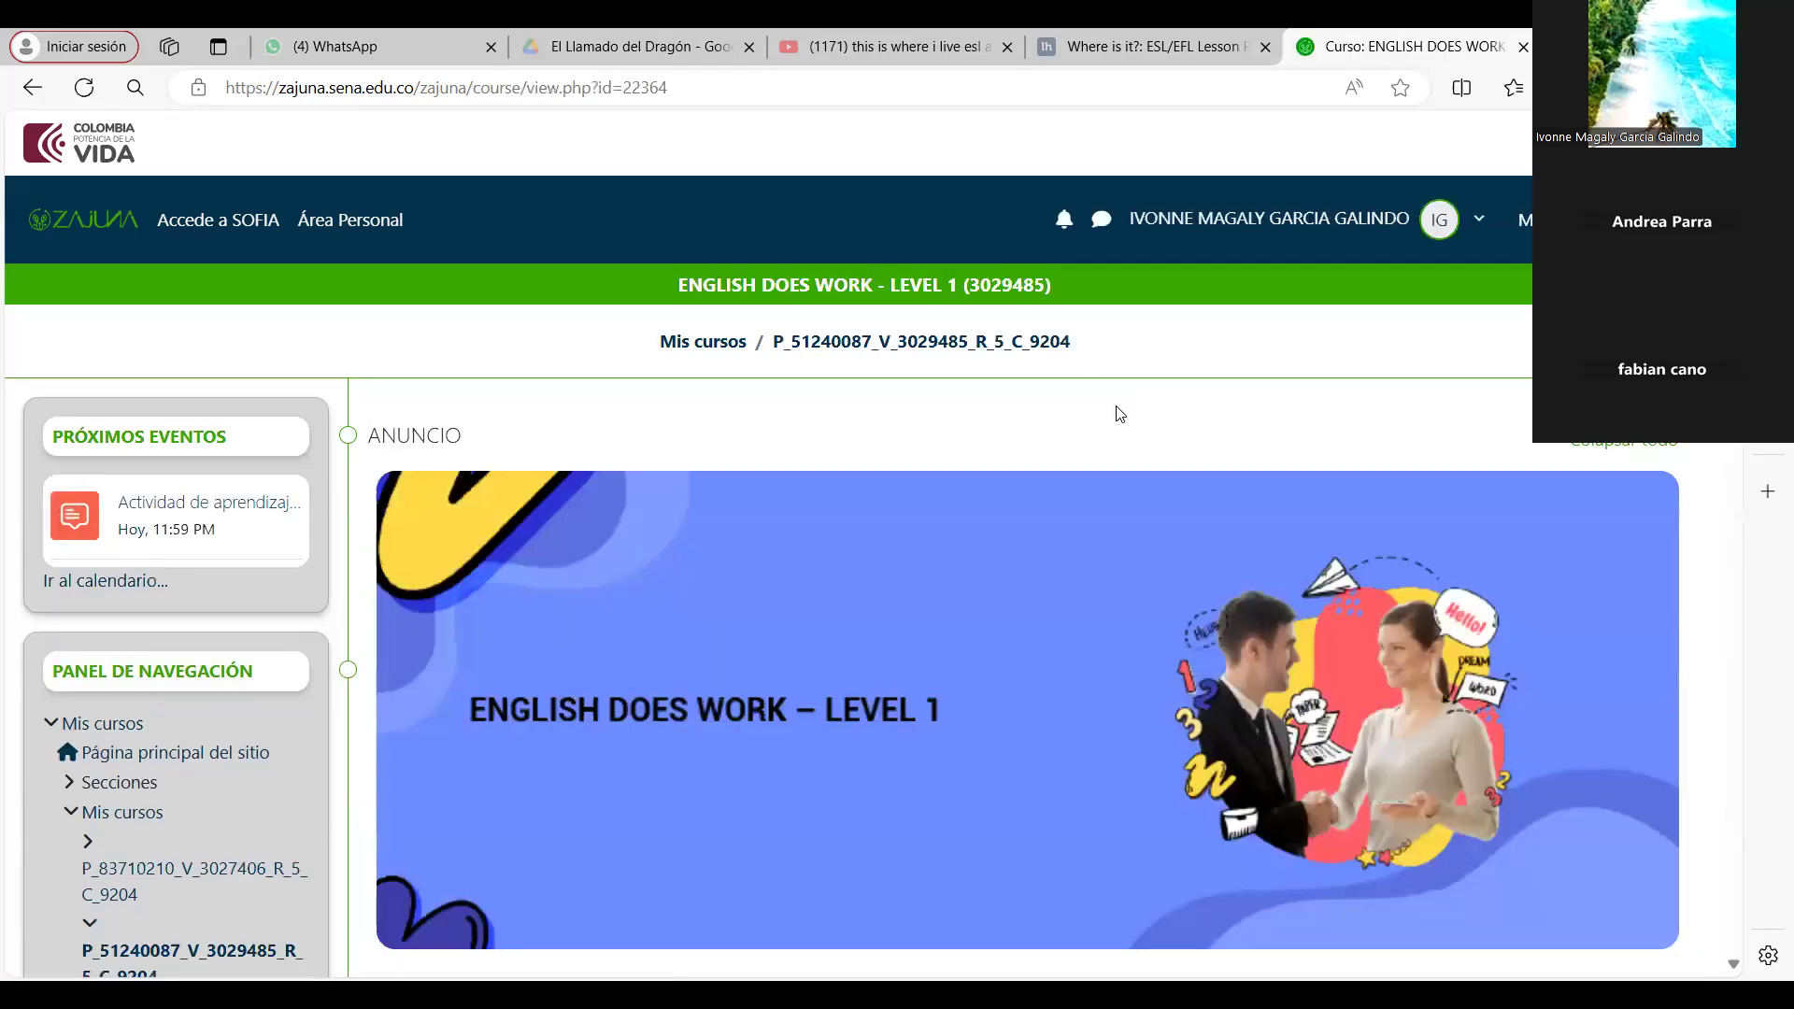
{"action": "scroll", "coordinate": [1119, 413], "scroll_direction": "down", "scroll_amount": 5}
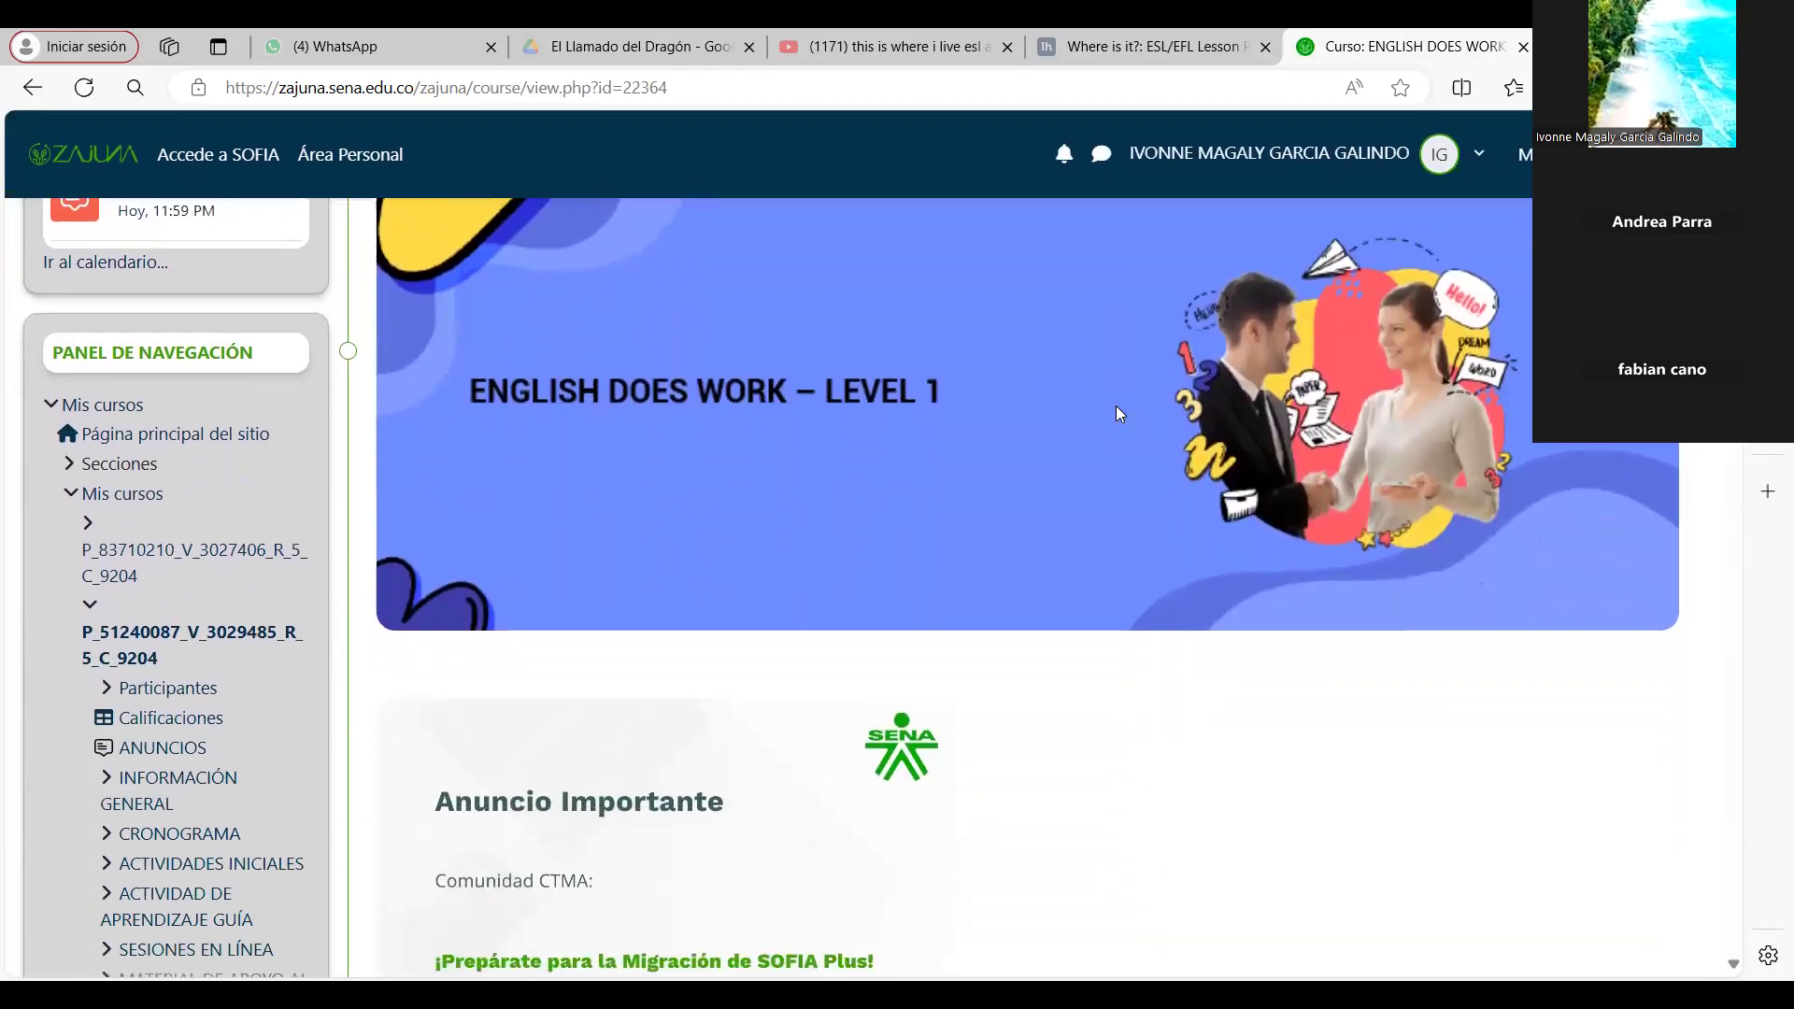
{"action": "scroll", "coordinate": [1119, 413], "scroll_direction": "down", "scroll_amount": 5}
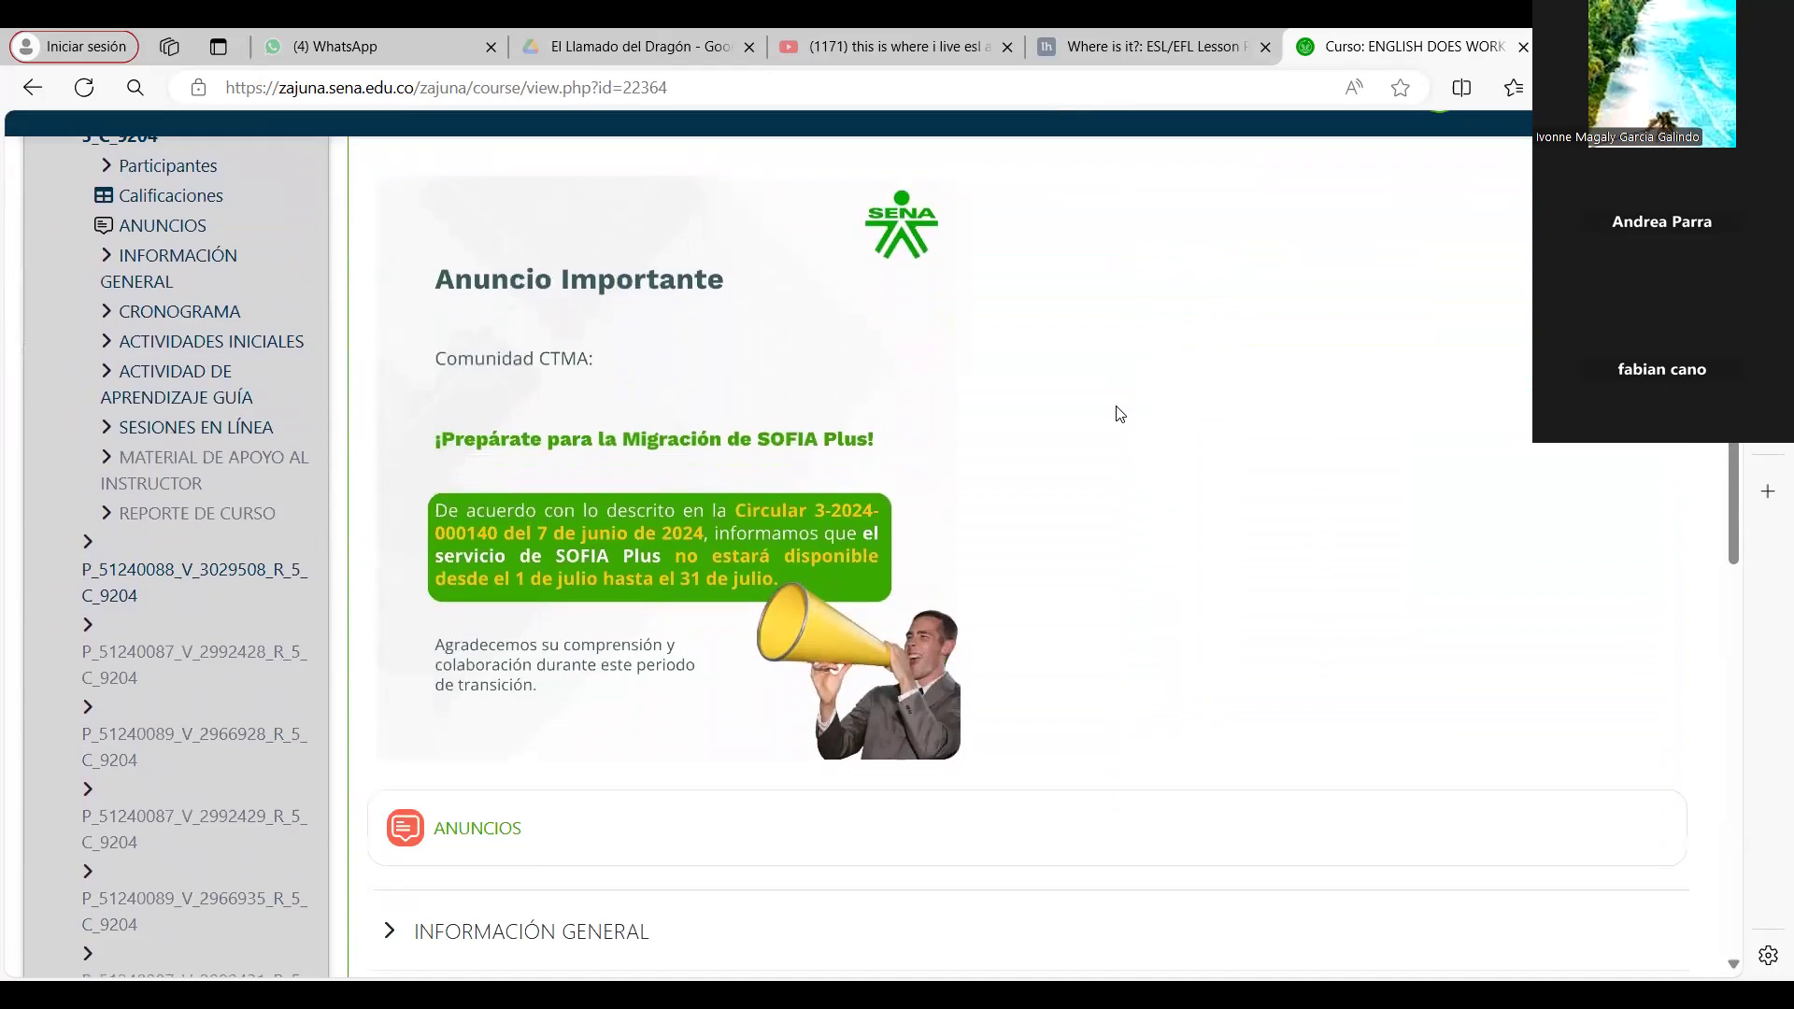
{"action": "scroll", "coordinate": [1119, 413], "scroll_direction": "down", "scroll_amount": 4}
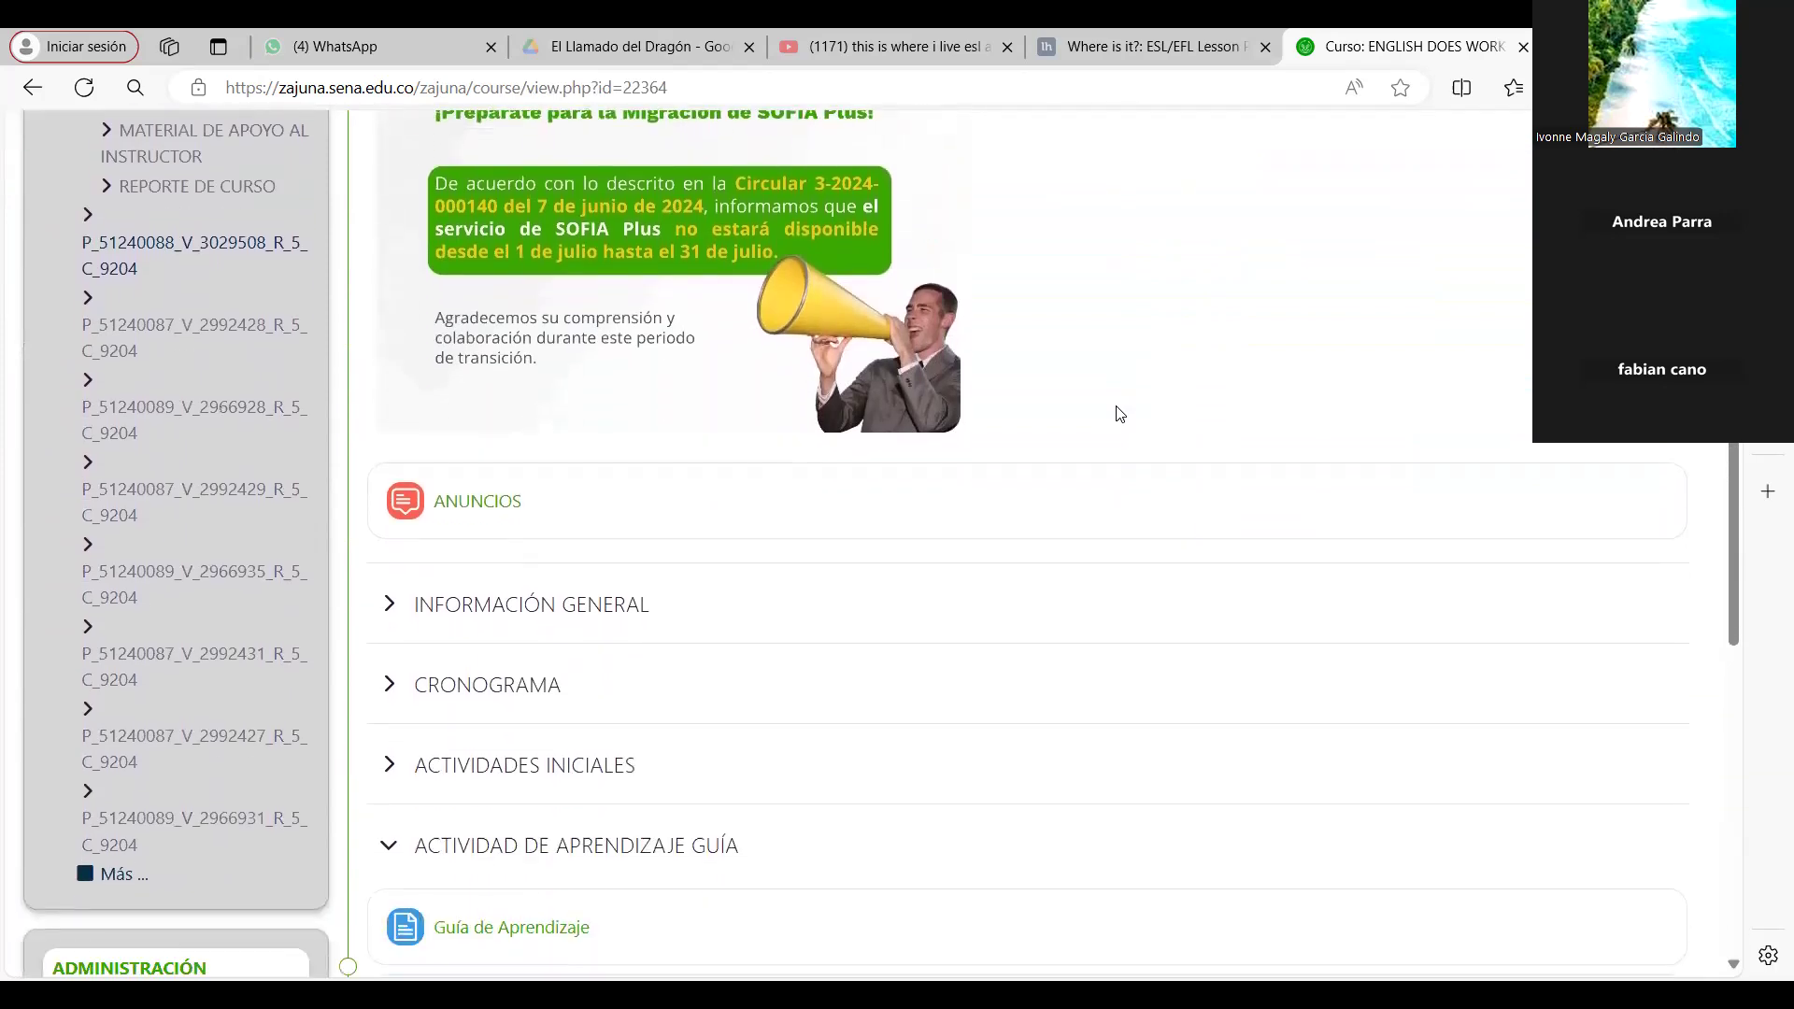
{"action": "scroll", "coordinate": [1120, 413], "scroll_direction": "up", "scroll_amount": 1}
{"action": "scroll", "coordinate": [1119, 413], "scroll_direction": "up", "scroll_amount": 3}
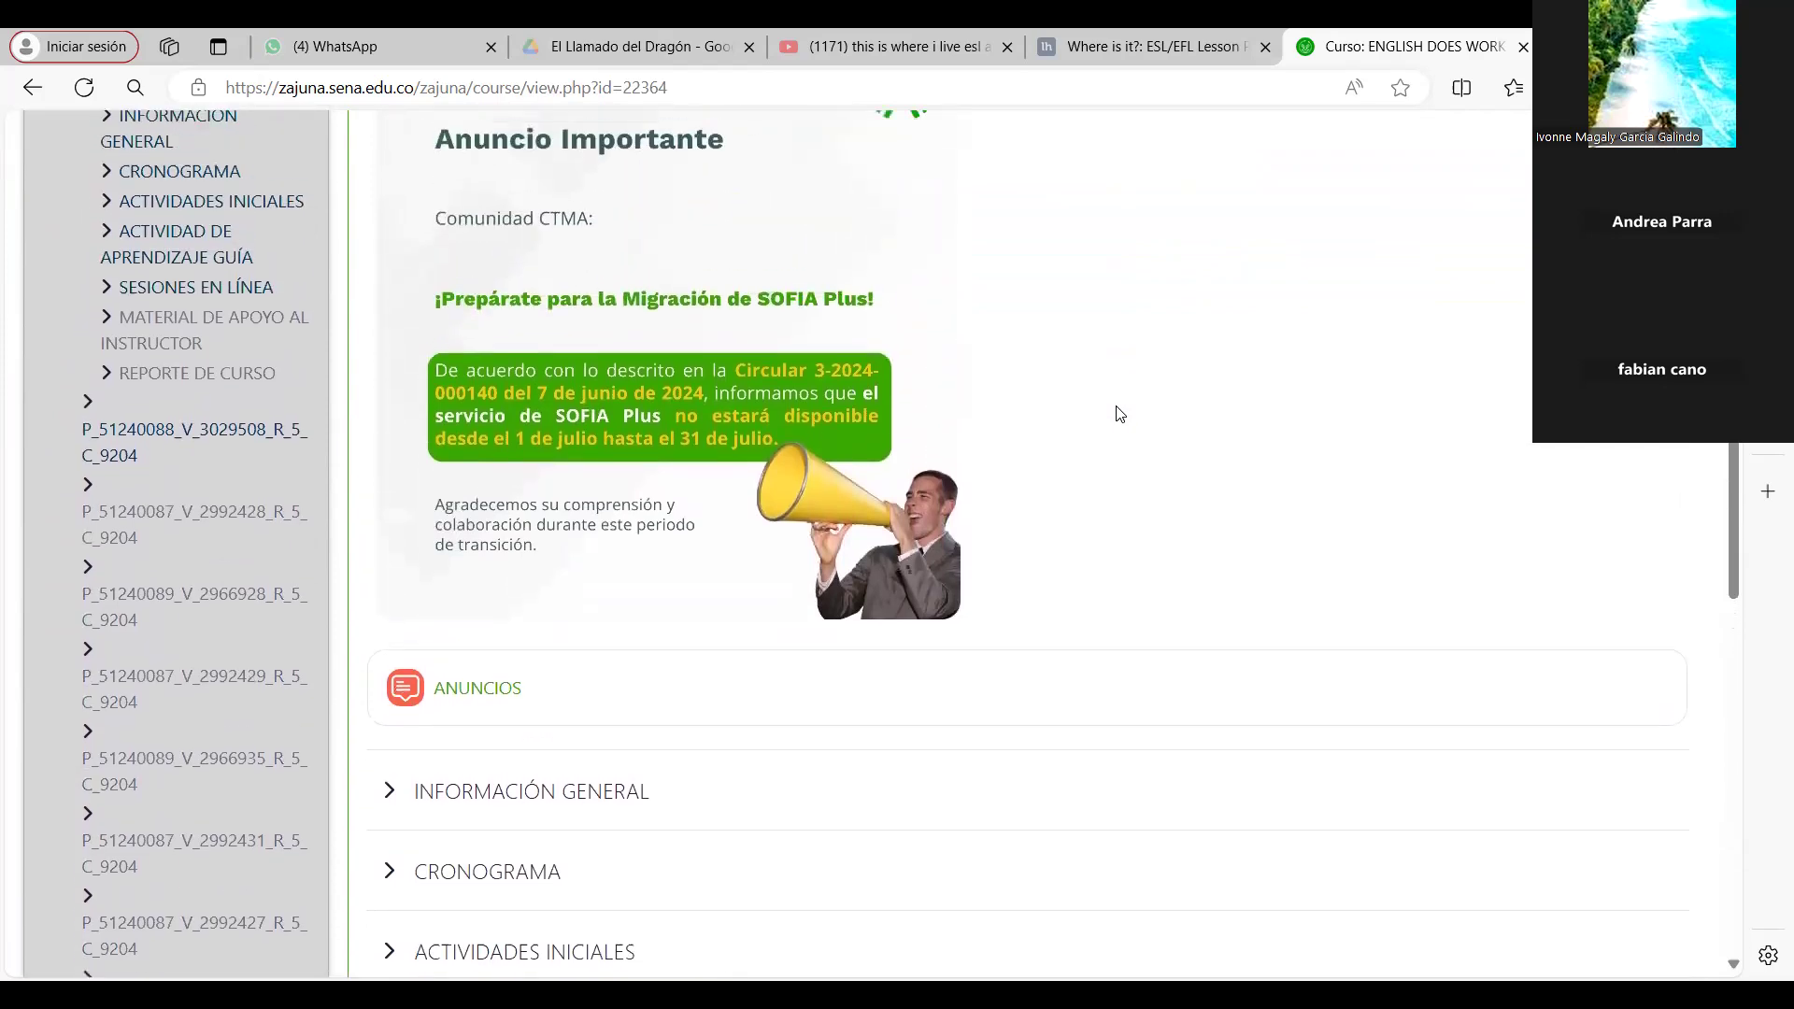
{"action": "scroll", "coordinate": [1119, 413], "scroll_direction": "down", "scroll_amount": 10}
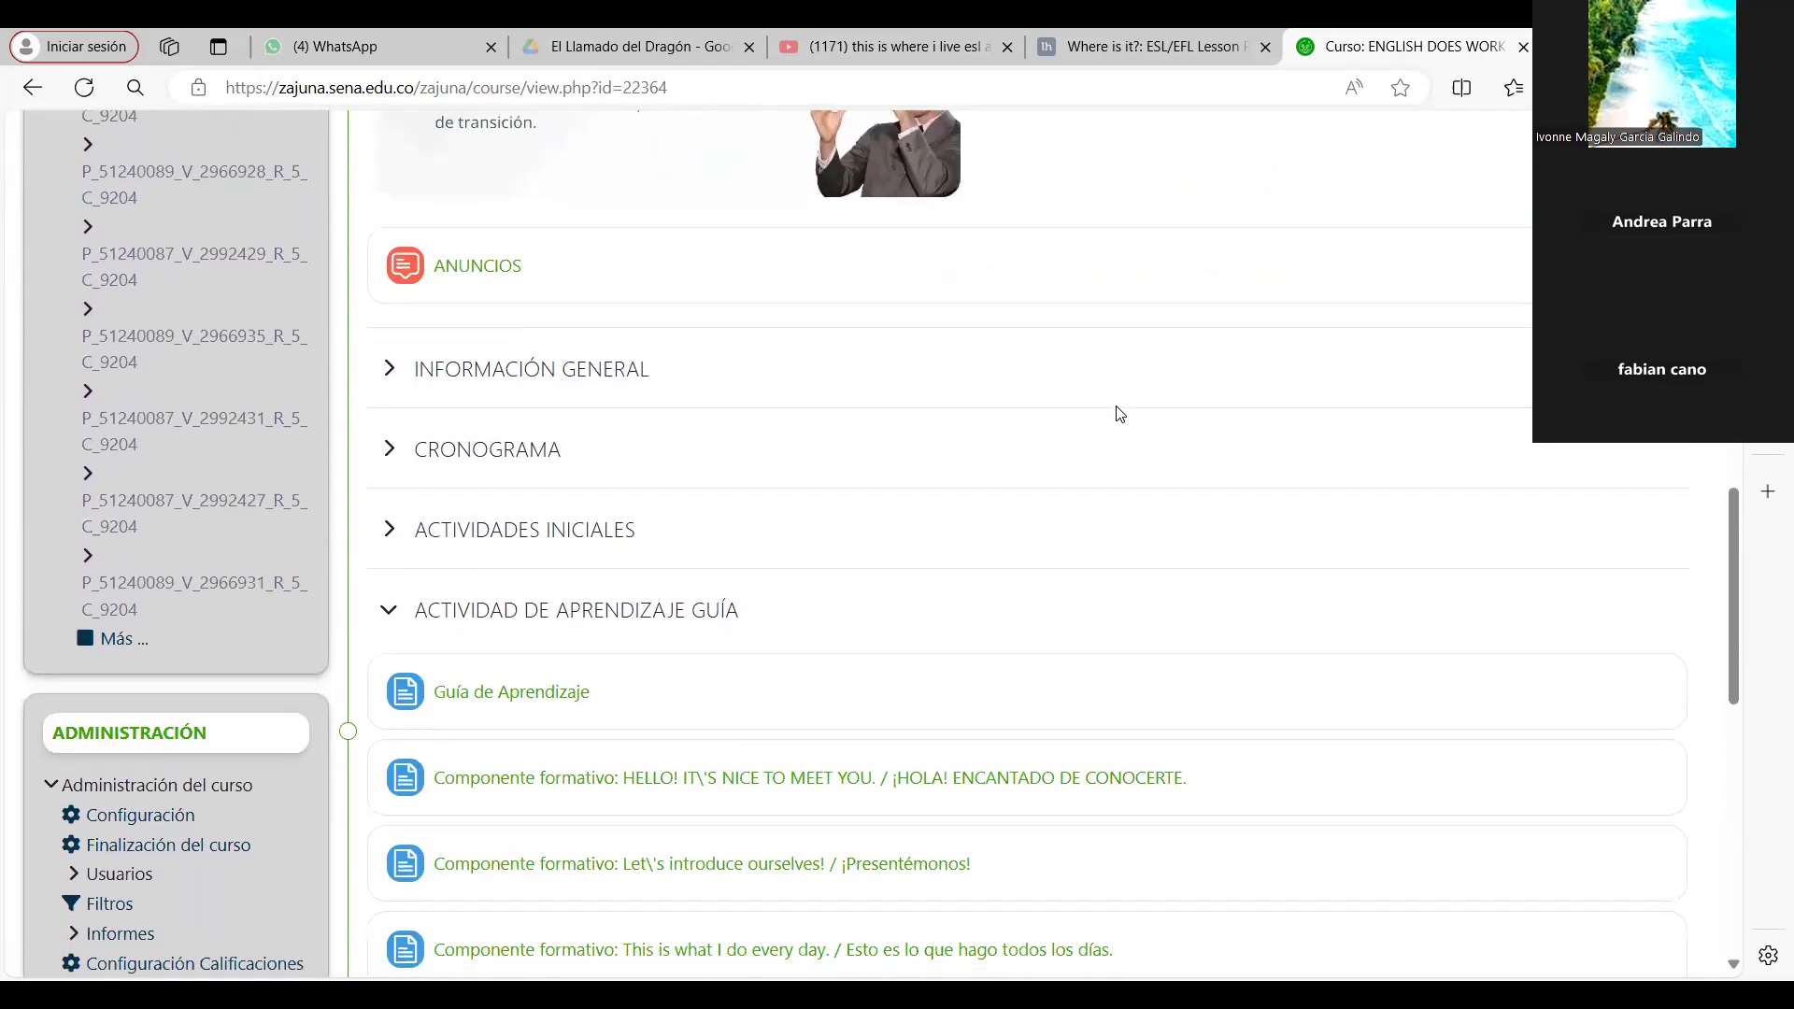
{"action": "scroll", "coordinate": [1119, 413], "scroll_direction": "up", "scroll_amount": 10}
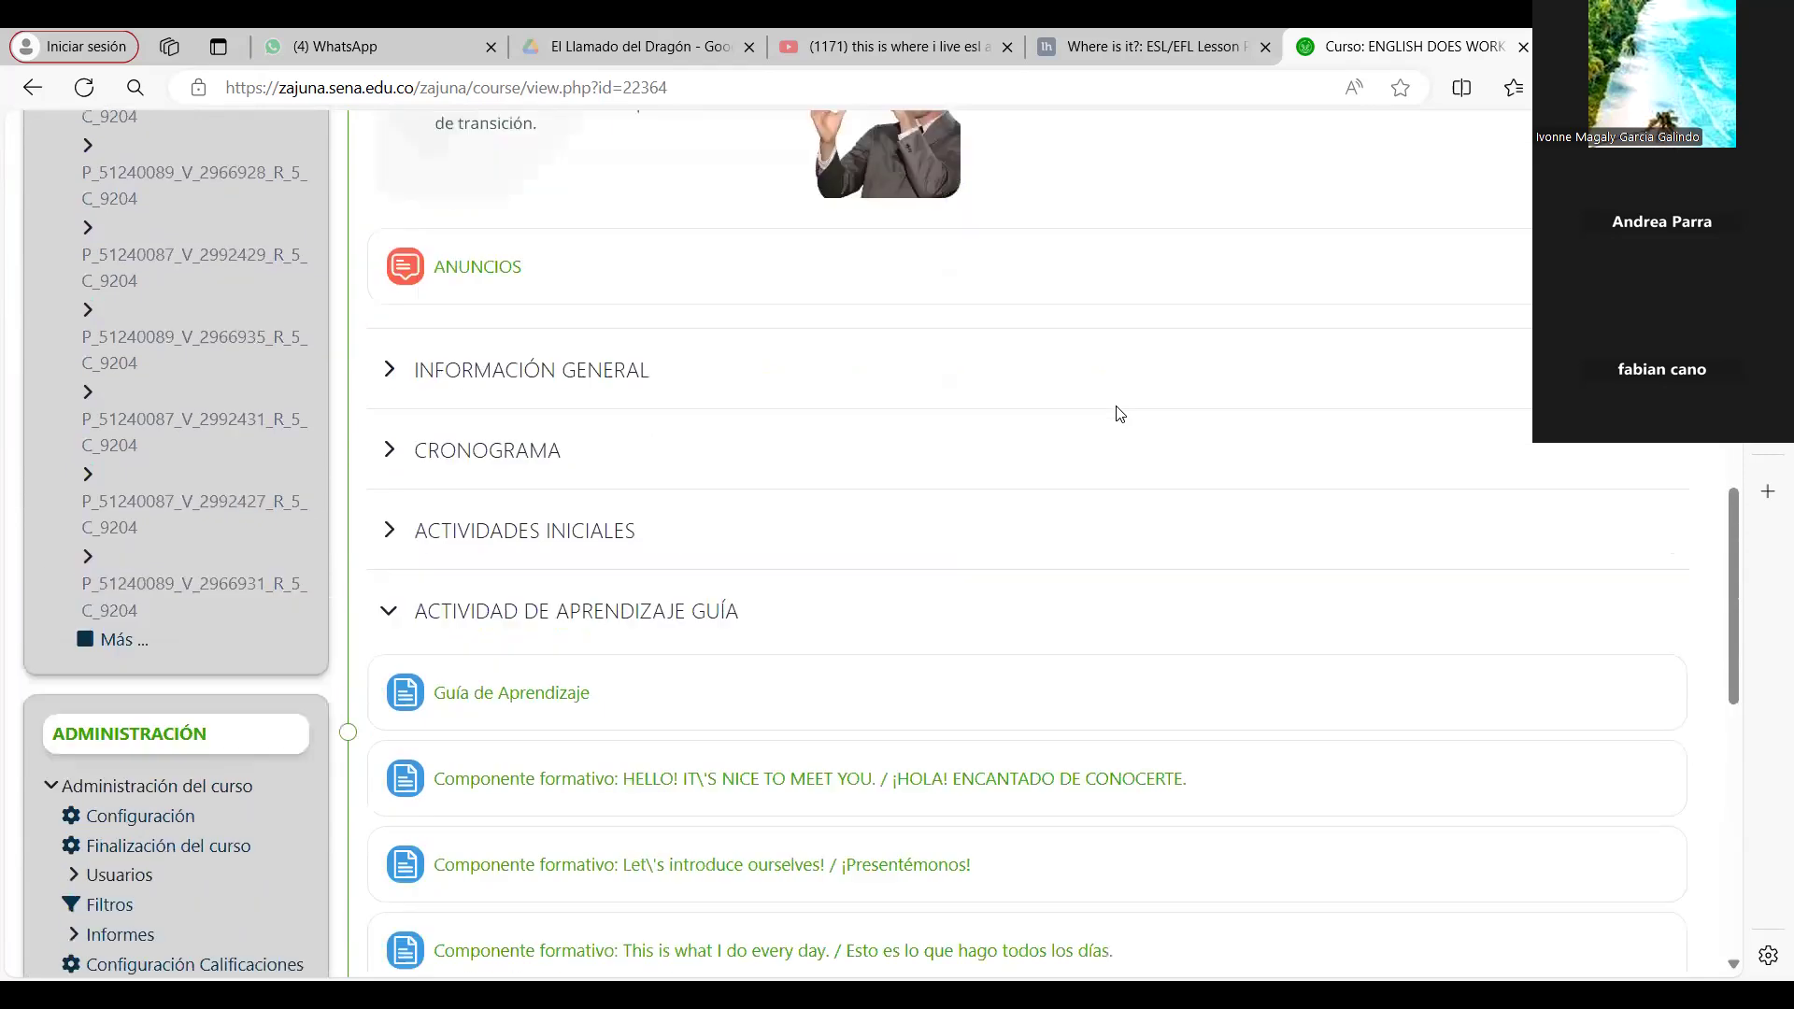
{"action": "scroll", "coordinate": [1120, 413], "scroll_direction": "up", "scroll_amount": 2}
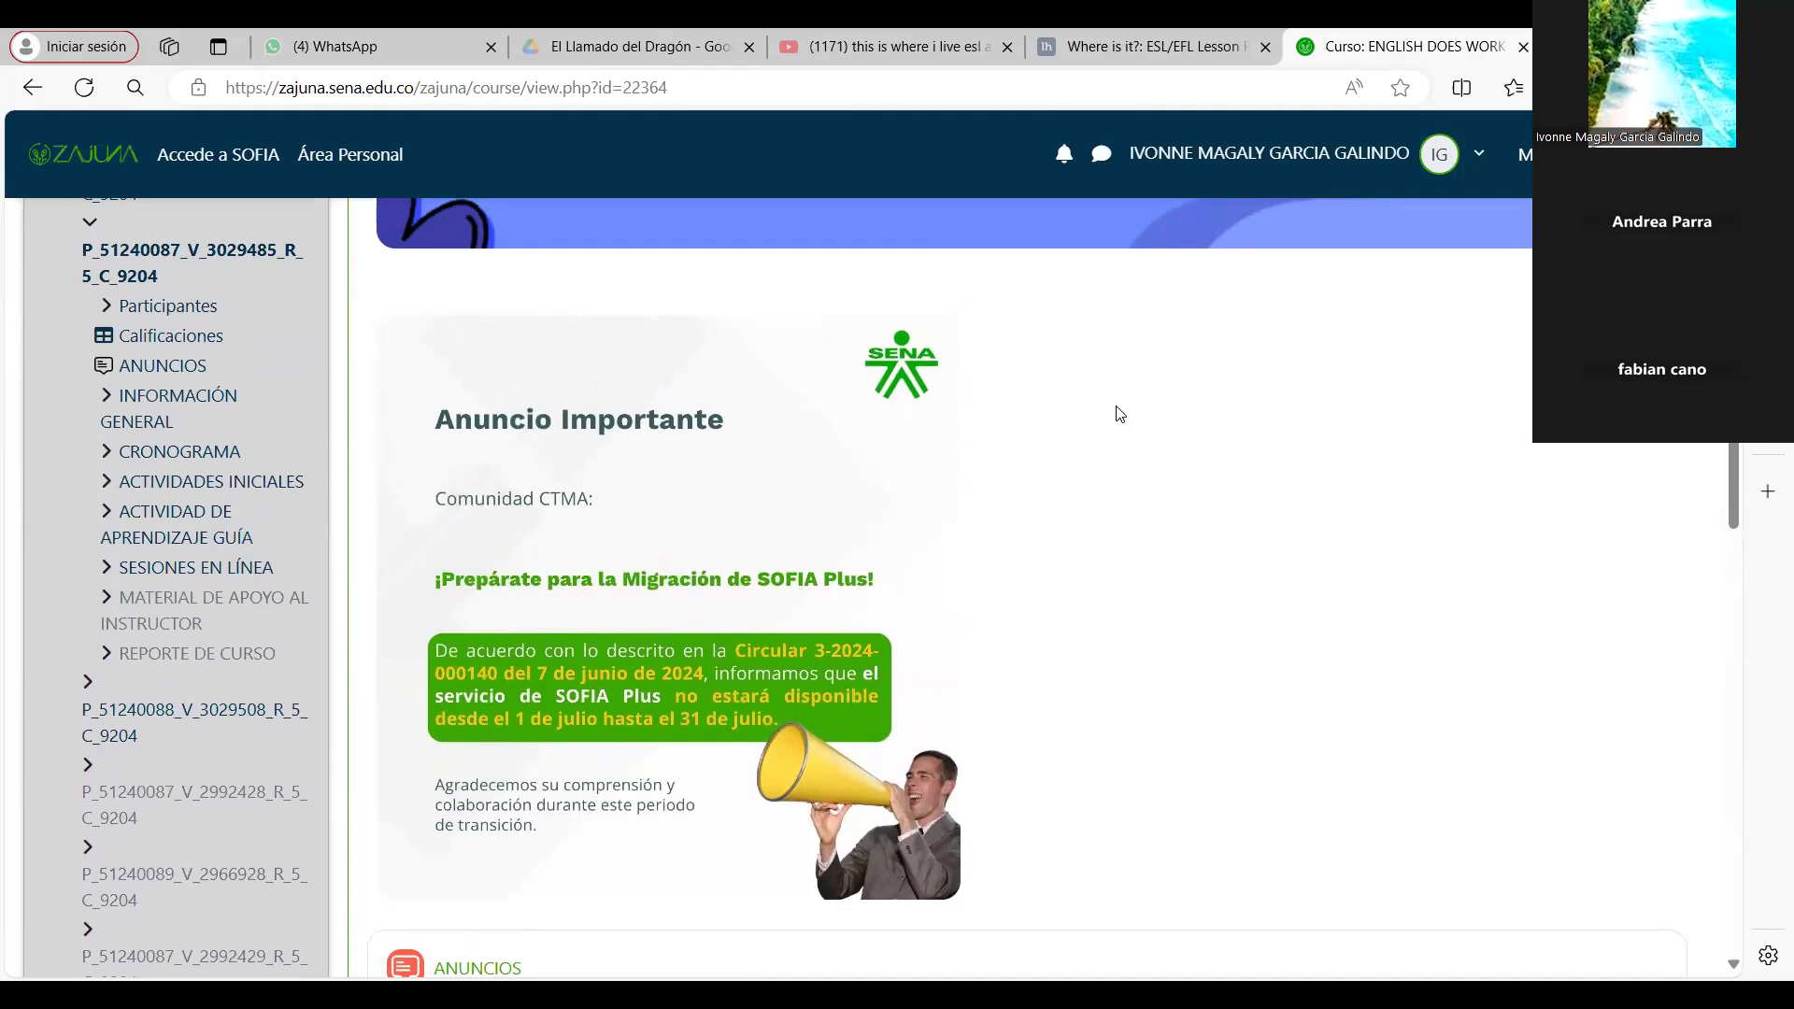
{"action": "scroll", "coordinate": [1119, 412], "scroll_direction": "up", "scroll_amount": 5}
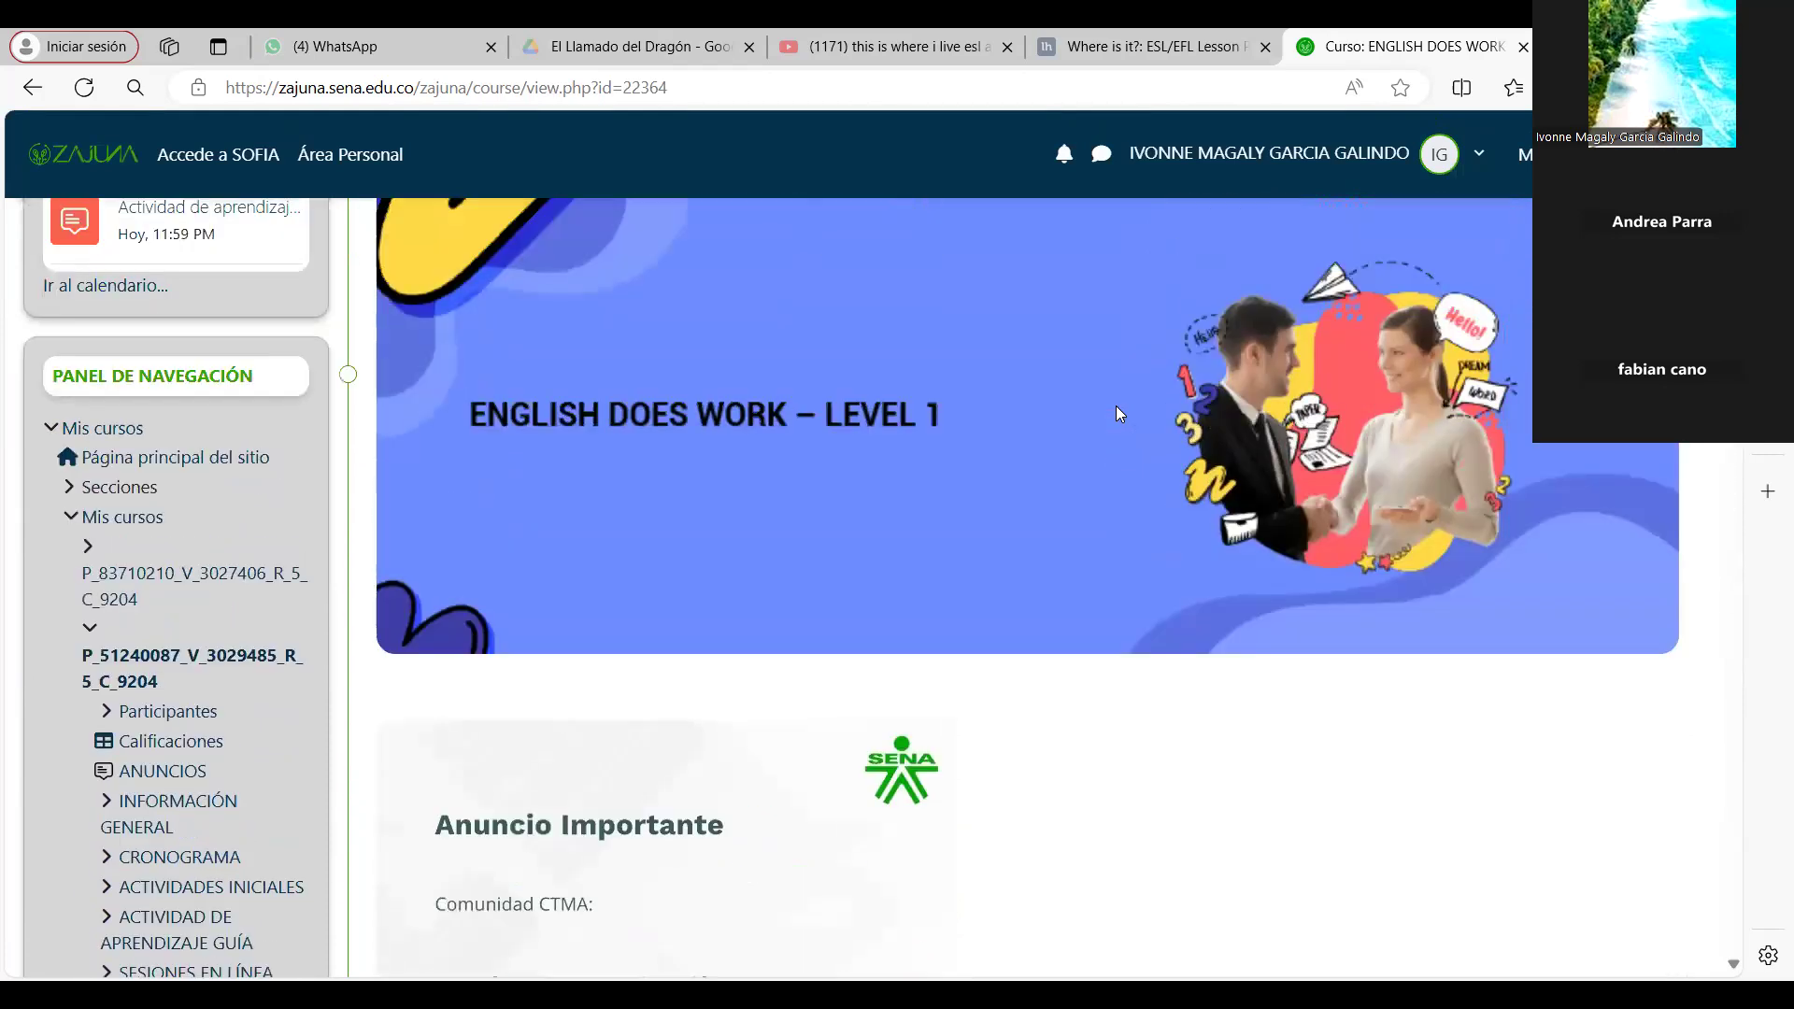
{"action": "scroll", "coordinate": [1119, 413], "scroll_direction": "down", "scroll_amount": 7}
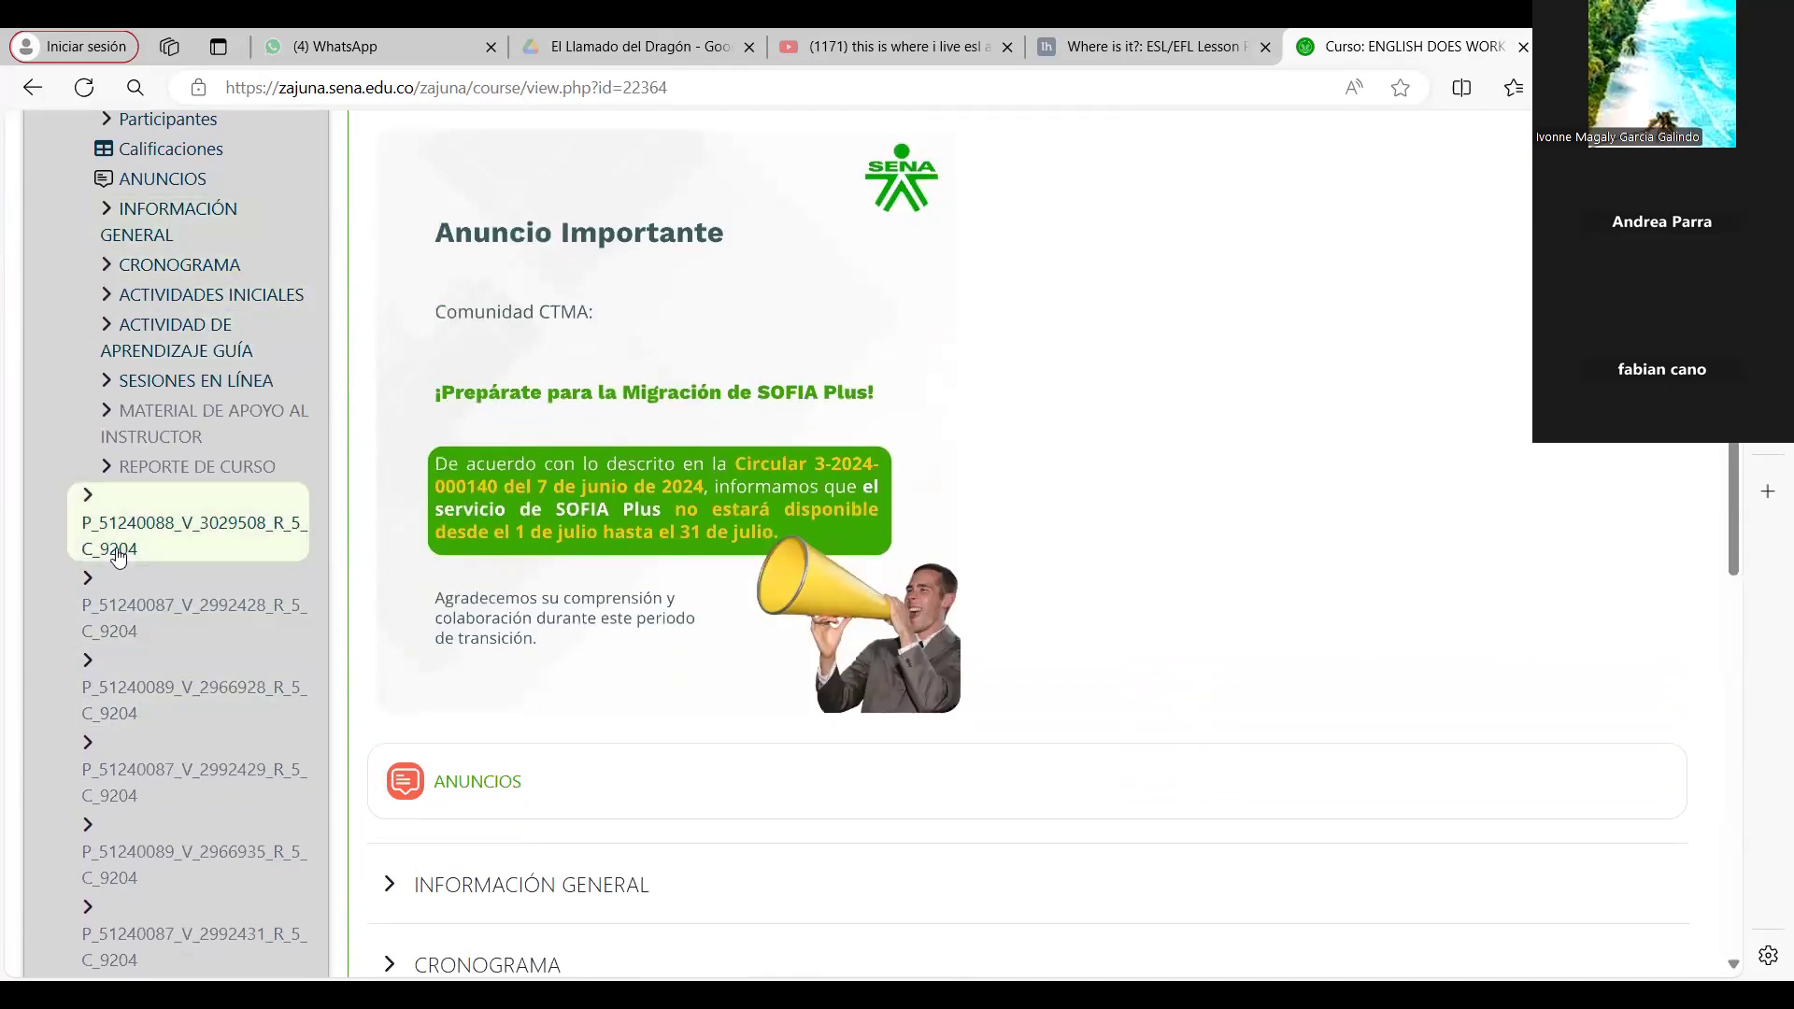
{"action": "scroll", "coordinate": [119, 558], "scroll_direction": "down", "scroll_amount": 3}
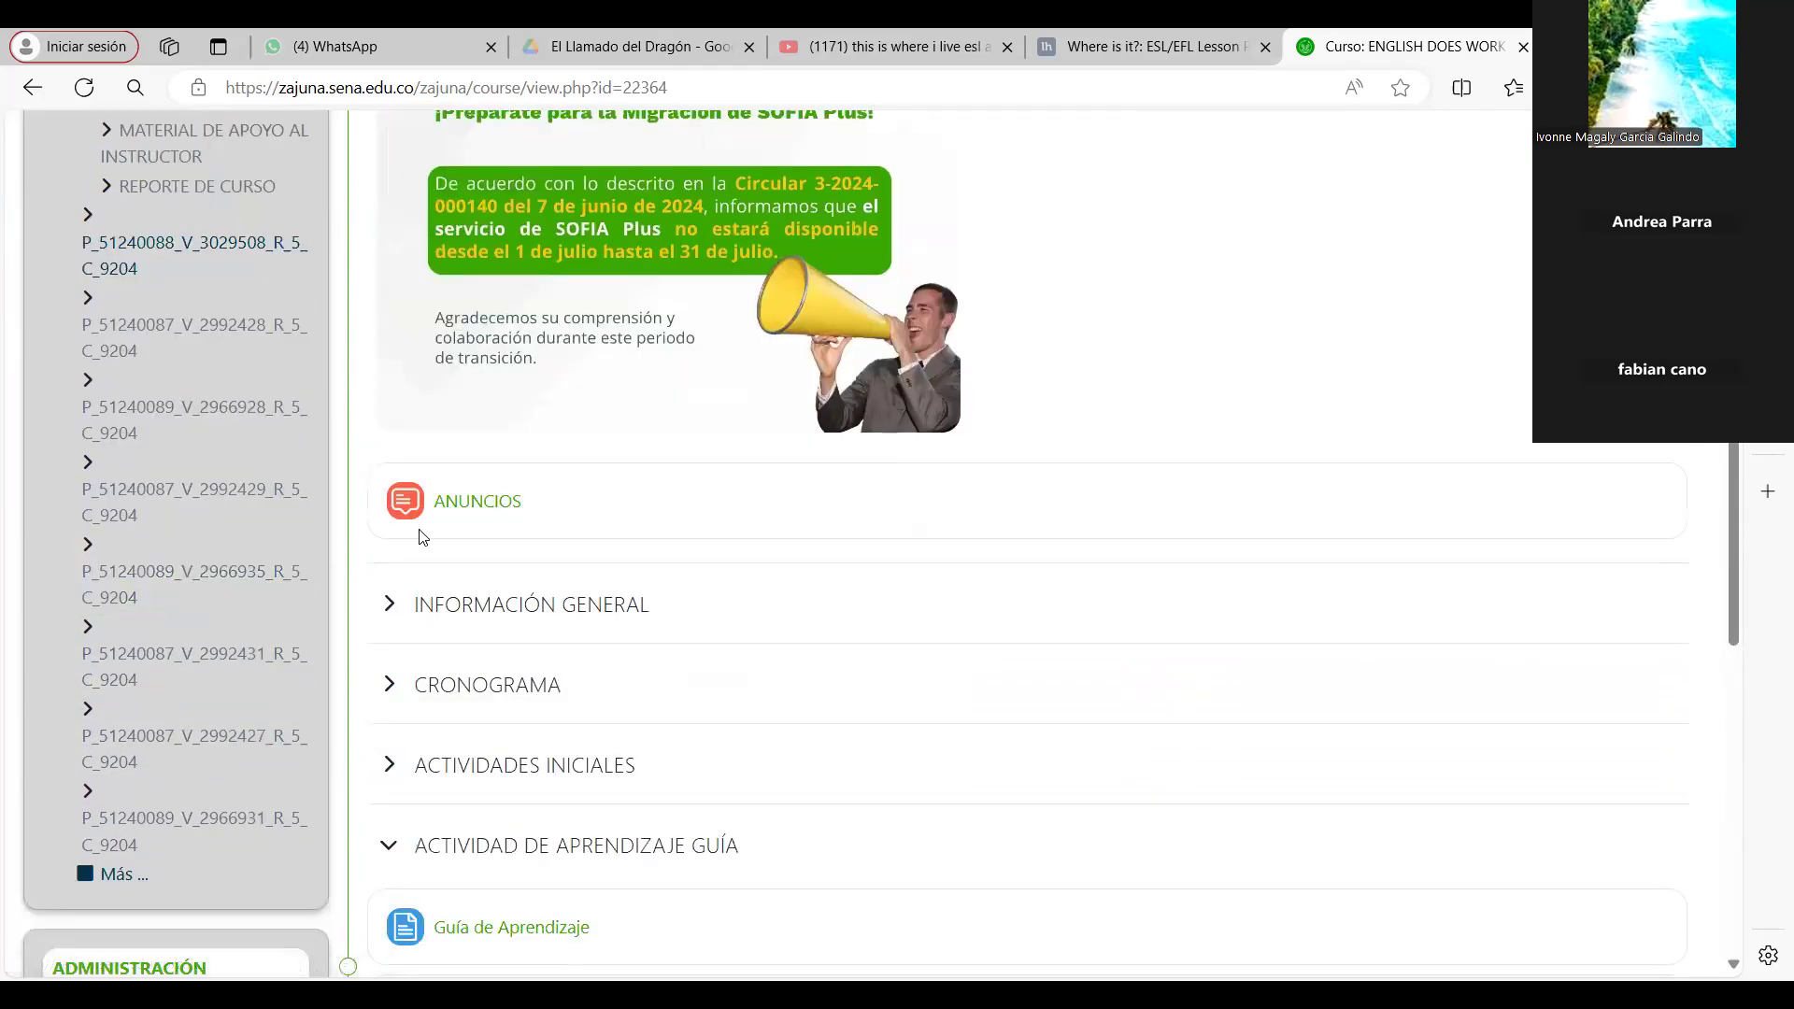
{"action": "left_click", "coordinate": [505, 502]}
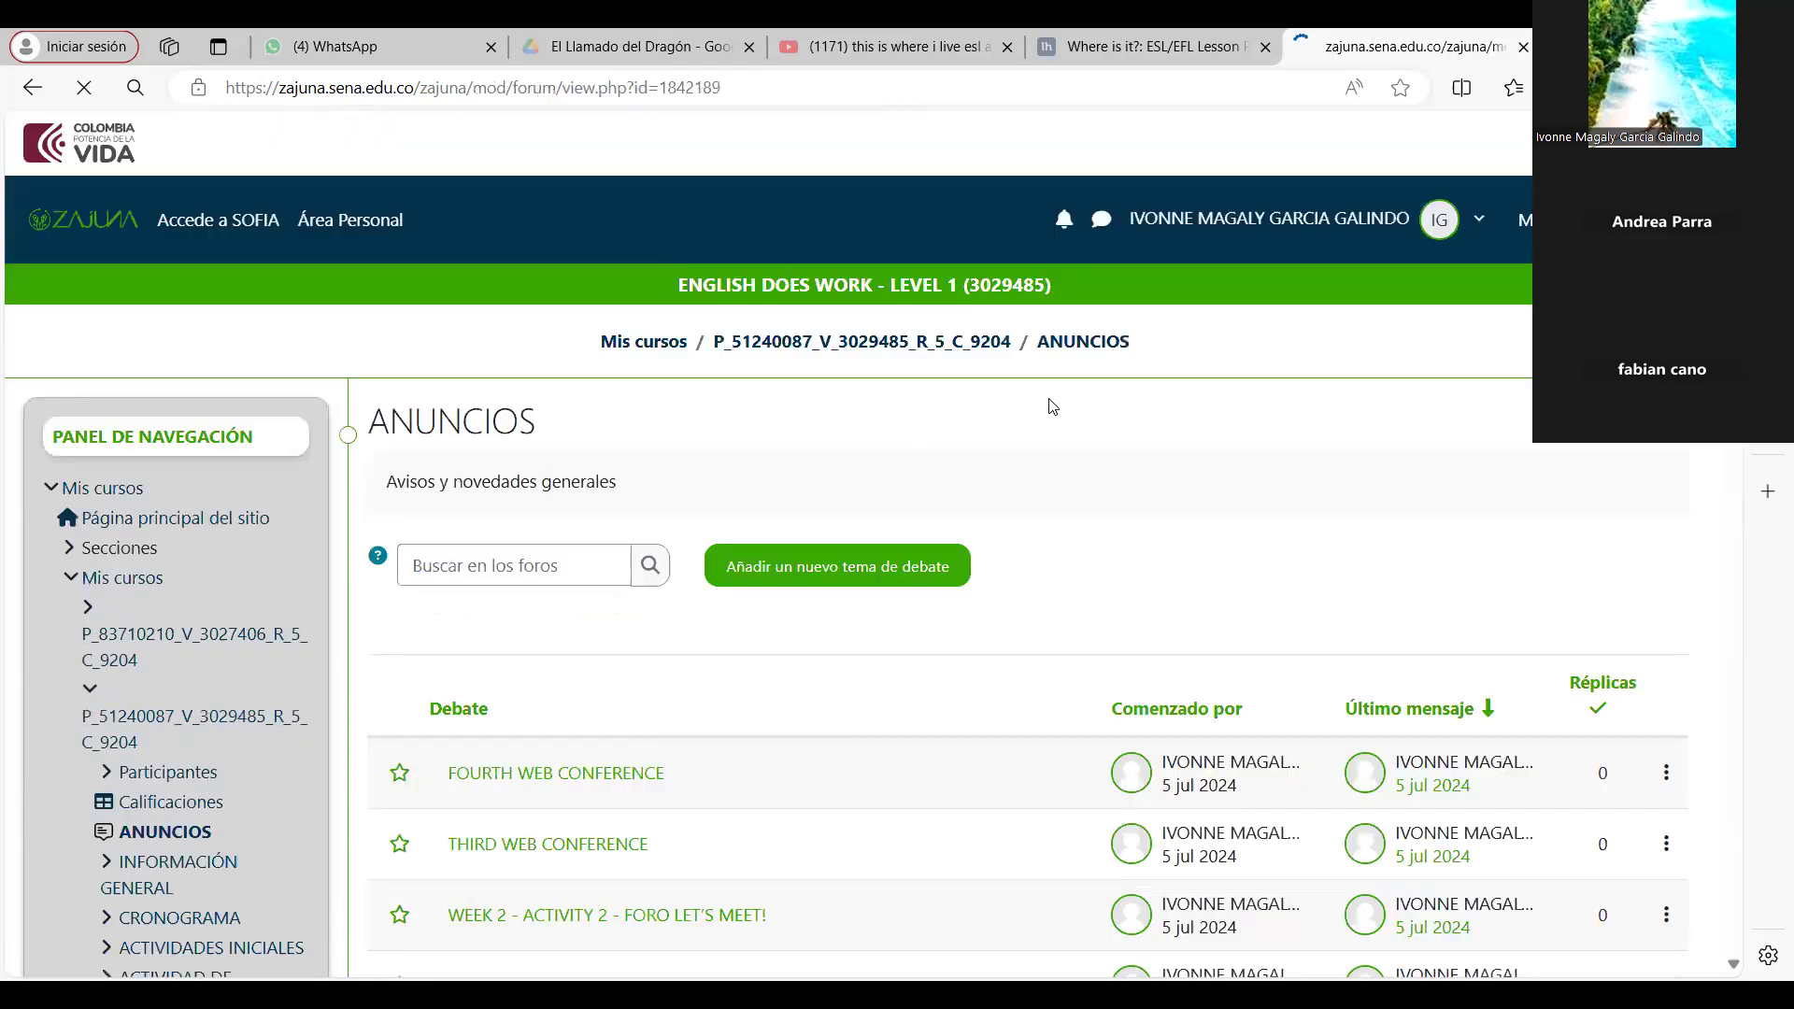
{"action": "scroll", "coordinate": [1379, 425], "scroll_direction": "down", "scroll_amount": 2}
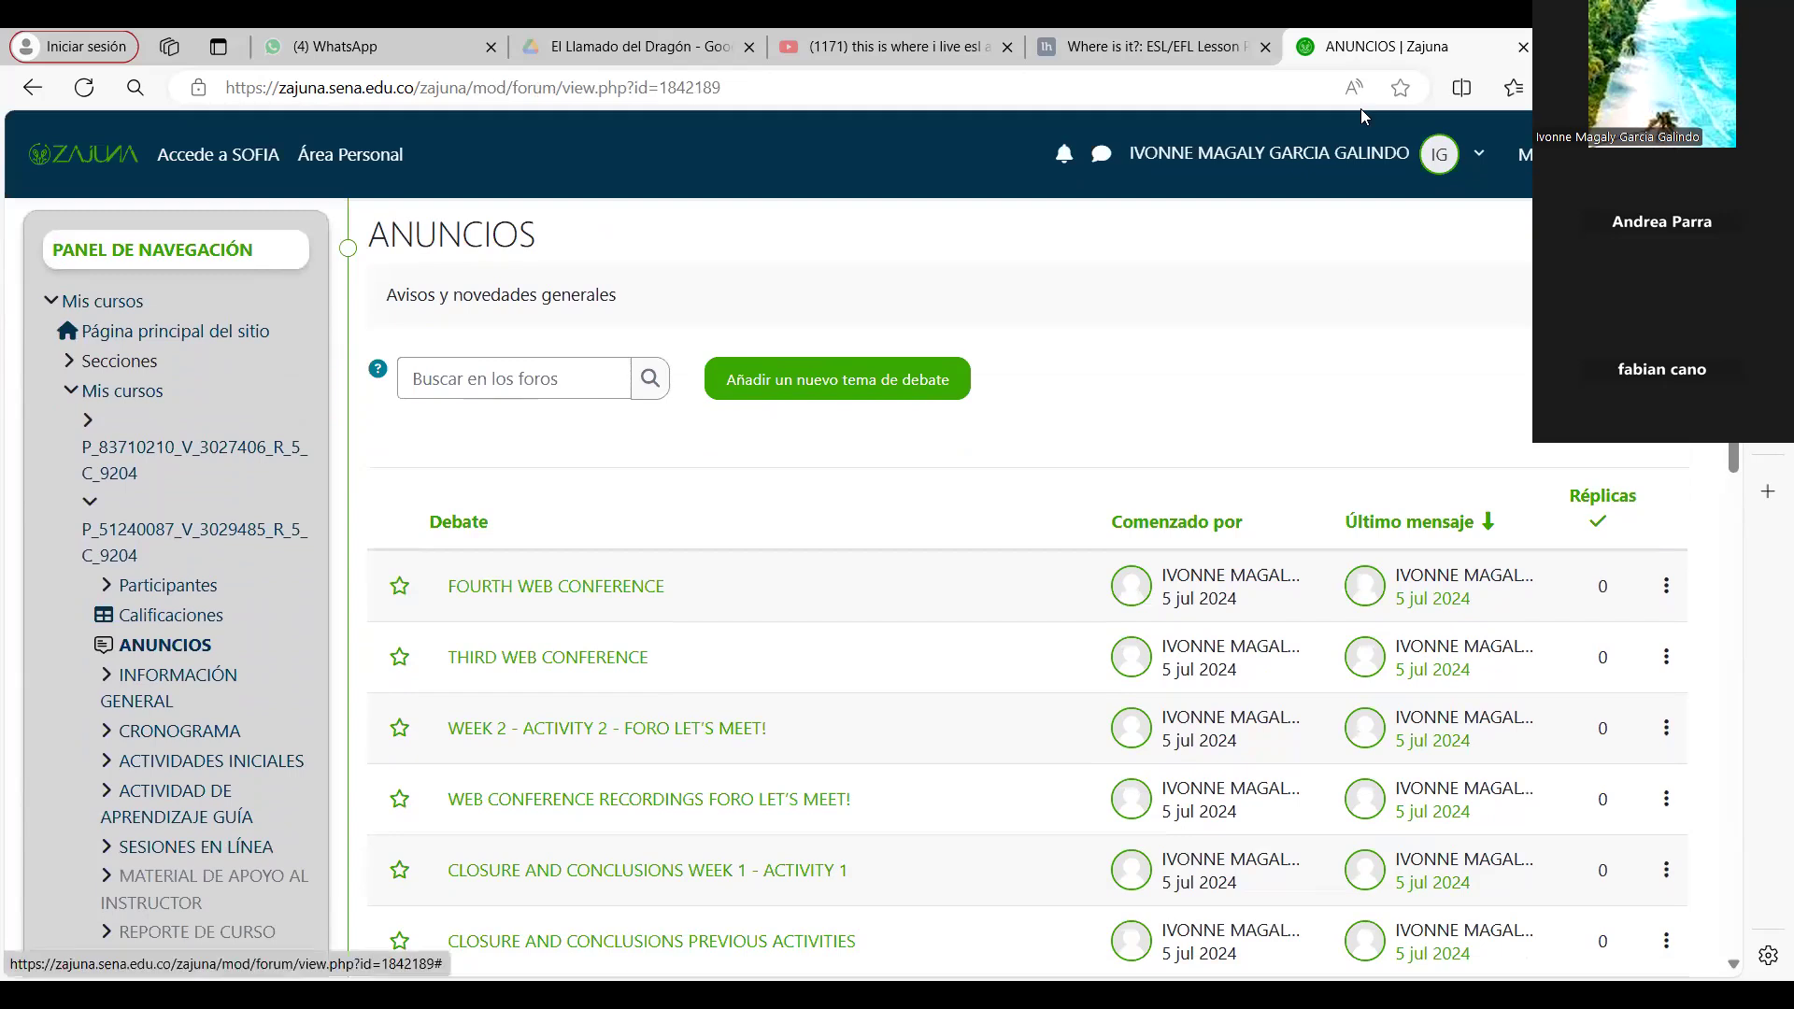
{"action": "scroll", "coordinate": [1361, 111], "scroll_direction": "down", "scroll_amount": 3}
{"action": "scroll", "coordinate": [1360, 108], "scroll_direction": "down", "scroll_amount": 2}
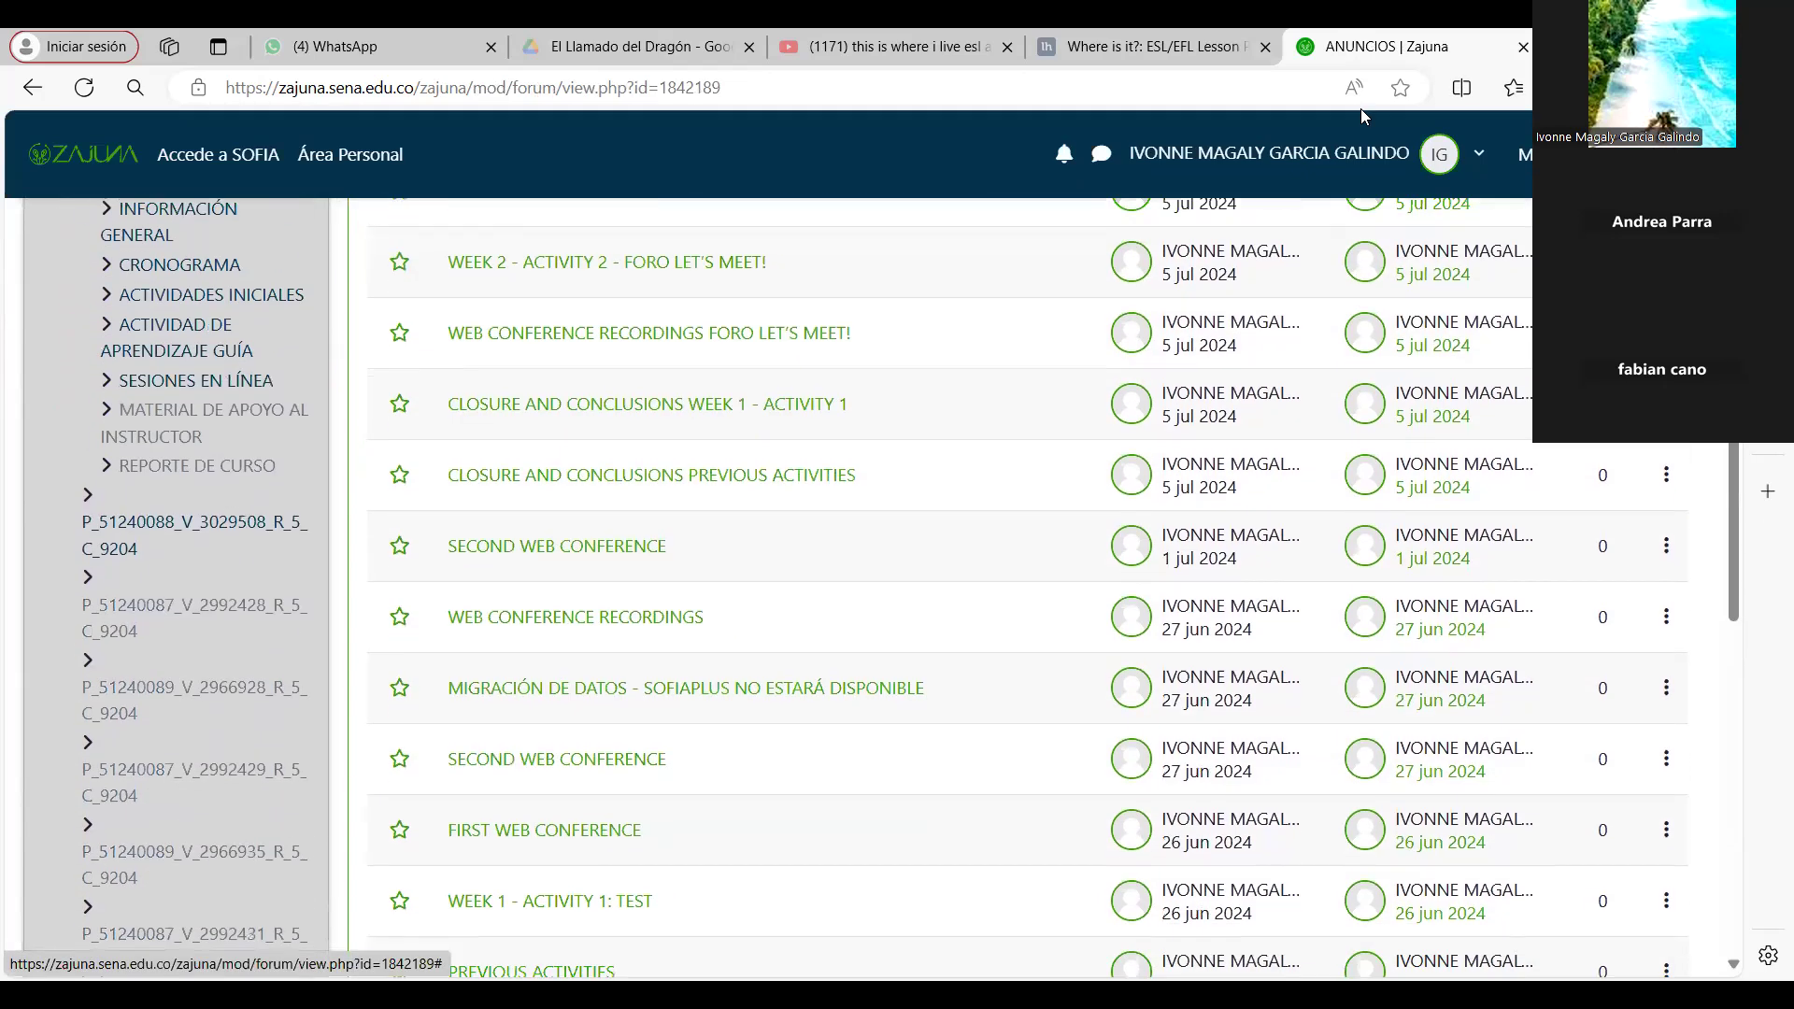
{"action": "scroll", "coordinate": [1360, 108], "scroll_direction": "up", "scroll_amount": 3}
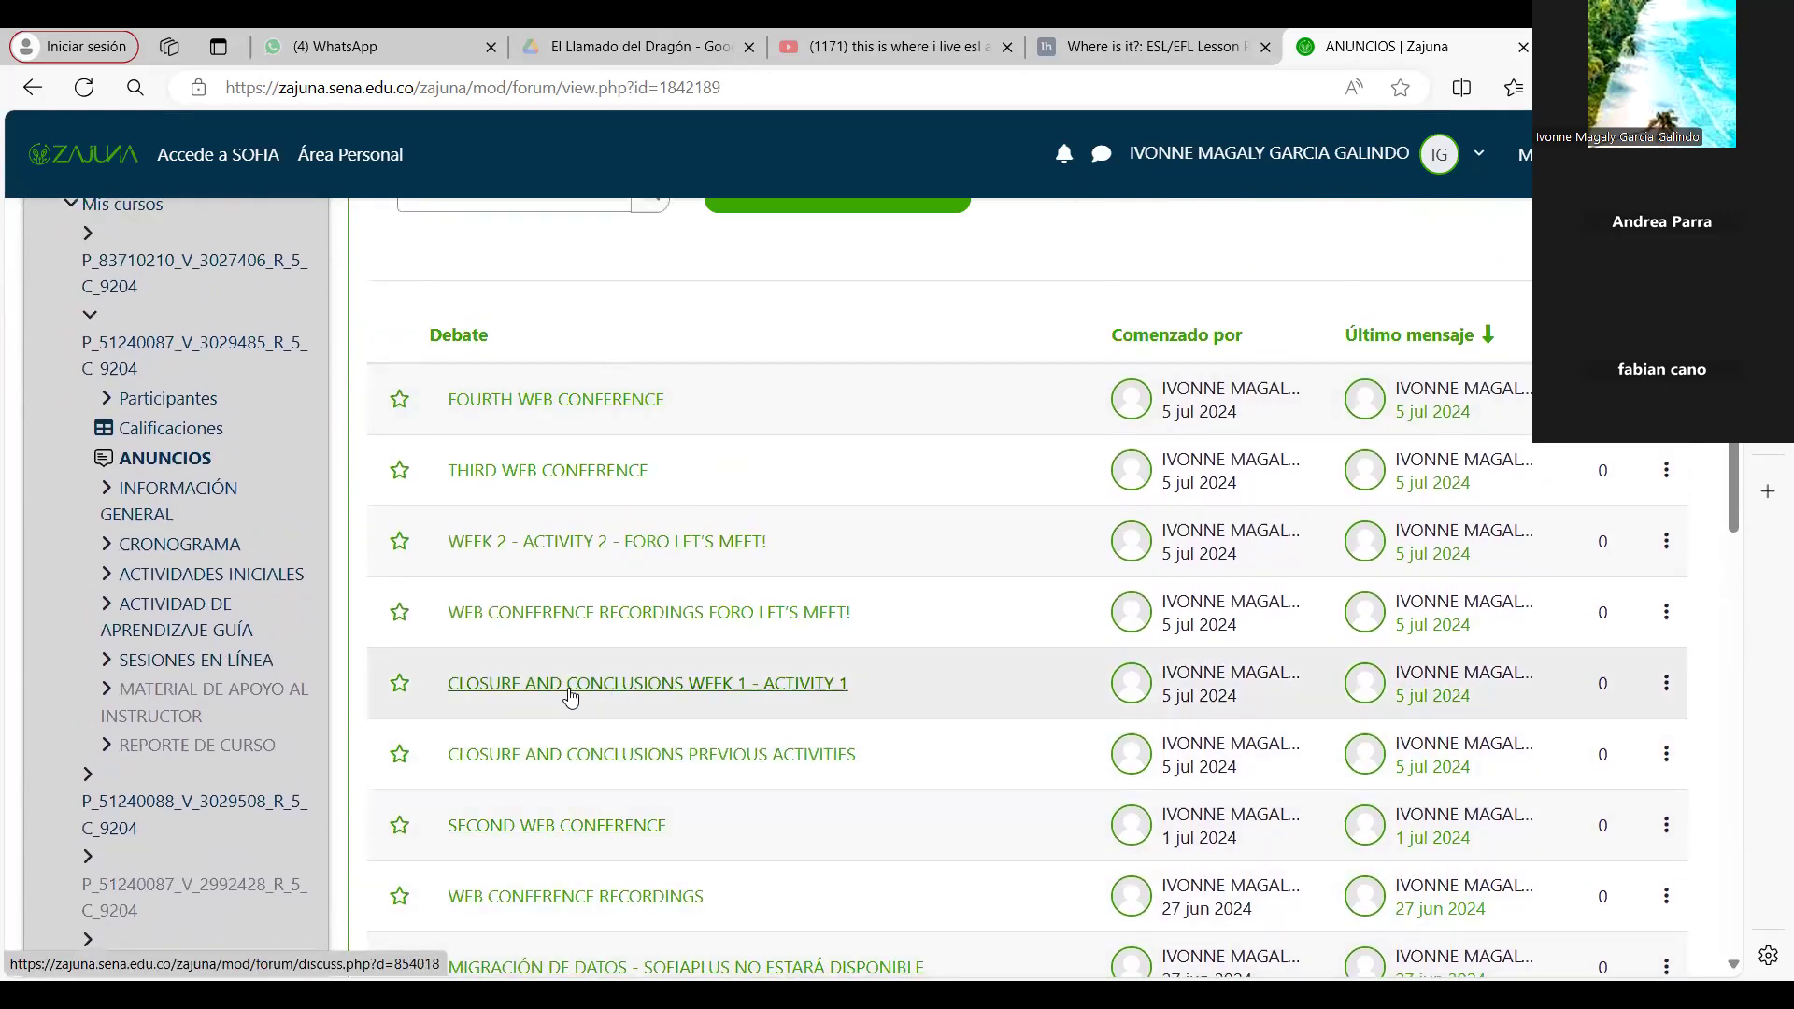
{"action": "scroll", "coordinate": [570, 696], "scroll_direction": "up", "scroll_amount": 4}
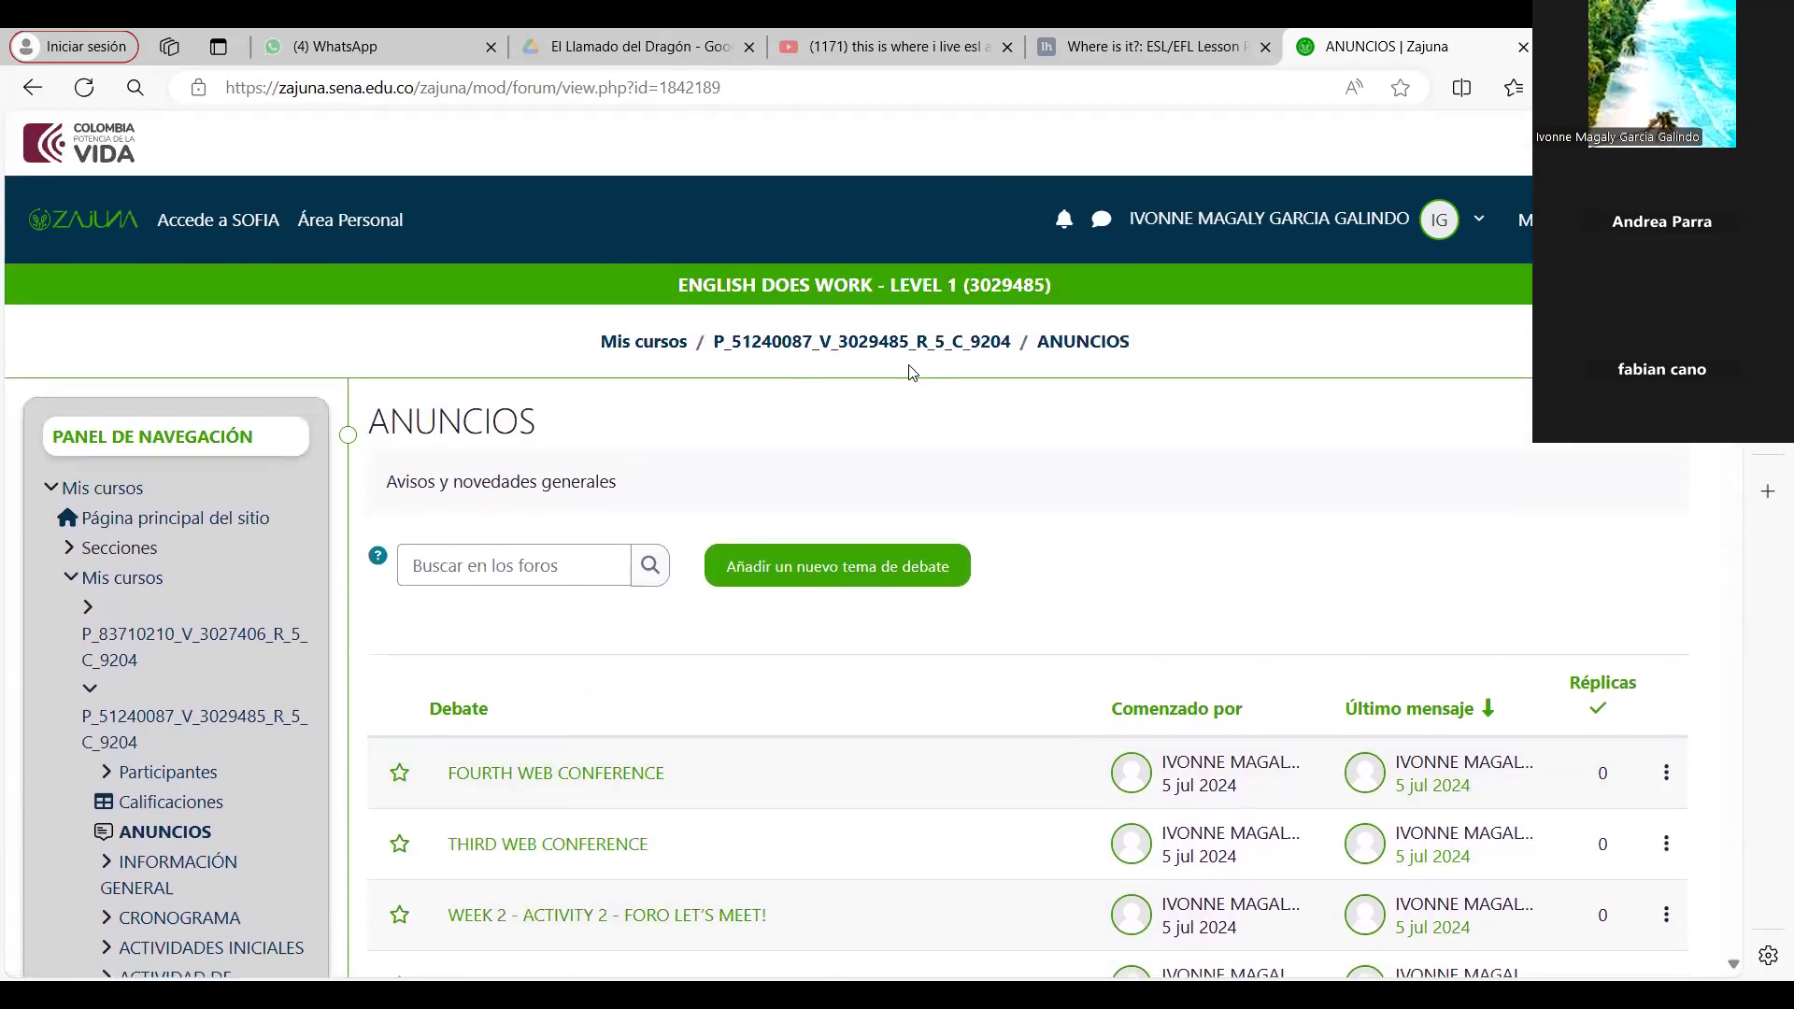
{"action": "left_click", "coordinate": [855, 340]}
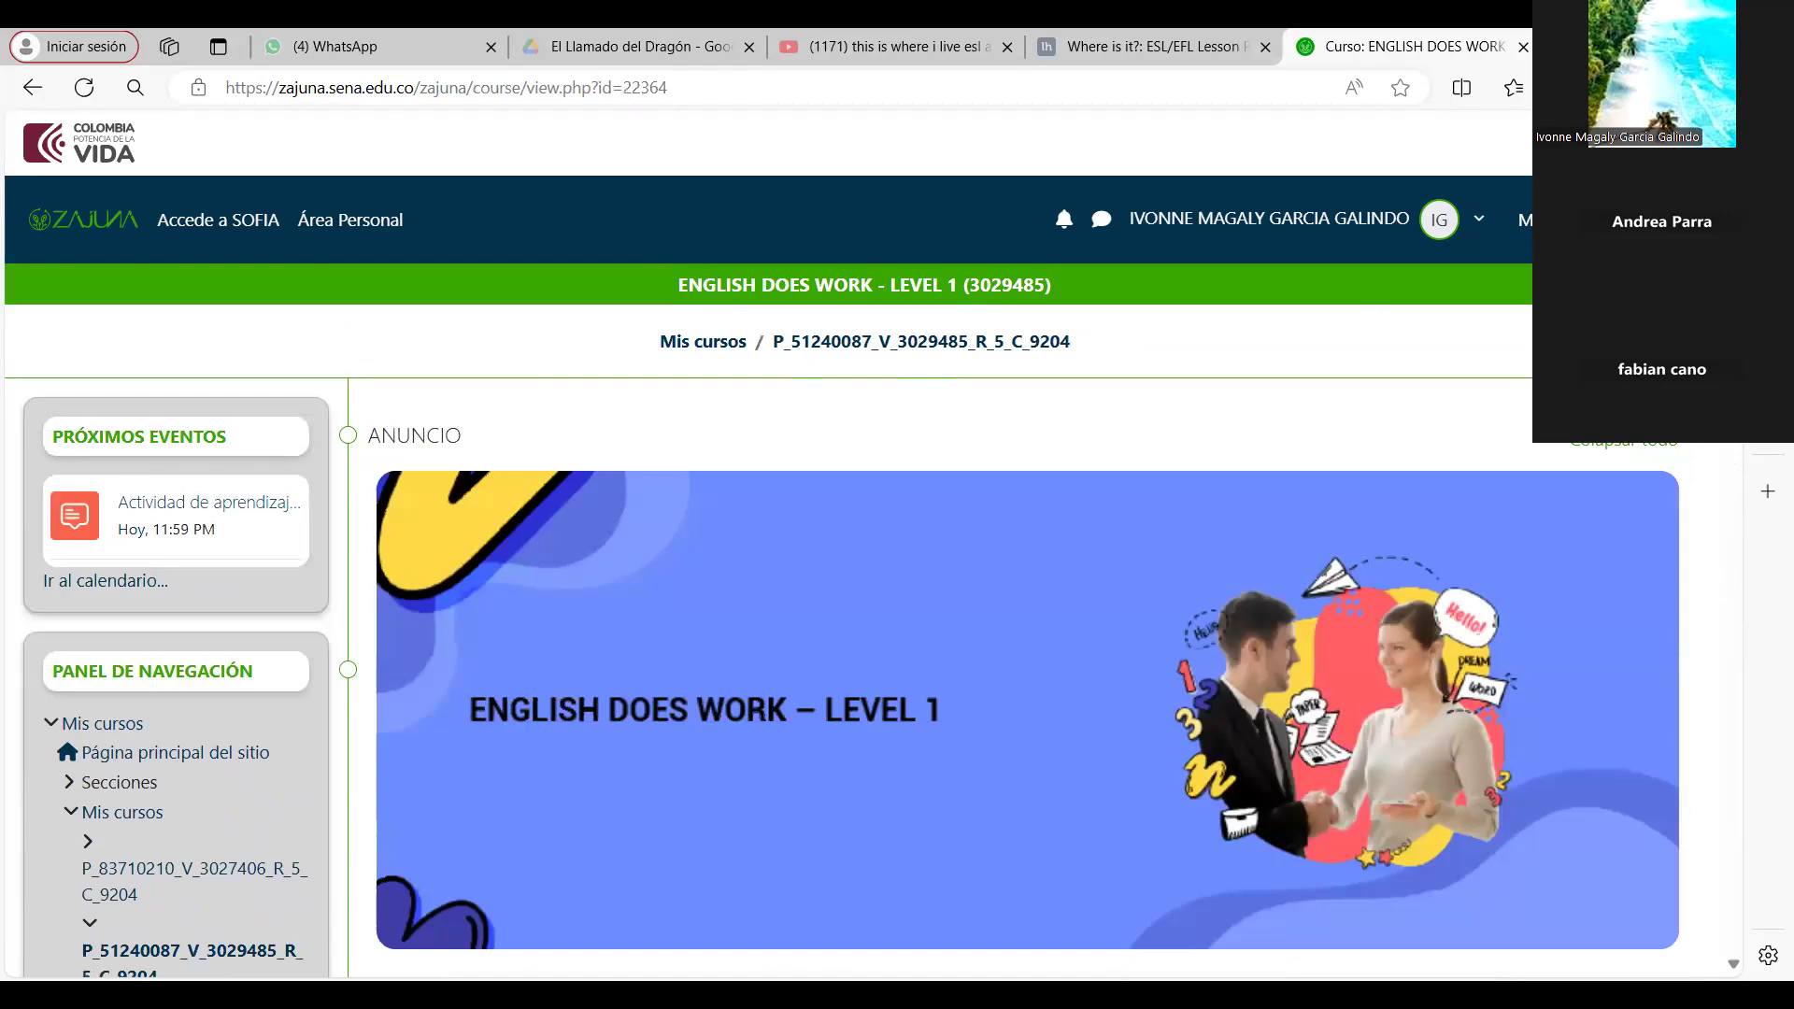
Expand the ACTIVIDAD DE APRENDIZAJE GUÍA section and Actividad de aprendizaje 1 to list its activities
{"action": "scroll", "coordinate": [1004, 428], "scroll_direction": "down", "scroll_amount": 2}
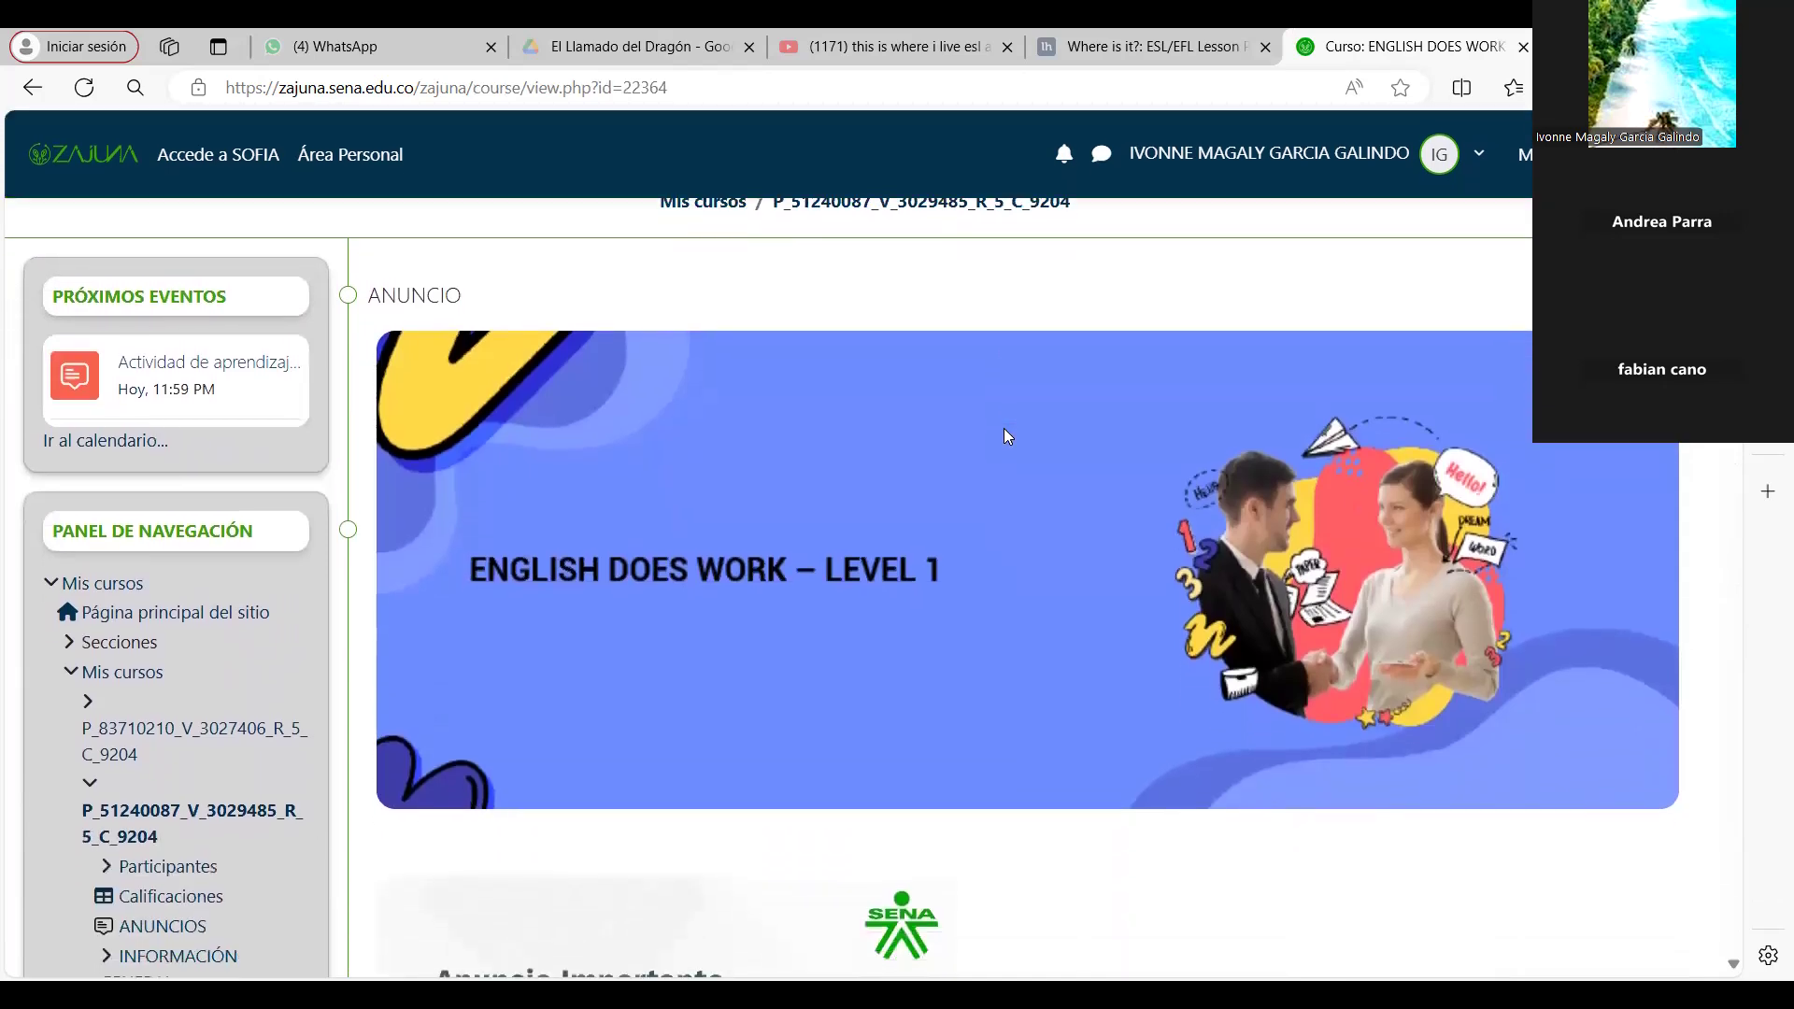
{"action": "scroll", "coordinate": [1003, 428], "scroll_direction": "down", "scroll_amount": 15}
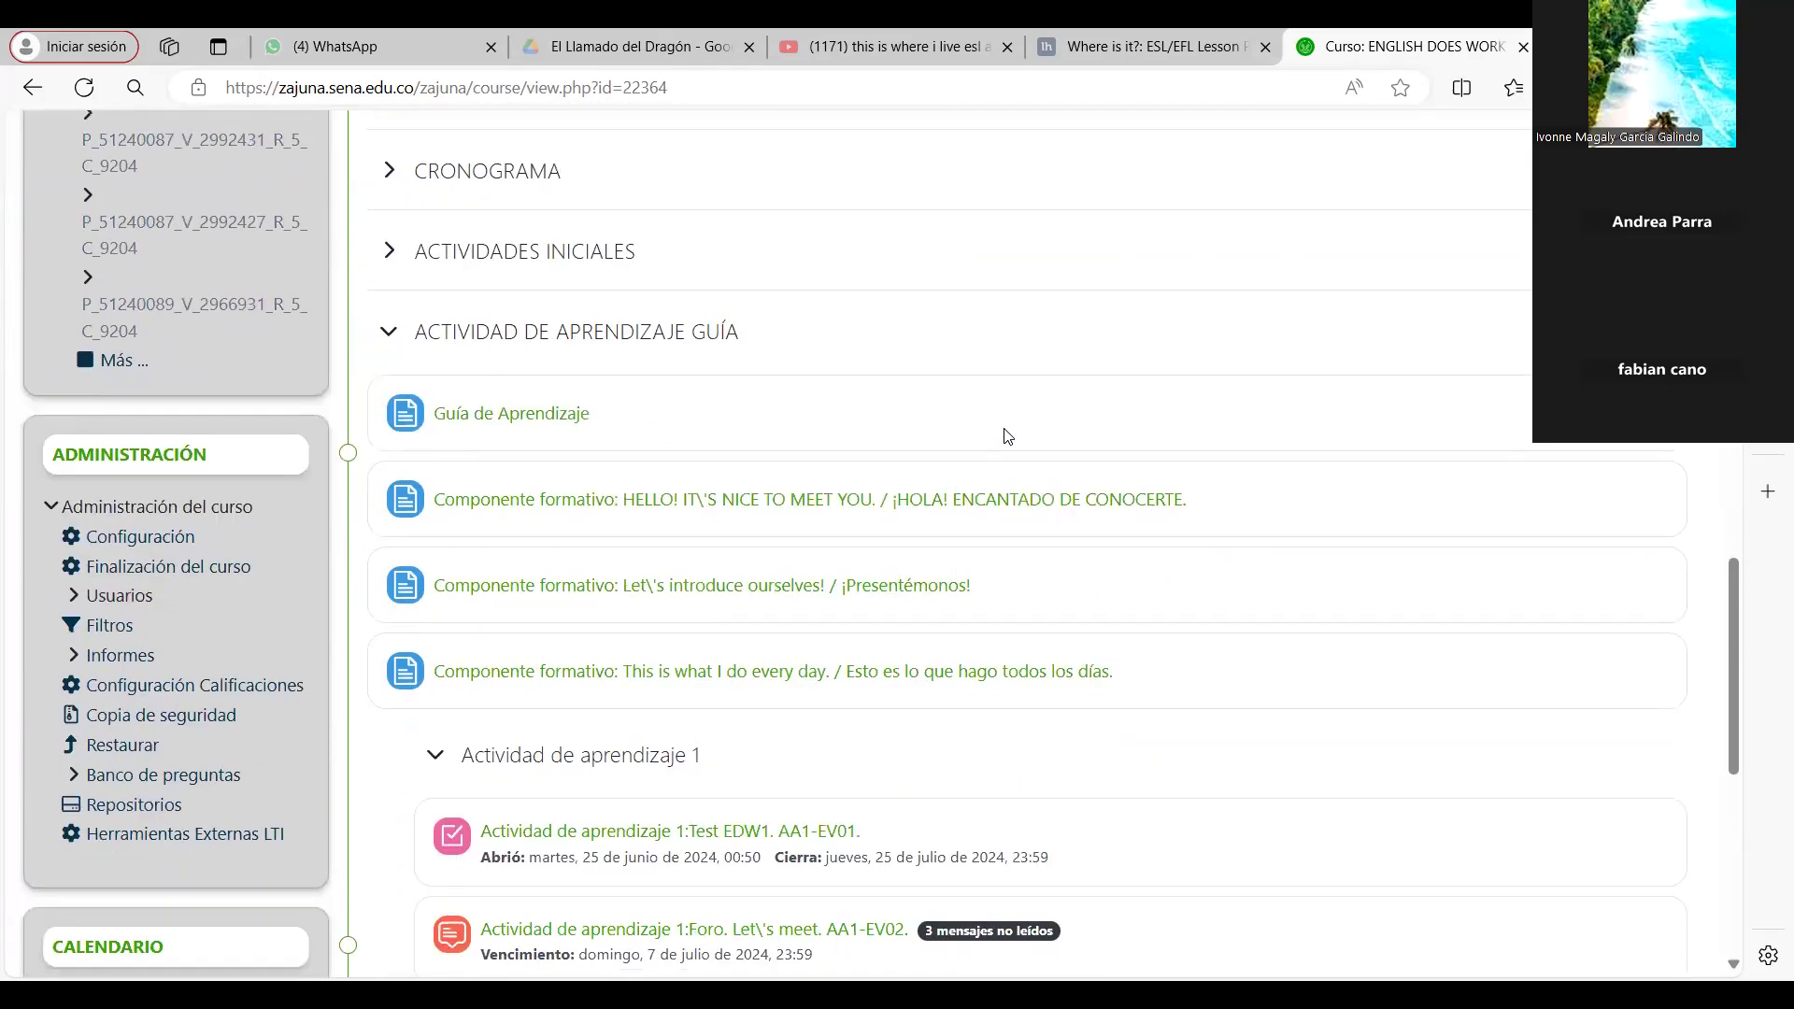
{"action": "scroll", "coordinate": [1004, 432], "scroll_direction": "up", "scroll_amount": 1}
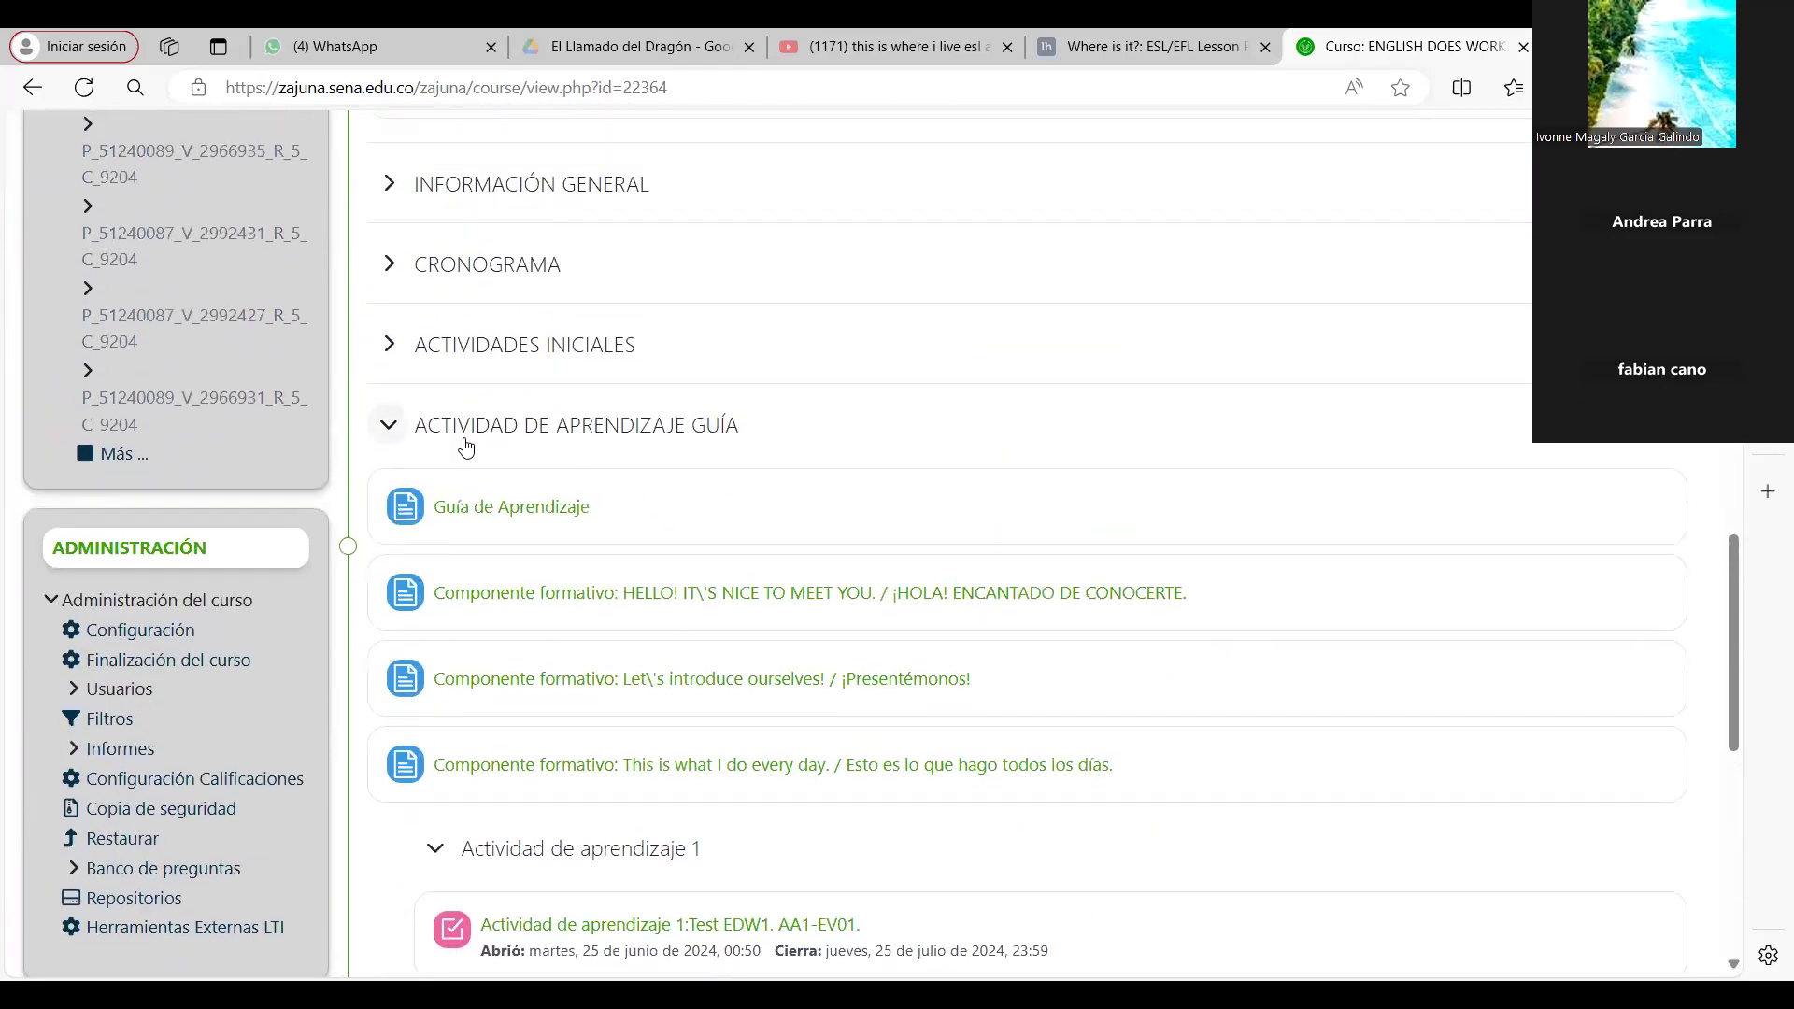
{"action": "left_click", "coordinate": [384, 276]}
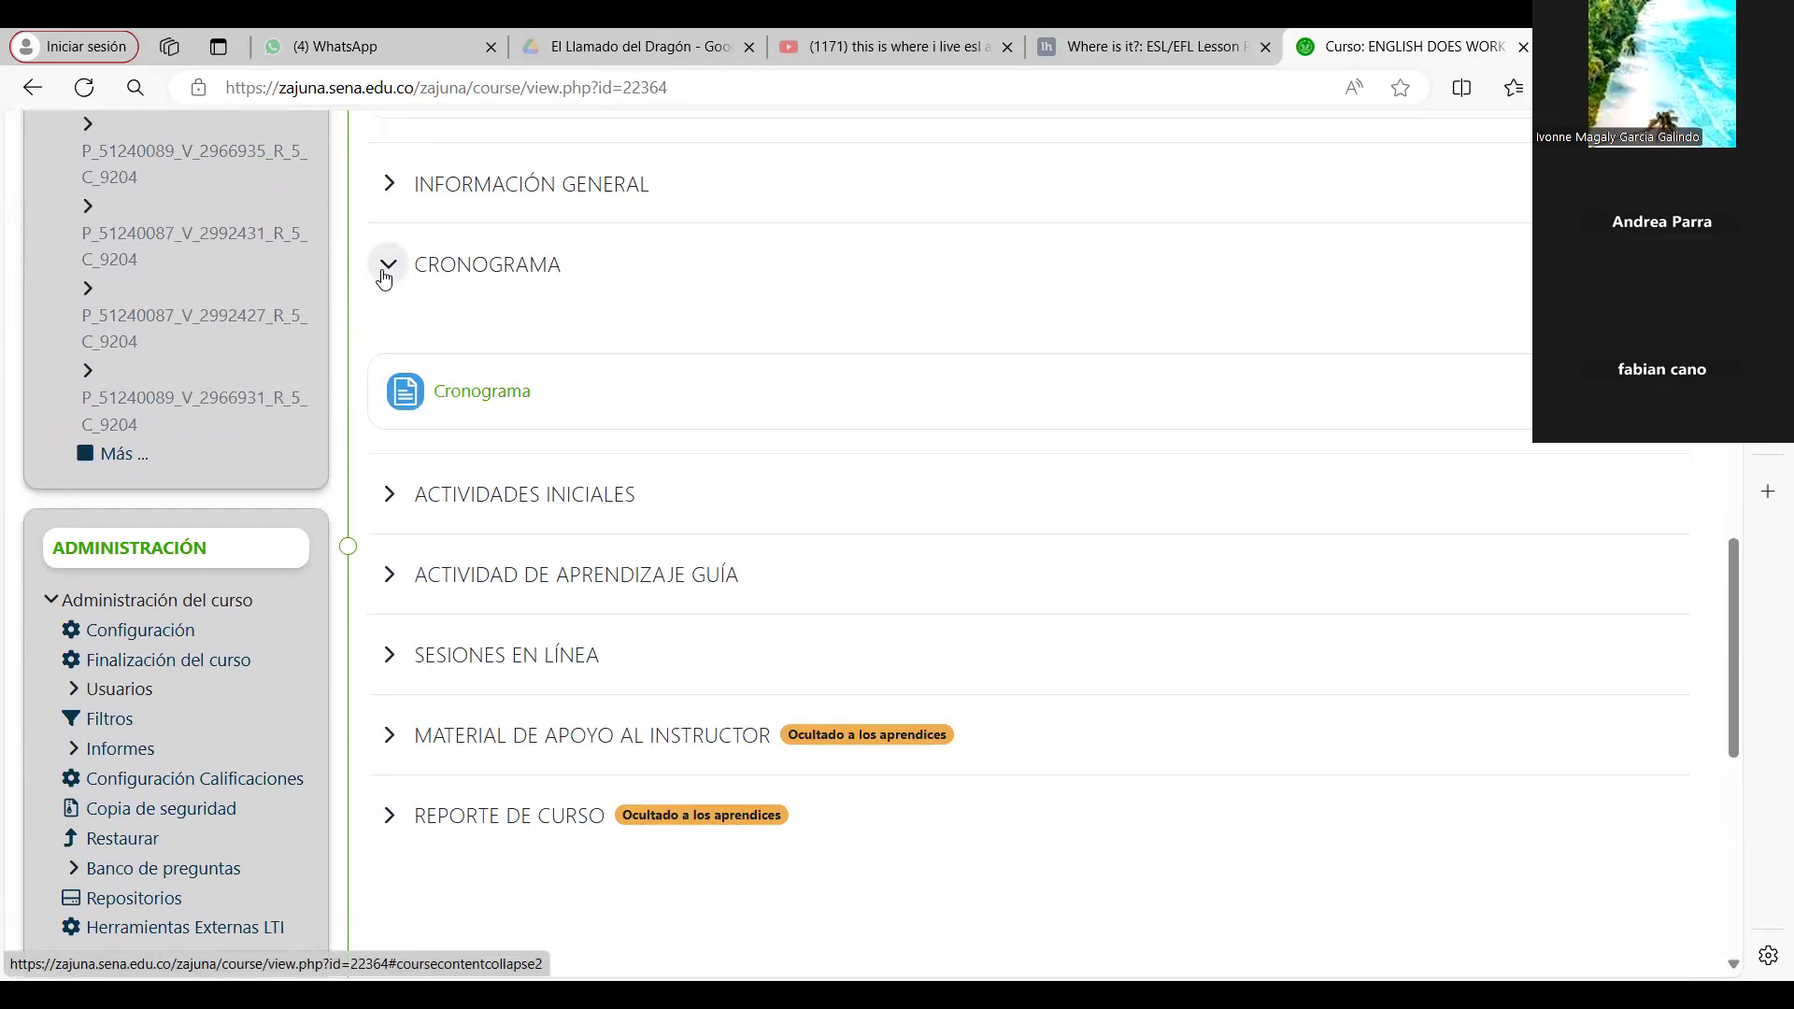
{"action": "left_click", "coordinate": [384, 275]}
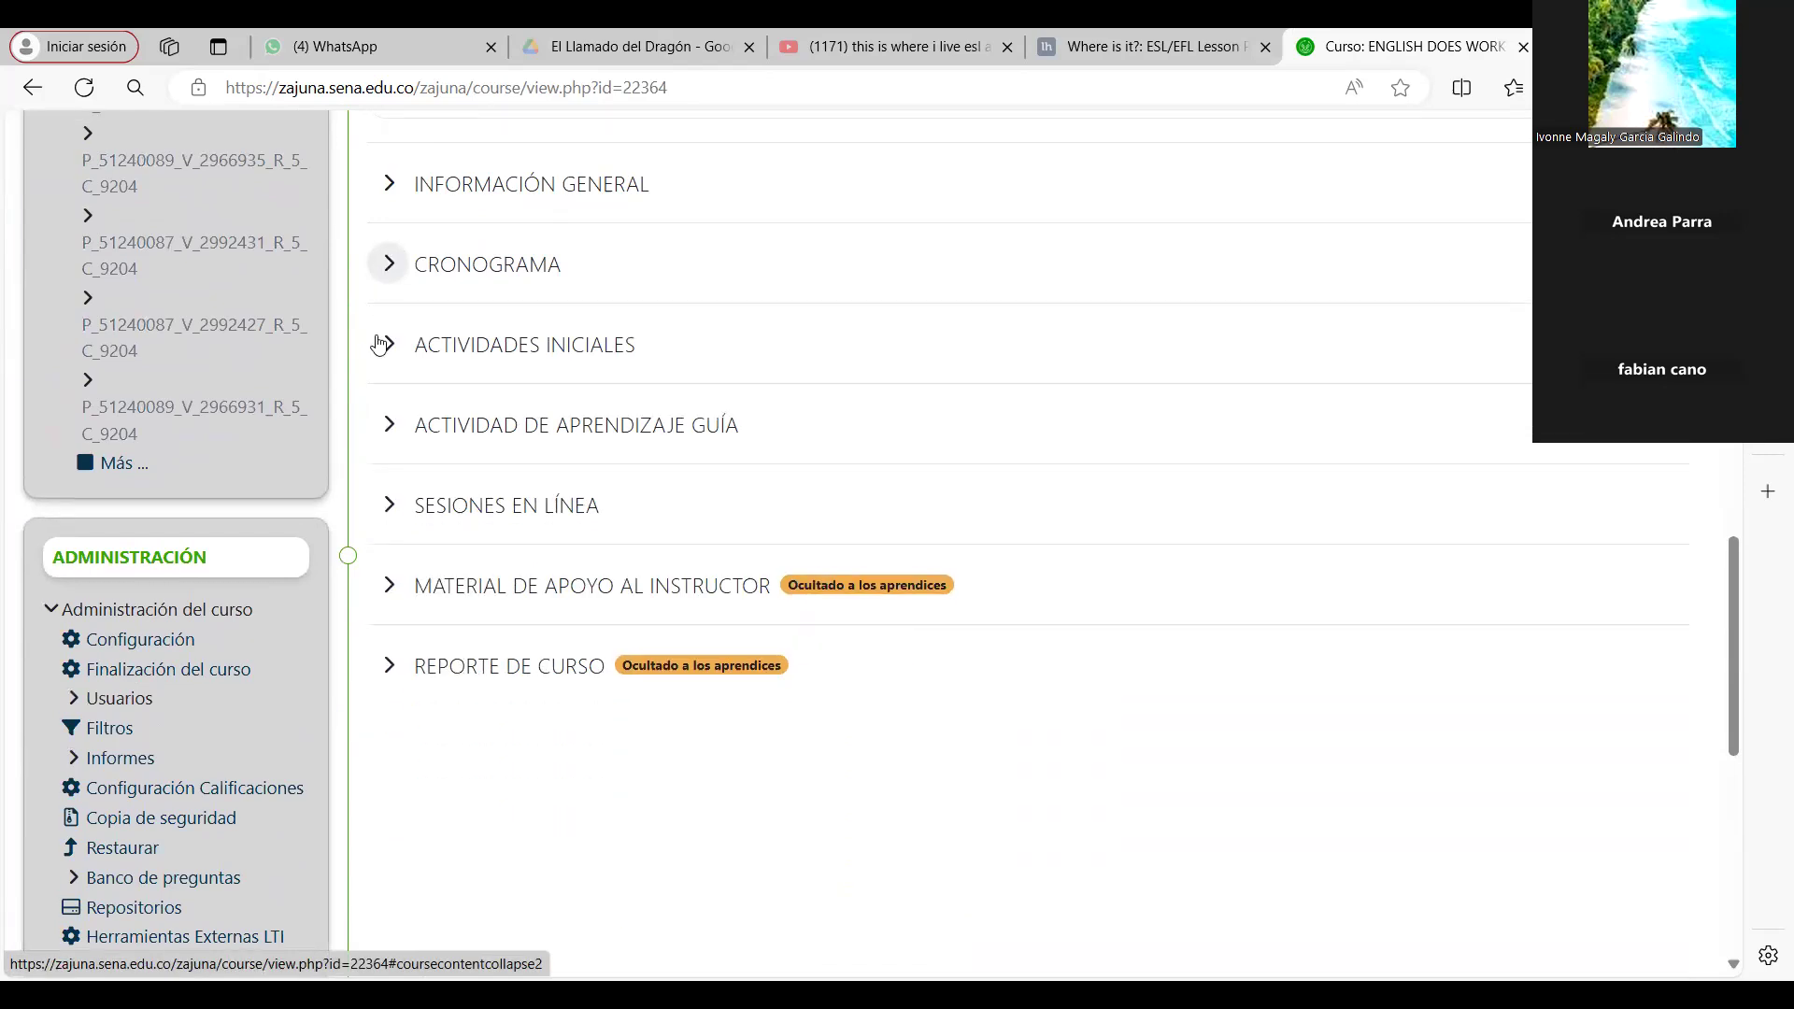
{"action": "left_click", "coordinate": [385, 422]}
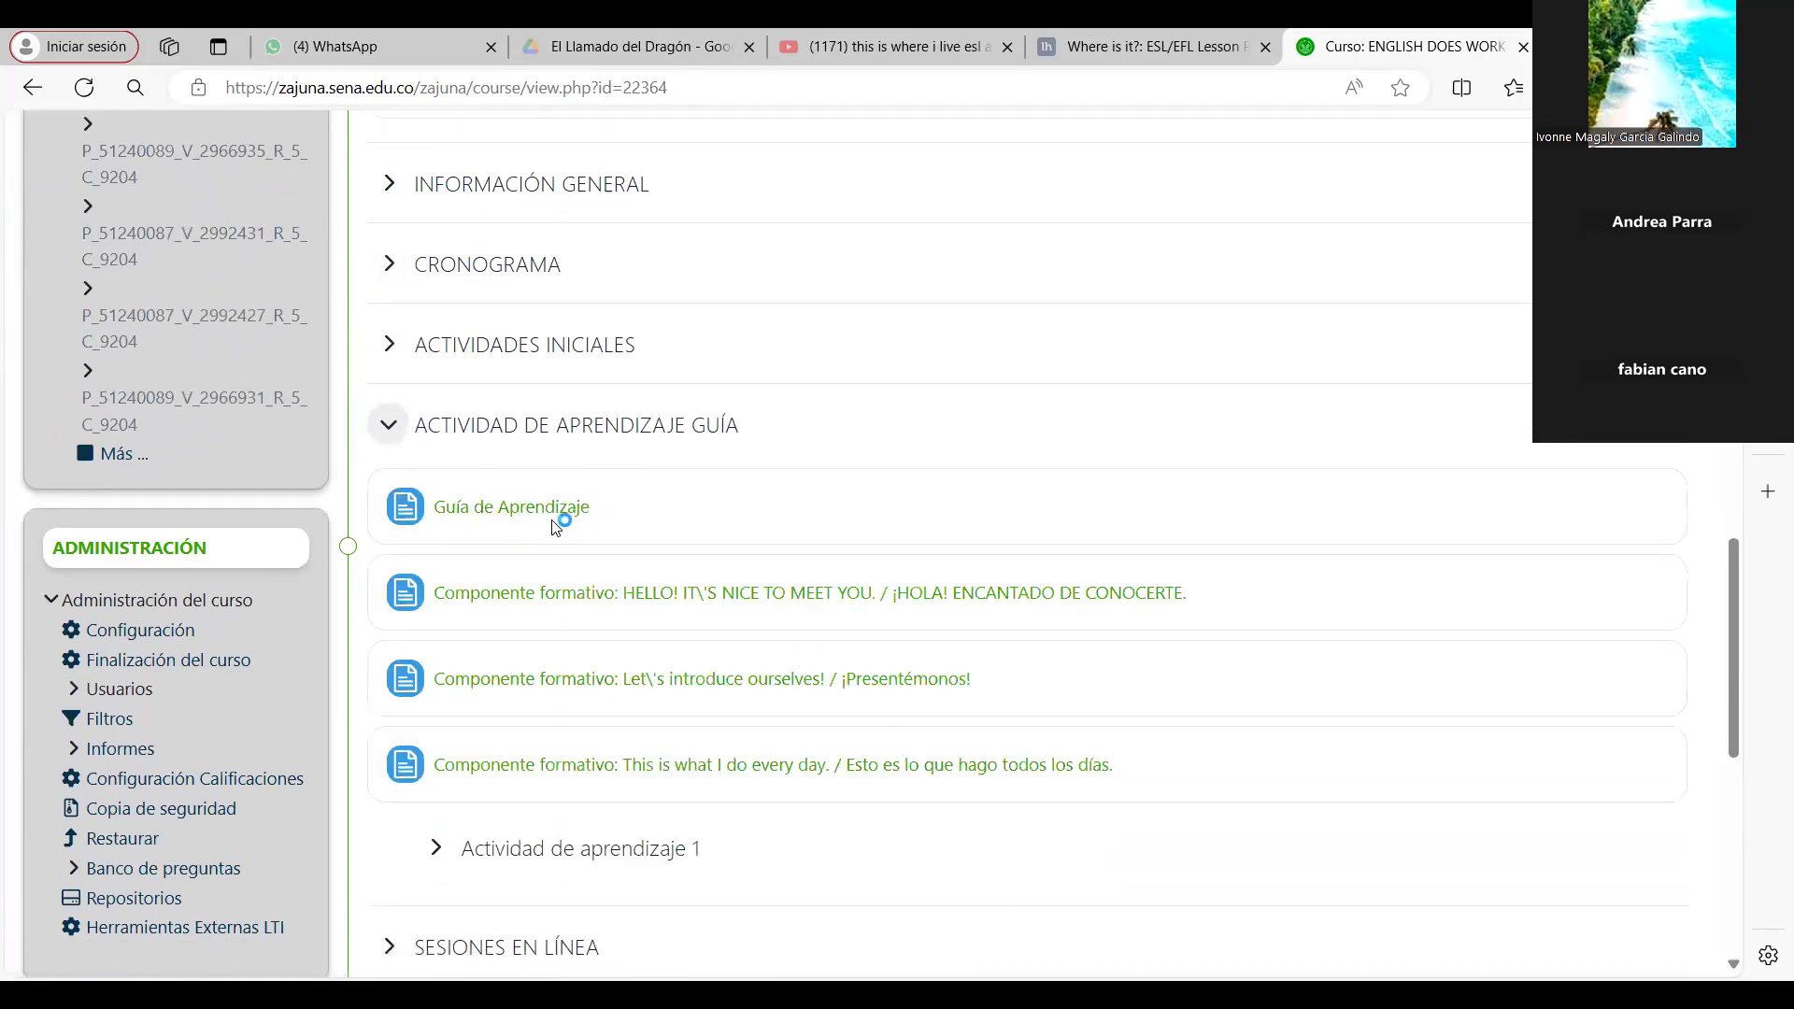
{"action": "scroll", "coordinate": [555, 526], "scroll_direction": "down", "scroll_amount": 3}
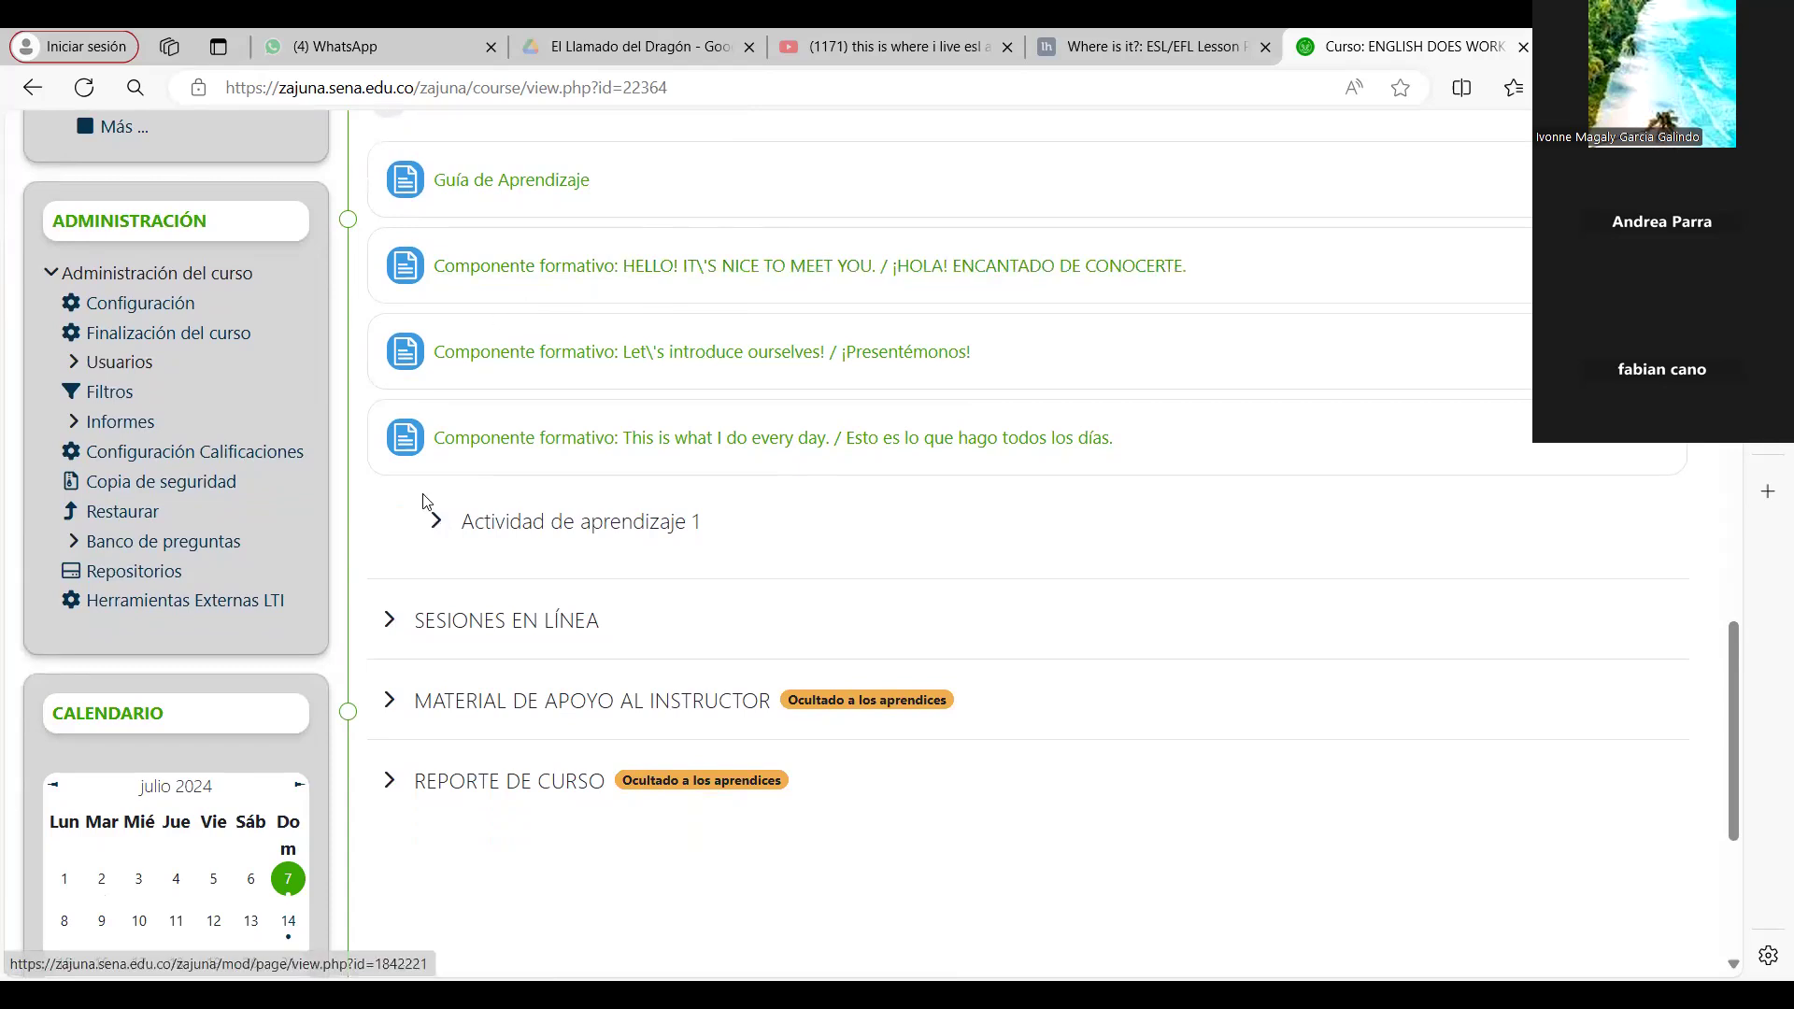
{"action": "left_click", "coordinate": [435, 521]}
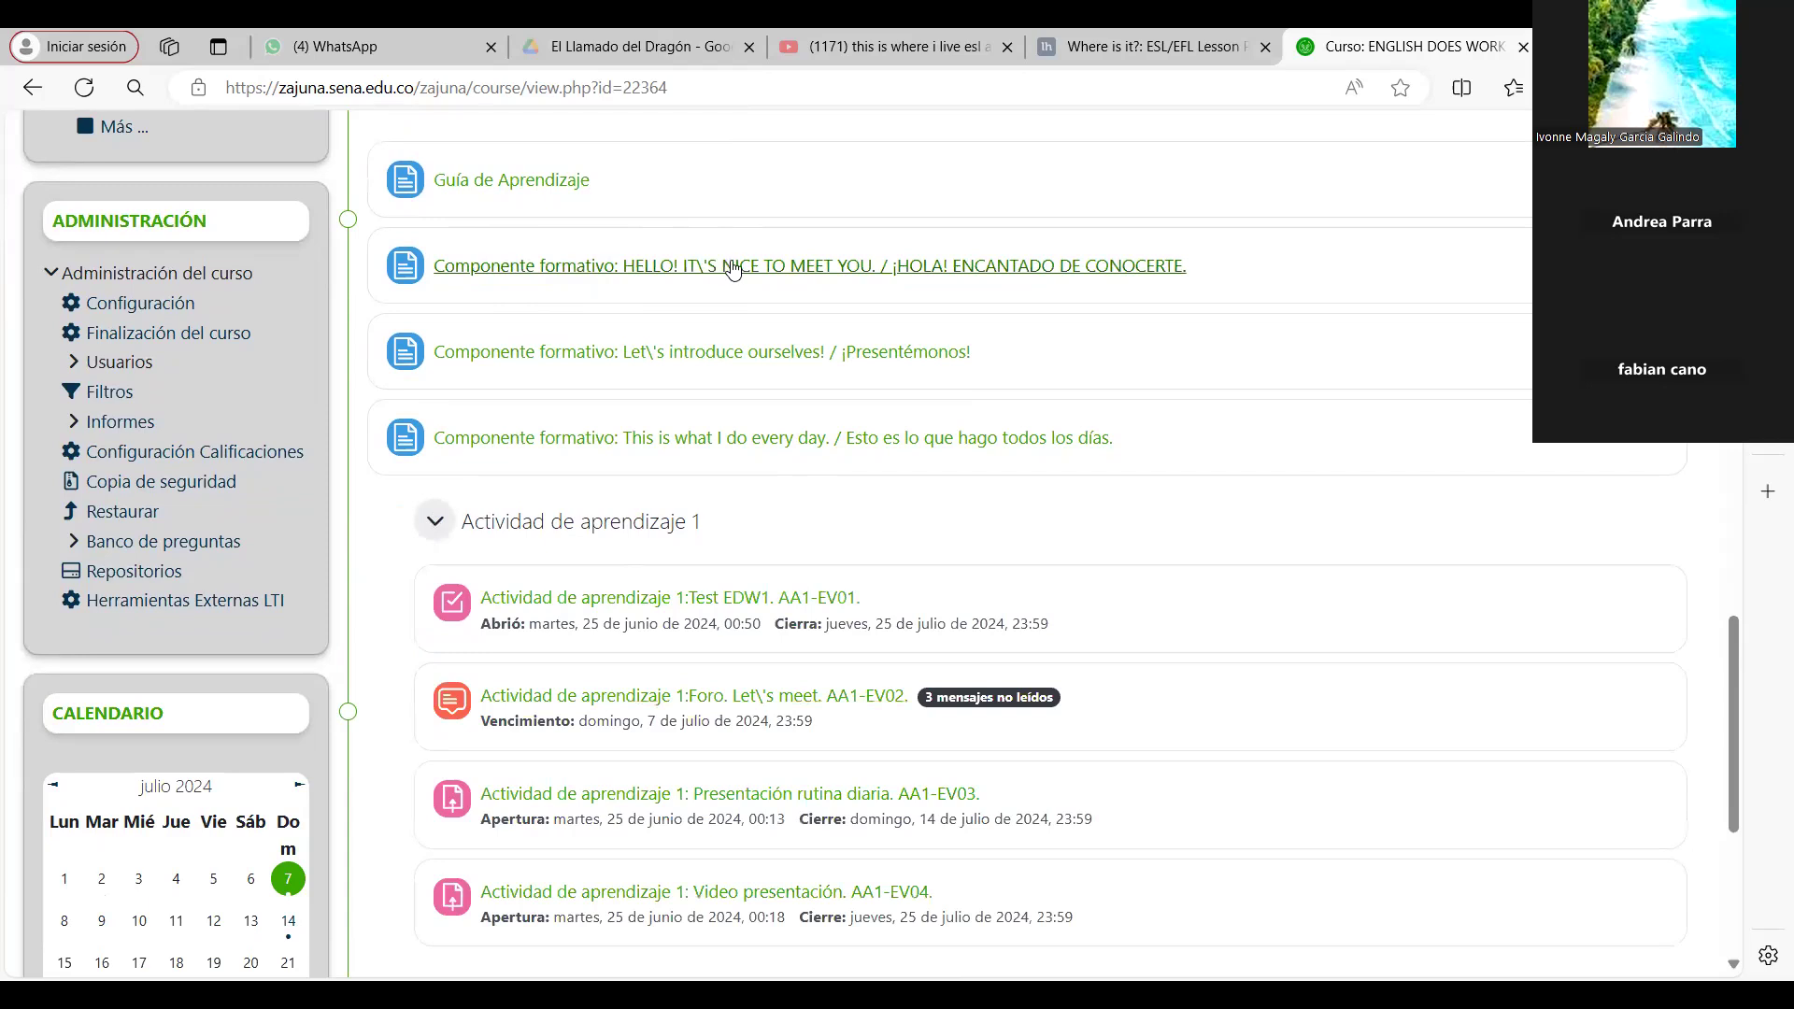
Open the 'Presentación rutina diaria. AA1-EV03' assignment in a new tab and switch to it
{"action": "scroll", "coordinate": [736, 269], "scroll_direction": "down", "scroll_amount": 2}
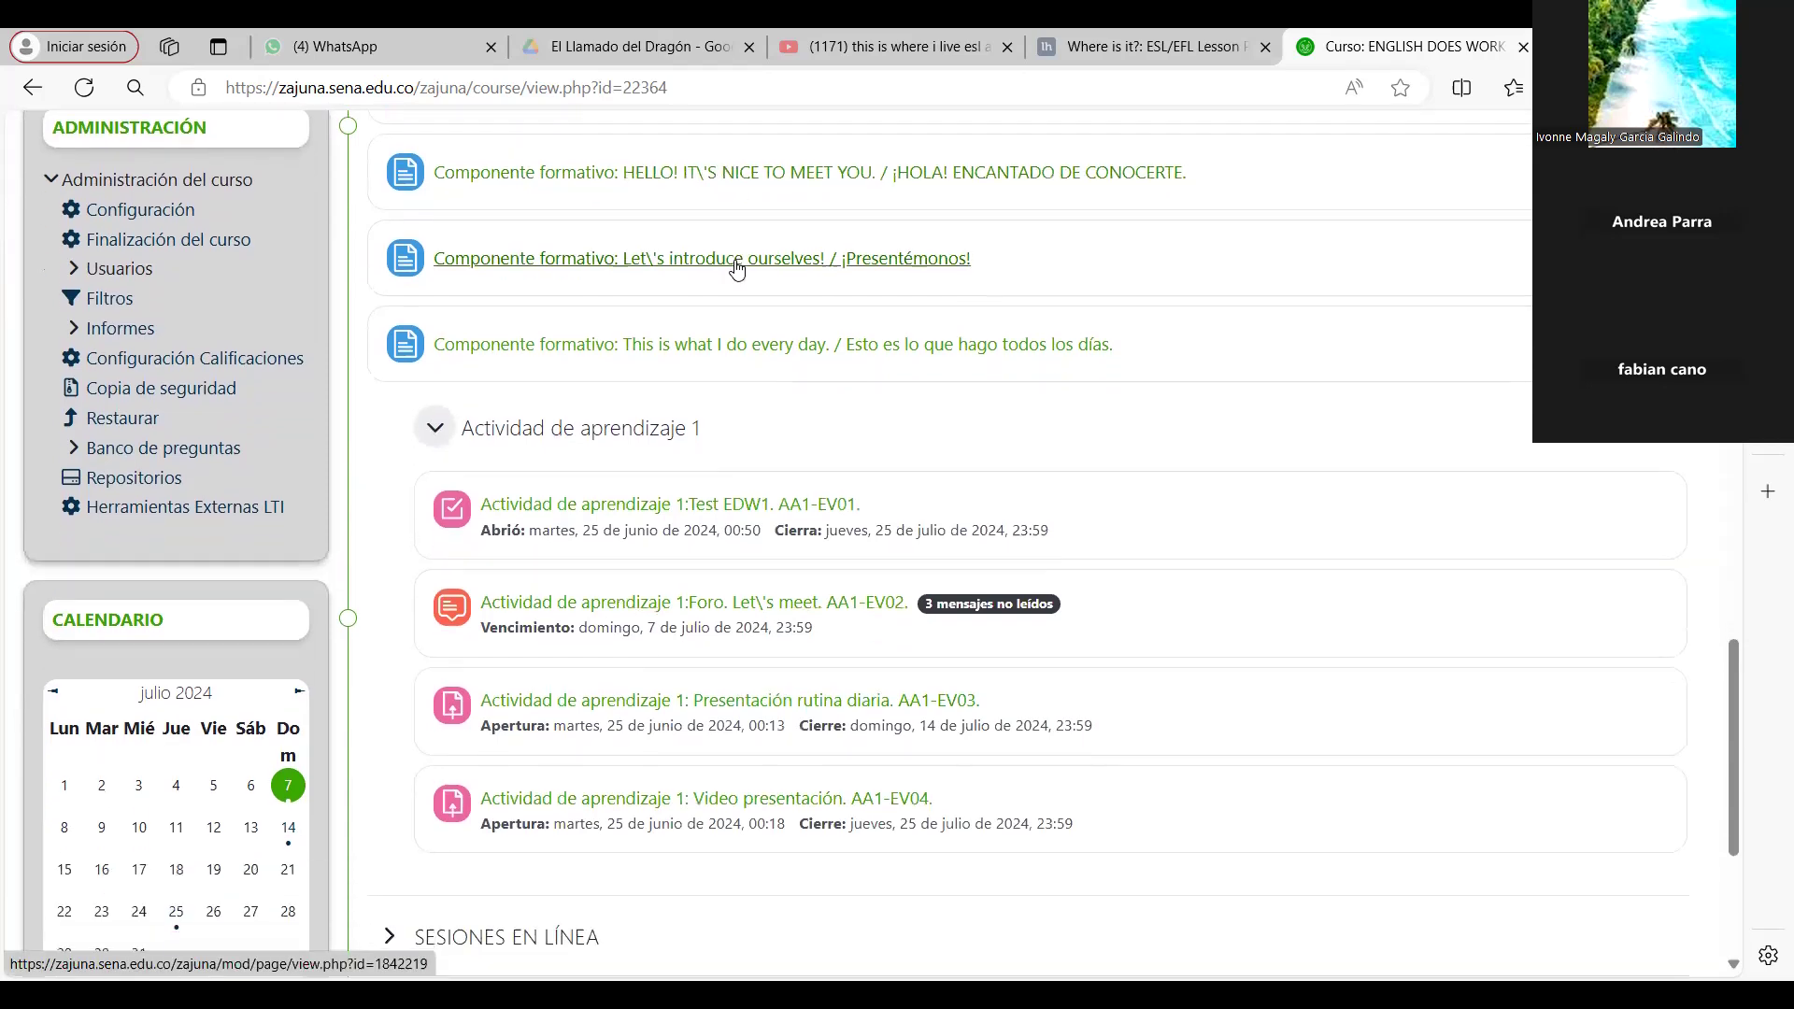
{"action": "scroll", "coordinate": [736, 269], "scroll_direction": "up", "scroll_amount": 1}
{"action": "scroll", "coordinate": [736, 269], "scroll_direction": "down", "scroll_amount": 3}
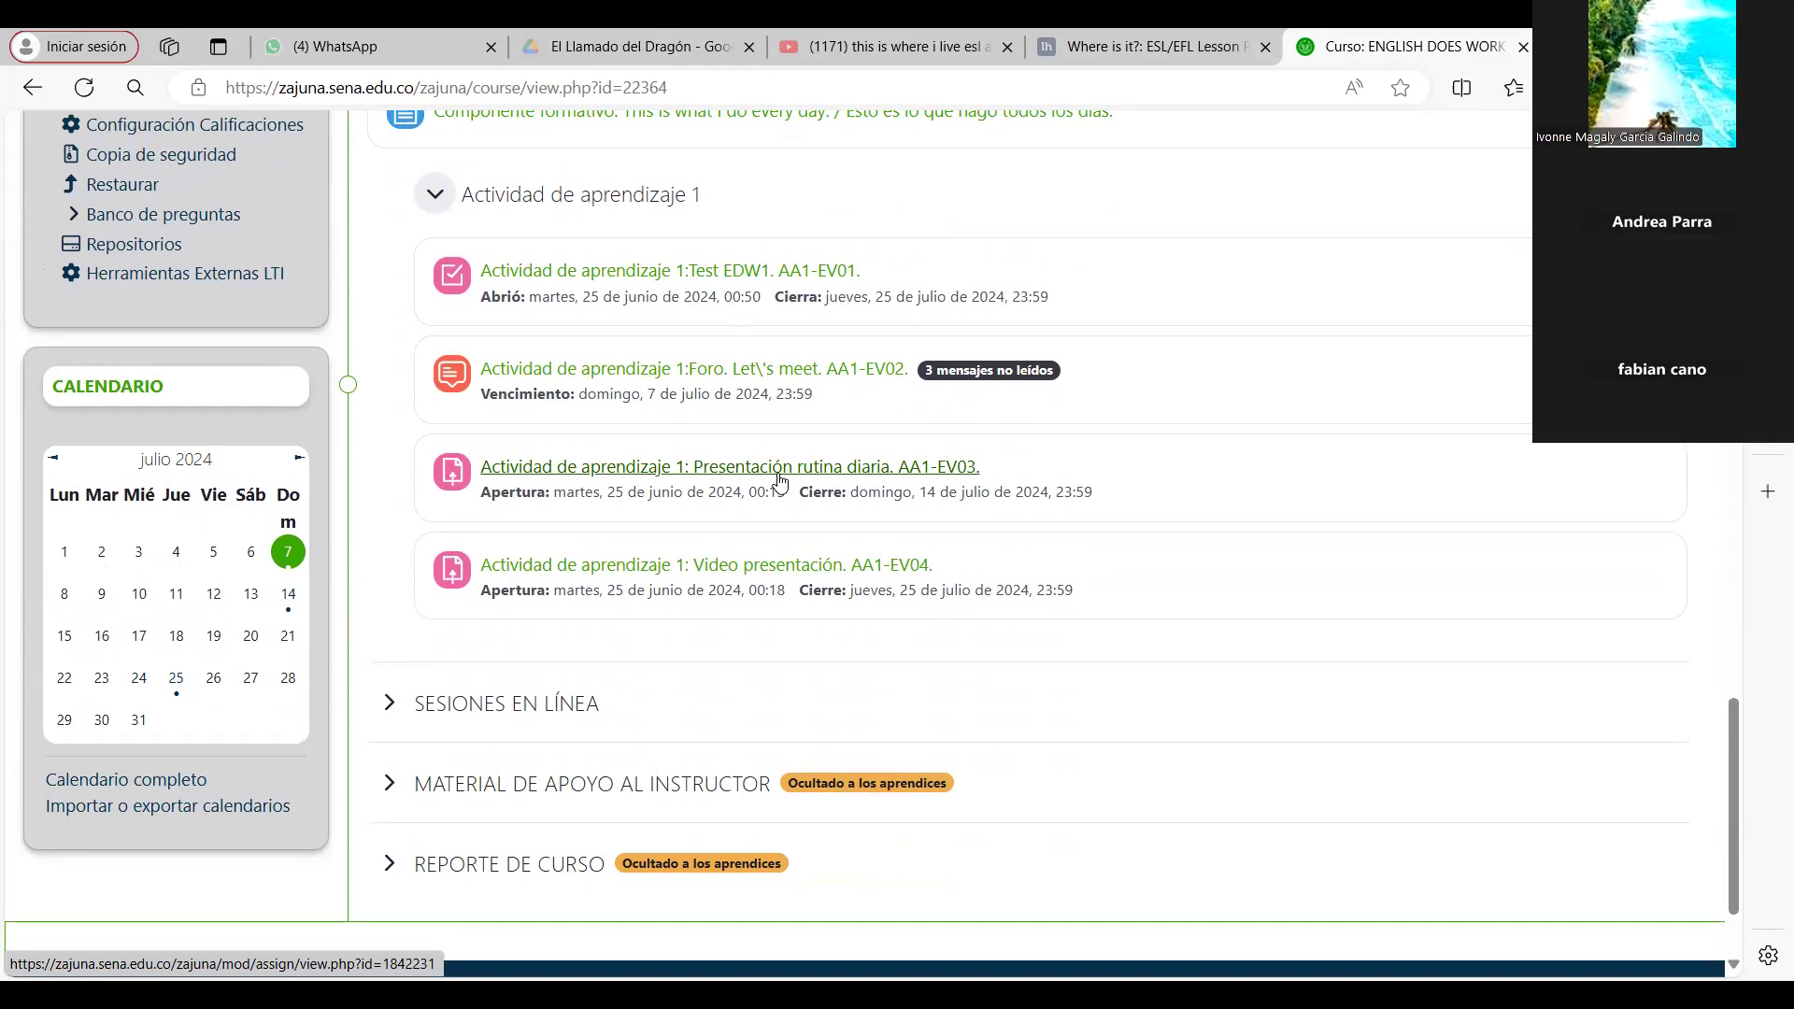
{"action": "right_click", "coordinate": [876, 468]}
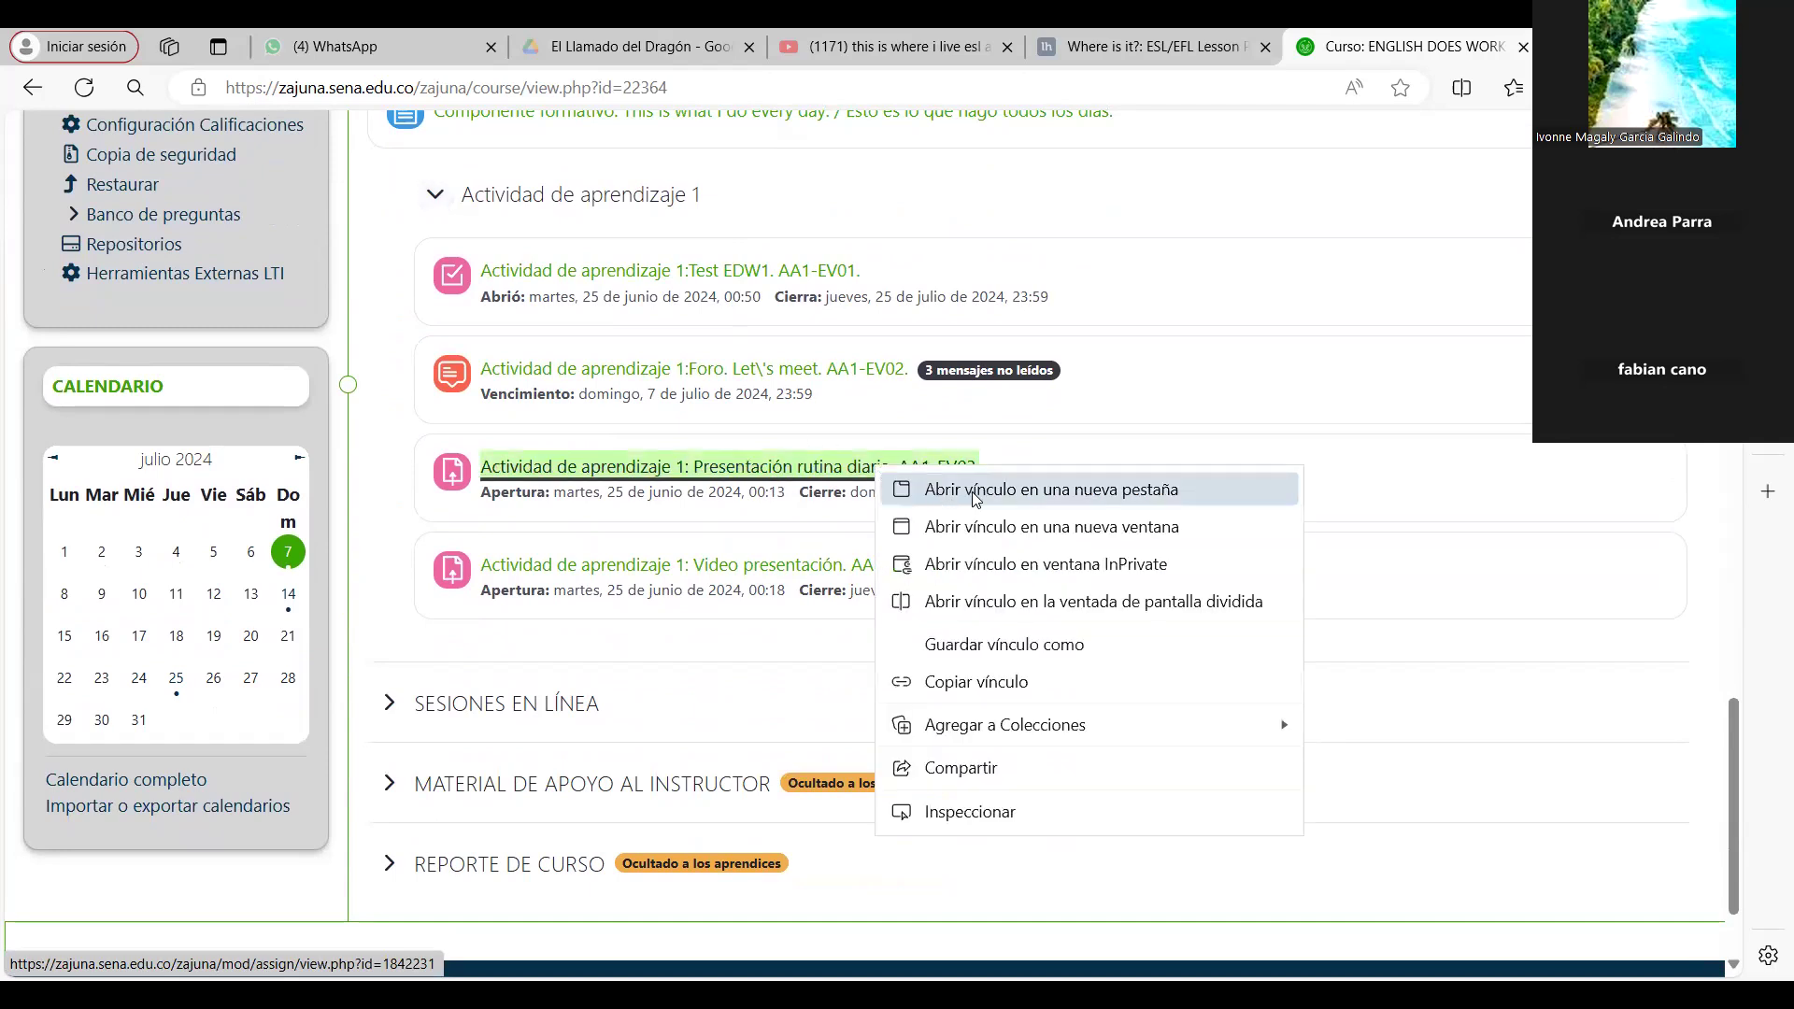
{"action": "left_click", "coordinate": [974, 490]}
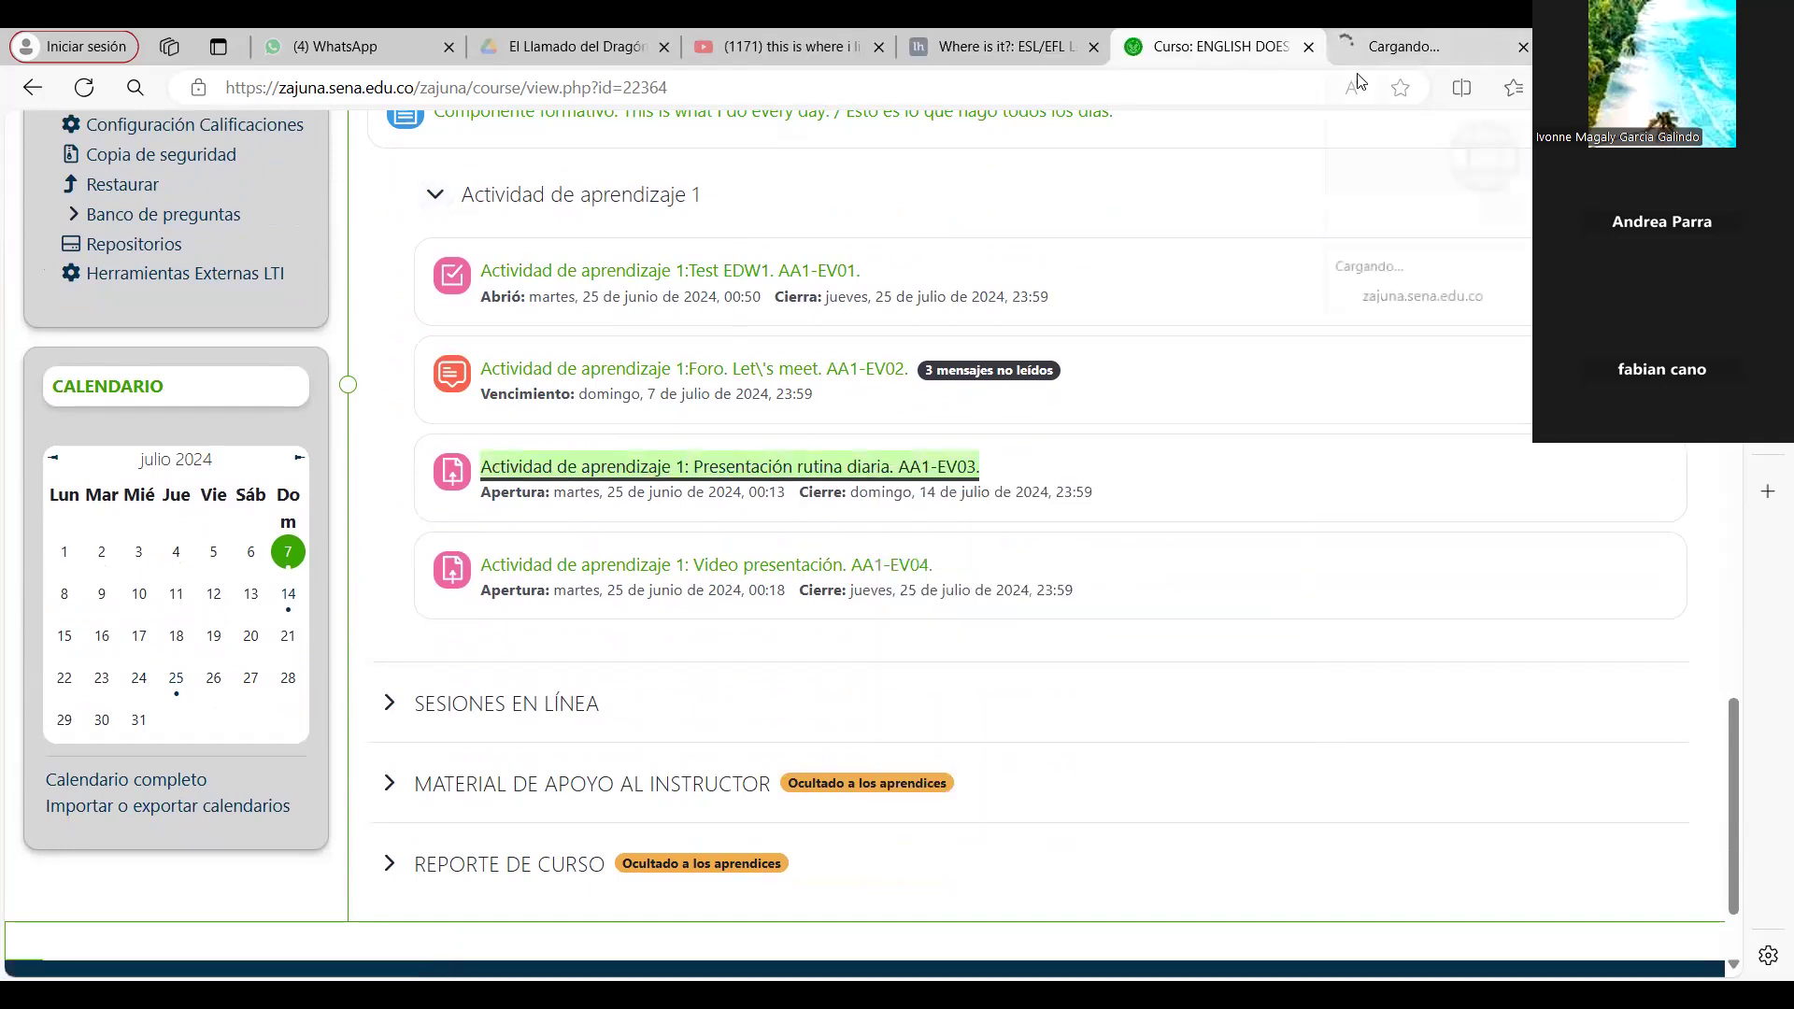
{"action": "left_click", "coordinate": [1424, 43]}
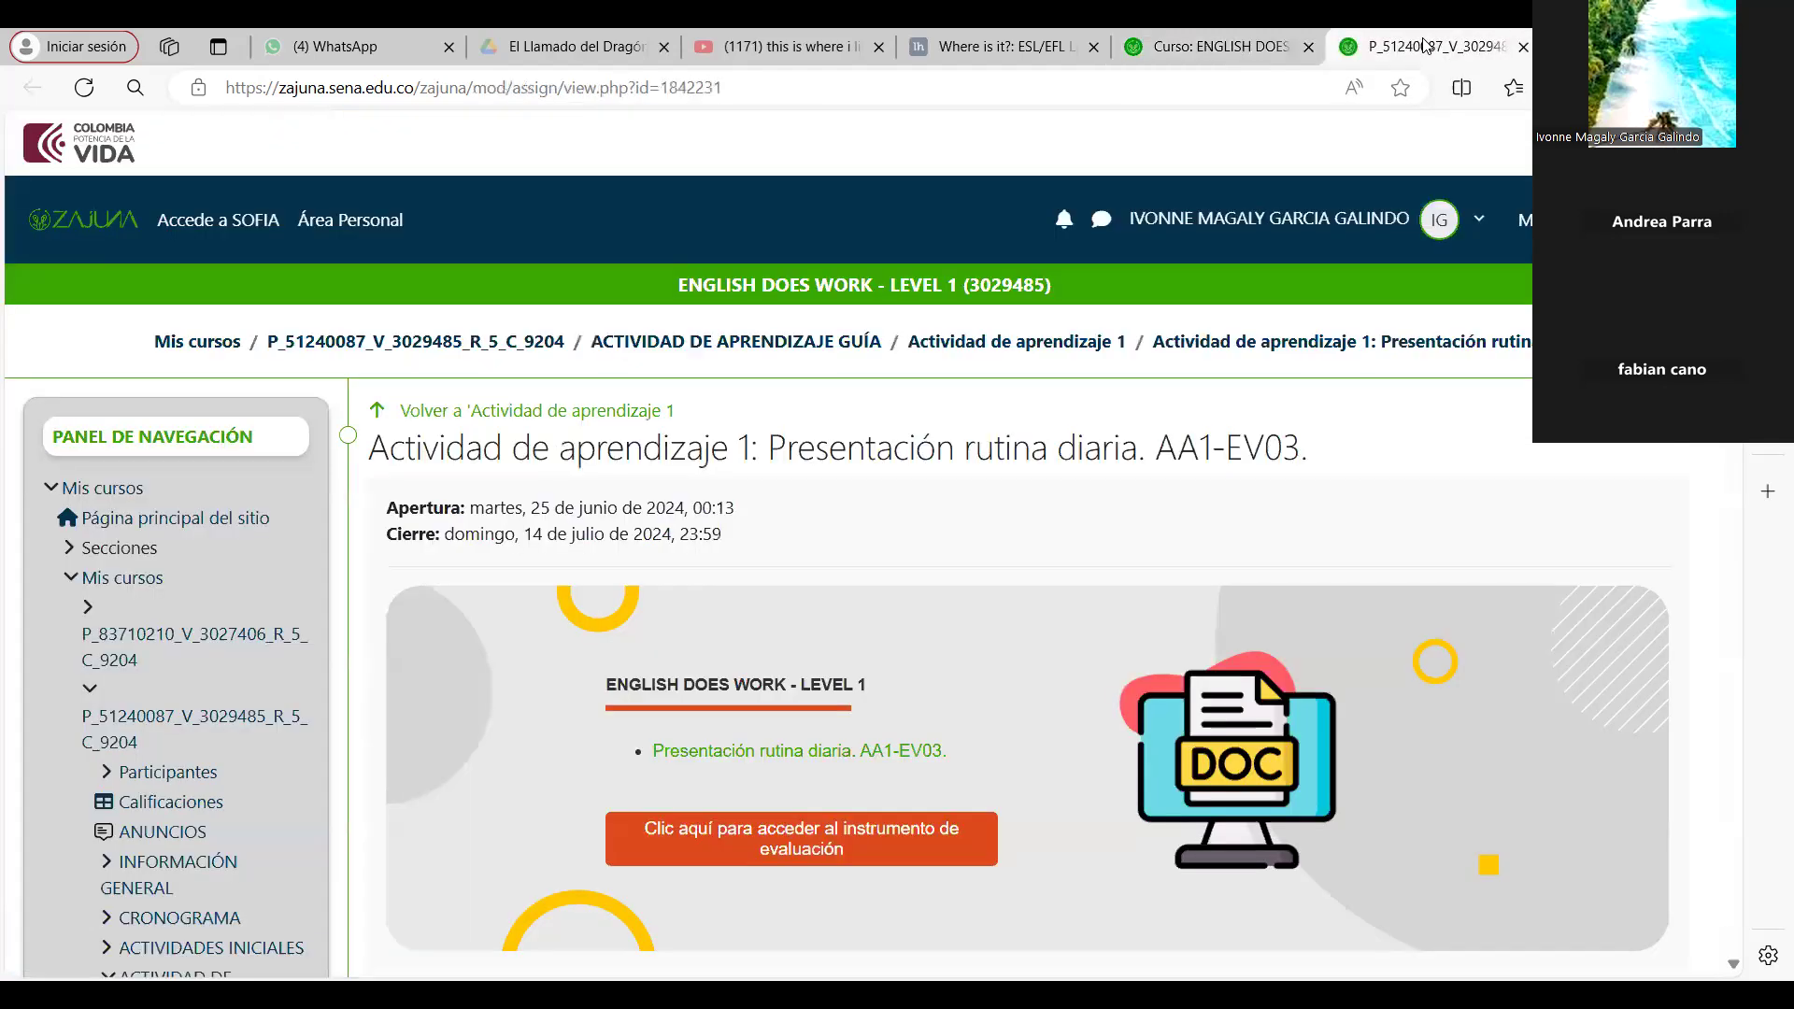
{"action": "key", "text": "ctrl+shift+Tab"}
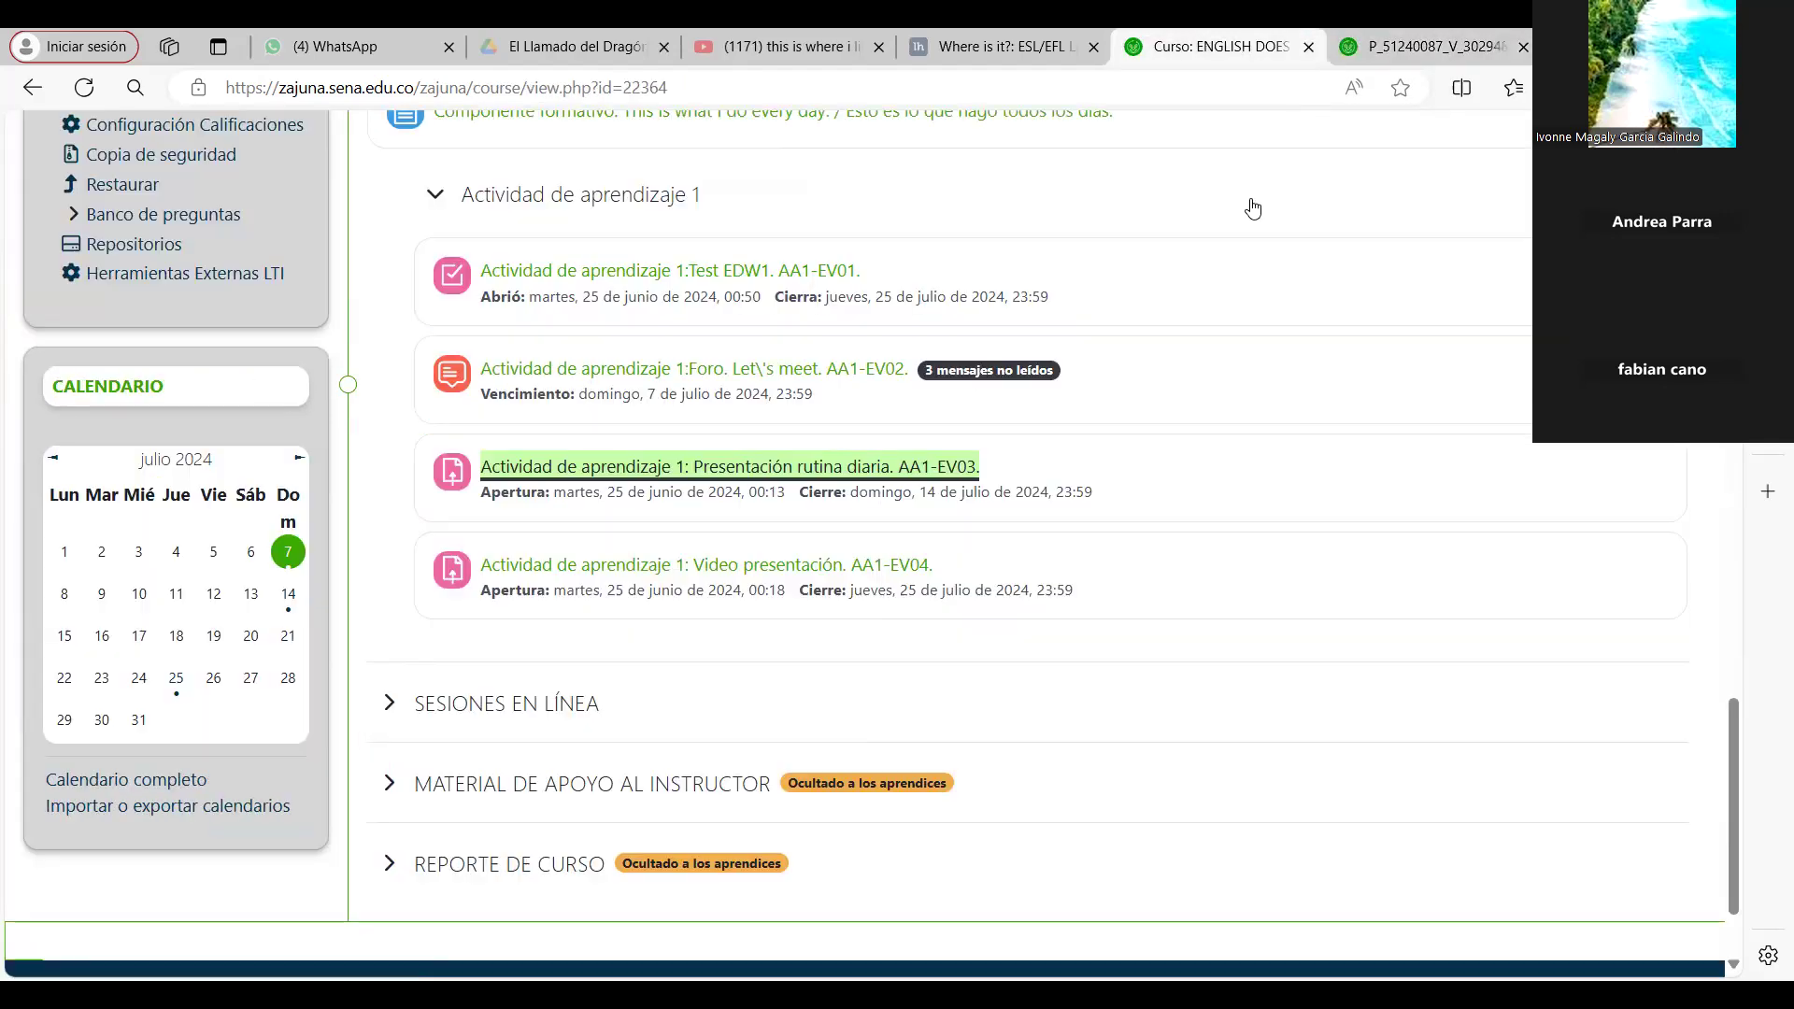
{"action": "left_click", "coordinate": [1415, 44]}
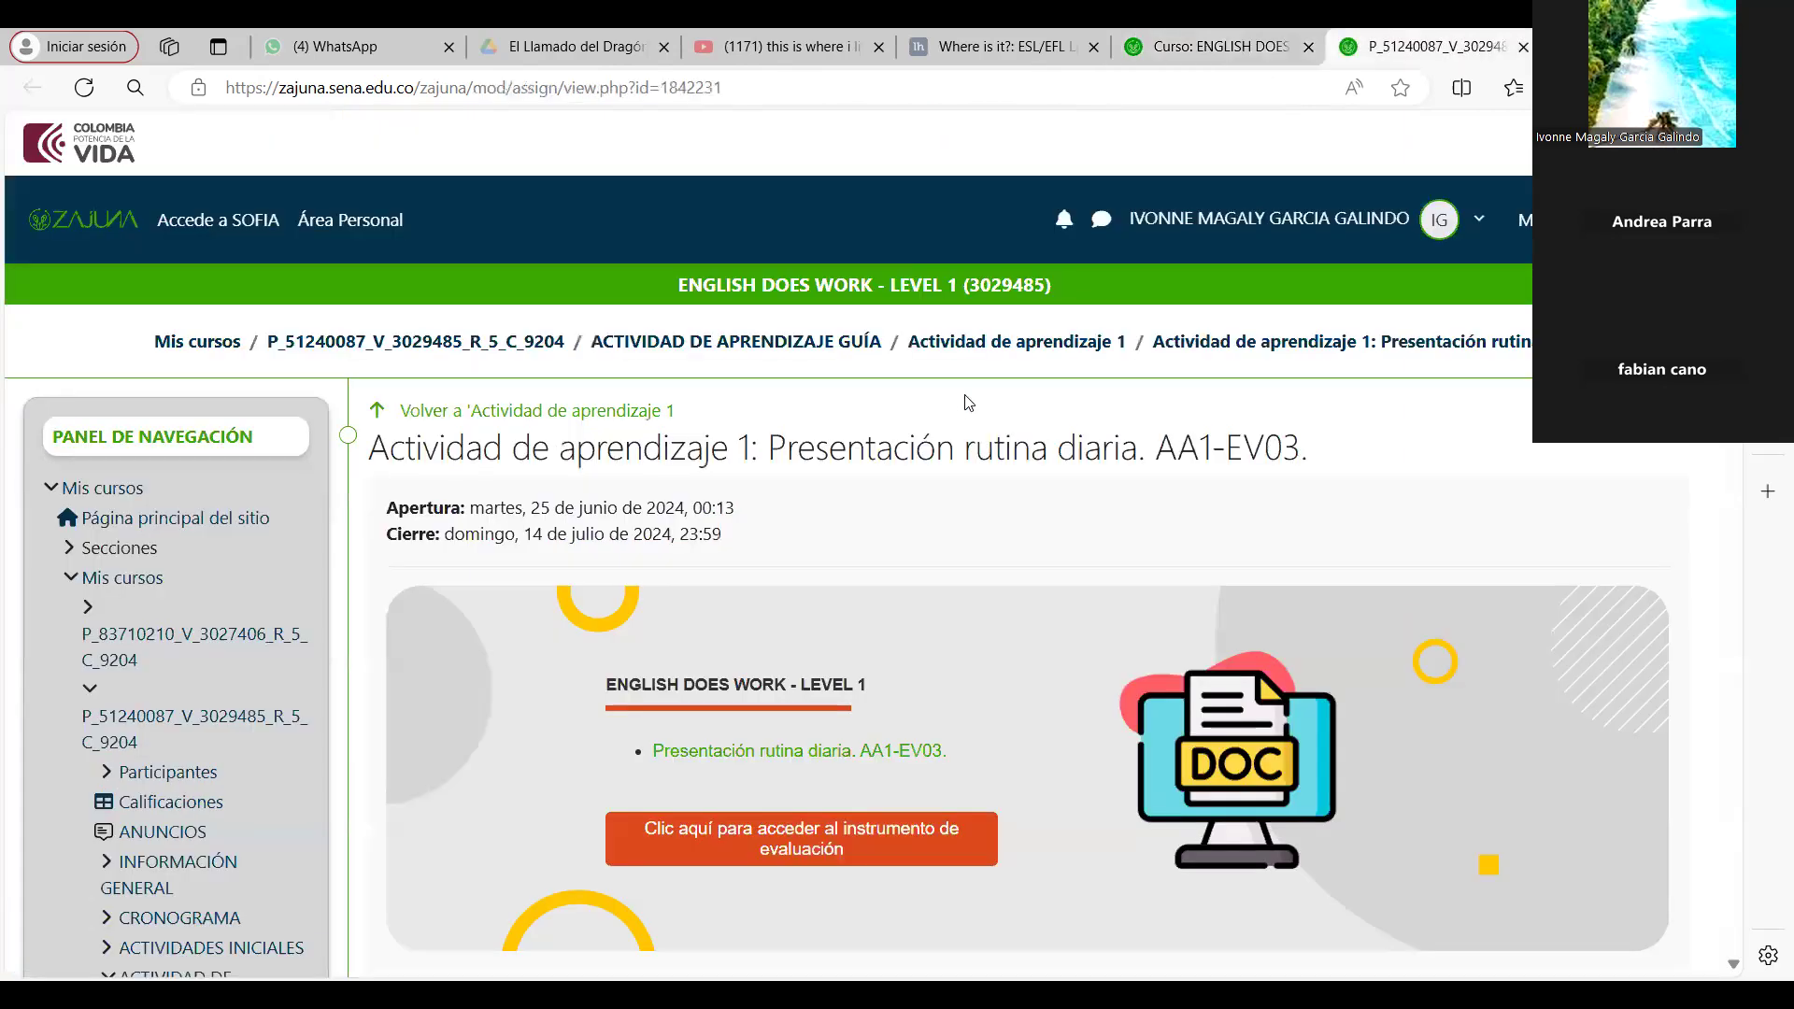
{"action": "scroll", "coordinate": [971, 526], "scroll_direction": "down", "scroll_amount": 2}
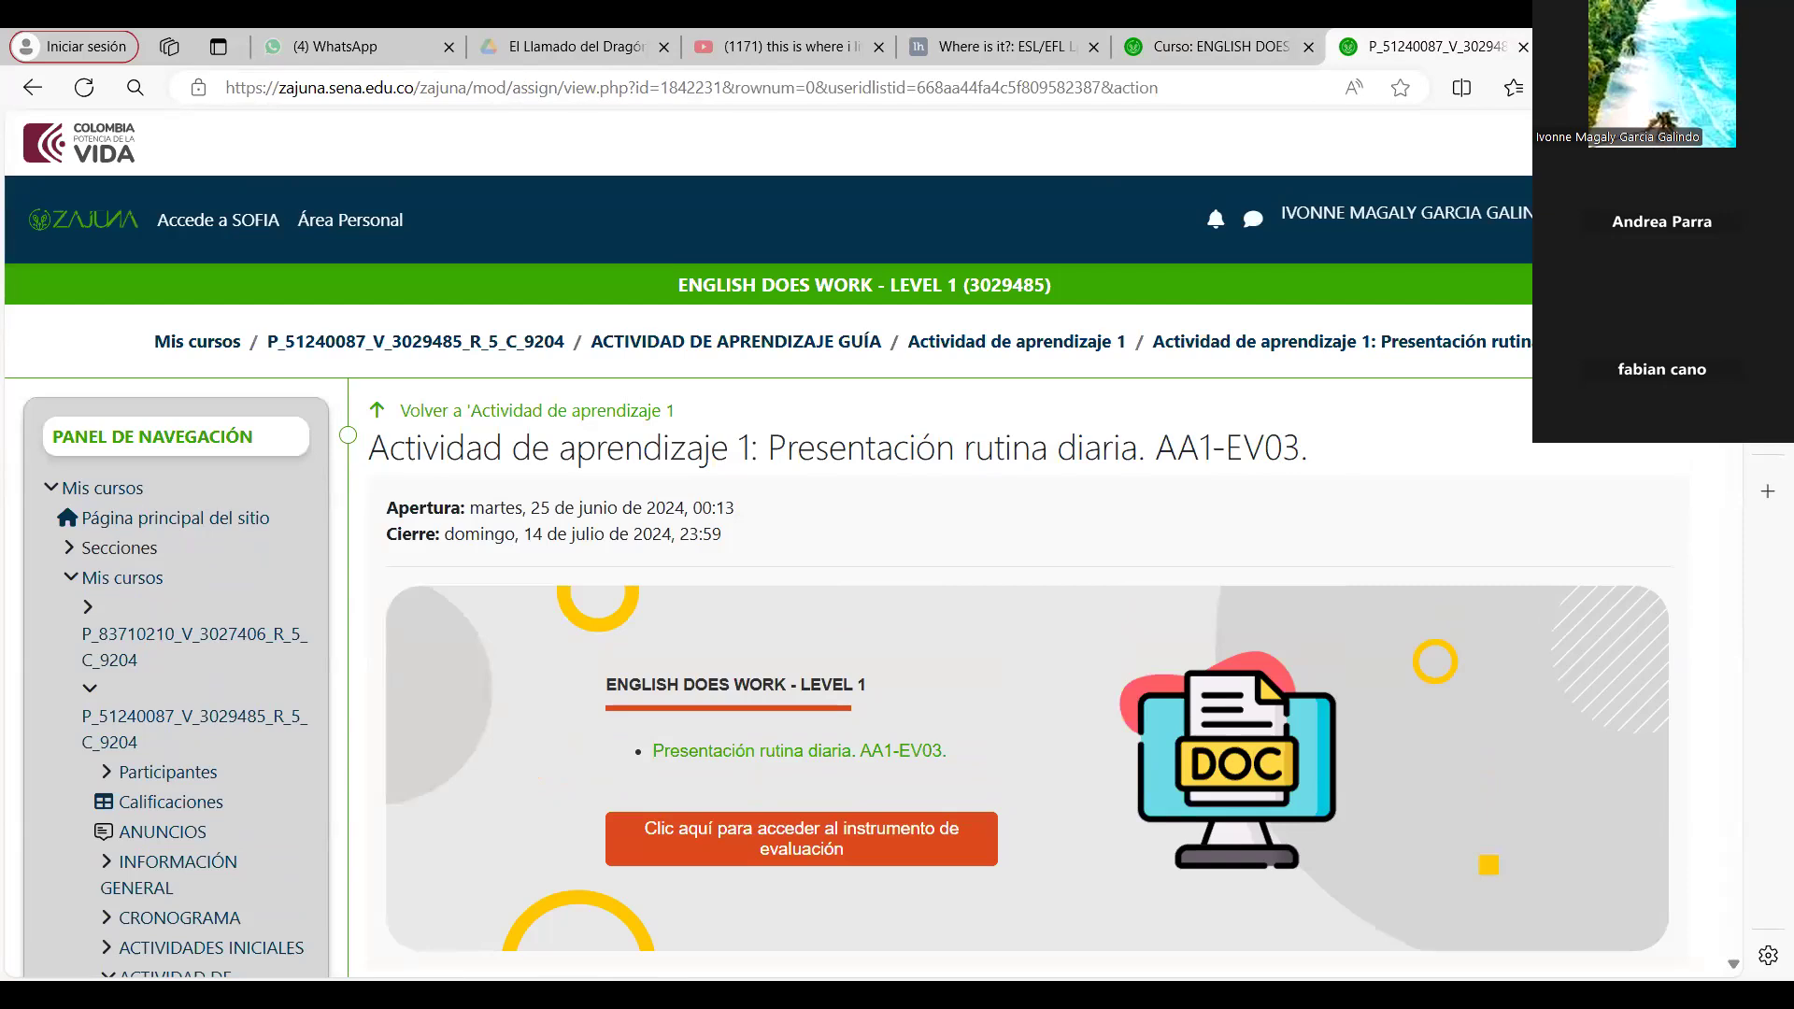
{"action": "scroll", "coordinate": [897, 654], "scroll_direction": "down", "scroll_amount": 4}
{"action": "scroll", "coordinate": [897, 654], "scroll_direction": "up", "scroll_amount": 2}
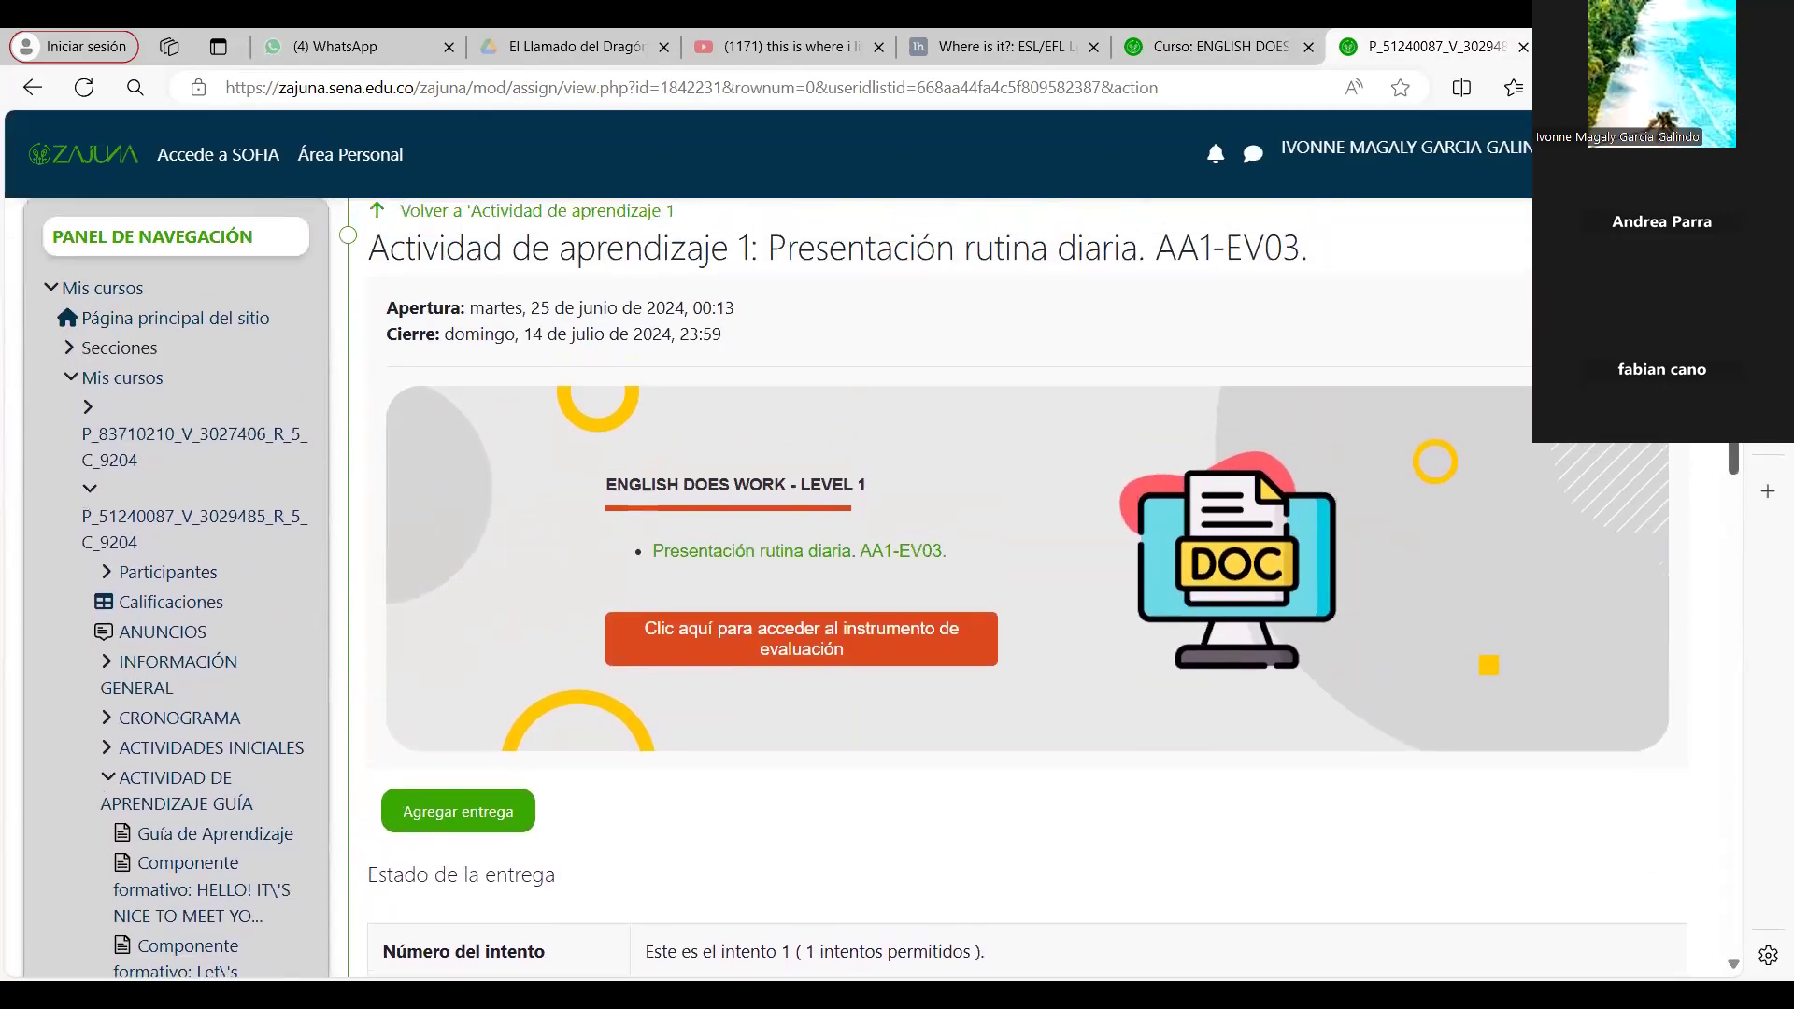
{"action": "scroll", "coordinate": [897, 588], "scroll_direction": "up", "scroll_amount": 1}
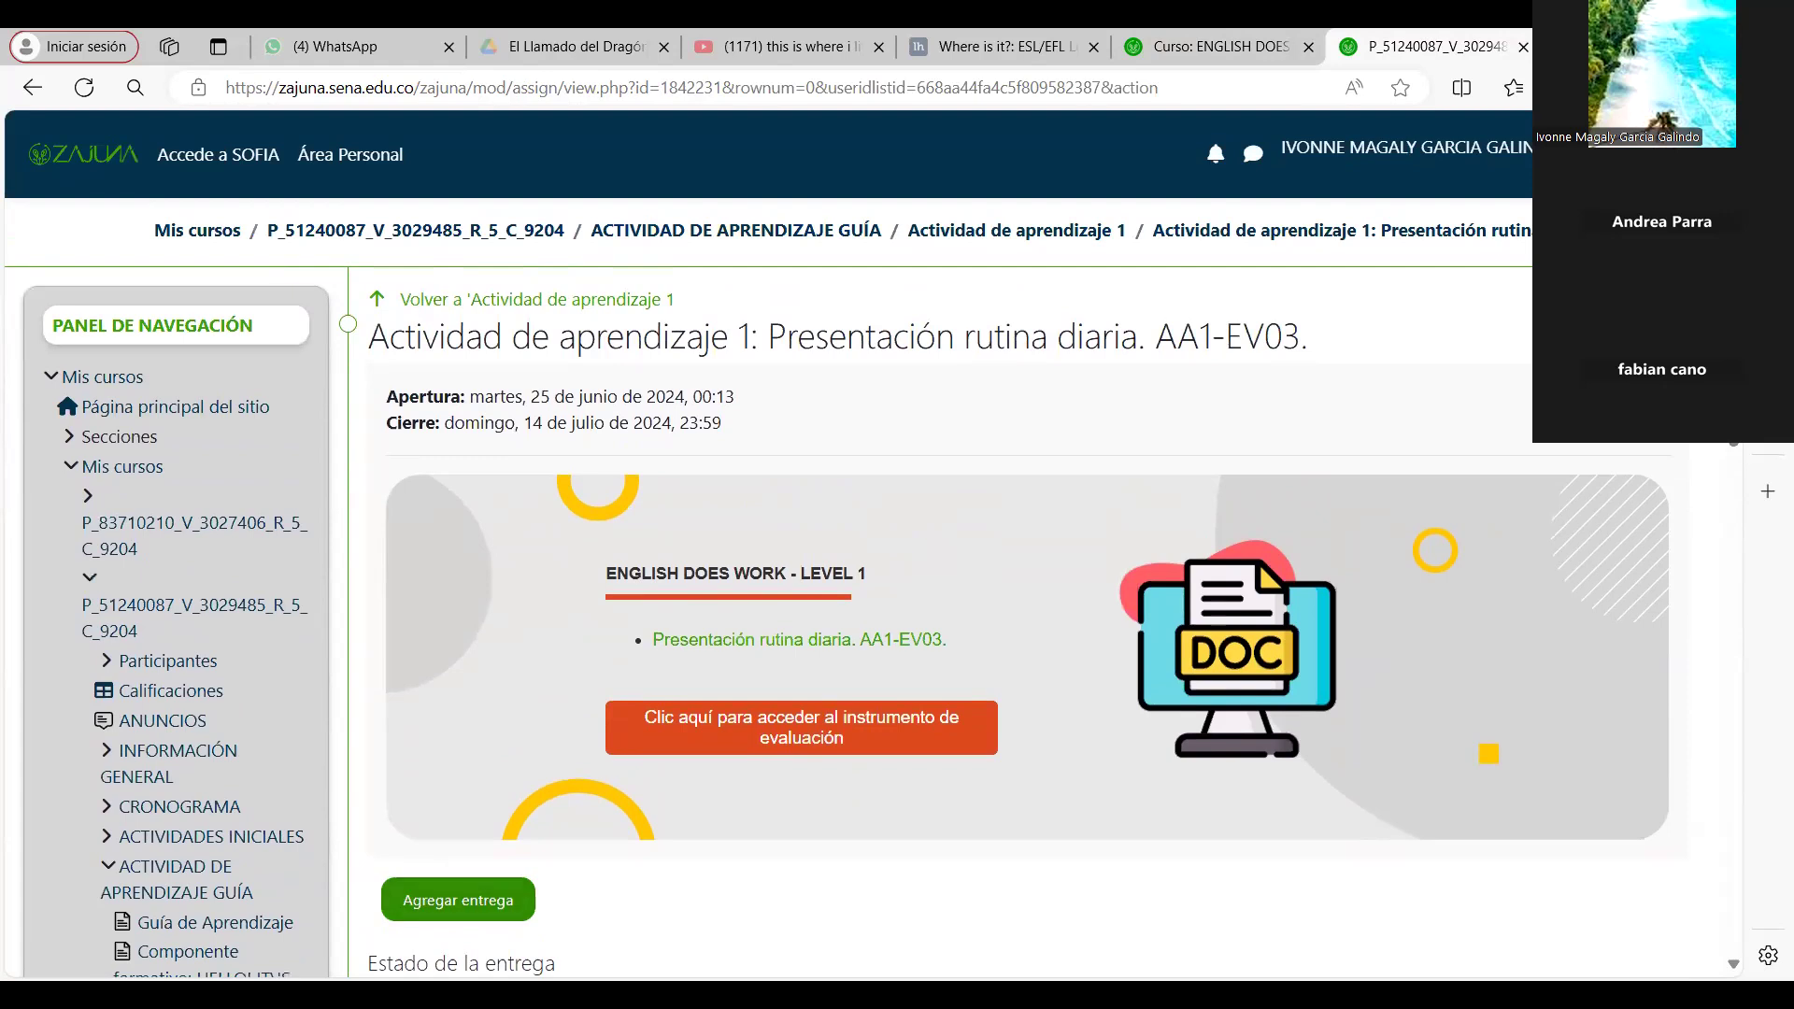
{"action": "scroll", "coordinate": [1200, 874], "scroll_direction": "down", "scroll_amount": 5}
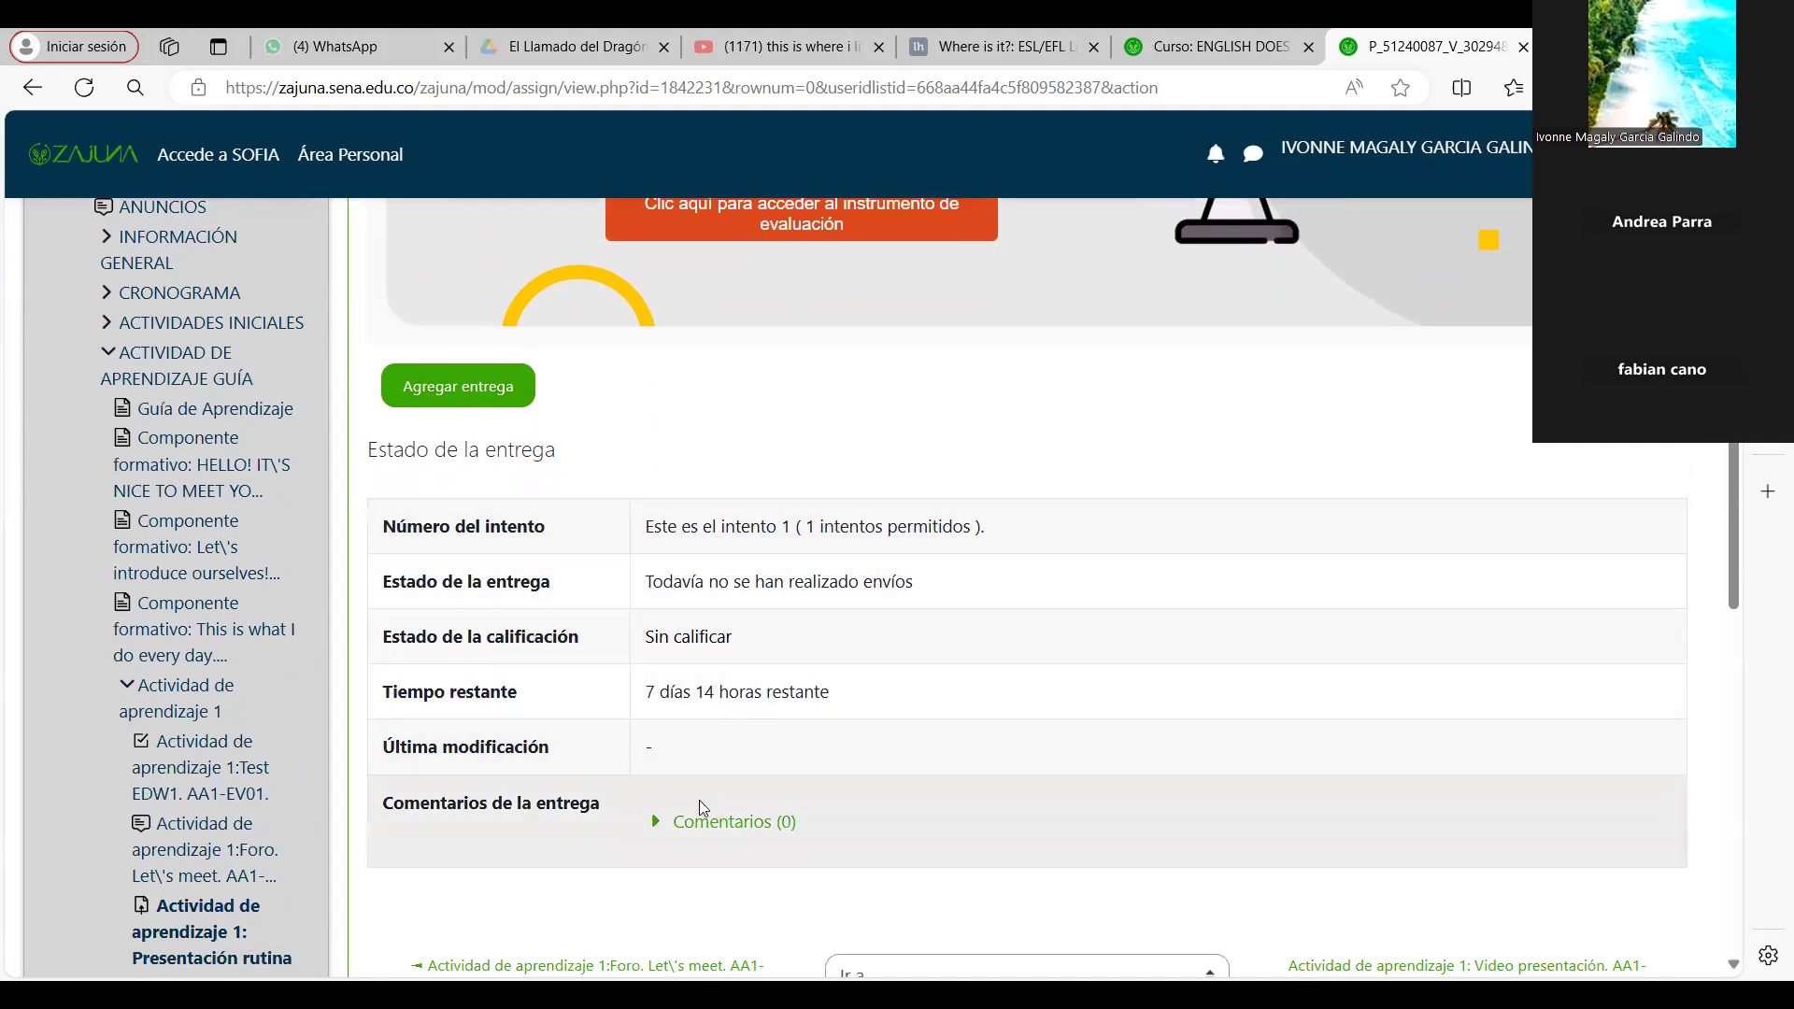
{"action": "scroll", "coordinate": [697, 837], "scroll_direction": "down", "scroll_amount": 2}
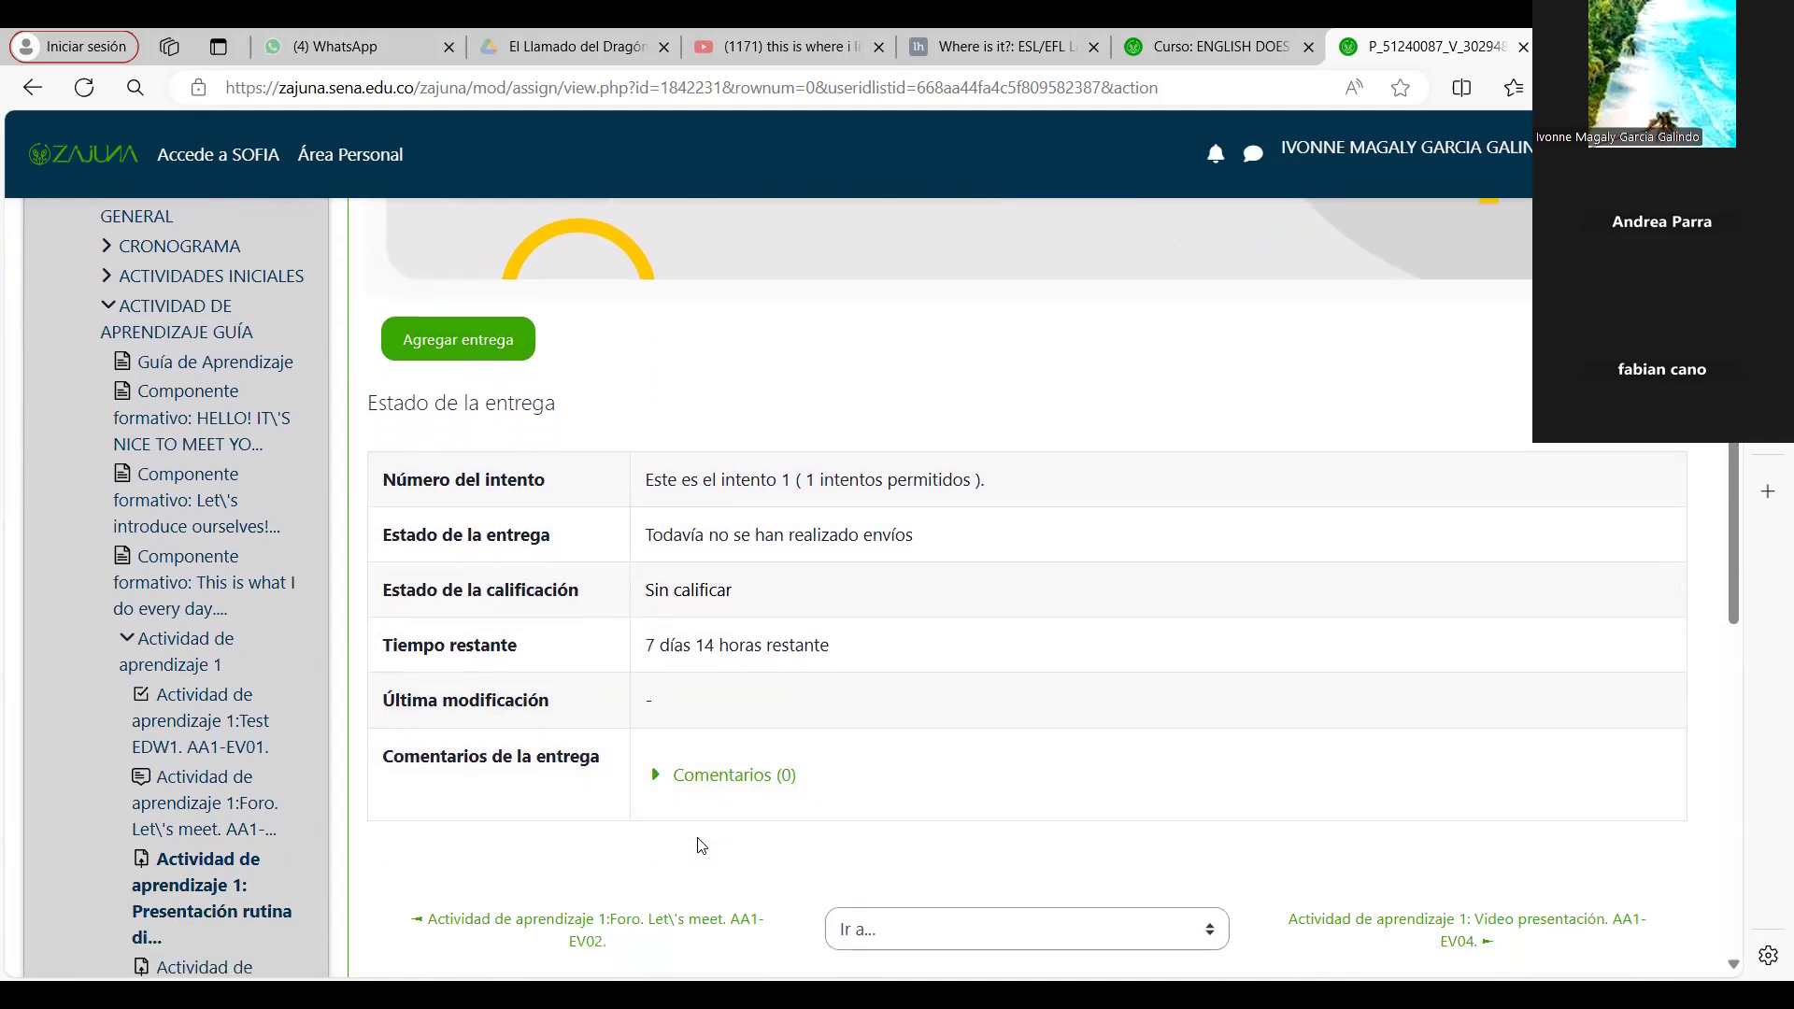
{"action": "scroll", "coordinate": [697, 837], "scroll_direction": "up", "scroll_amount": 2}
{"action": "scroll", "coordinate": [699, 843], "scroll_direction": "up", "scroll_amount": 3}
Start a new submission with 'Agregar entrega' and focus the empty online text field
{"action": "left_click", "coordinate": [481, 667]}
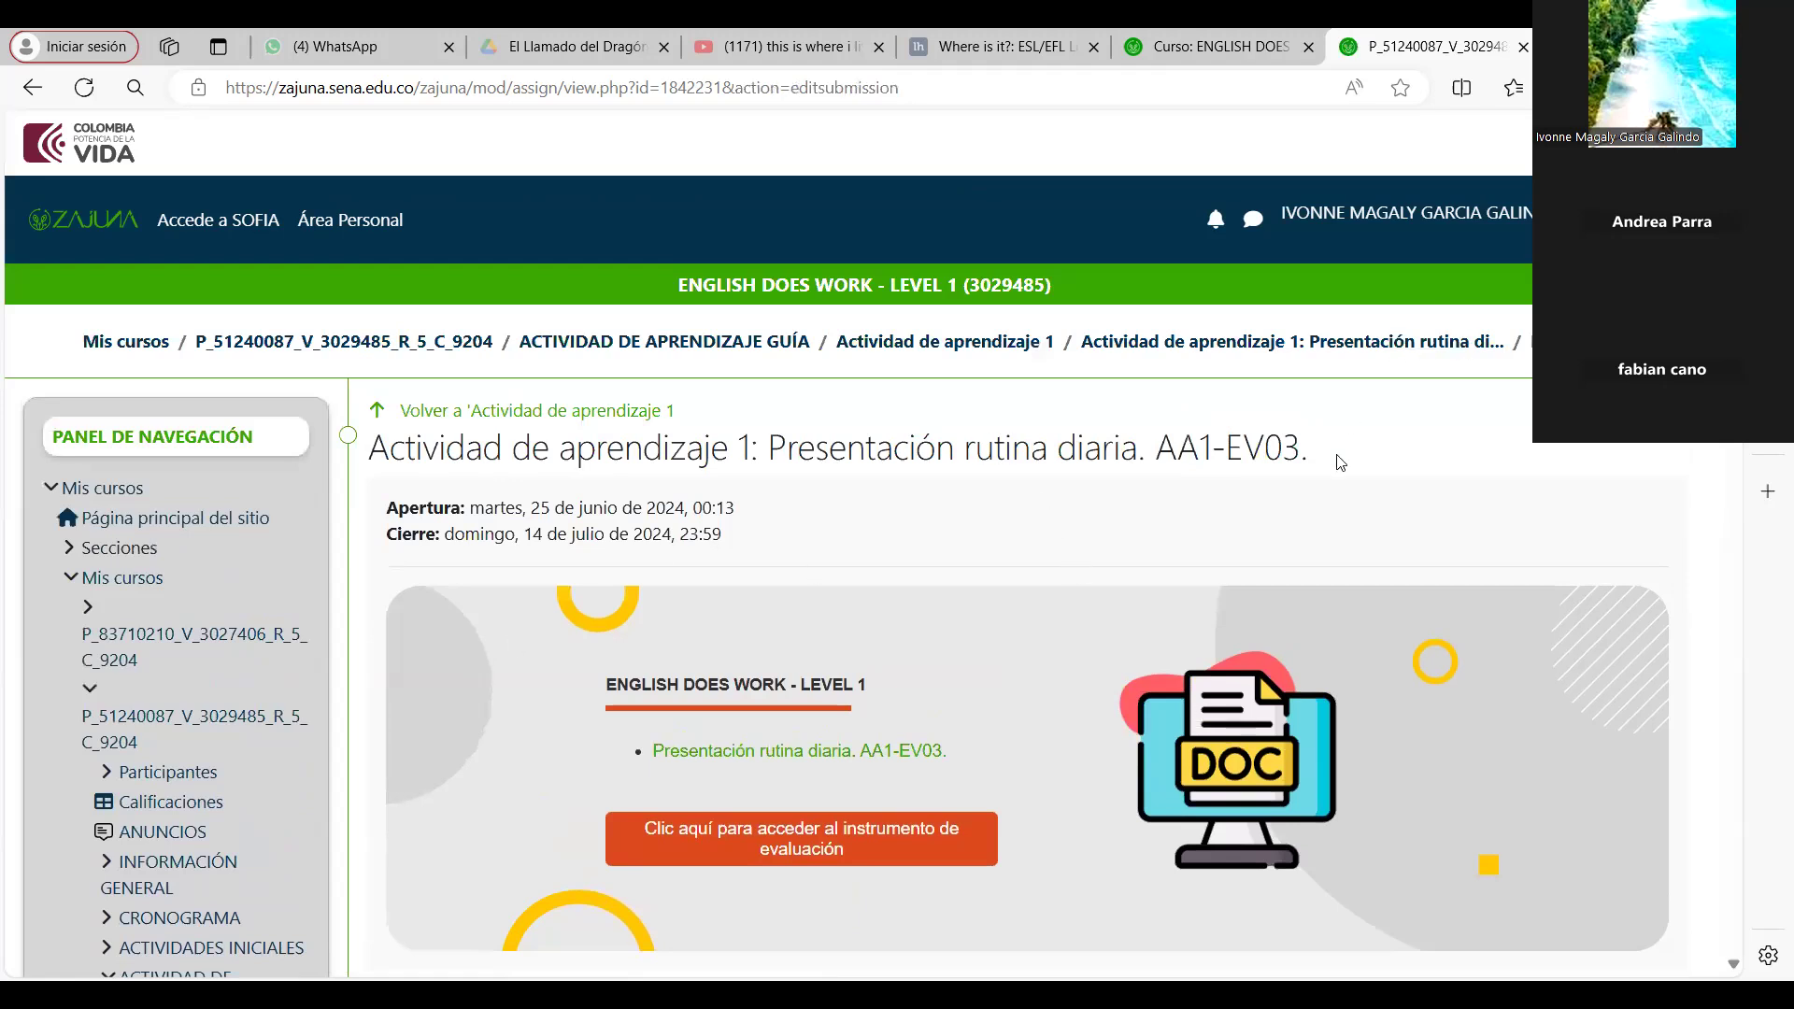
{"action": "scroll", "coordinate": [1335, 461], "scroll_direction": "down", "scroll_amount": 6}
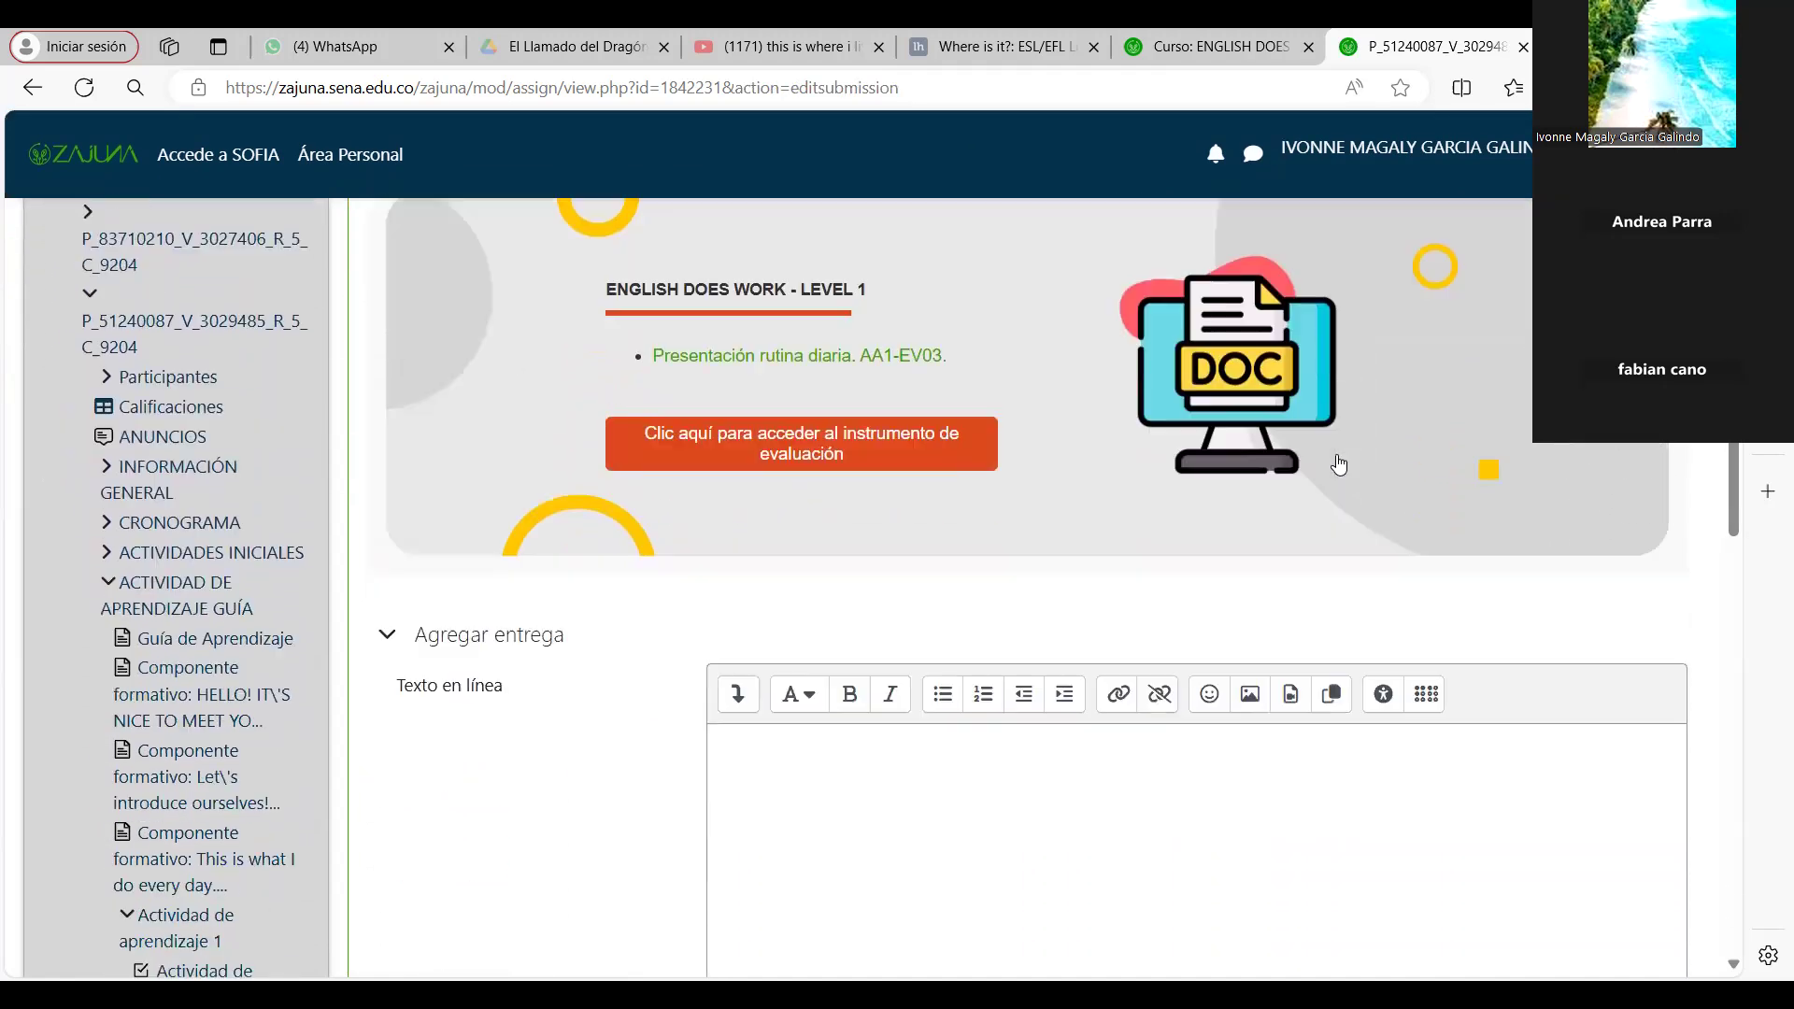
{"action": "scroll", "coordinate": [1338, 463], "scroll_direction": "down", "scroll_amount": 2}
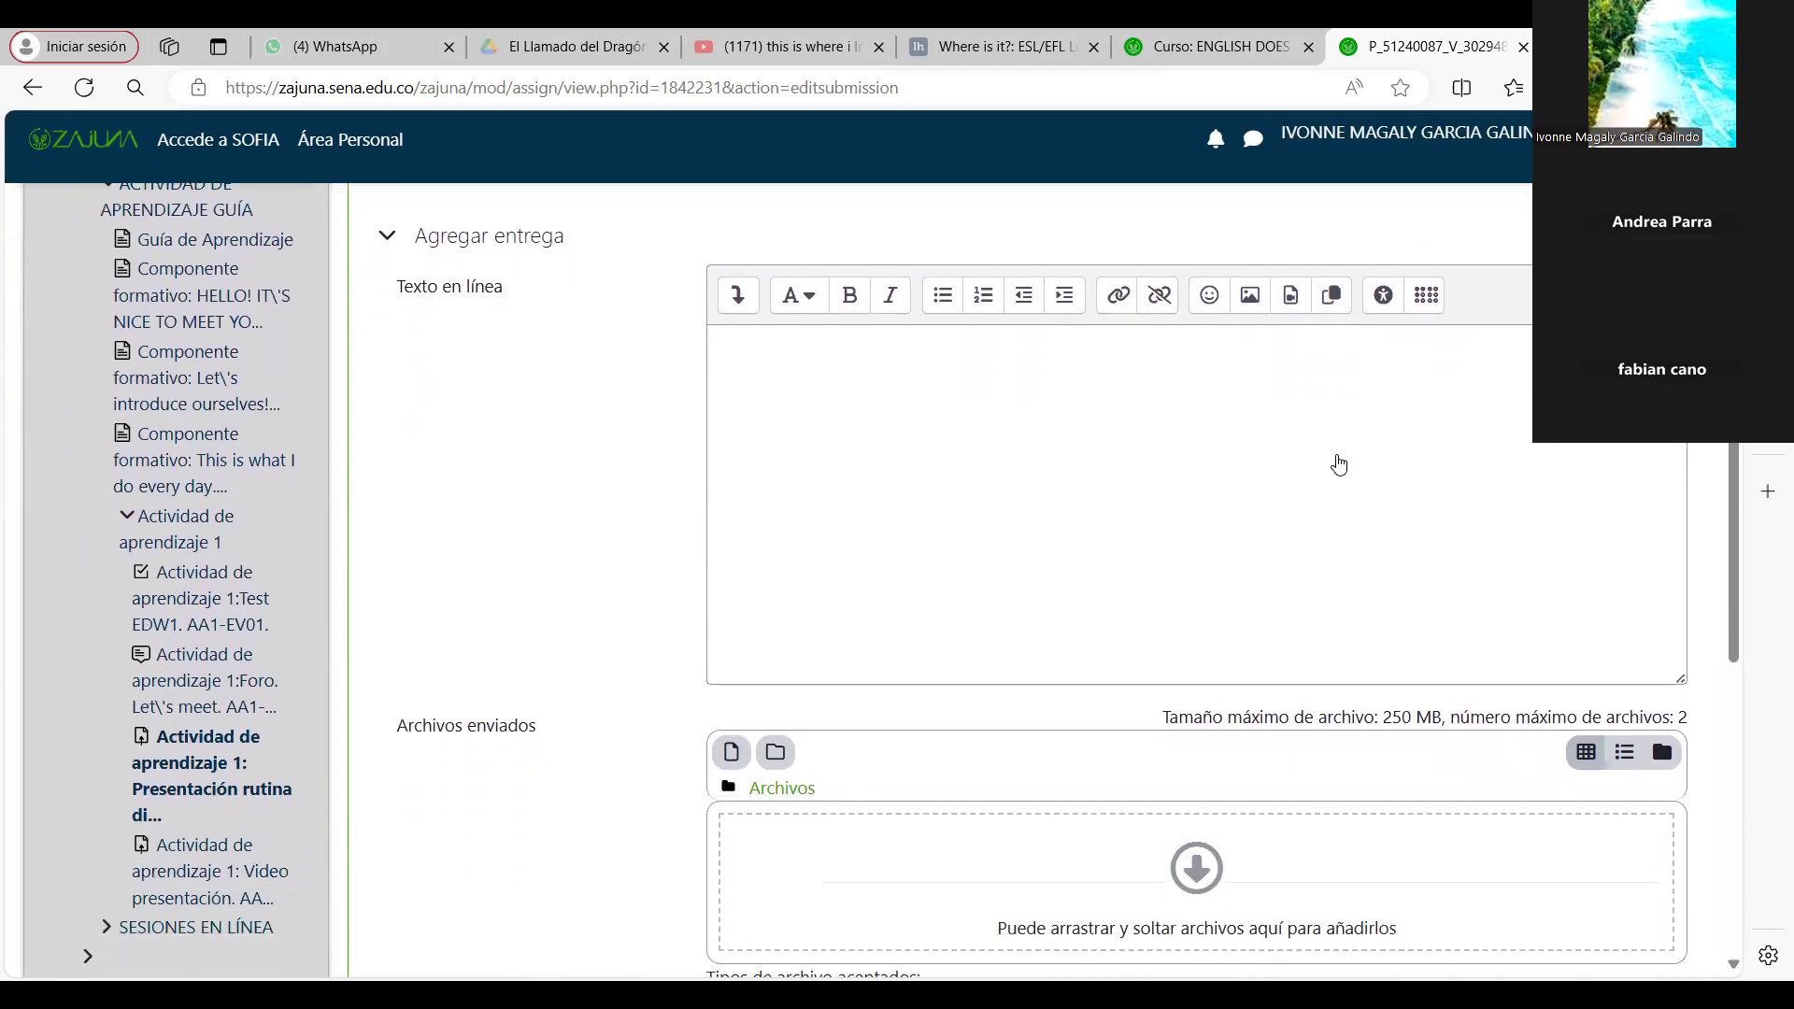
{"action": "left_click", "coordinate": [734, 362]}
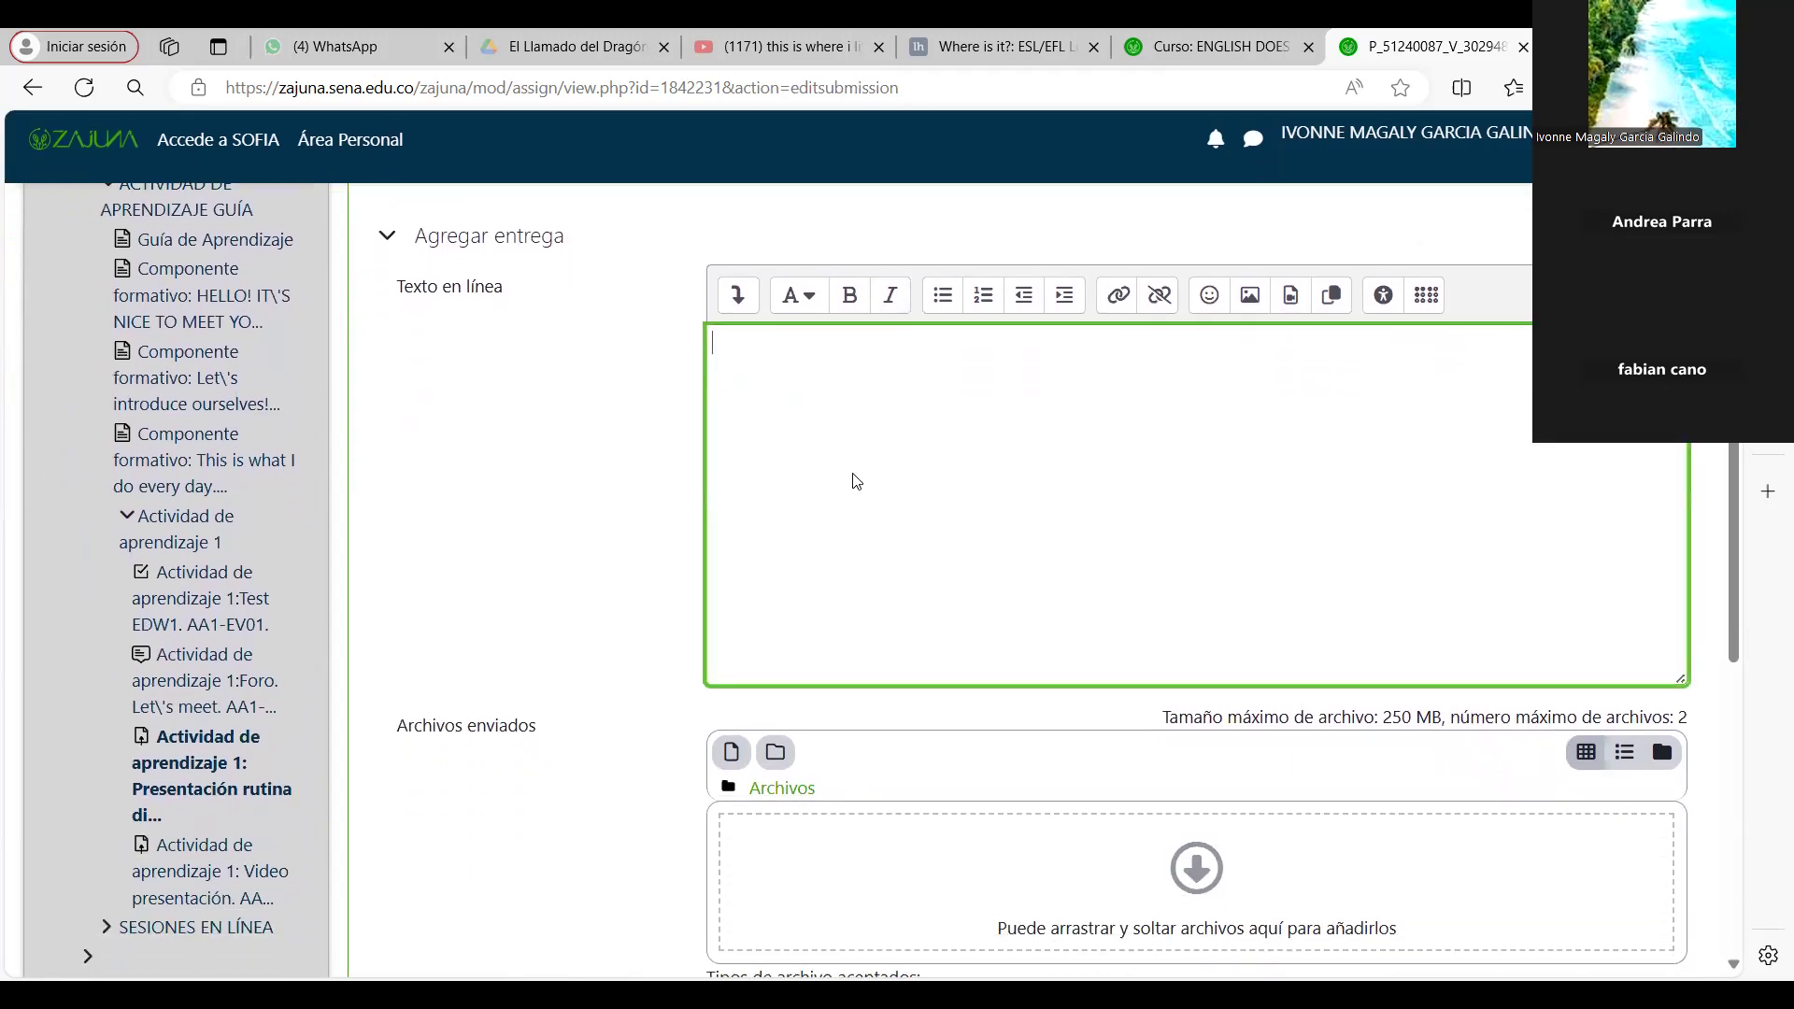
Open the file picker, cancel the Windows file browser, and close the picker without attaching anything
{"action": "left_click", "coordinate": [731, 755]}
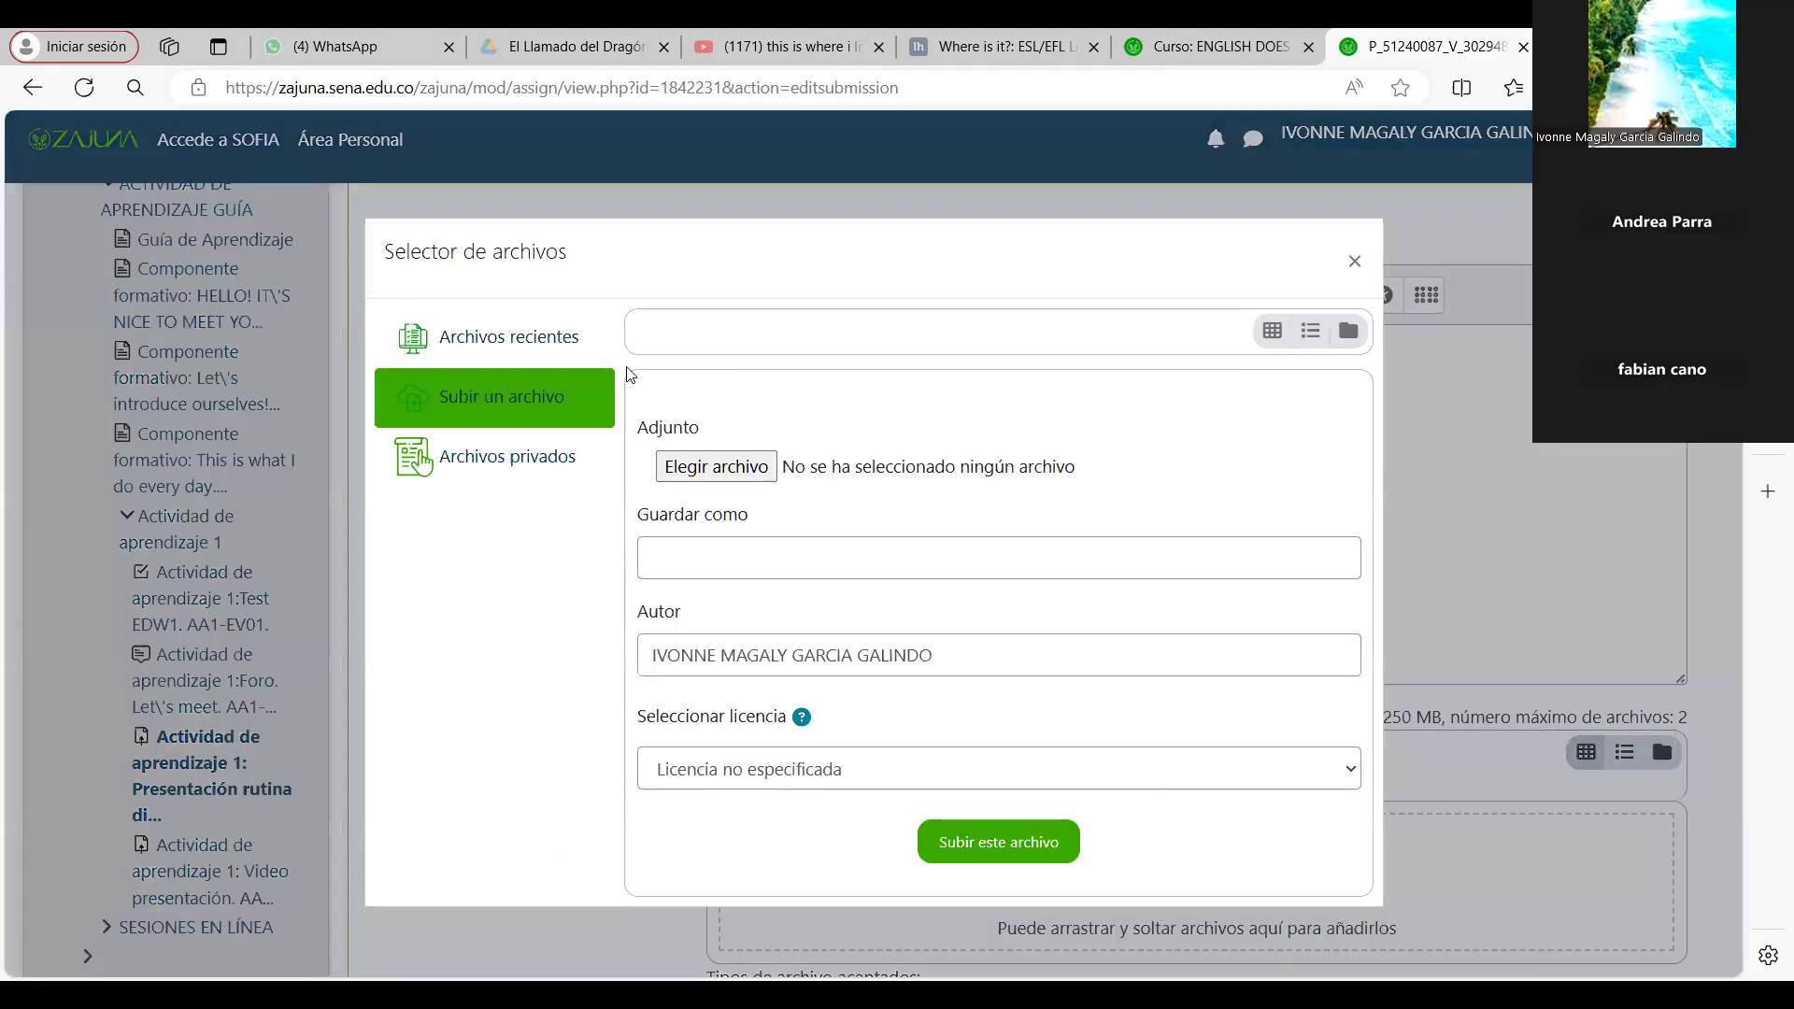
{"action": "left_click", "coordinate": [700, 468]}
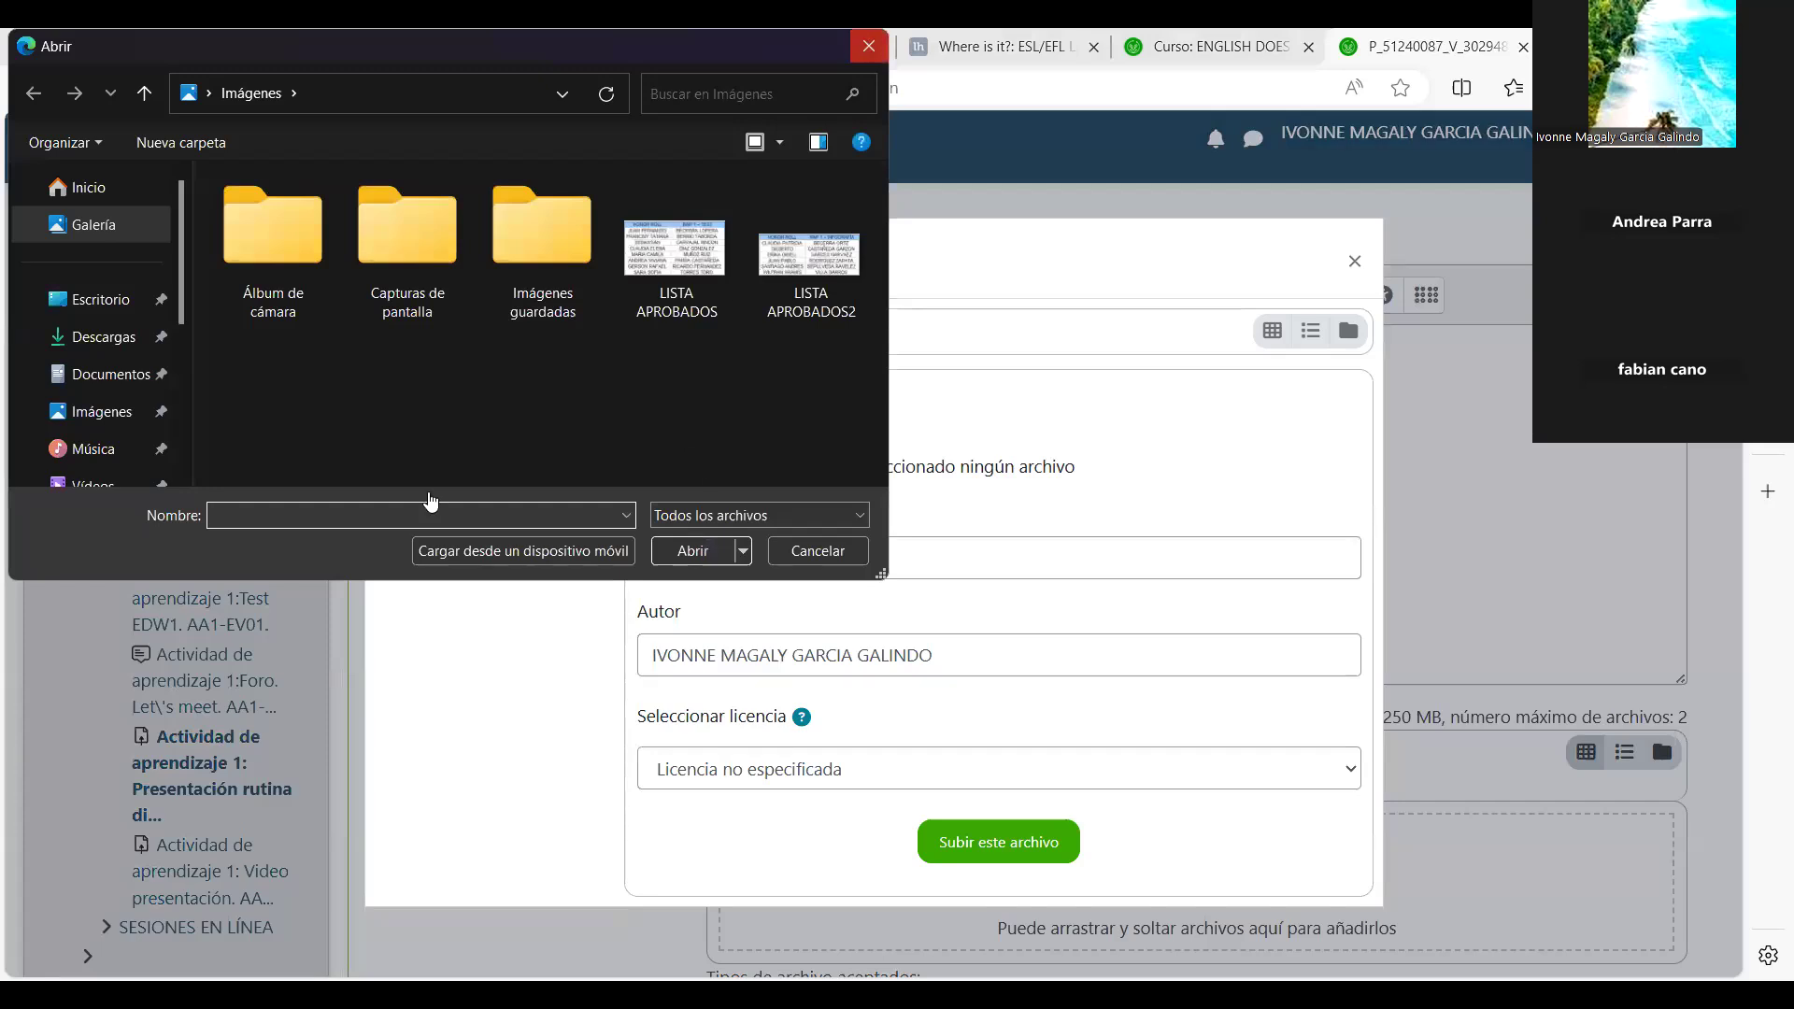
{"action": "key", "text": "Escape"}
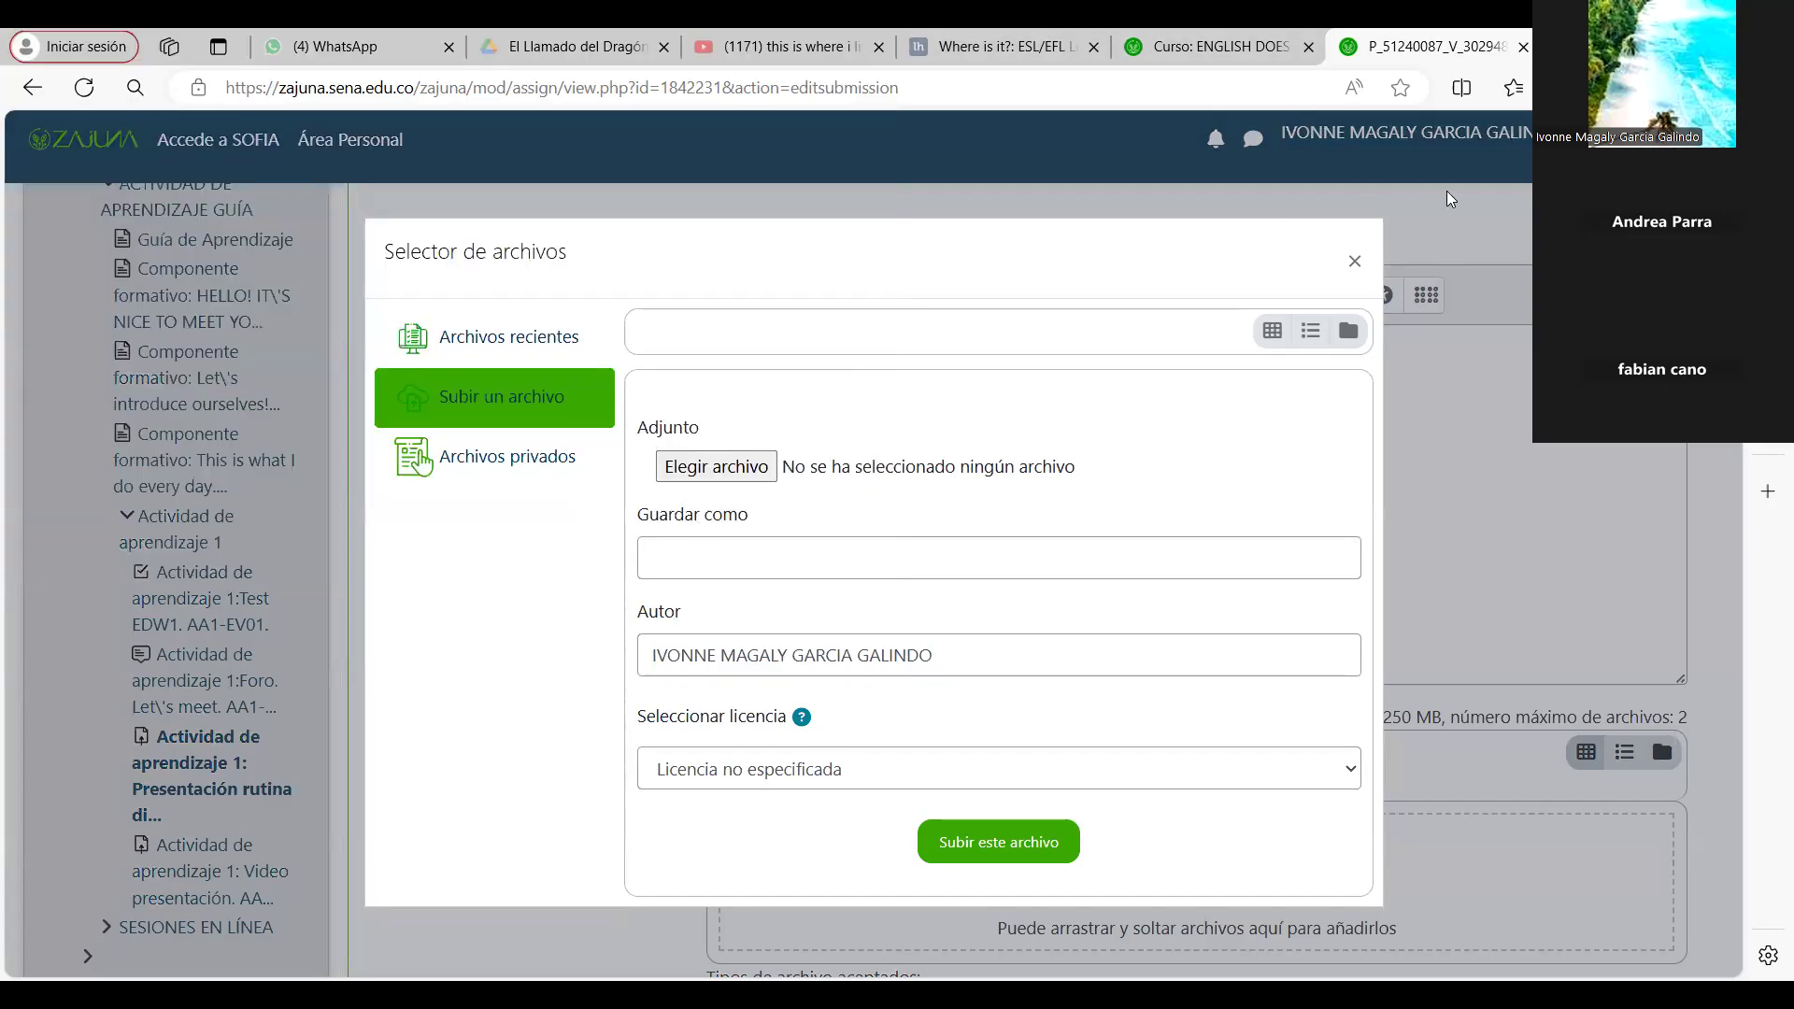
{"action": "left_click", "coordinate": [1351, 264]}
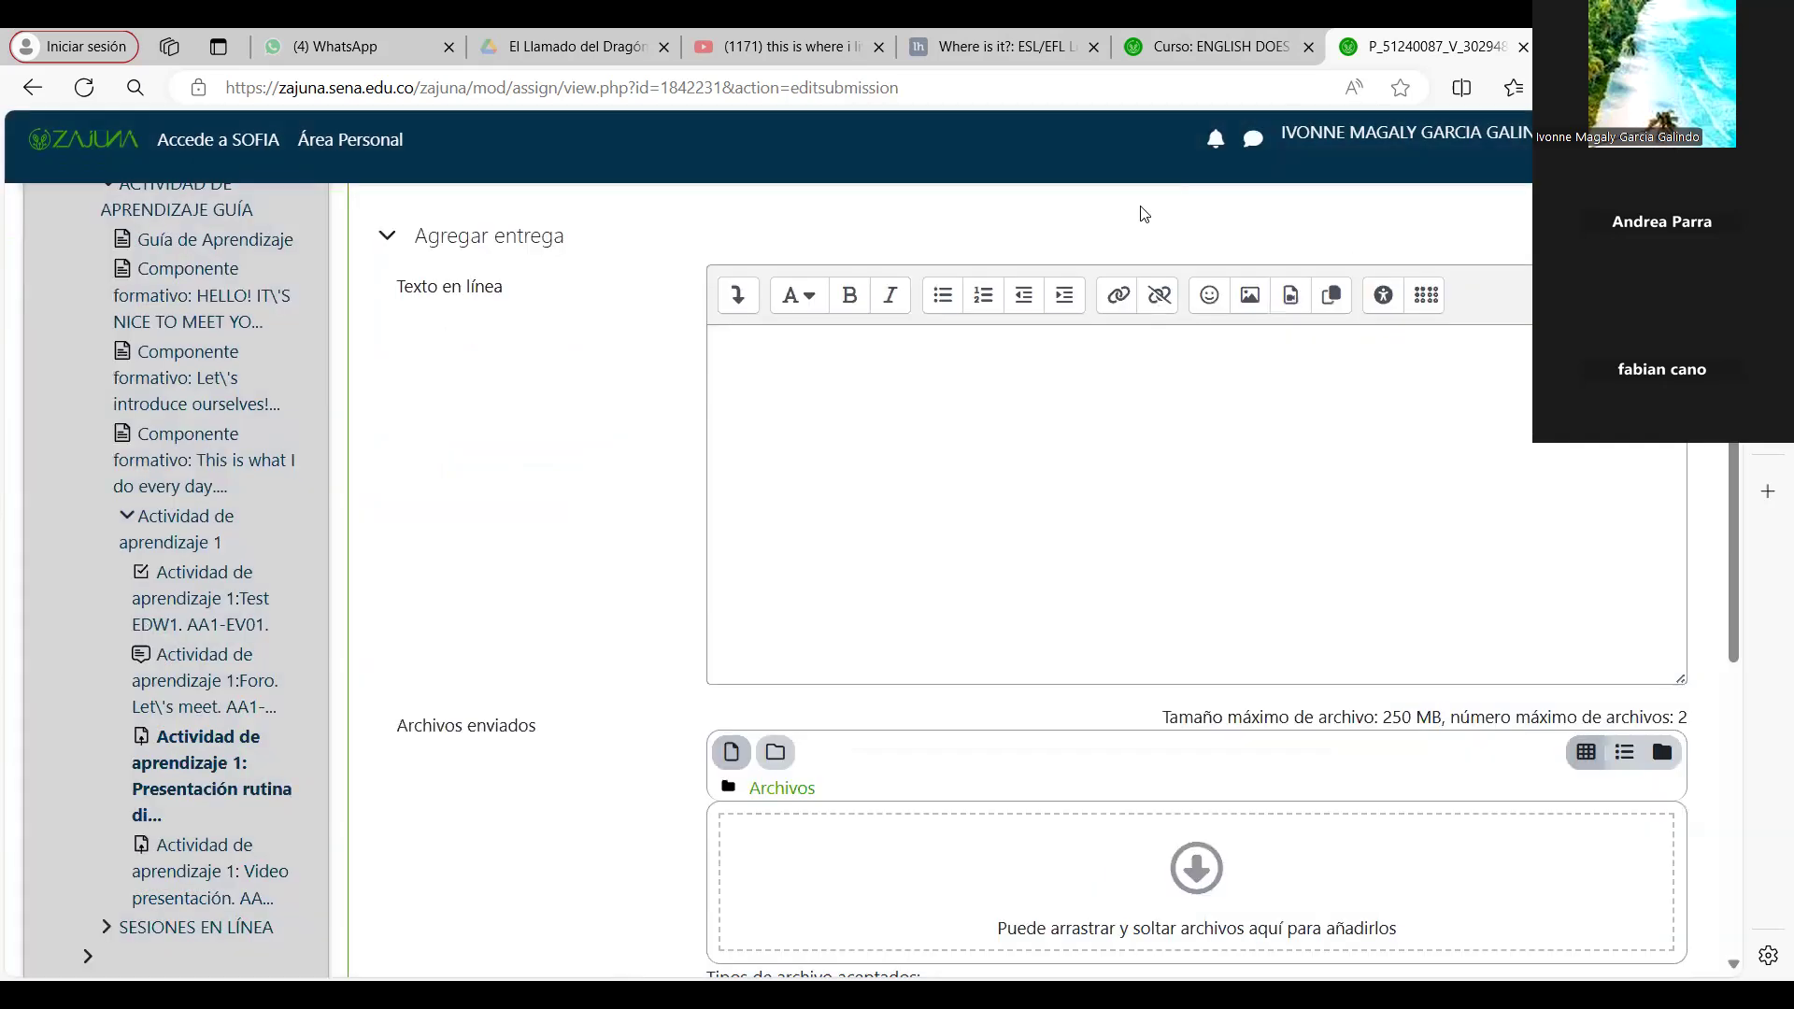
{"action": "scroll", "coordinate": [1143, 214], "scroll_direction": "up", "scroll_amount": 3}
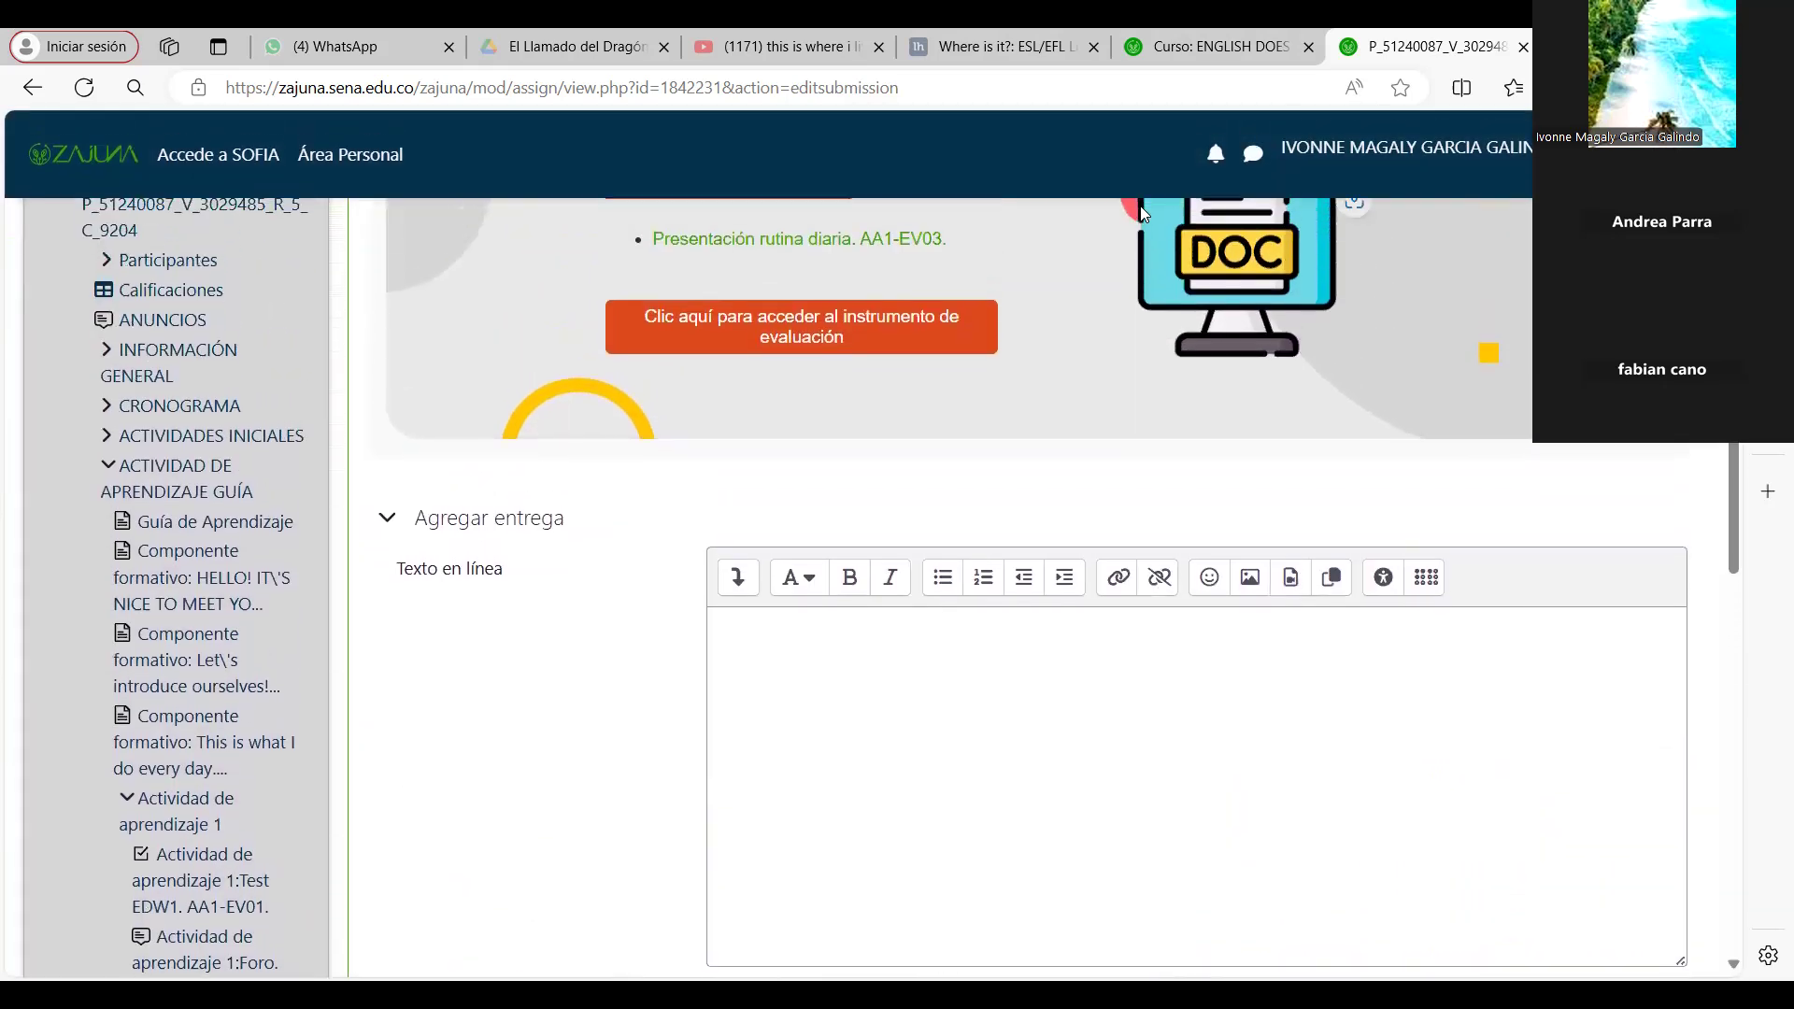
{"action": "scroll", "coordinate": [1142, 213], "scroll_direction": "up", "scroll_amount": 5}
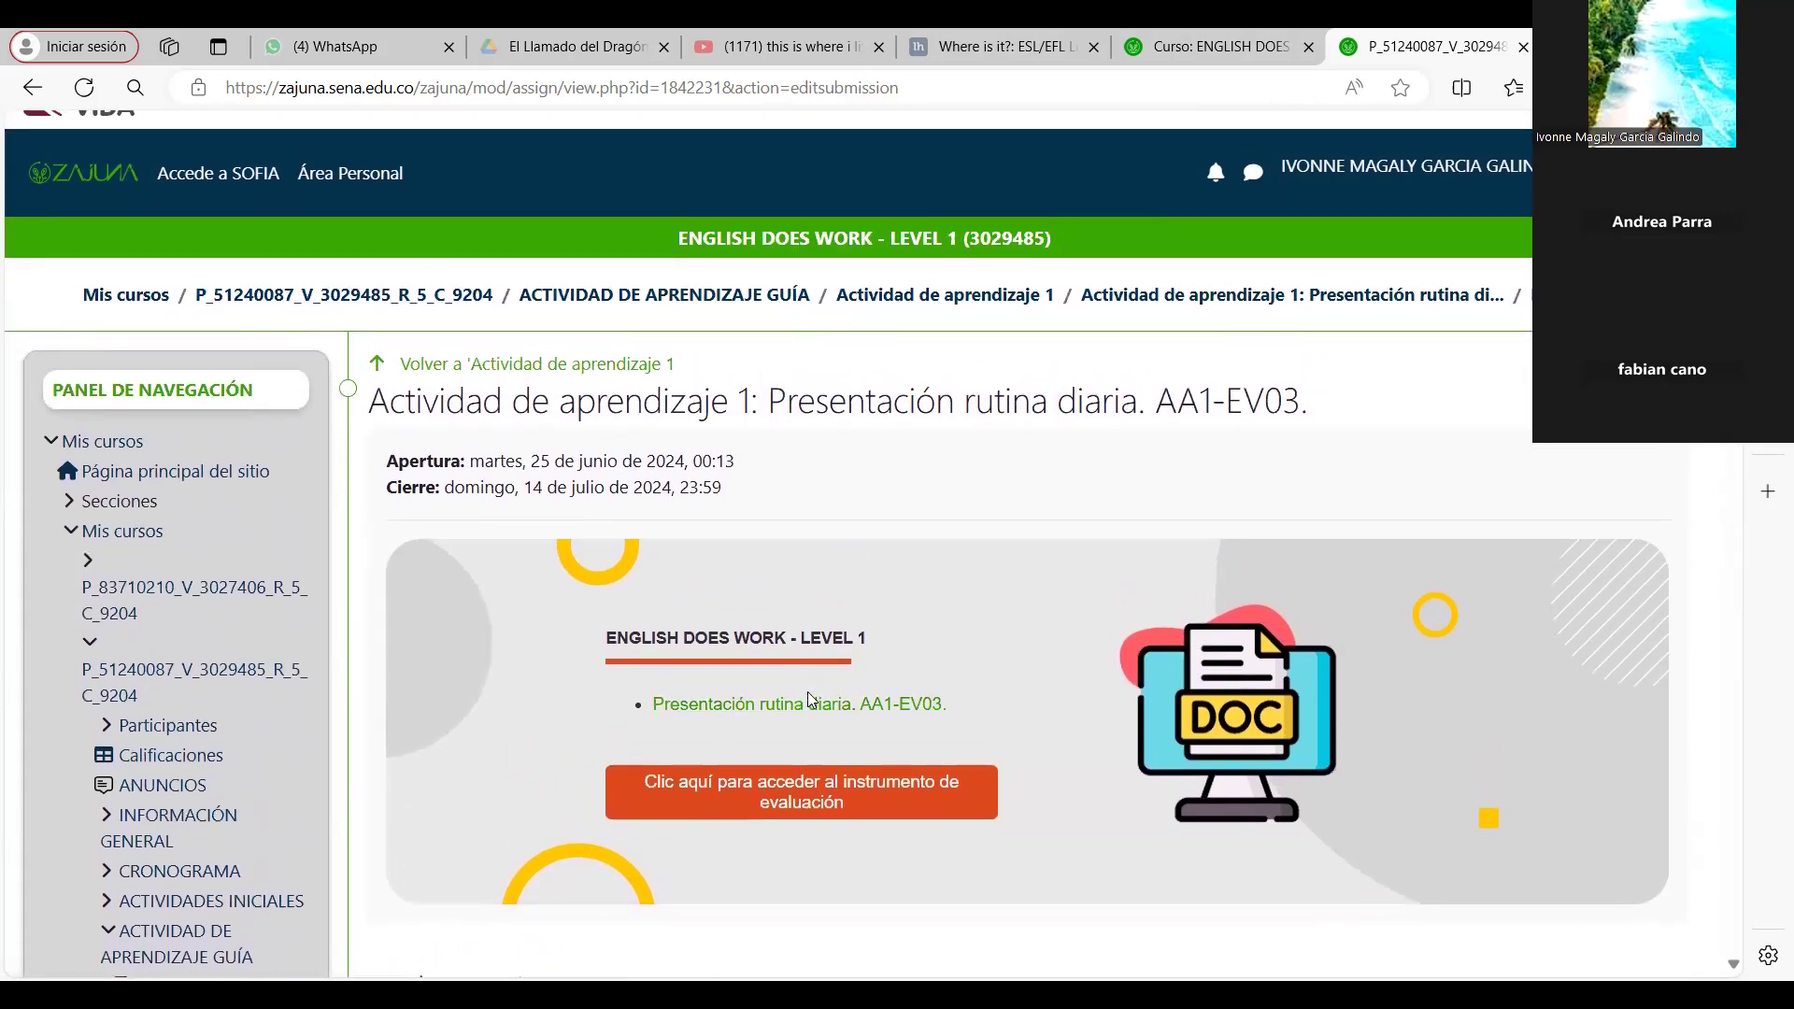
Open the '3. Rutina personal' PDF in a new tab and highlight its heading, description and example verbs
{"action": "right_click", "coordinate": [762, 712]}
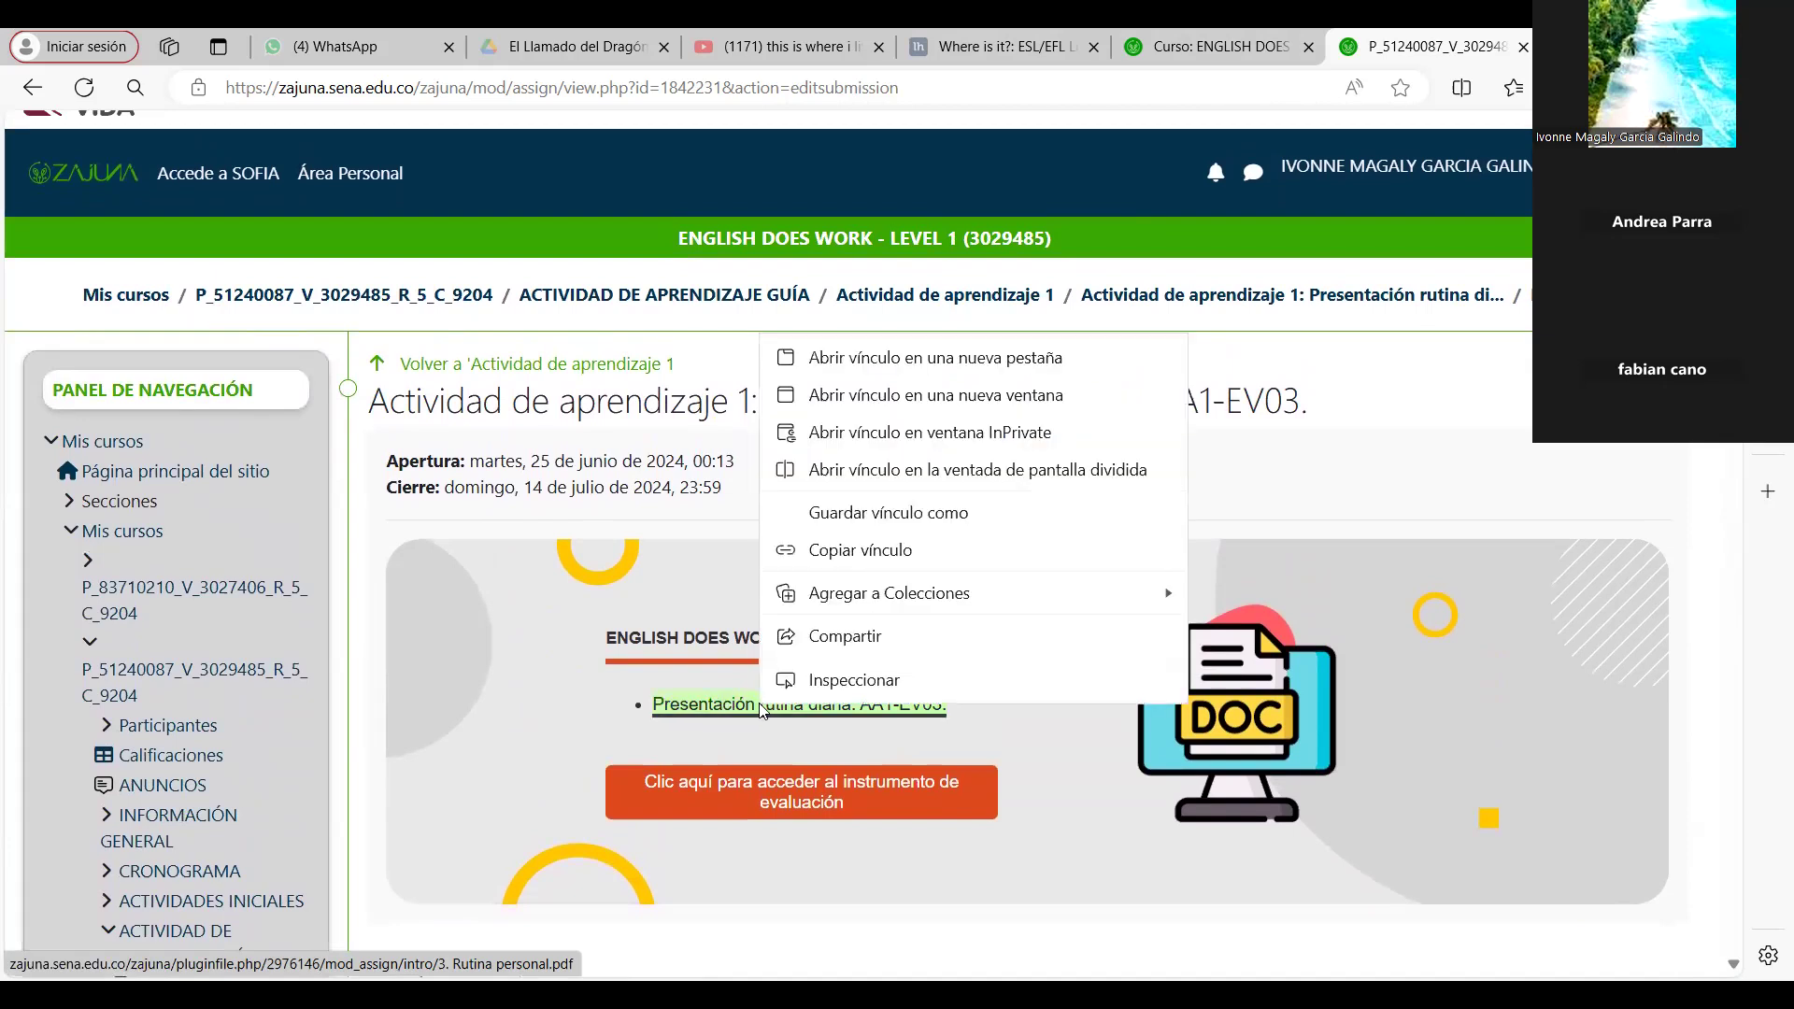
{"action": "left_click", "coordinate": [903, 358]}
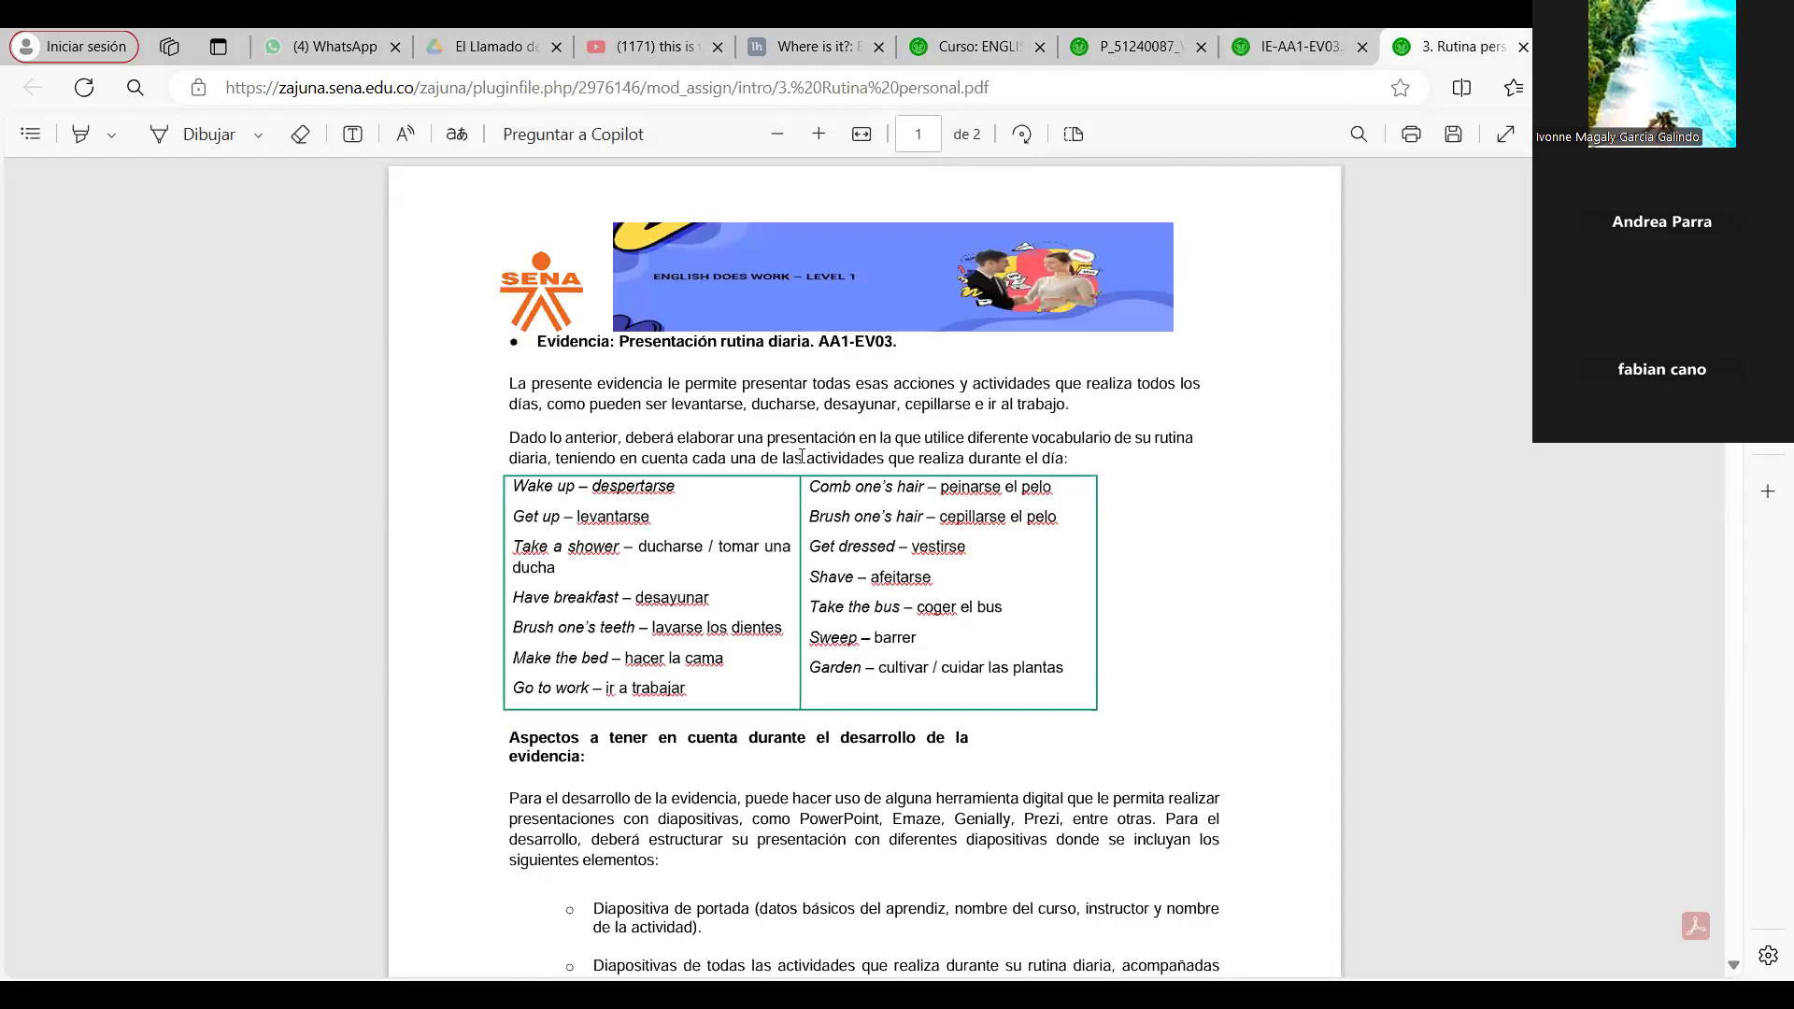
{"action": "mouse_move", "coordinate": [622, 338]}
{"action": "left_mouse_down"}
{"action": "mouse_move", "coordinate": [849, 331]}
{"action": "mouse_move", "coordinate": [802, 332]}
{"action": "mouse_move", "coordinate": [821, 338]}
{"action": "left_mouse_up"}
{"action": "left_click", "coordinate": [598, 402]}
{"action": "left_click_drag", "start_coordinate": [547, 397], "coordinate": [893, 389]}
{"action": "left_click", "coordinate": [624, 436]}
{"action": "mouse_move", "coordinate": [677, 402]}
{"action": "left_mouse_down"}
{"action": "mouse_move", "coordinate": [1053, 408]}
{"action": "mouse_move", "coordinate": [1023, 384]}
{"action": "mouse_move", "coordinate": [1092, 415]}
{"action": "left_mouse_up"}
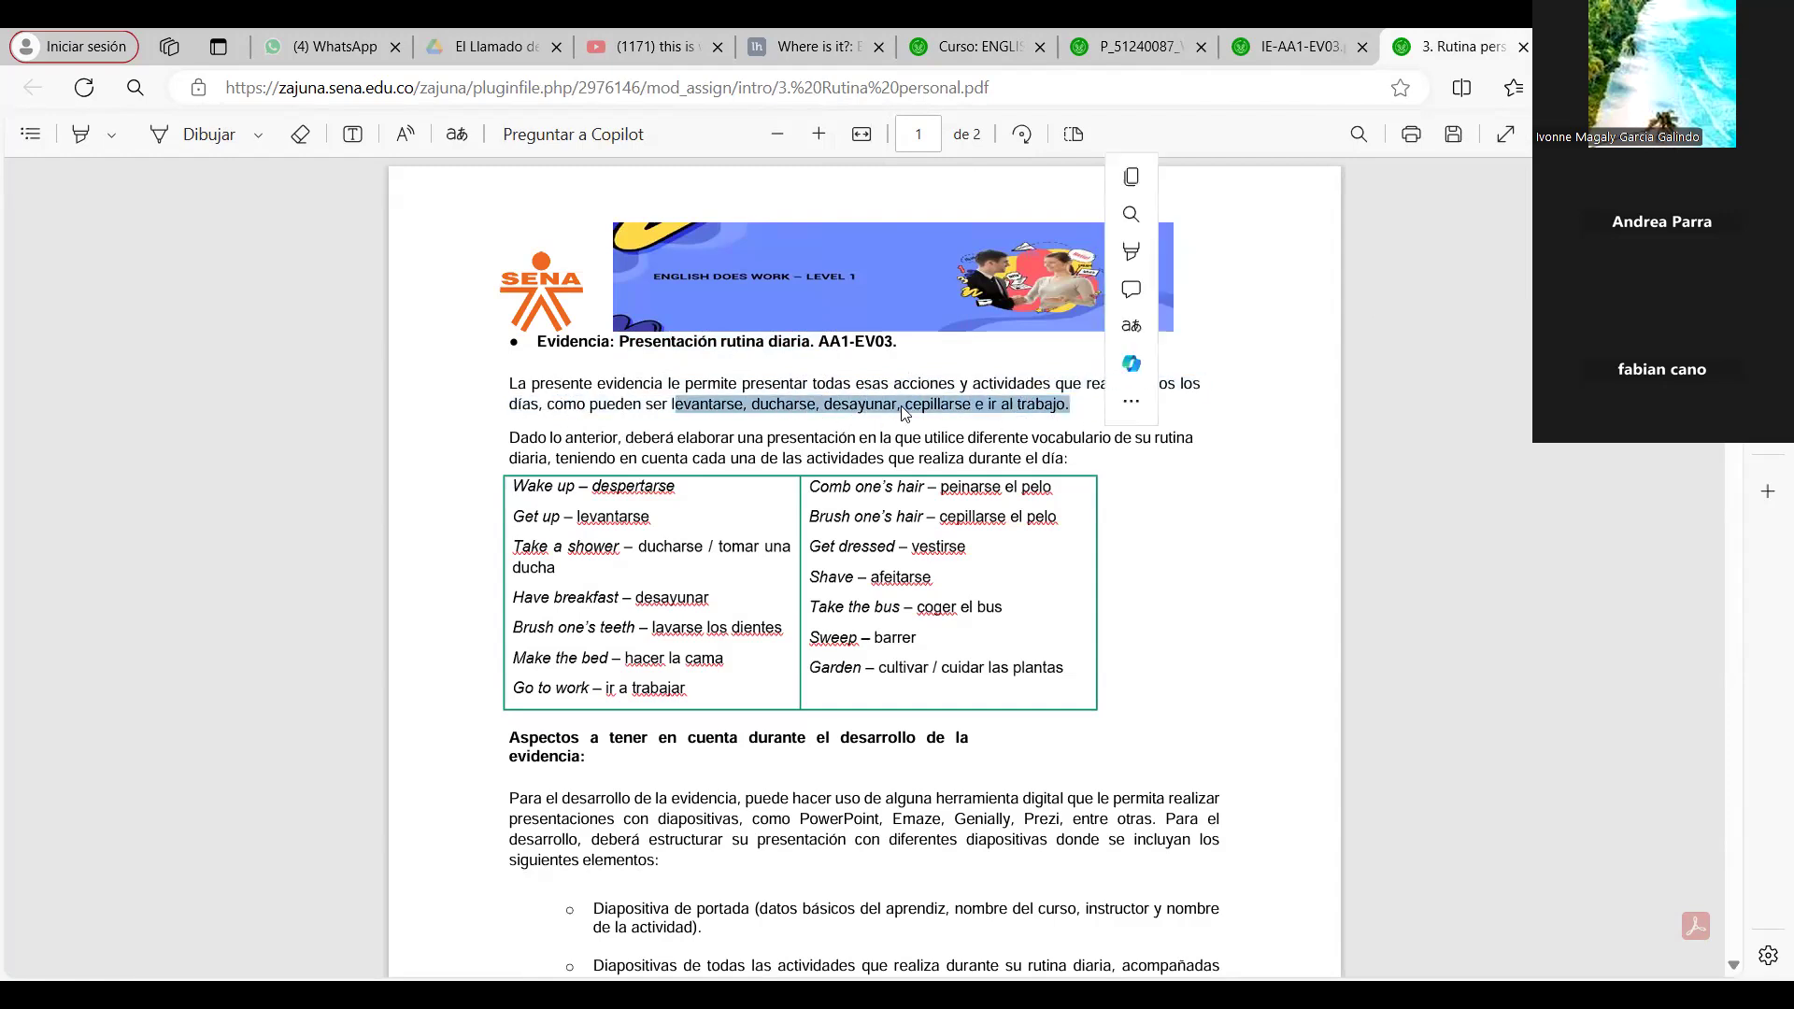
{"action": "left_click", "coordinate": [1031, 398]}
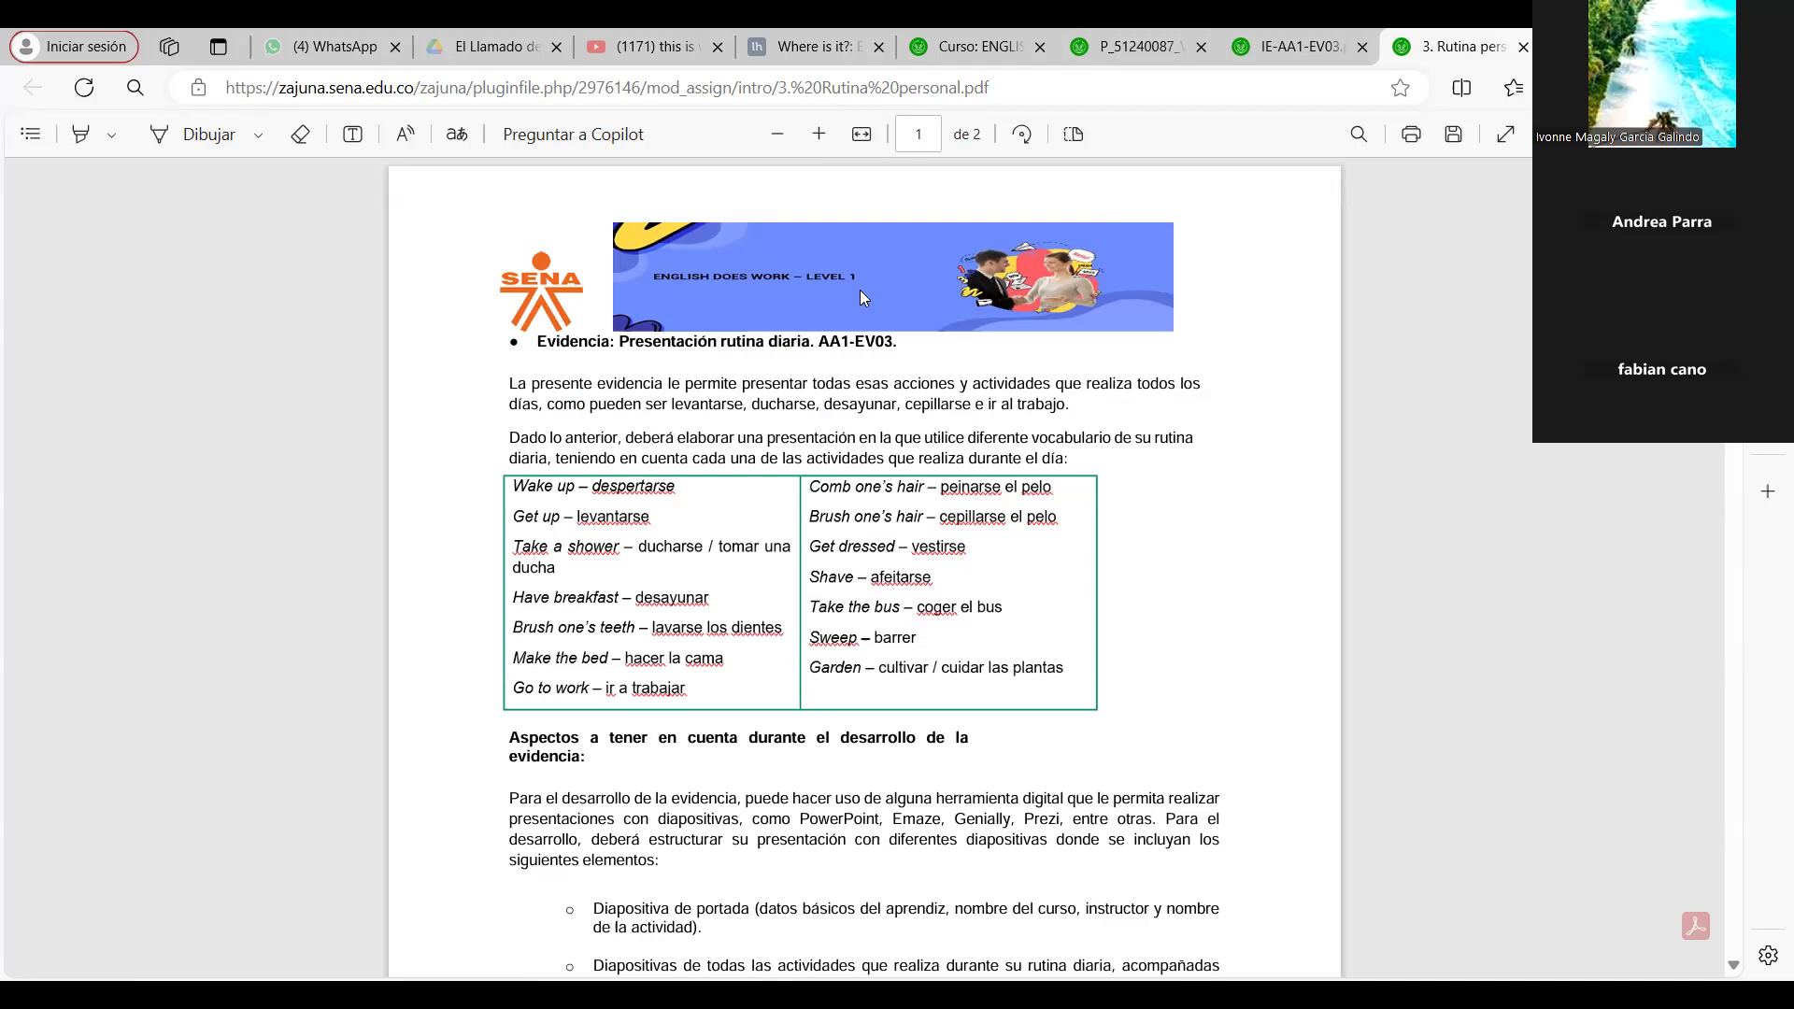
Return to ACTIVIDAD DE APRENDIZAJE GUÍA and open the 'This is what I do every day' component's contents
{"action": "left_click", "coordinate": [1103, 54]}
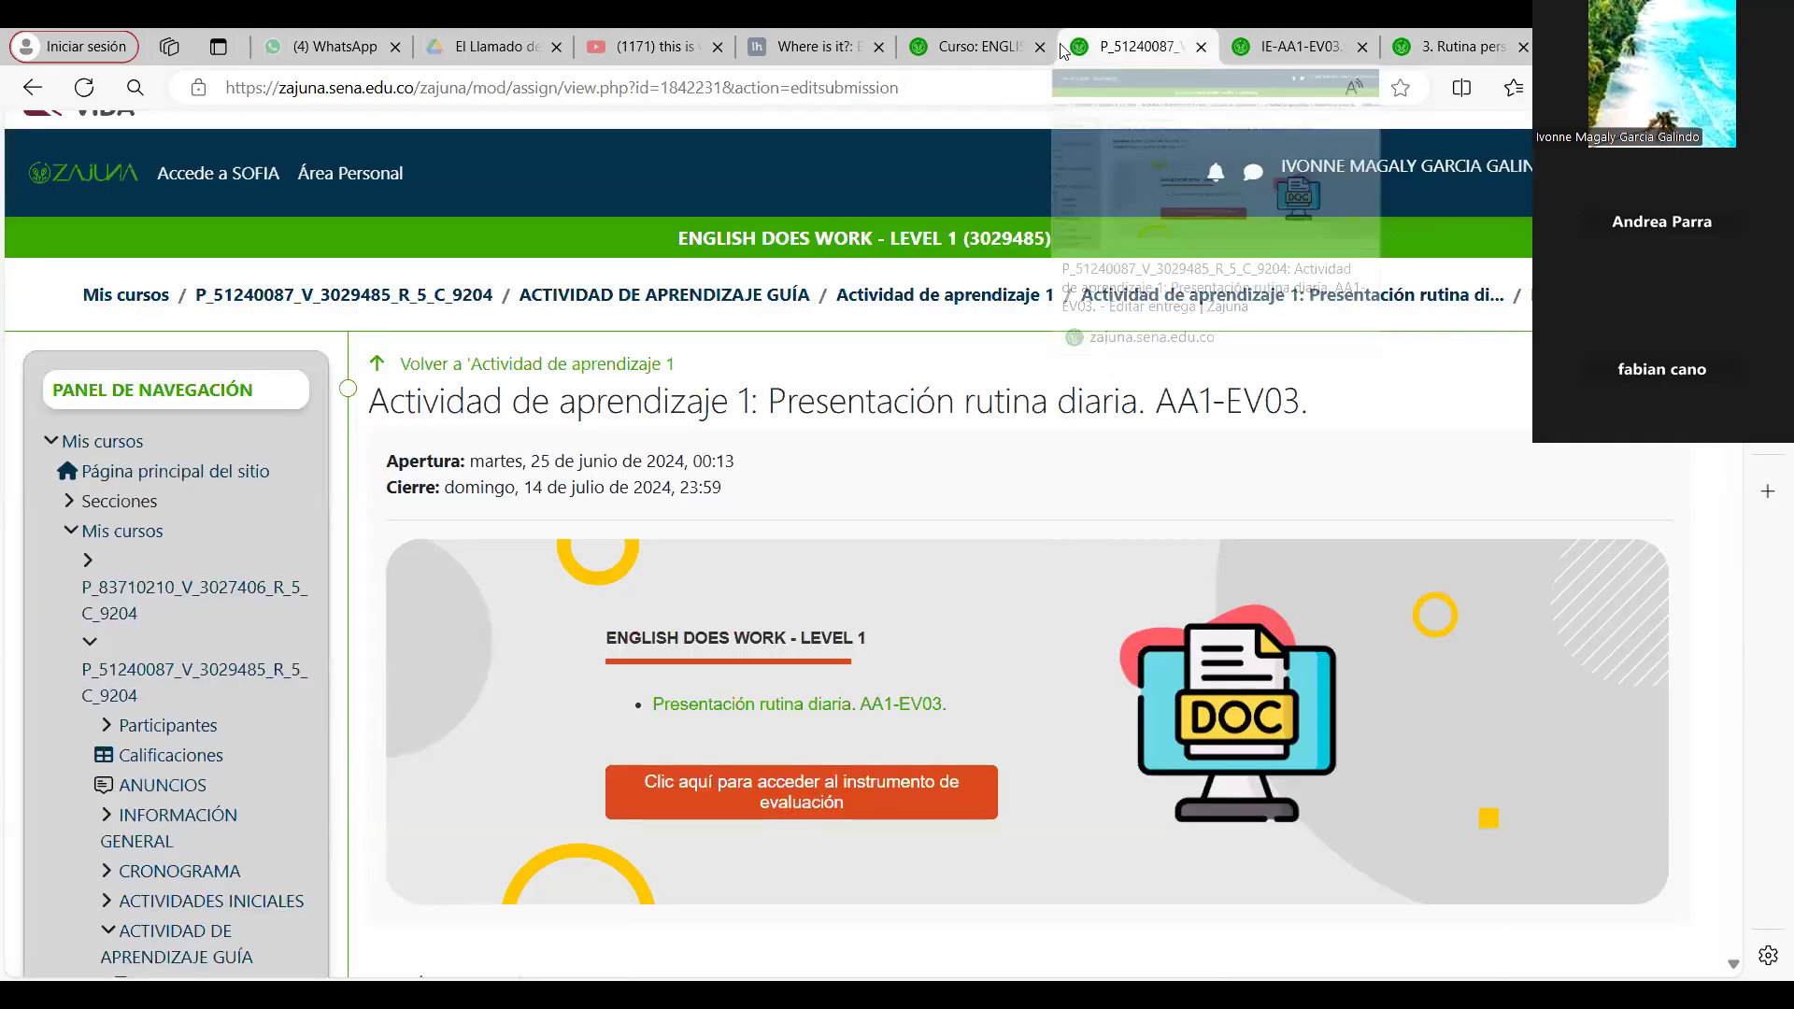
{"action": "left_click", "coordinate": [710, 301]}
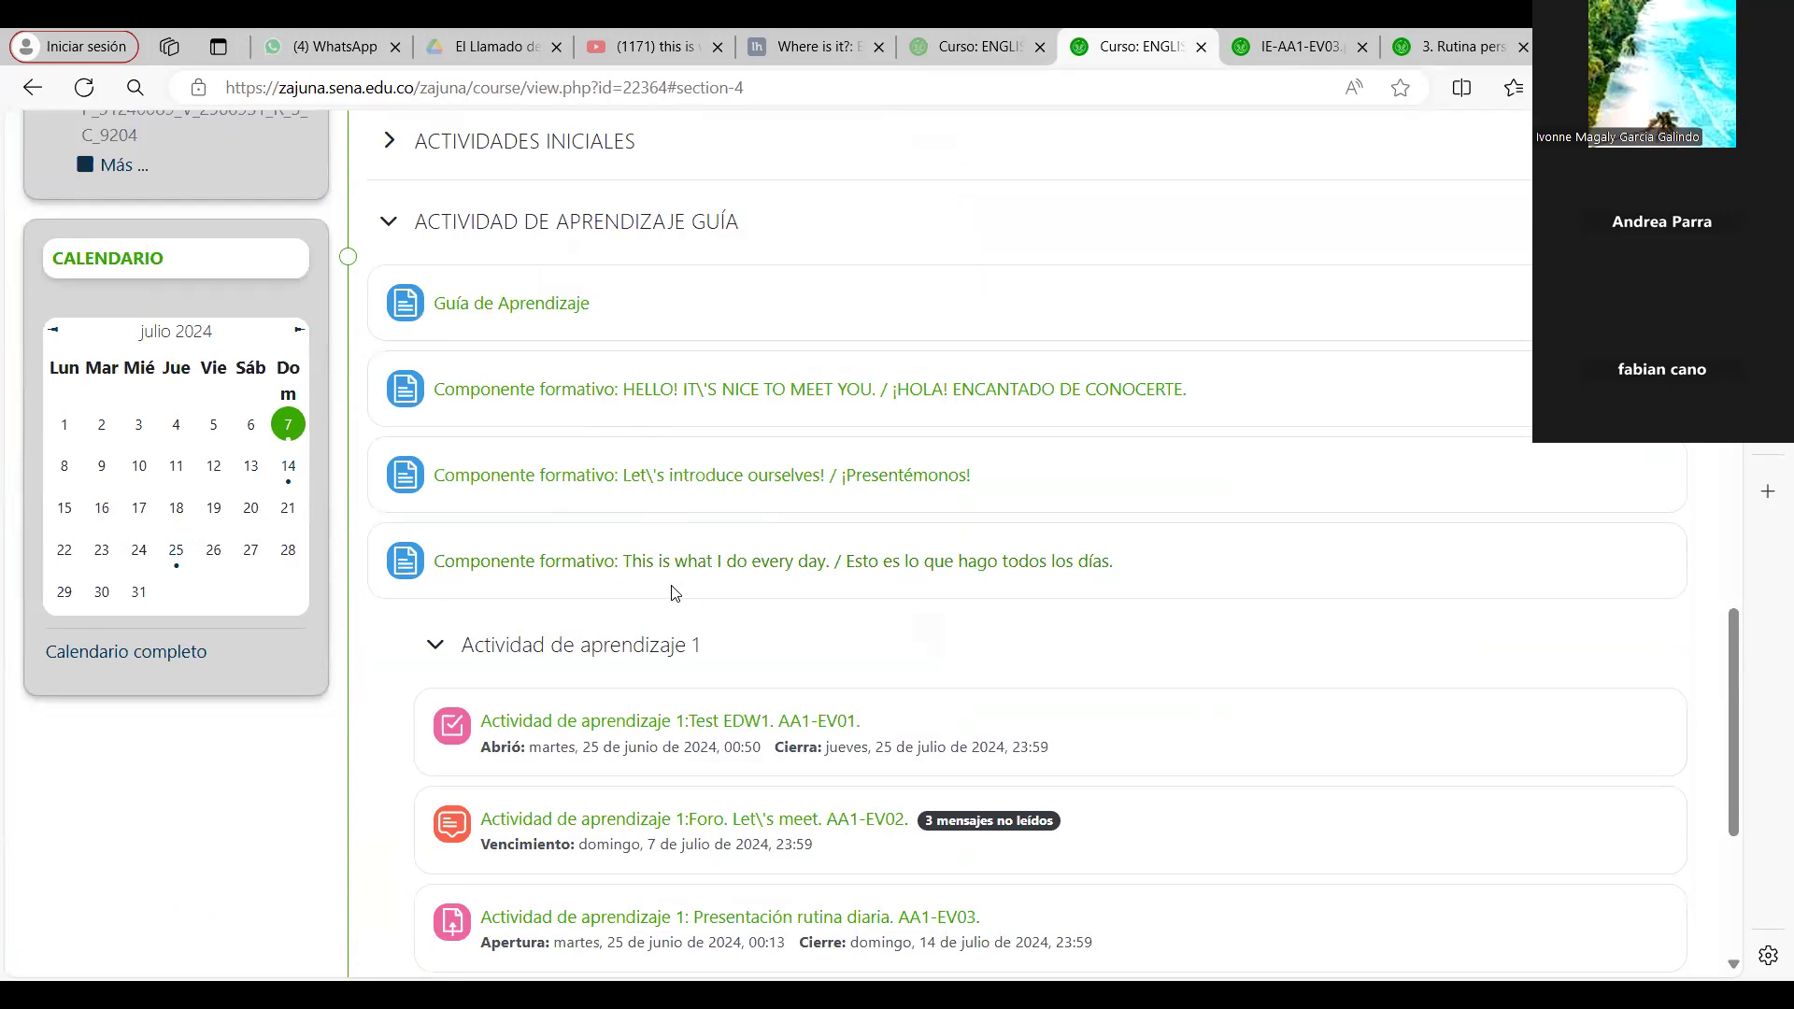
{"action": "left_click", "coordinate": [752, 568]}
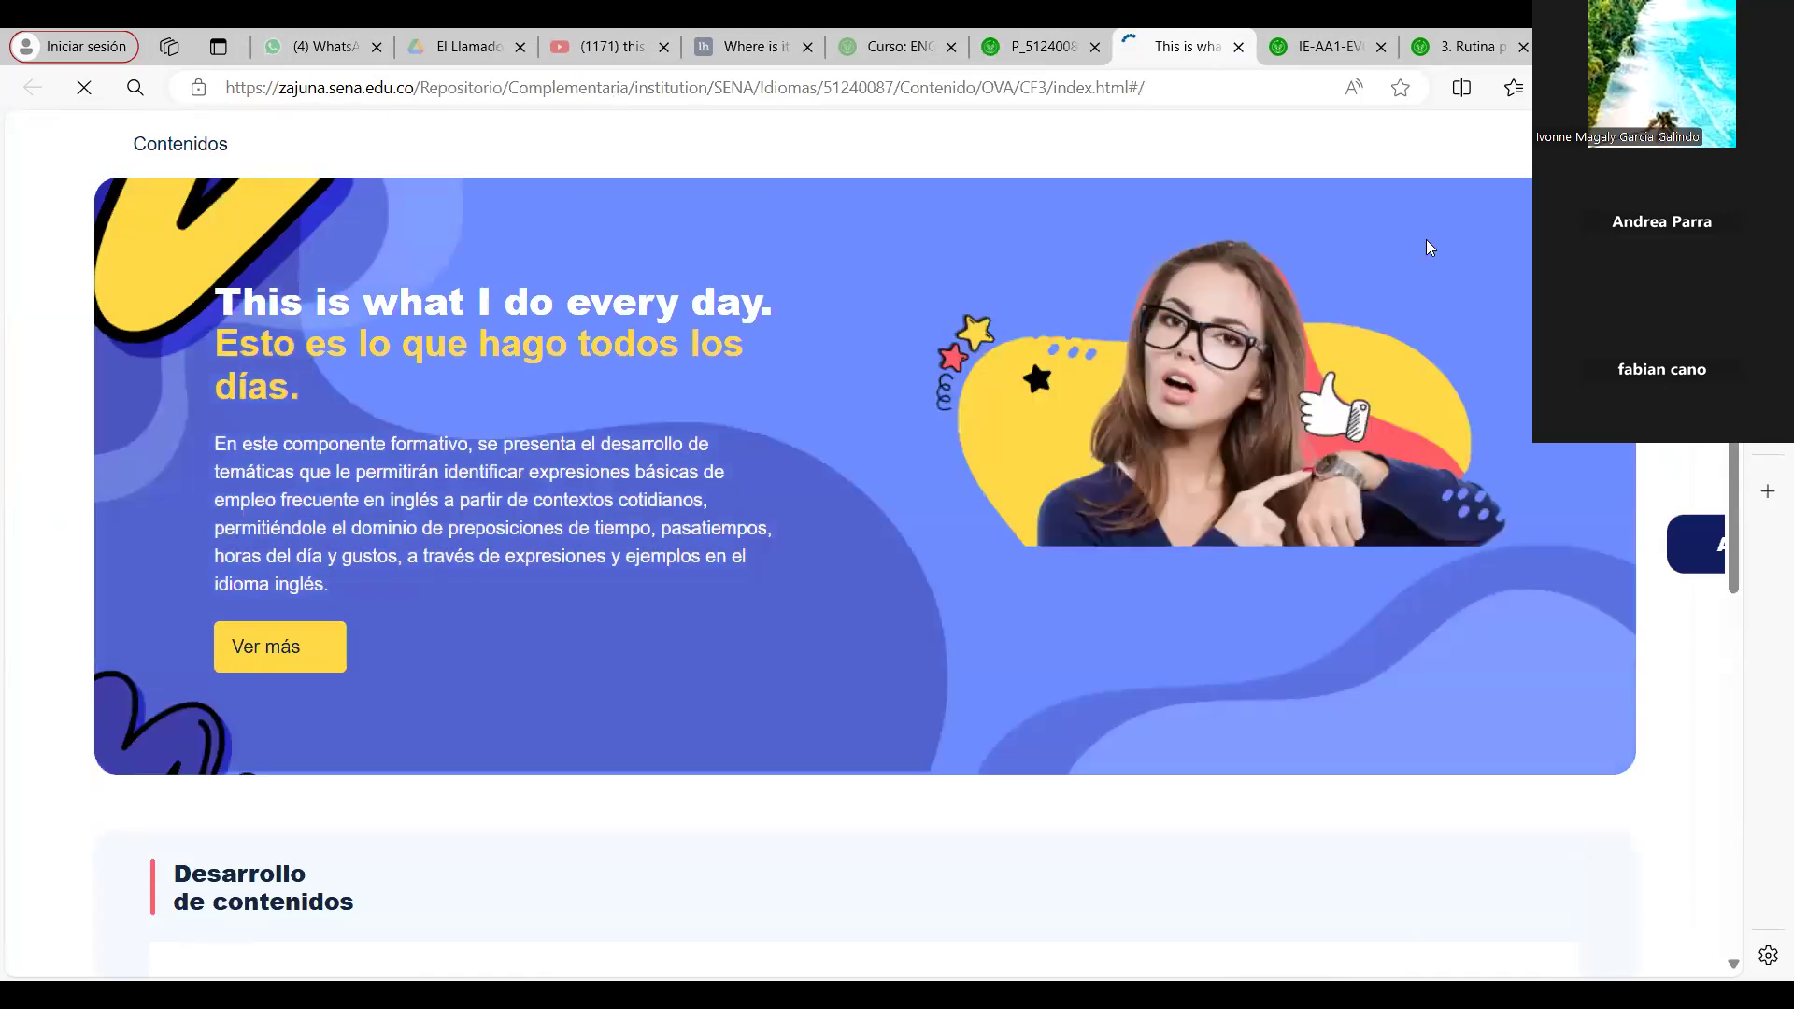
{"action": "scroll", "coordinate": [233, 641], "scroll_direction": "down", "scroll_amount": 5}
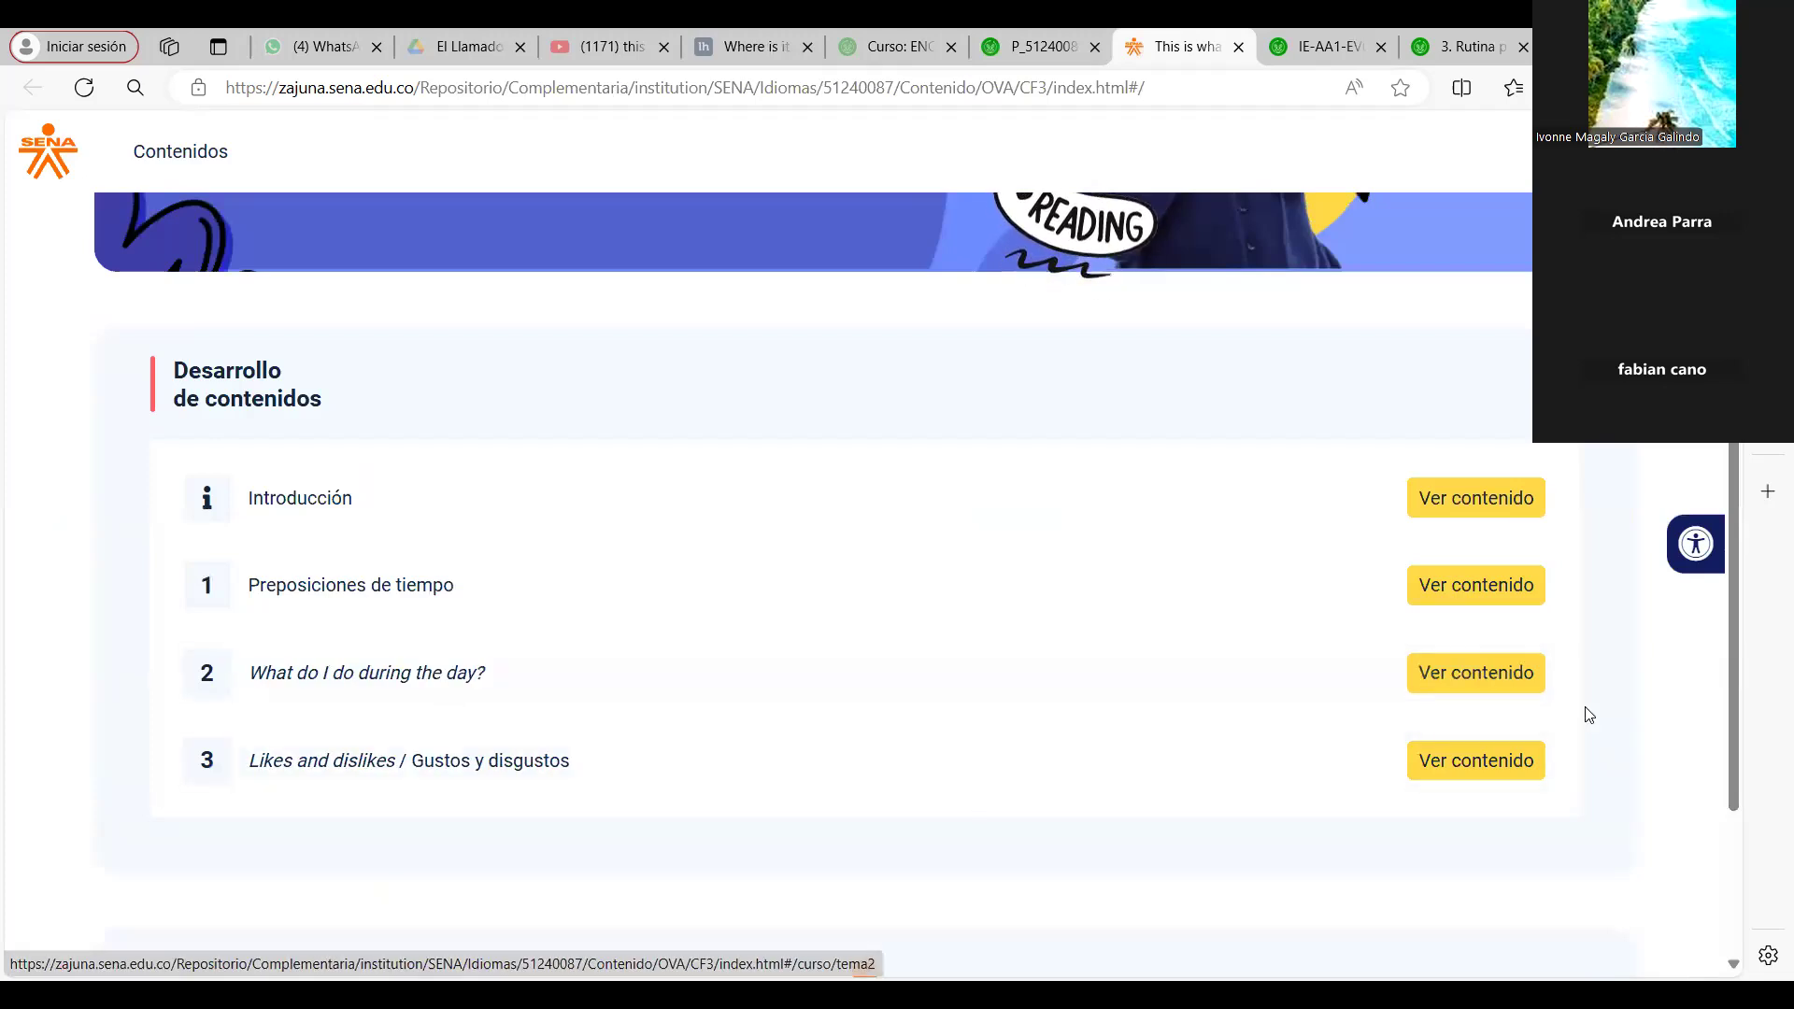
Open the 'What do I do during the day?' topic and scroll to the routine verbs section
{"action": "left_click", "coordinate": [1454, 686]}
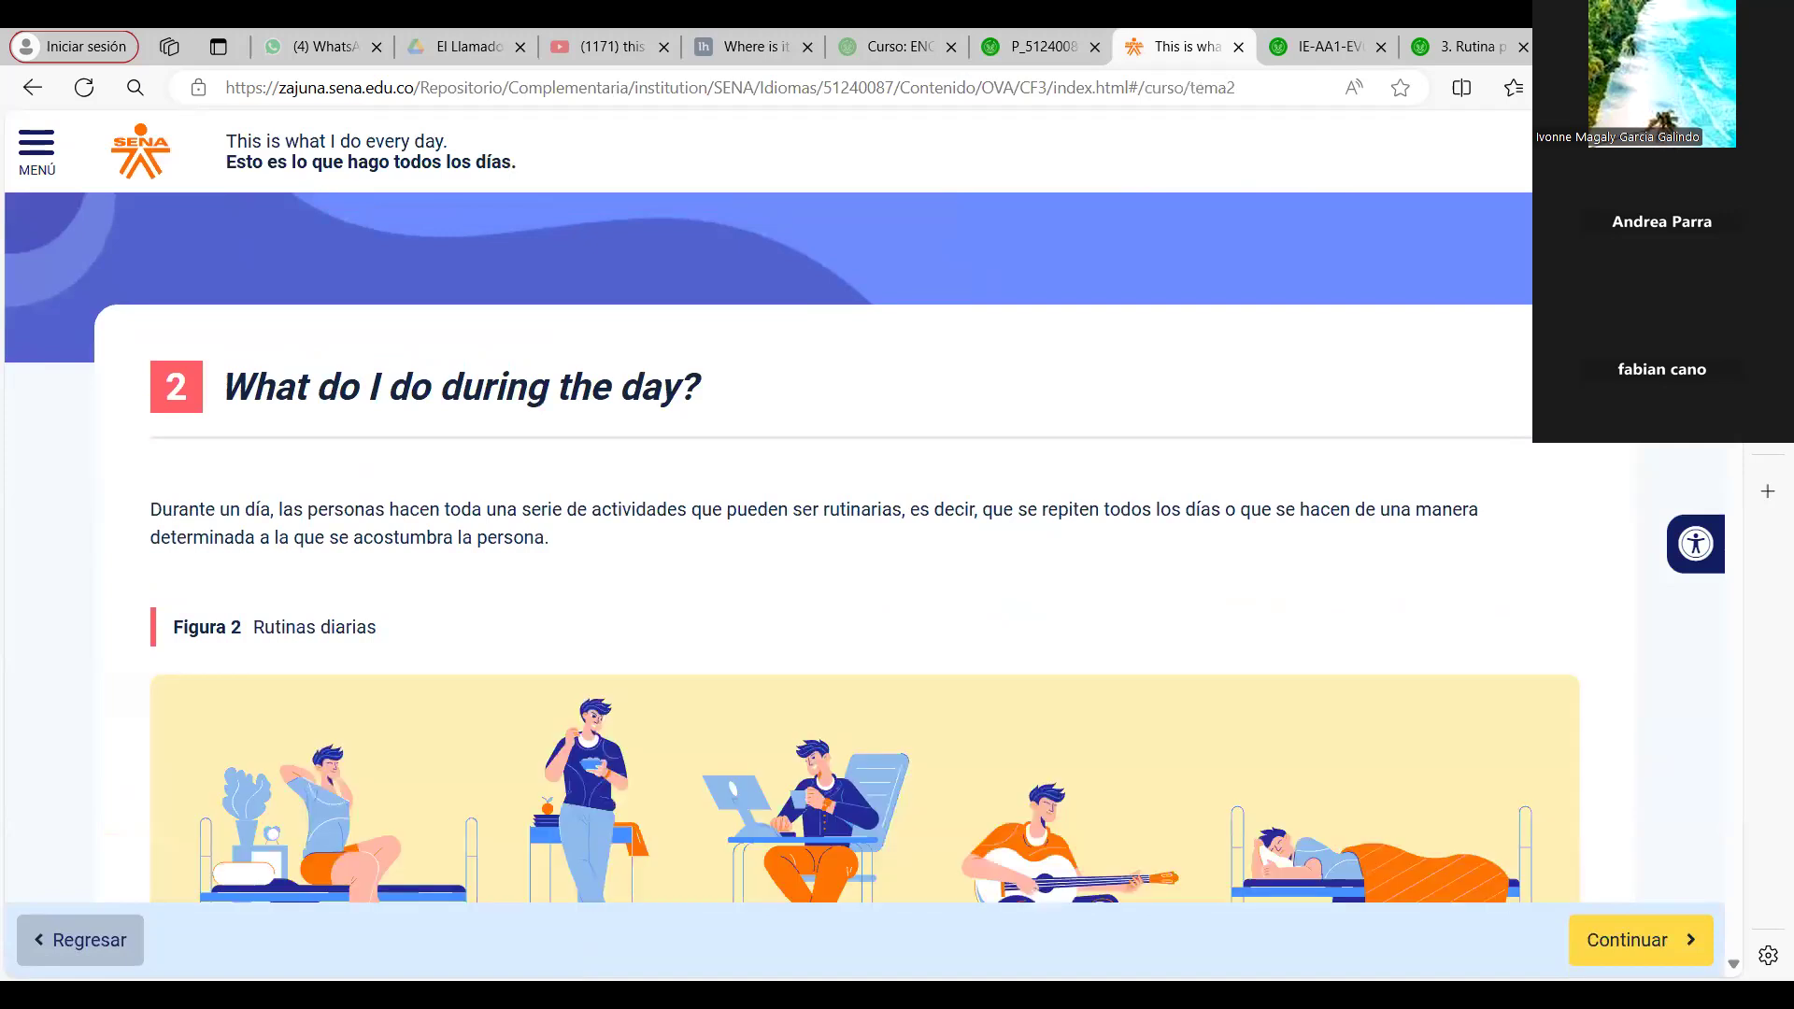
{"action": "scroll", "coordinate": [864, 546], "scroll_direction": "down", "scroll_amount": 10}
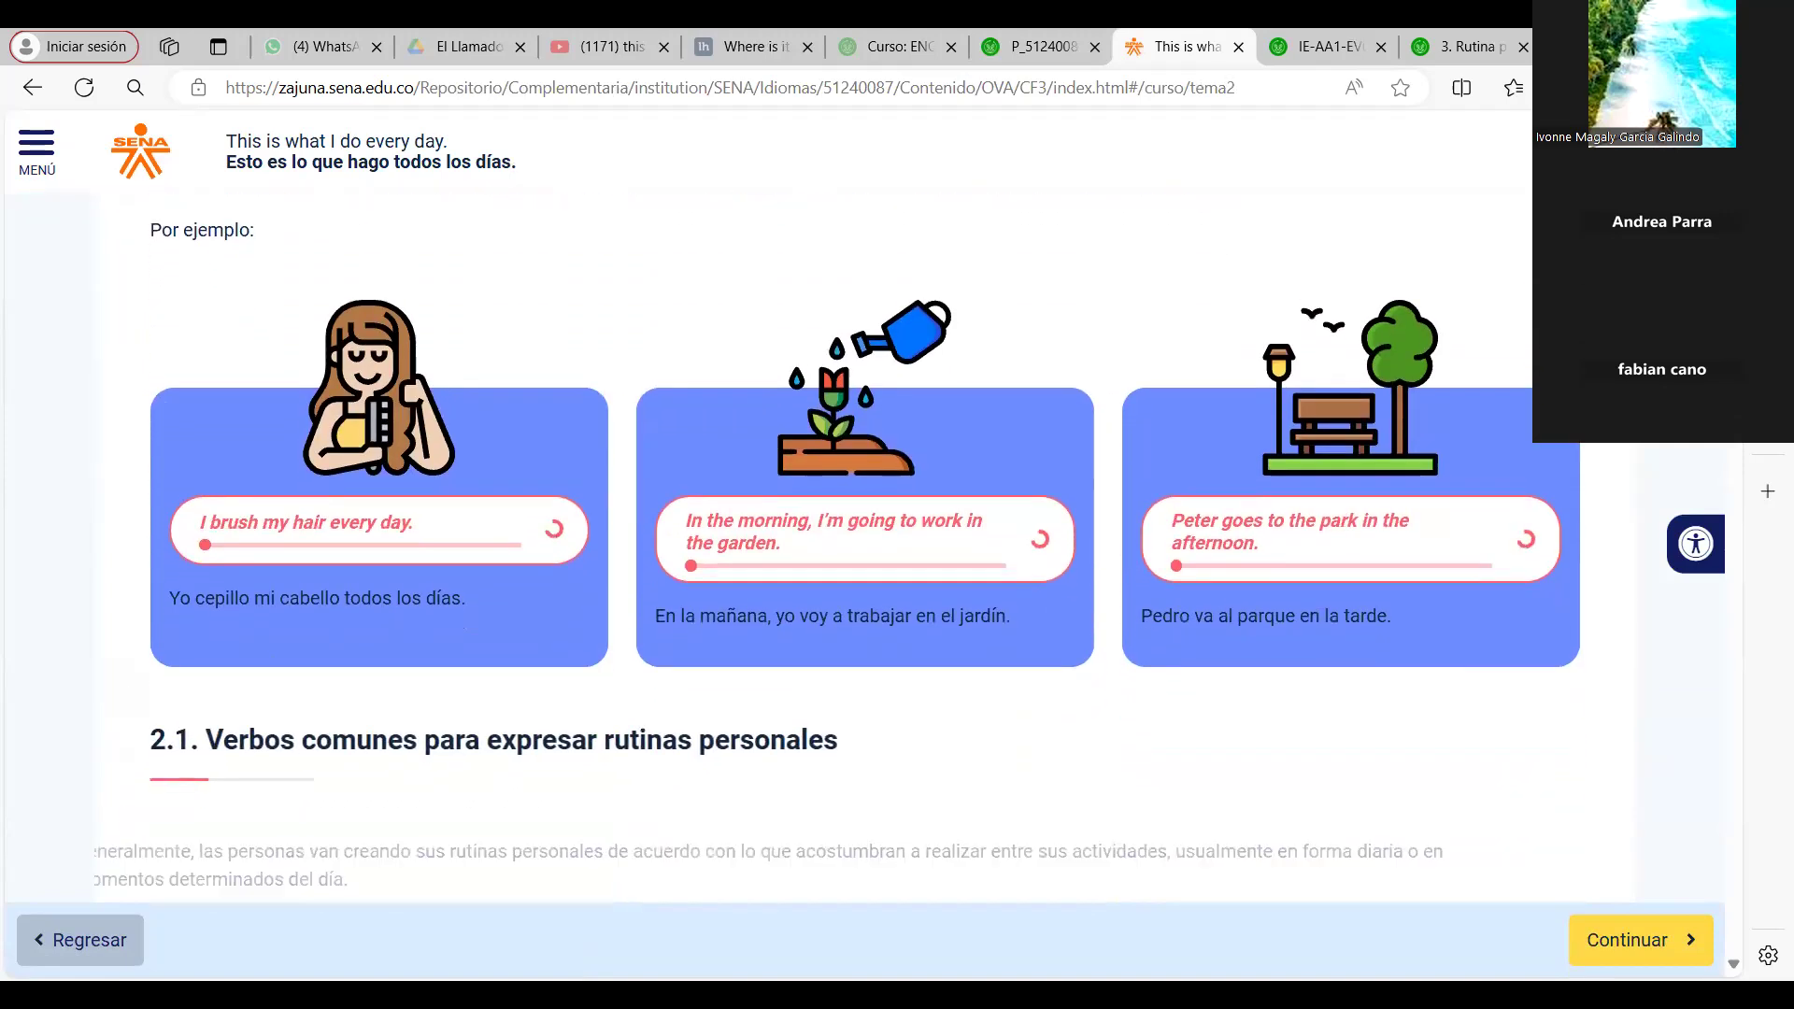
{"action": "scroll", "coordinate": [864, 546], "scroll_direction": "down", "scroll_amount": 8}
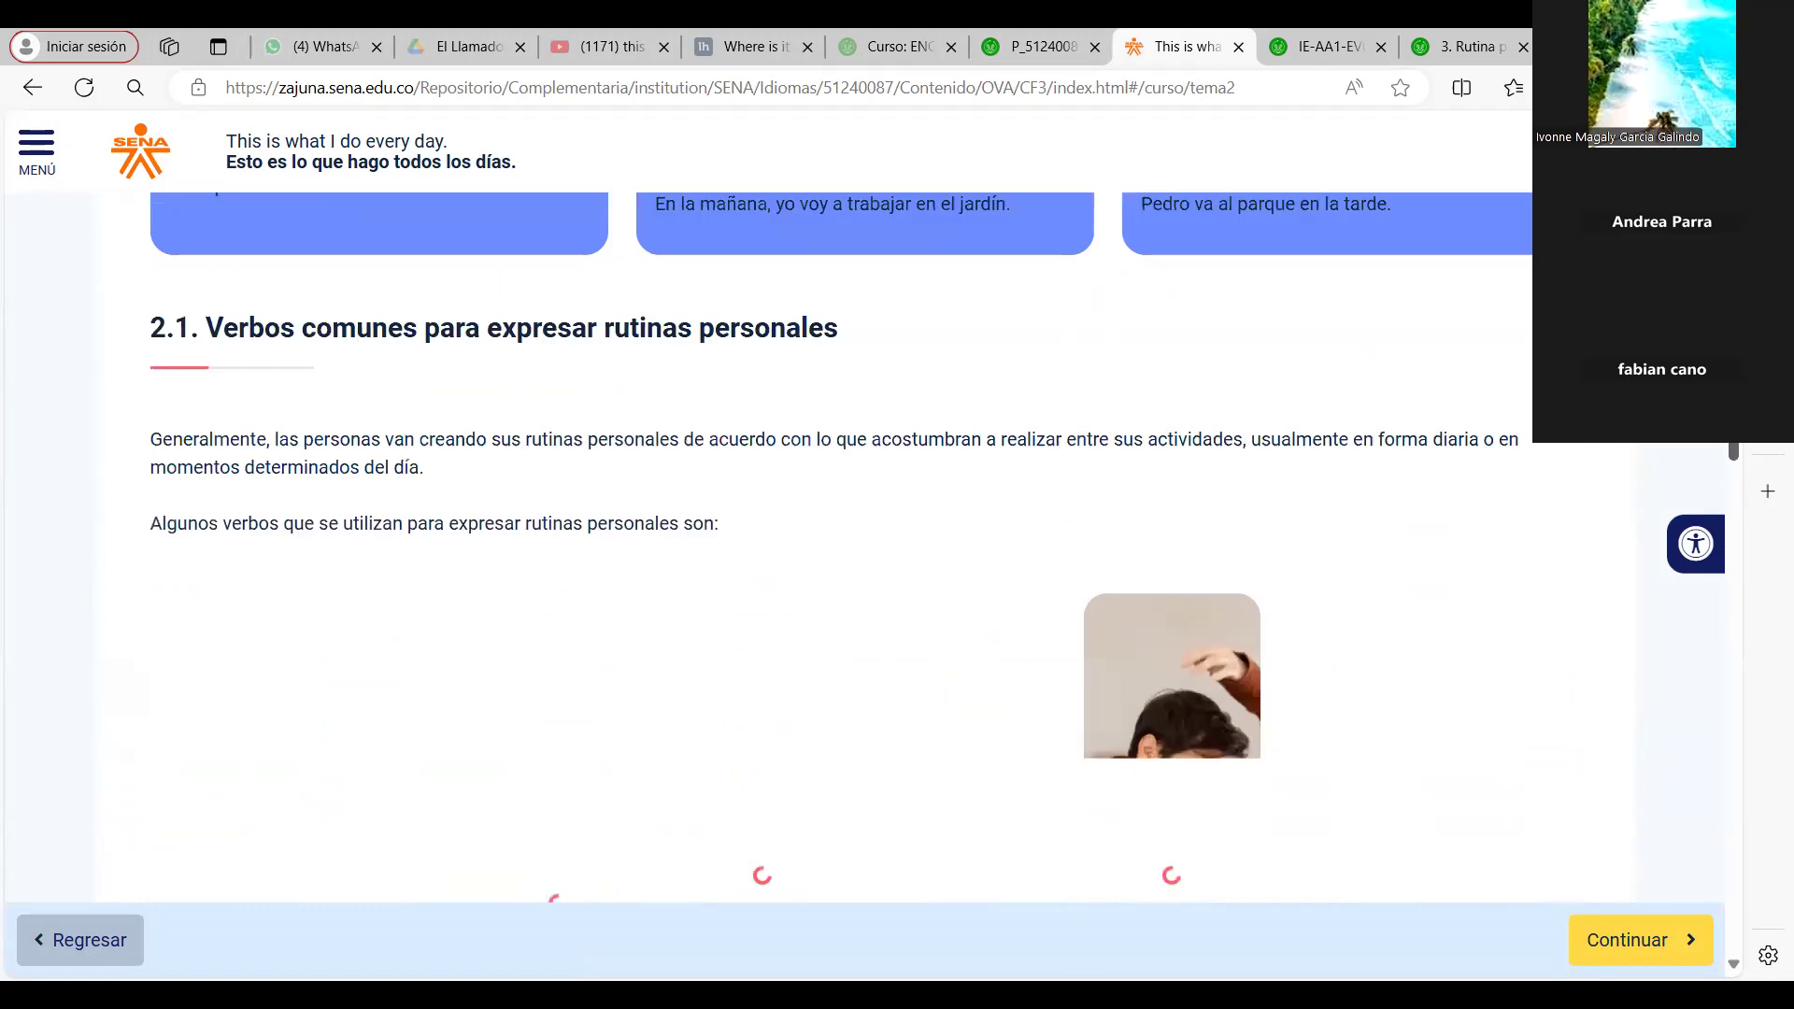
{"action": "scroll", "coordinate": [841, 547], "scroll_direction": "down", "scroll_amount": 5}
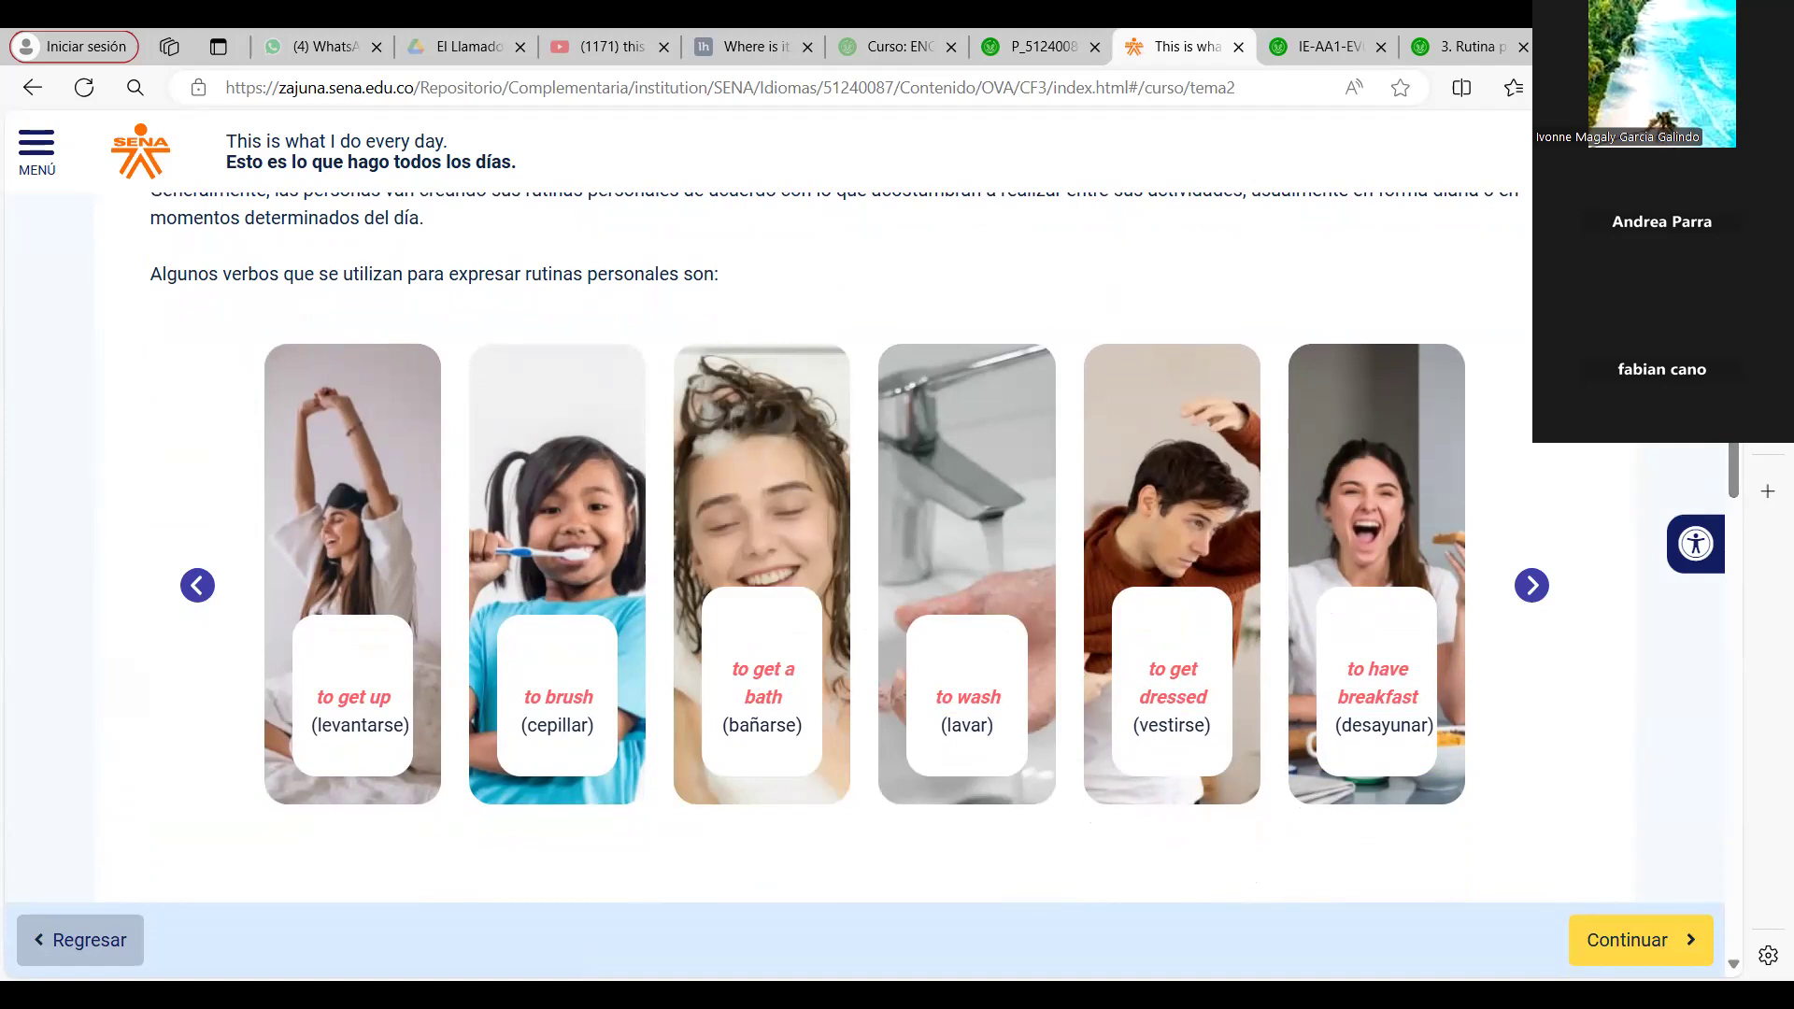
Advance the routine-verb carousel from 'to garden' through 'to cook' to its last card, 'to go to bed'
{"action": "left_click", "coordinate": [1532, 585]}
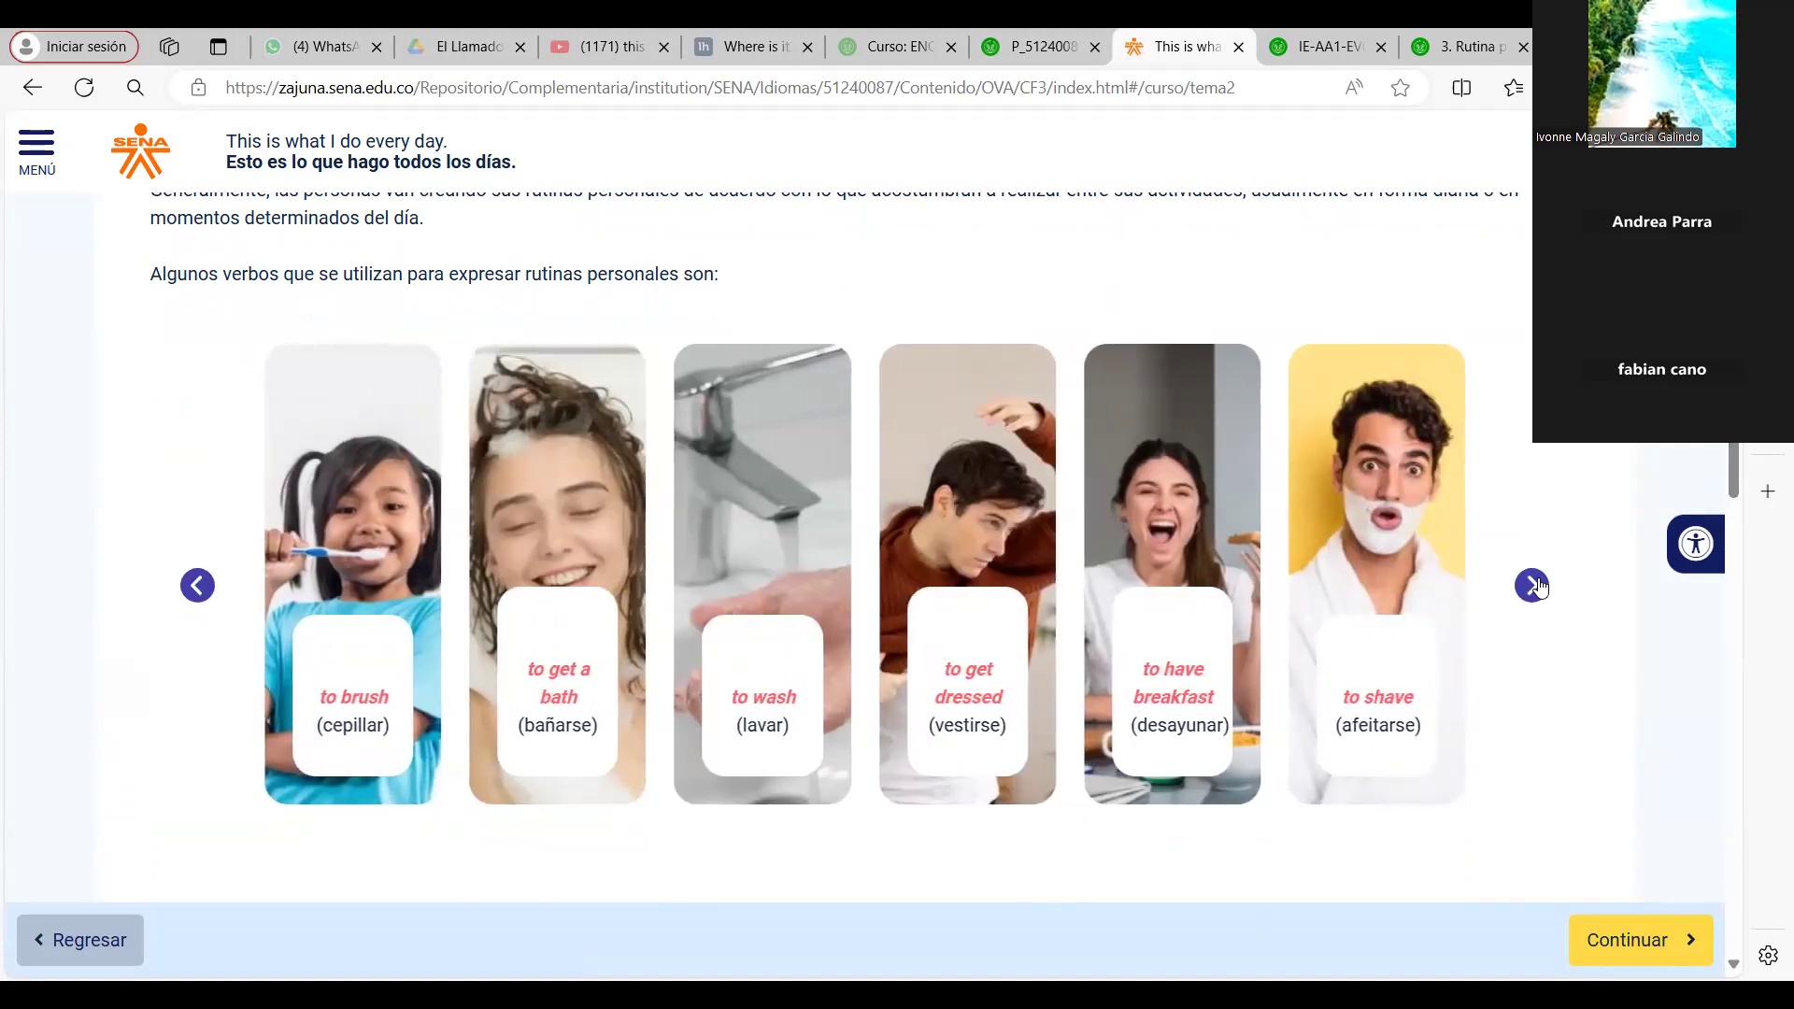
{"action": "left_click", "coordinate": [1532, 585]}
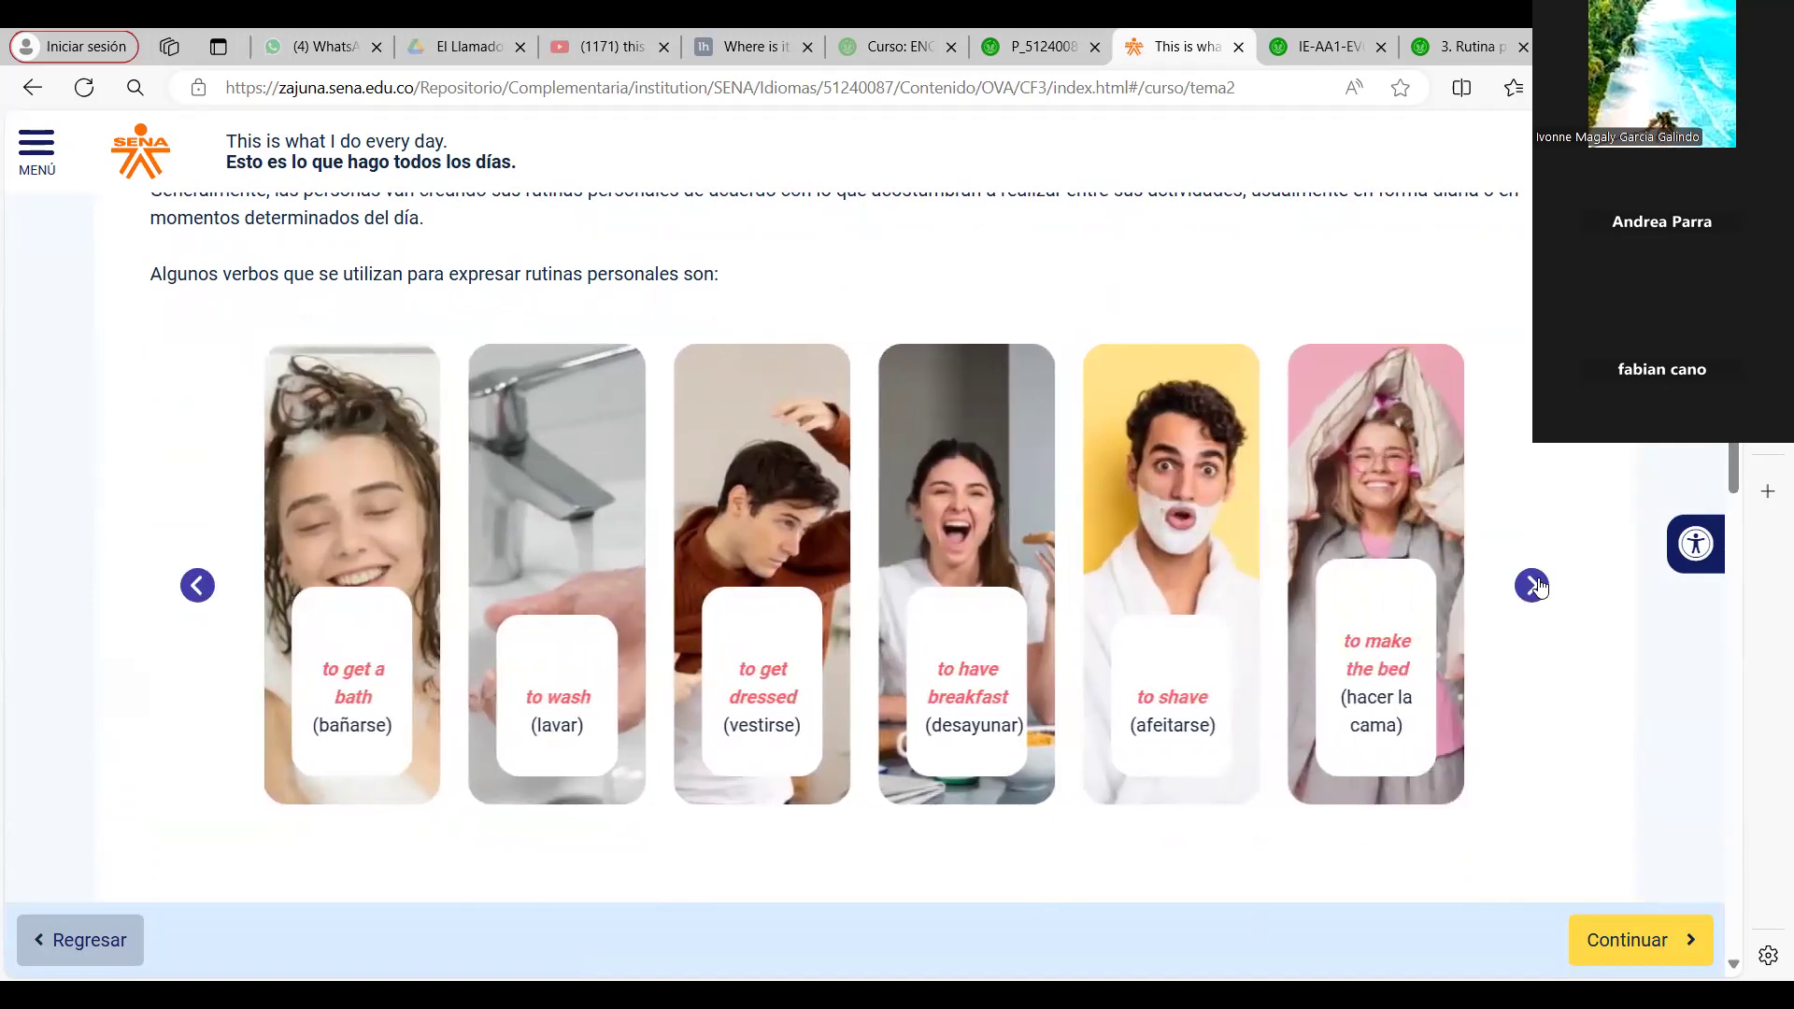
{"action": "left_click", "coordinate": [1532, 585]}
{"action": "left_click", "coordinate": [1532, 585]}
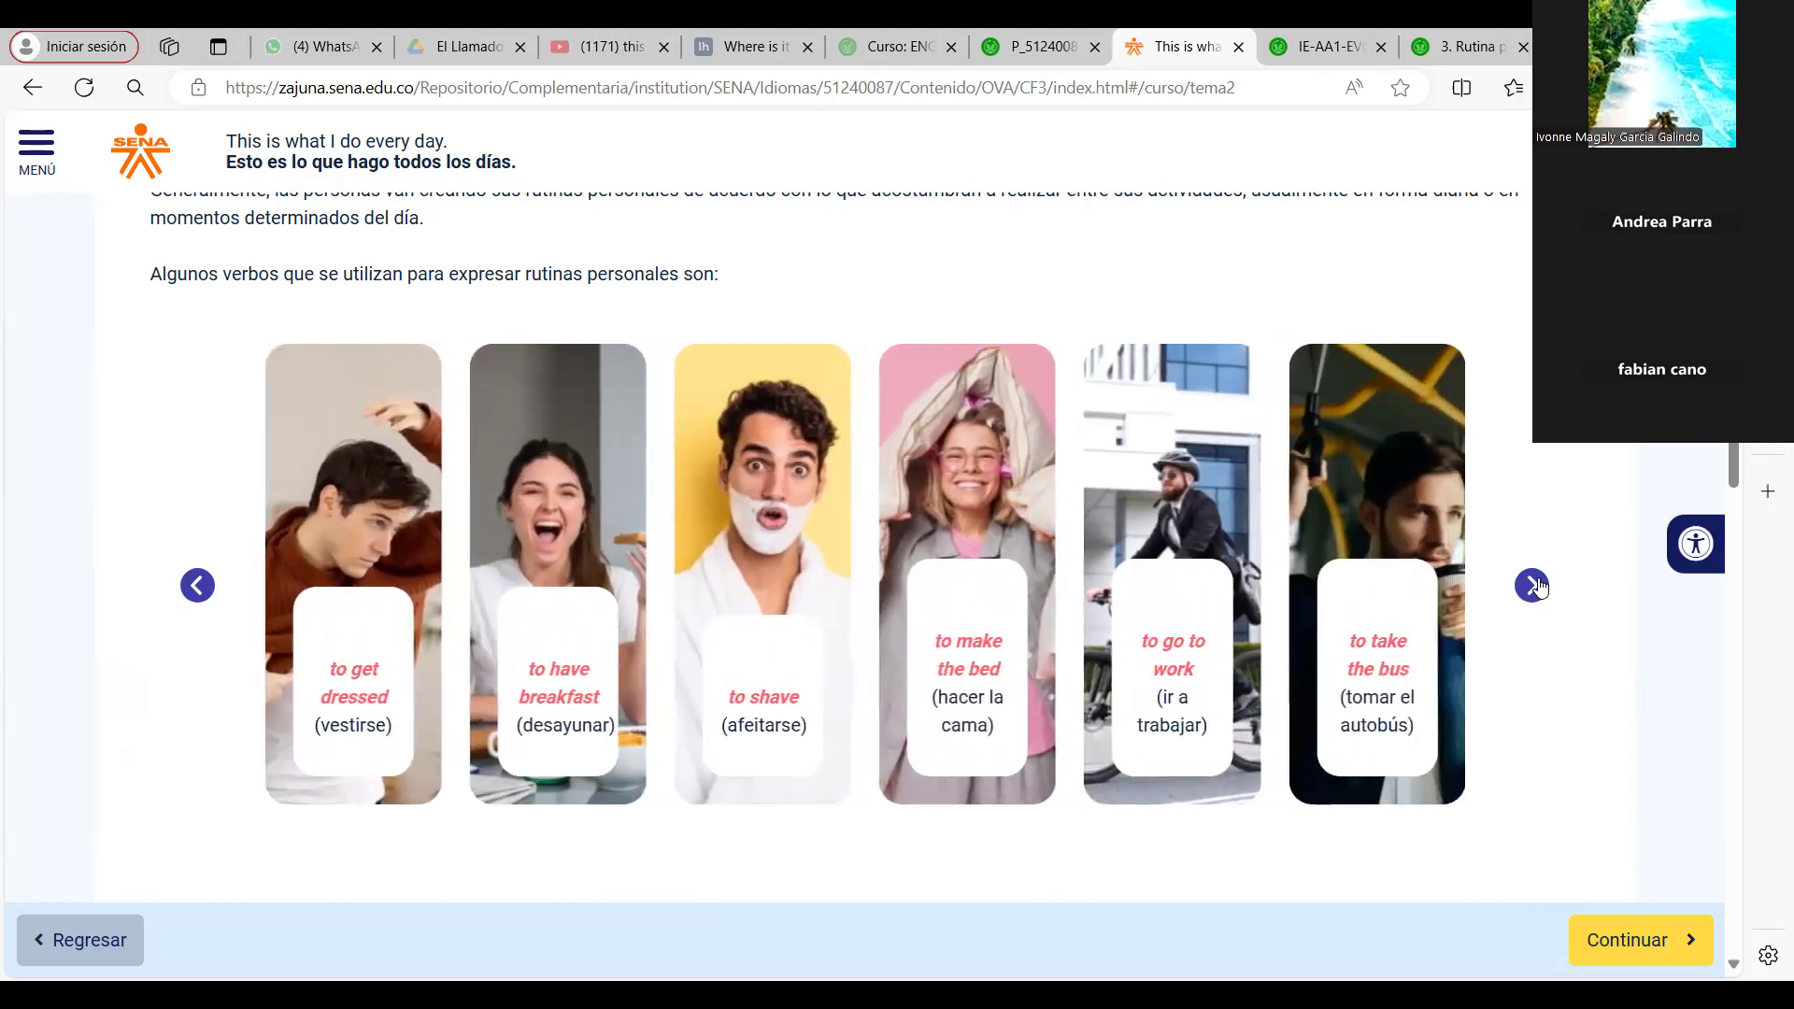
{"action": "left_click", "coordinate": [1532, 584]}
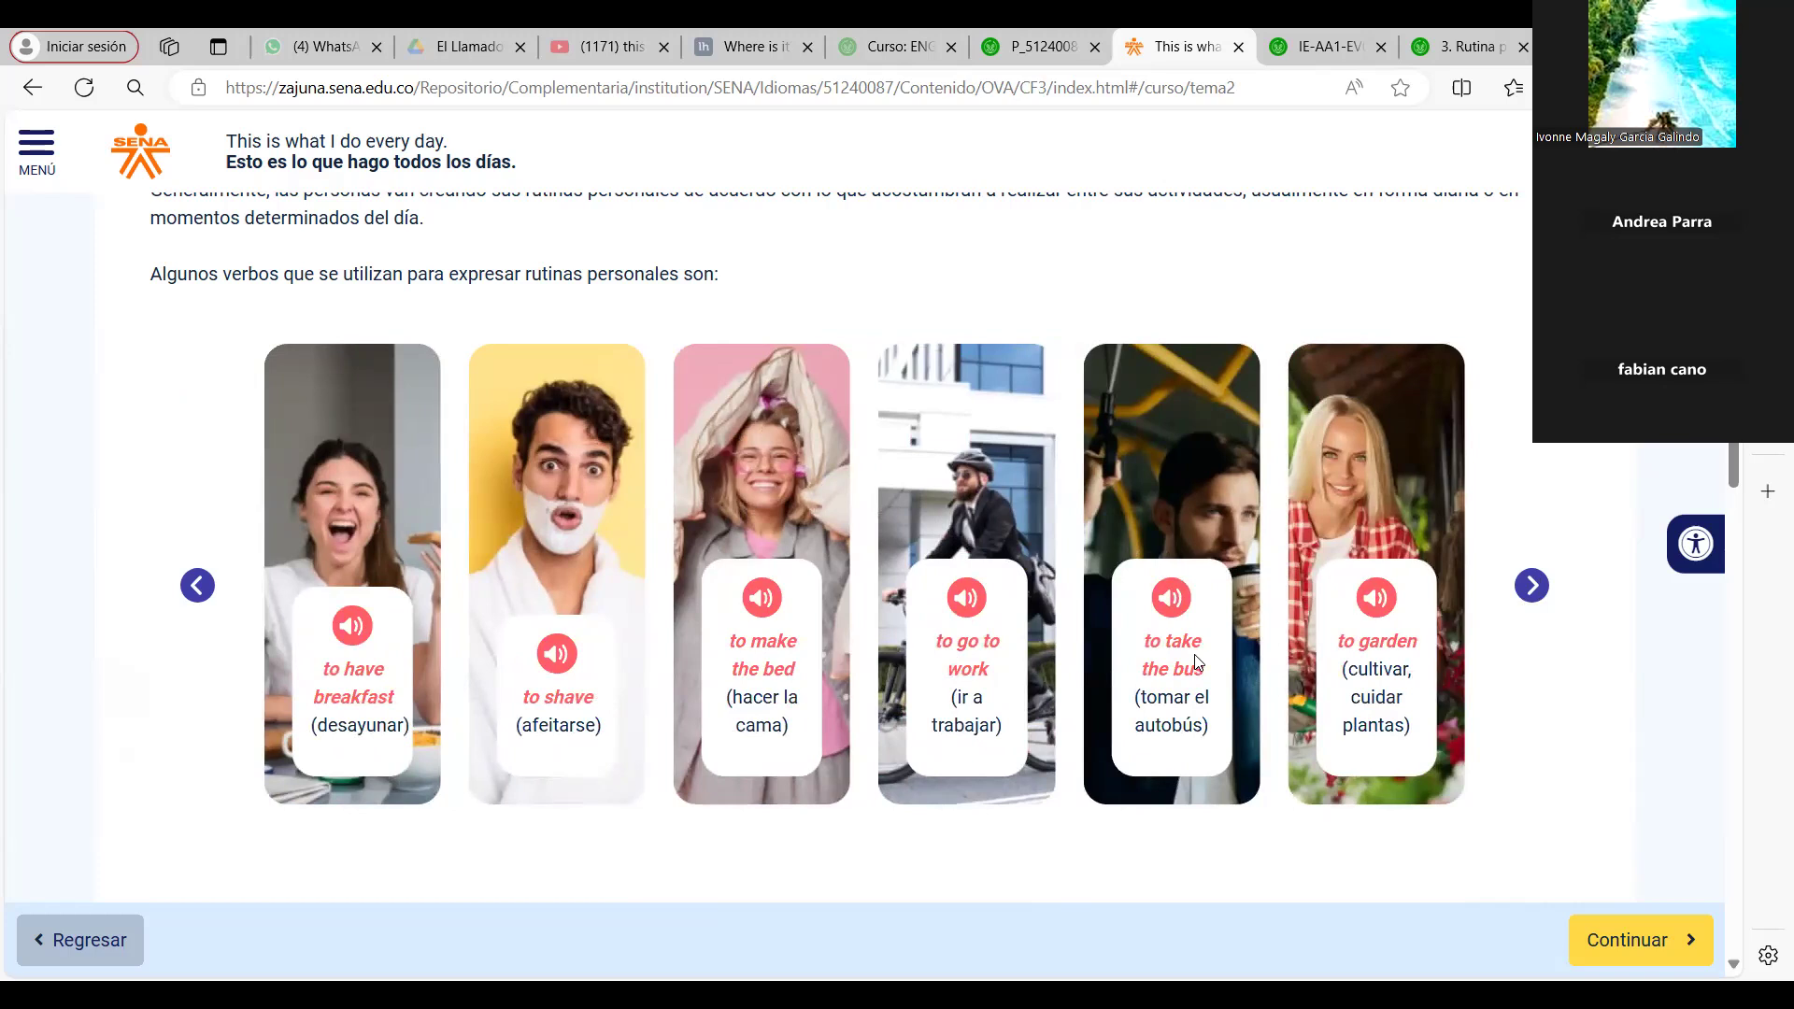
{"action": "left_click", "coordinate": [1532, 585]}
{"action": "left_click", "coordinate": [1532, 586]}
{"action": "left_click", "coordinate": [1532, 586]}
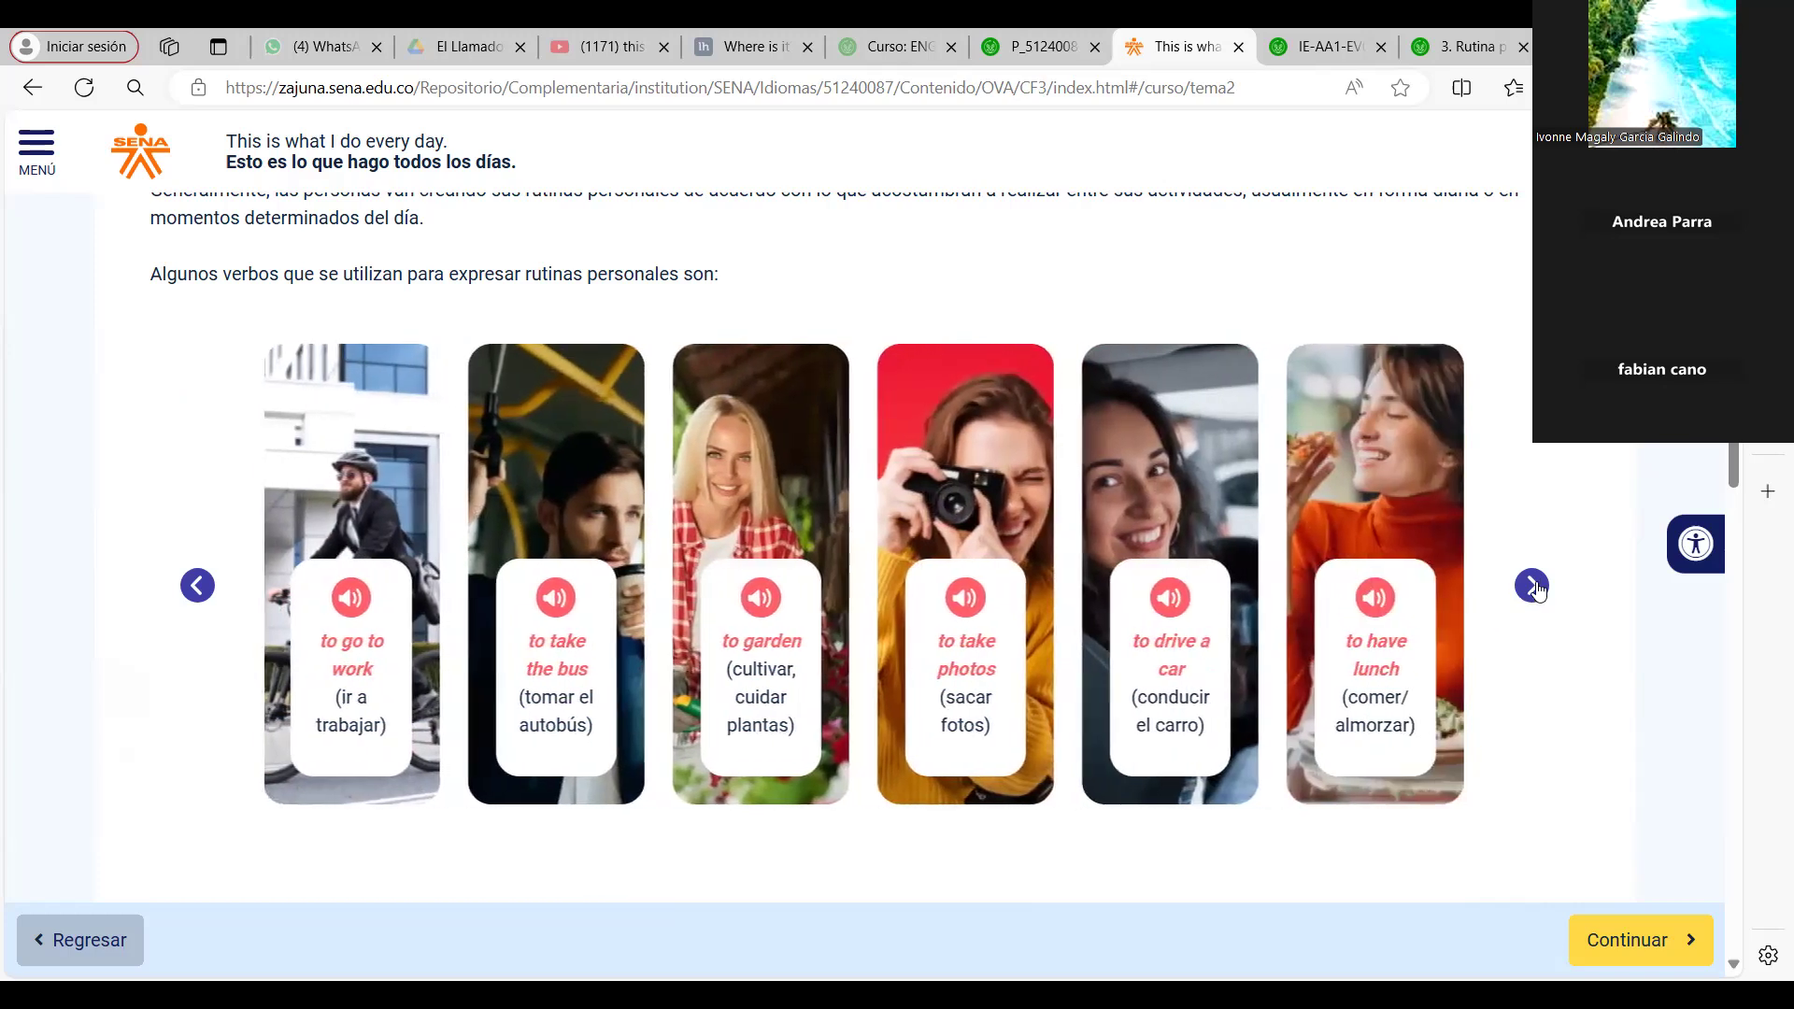
{"action": "left_click", "coordinate": [1532, 586]}
{"action": "left_click", "coordinate": [1532, 585]}
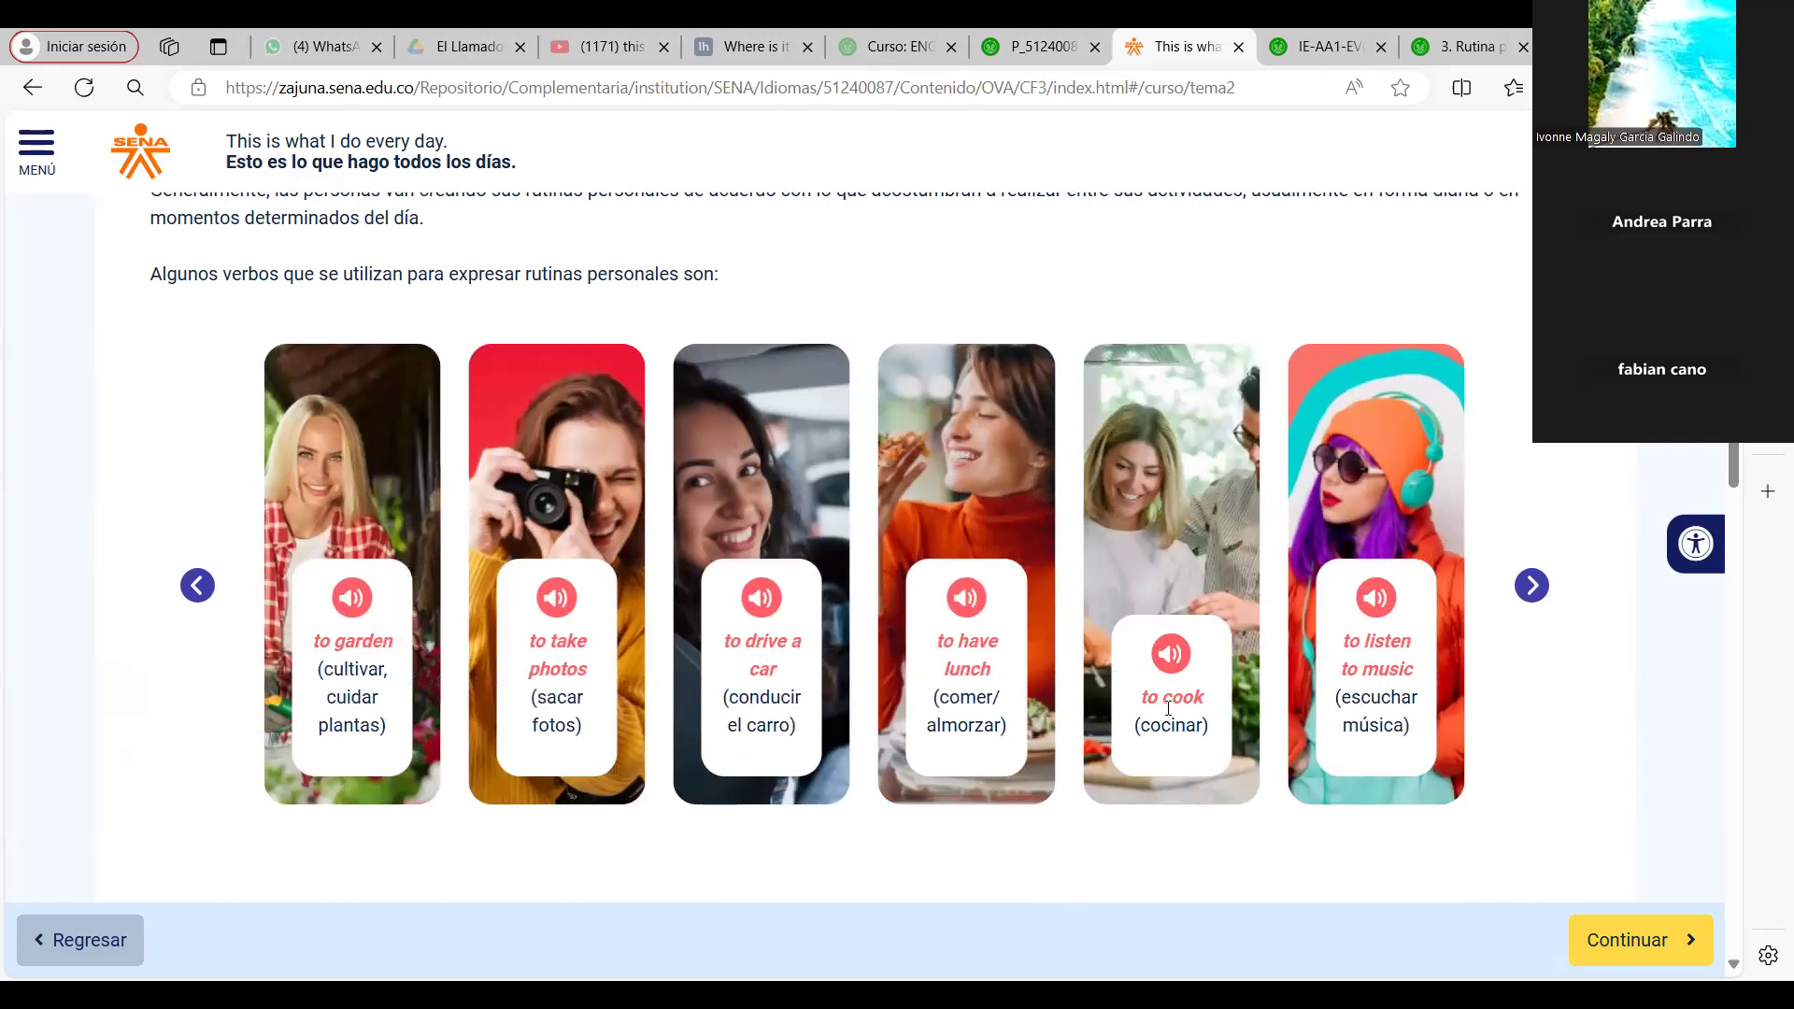
{"action": "left_click", "coordinate": [1526, 589]}
{"action": "left_click", "coordinate": [1527, 588]}
{"action": "left_click", "coordinate": [1526, 589]}
{"action": "left_click", "coordinate": [1526, 588]}
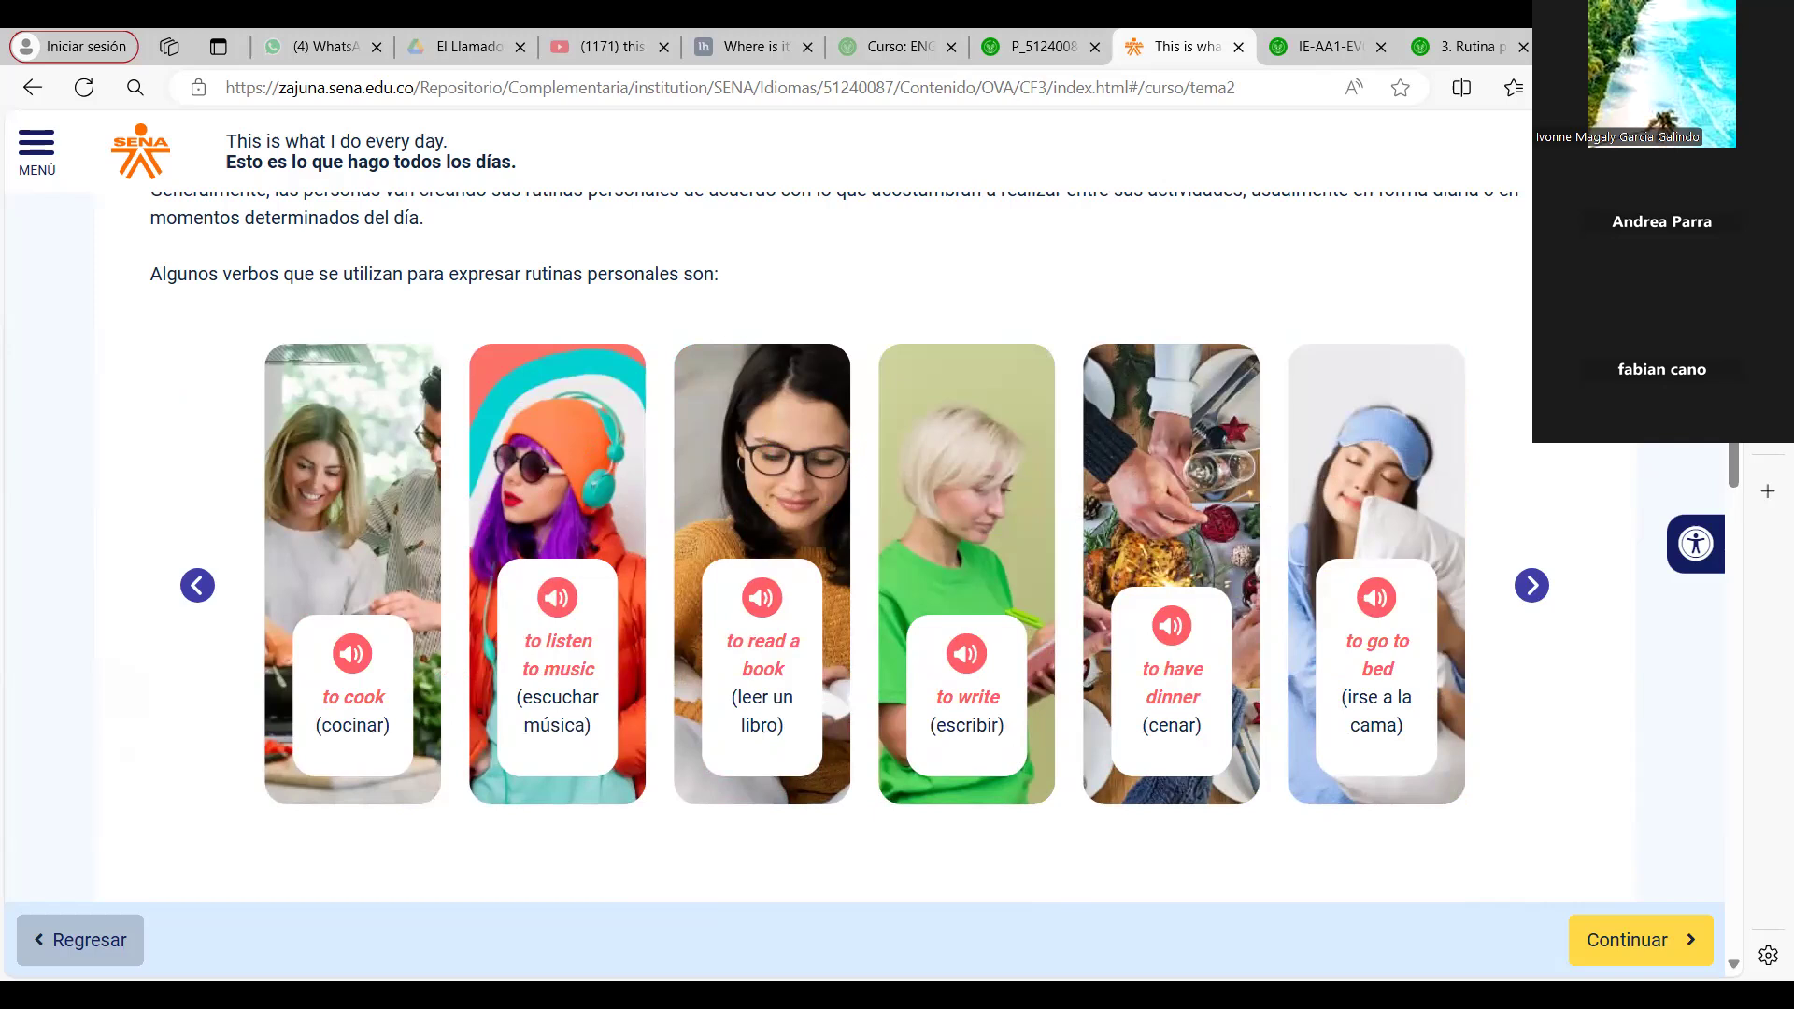
In a new tab, search Bing for 'DAILY ROUTINES', then refine it to 'DAILY ROUTINES LIST'
{"action": "key", "text": "ctrl+t"}
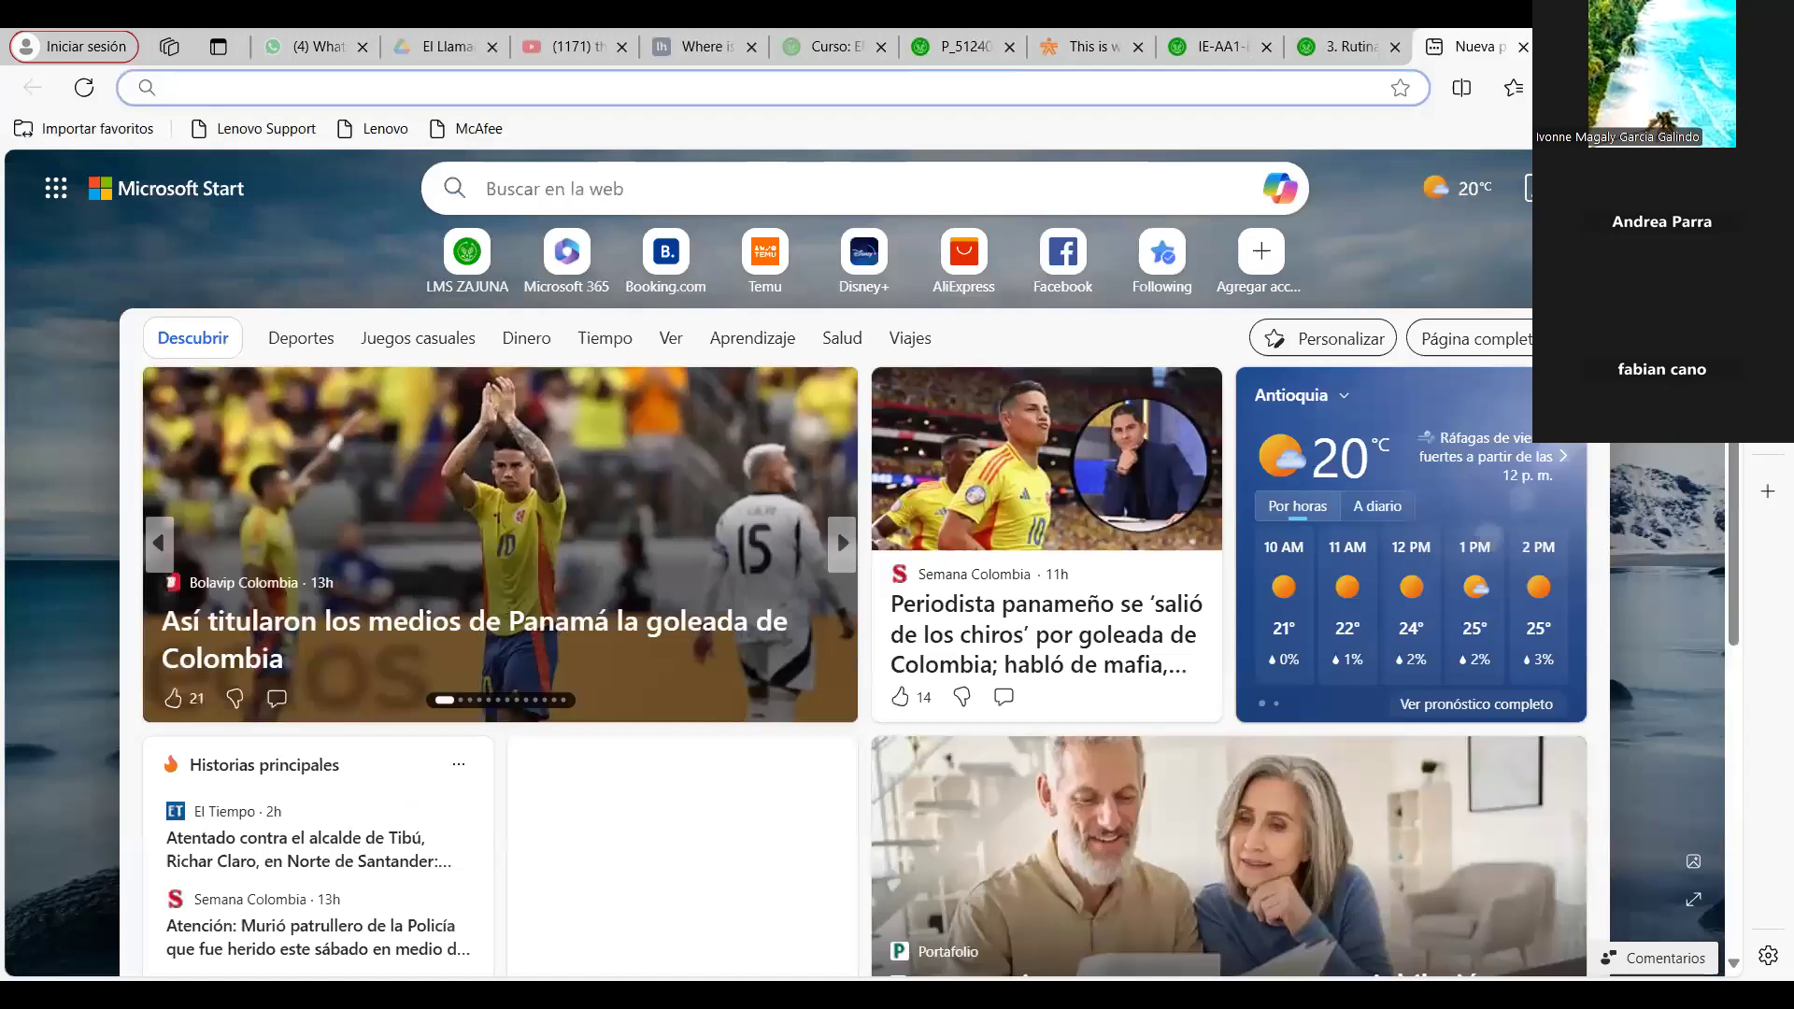
{"action": "type", "text": "DAILY ROUTINES"}
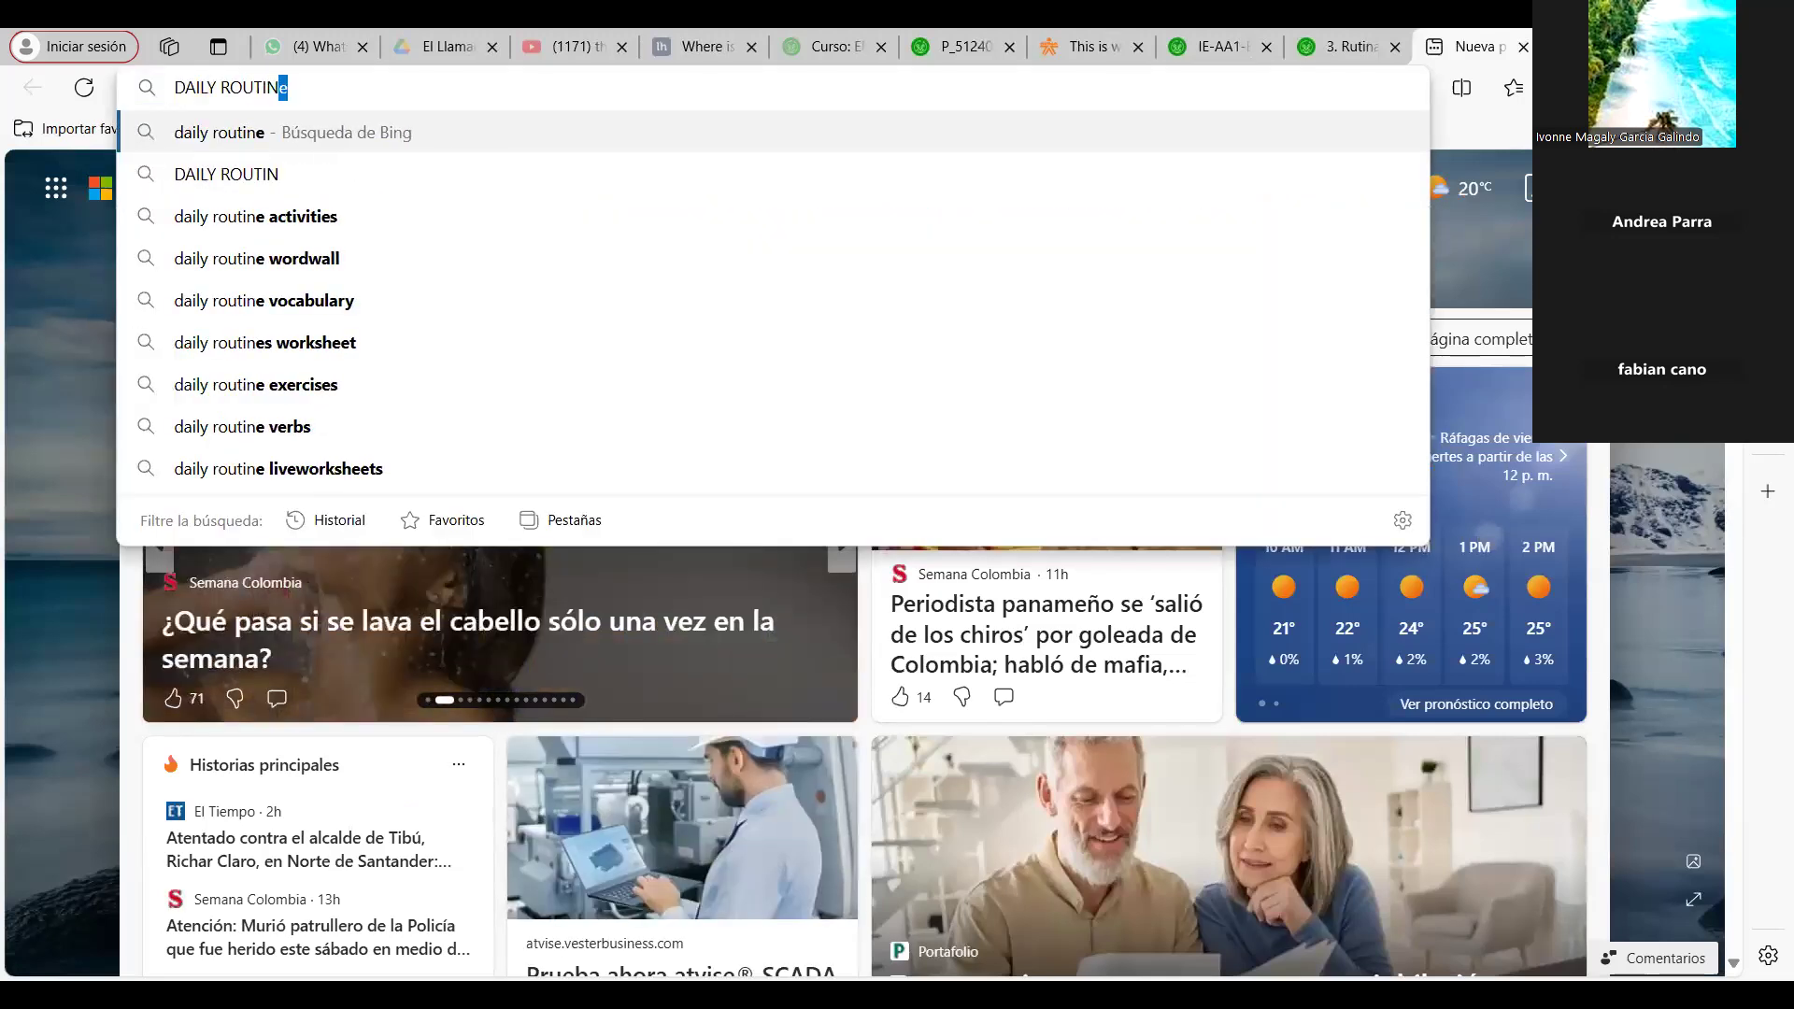
{"action": "key", "text": "Return"}
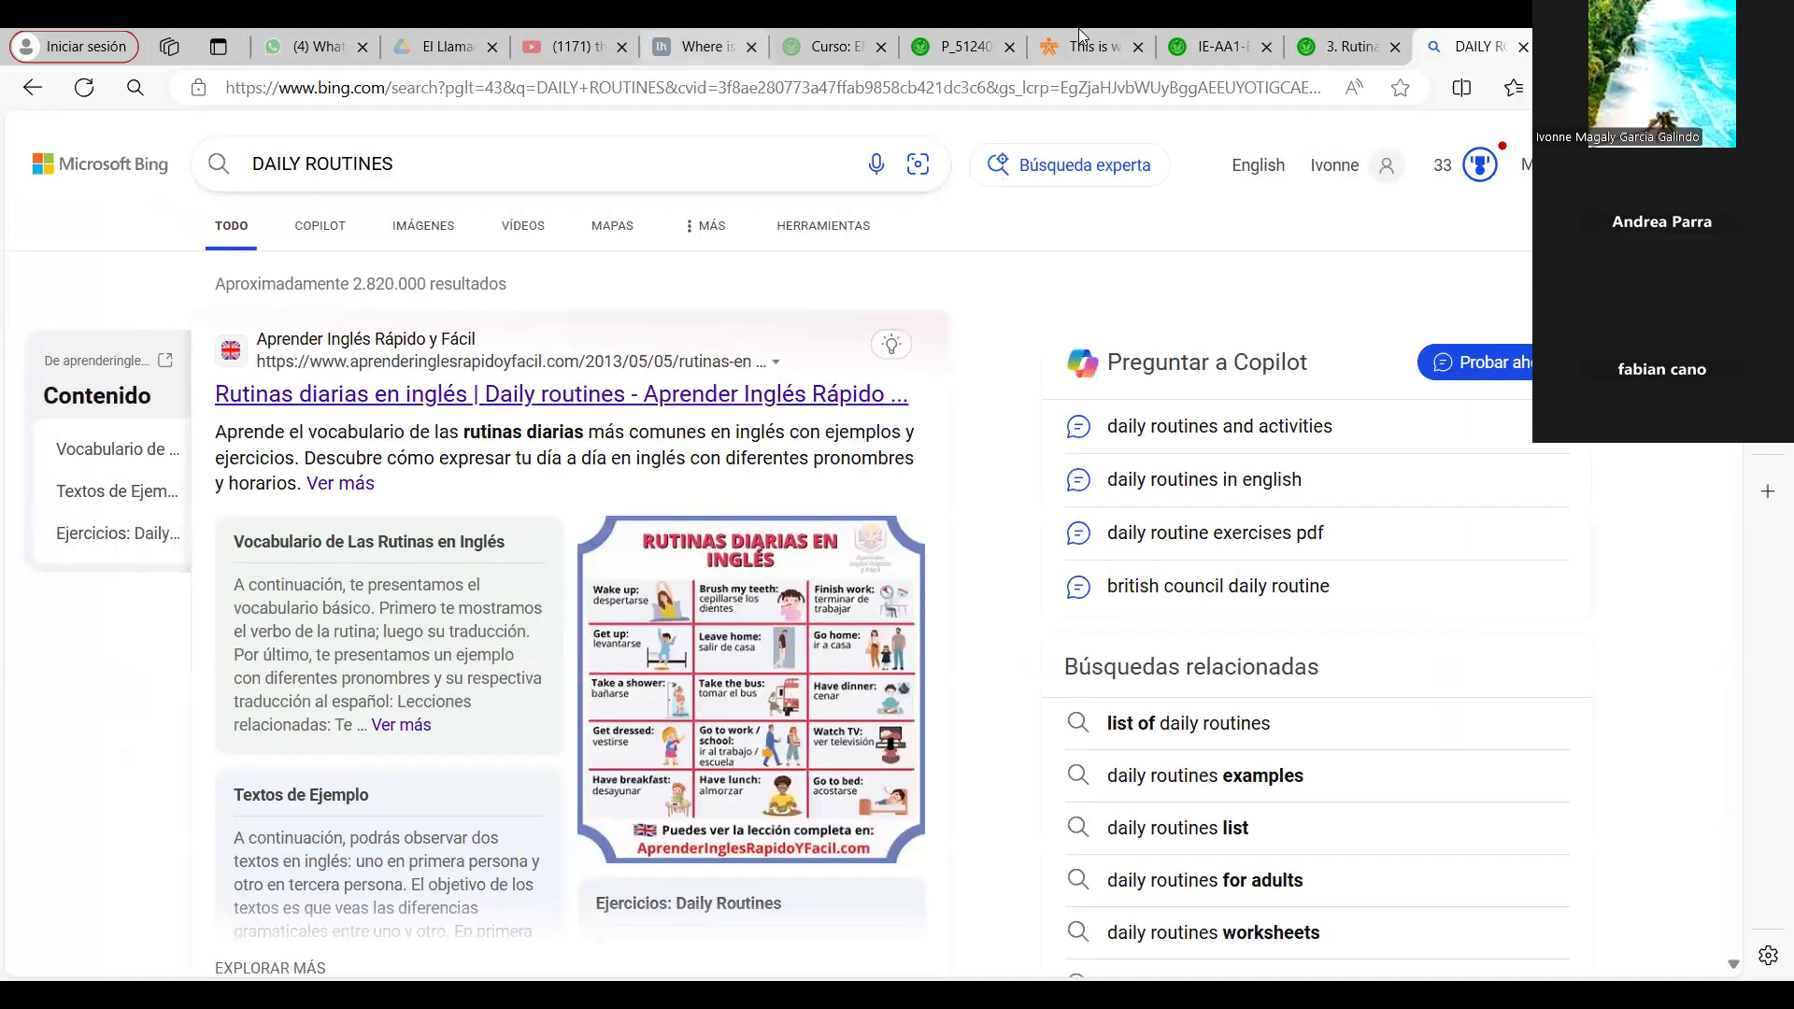
{"action": "type", "text": "LIS"}
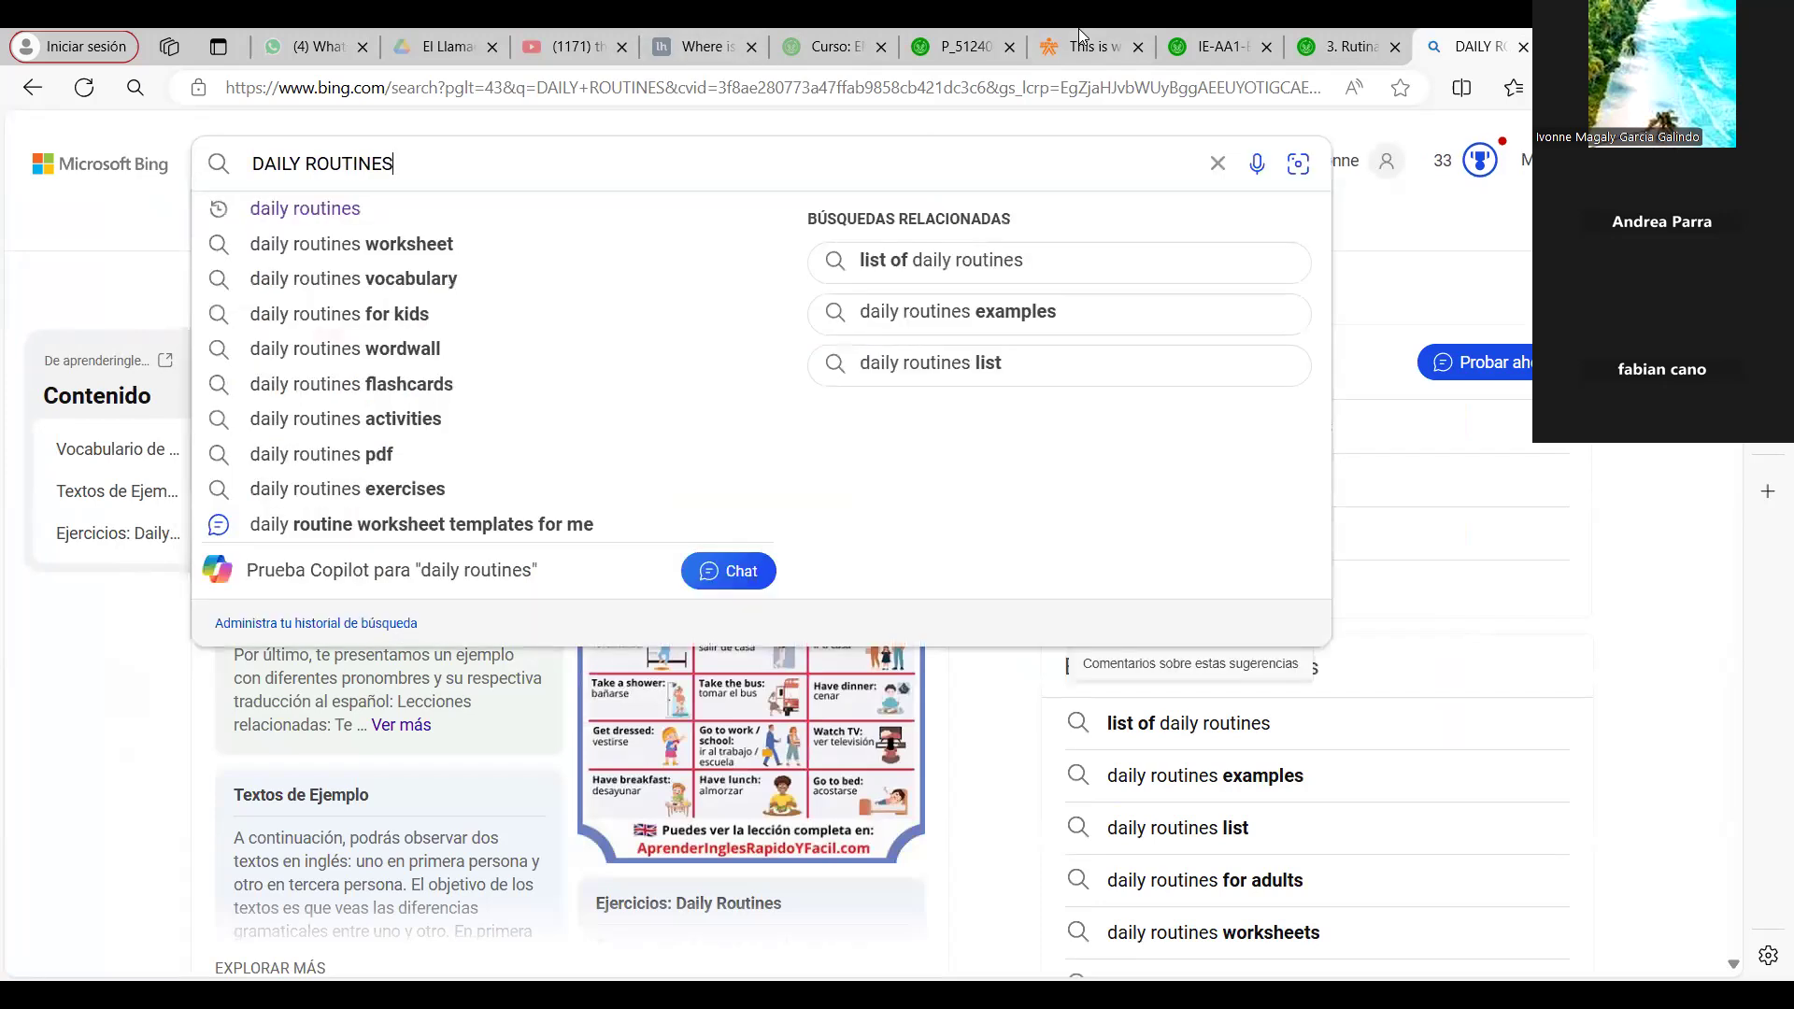
{"action": "type", "text": "T"}
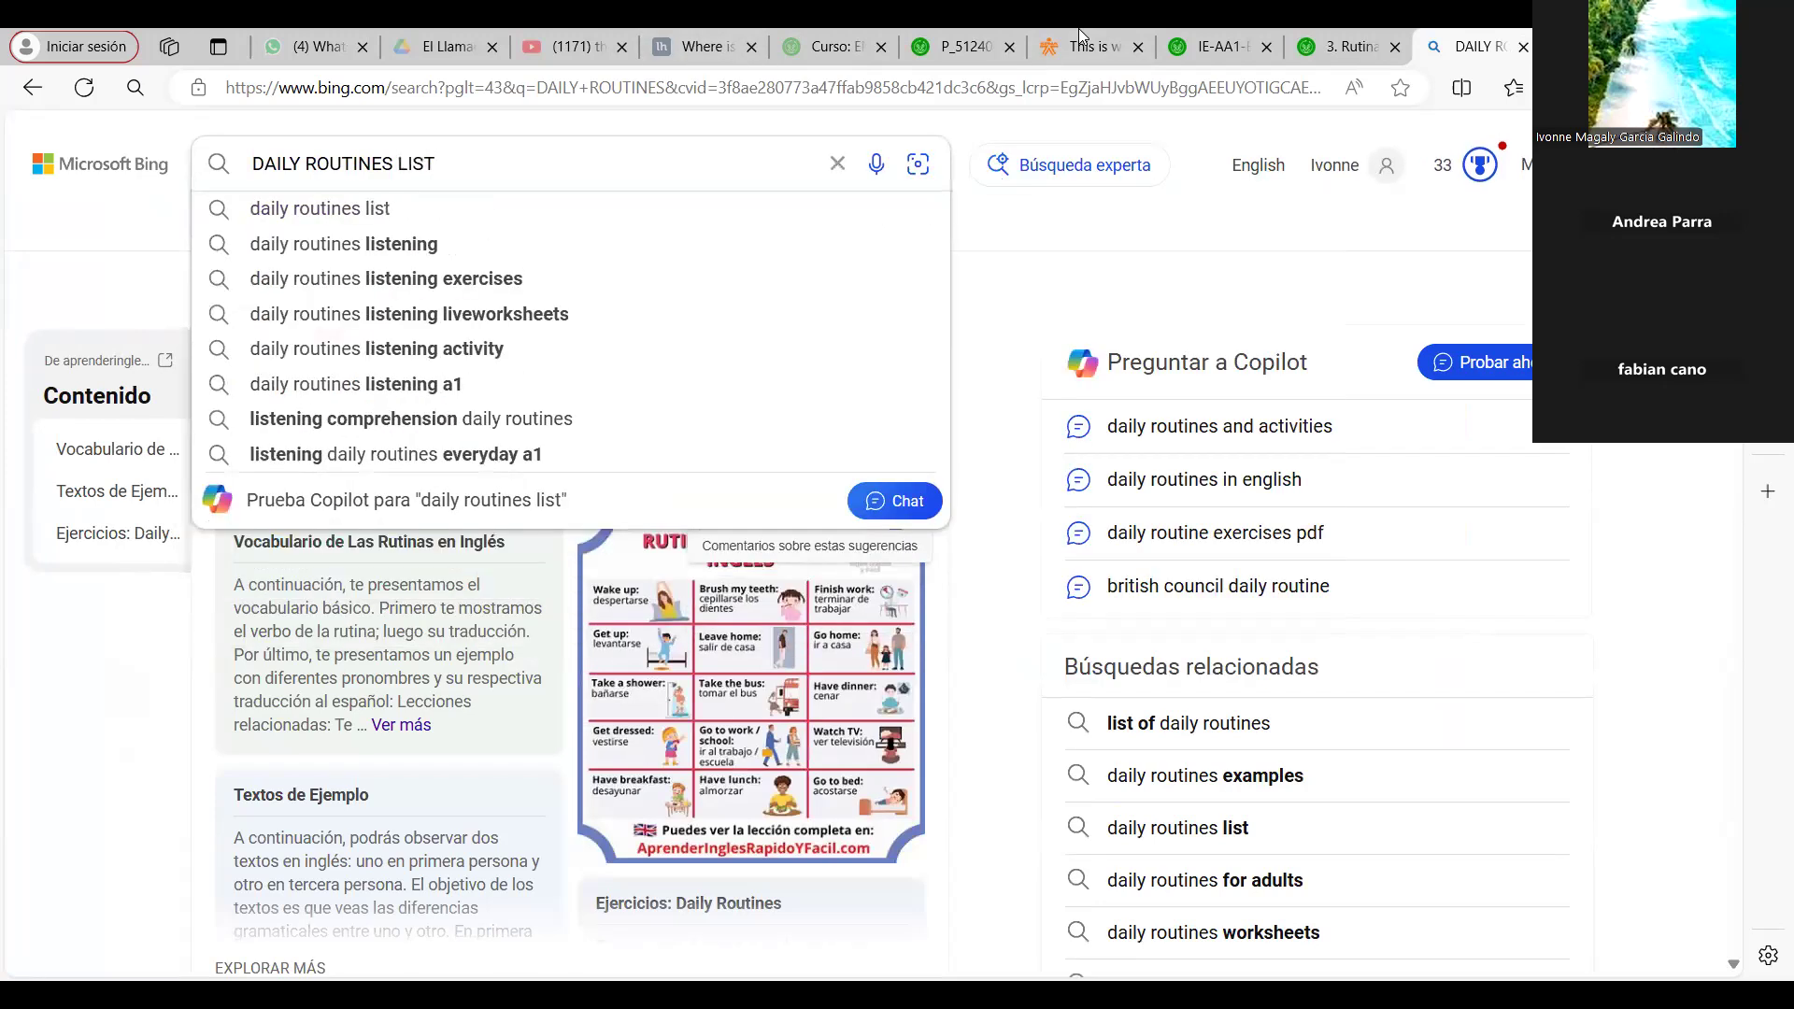
{"action": "key", "text": "Return"}
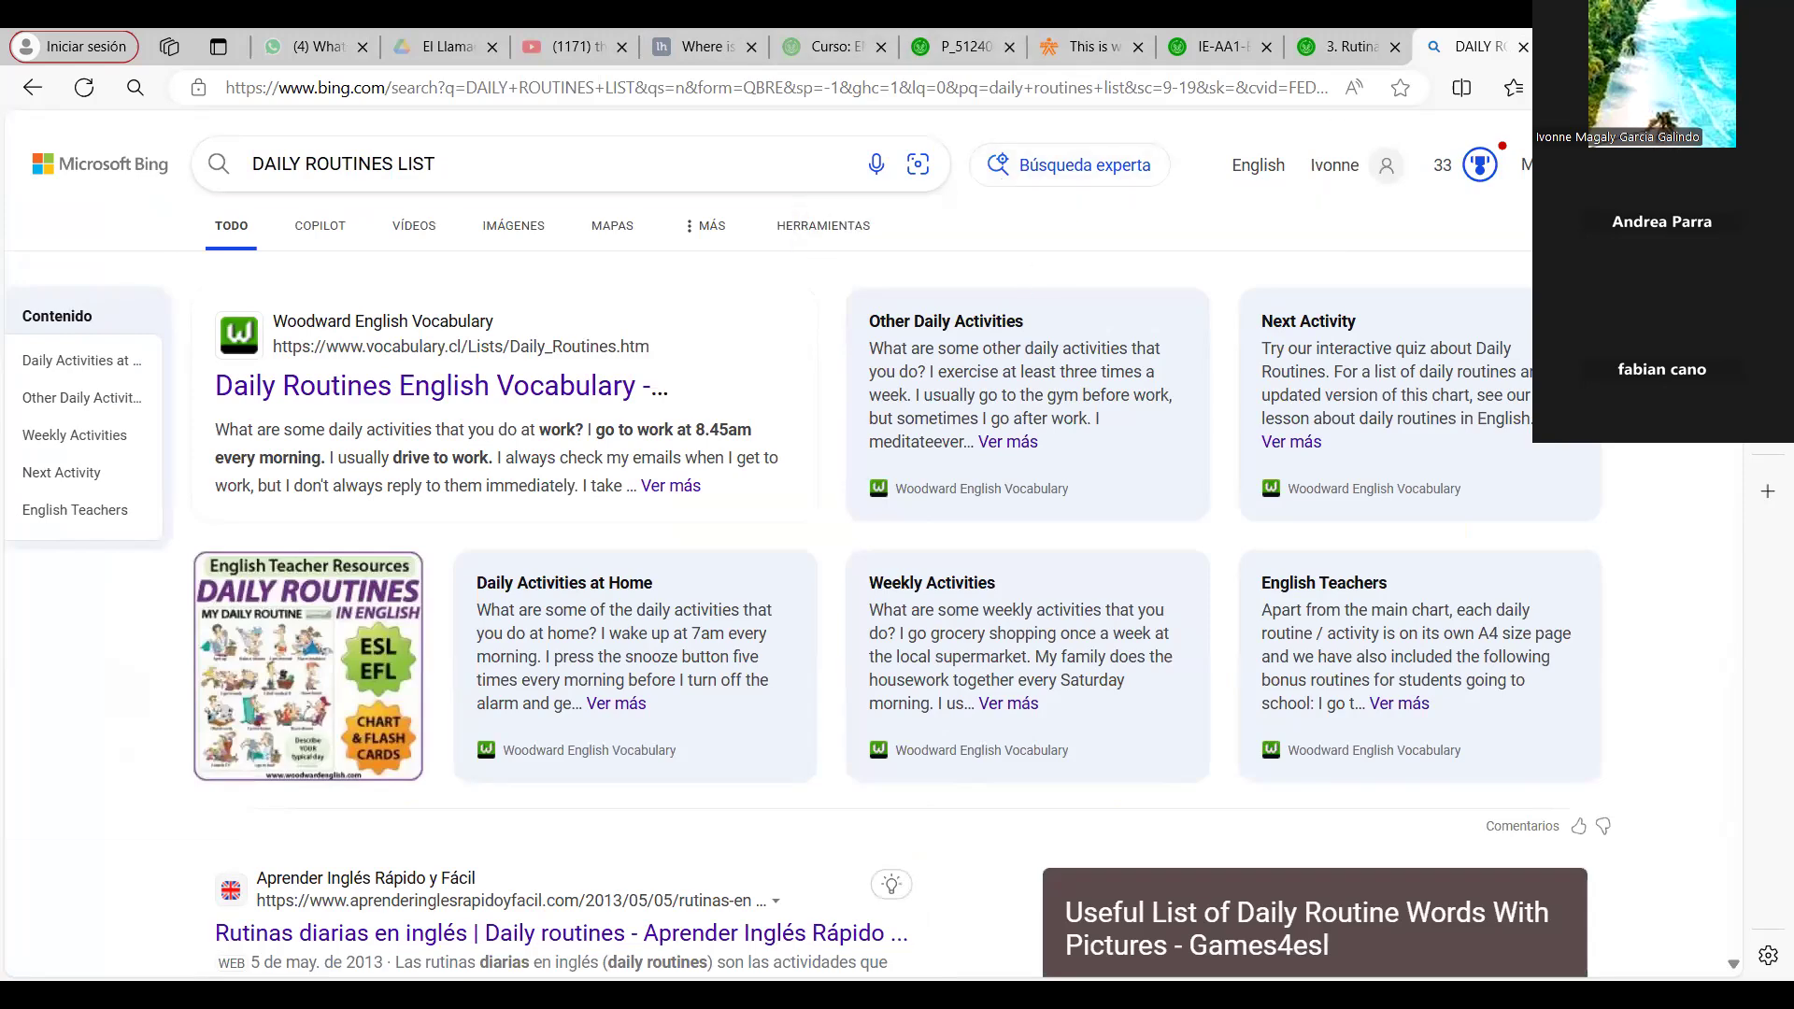
{"action": "scroll", "coordinate": [897, 561], "scroll_direction": "down", "scroll_amount": 5}
{"action": "scroll", "coordinate": [896, 560], "scroll_direction": "up", "scroll_amount": 5}
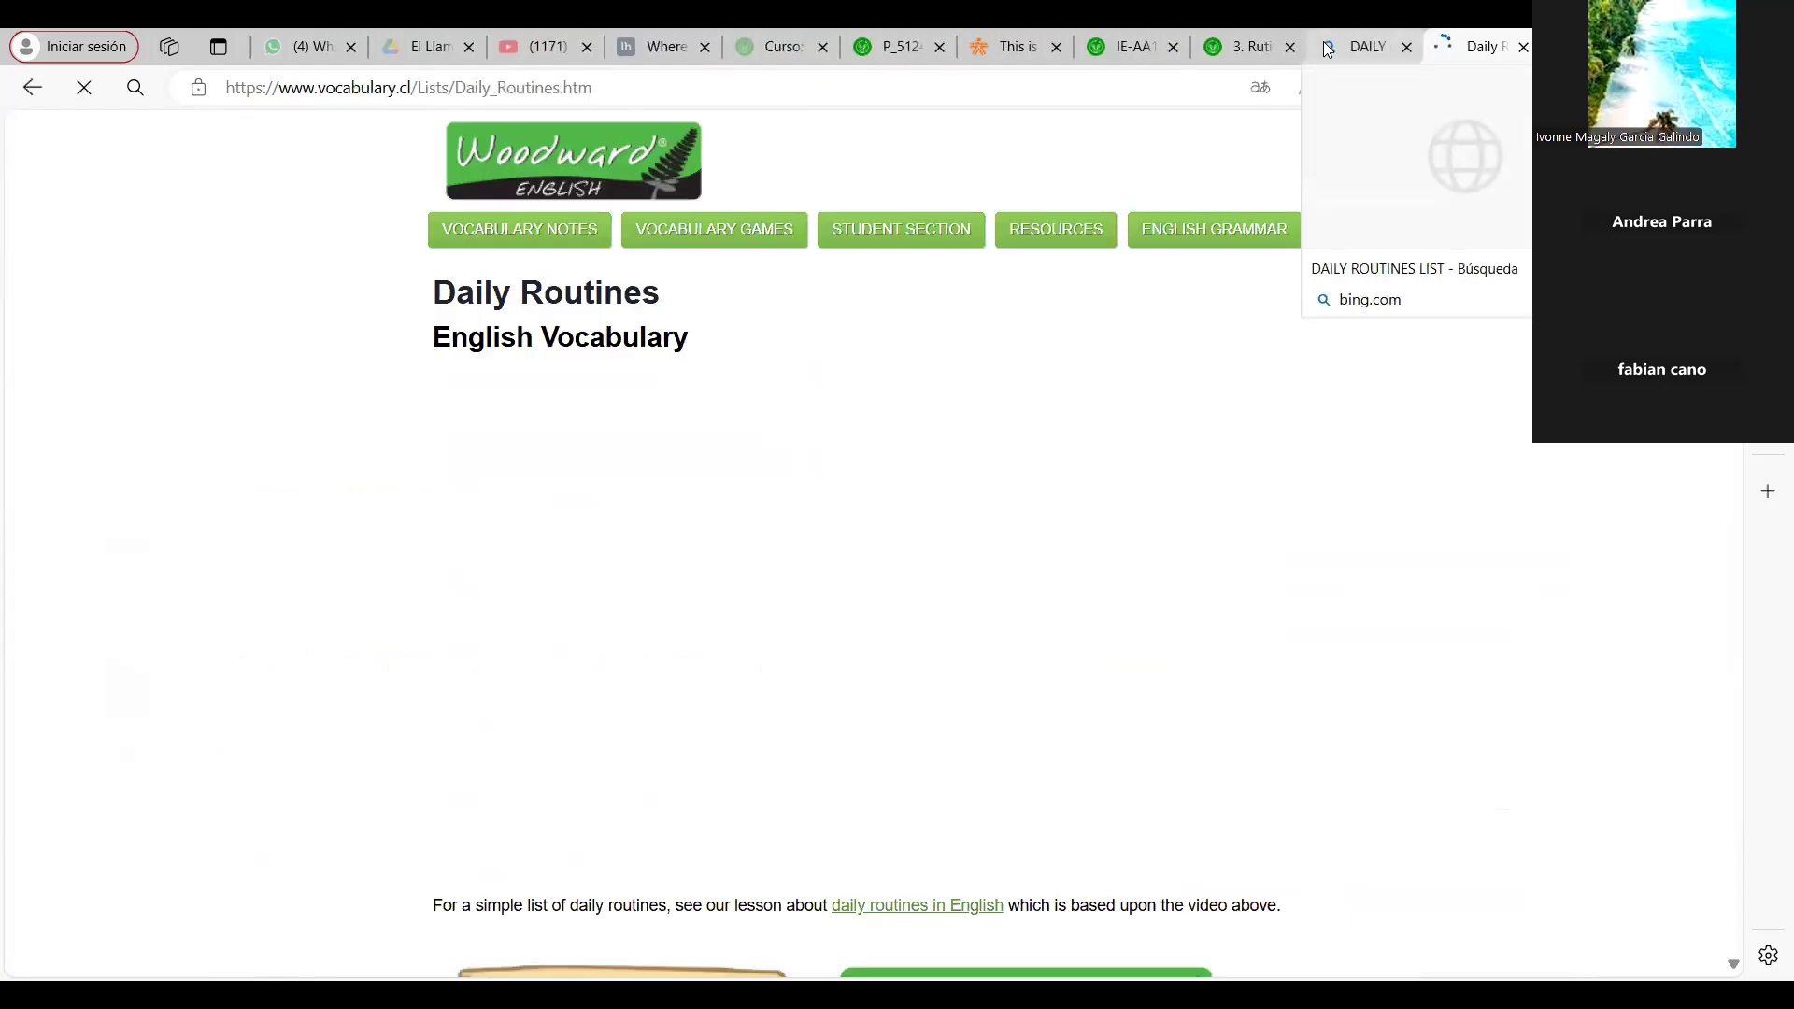
Open the Woodward English Daily Routines page and the Spanish routines lesson, then return to the Bing results
{"action": "left_click", "coordinate": [1325, 46]}
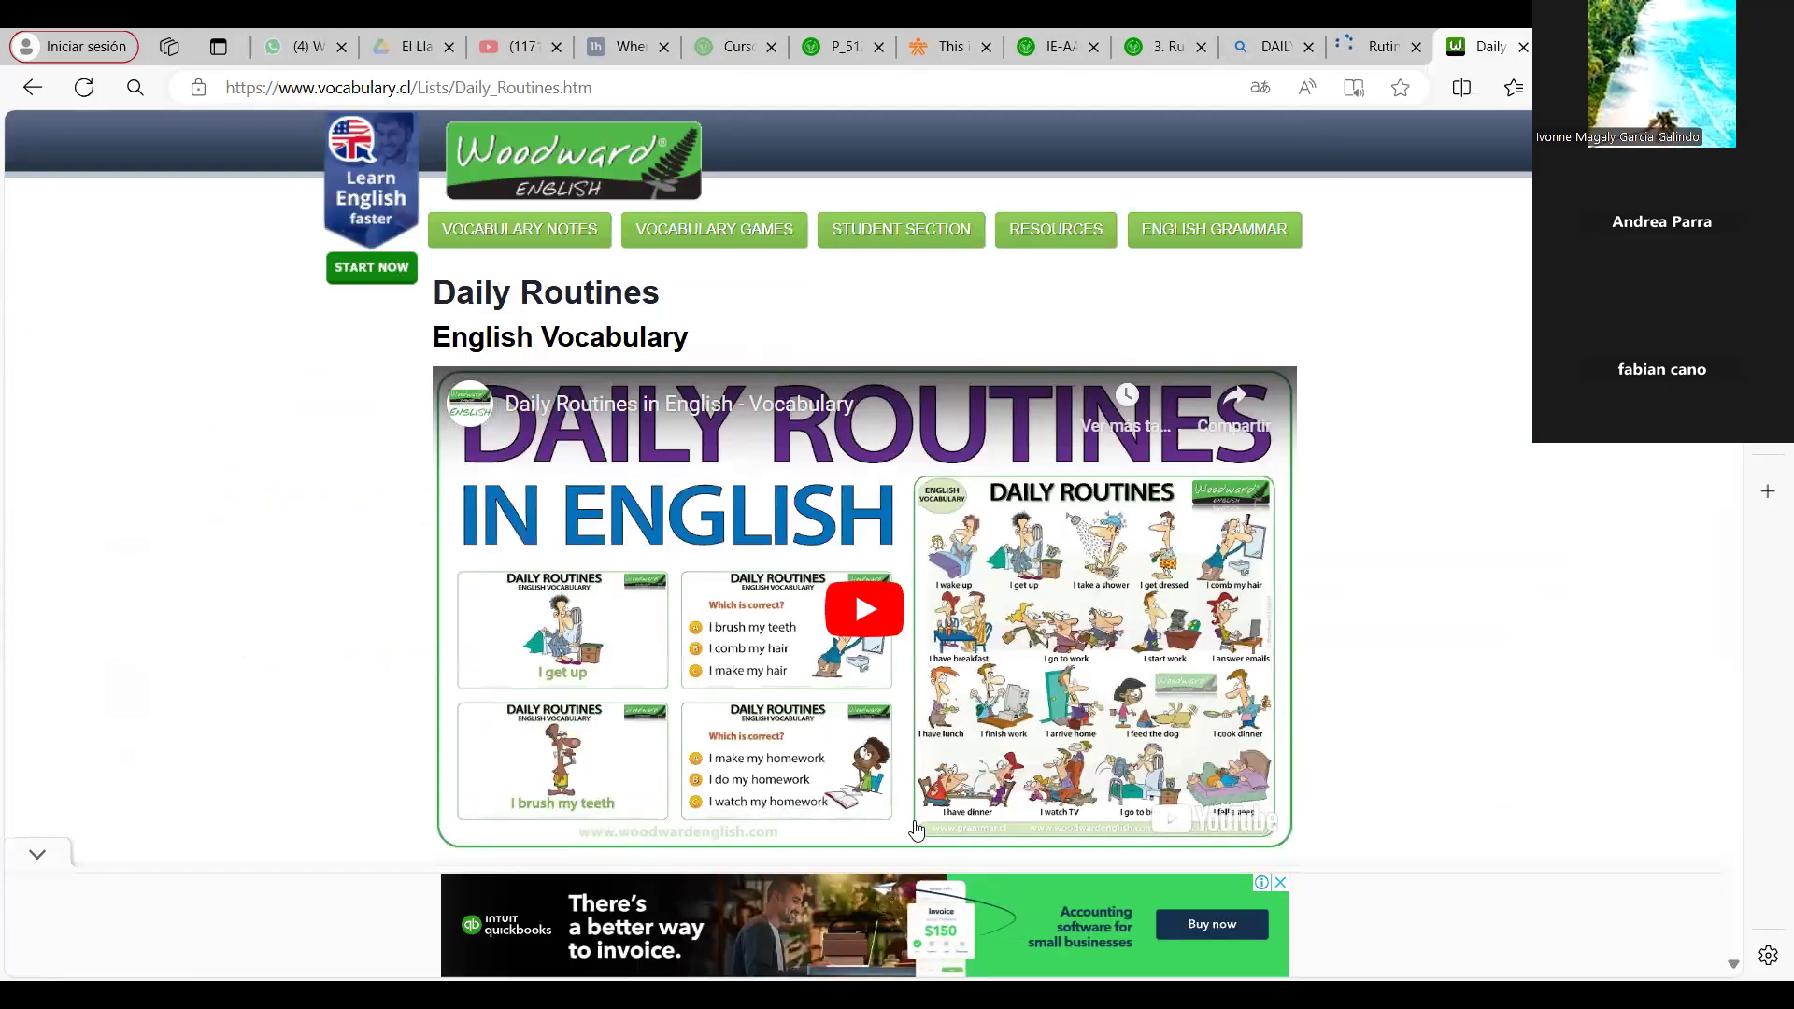
{"action": "left_click", "coordinate": [1366, 61]}
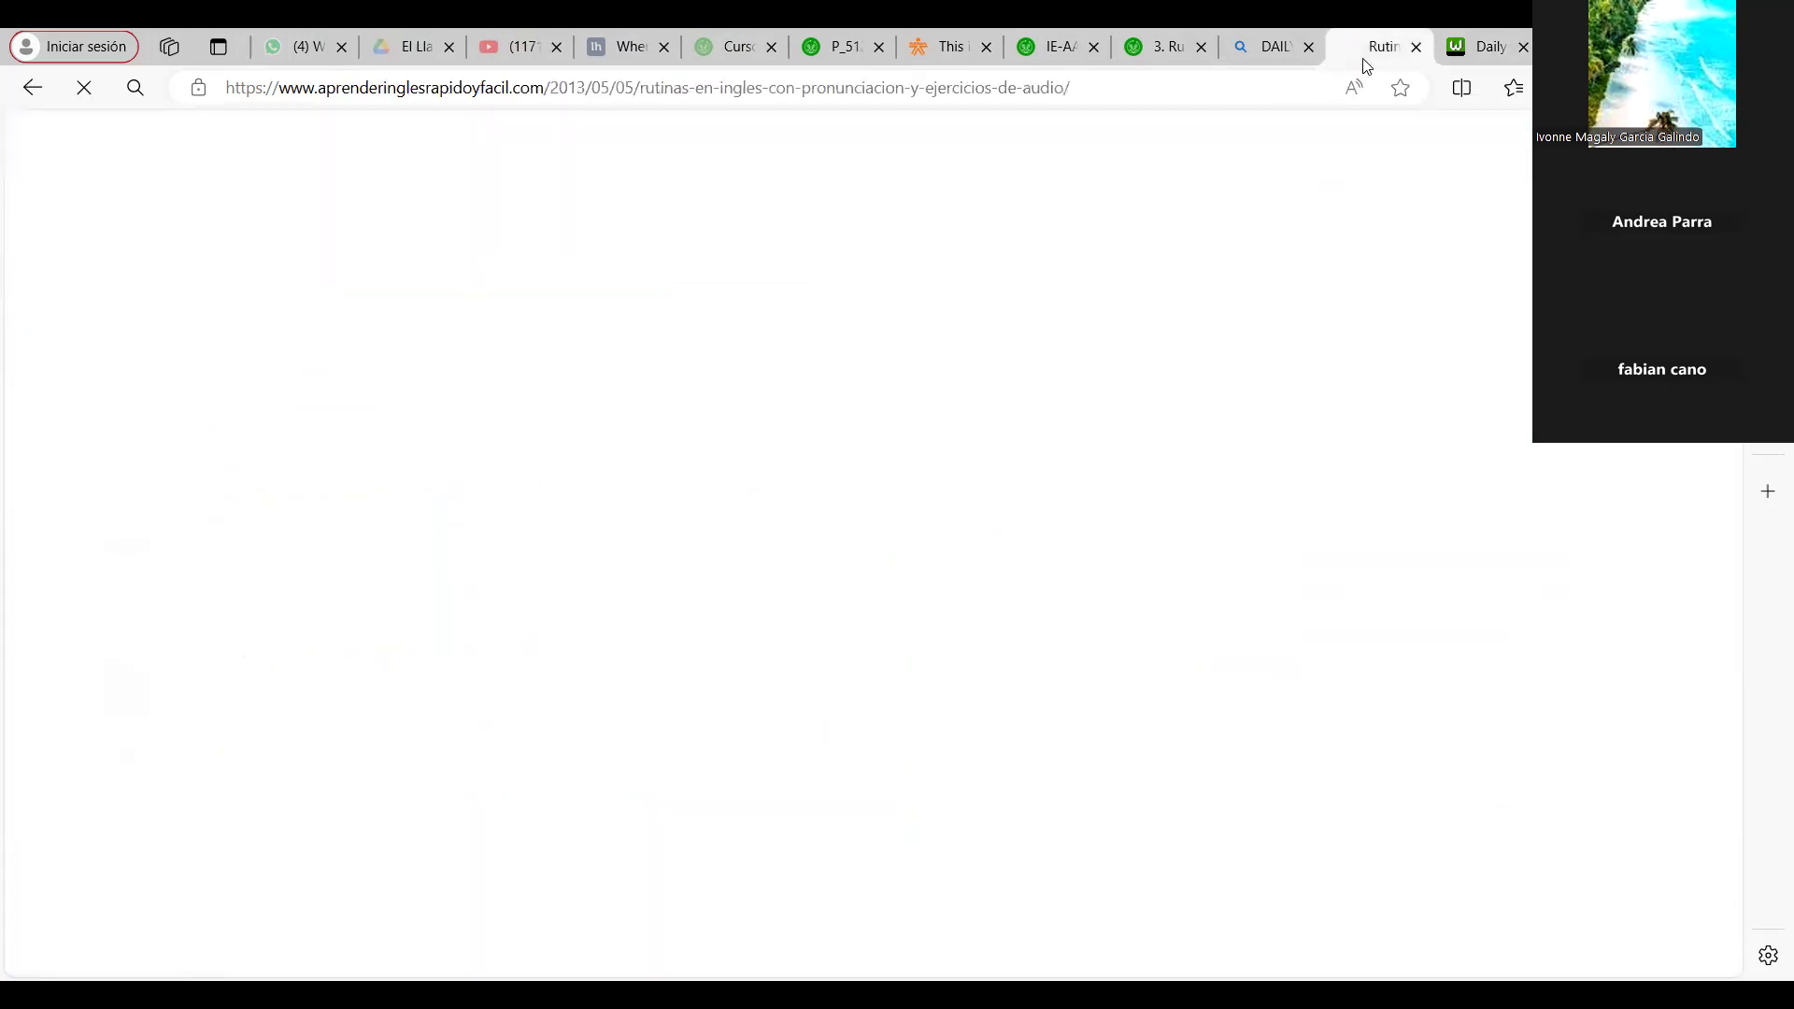
{"action": "left_click", "coordinate": [1254, 41]}
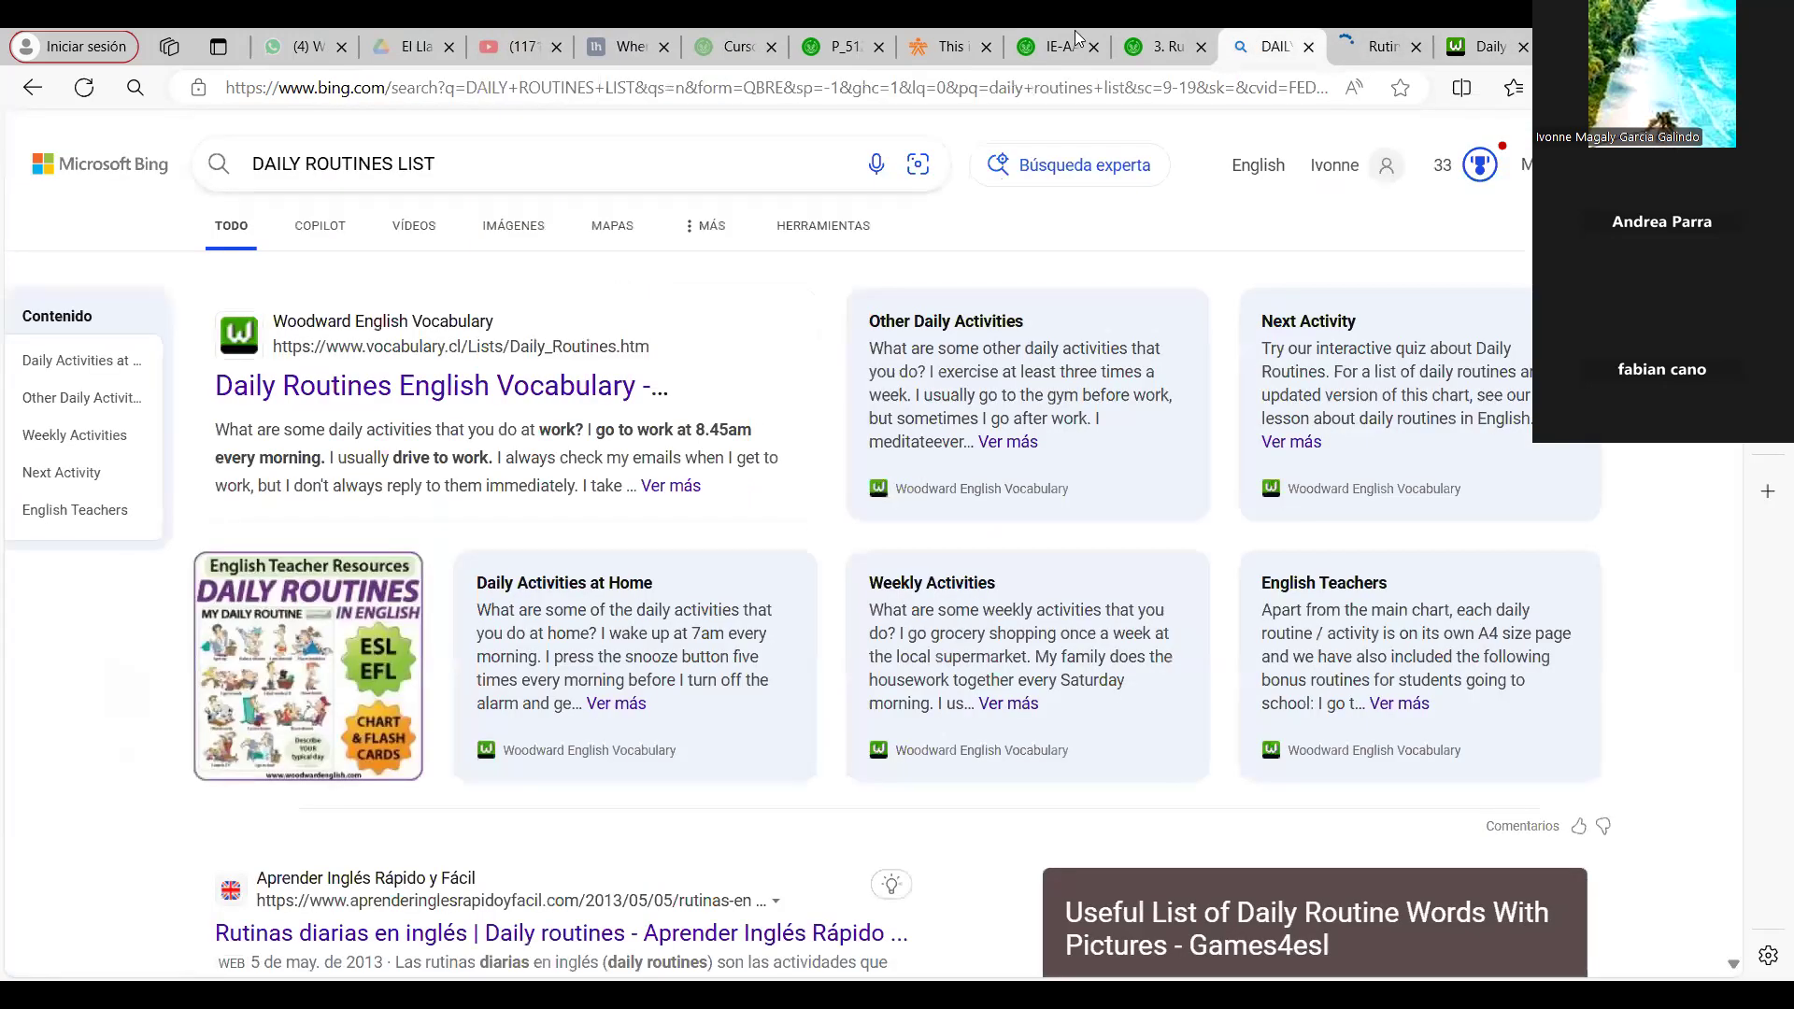
Switch to the '3. Rutina personal' PDF and scroll to its 'Aspectos a tener en cuenta' guidelines
{"action": "left_click", "coordinate": [942, 42]}
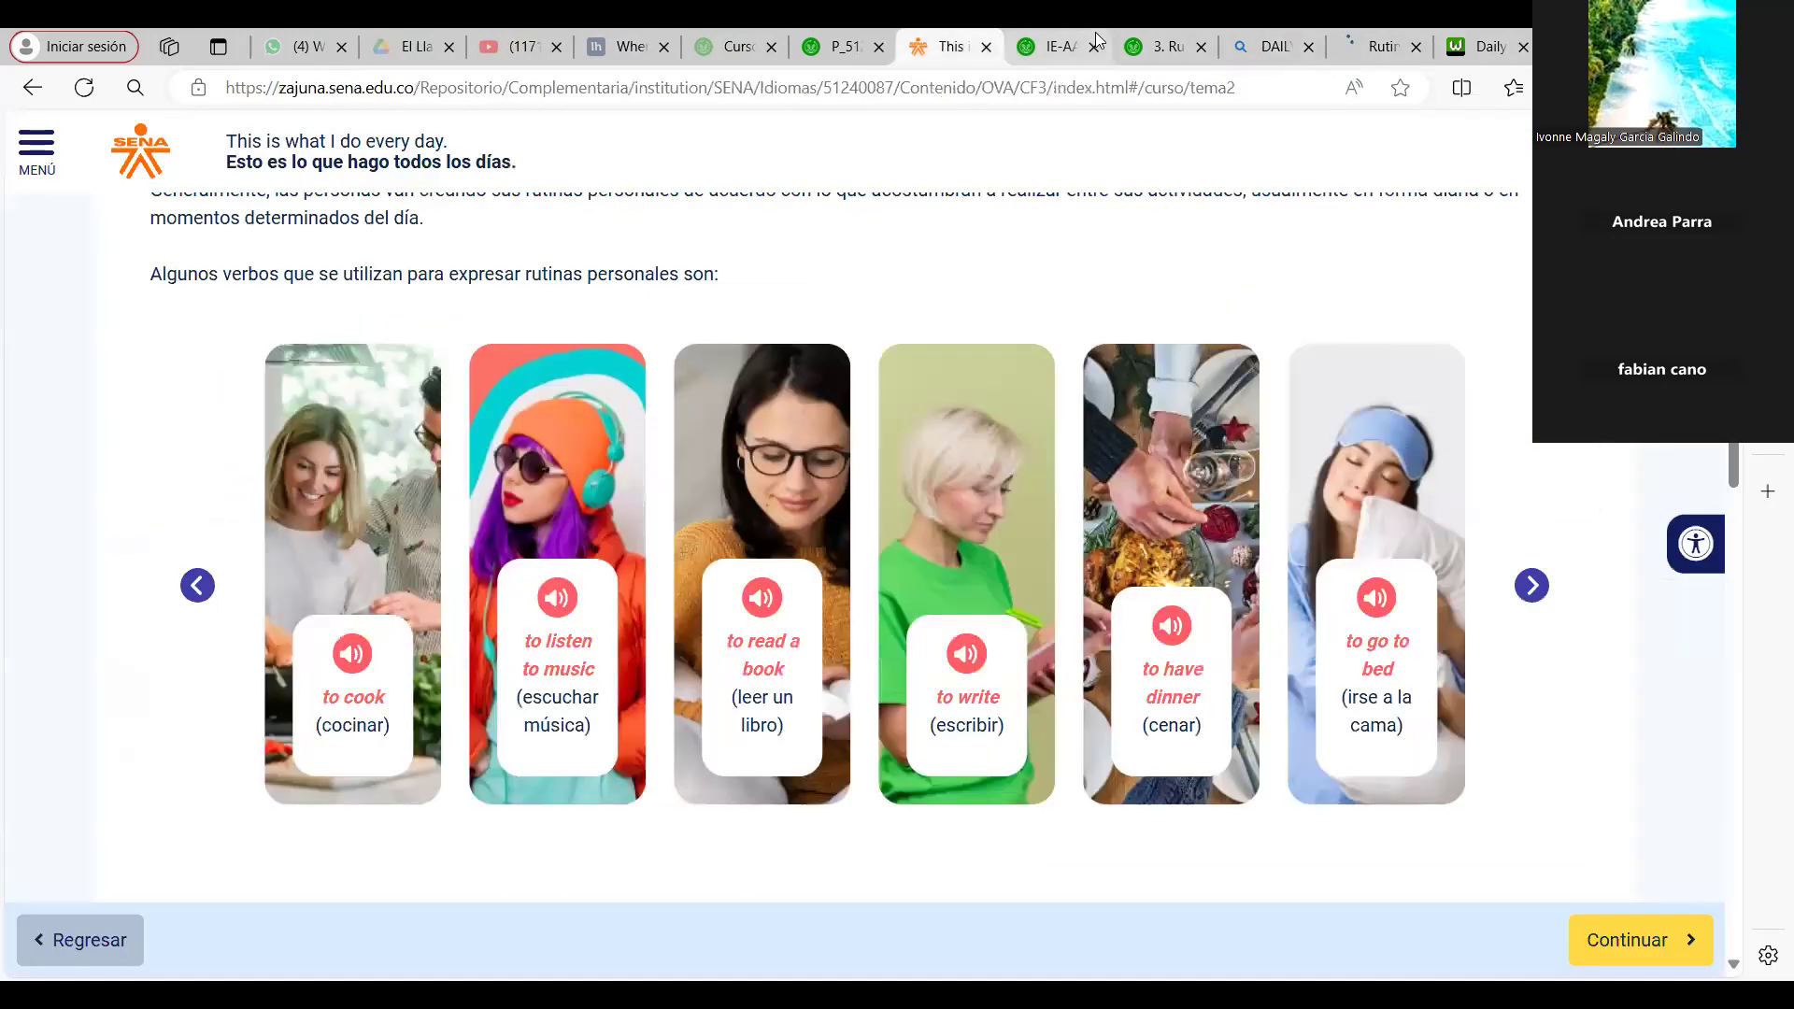
{"action": "left_click", "coordinate": [1177, 47]}
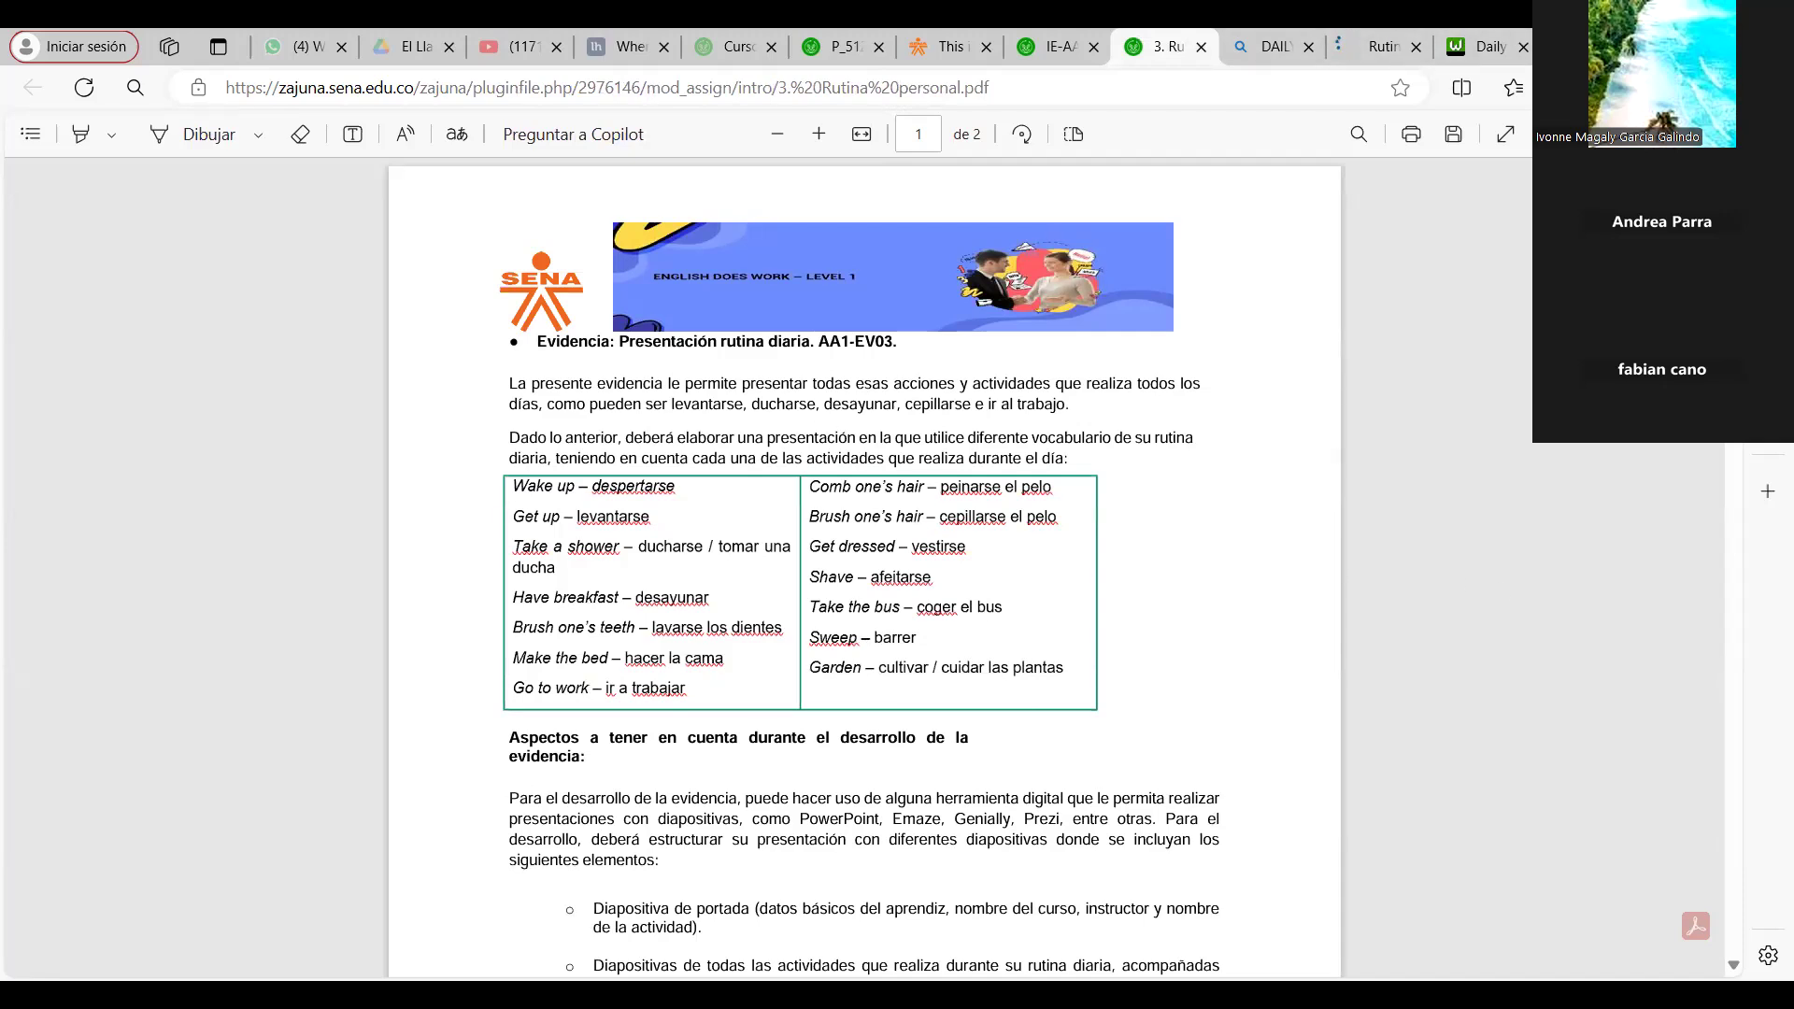
{"action": "scroll", "coordinate": [906, 336], "scroll_direction": "down", "scroll_amount": 3}
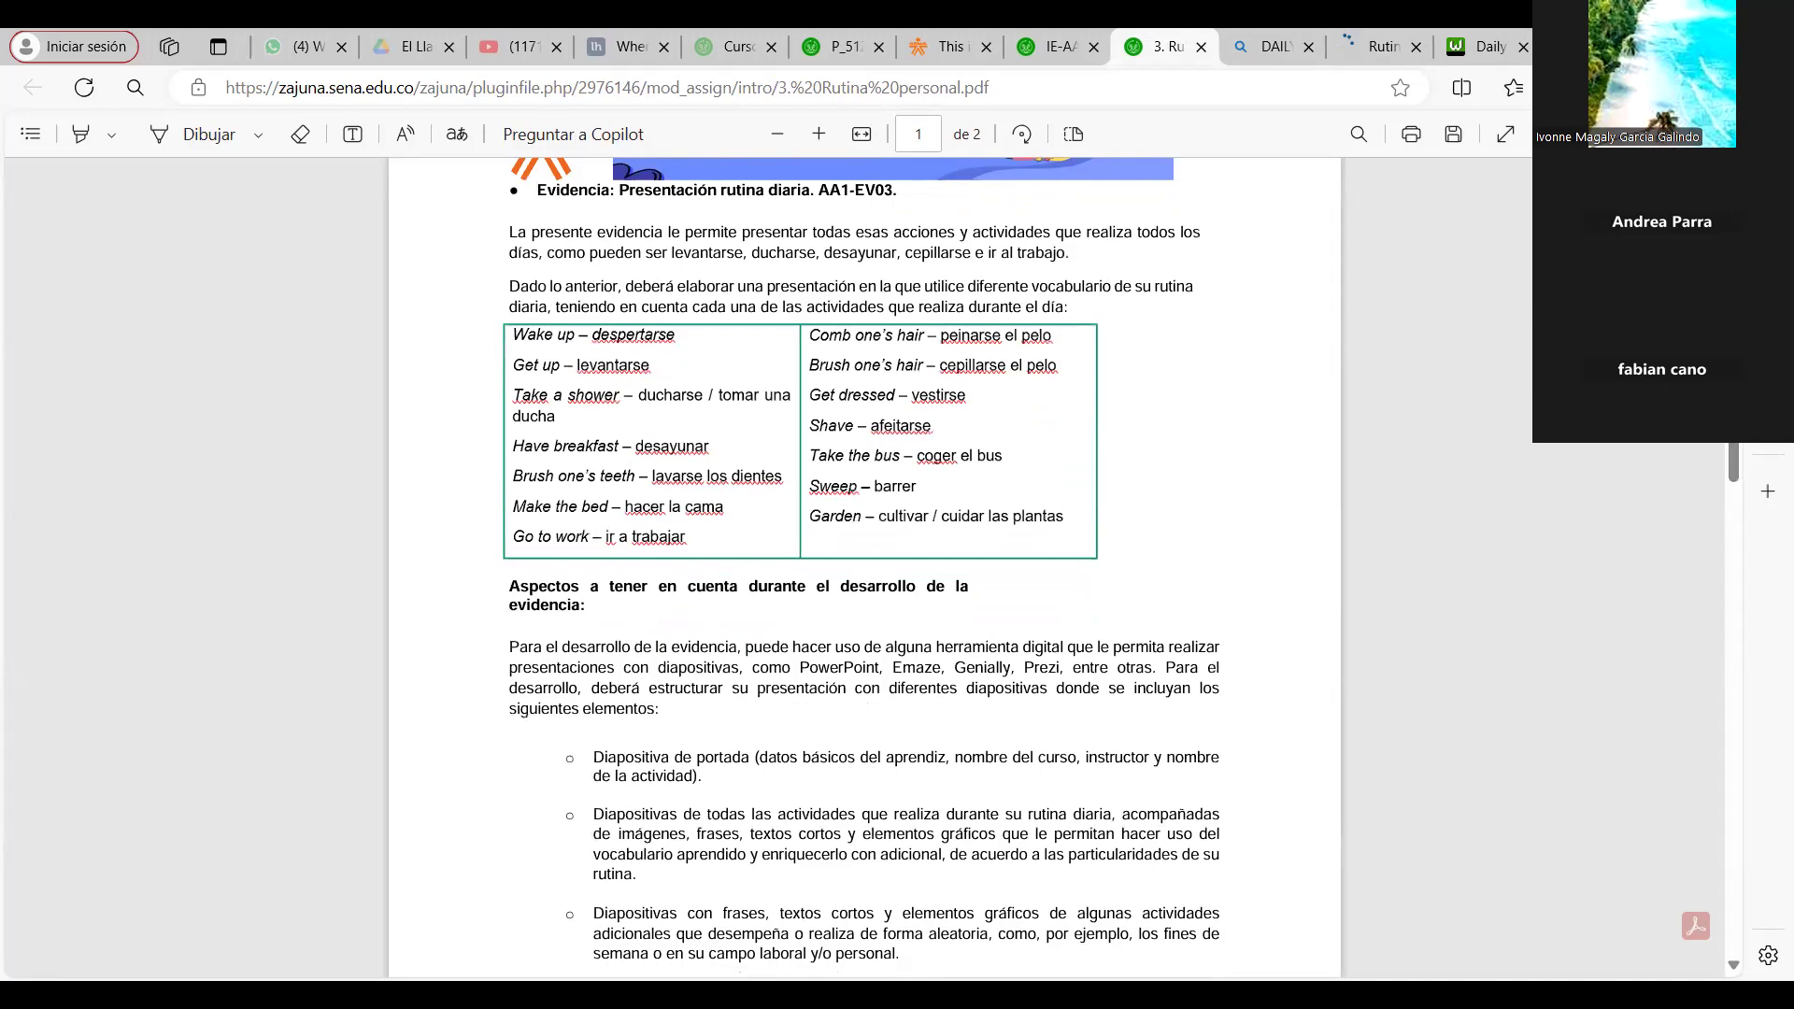
{"action": "scroll", "coordinate": [865, 565], "scroll_direction": "down", "scroll_amount": 3}
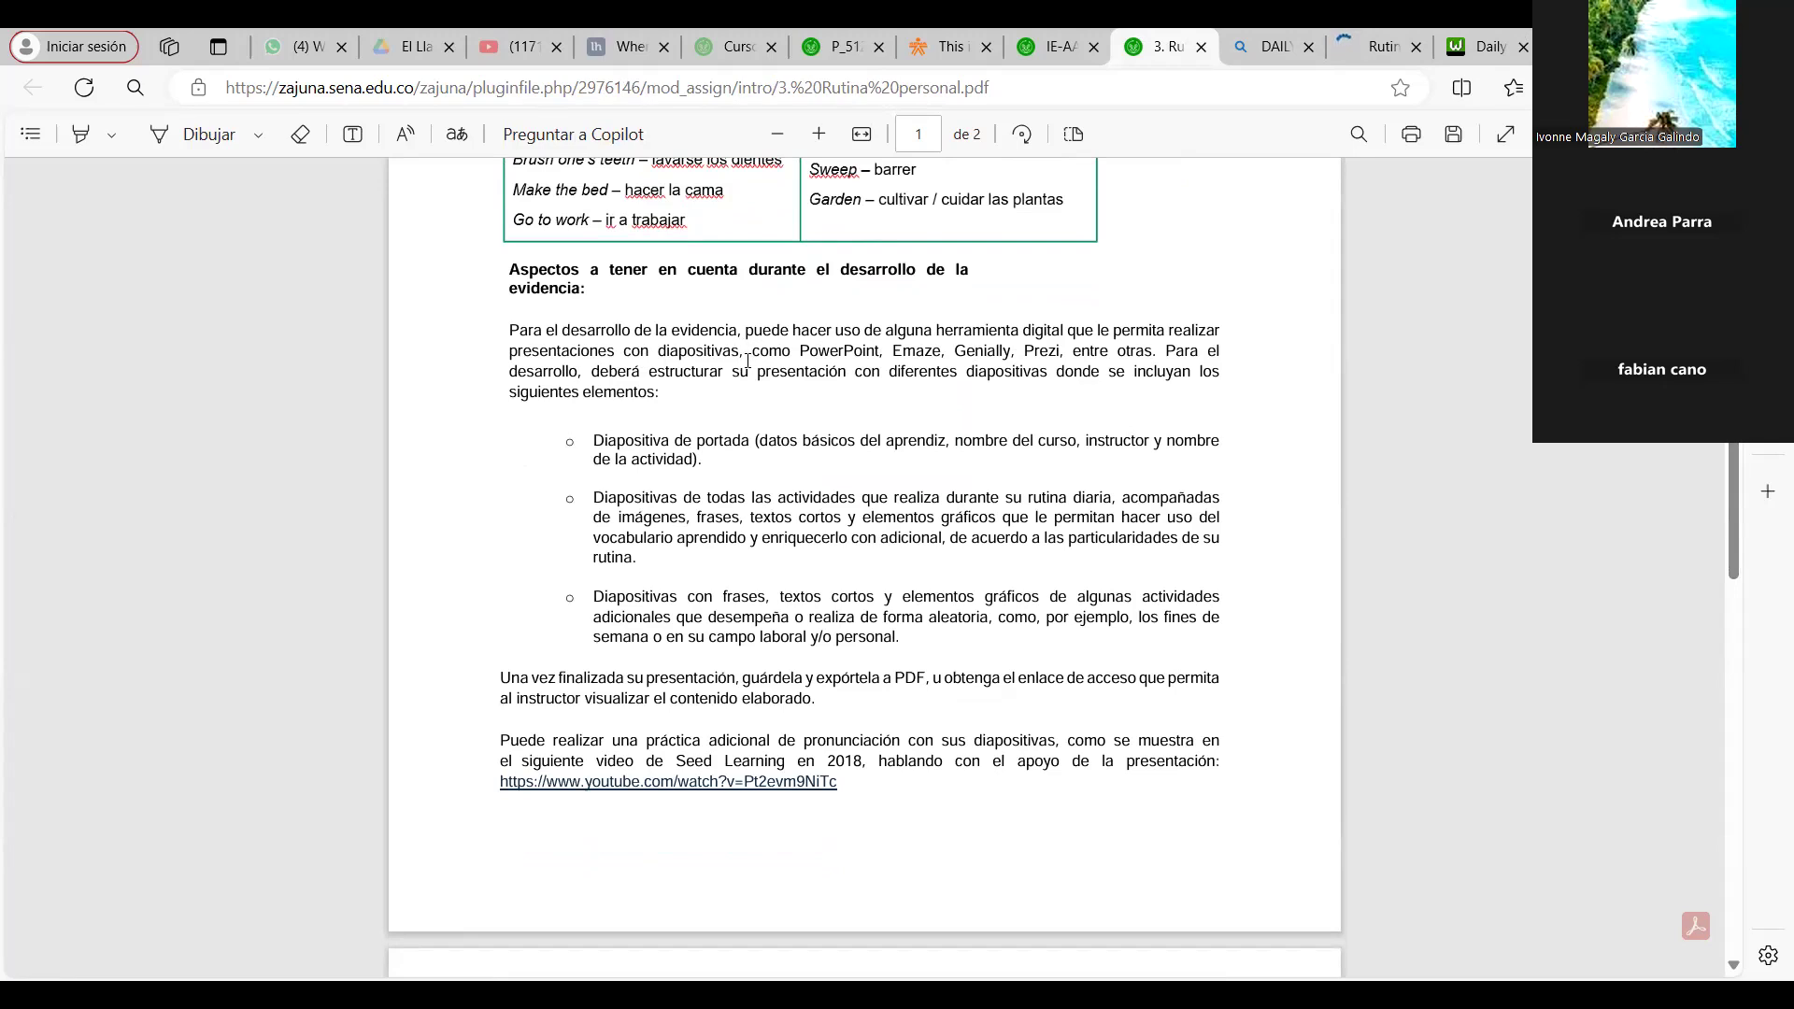
Highlight the evidence guidelines' opening sentence and the cover slide bullet with its parenthesised details
{"action": "left_click_drag", "start_coordinate": [747, 359], "coordinate": [617, 330]}
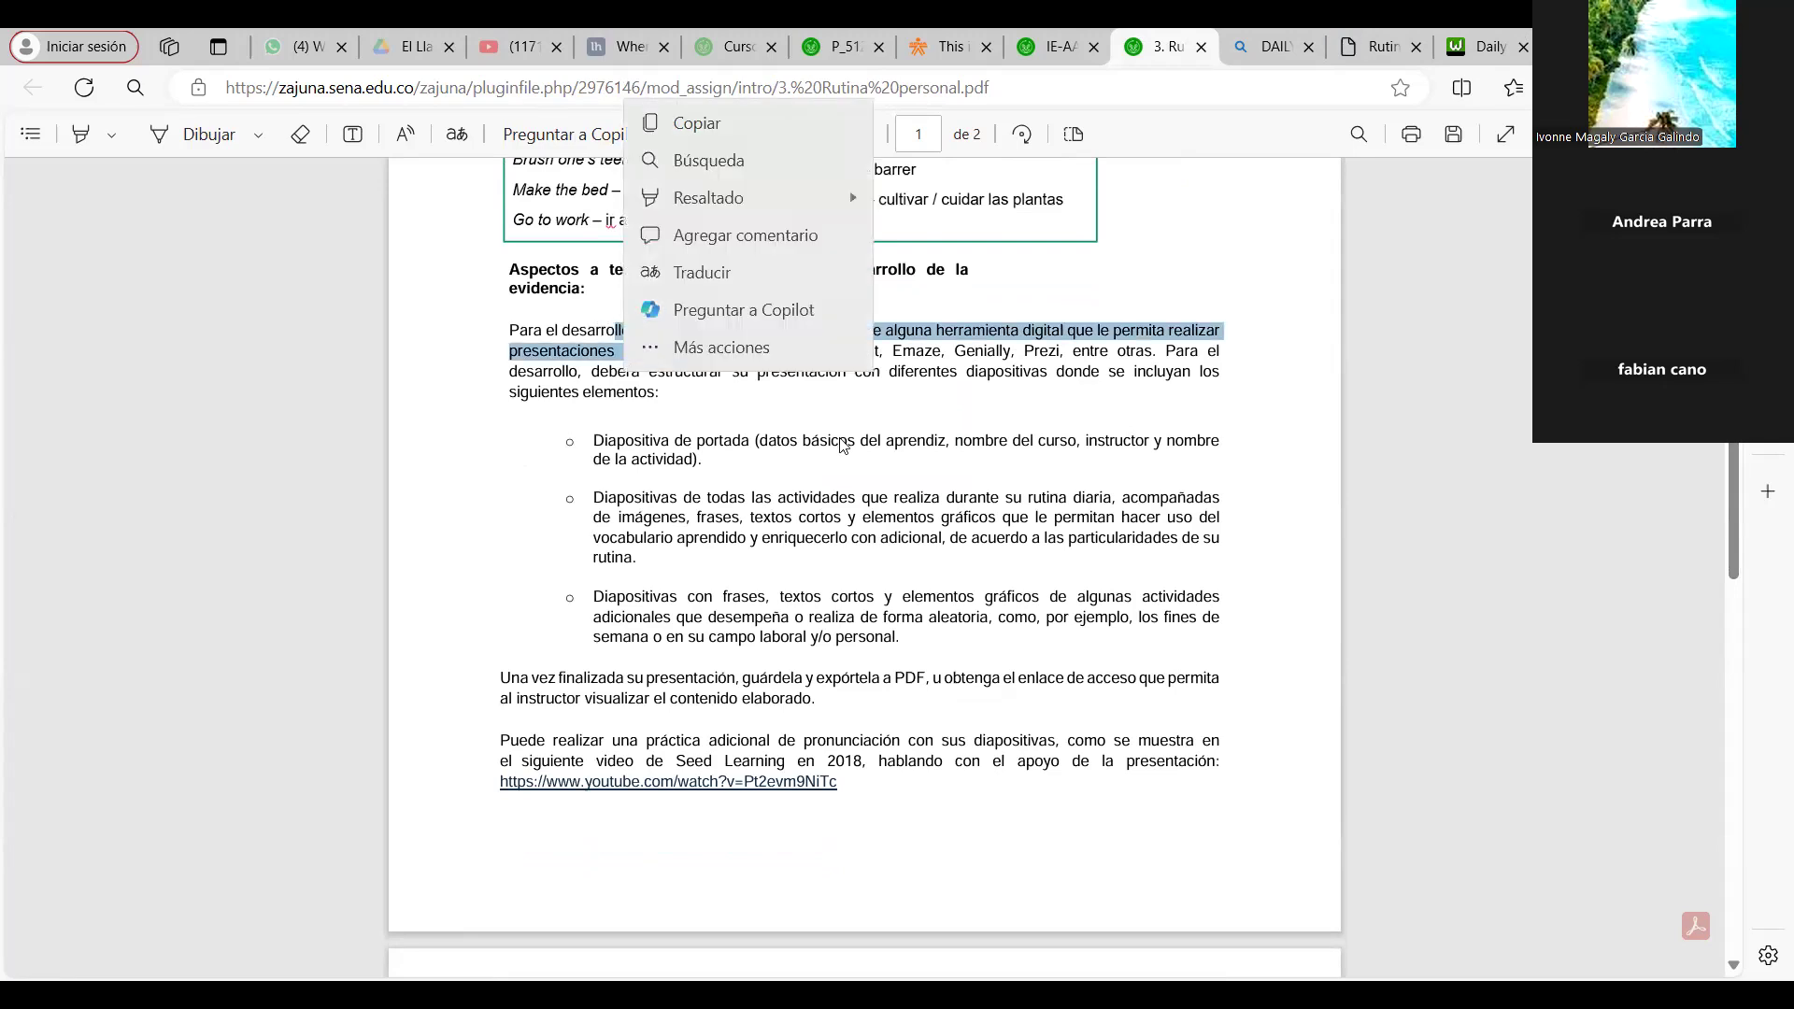
{"action": "left_click", "coordinate": [878, 362]}
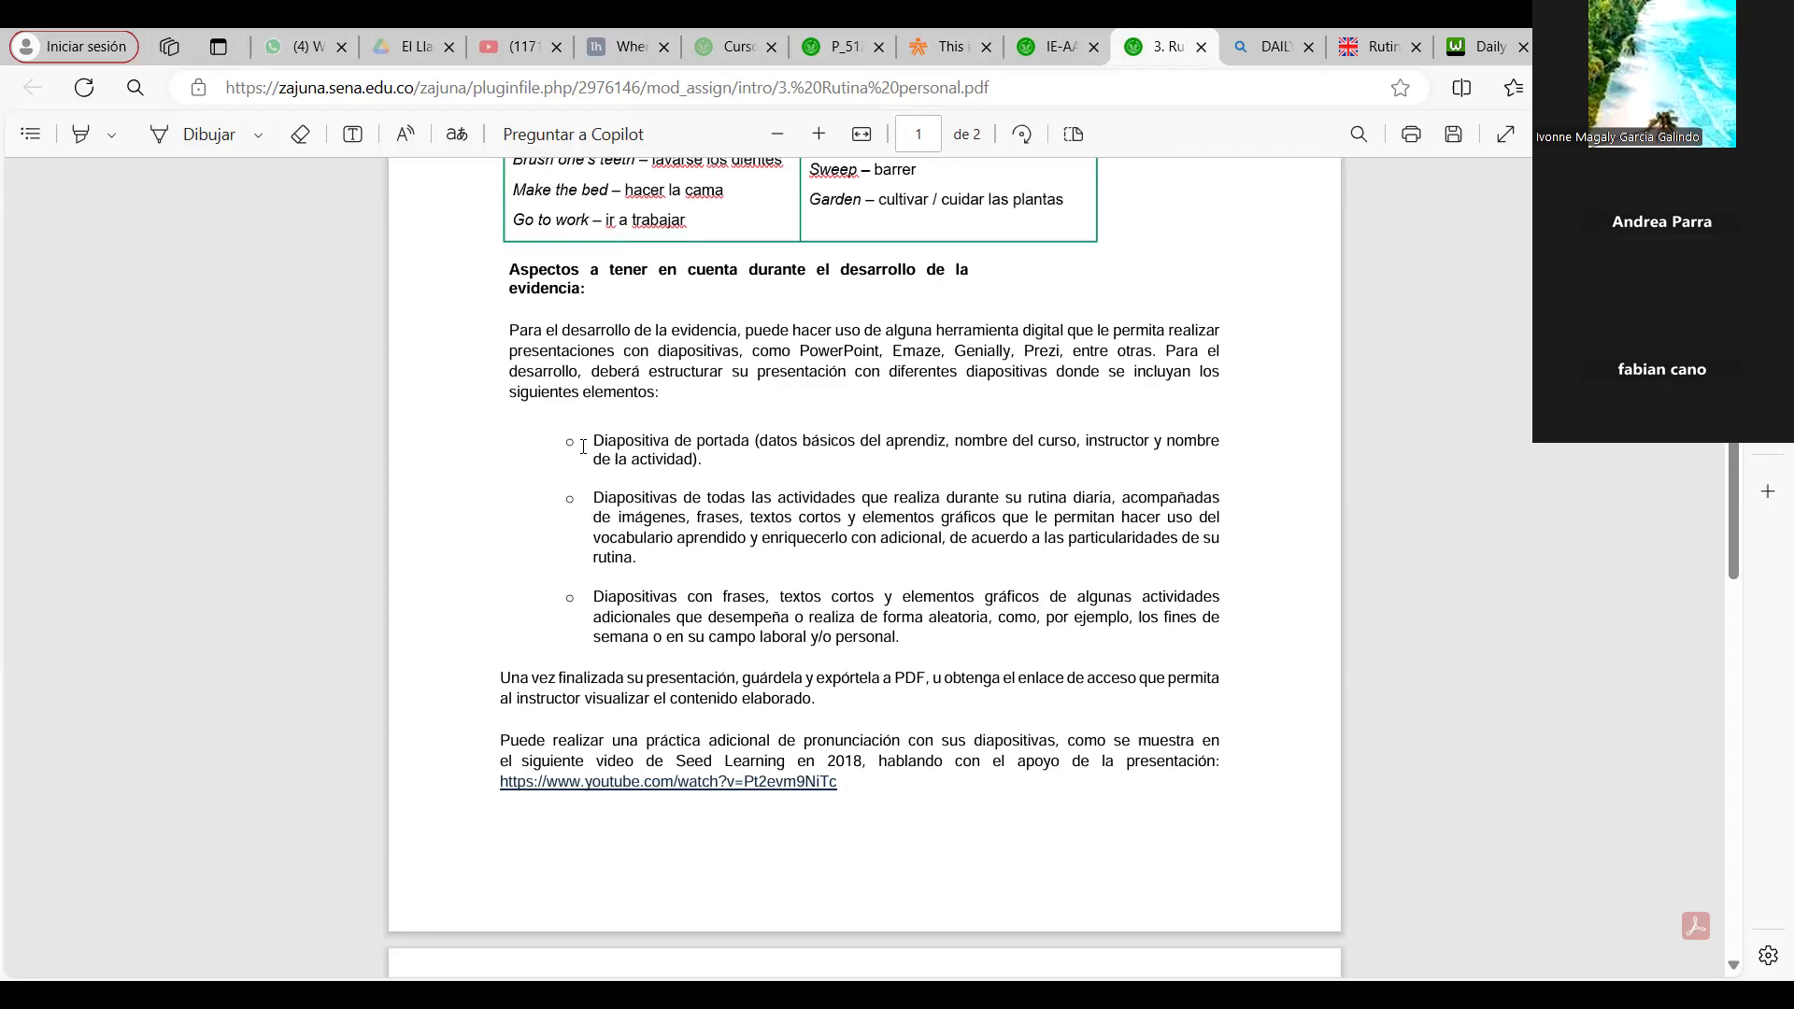
{"action": "left_click_drag", "start_coordinate": [575, 441], "coordinate": [762, 442]}
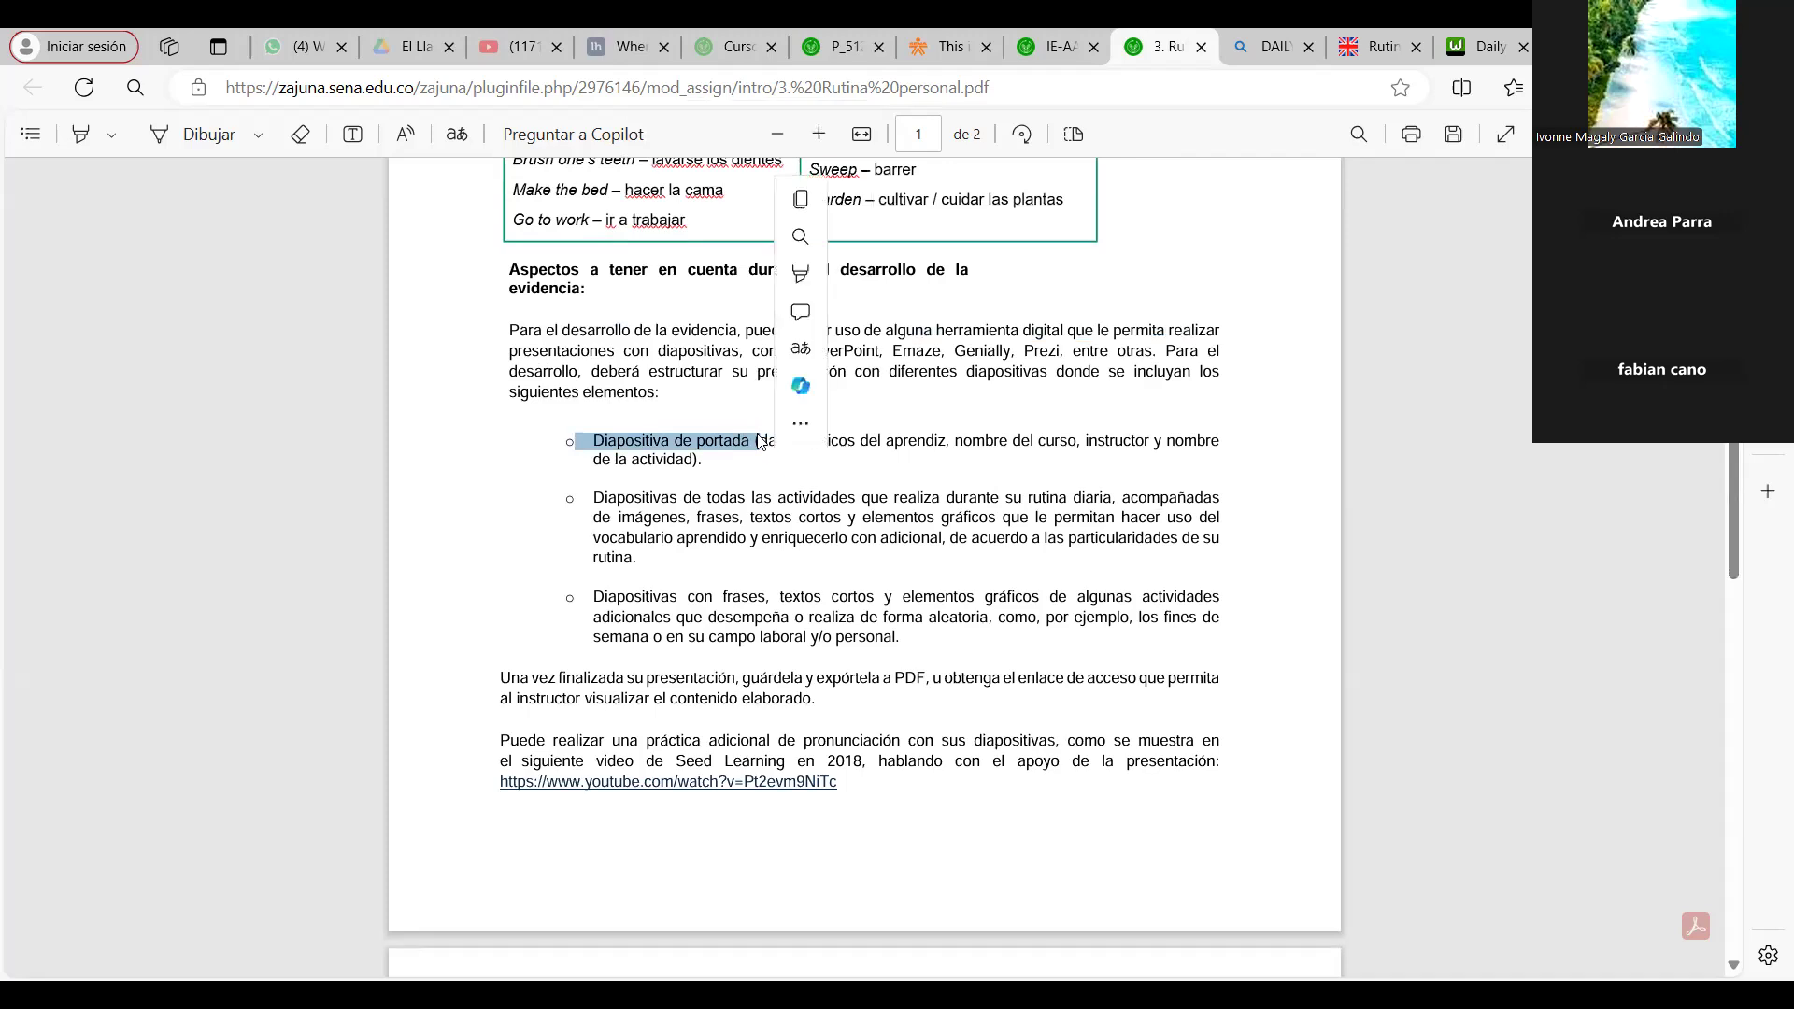
{"action": "left_click", "coordinate": [751, 457]}
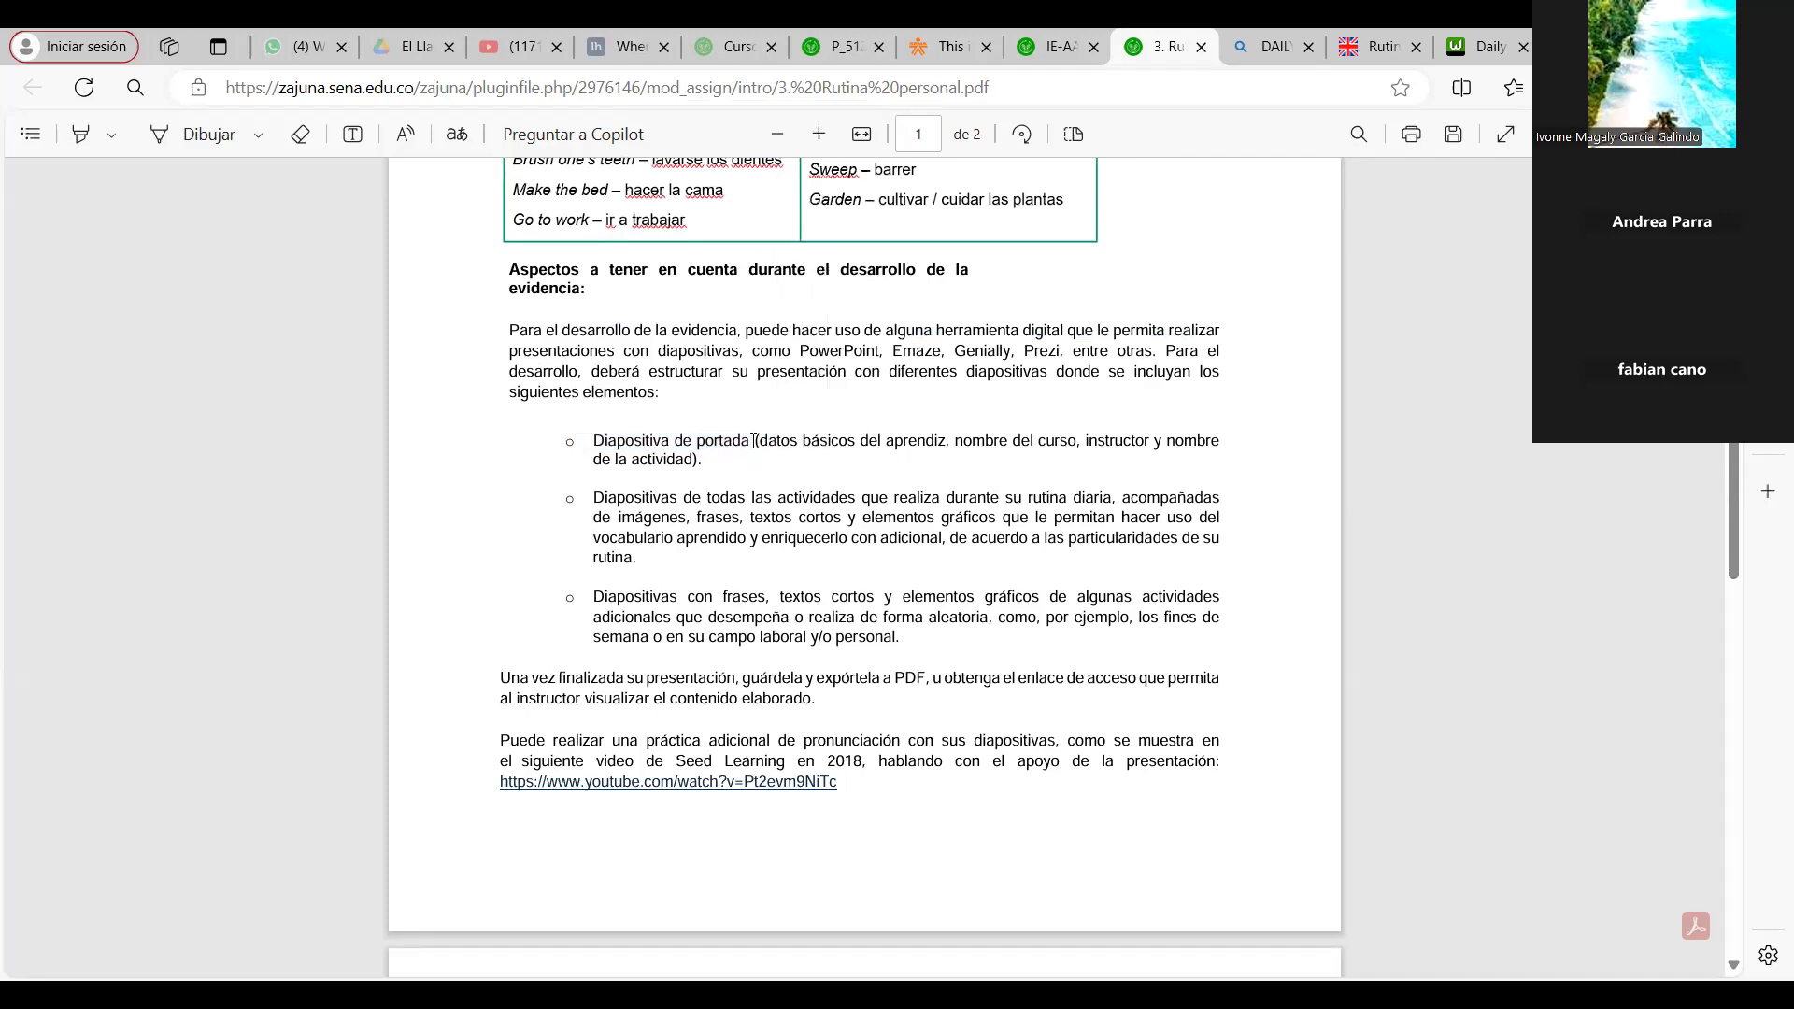
{"action": "left_click_drag", "start_coordinate": [755, 440], "coordinate": [708, 467]}
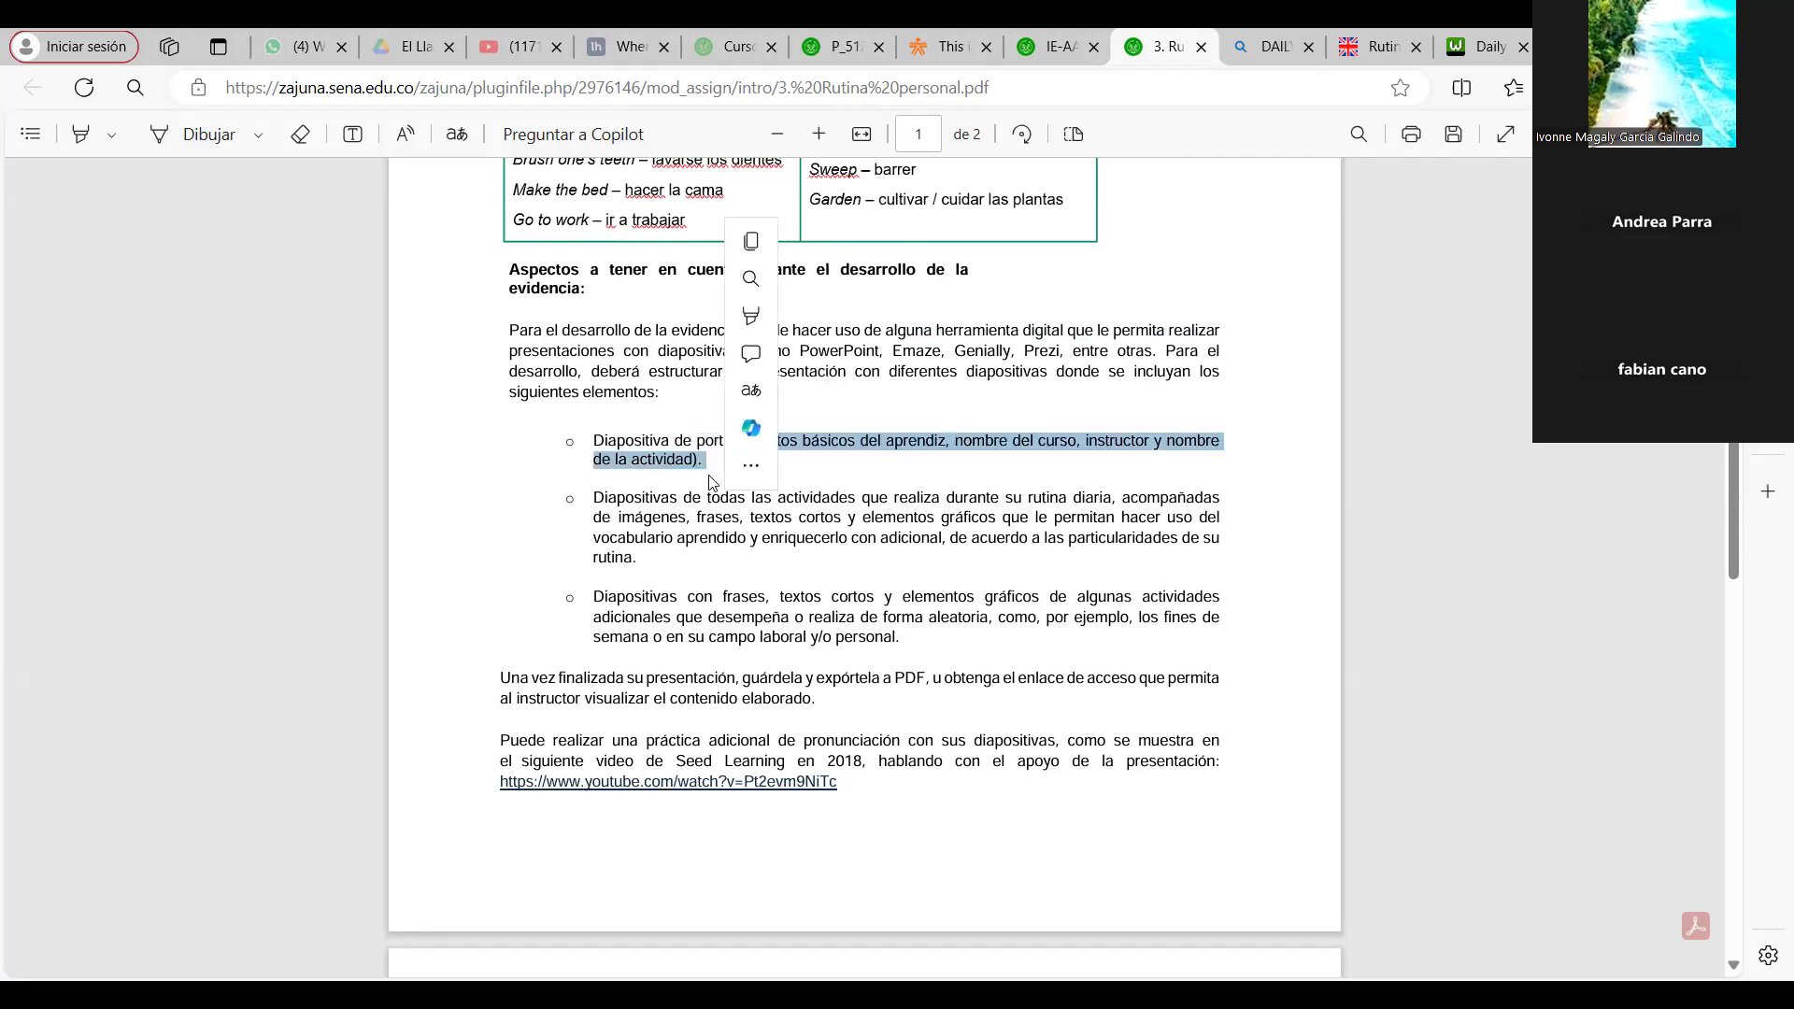
Open Copilot on the selected cover-slide text, close it again, and clear the selection
{"action": "key", "text": "ctrl+shift+period"}
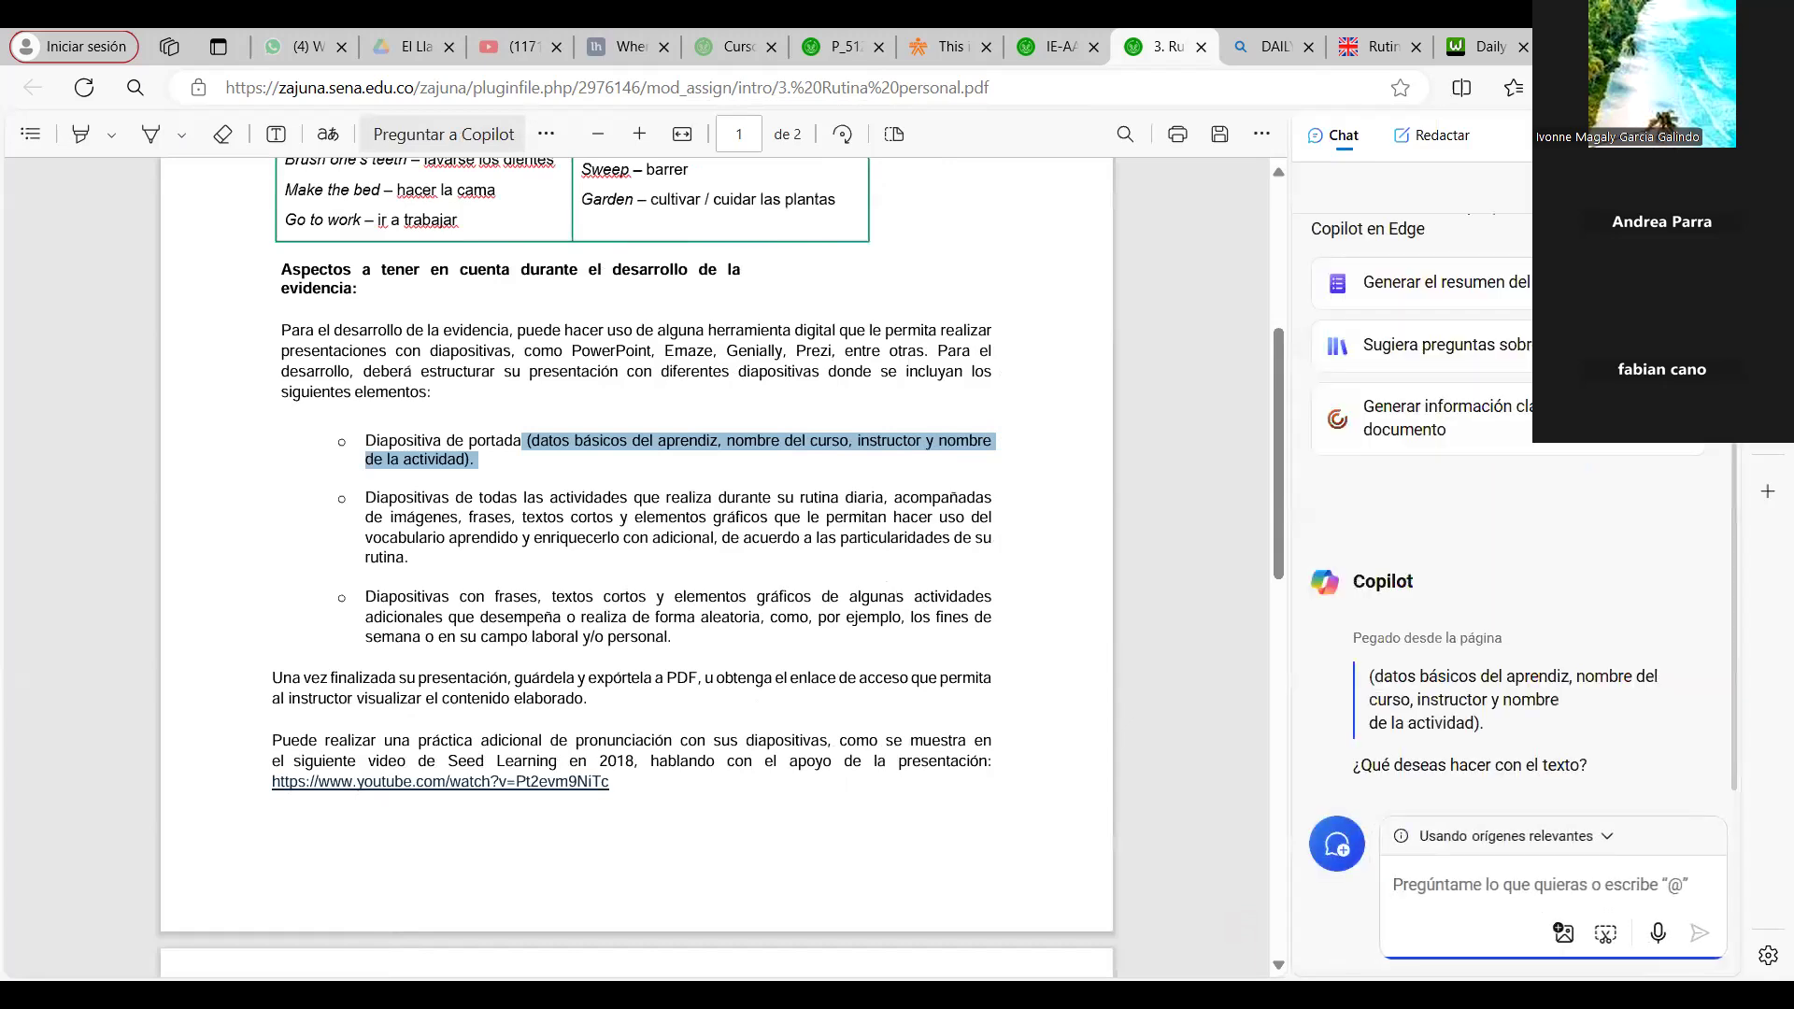
{"action": "key", "text": "ctrl+shift+period"}
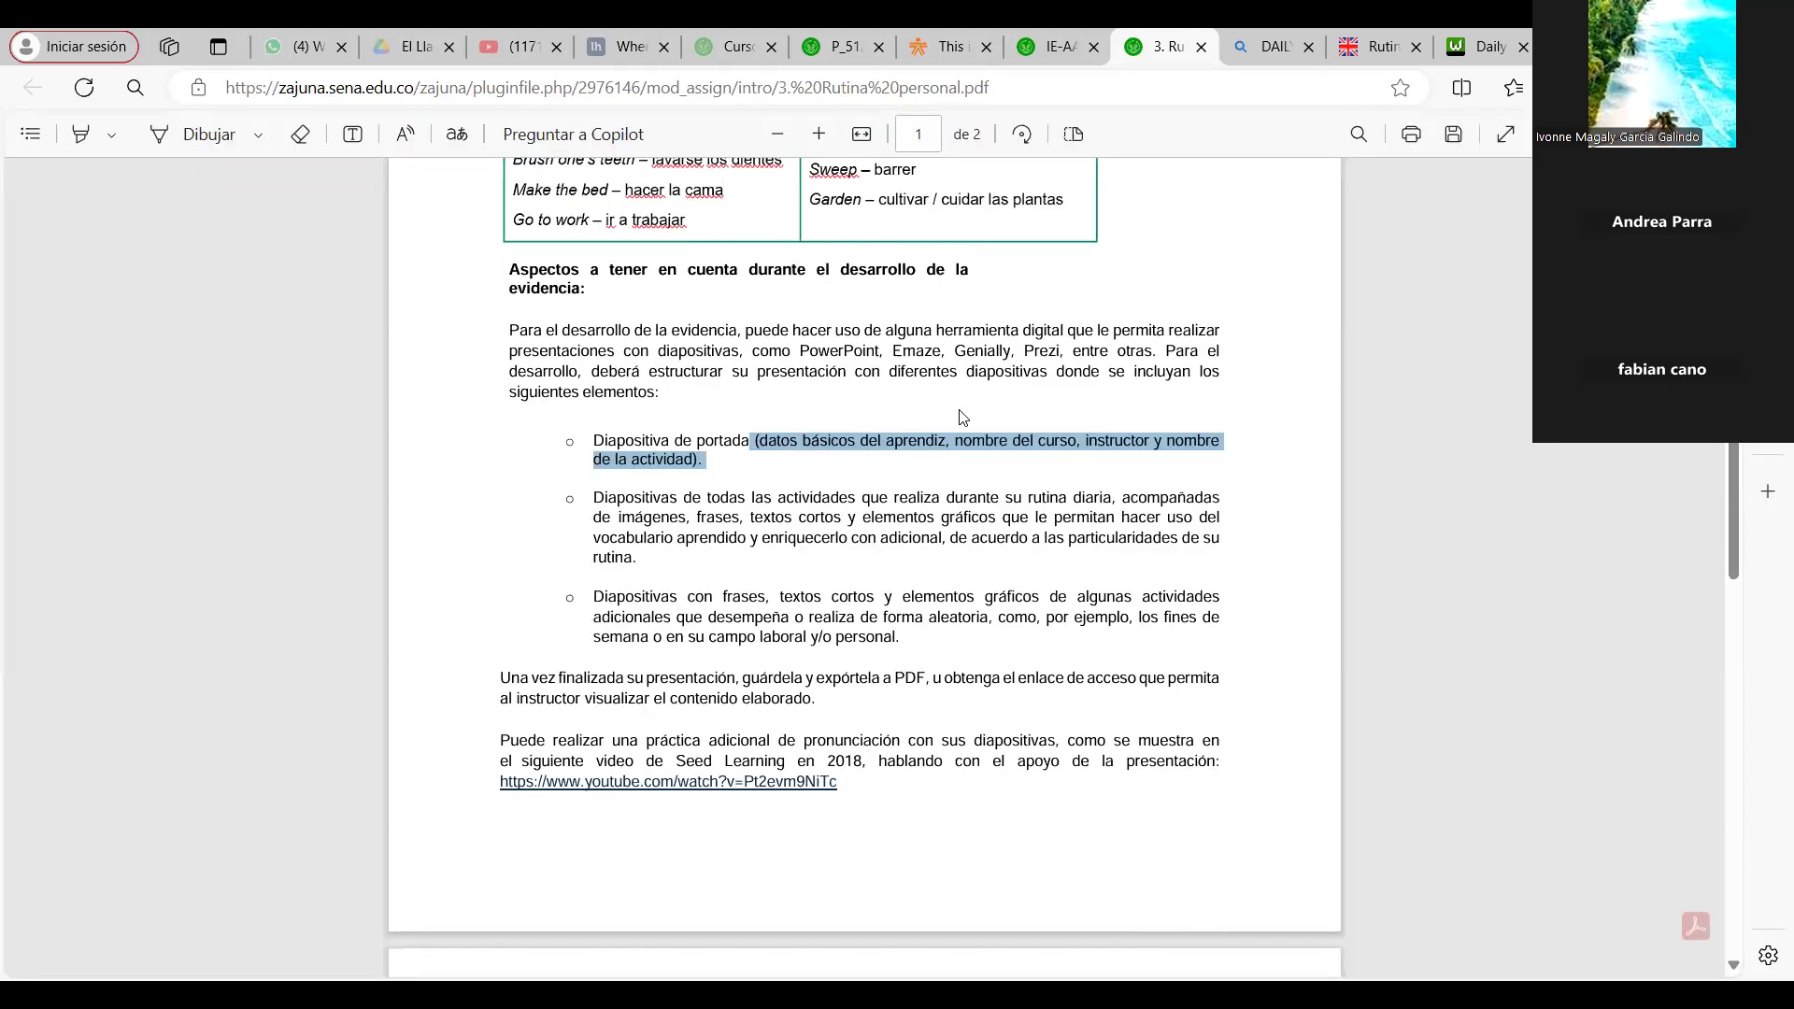
{"action": "left_click", "coordinate": [783, 493]}
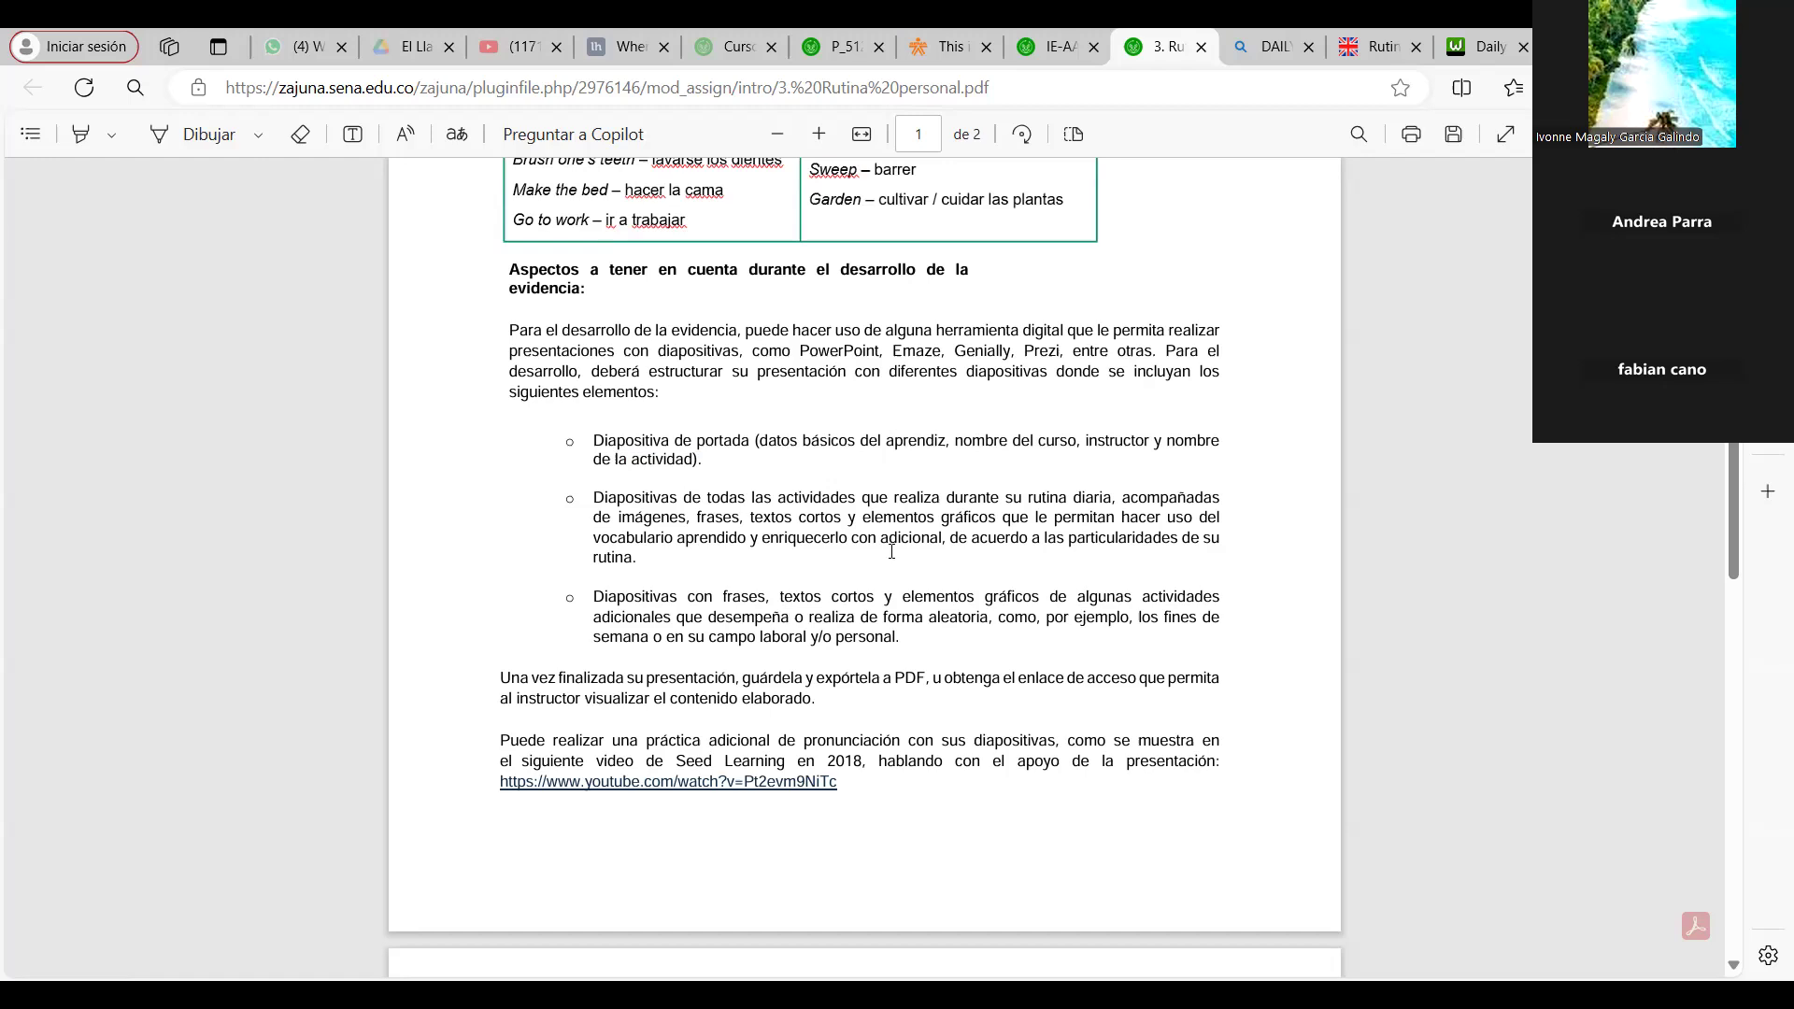
{"action": "triple_click", "coordinate": [722, 620]}
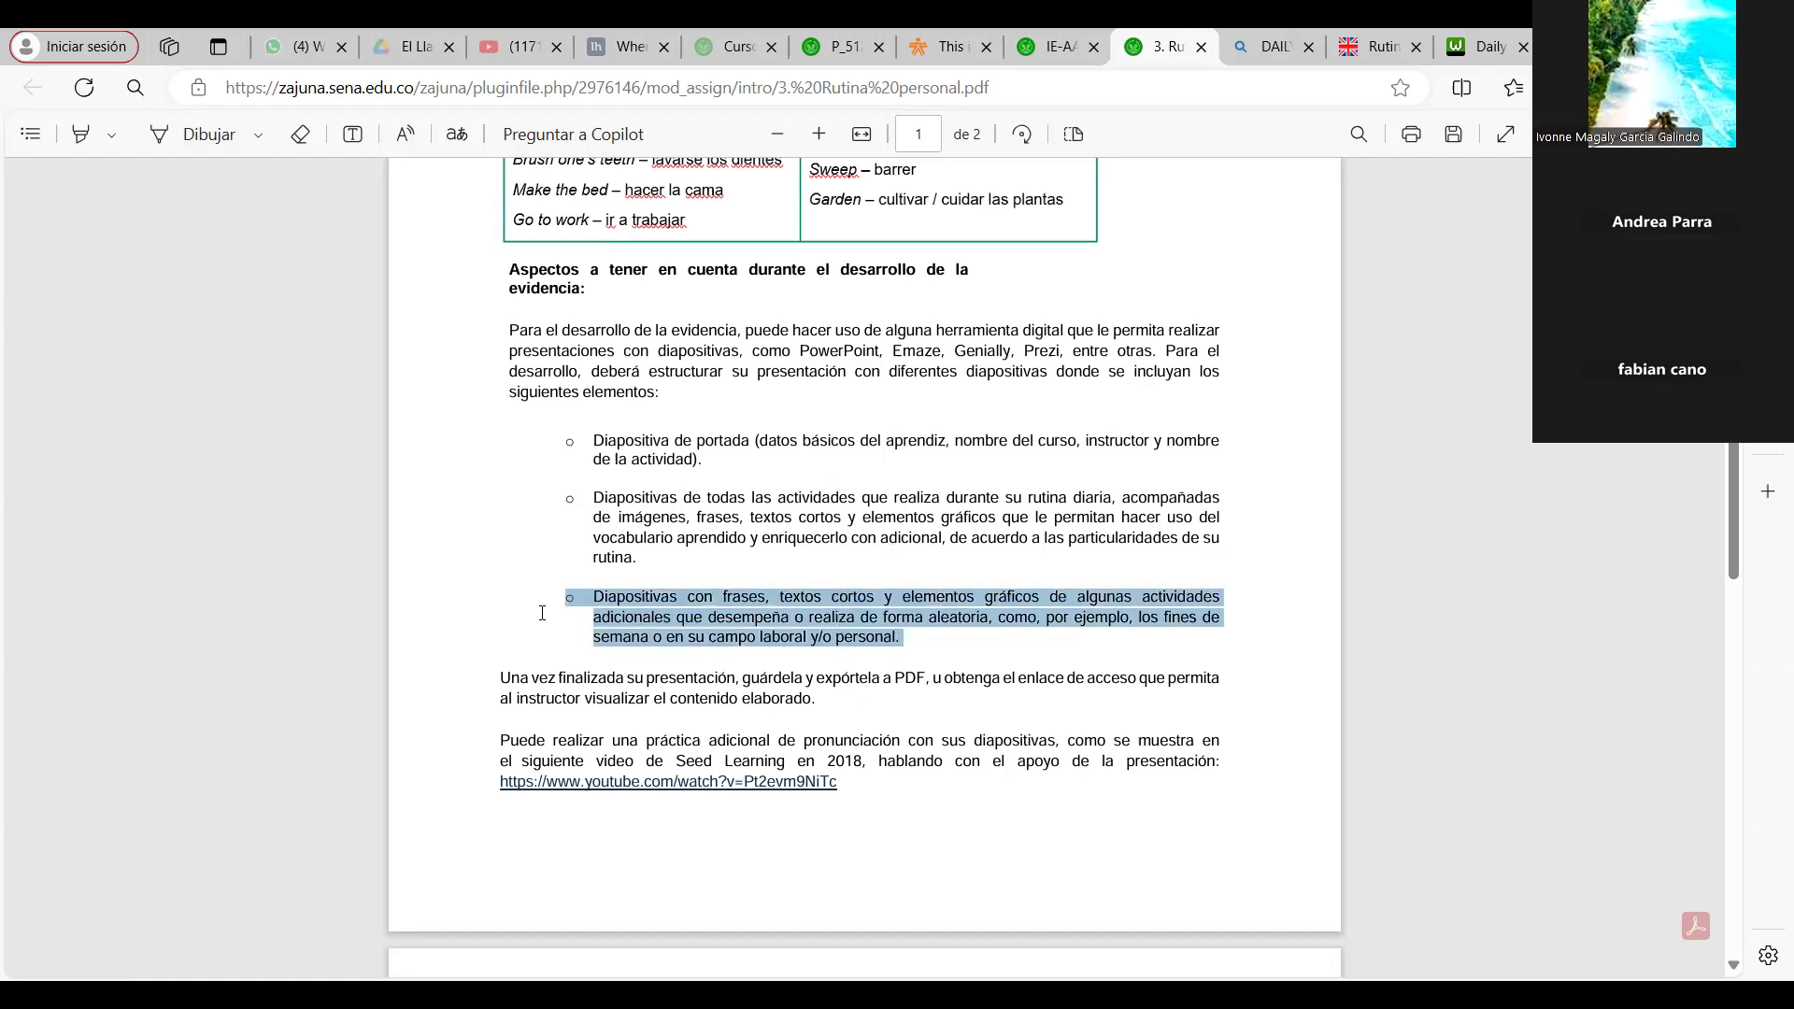
{"action": "left_click", "coordinate": [903, 644]}
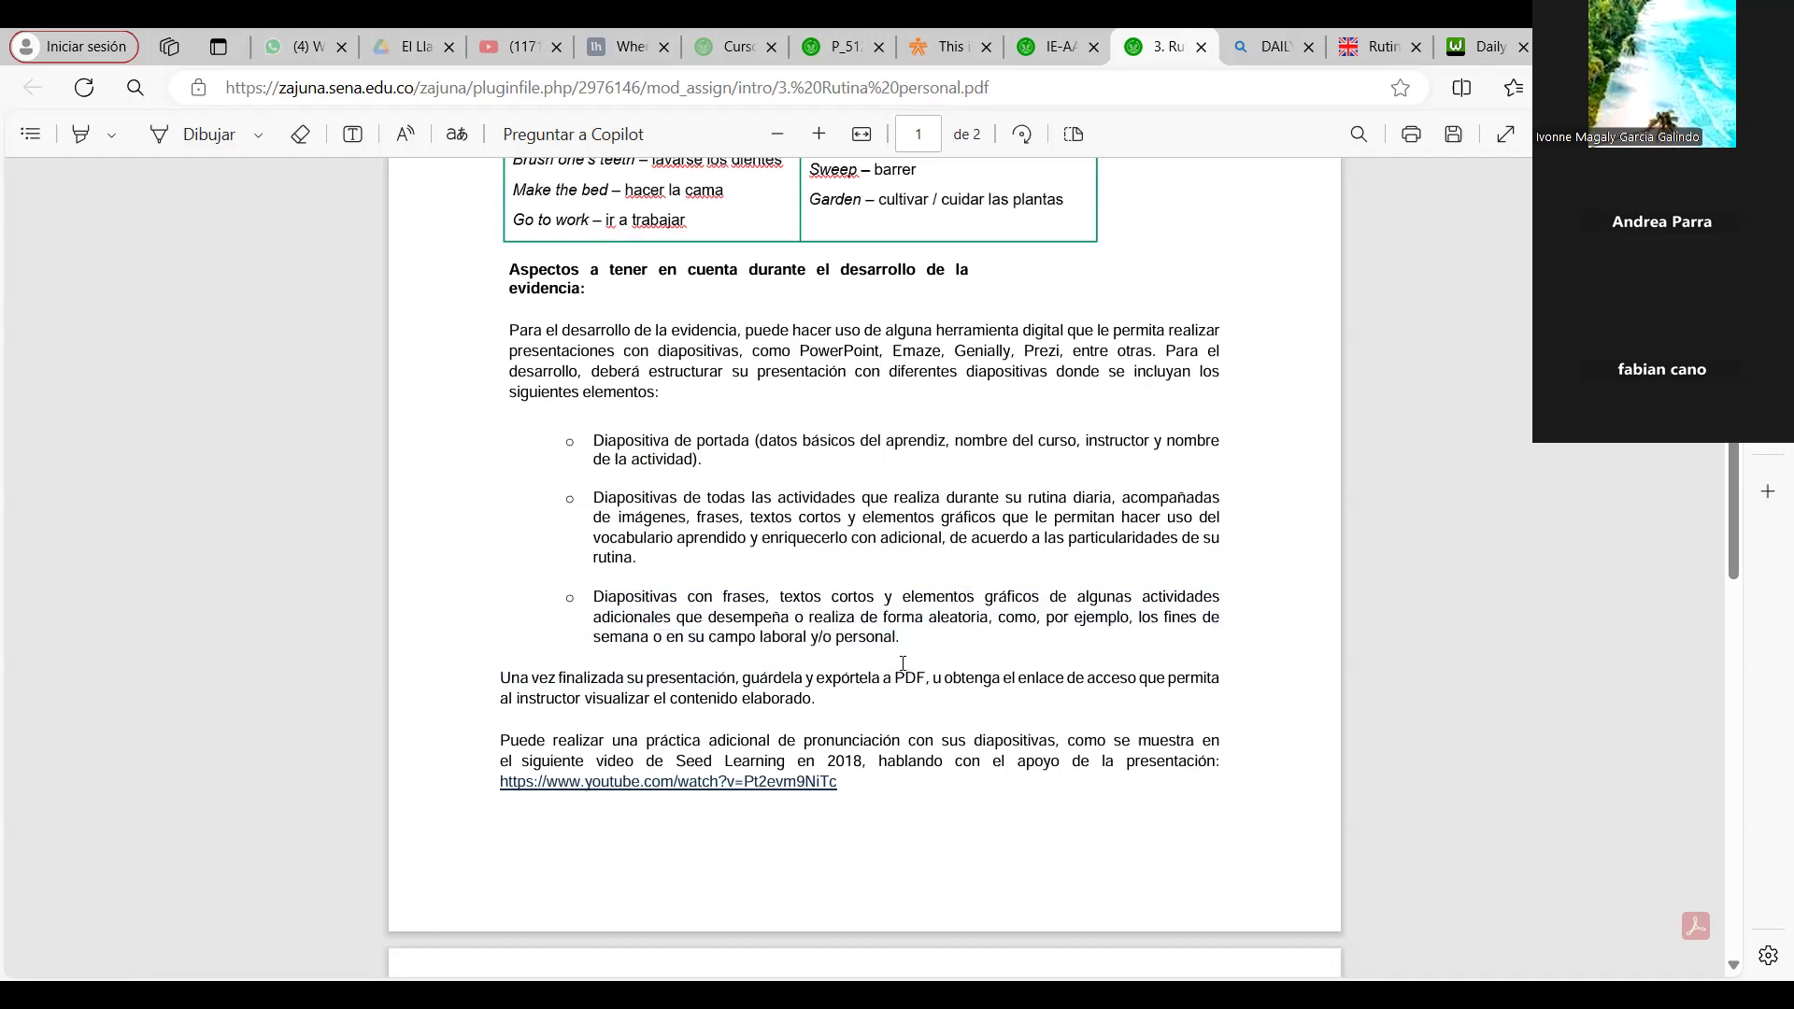
{"action": "left_click_drag", "start_coordinate": [912, 658], "coordinate": [563, 596]}
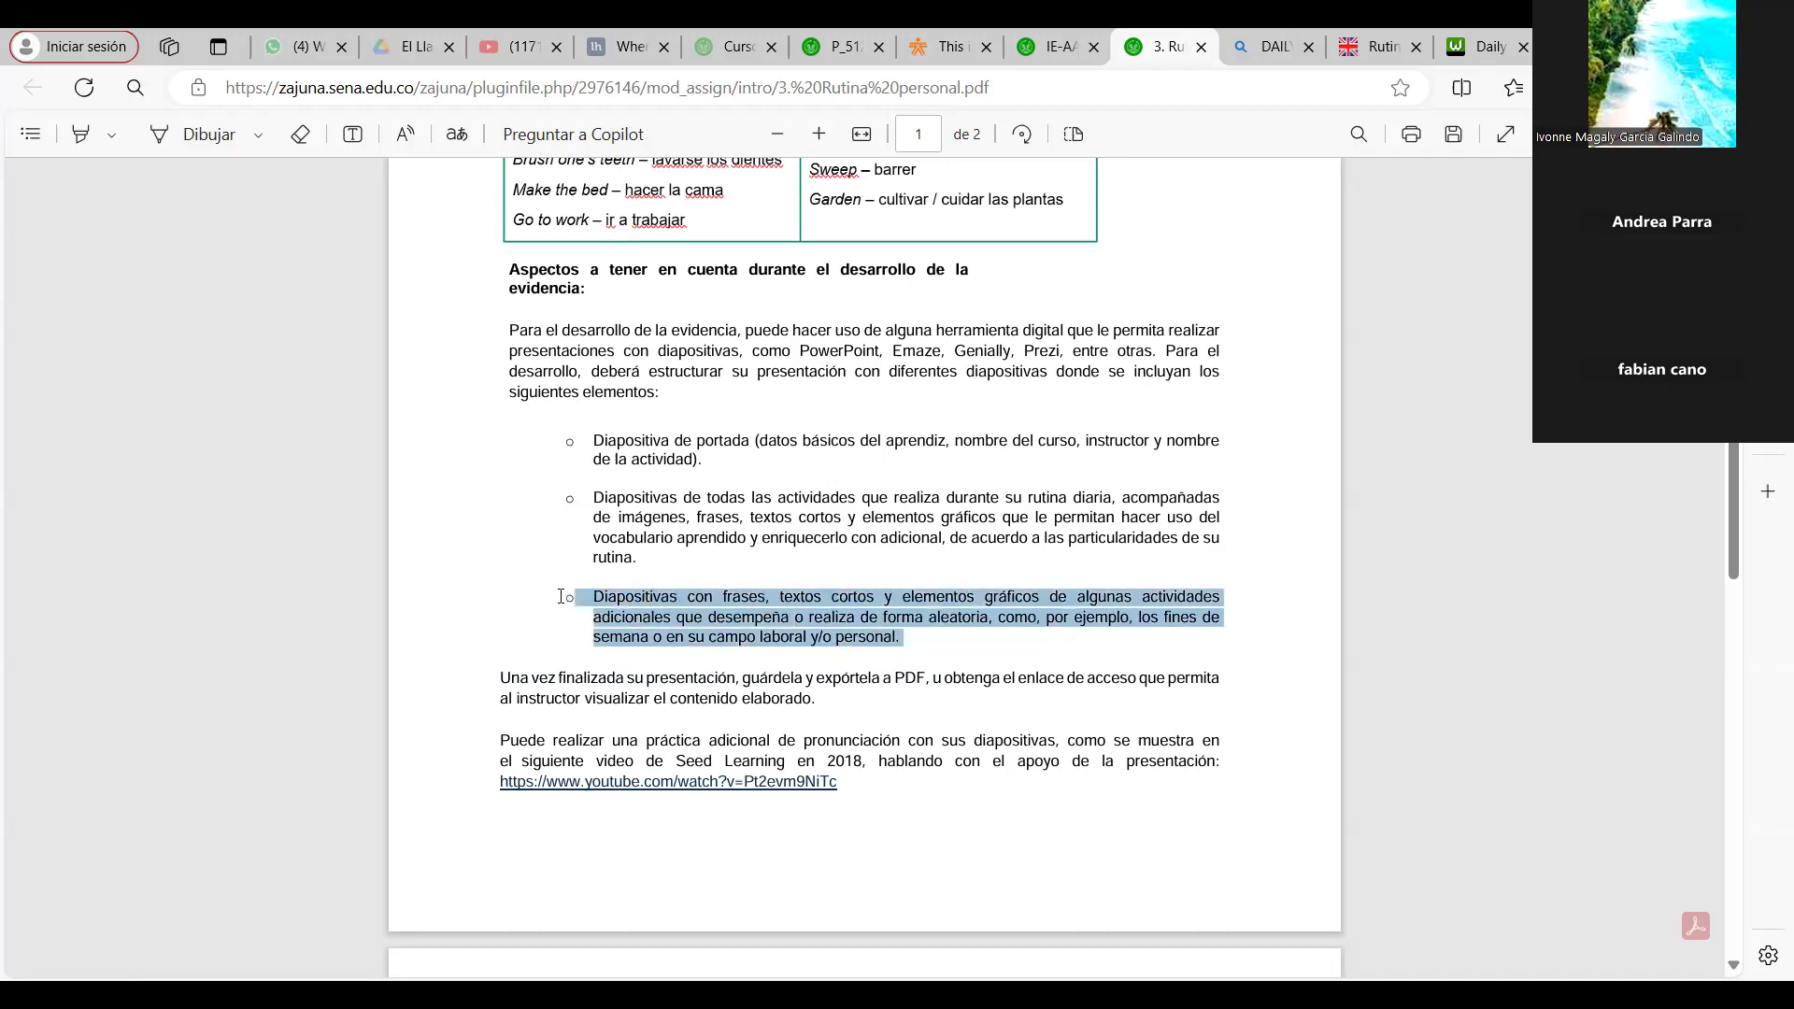
{"action": "left_click_drag", "start_coordinate": [903, 639], "coordinate": [916, 671]}
{"action": "left_click", "coordinate": [910, 641]}
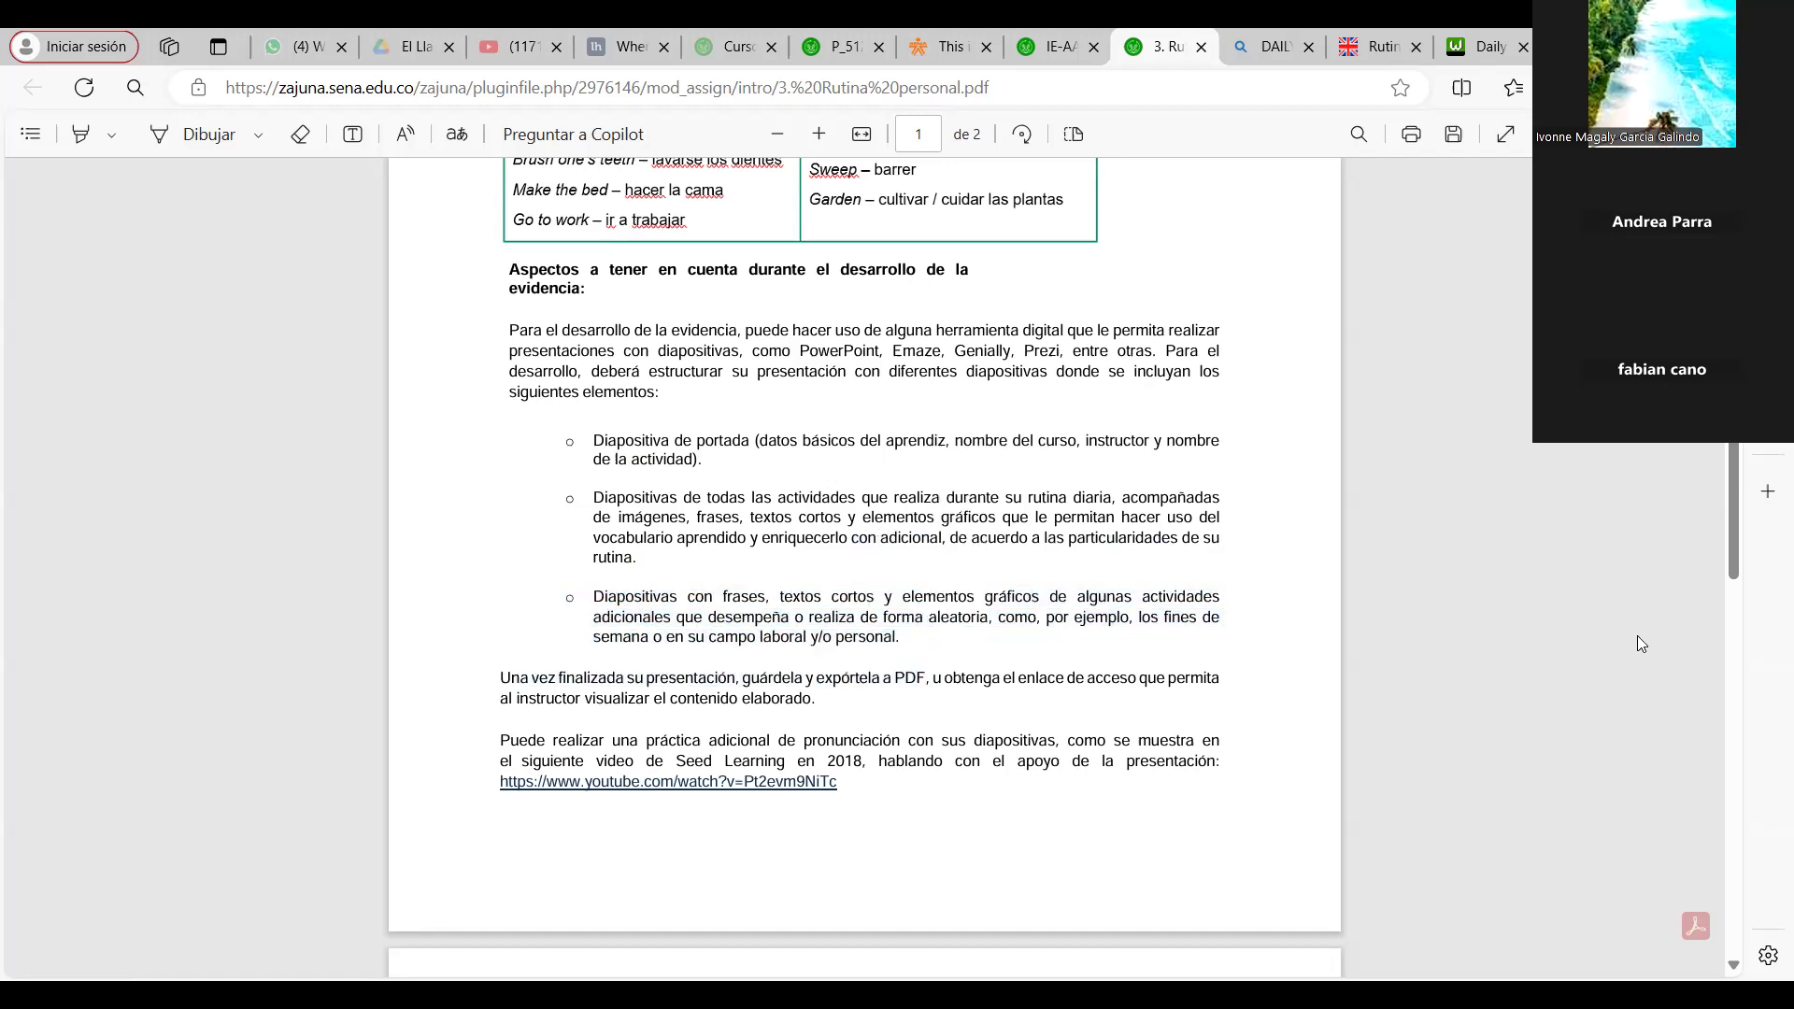
{"action": "scroll", "coordinate": [910, 641], "scroll_direction": "down", "scroll_amount": 3}
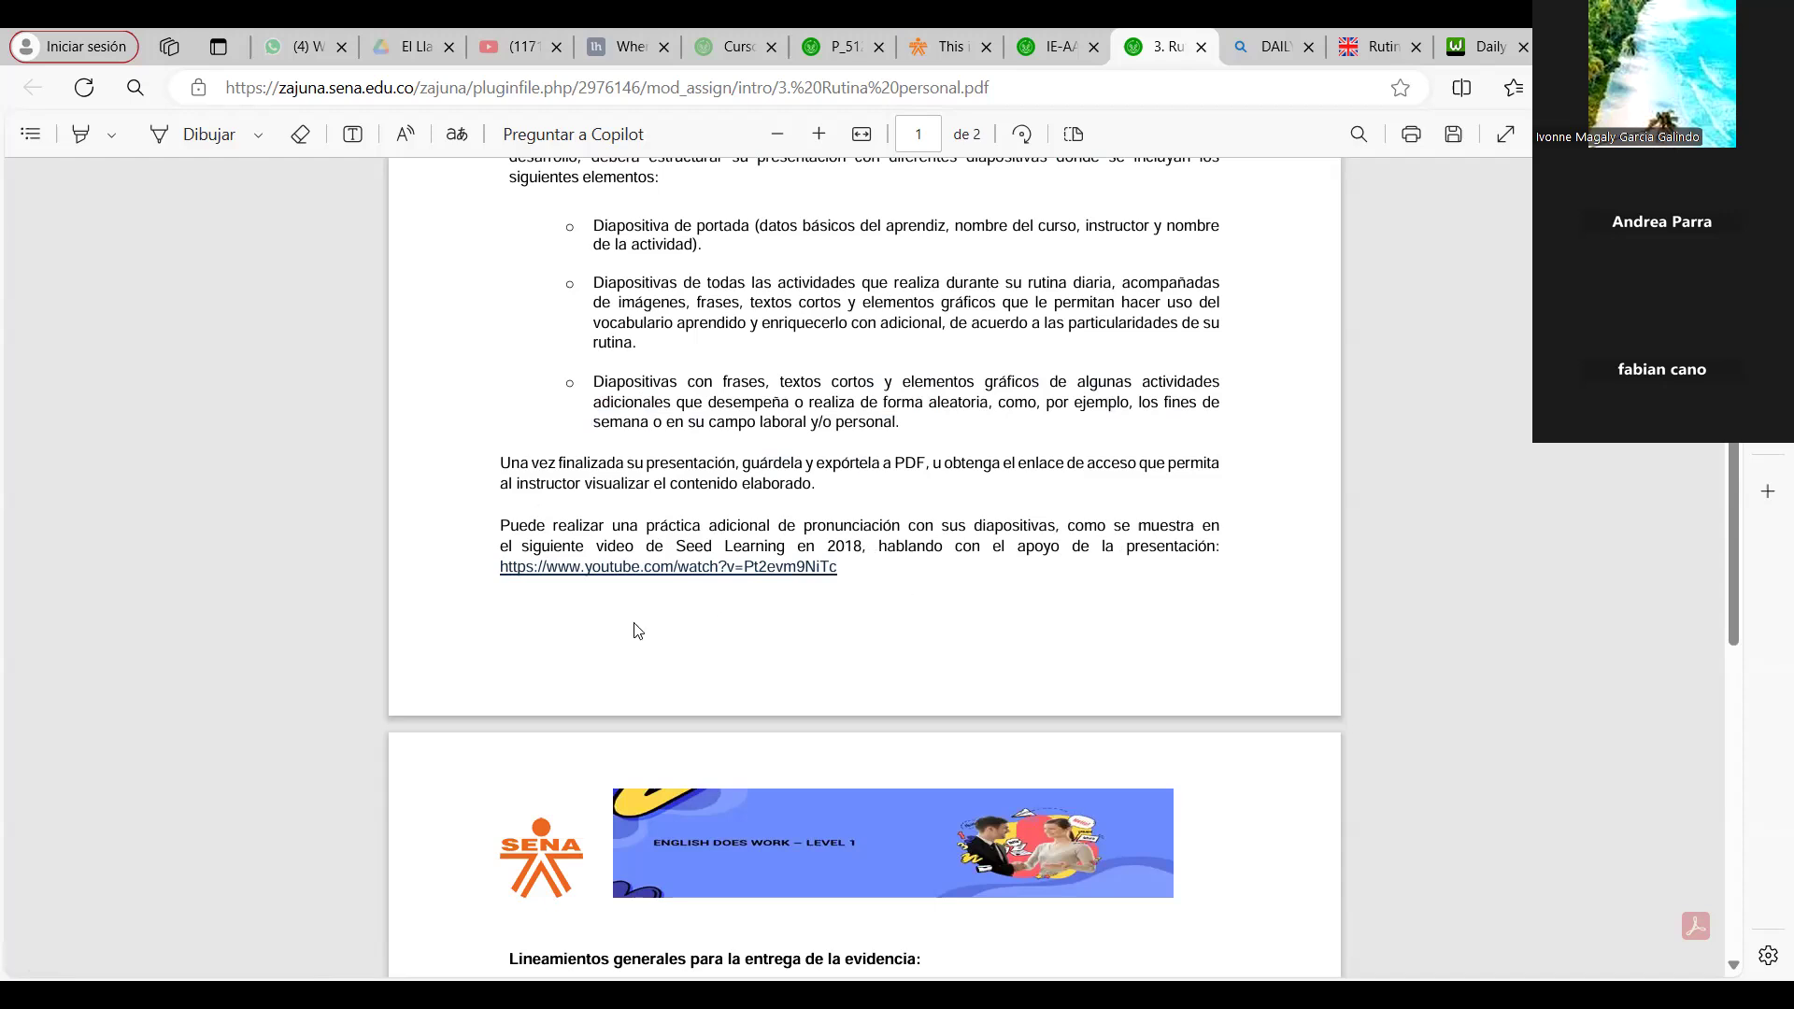
Scroll the activity PDF down to page 2's evidence delivery guidelines
{"action": "scroll", "coordinate": [713, 621], "scroll_direction": "down", "scroll_amount": 1}
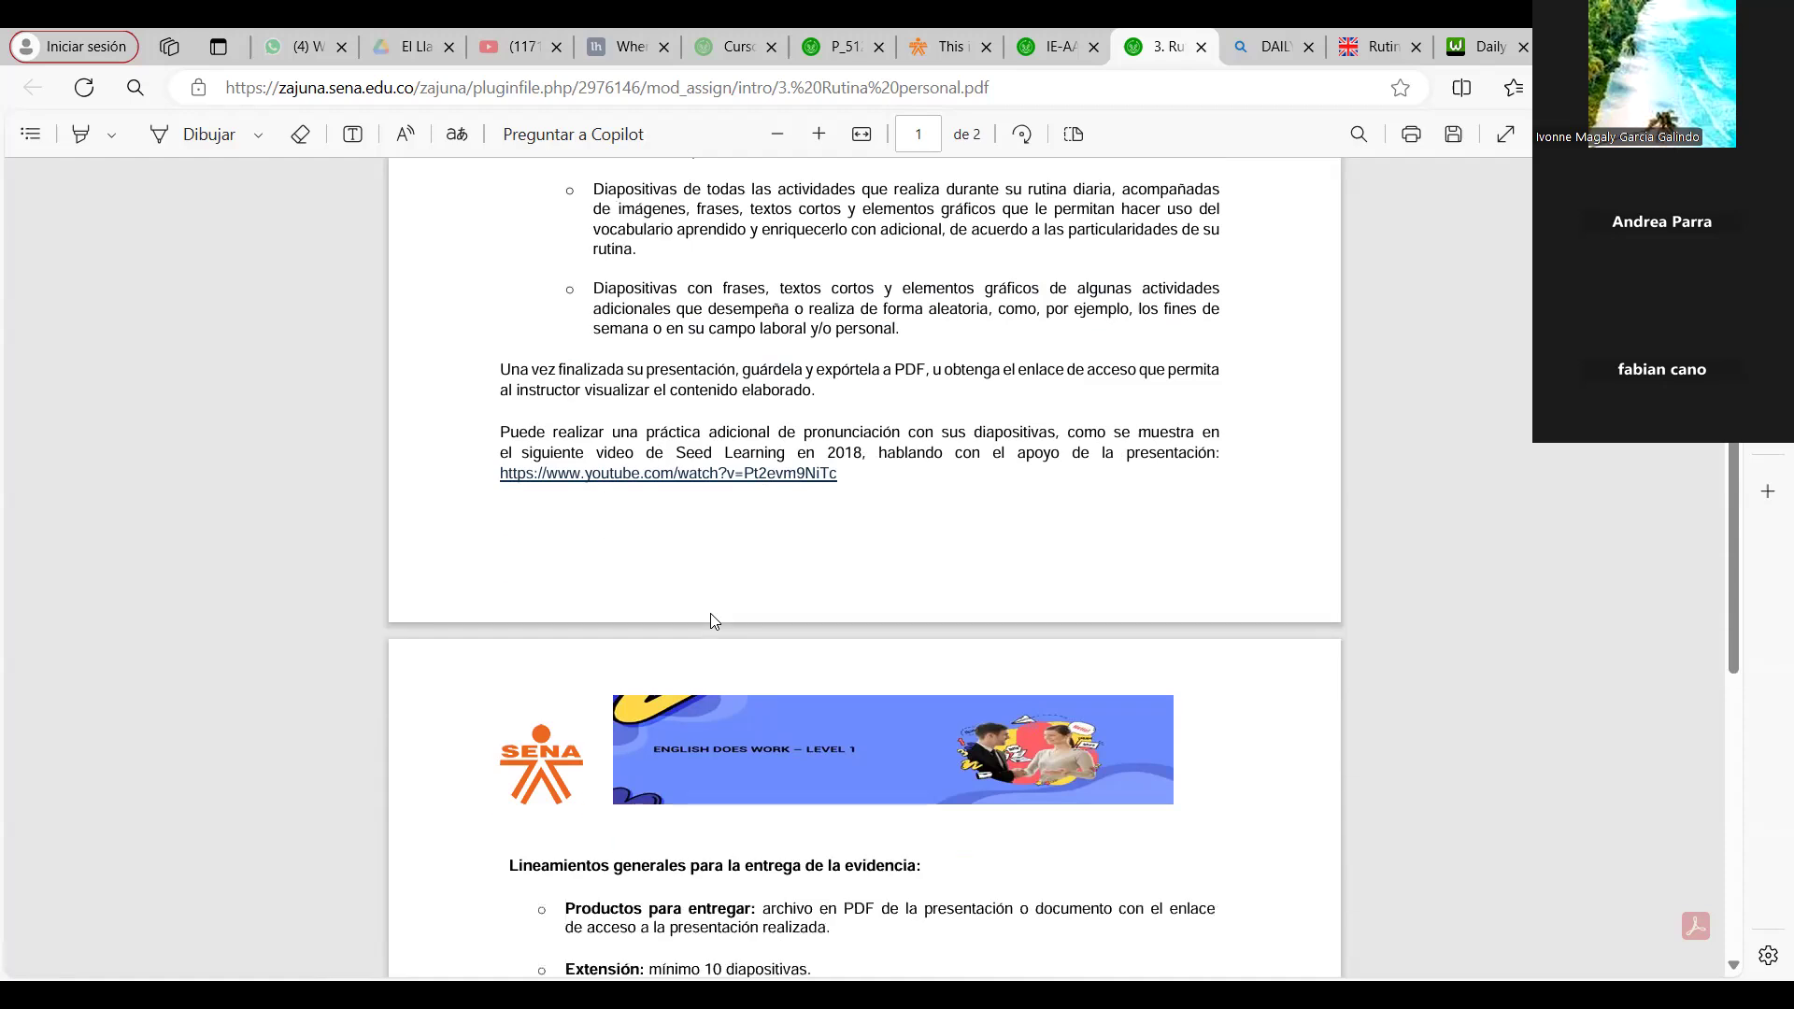
{"action": "scroll", "coordinate": [813, 521], "scroll_direction": "up", "scroll_amount": 5}
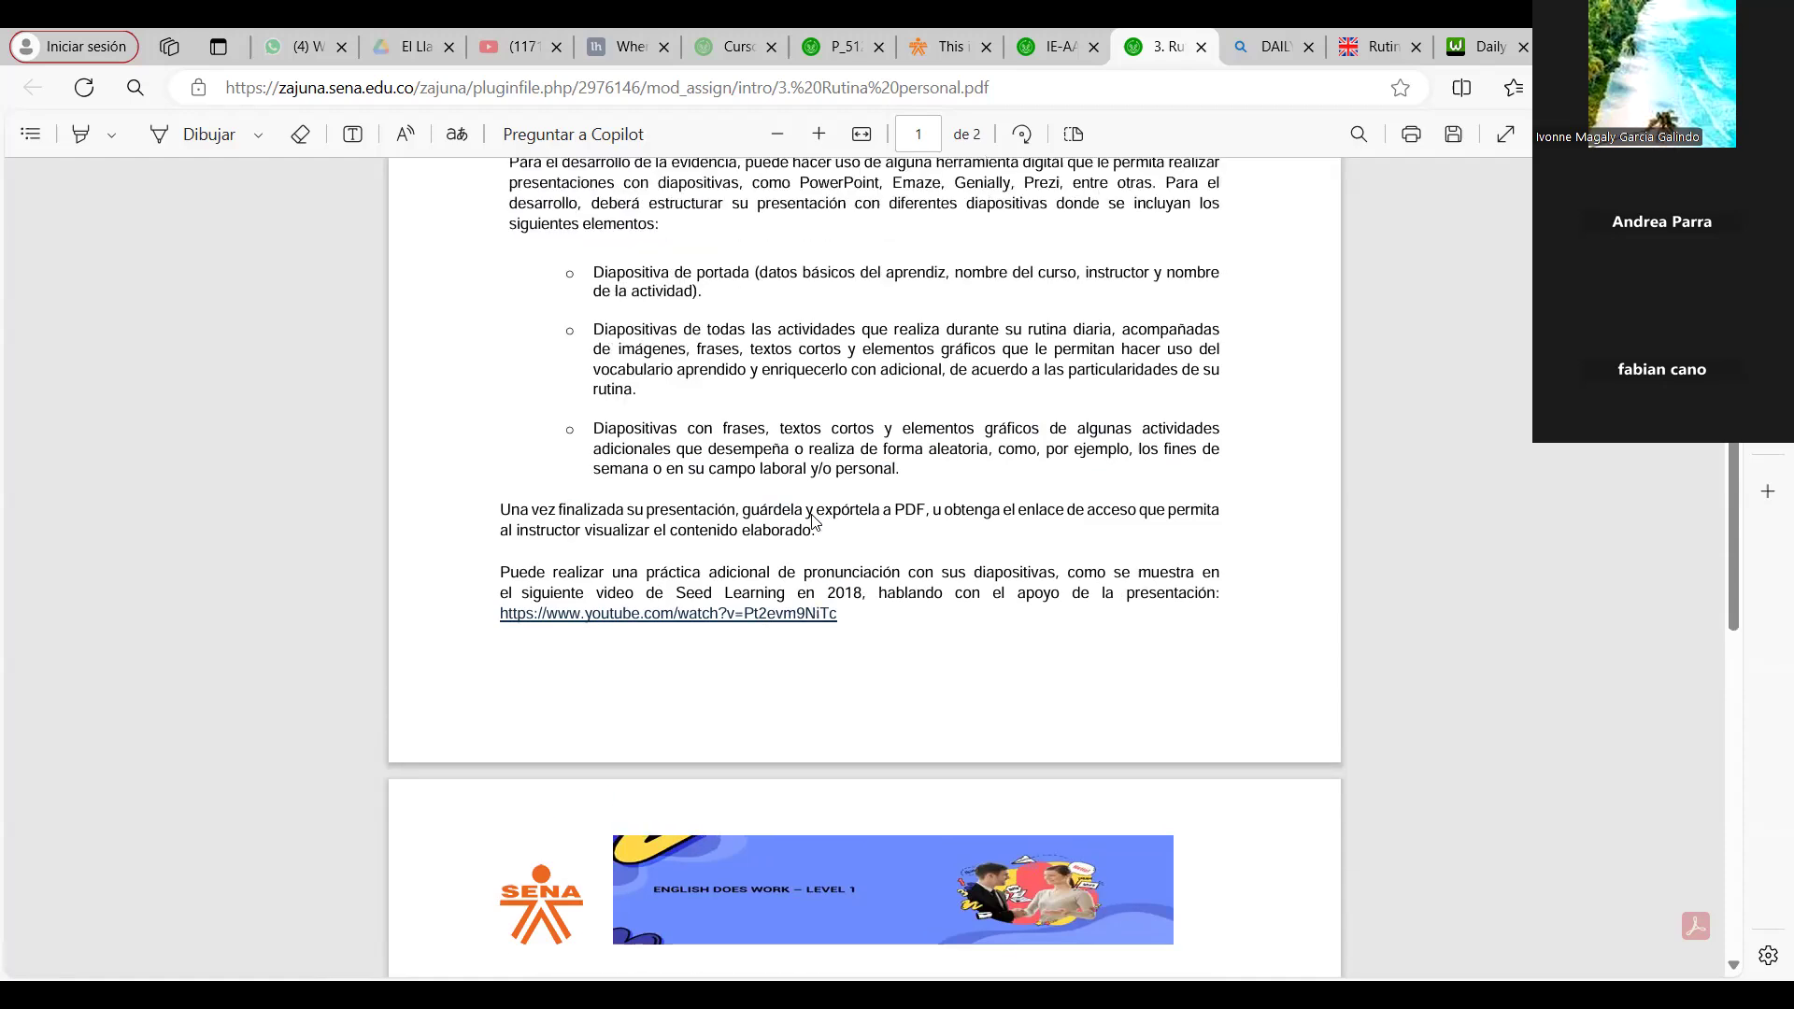
{"action": "scroll", "coordinate": [813, 521], "scroll_direction": "up", "scroll_amount": 3}
{"action": "scroll", "coordinate": [813, 521], "scroll_direction": "down", "scroll_amount": 1}
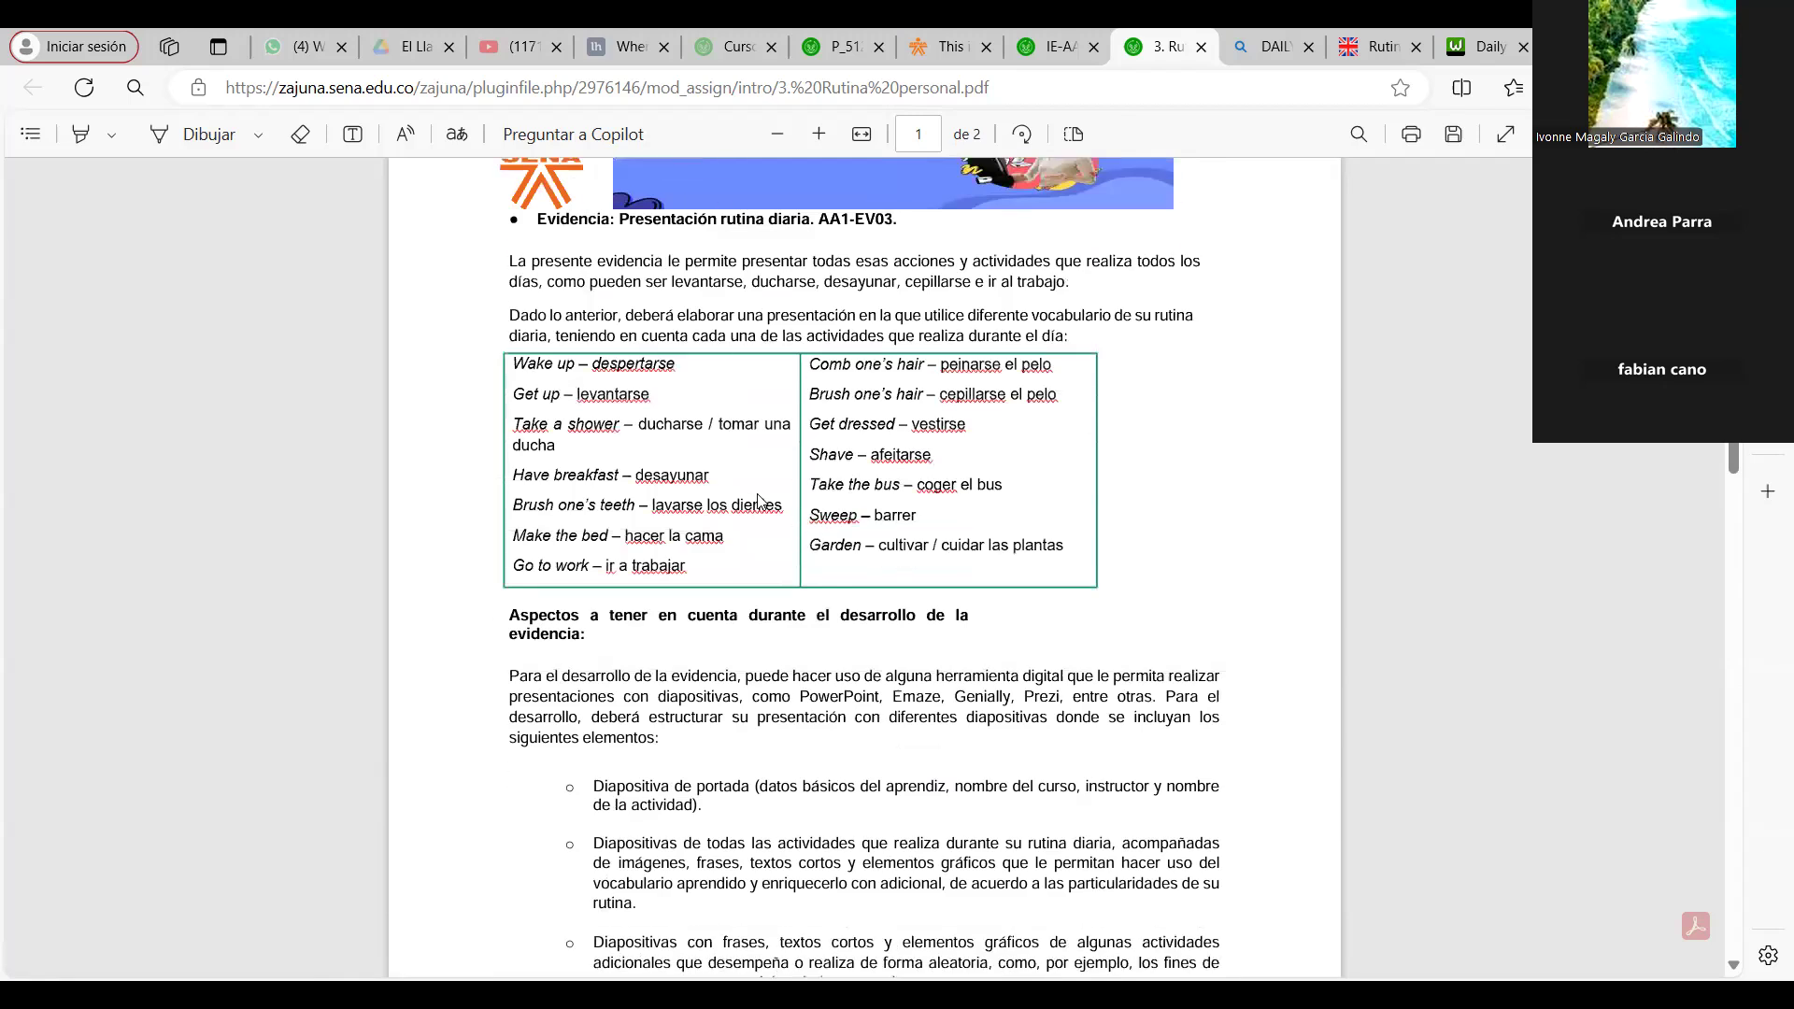
{"action": "scroll", "coordinate": [759, 502], "scroll_direction": "down", "scroll_amount": 4}
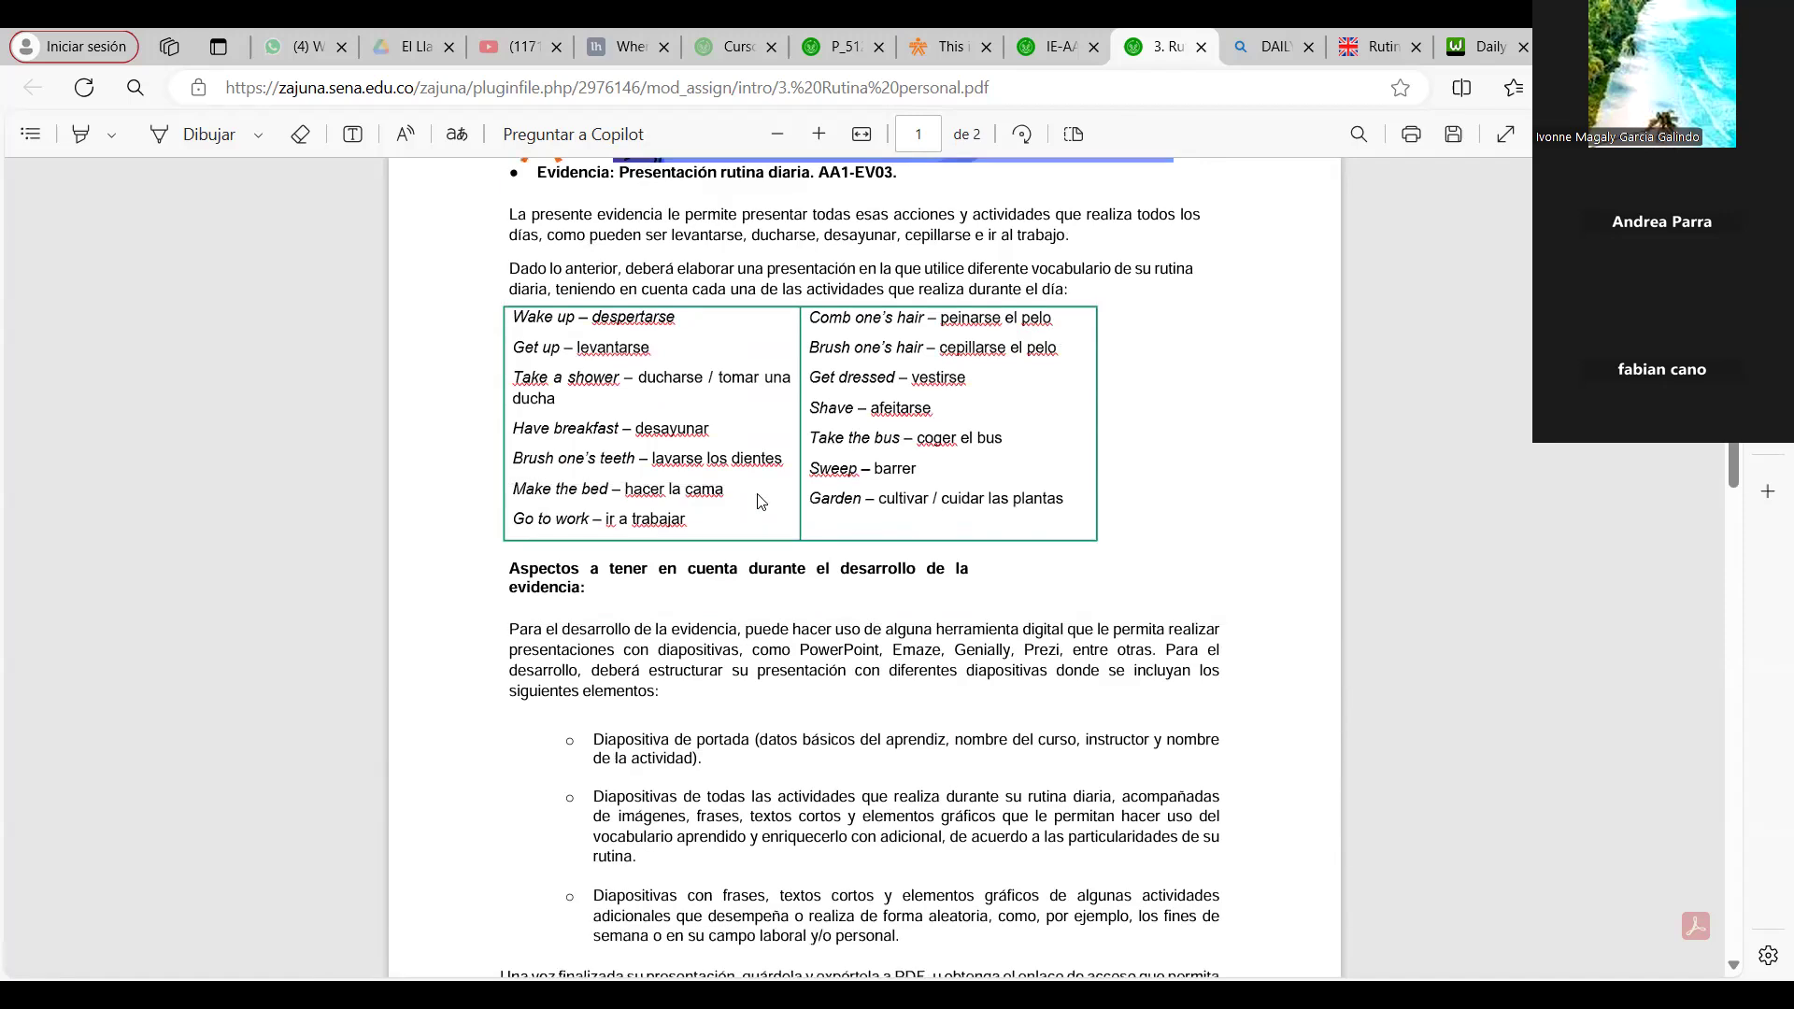
{"action": "scroll", "coordinate": [759, 501], "scroll_direction": "down", "scroll_amount": 3}
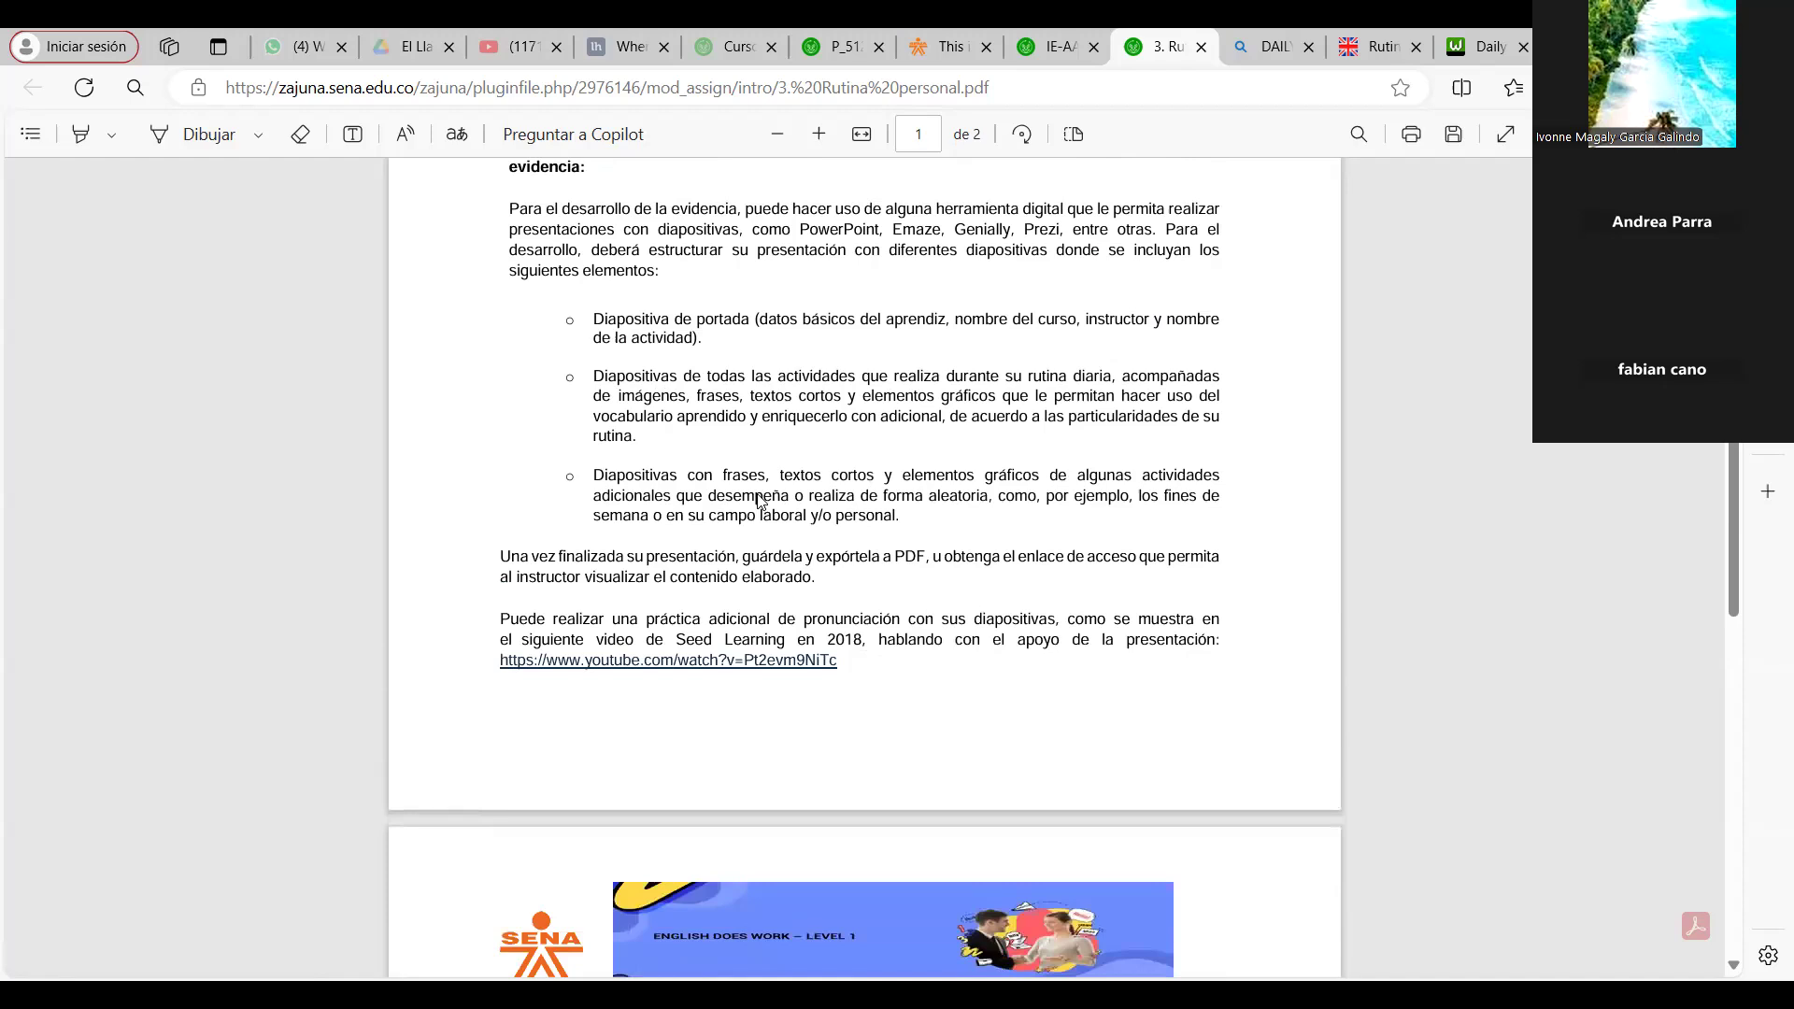
{"action": "scroll", "coordinate": [758, 502], "scroll_direction": "down", "scroll_amount": 2}
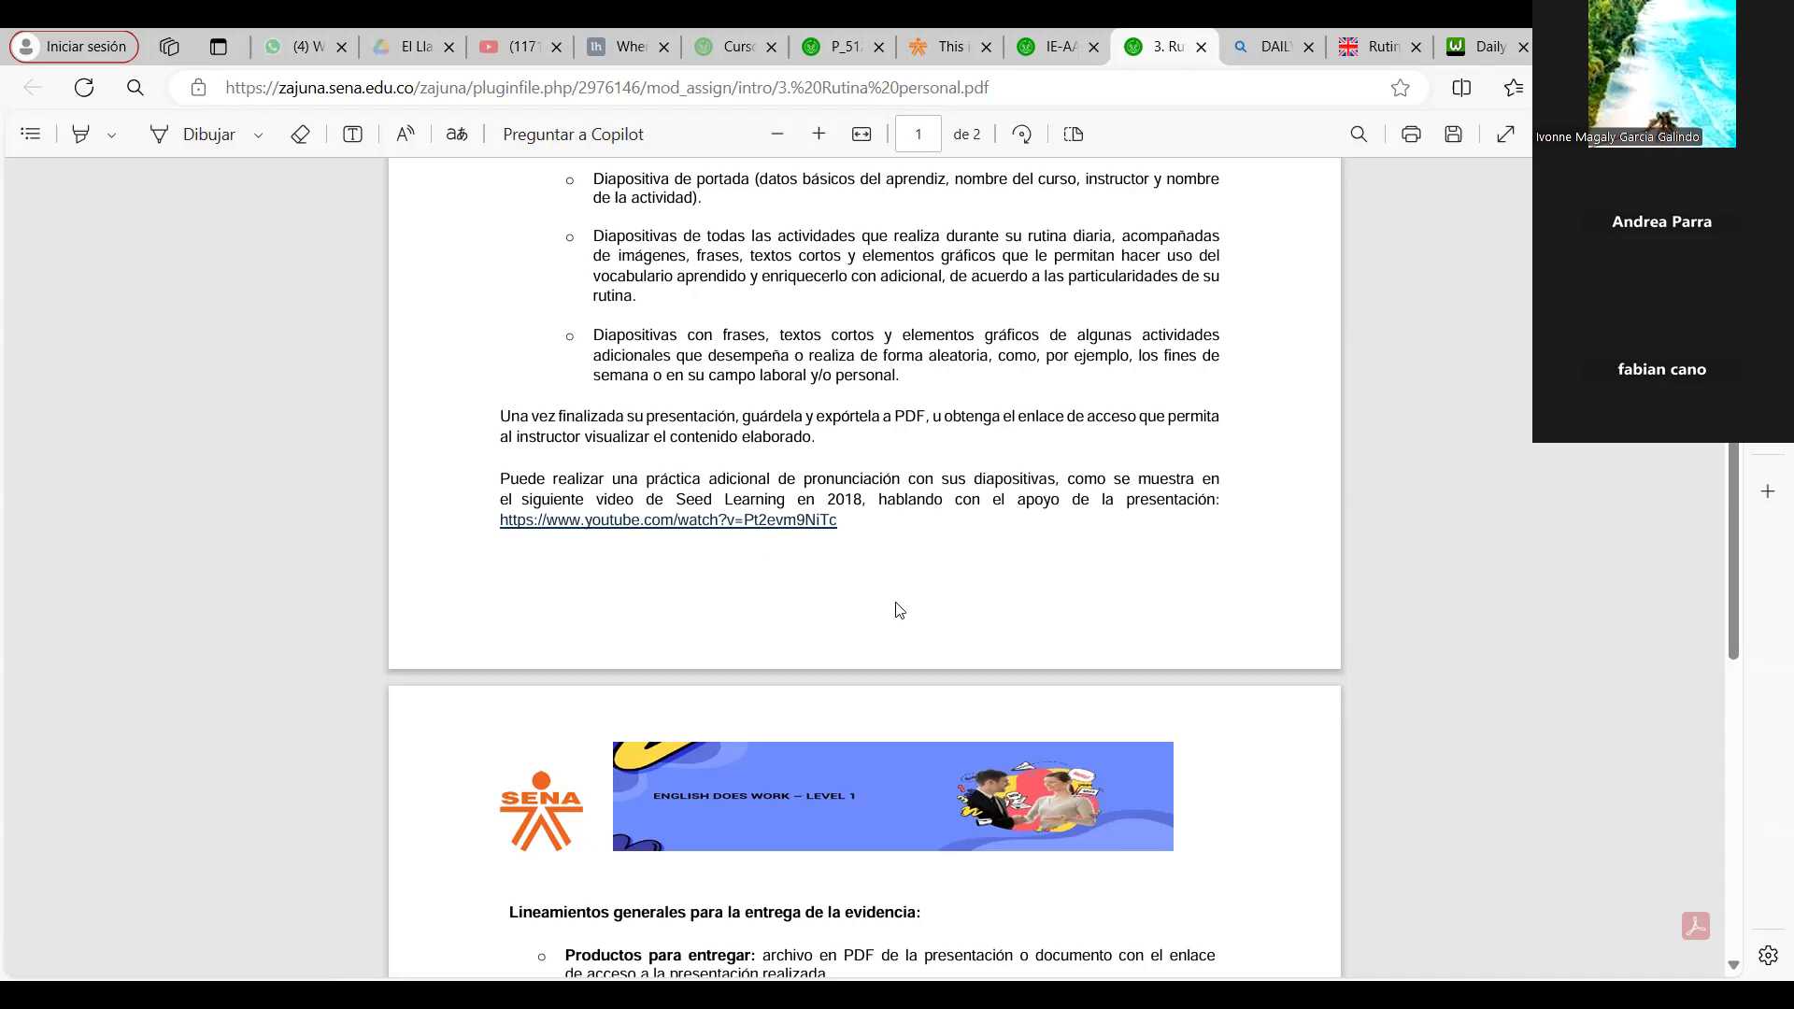
{"action": "scroll", "coordinate": [898, 609], "scroll_direction": "down", "scroll_amount": 4}
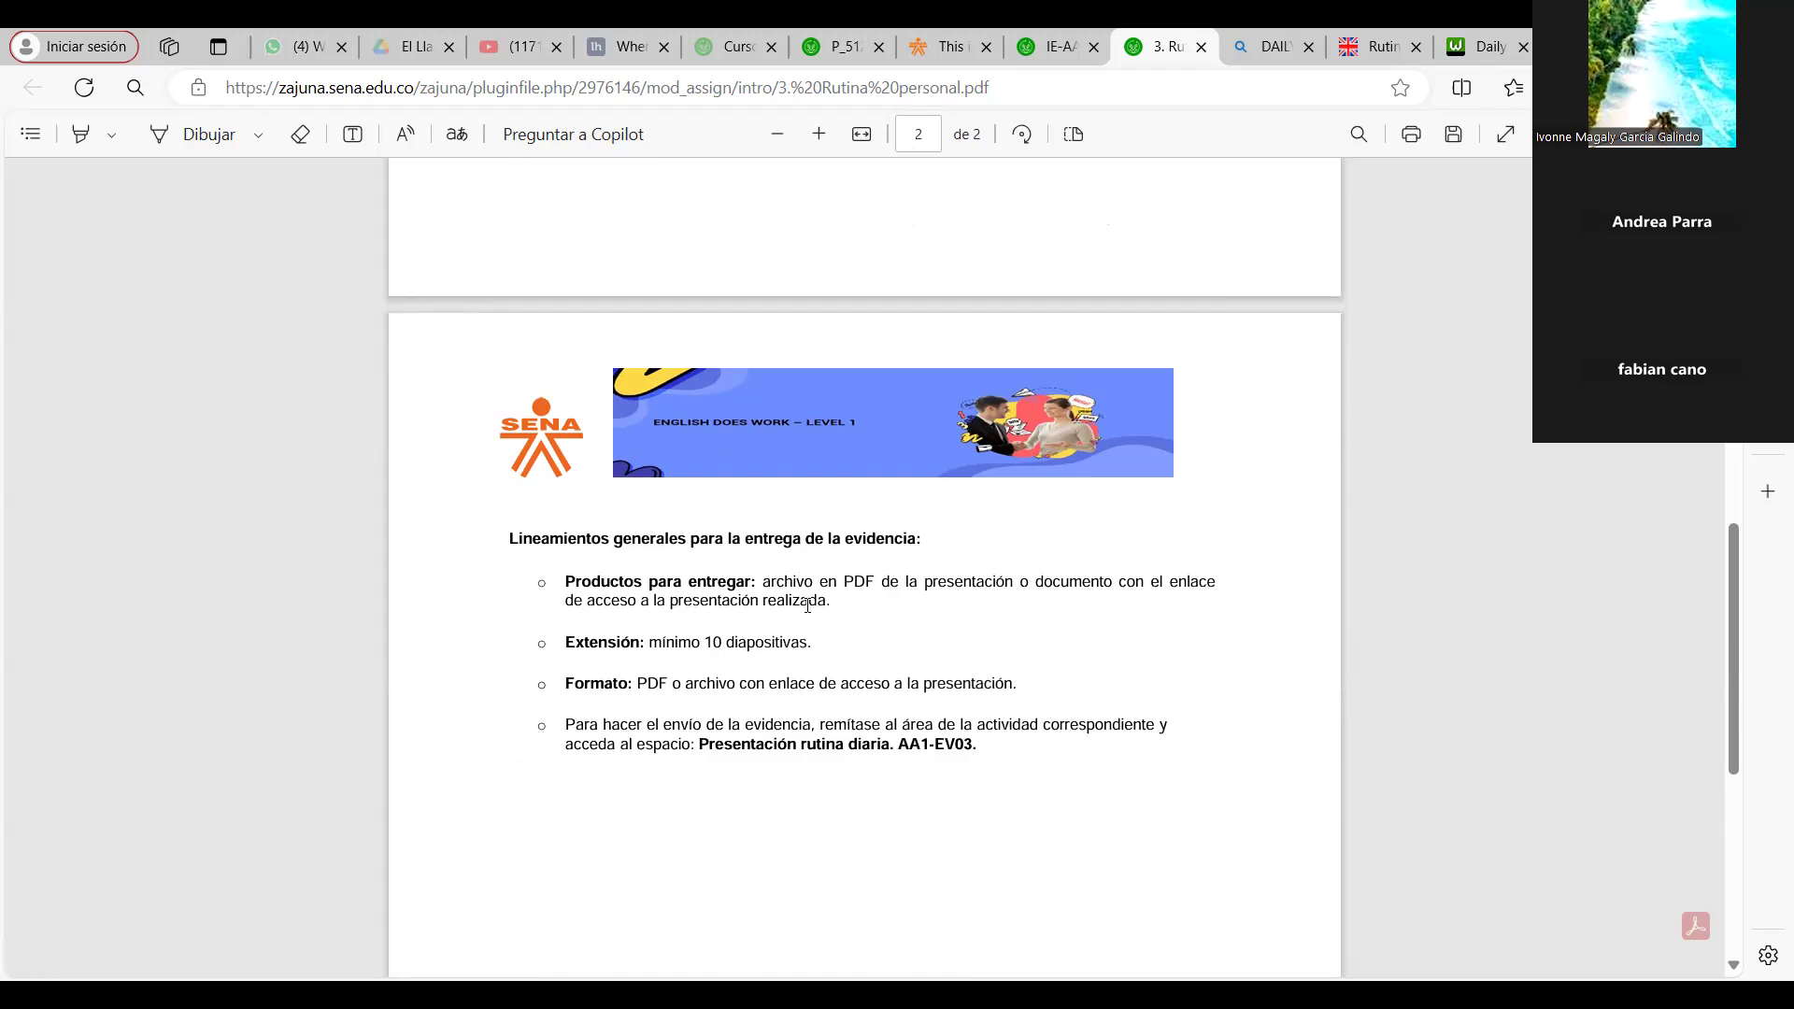
Highlight 'archivo en PDF' and the 'Presentación rutina diaria. AA1-EV03' submission line
{"action": "left_click_drag", "start_coordinate": [783, 573], "coordinate": [874, 583]}
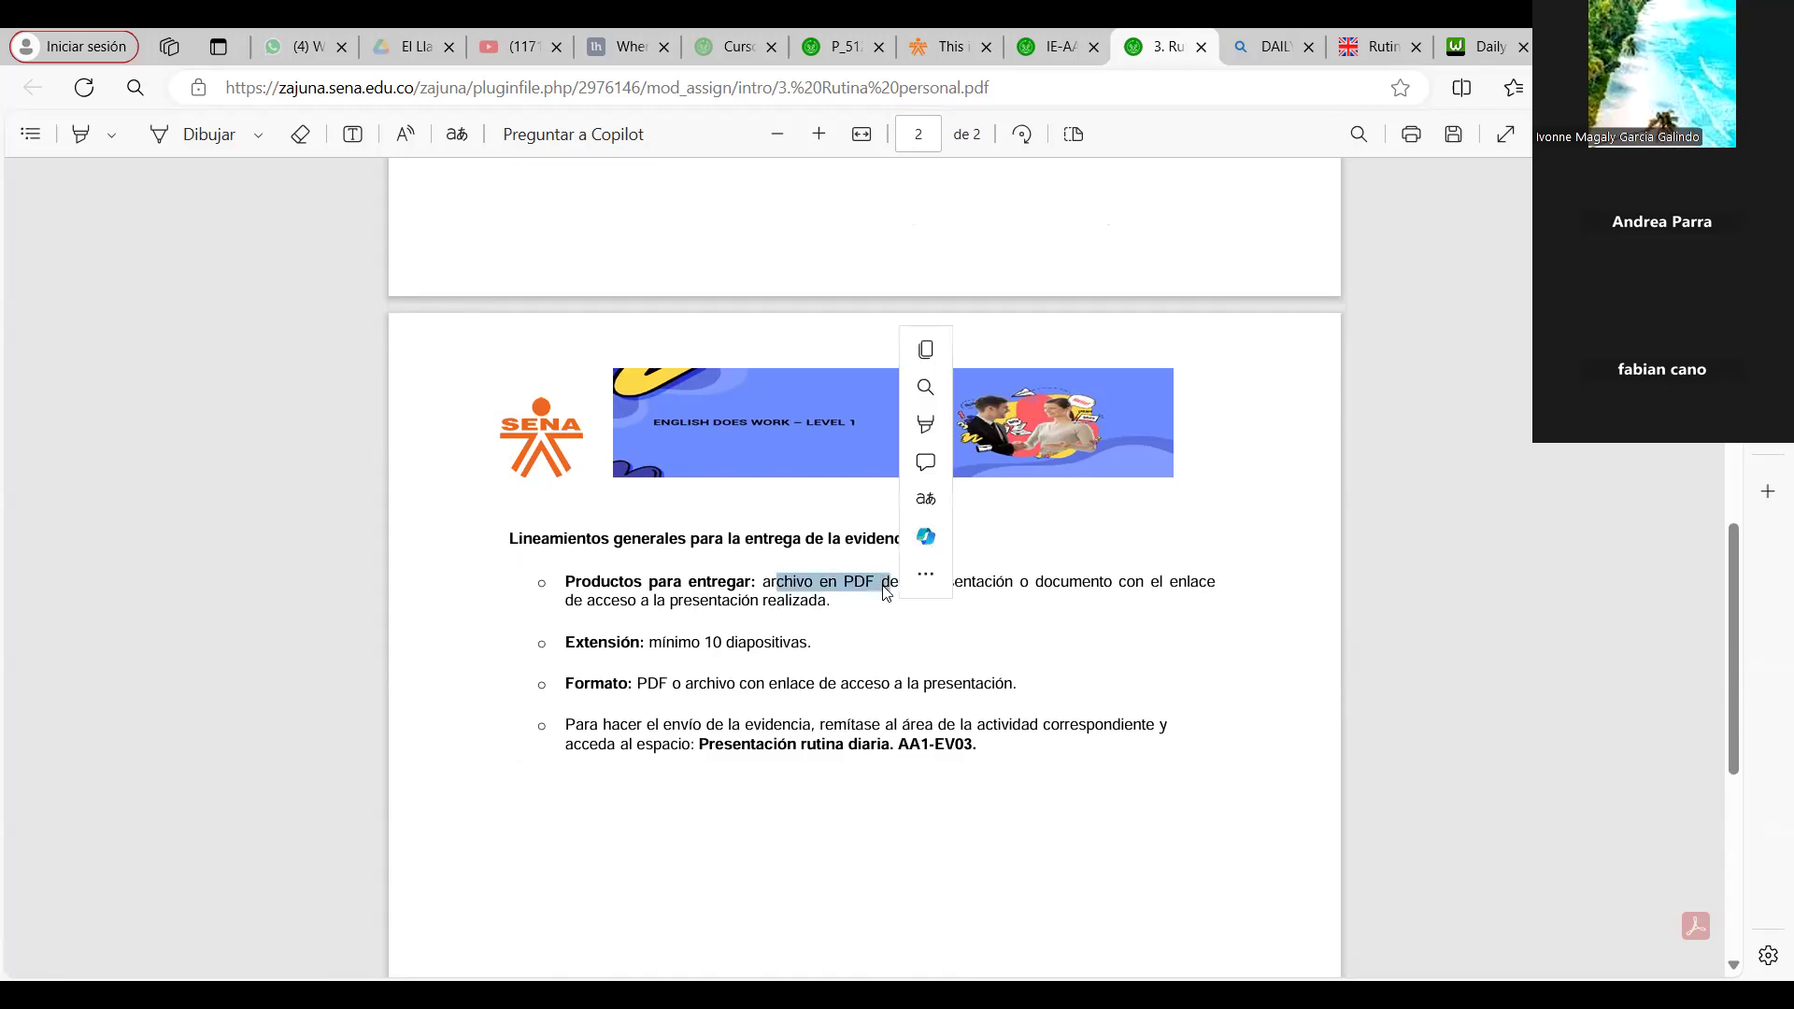
{"action": "left_click", "coordinate": [1006, 653]}
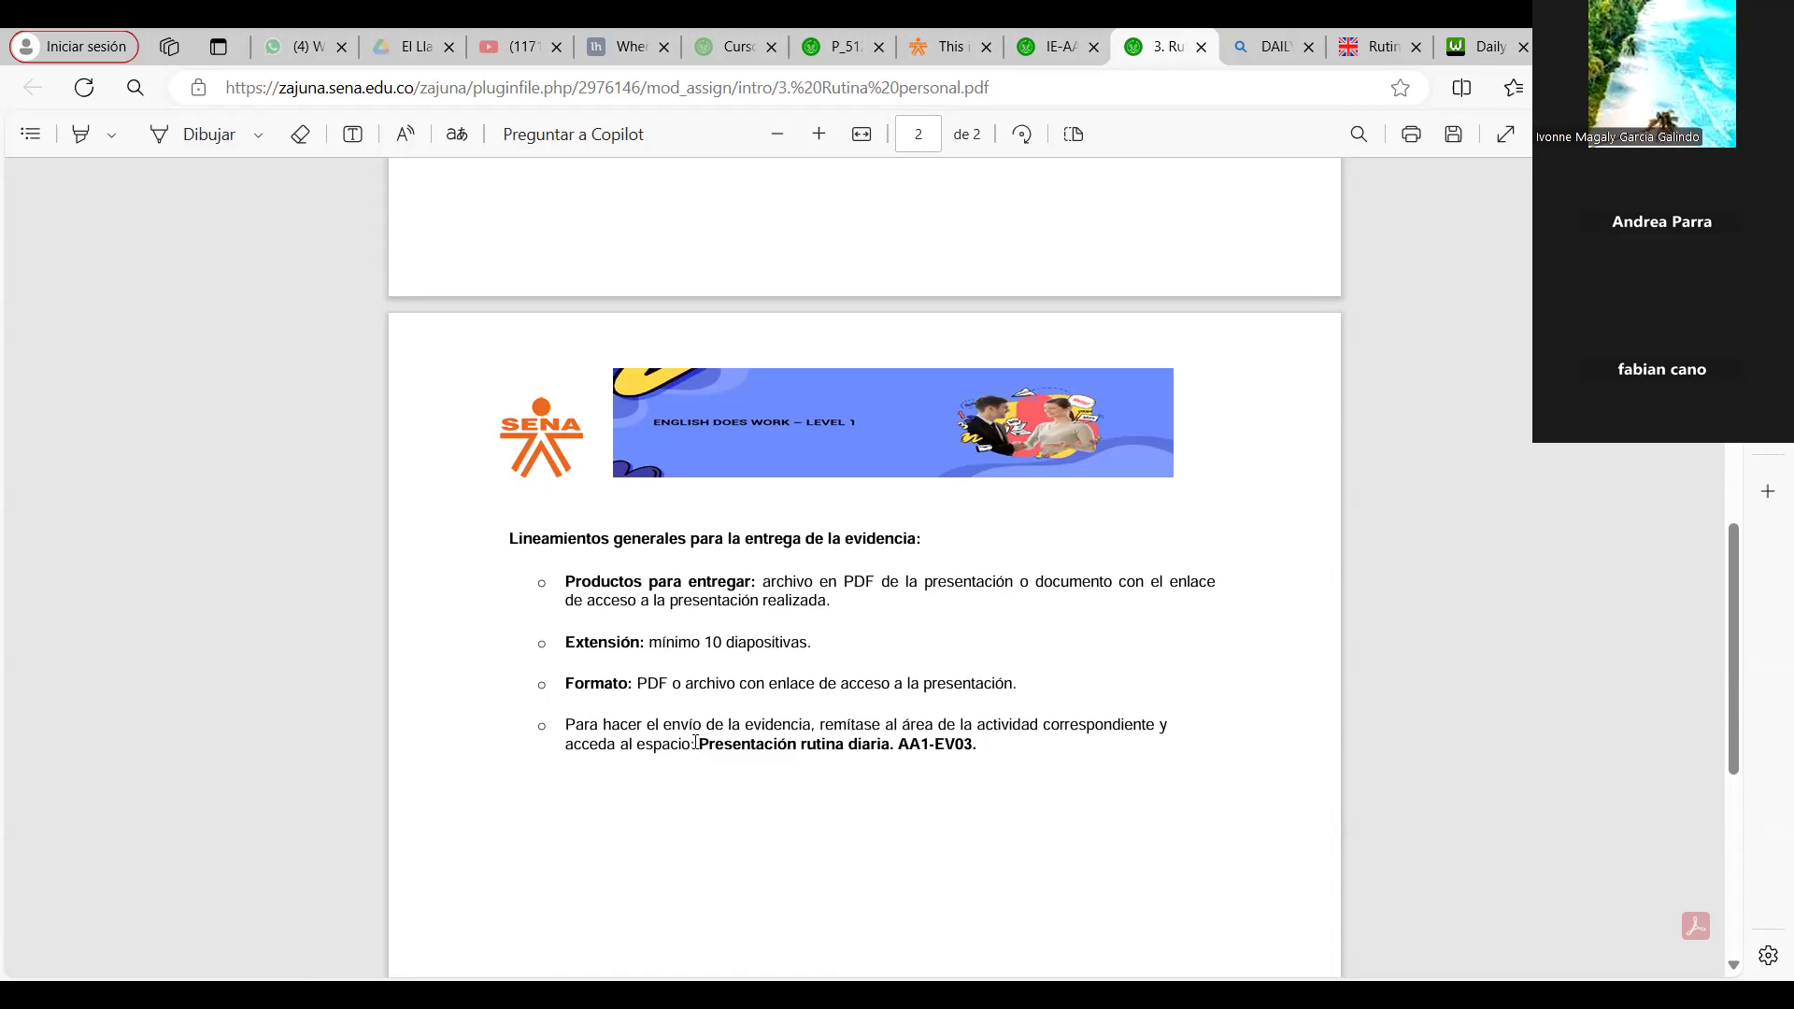
{"action": "left_click_drag", "start_coordinate": [696, 743], "coordinate": [1056, 764]}
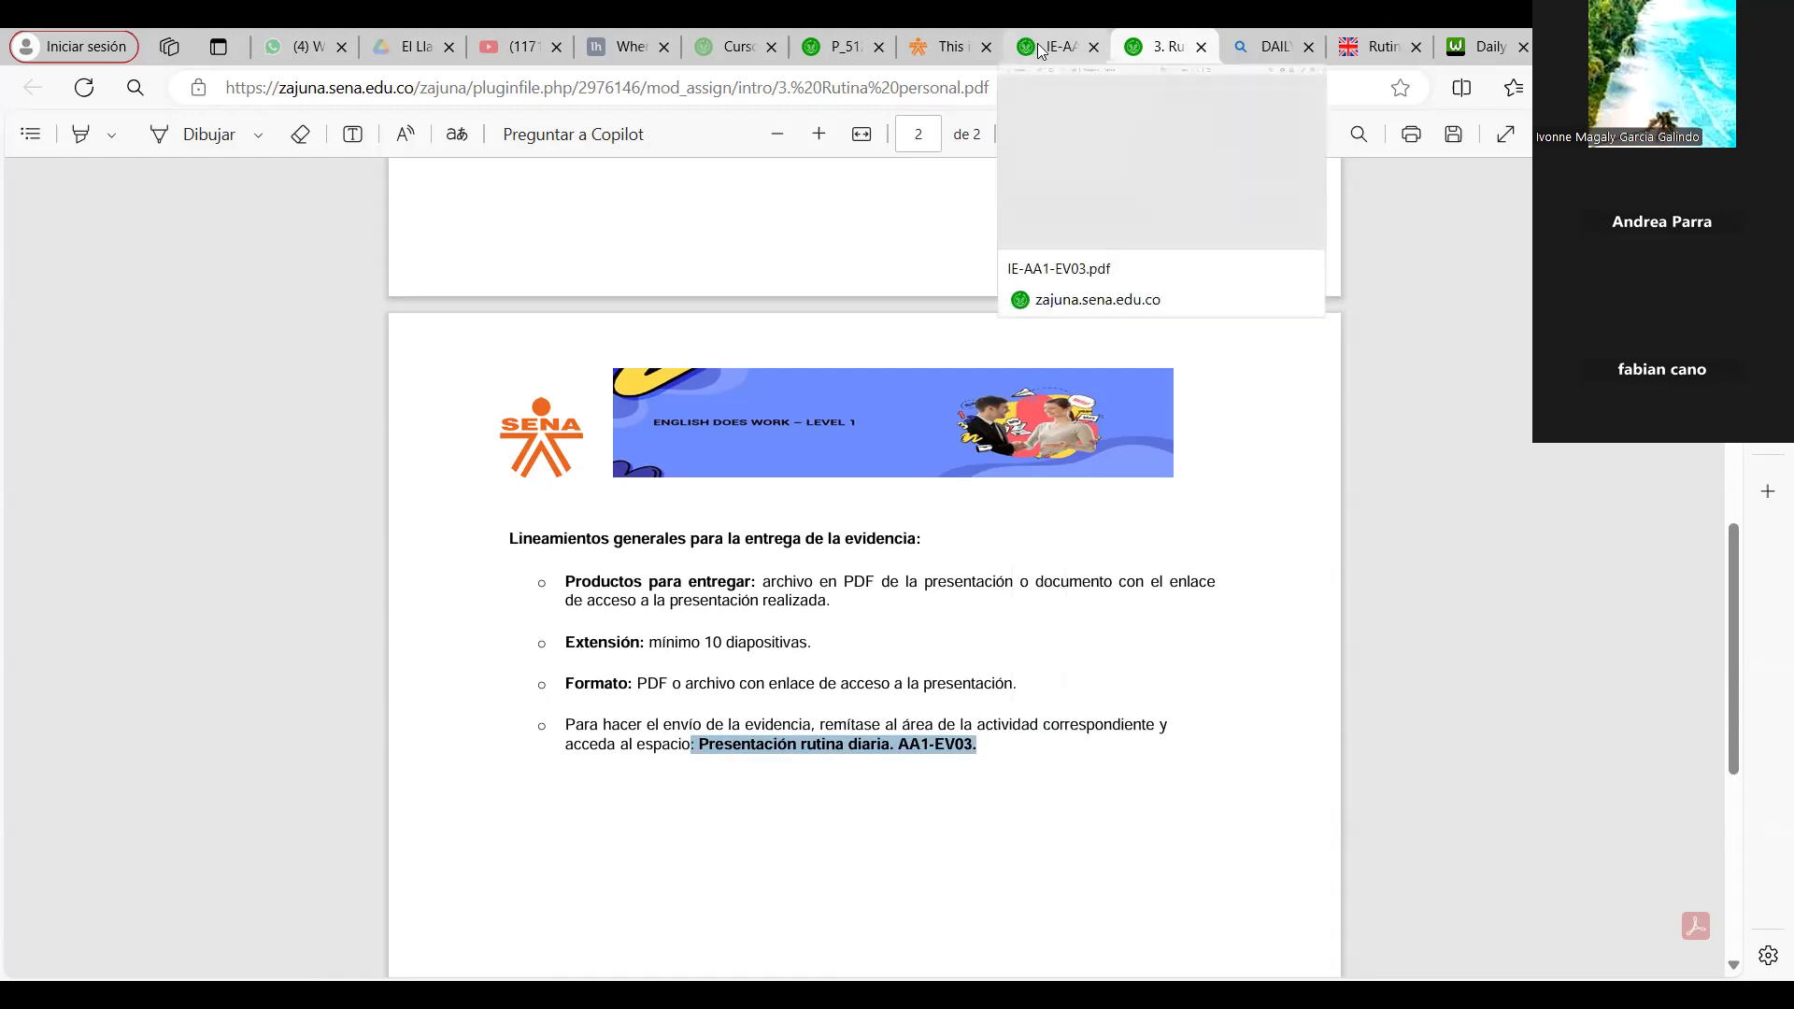
Go to the English Does Work course page and expand Actividad de aprendizaje 1's activities
{"action": "left_click", "coordinate": [1075, 42]}
{"action": "left_click", "coordinate": [929, 41]}
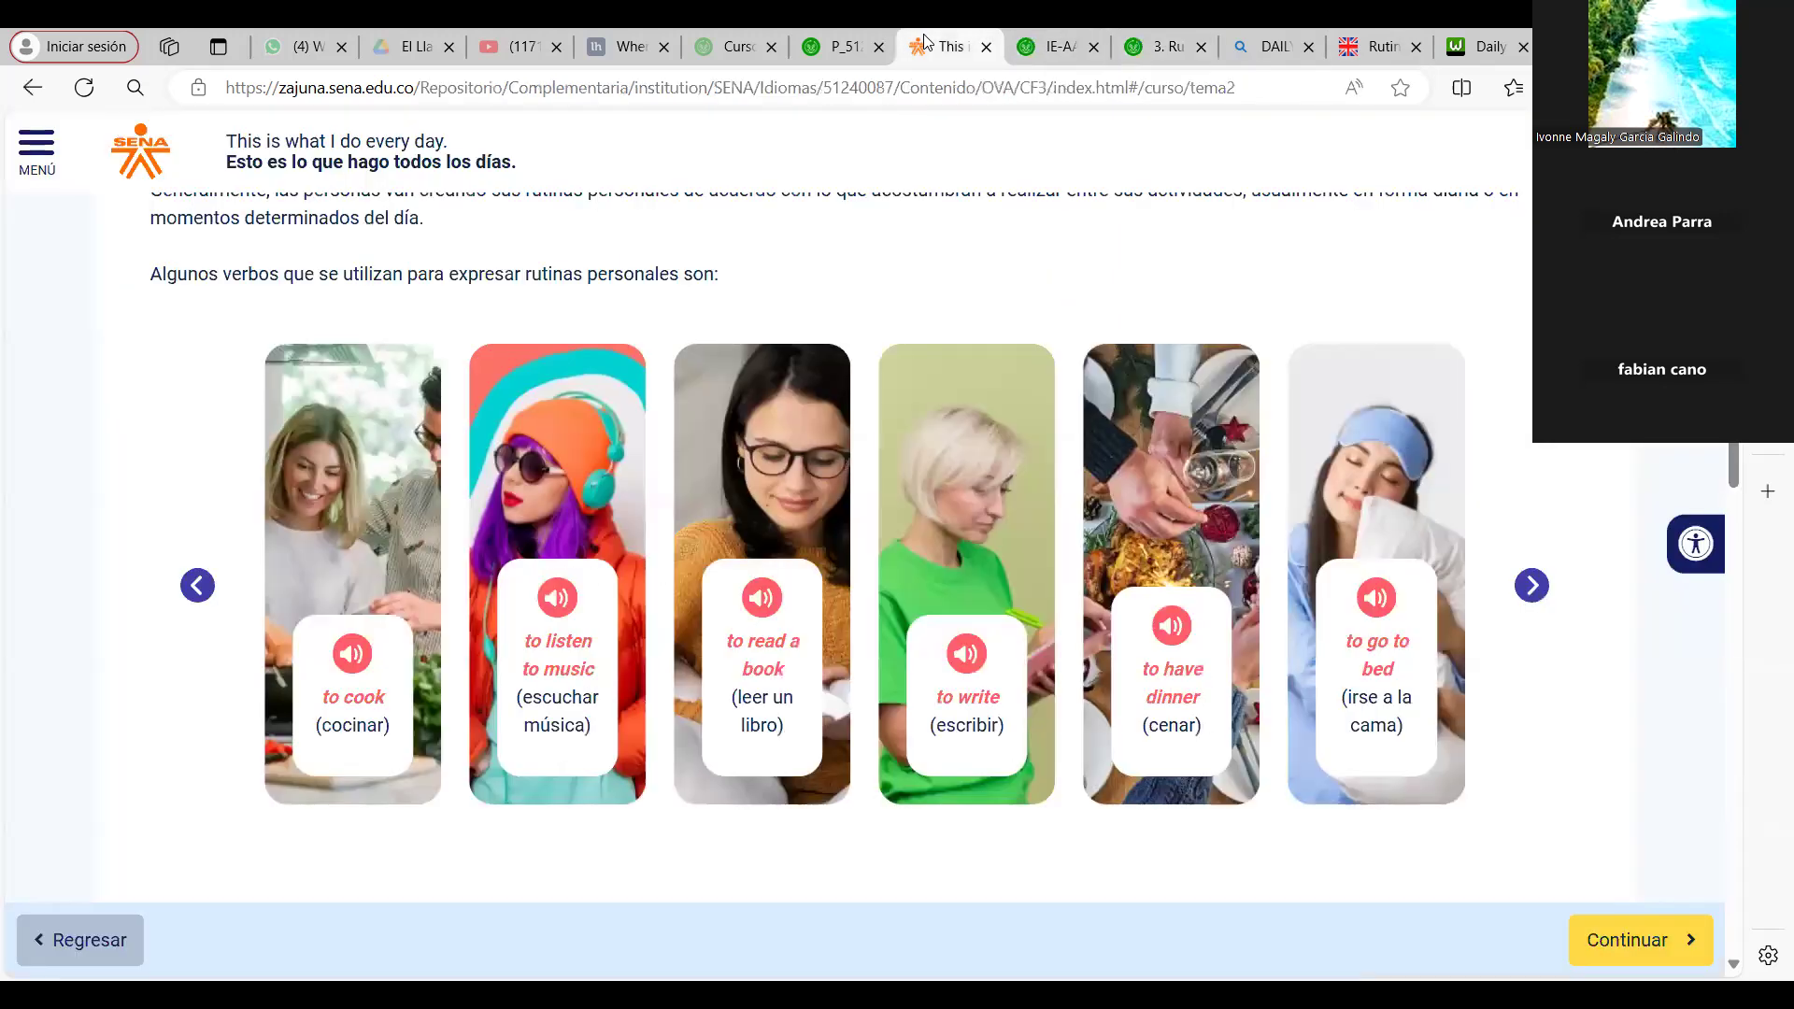
{"action": "left_click", "coordinate": [839, 48]}
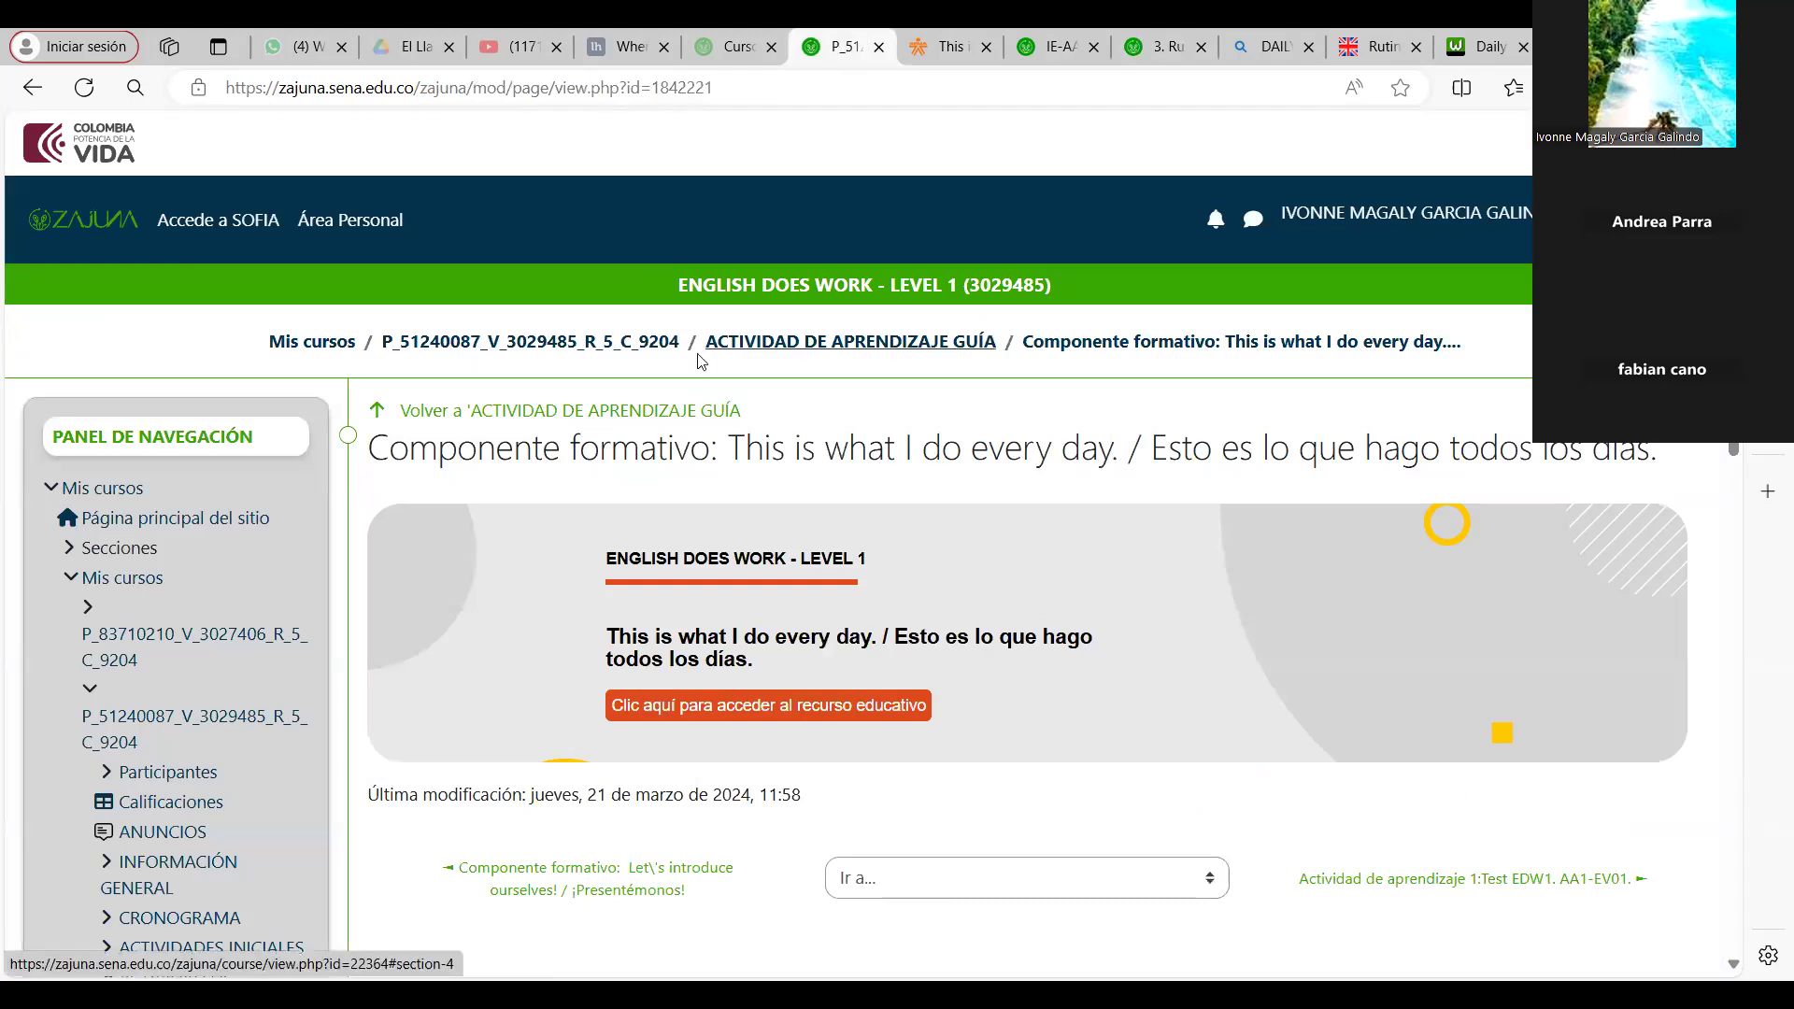
{"action": "left_click", "coordinate": [768, 355]}
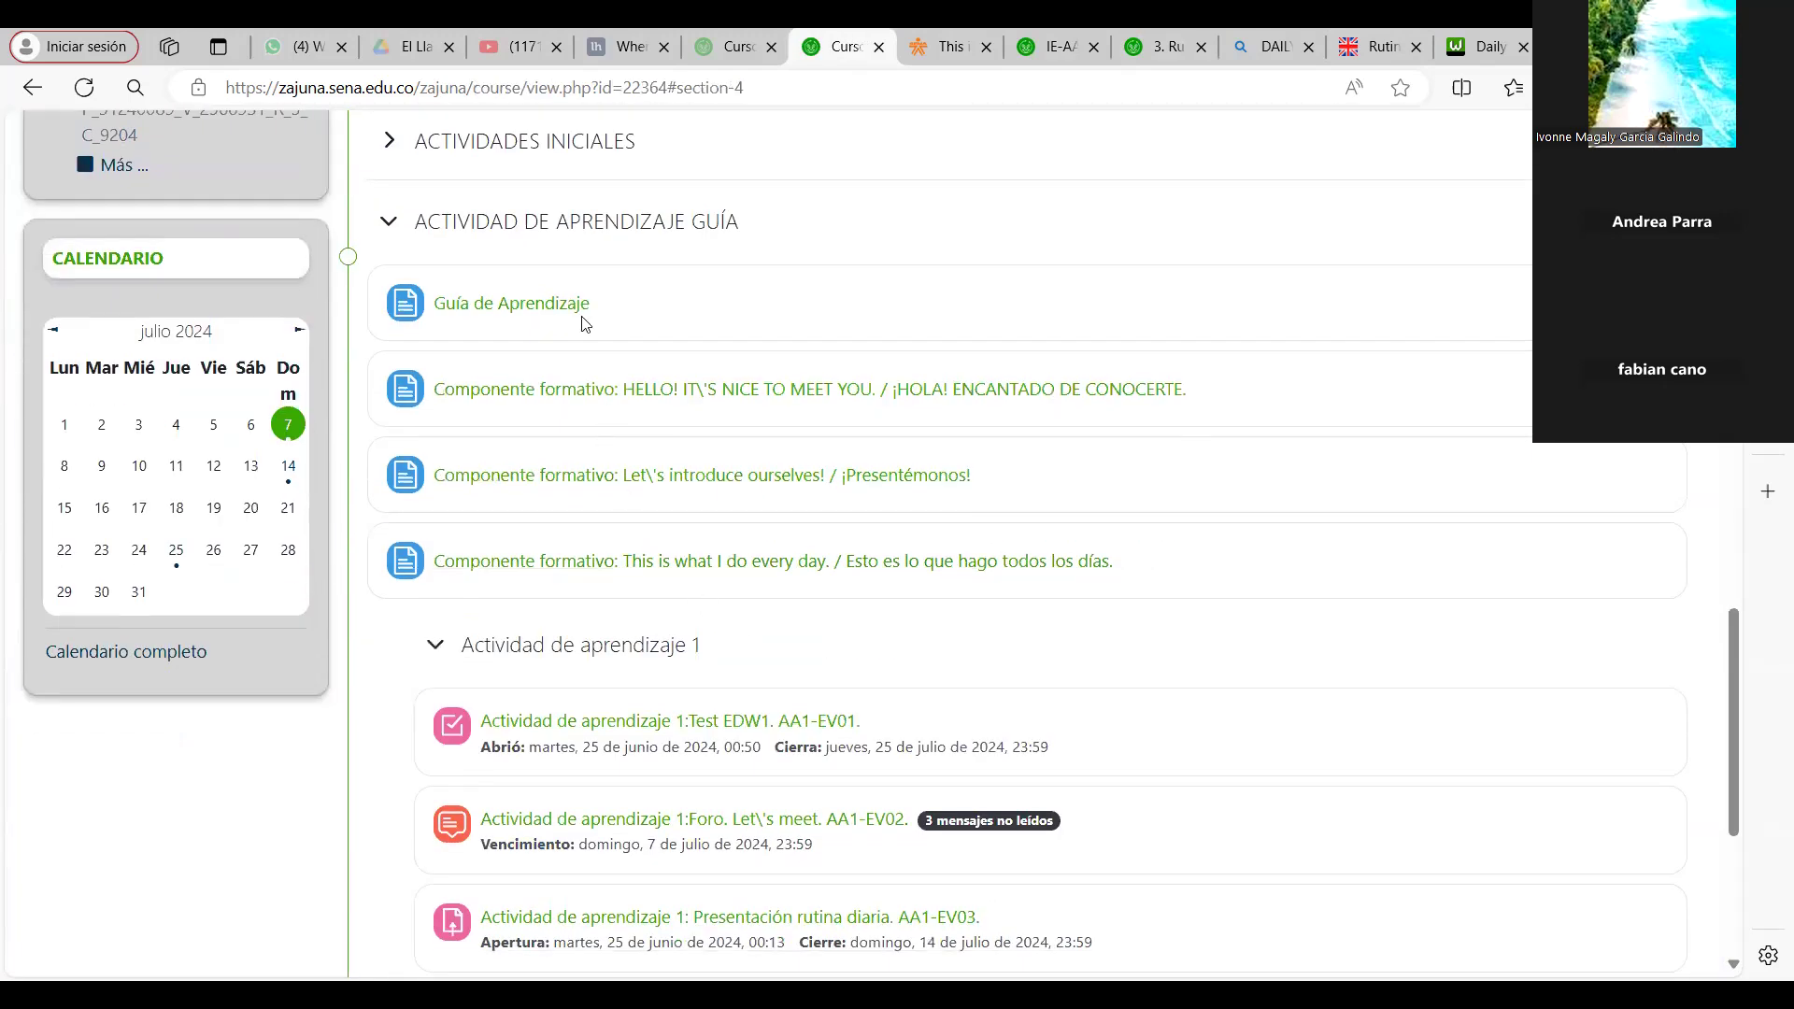
{"action": "left_click", "coordinate": [388, 222]}
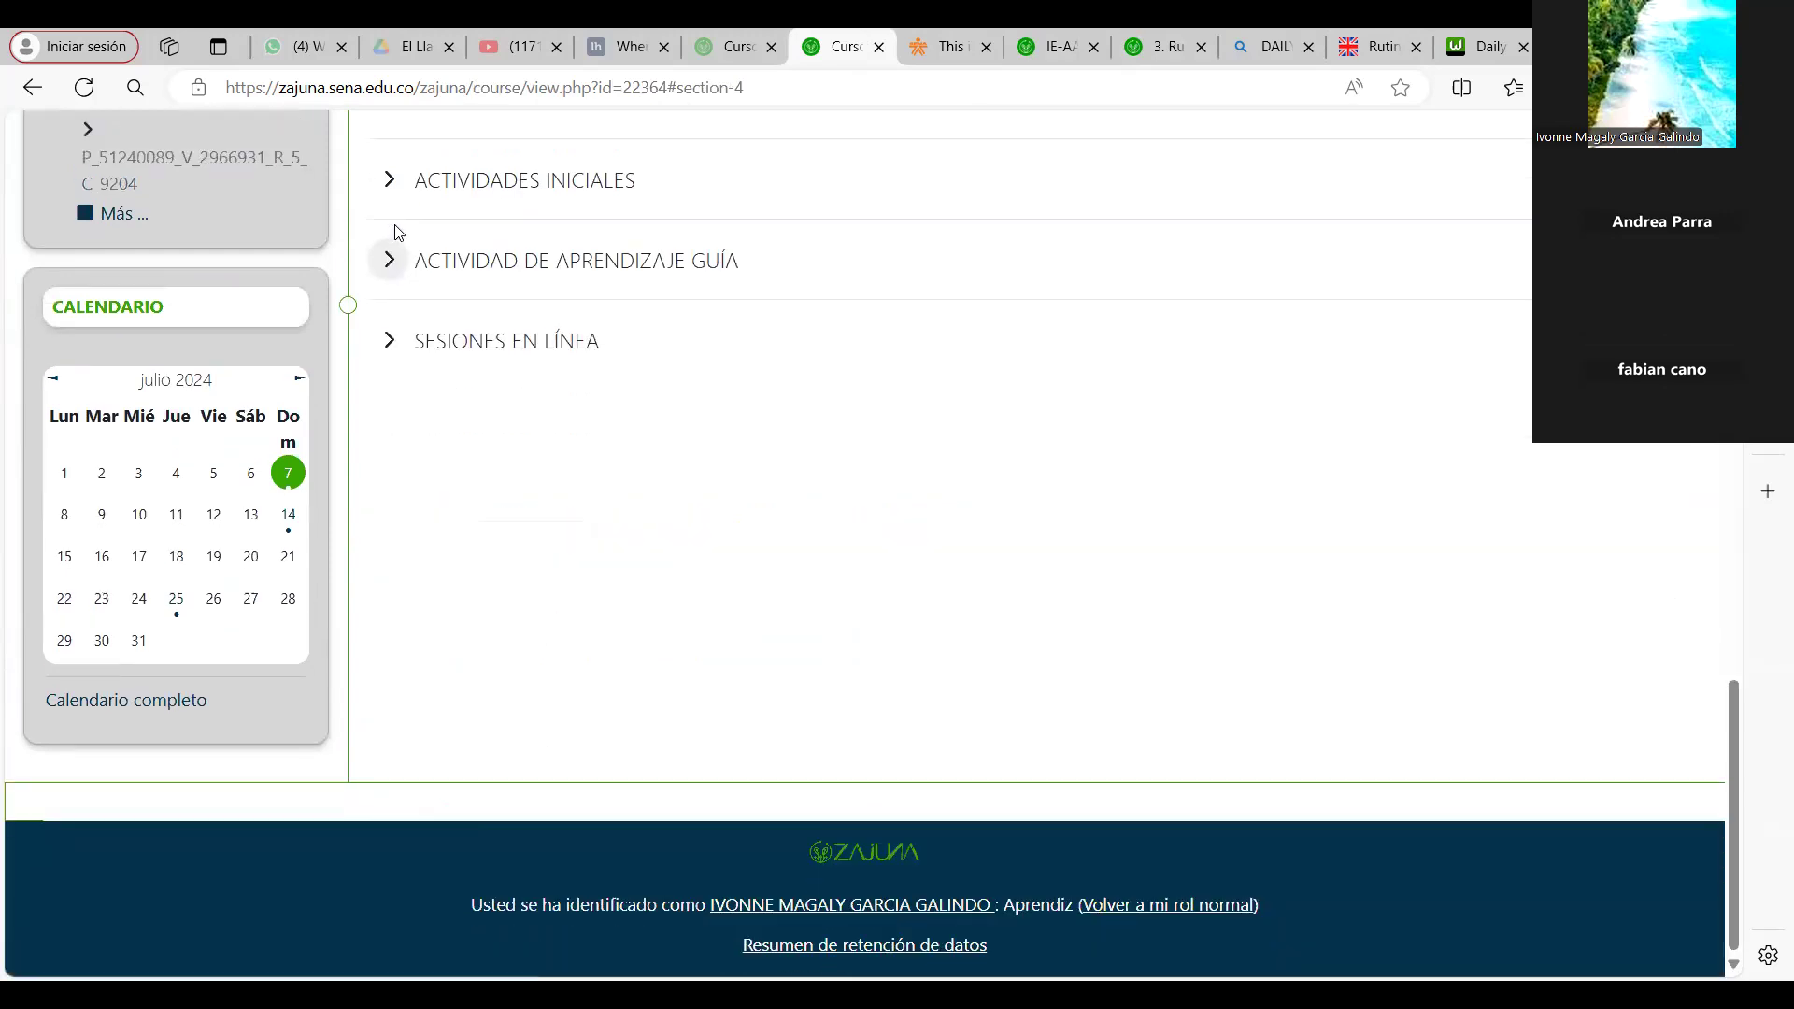
{"action": "left_click", "coordinate": [389, 260]}
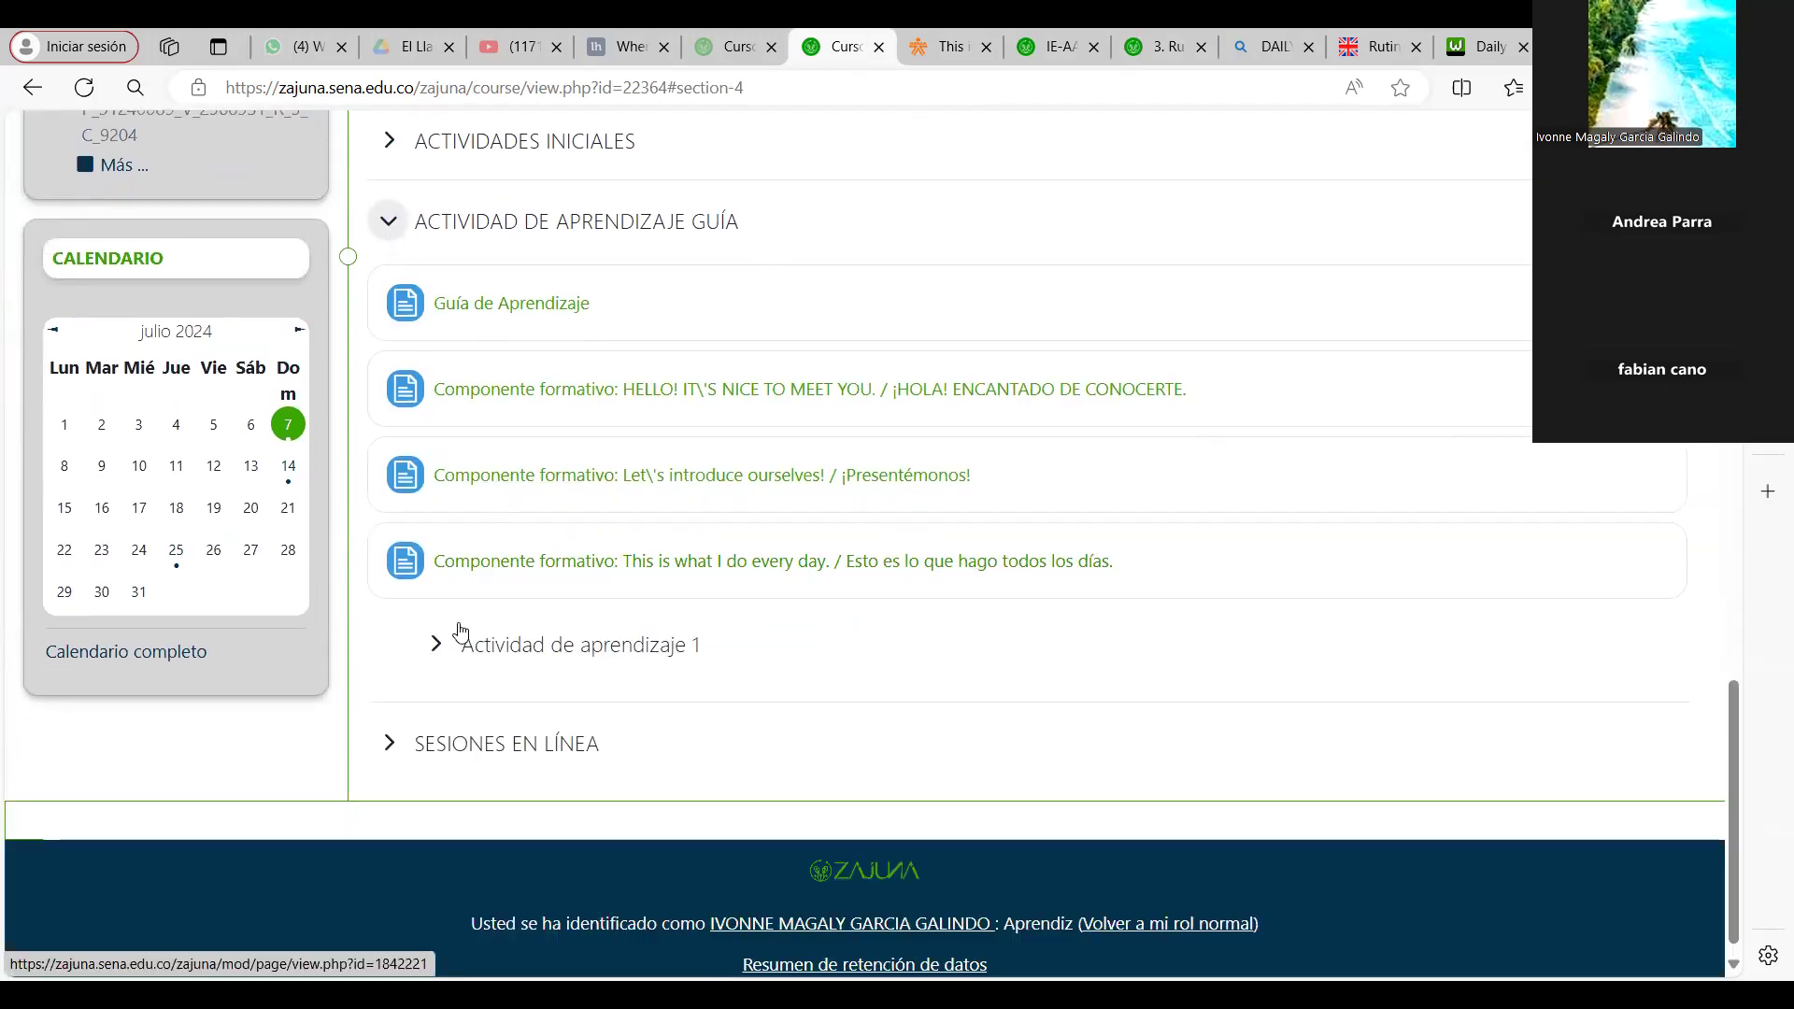
{"action": "left_click", "coordinate": [437, 647]}
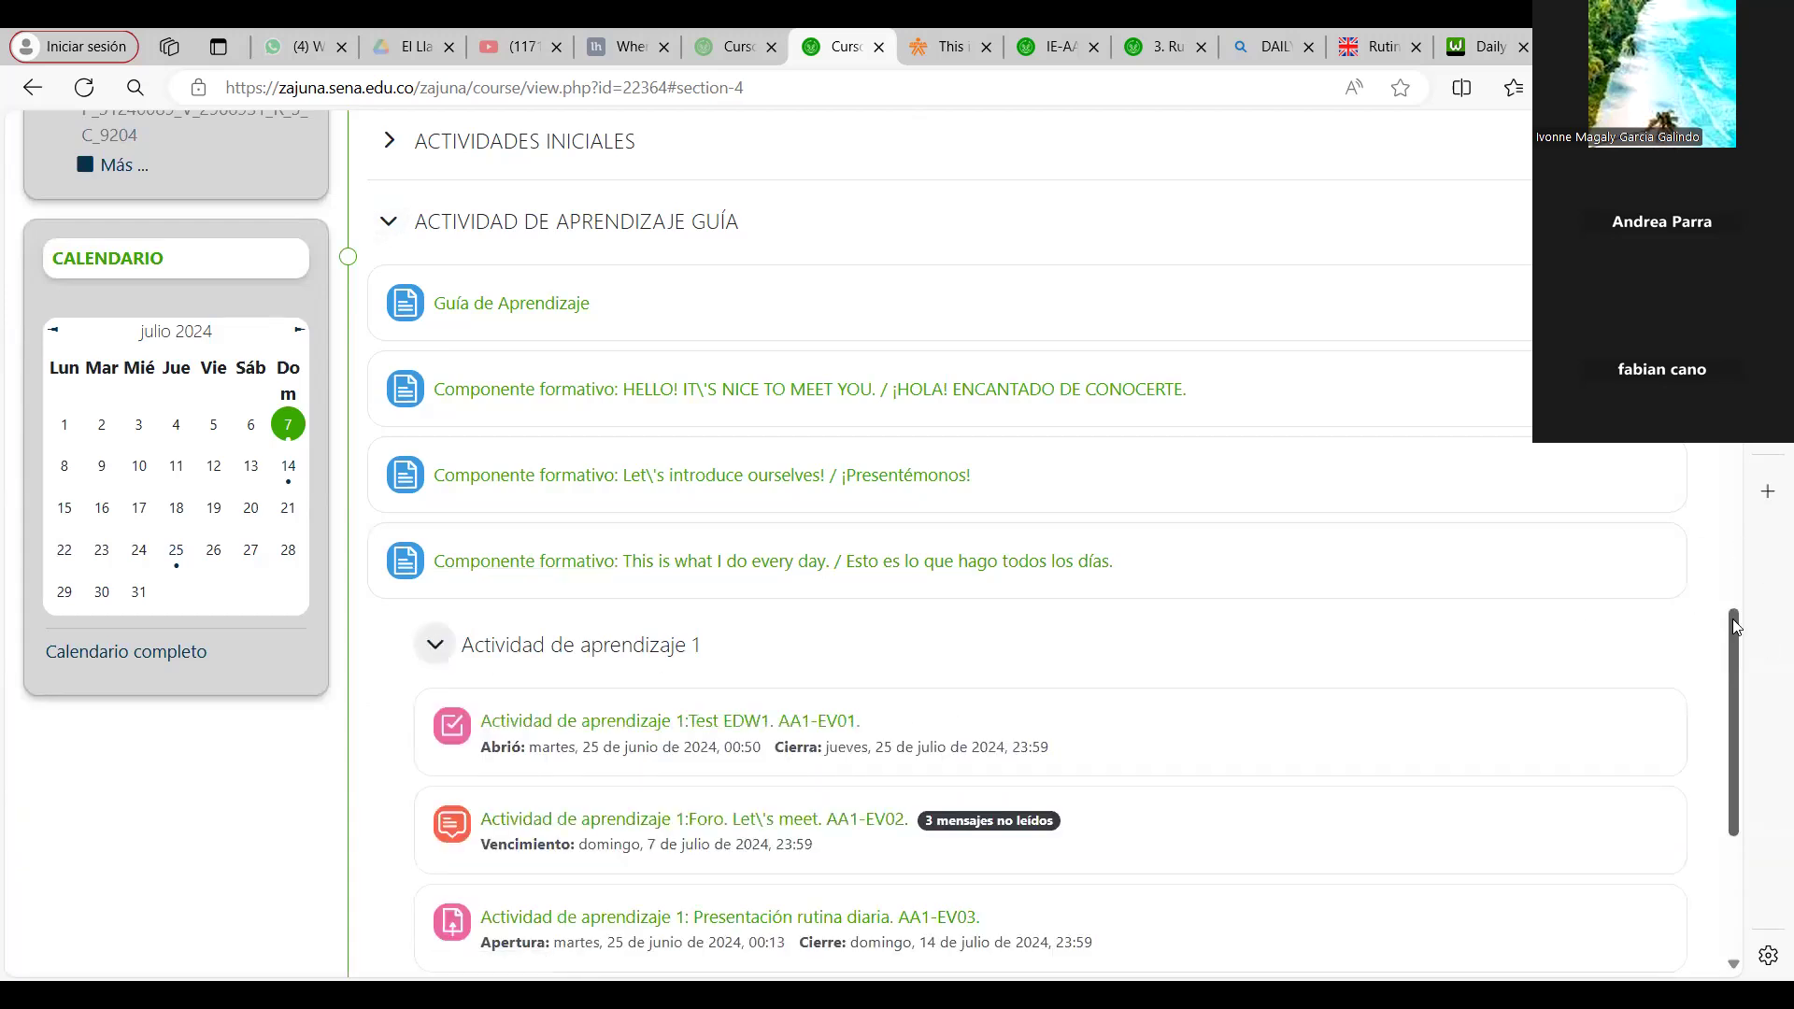
Open the Presentación rutina diaria AA1-EV03 assignment, then switch to the IE-AA1-EV03 checklist PDF
{"action": "left_click_drag", "start_coordinate": [1732, 624], "coordinate": [1732, 713]}
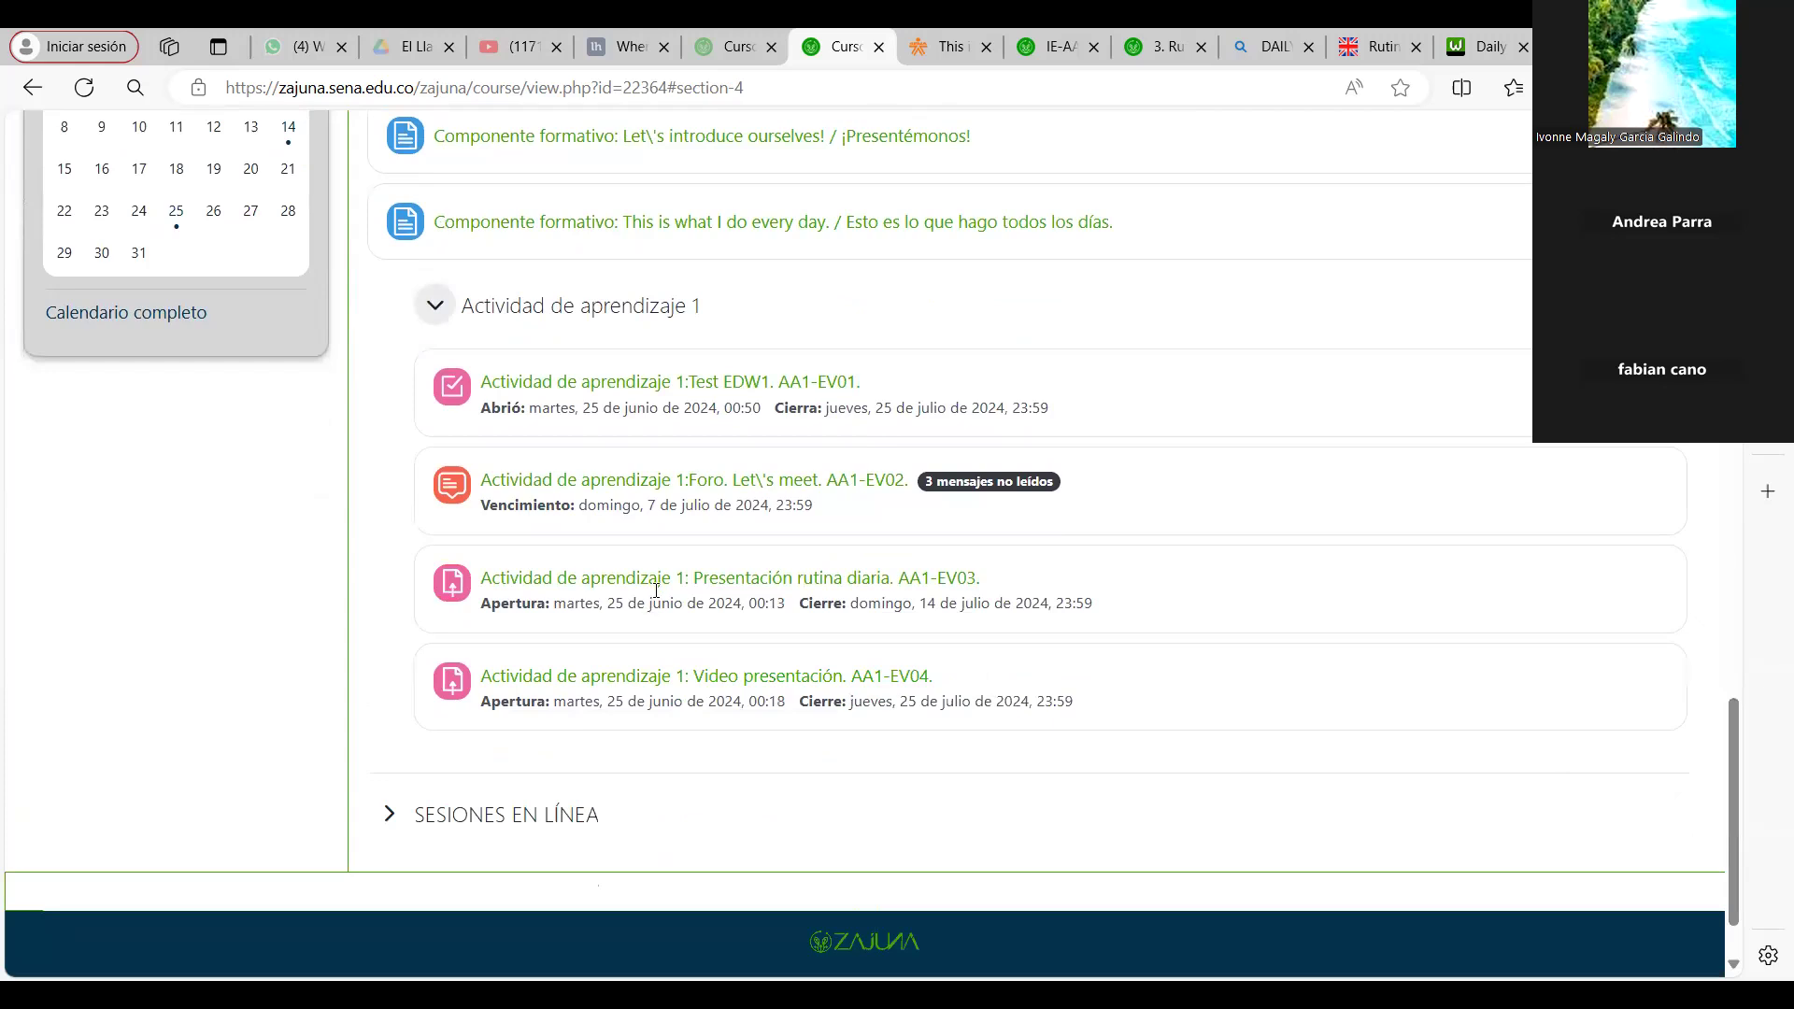
{"action": "left_click", "coordinate": [858, 580]}
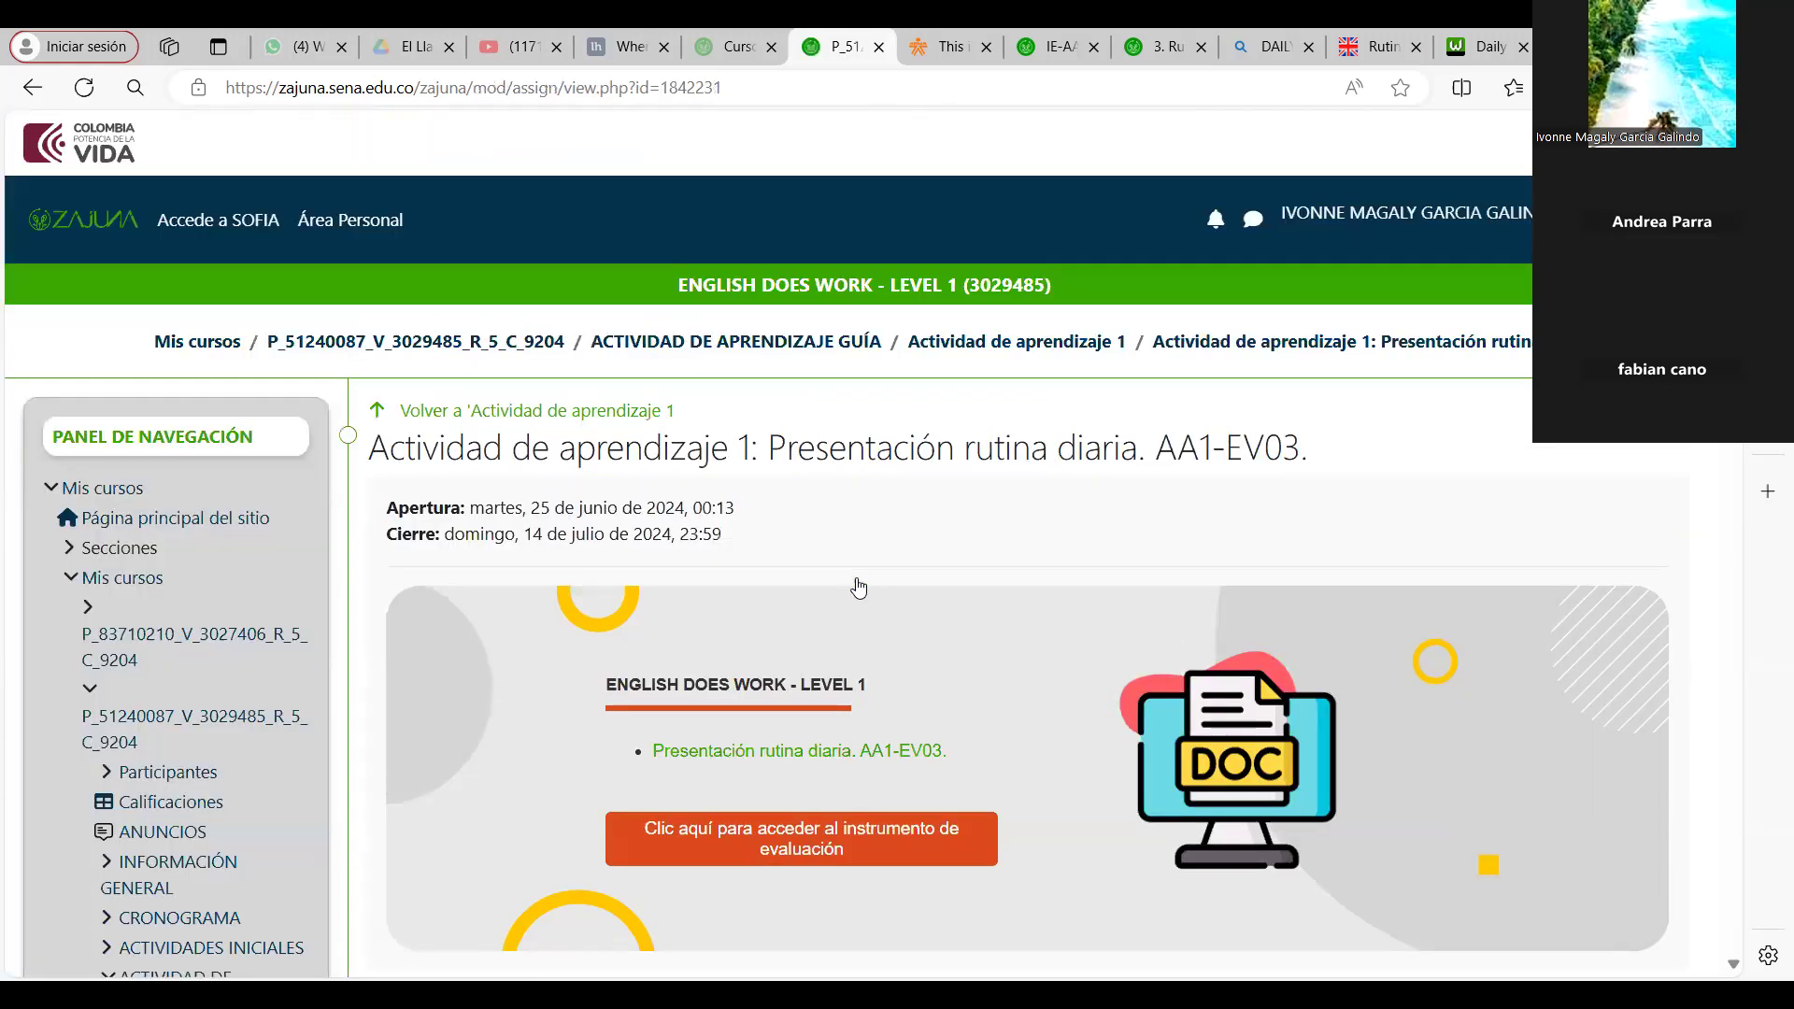
{"action": "scroll", "coordinate": [836, 588], "scroll_direction": "down", "scroll_amount": 3}
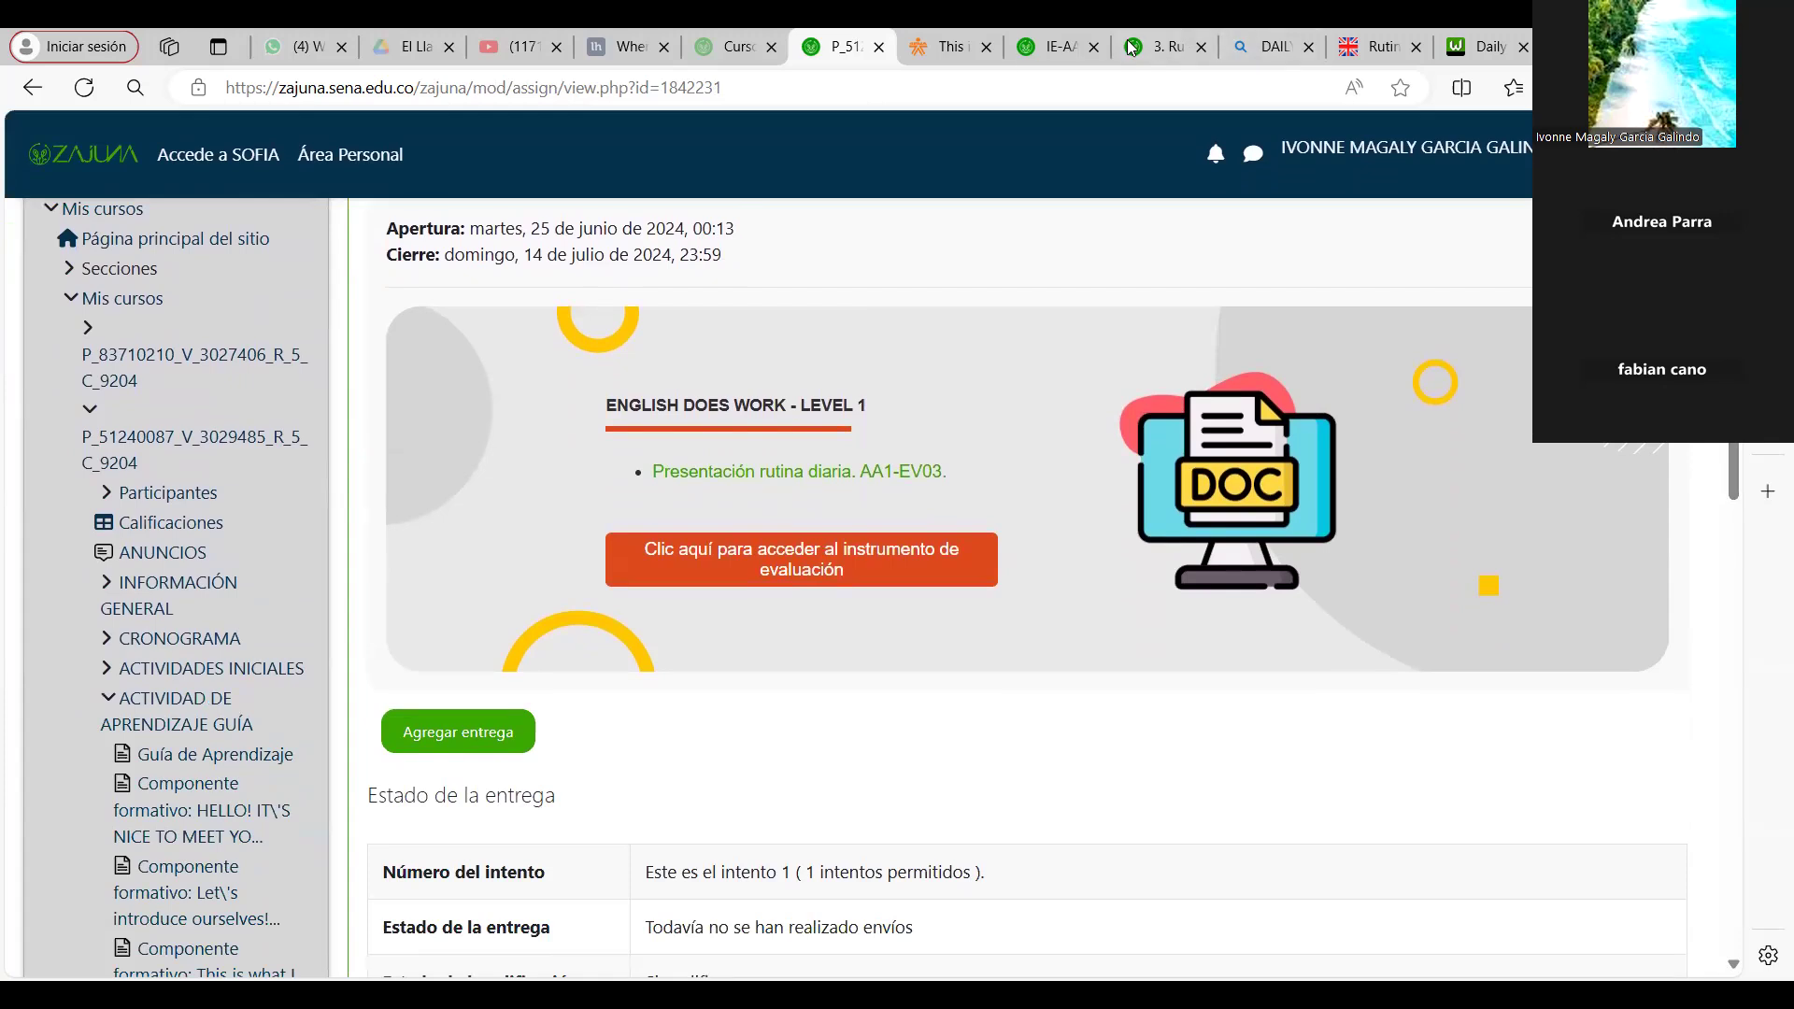
{"action": "key", "text": "ctrl+Tab"}
{"action": "key", "text": "ctrl+Tab"}
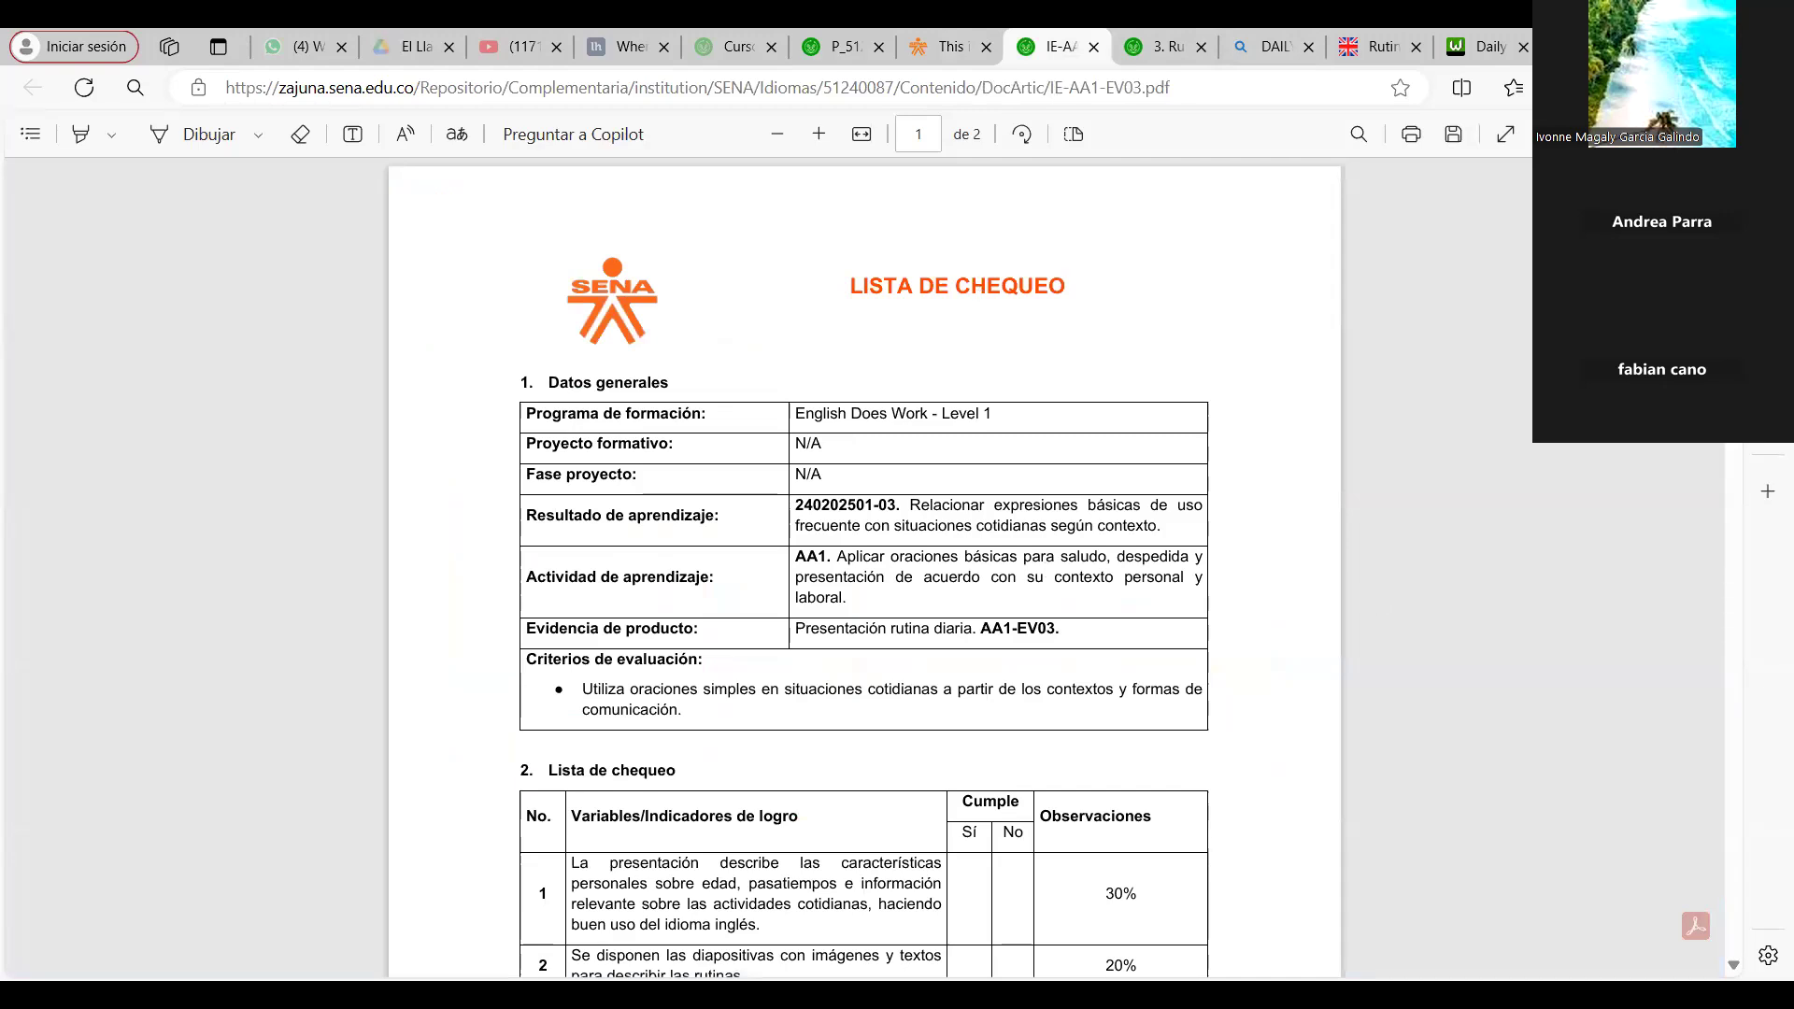
{"action": "scroll", "coordinate": [864, 561], "scroll_direction": "down", "scroll_amount": 5}
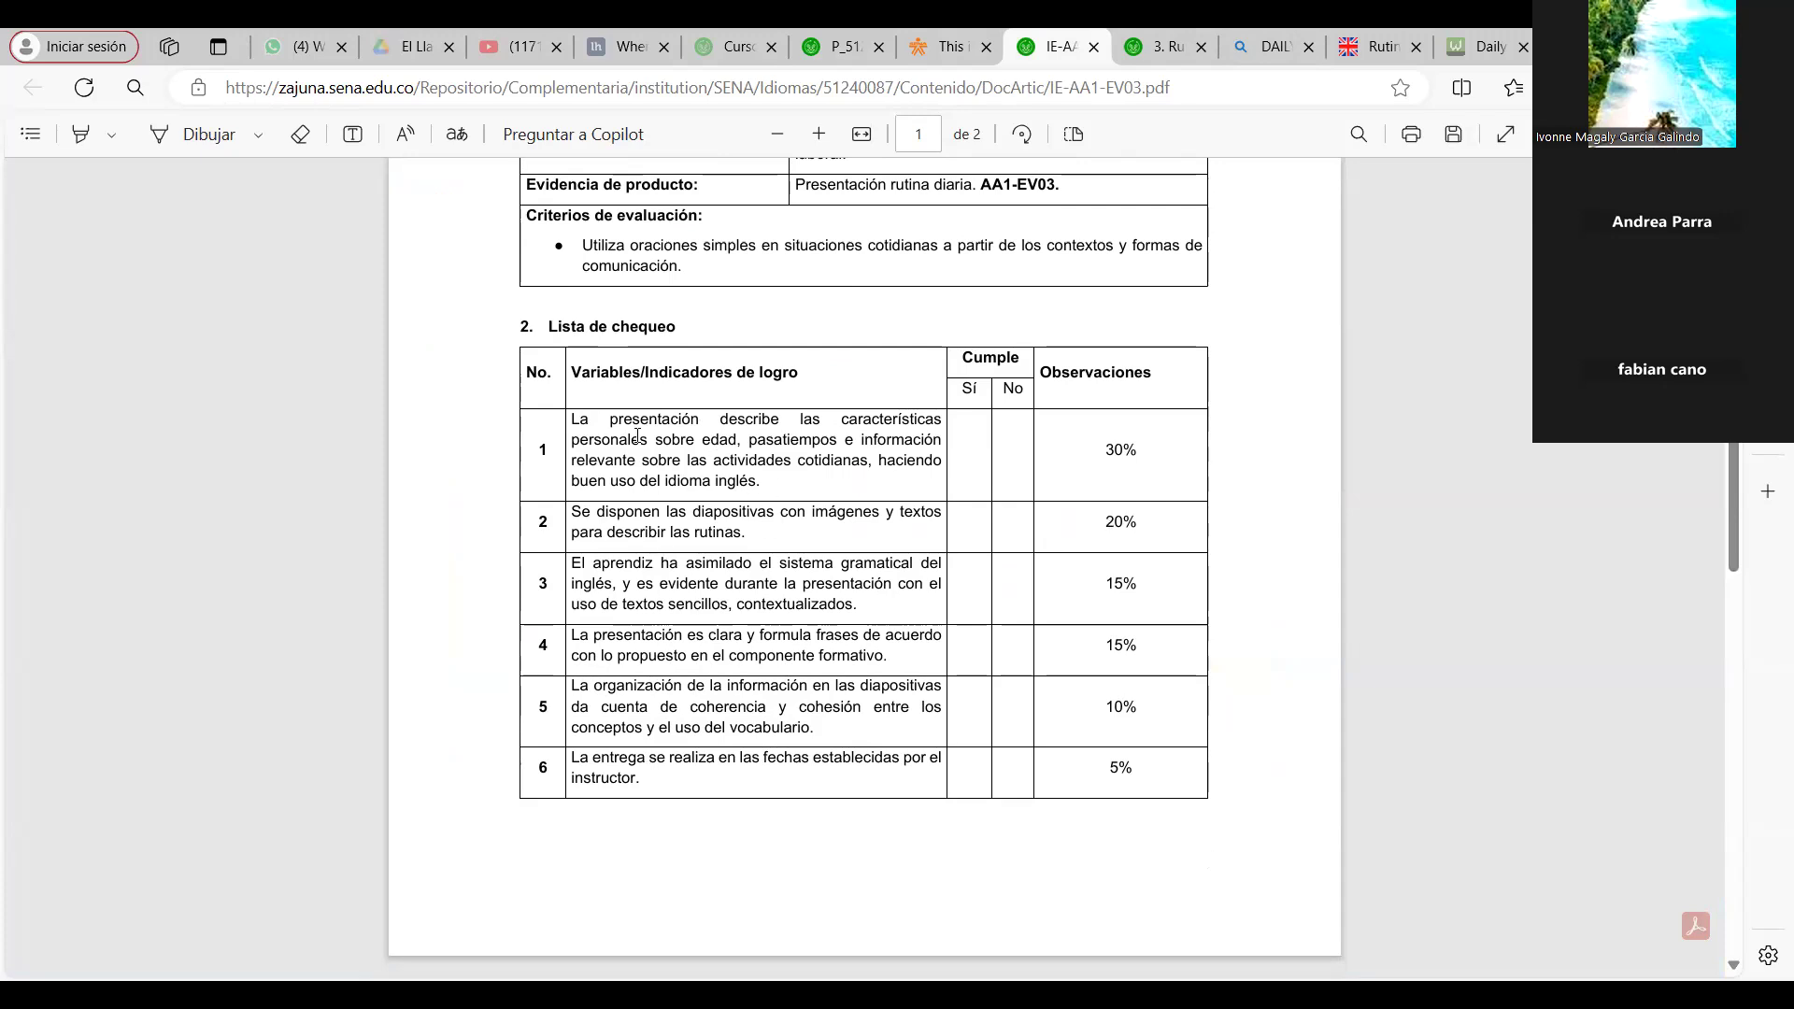
{"action": "left_click_drag", "start_coordinate": [748, 443], "coordinate": [878, 460]}
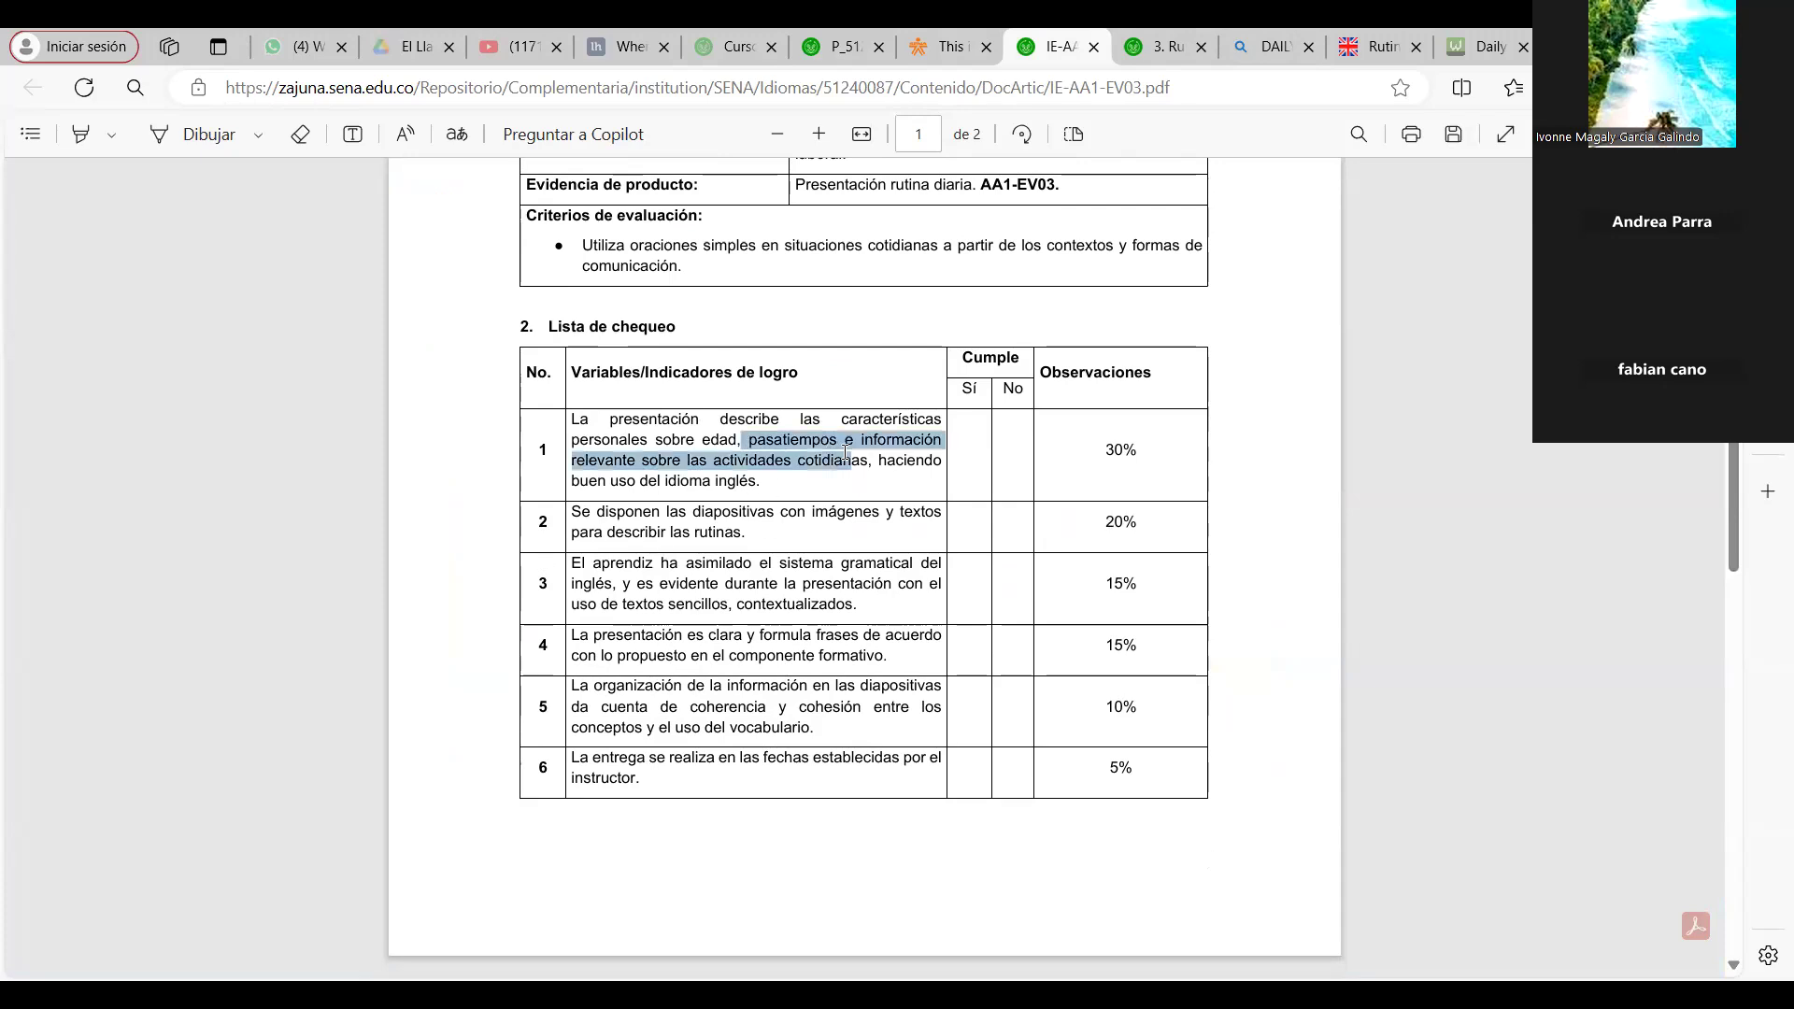
{"action": "left_click", "coordinate": [800, 475]}
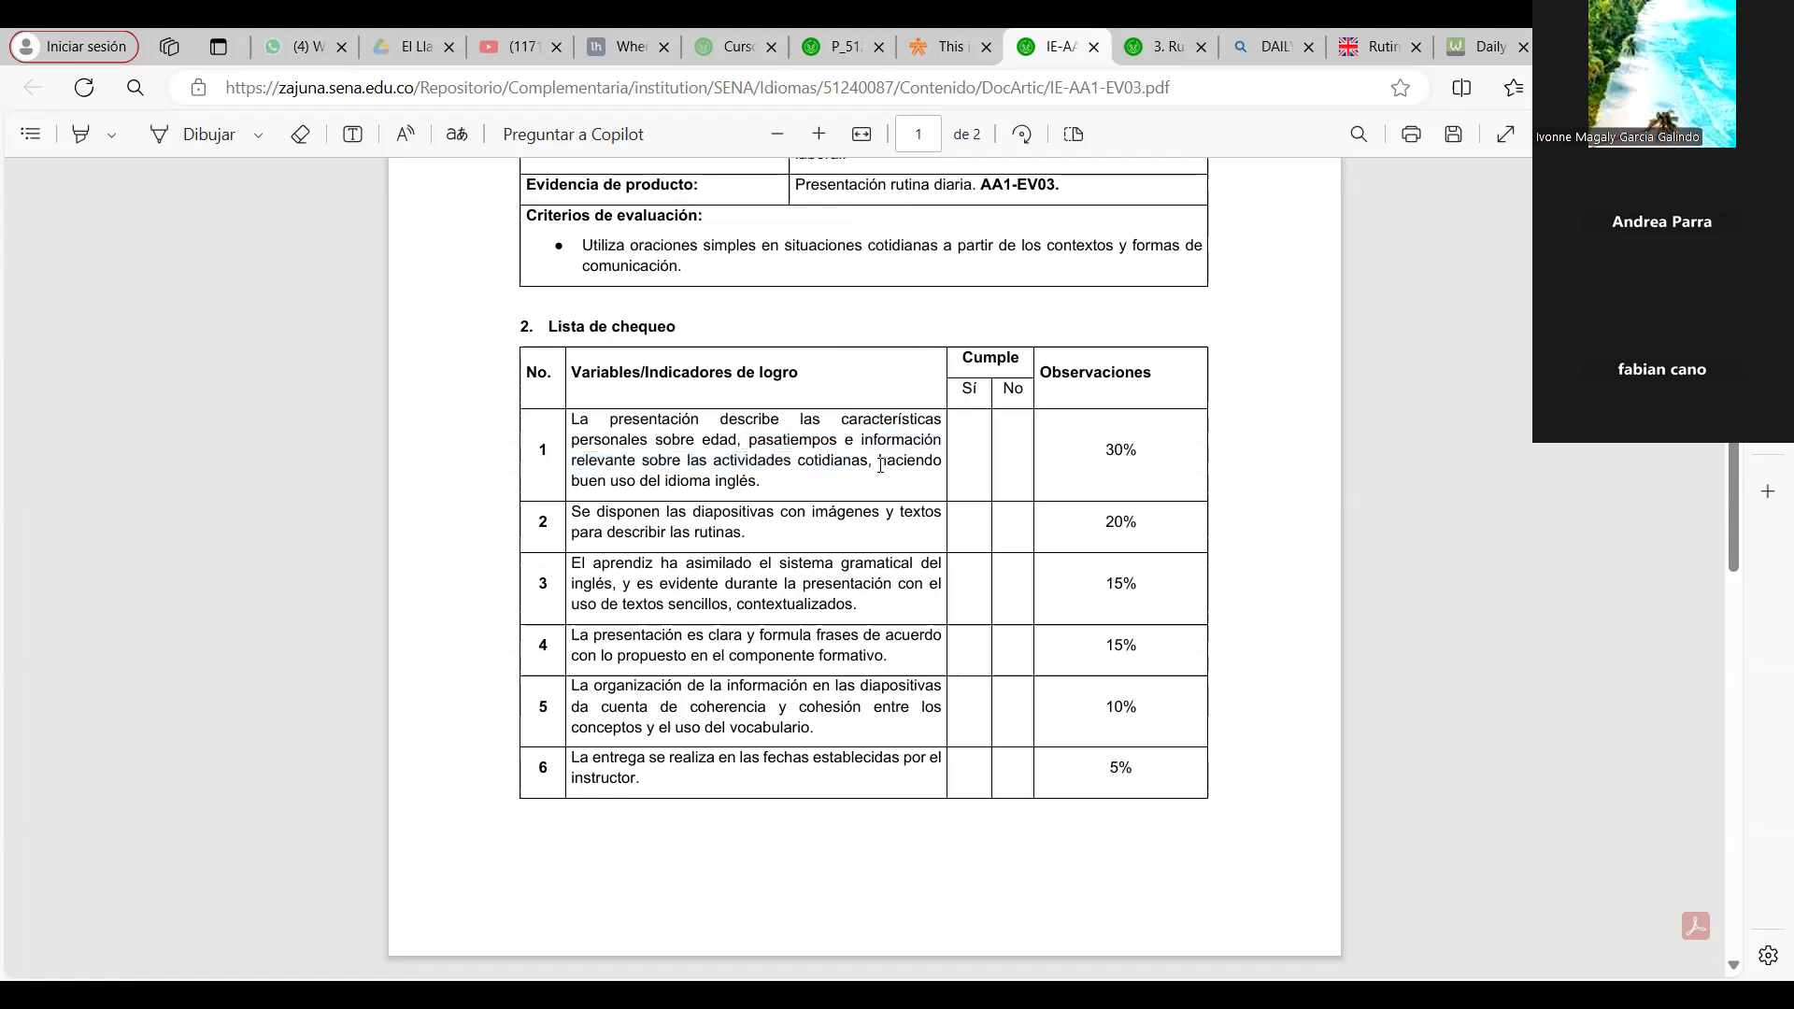
{"action": "left_click_drag", "start_coordinate": [872, 460], "coordinate": [717, 442]}
{"action": "left_click", "coordinate": [838, 487]}
{"action": "mouse_move", "coordinate": [700, 699]}
{"action": "left_mouse_down"}
{"action": "mouse_move", "coordinate": [841, 687]}
{"action": "mouse_move", "coordinate": [816, 706]}
{"action": "left_mouse_up"}
{"action": "left_click", "coordinate": [696, 699]}
{"action": "left_click_drag", "start_coordinate": [1732, 542], "coordinate": [1694, 755]}
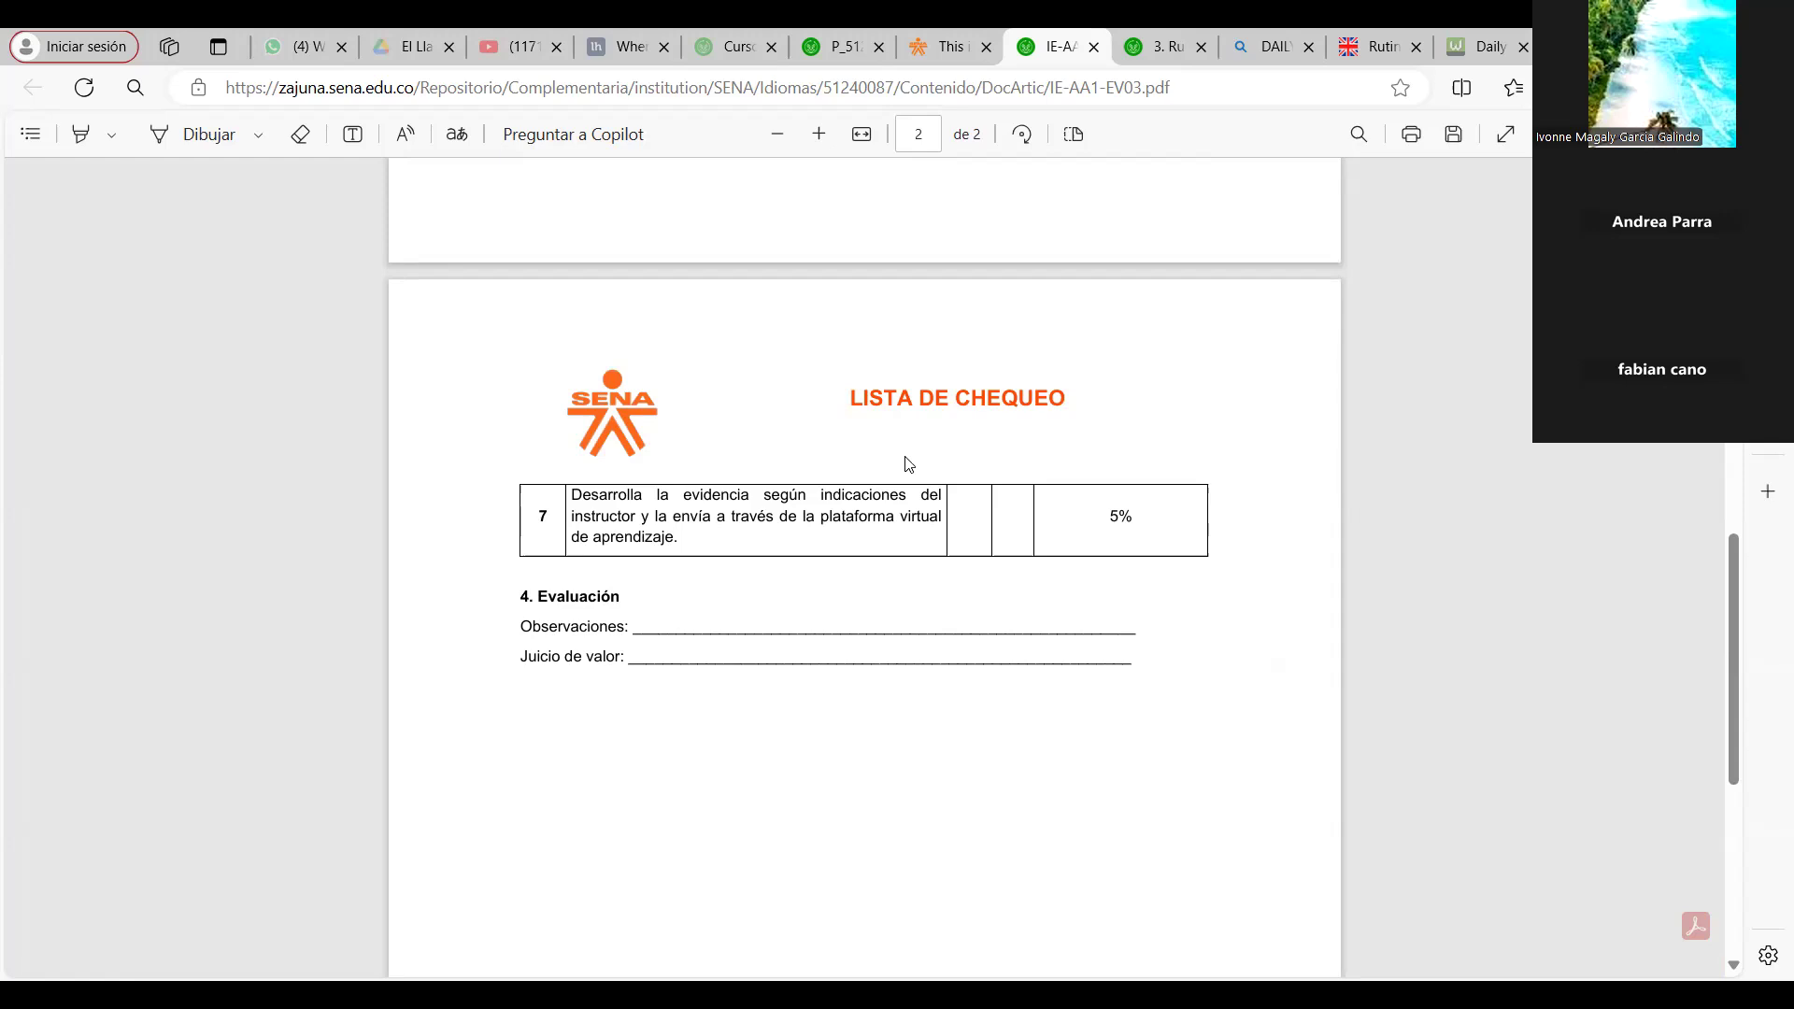
{"action": "scroll", "coordinate": [1685, 504], "scroll_direction": "up", "scroll_amount": 7}
{"action": "scroll", "coordinate": [1686, 505], "scroll_direction": "down", "scroll_amount": 5}
{"action": "scroll", "coordinate": [1670, 495], "scroll_direction": "up", "scroll_amount": 5}
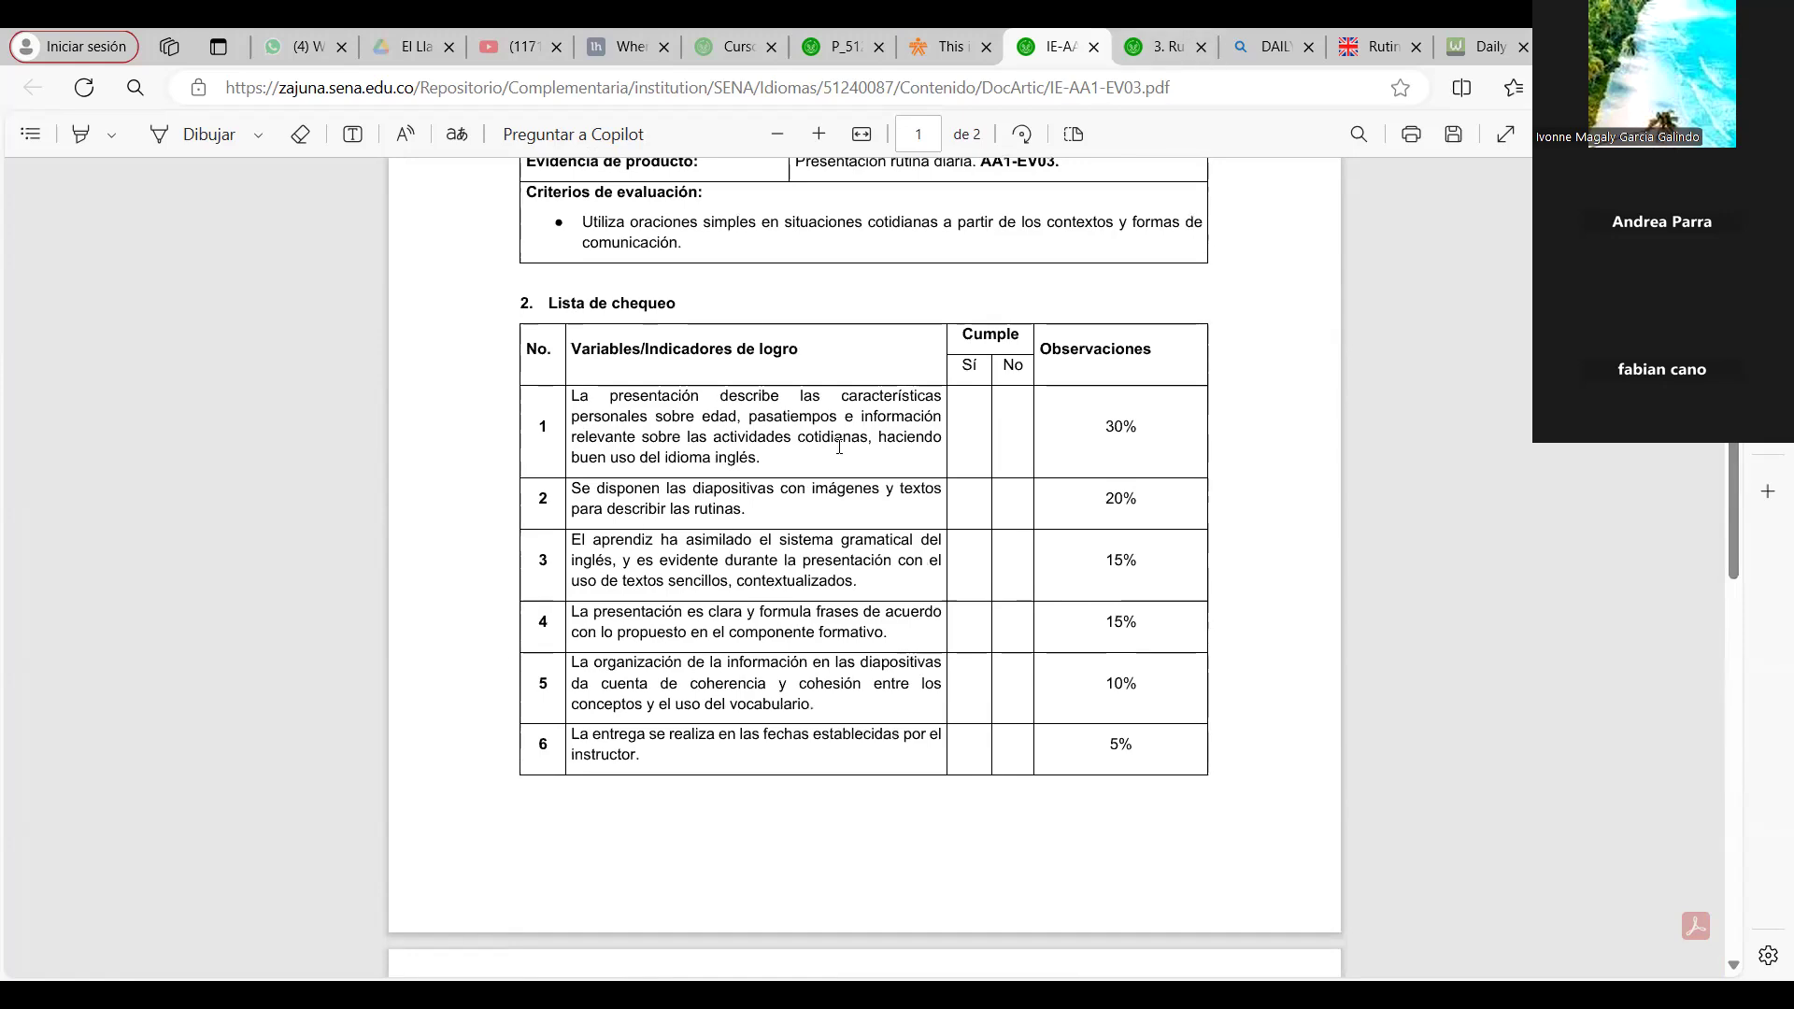
{"action": "scroll", "coordinate": [864, 561], "scroll_direction": "up", "scroll_amount": 1}
{"action": "scroll", "coordinate": [864, 560], "scroll_direction": "down", "scroll_amount": 5}
{"action": "scroll", "coordinate": [864, 561], "scroll_direction": "up", "scroll_amount": 5}
{"action": "scroll", "coordinate": [864, 560], "scroll_direction": "up", "scroll_amount": 2}
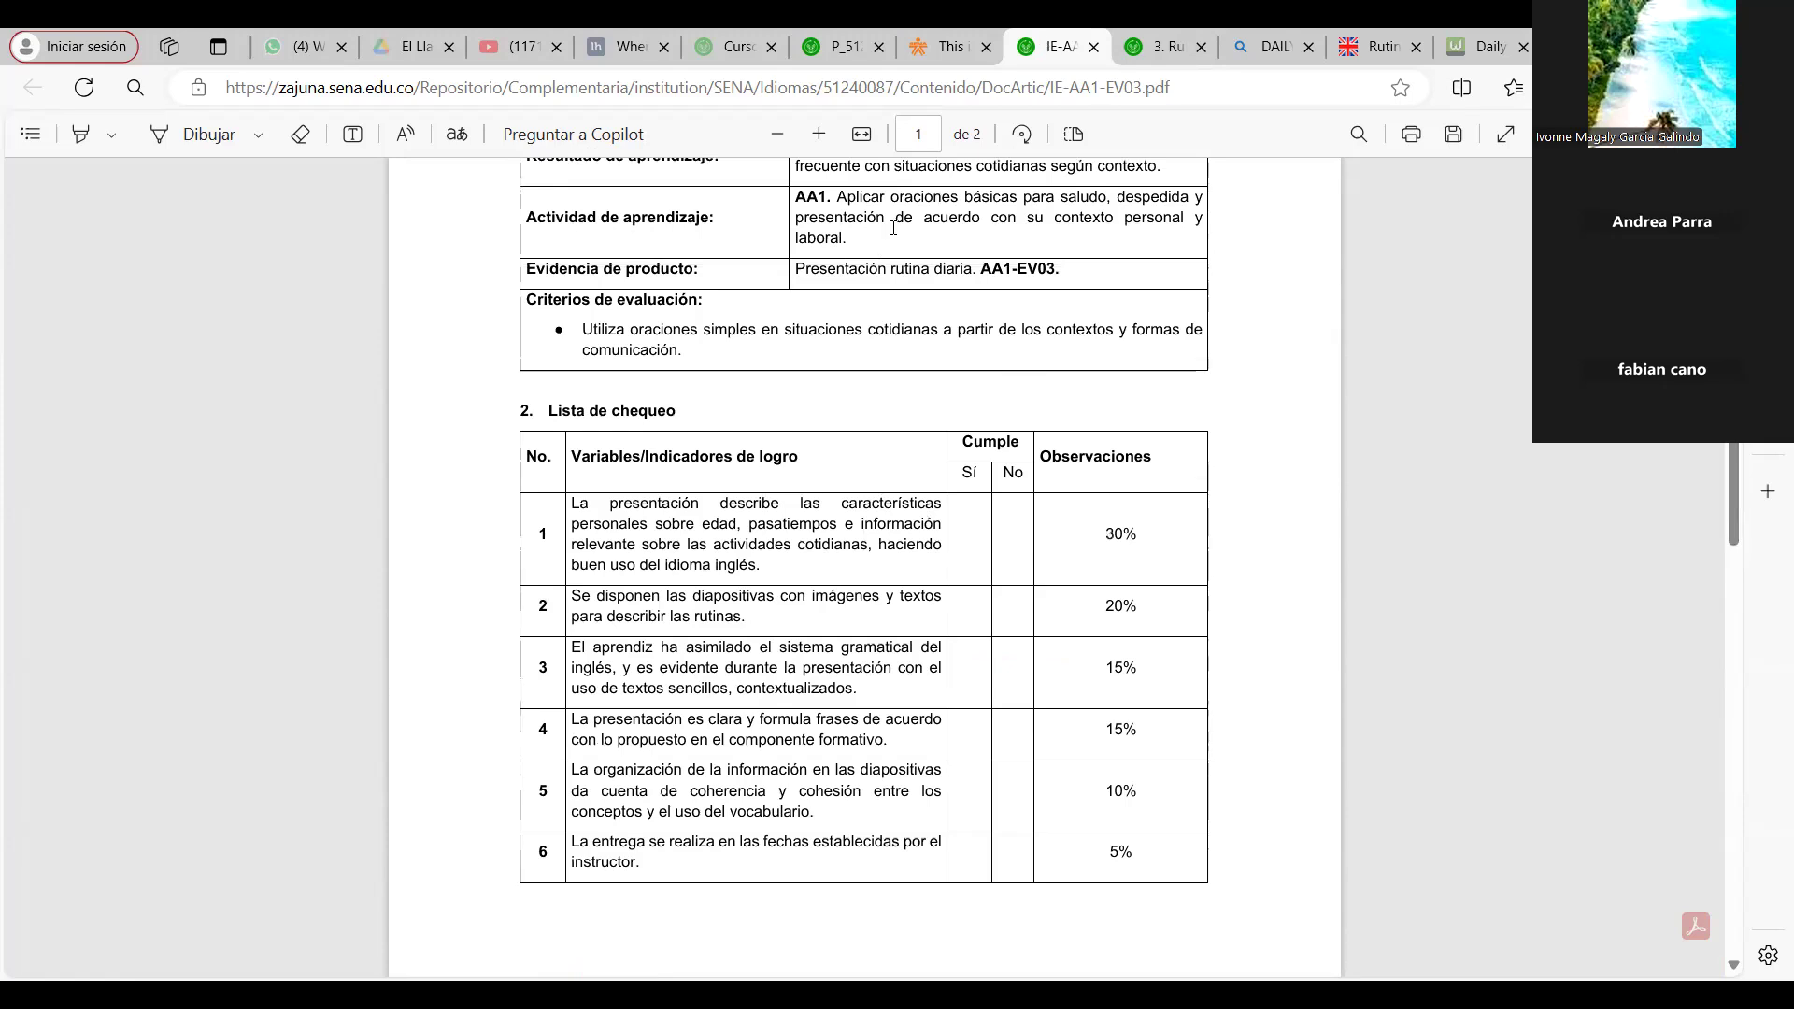
Search Bing for 'DAILY ROUTINES' instead of 'DAILY ROUTINES LIST' and show image results
{"action": "left_click", "coordinate": [1267, 48]}
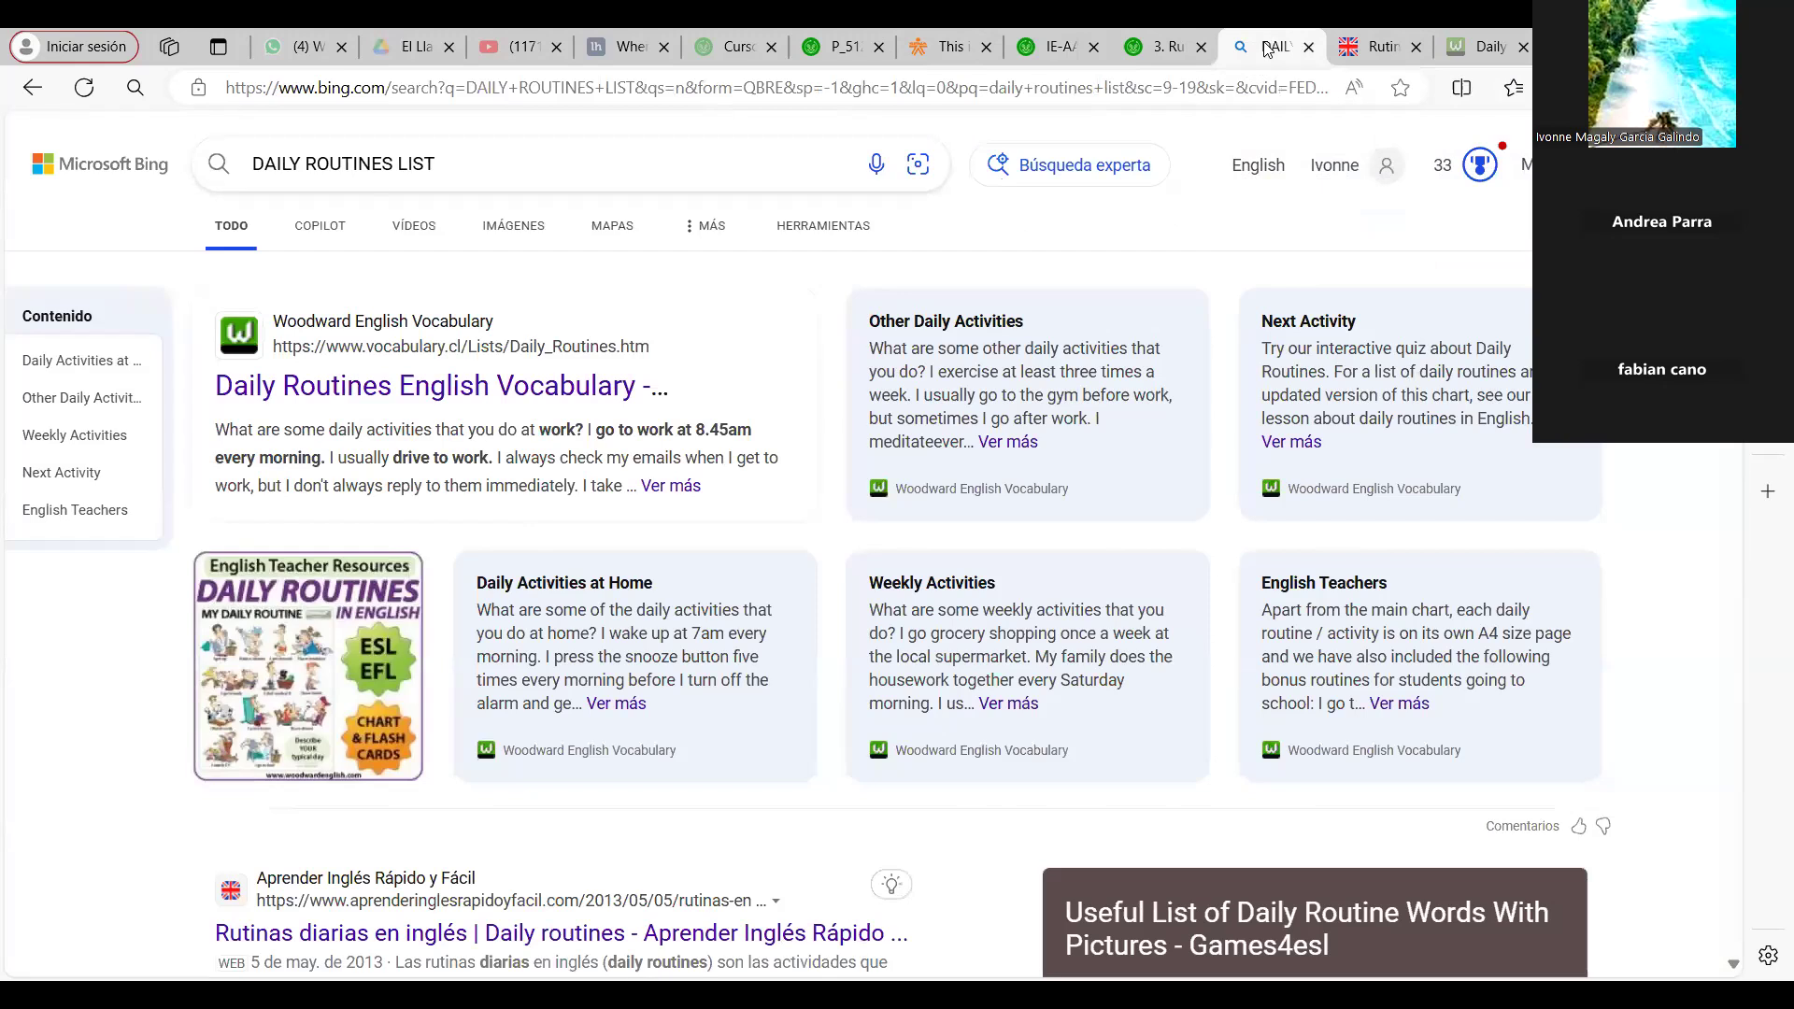
{"action": "left_click_drag", "start_coordinate": [435, 165], "coordinate": [415, 164]}
{"action": "key", "text": "BackSpace"}
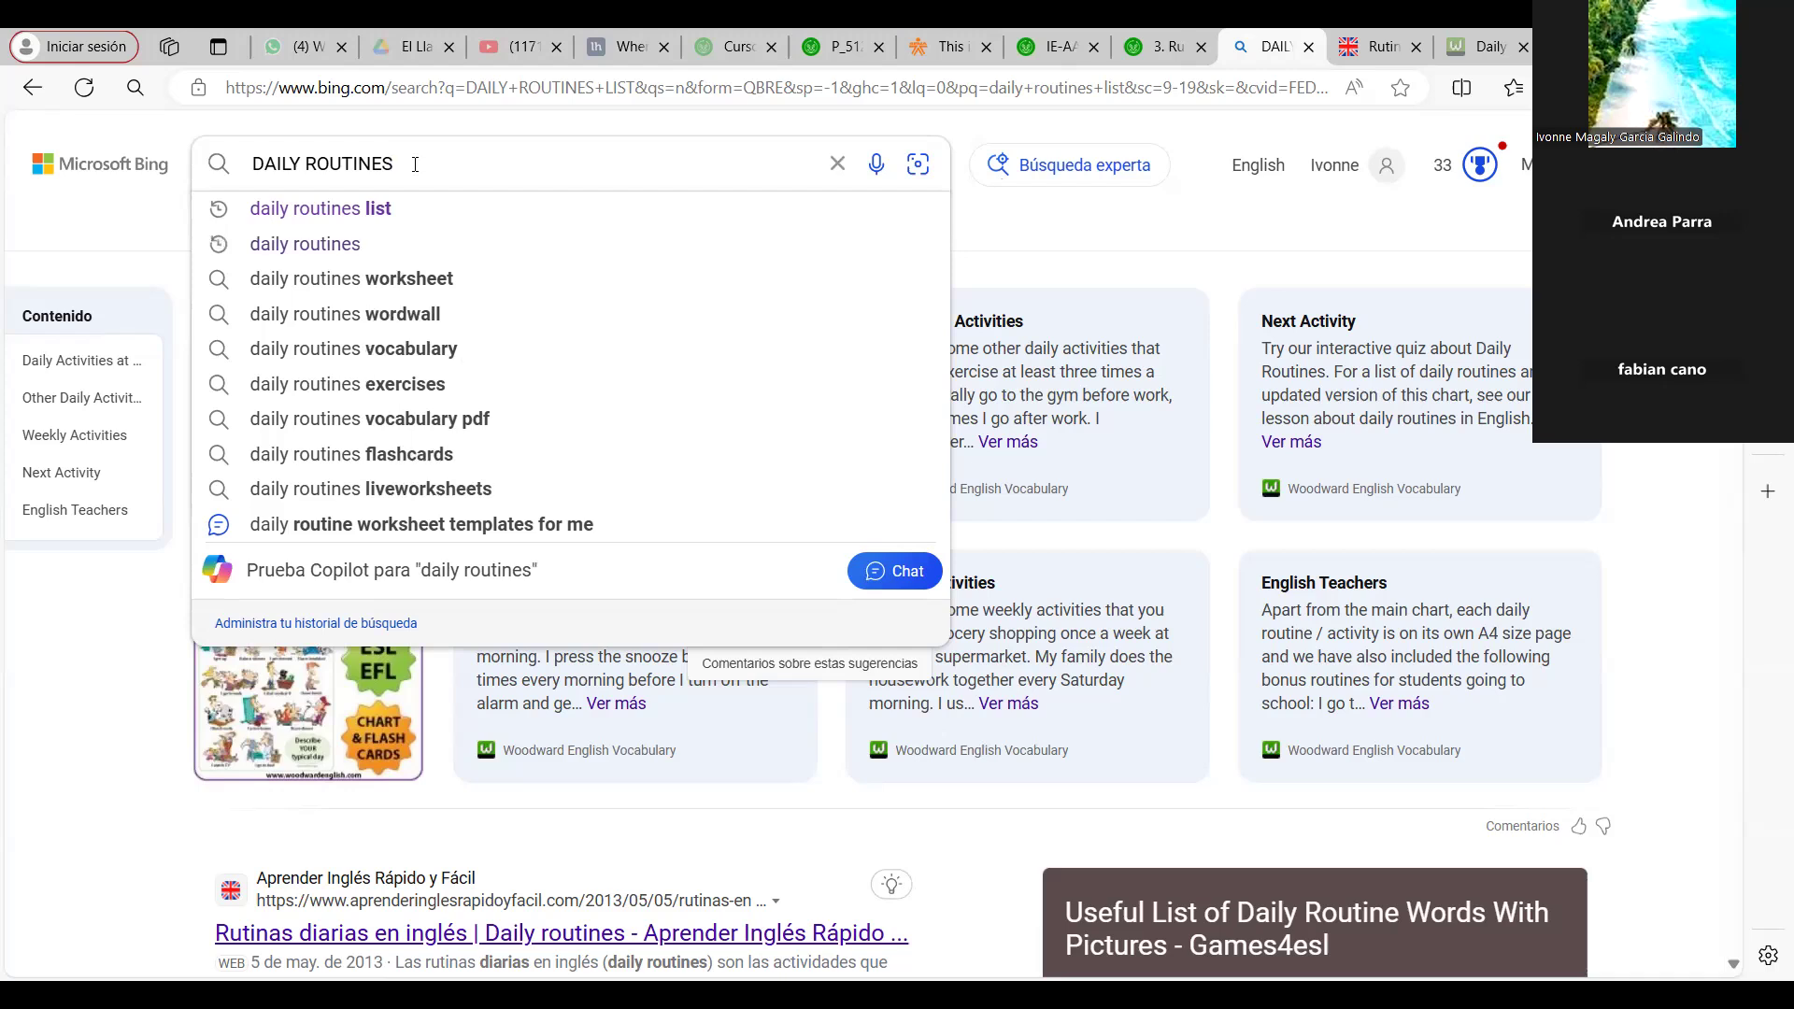
{"action": "key", "text": "Return"}
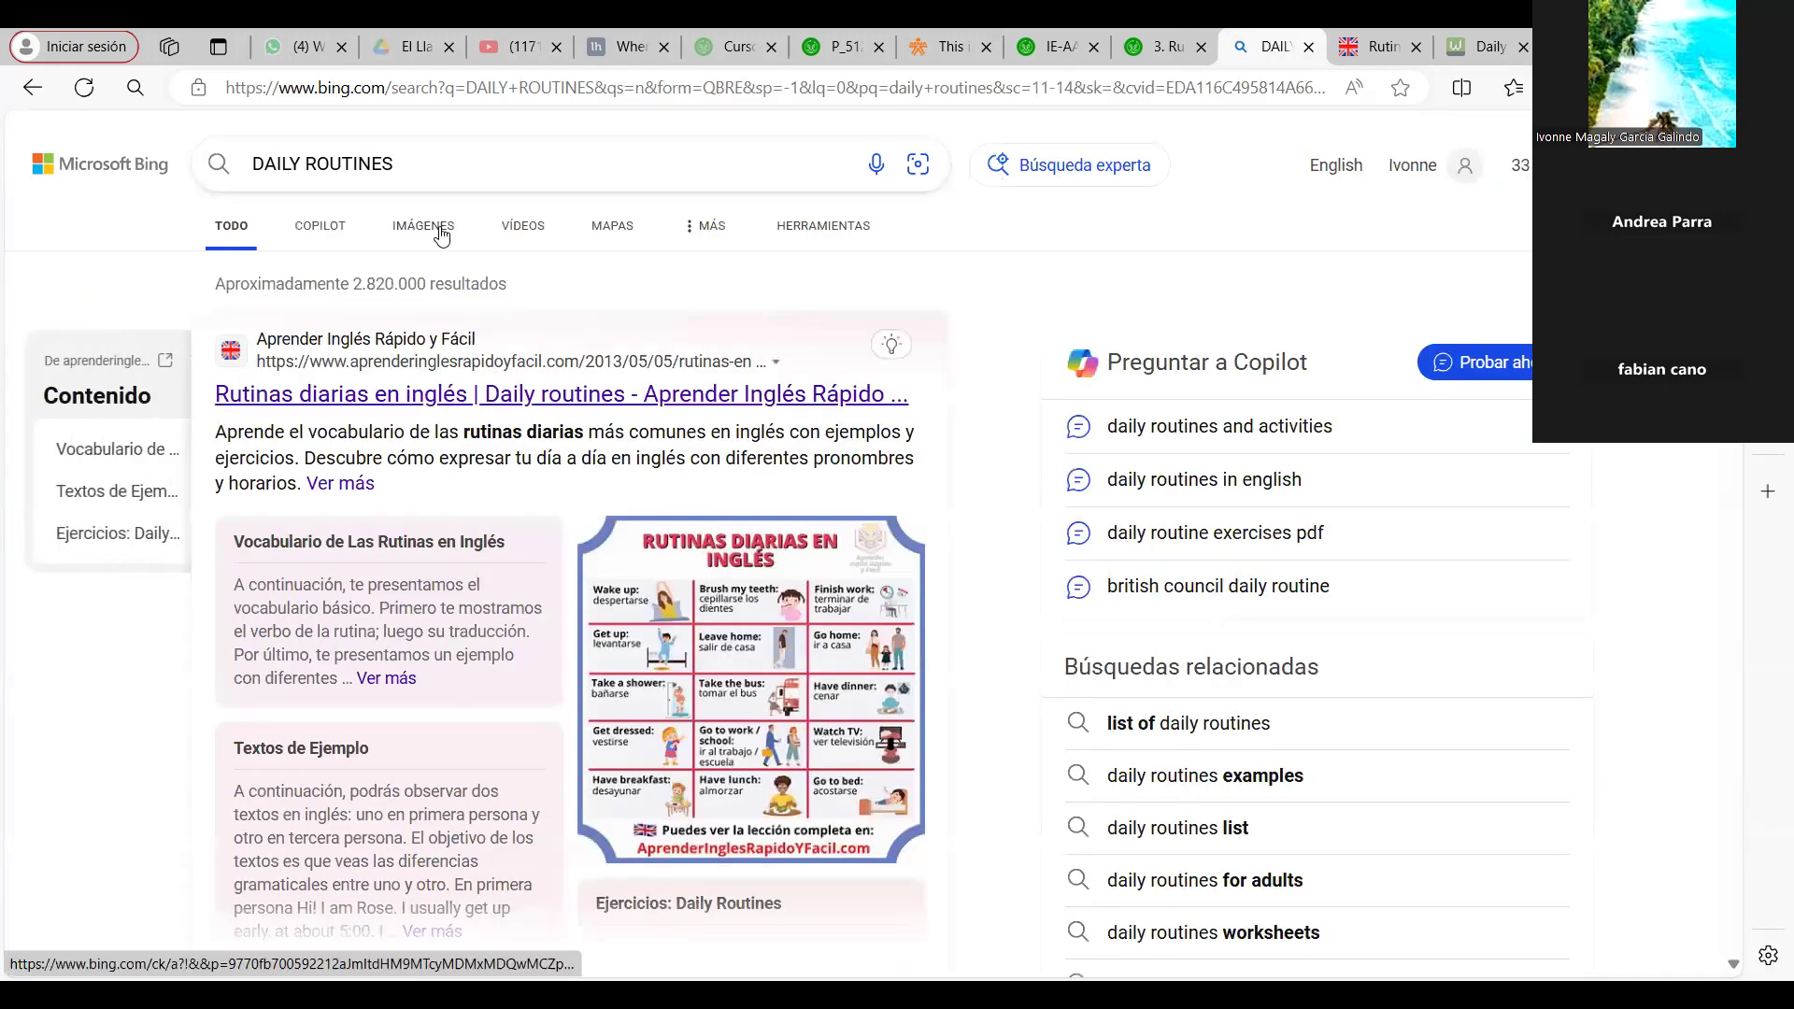
{"action": "left_click", "coordinate": [440, 229]}
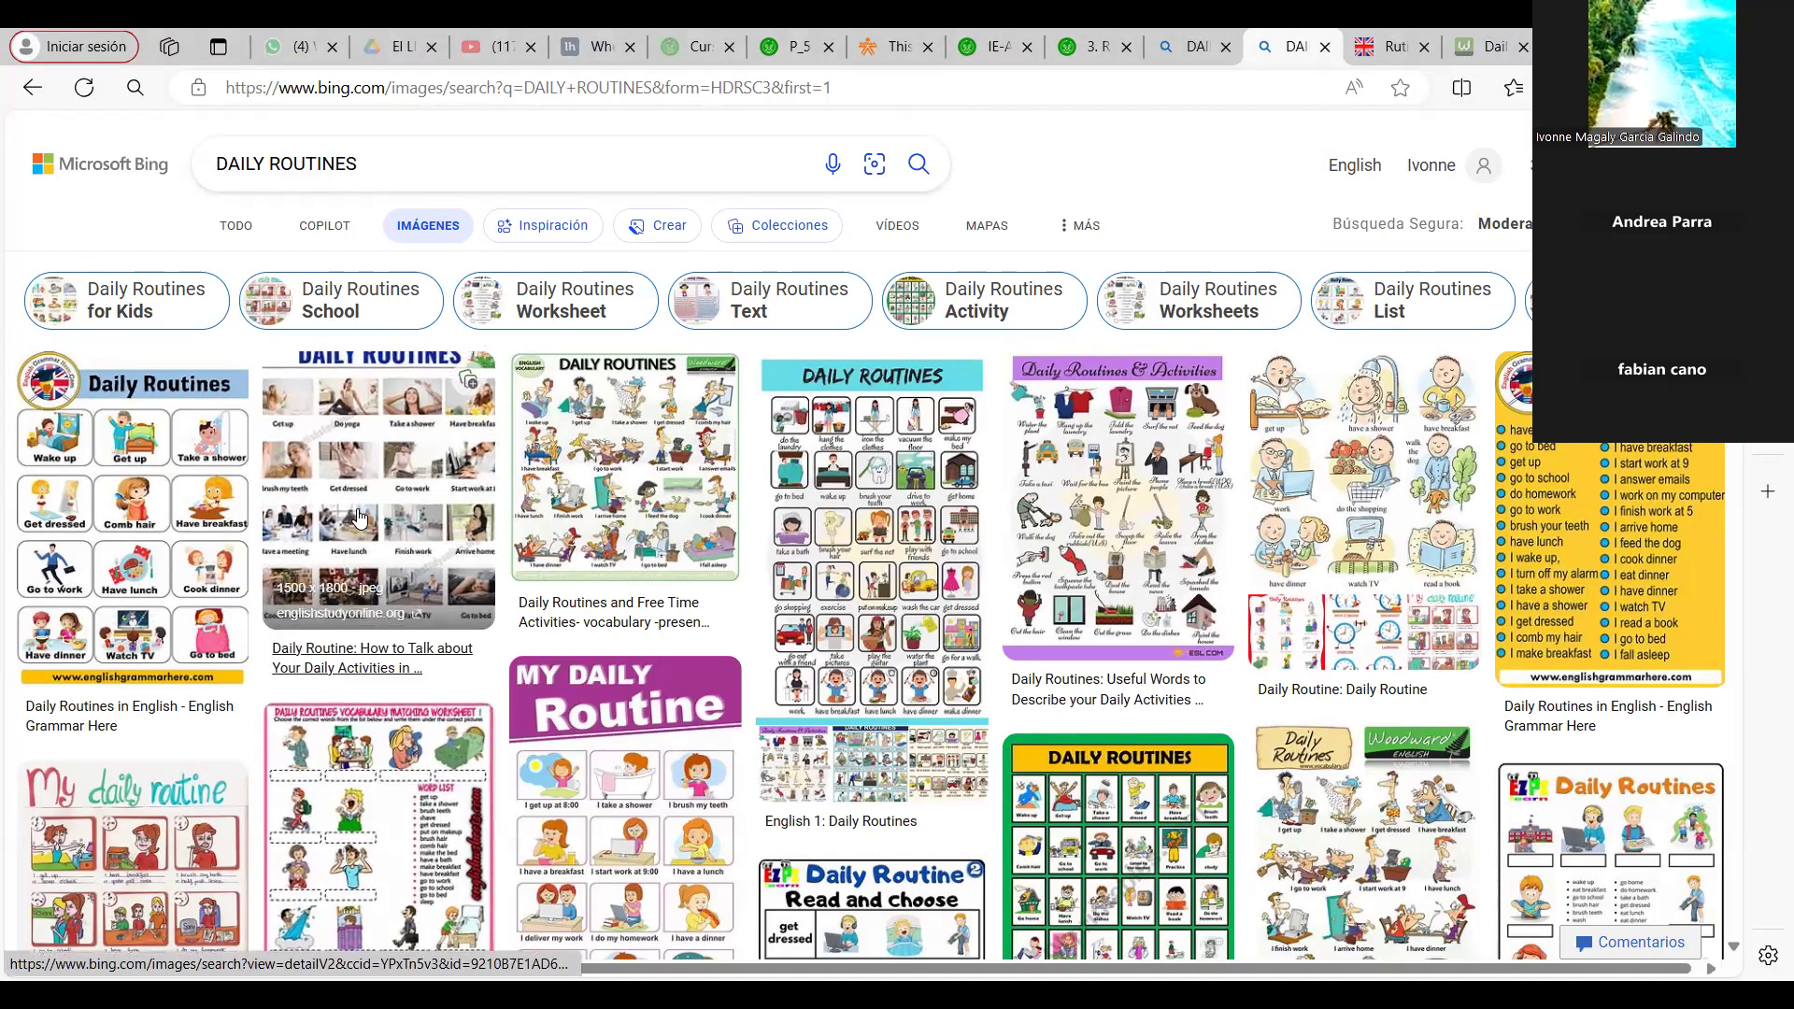
Browse the image results to englishstudyonline's Daily Routines chart and open it full-size
{"action": "left_click", "coordinate": [359, 517]}
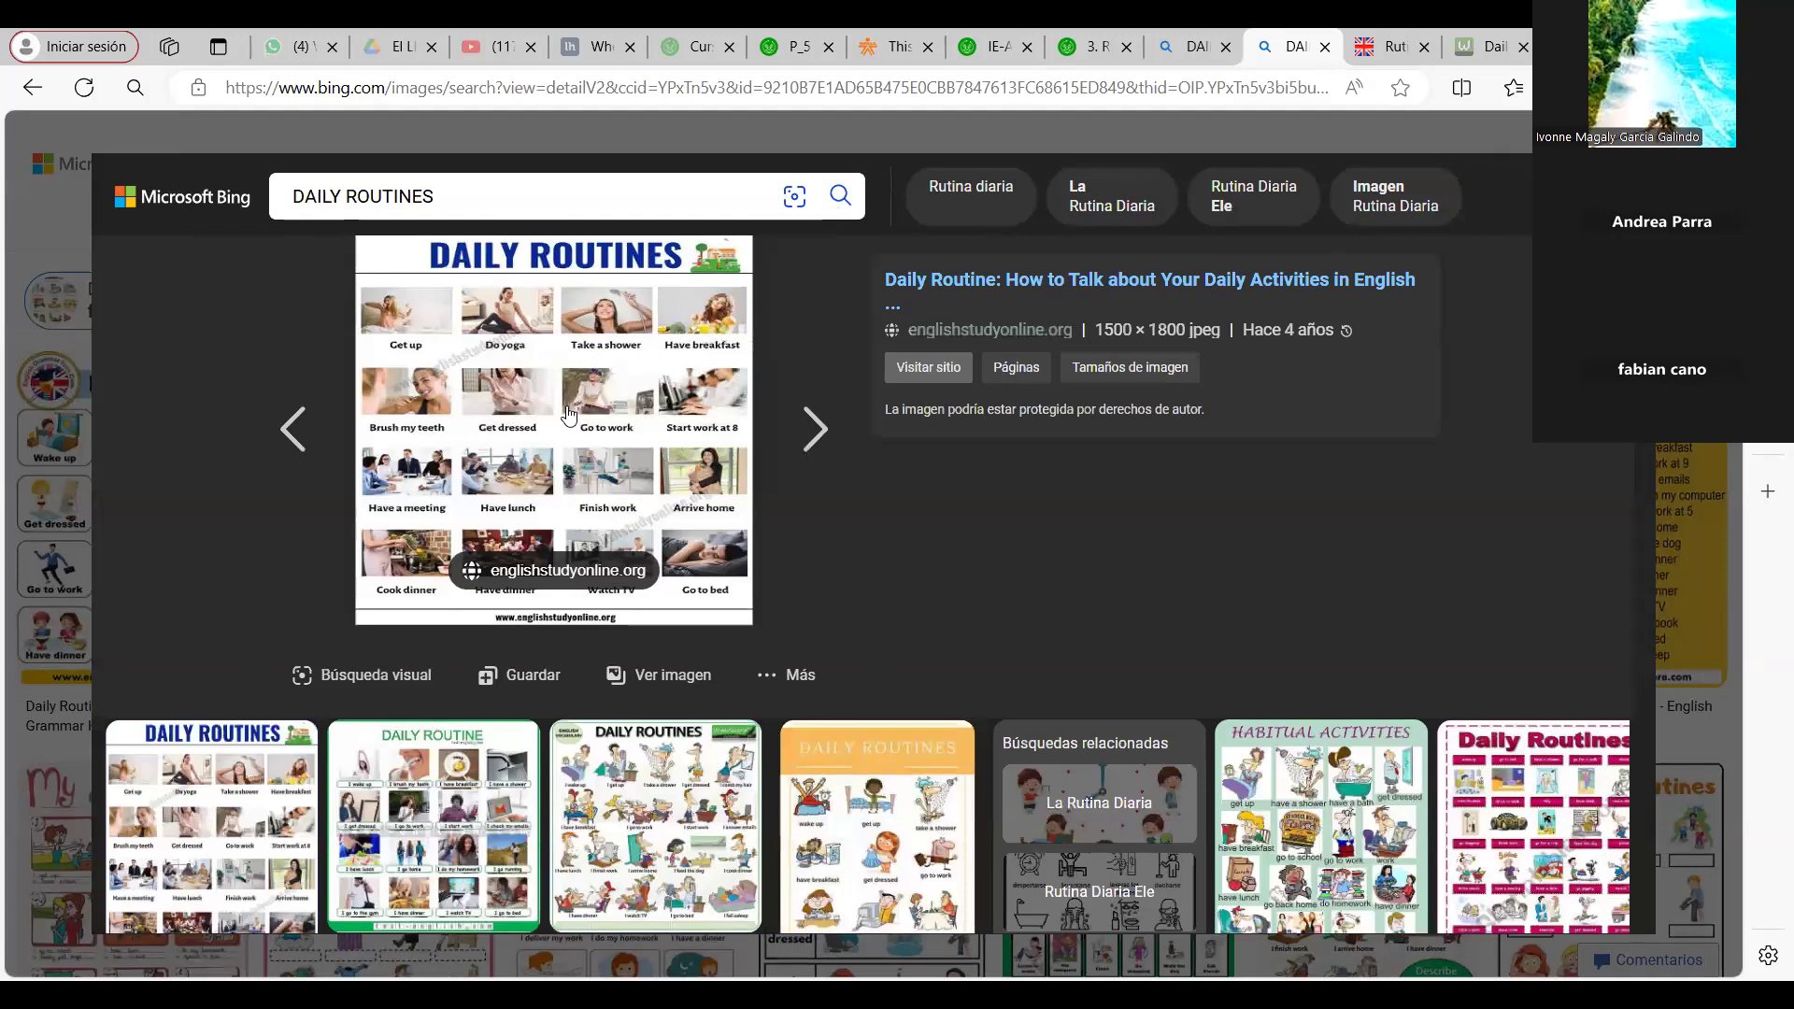
{"action": "key", "text": "Right"}
{"action": "key", "text": "Right"}
{"action": "key", "text": "Right"}
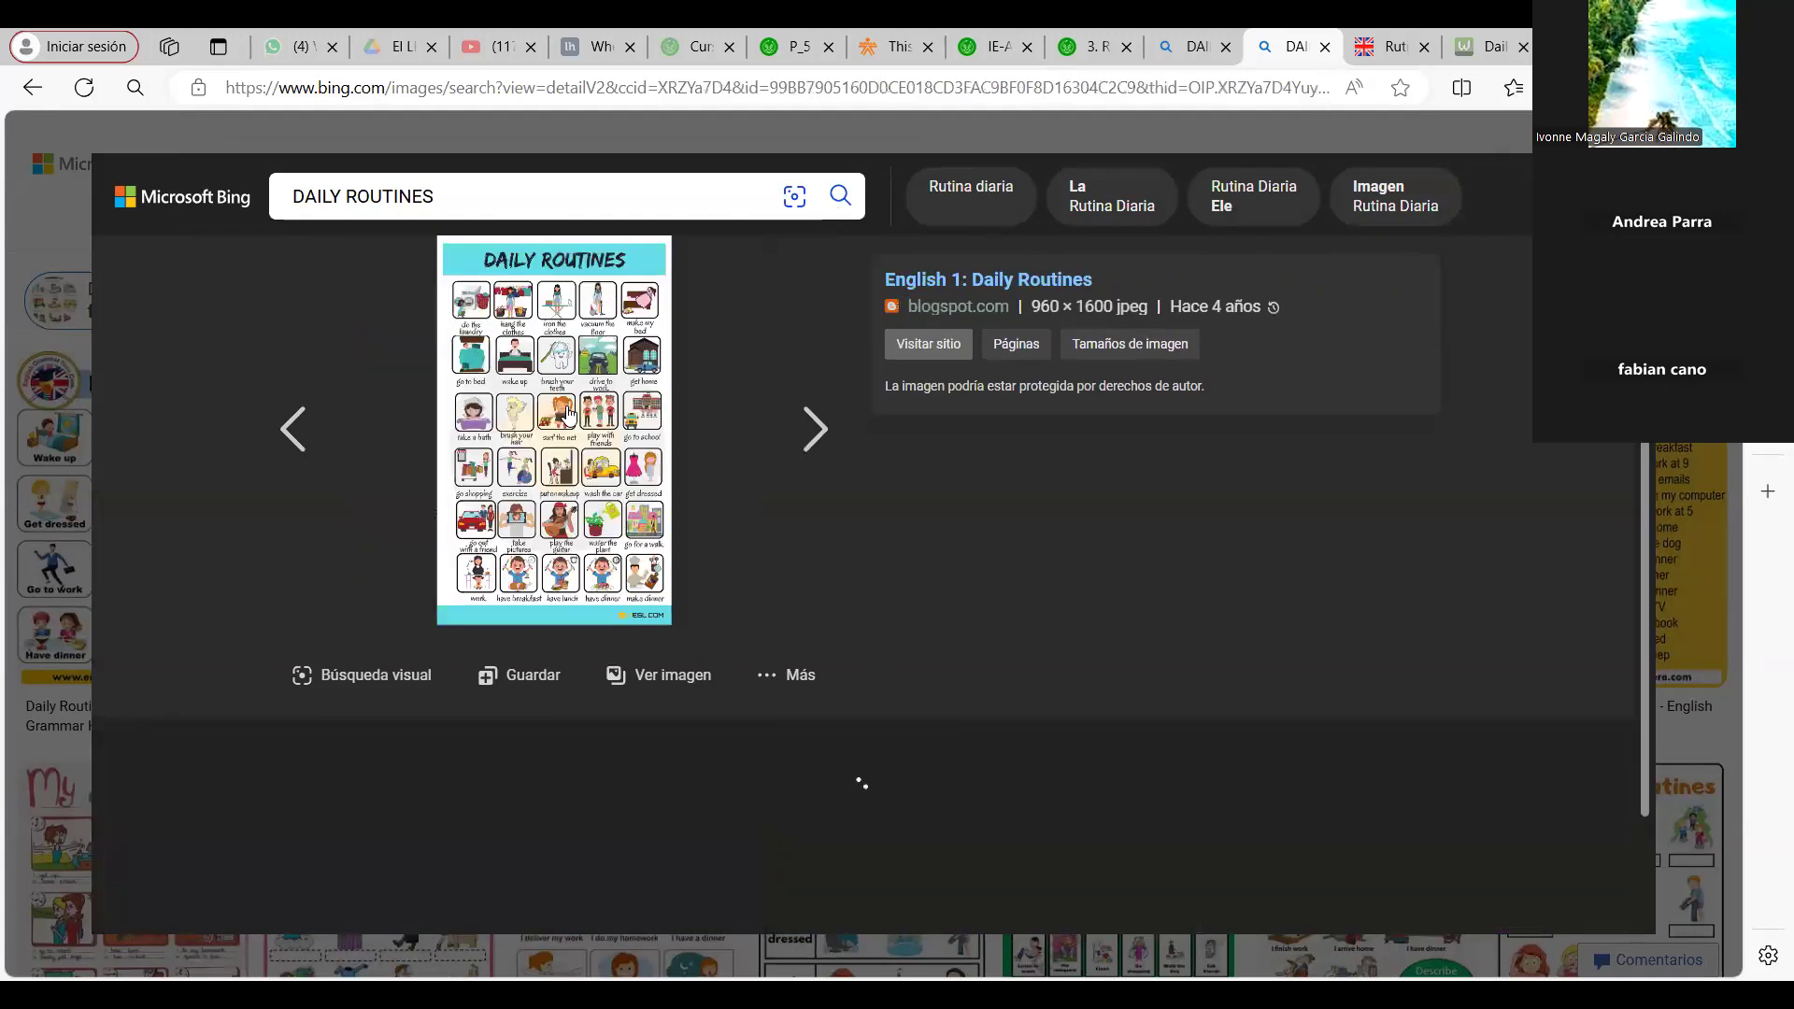
{"action": "left_click", "coordinate": [301, 429]}
{"action": "left_click", "coordinate": [301, 428]}
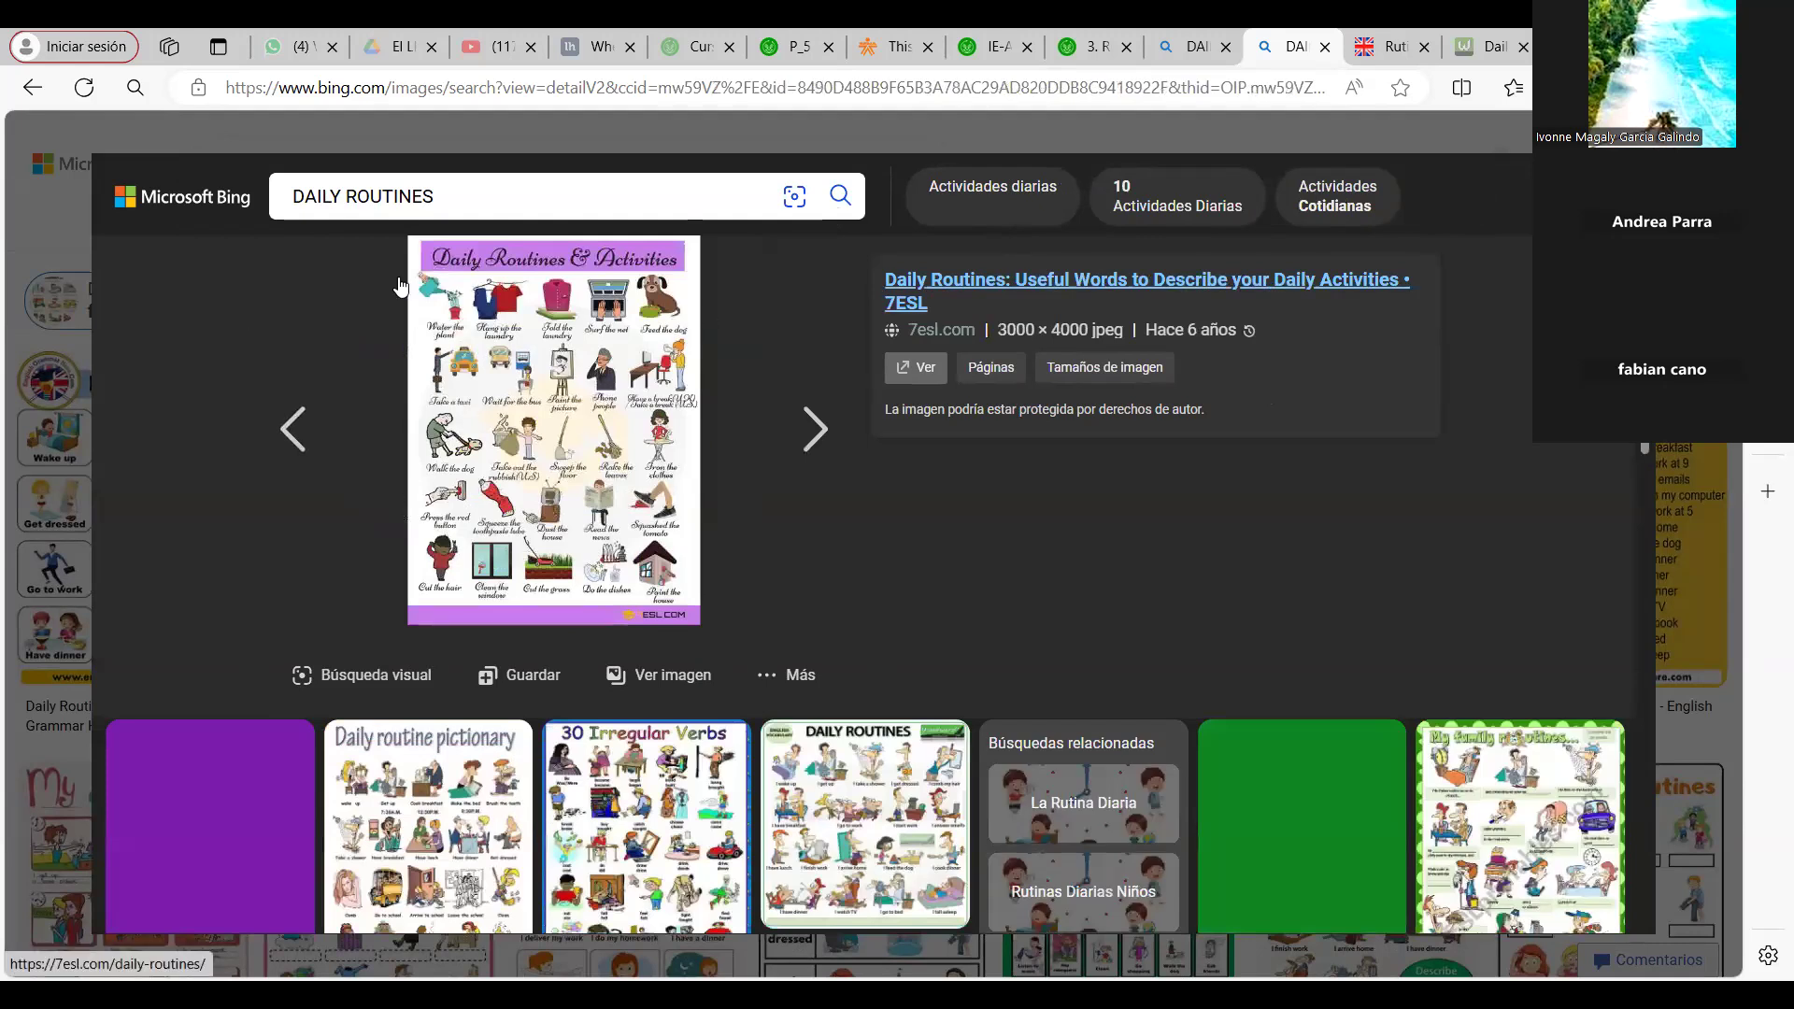
{"action": "left_click", "coordinate": [309, 431]}
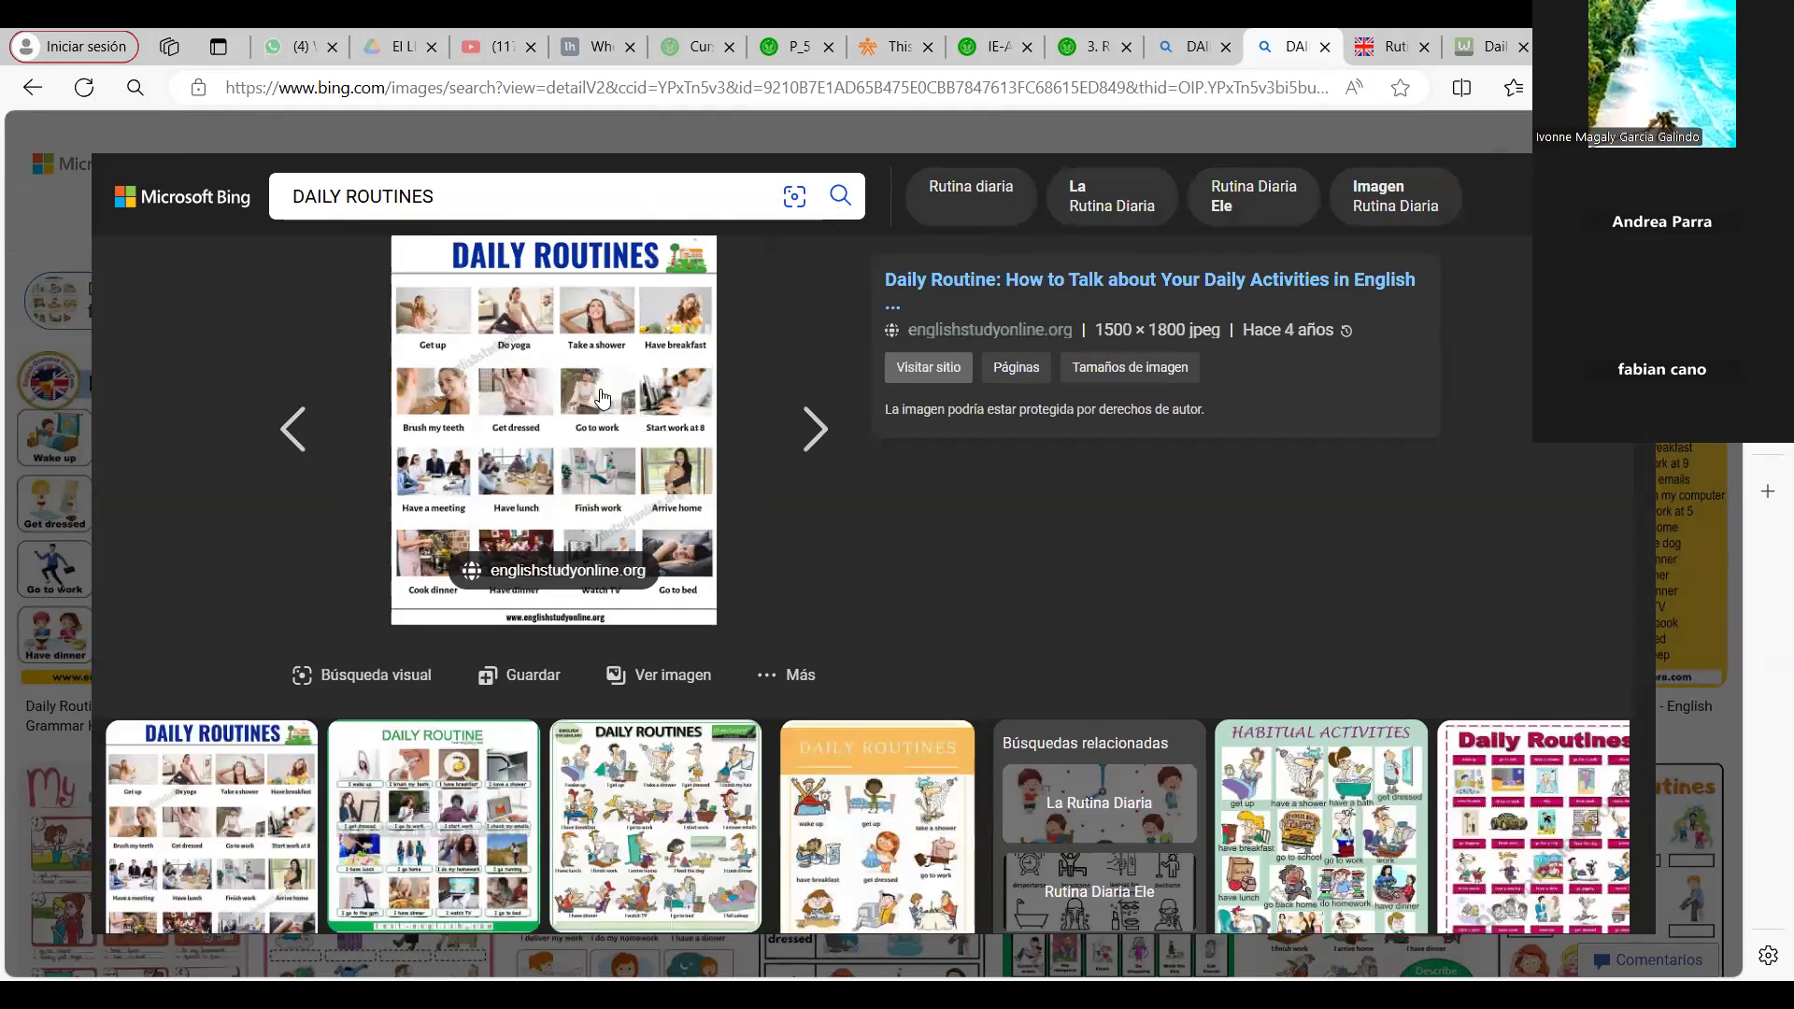
{"action": "left_click", "coordinate": [684, 679]}
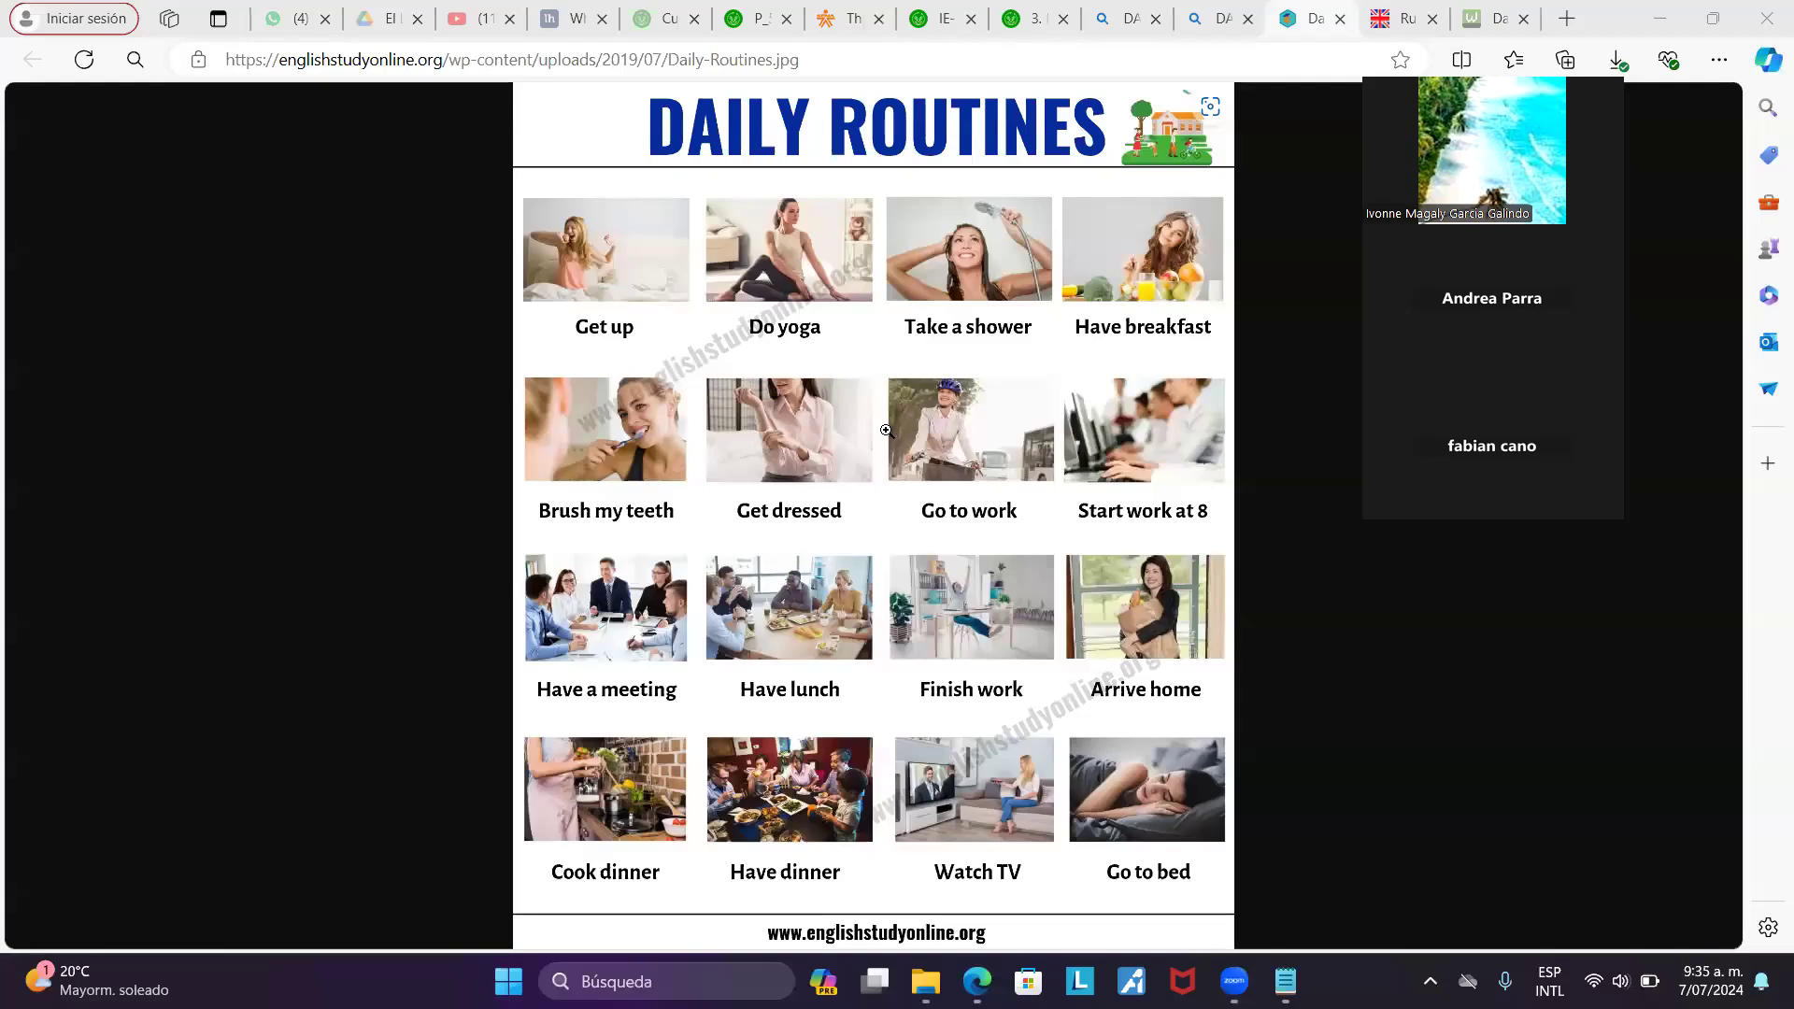
Launch Notepad from the taskbar and move its window beside the Daily Routines chart
{"action": "left_click", "coordinate": [1285, 981]}
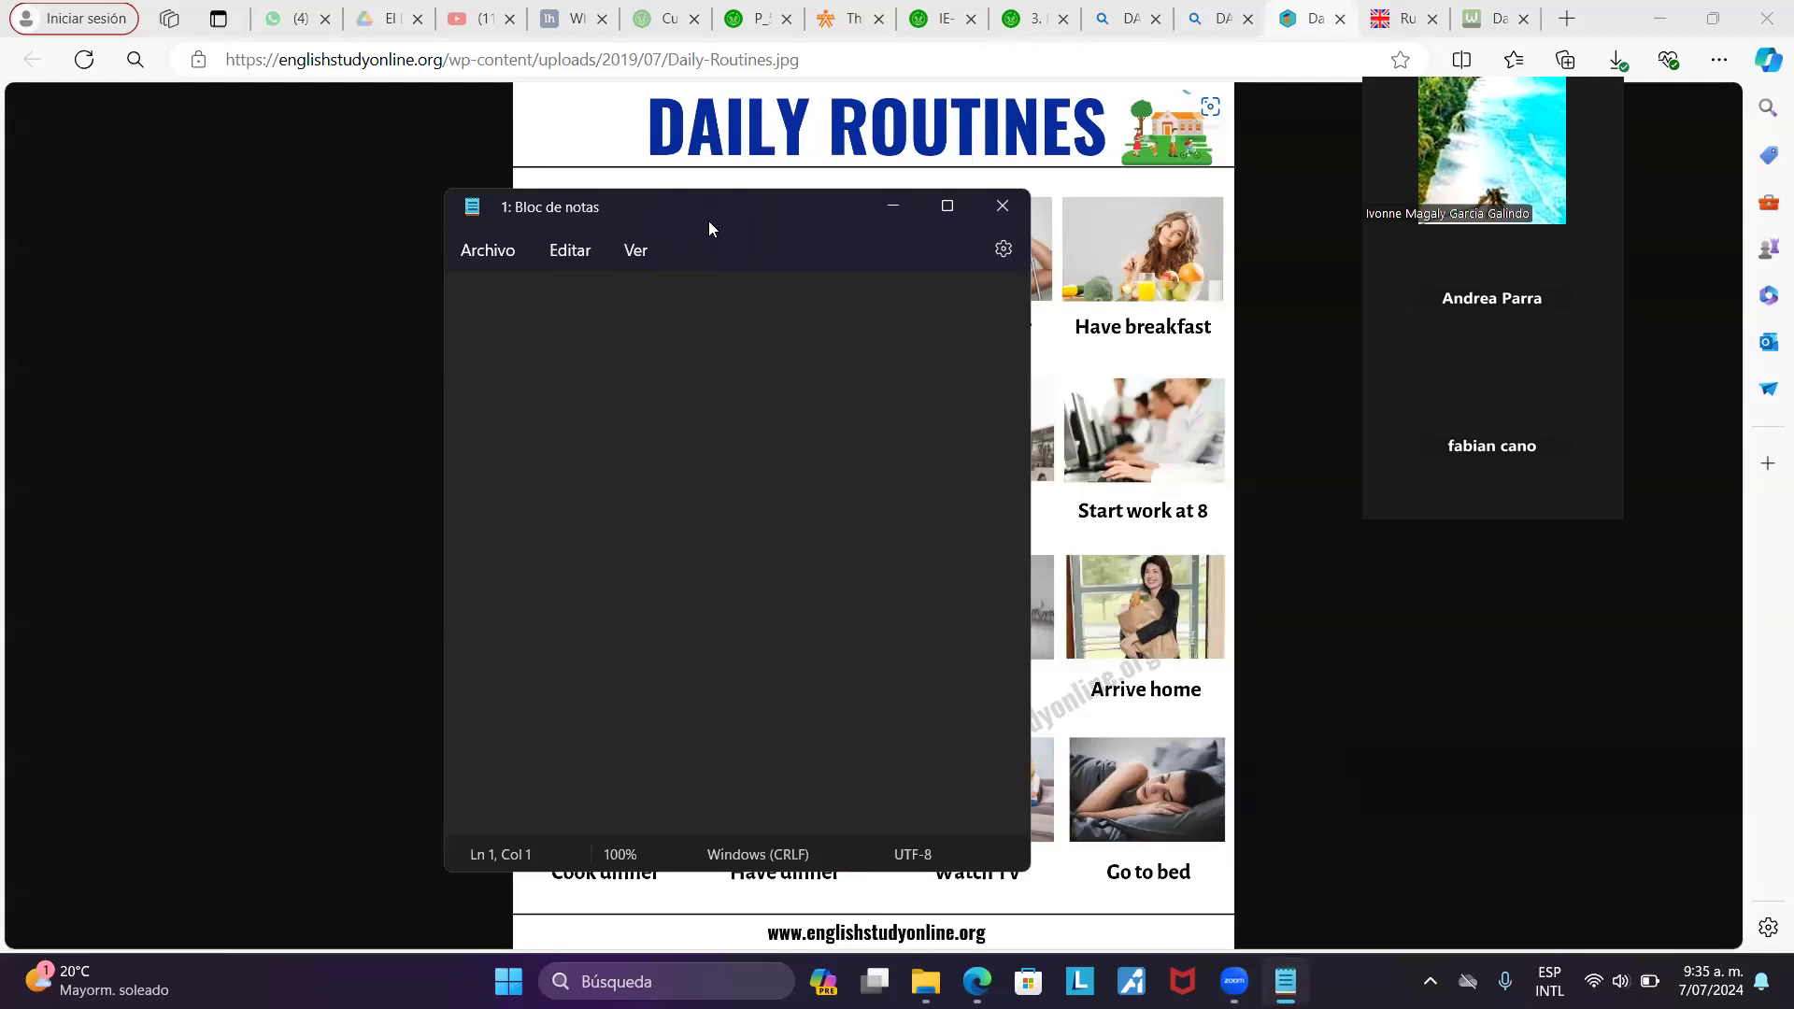
{"action": "left_click_drag", "start_coordinate": [709, 224], "coordinate": [1174, 441]}
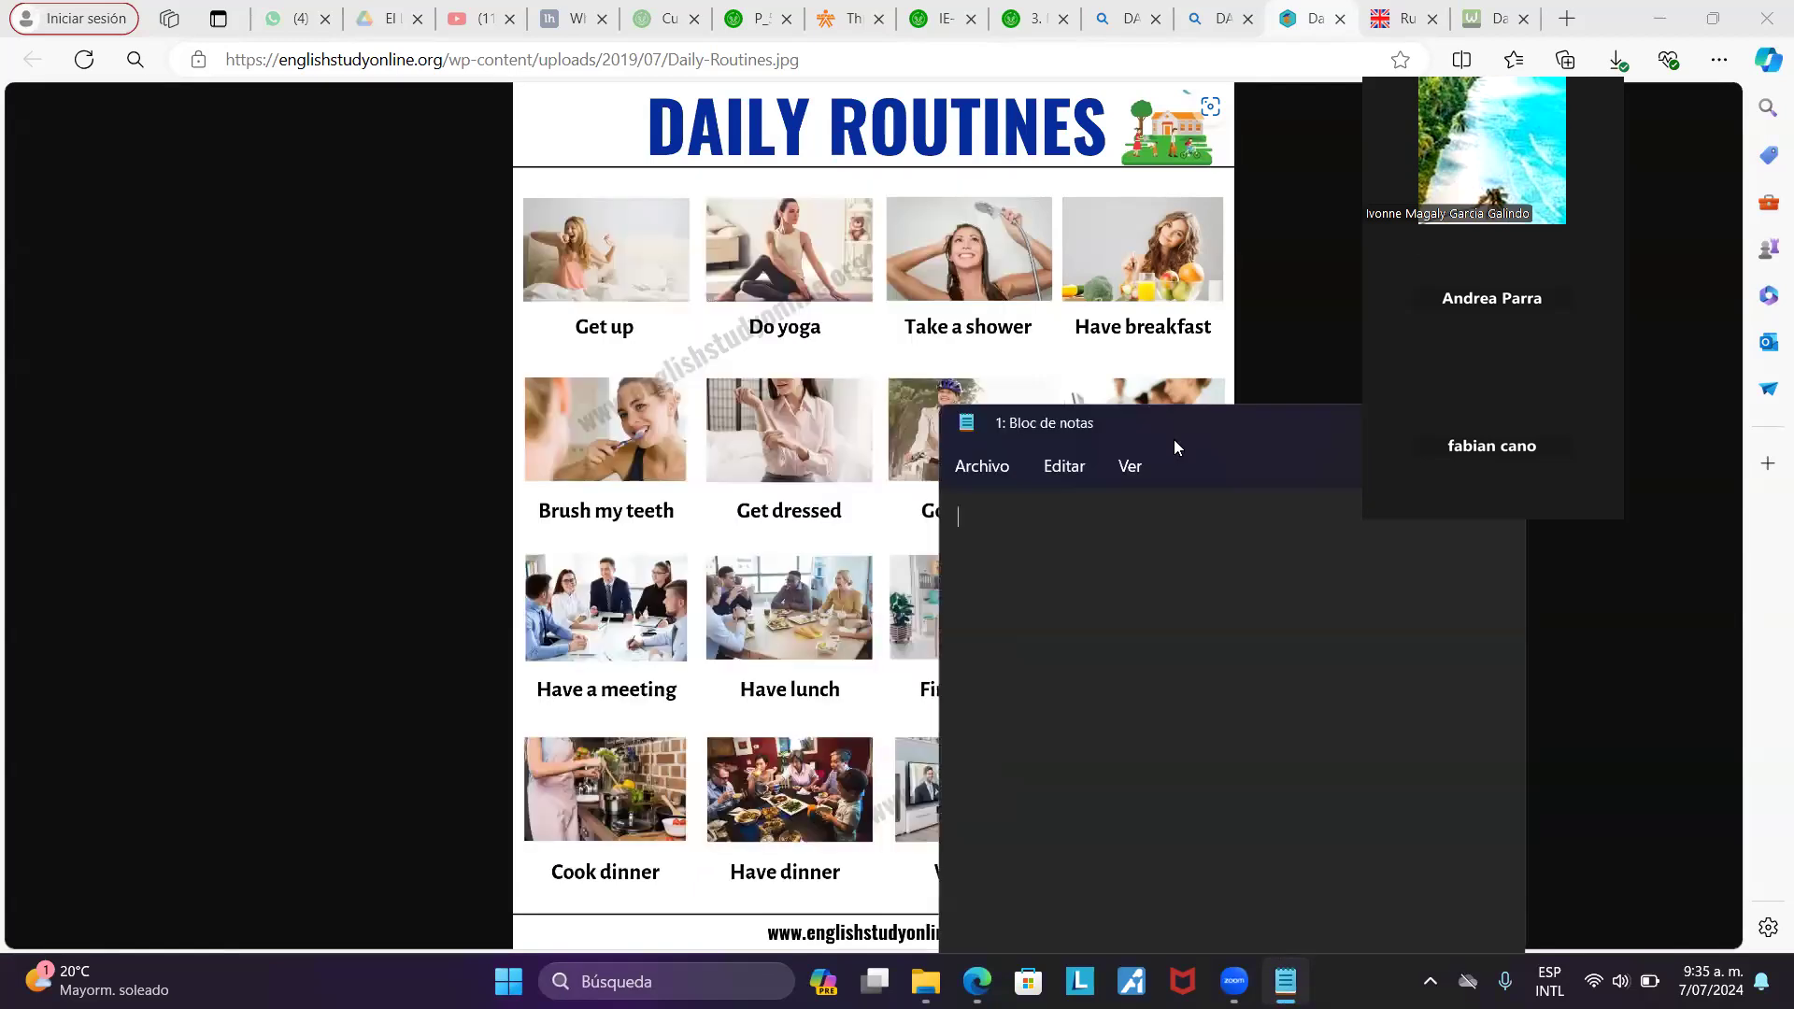
{"action": "type", "text": "i"}
{"action": "key", "text": "BackSpace"}
{"action": "key", "text": "Caps_Lock"}
{"action": "left_click_drag", "start_coordinate": [1014, 425], "coordinate": [1294, 225]}
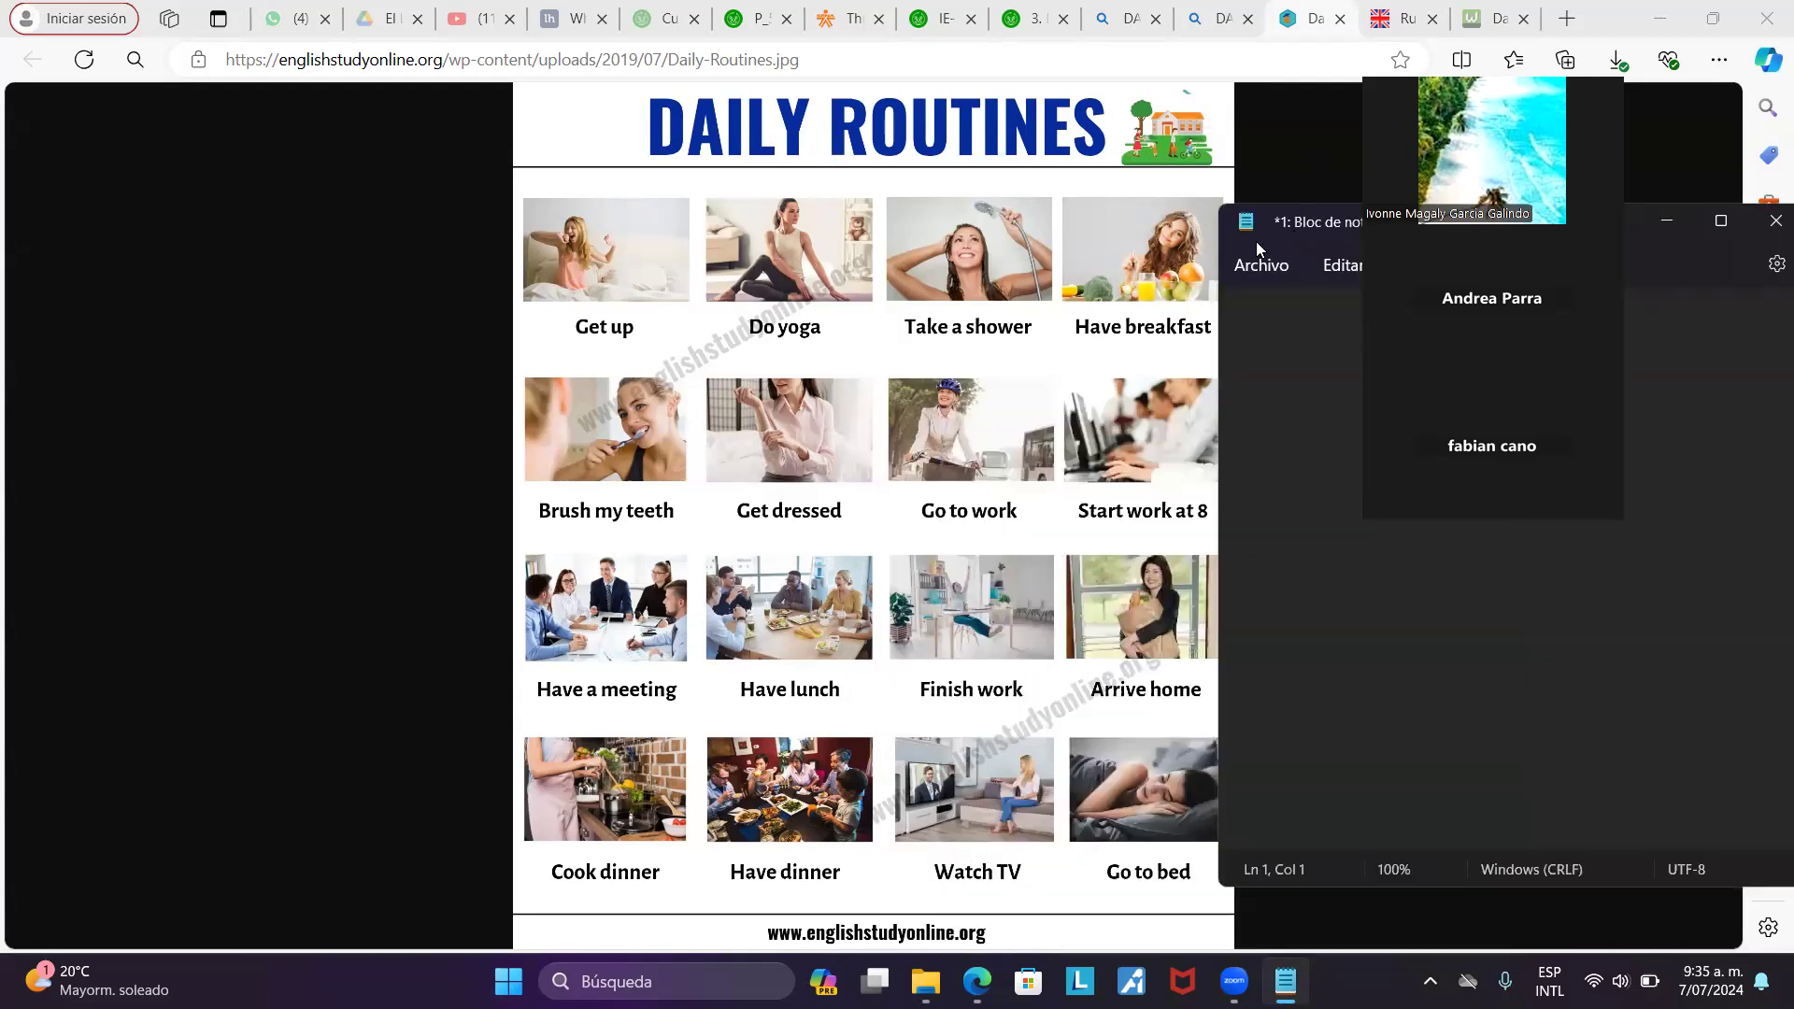
Center Notepad and type an introduction with the writer's name, age forty-four and 'this is my daily routine'
{"action": "left_click_drag", "start_coordinate": [1256, 241], "coordinate": [612, 411]}
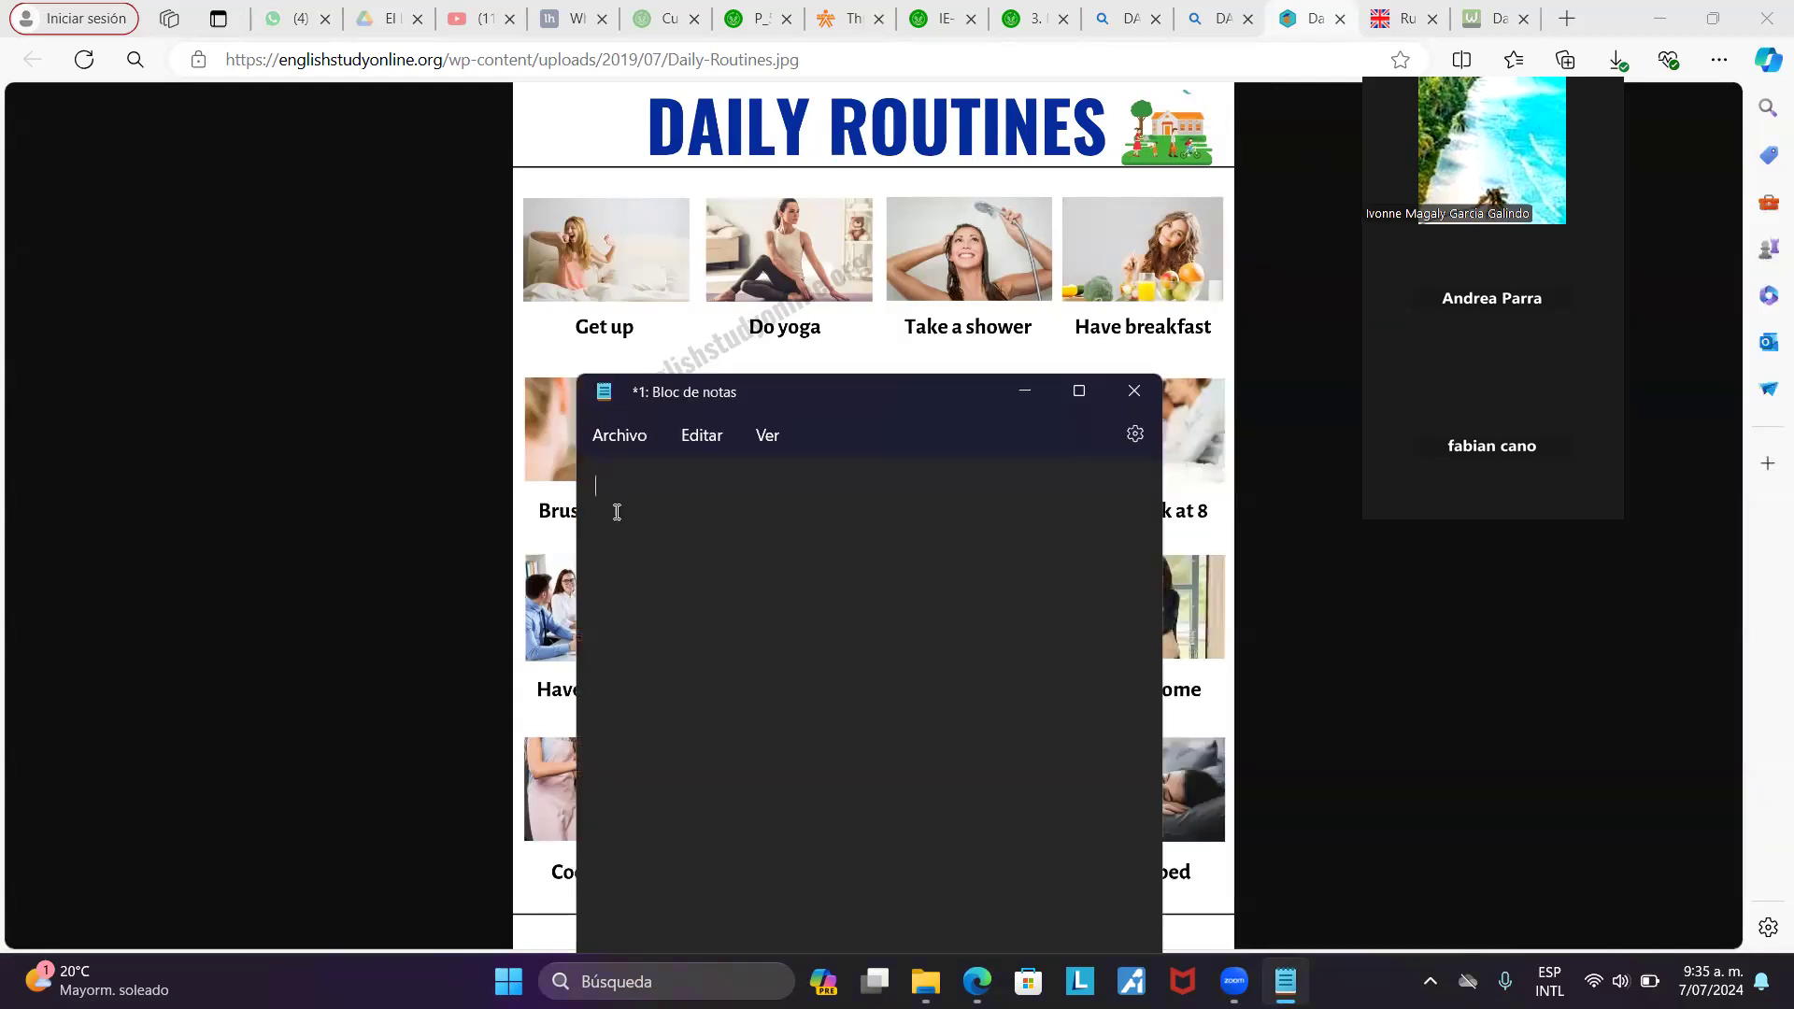
{"action": "type", "text": "I am"}
{"action": "type", "text": "Yvonne "}
{"action": "type", "text": ". I am"}
{"action": "type", "text": " forty"}
{"action": "type", "text": "-four year"}
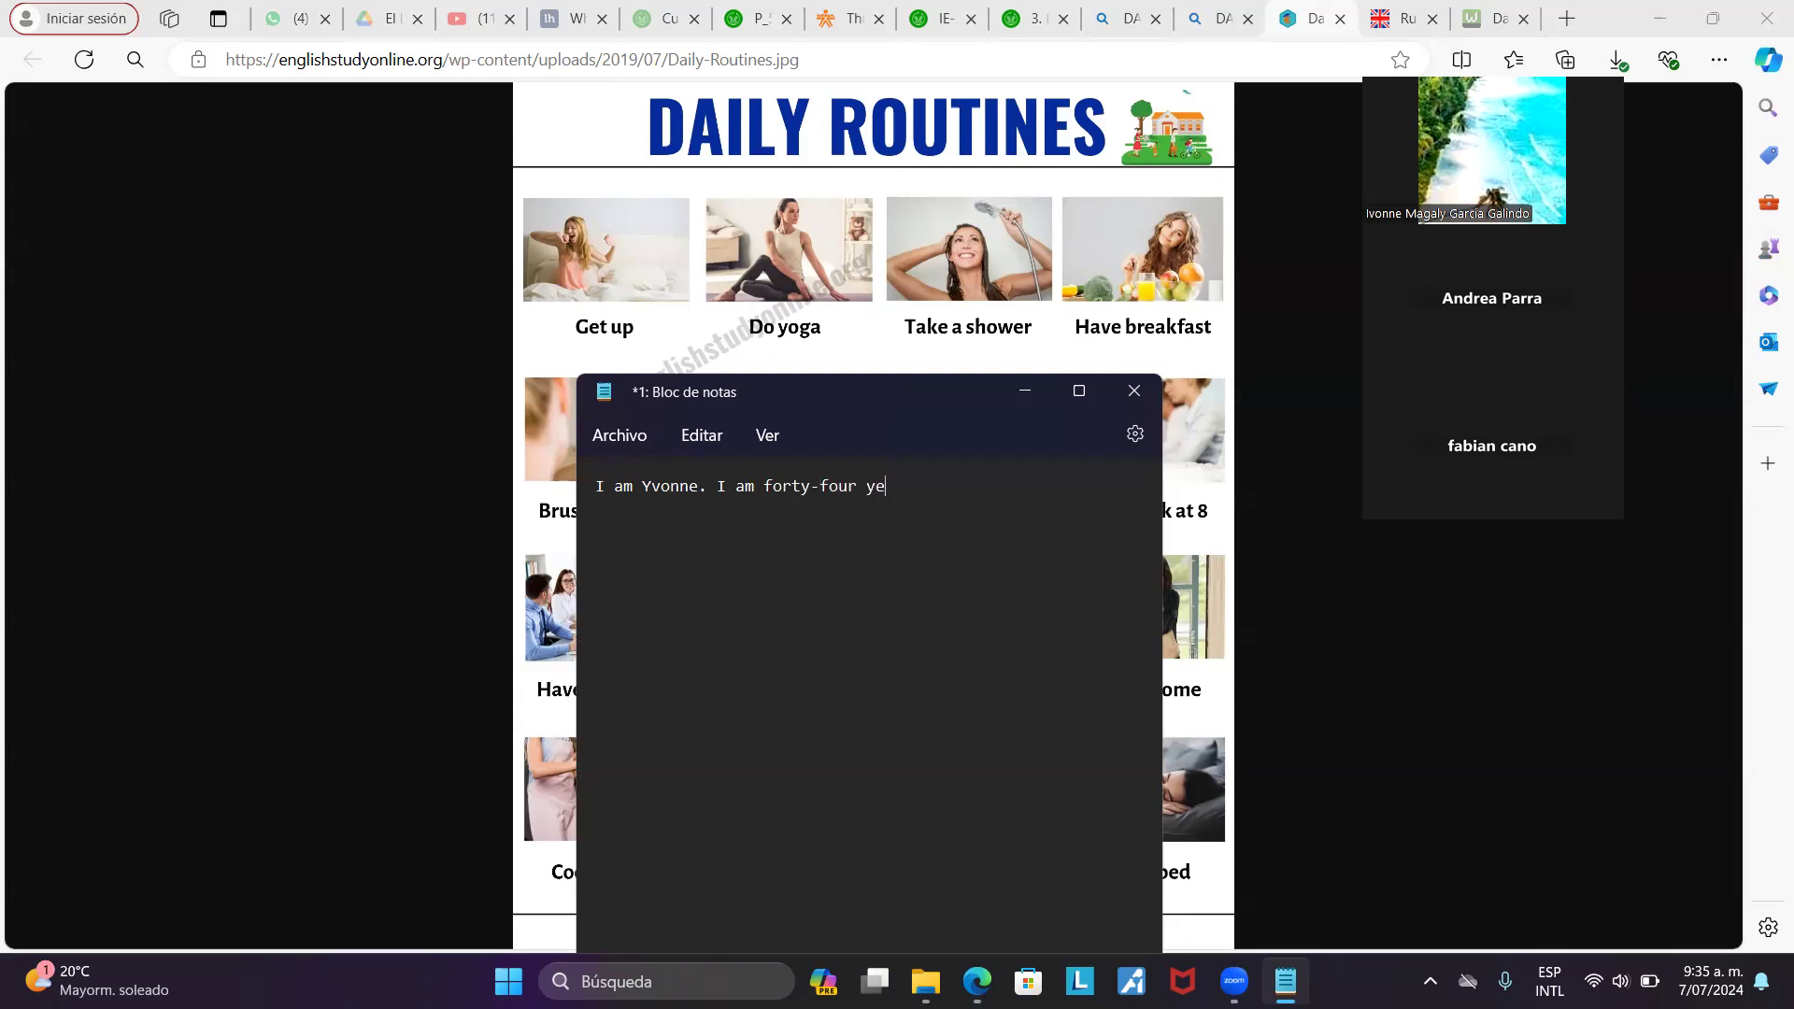
{"action": "type", "text": "s old."}
{"action": "key", "text": "BackSpace"}
{"action": "type", "text": "and this "}
{"action": "type", "text": "is my da"}
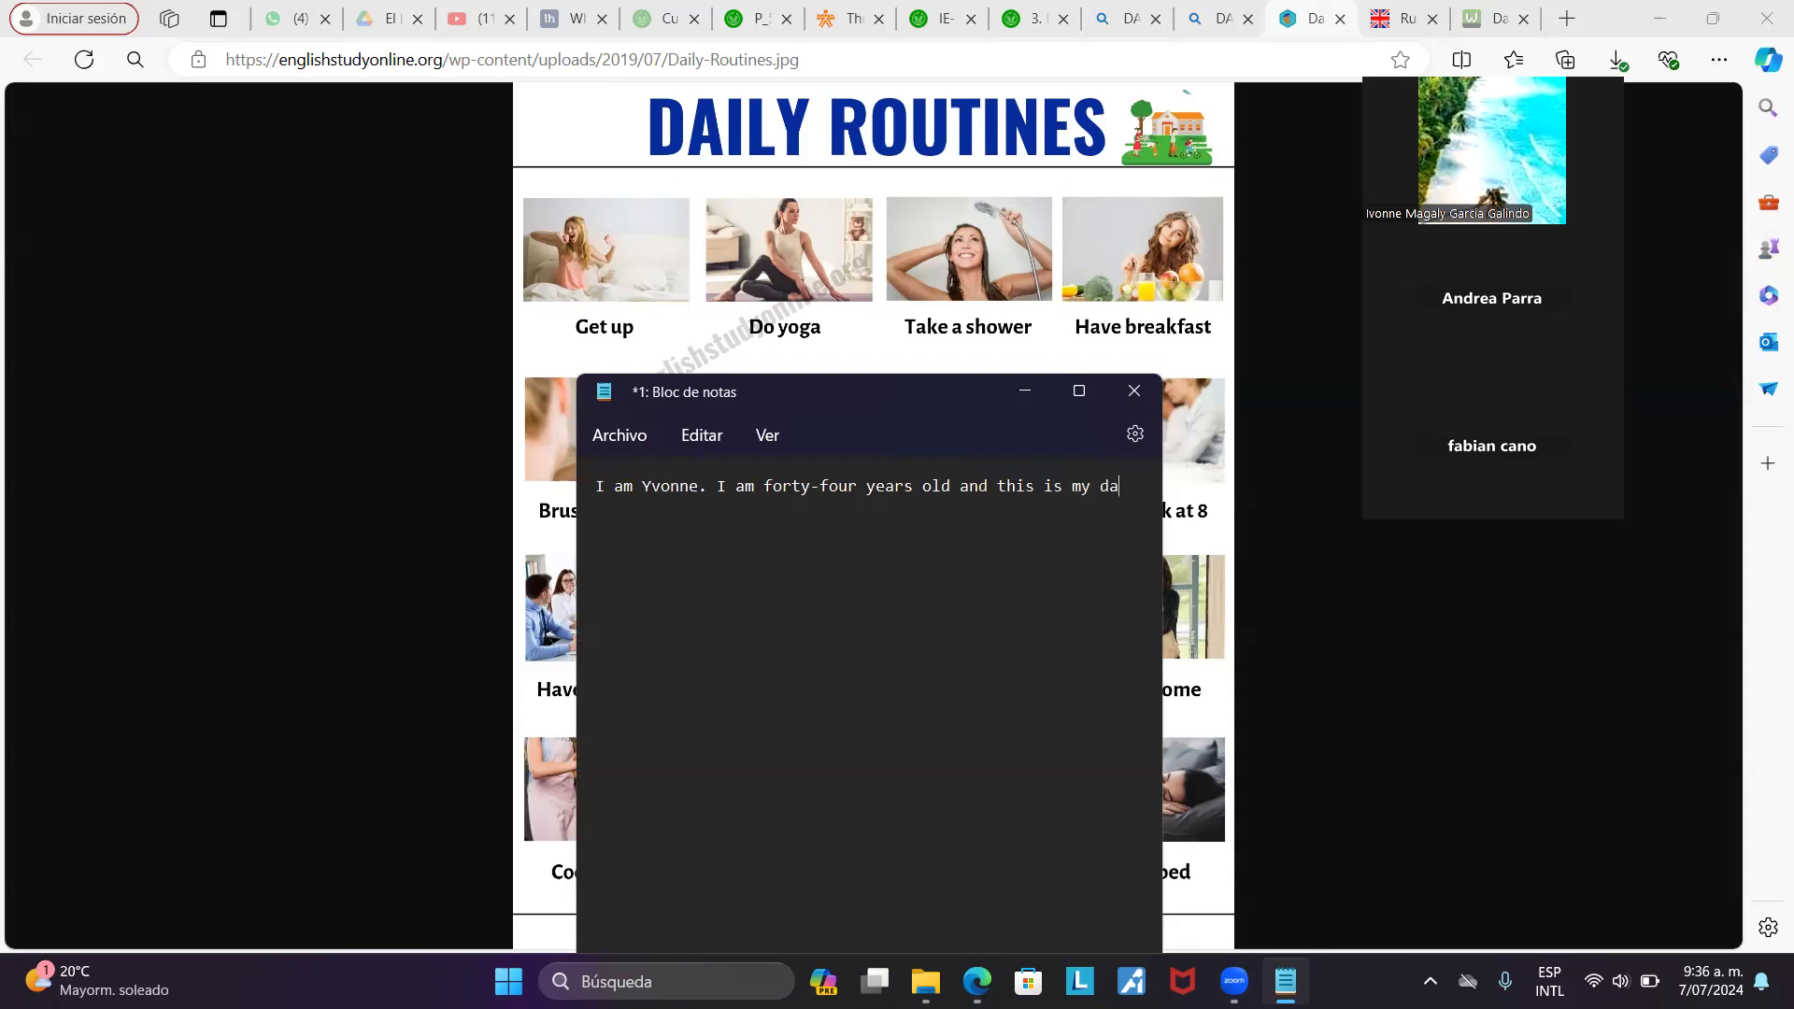
{"action": "type", "text": "ily routine."}
{"action": "key", "text": "Return"}
Type 'I wake up every day at 6am' and 'I meditate for about 10 minutes then I get up'
{"action": "type", "text": "I "}
{"action": "type", "text": "wake up"}
{"action": "type", "text": "every"}
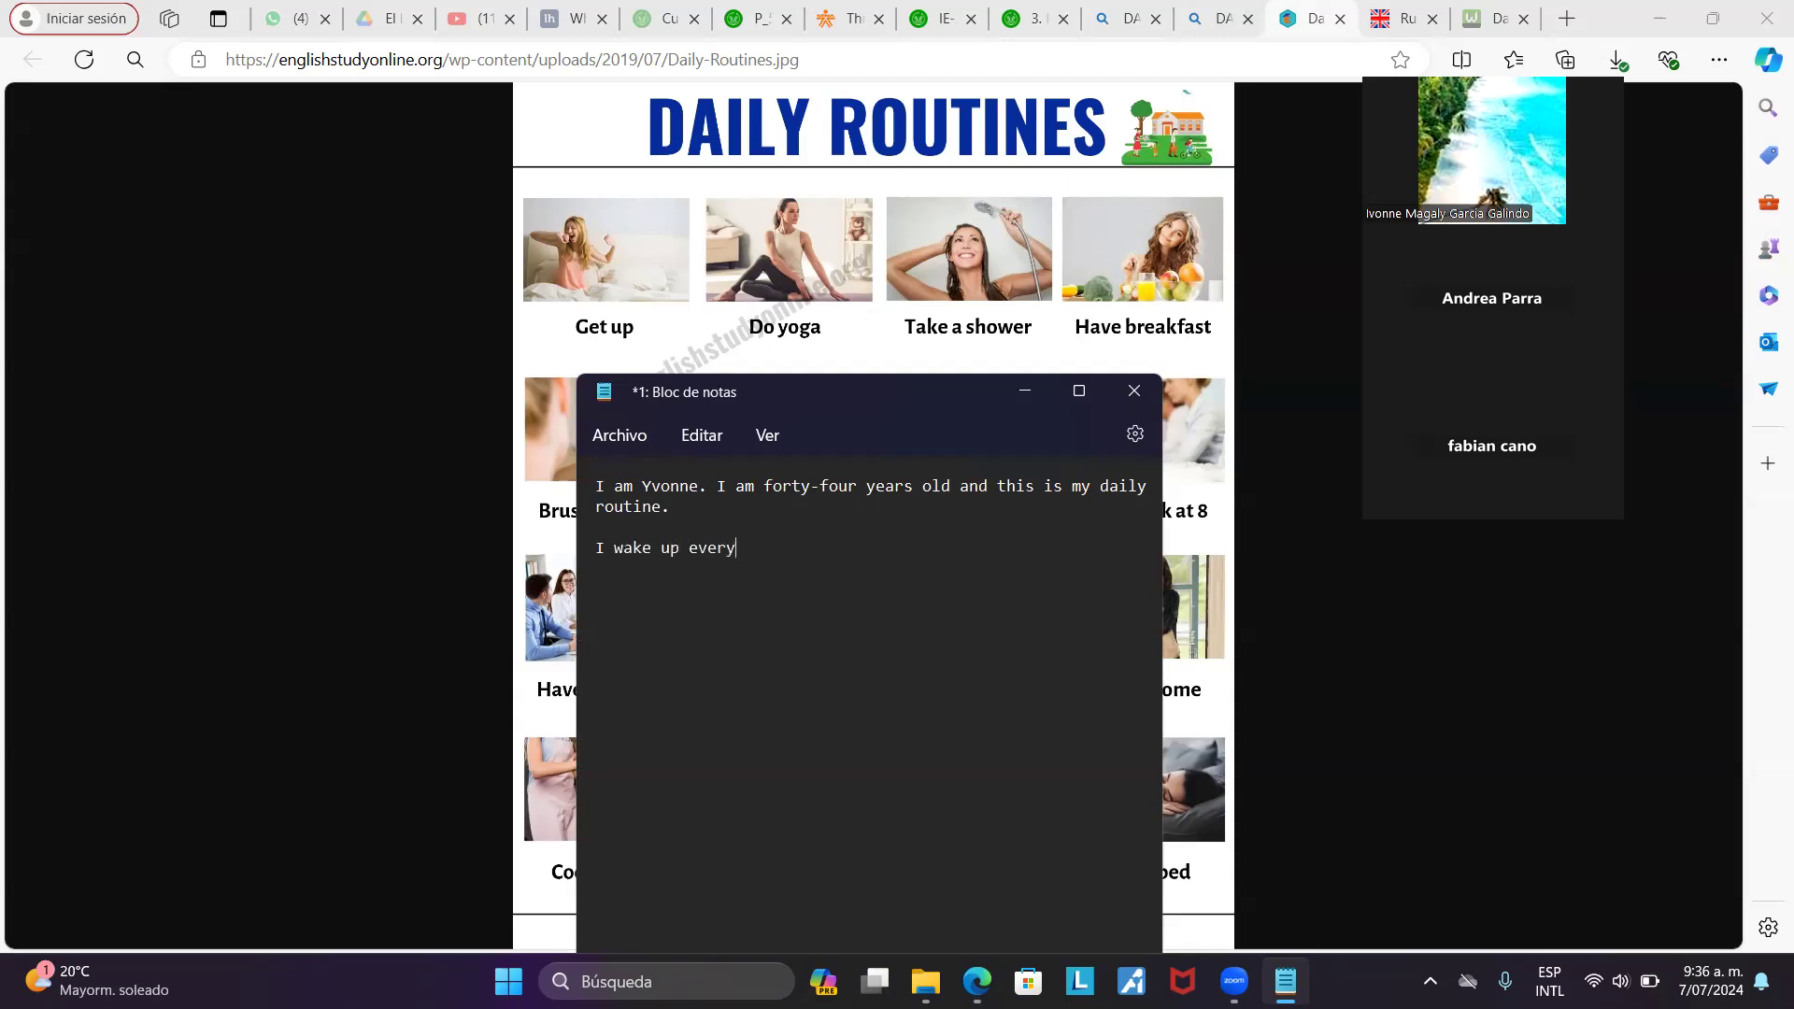
{"action": "type", "text": " day at 6"}
{"action": "type", "text": "am. "}
{"action": "type", "text": "I "}
{"action": "type", "text": "medit"}
{"action": "key", "text": "BackSpace"}
{"action": "type", "text": "tate for "}
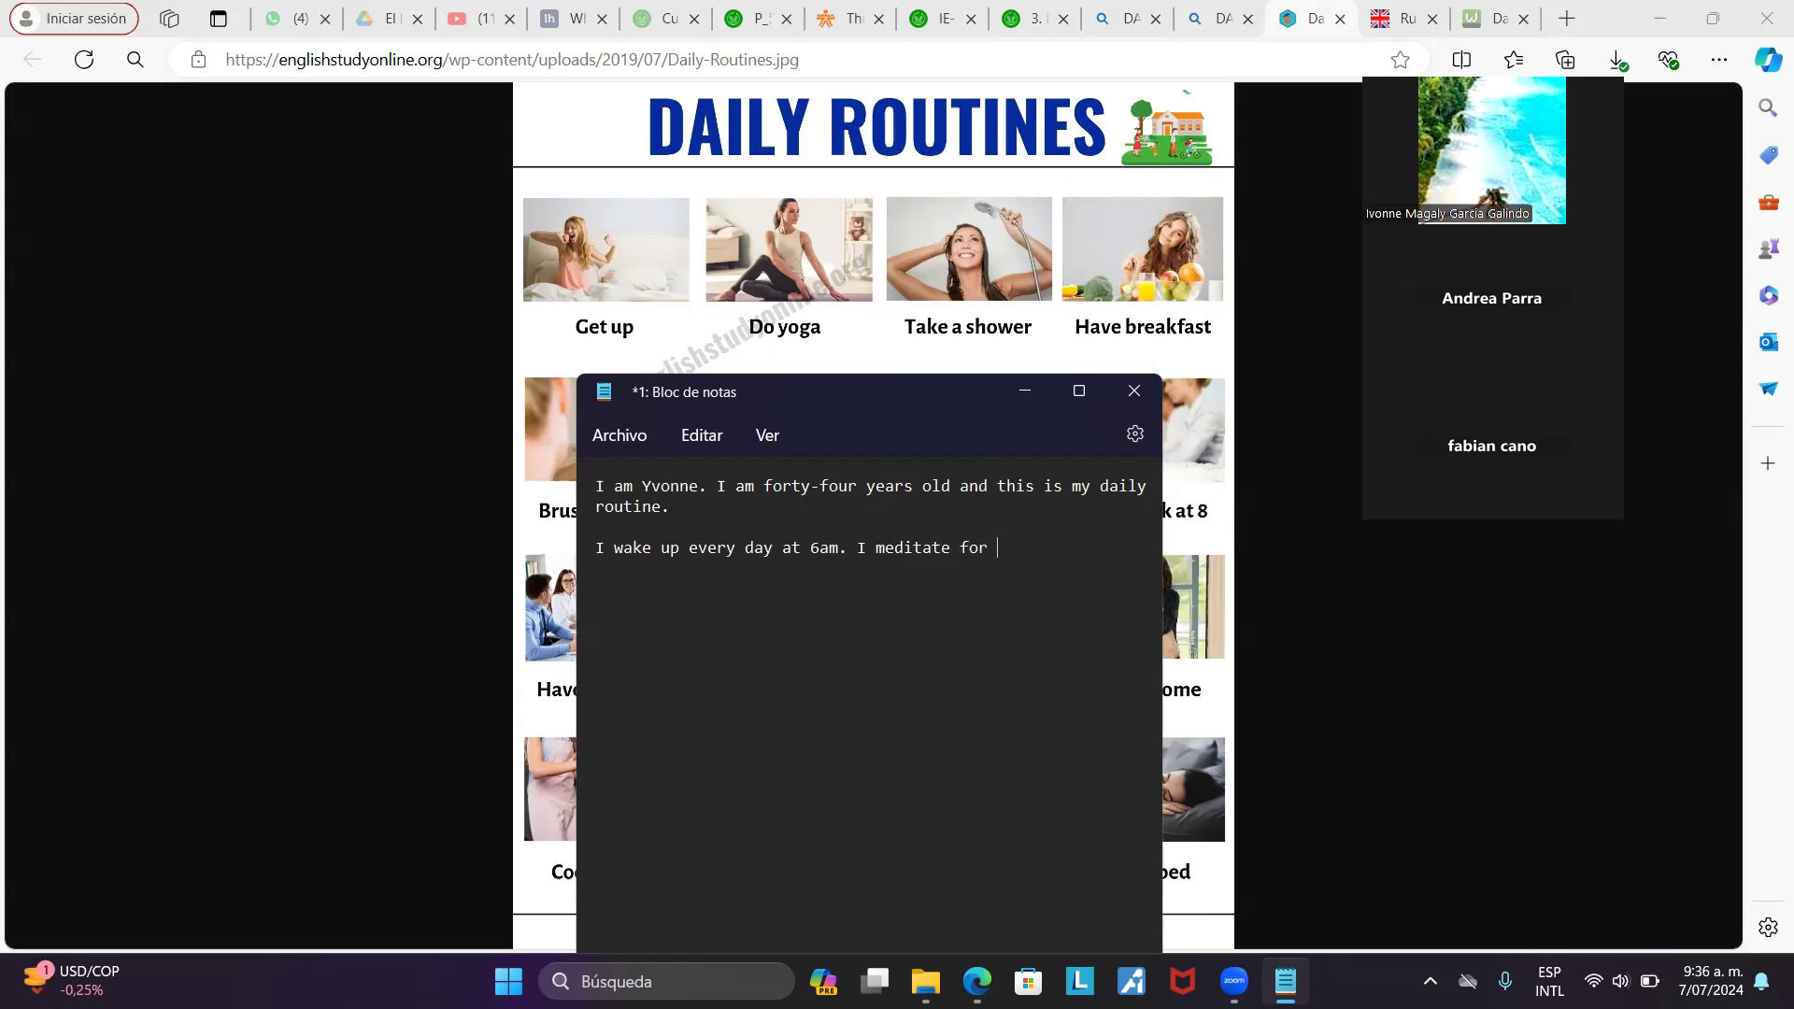
{"action": "type", "text": "about"}
{"action": "type", "text": " 10 "}
{"action": "type", "text": "minutes"}
{"action": "type", "text": " then I get up."}
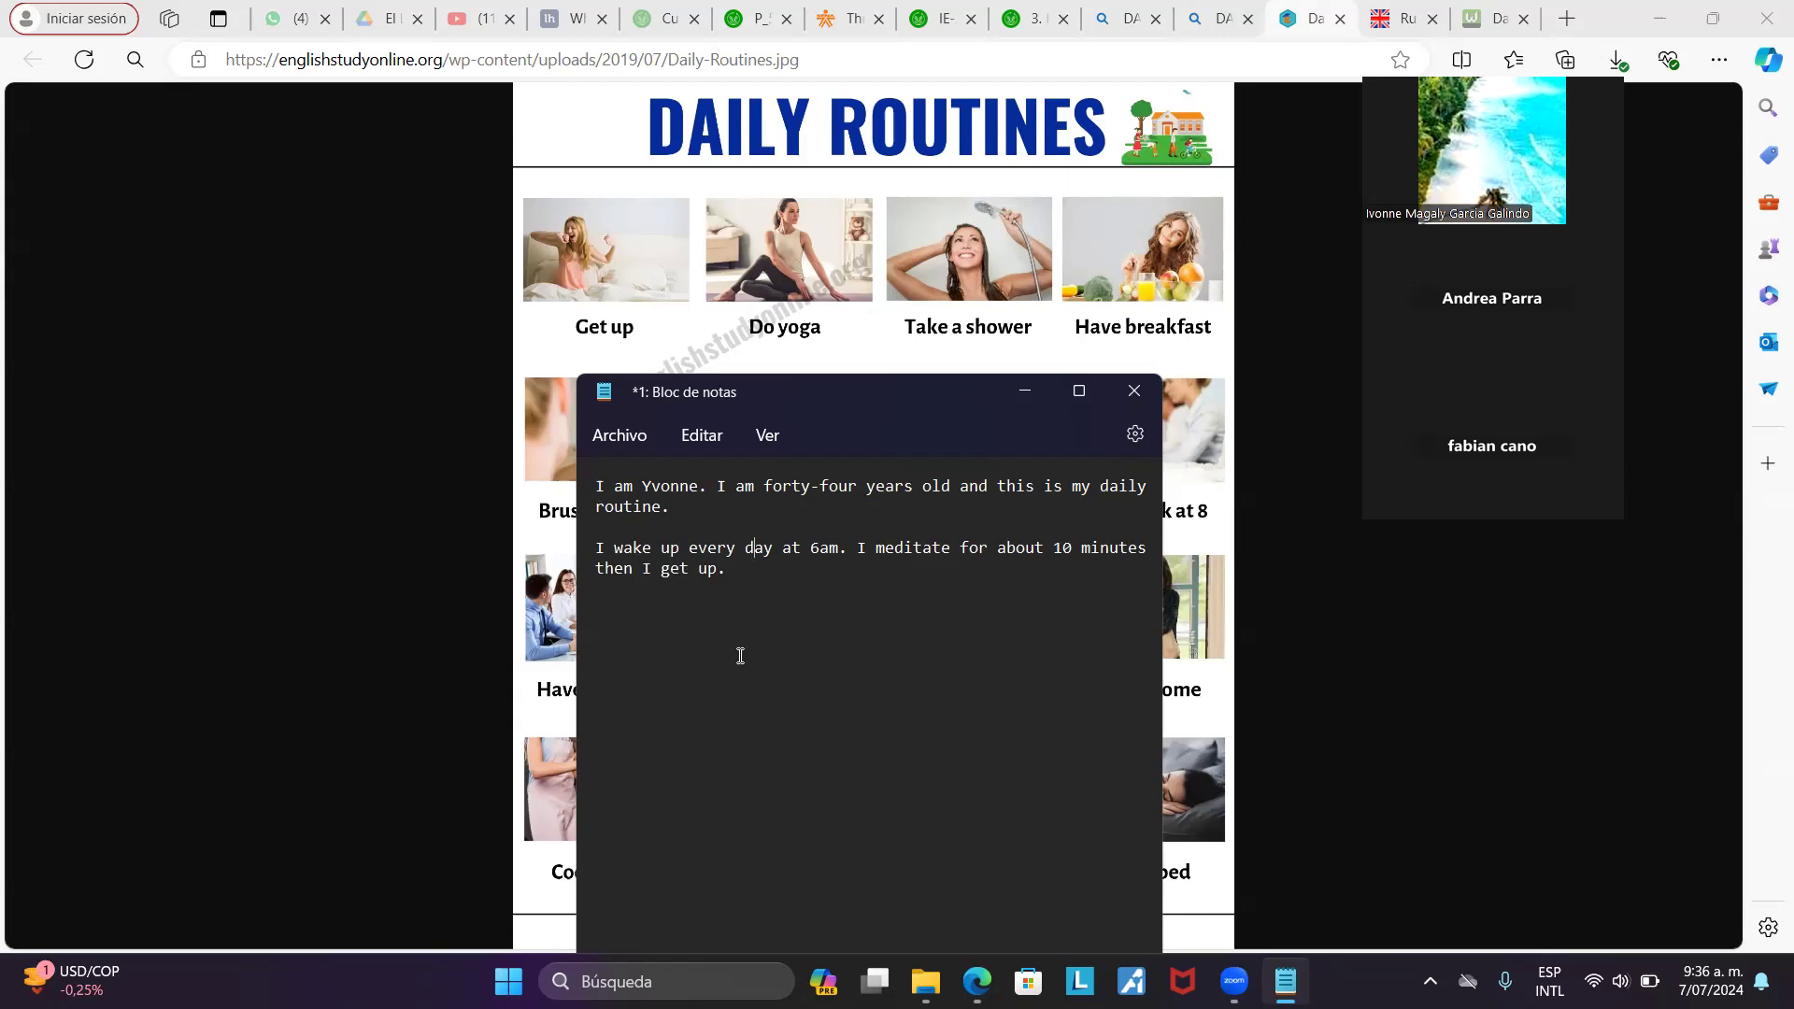
Move the meditation sentence onto its own line, a blank line below the 6am sentence
{"action": "left_click", "coordinate": [861, 554]}
{"action": "key", "text": "Return"}
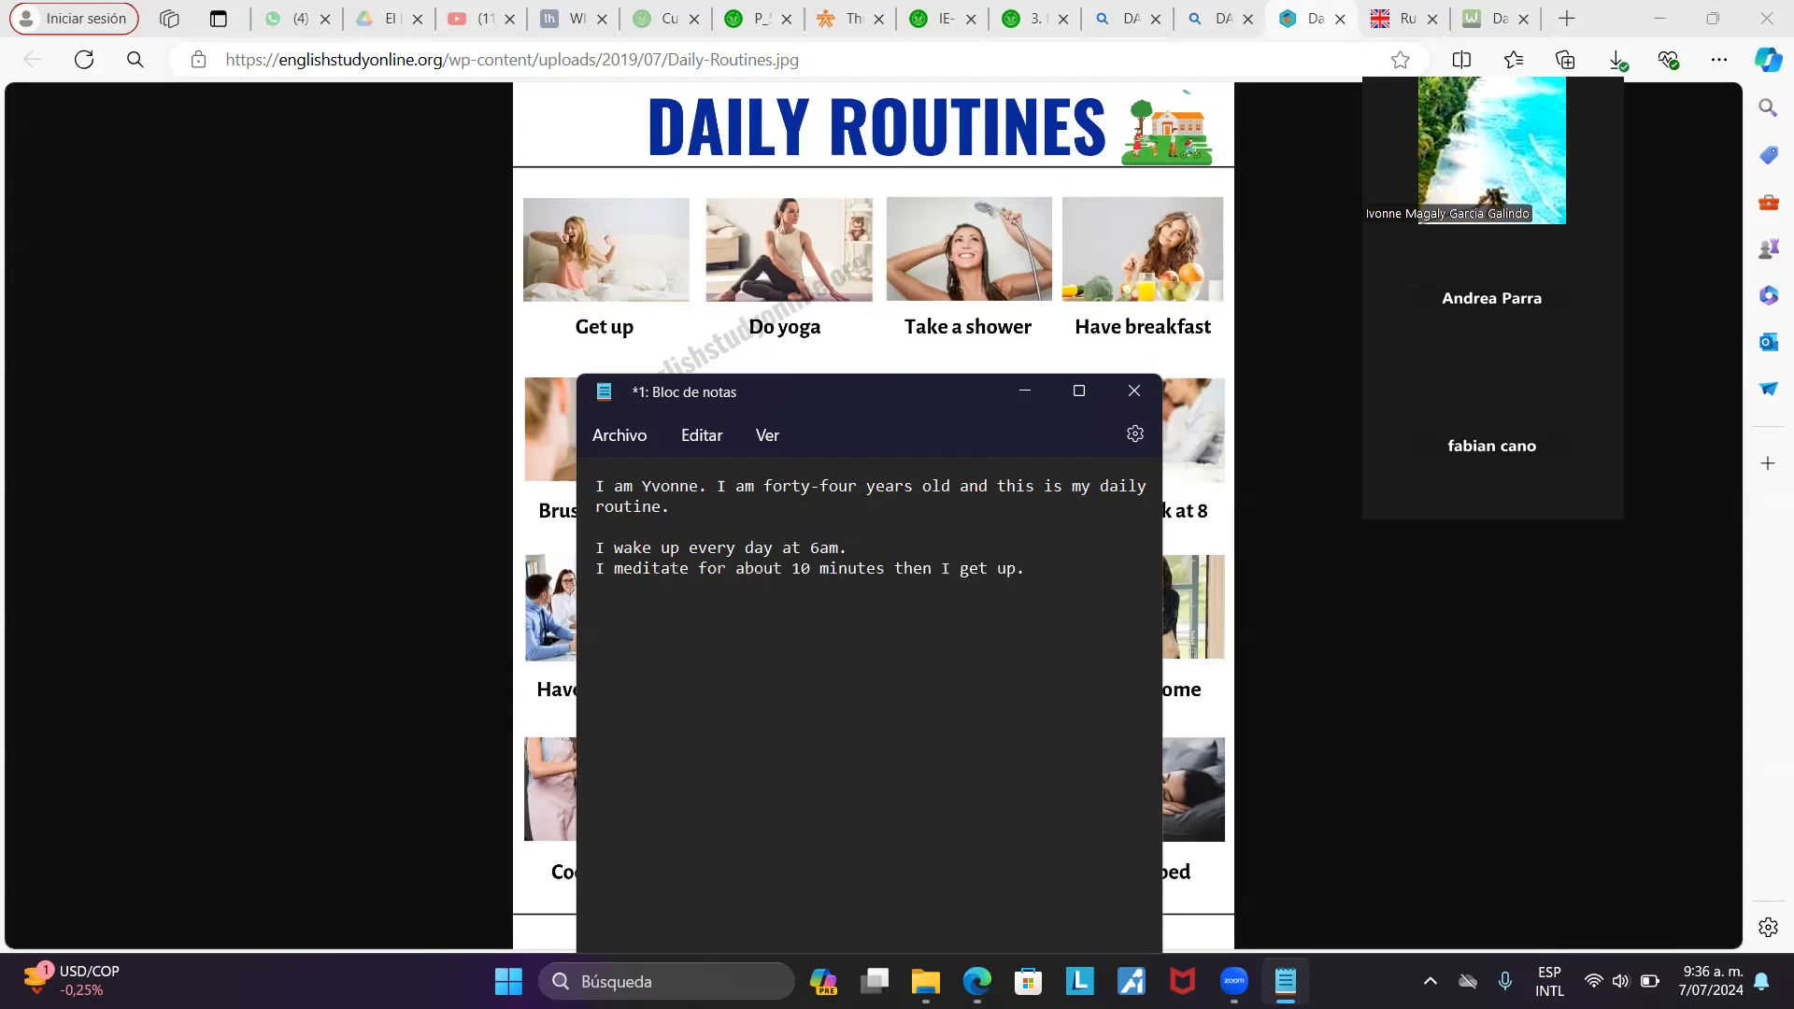
{"action": "key", "text": "Return"}
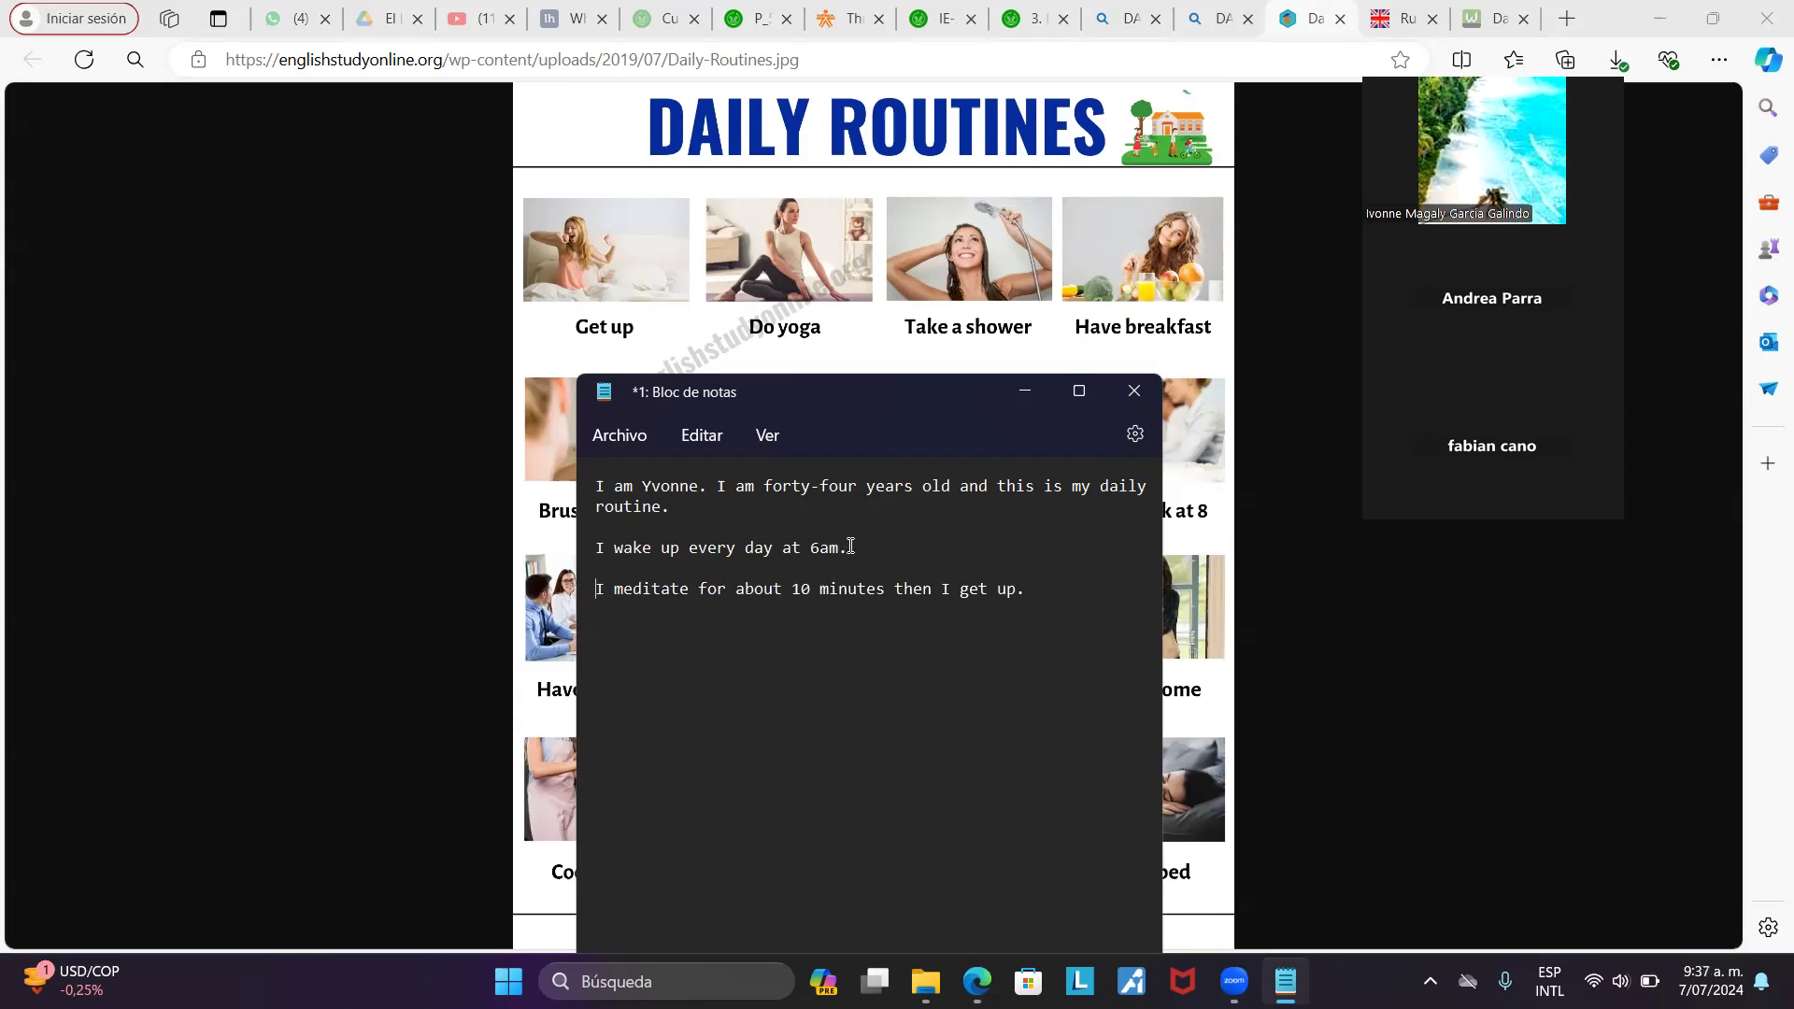
{"action": "left_click_drag", "start_coordinate": [847, 547], "coordinate": [574, 559]}
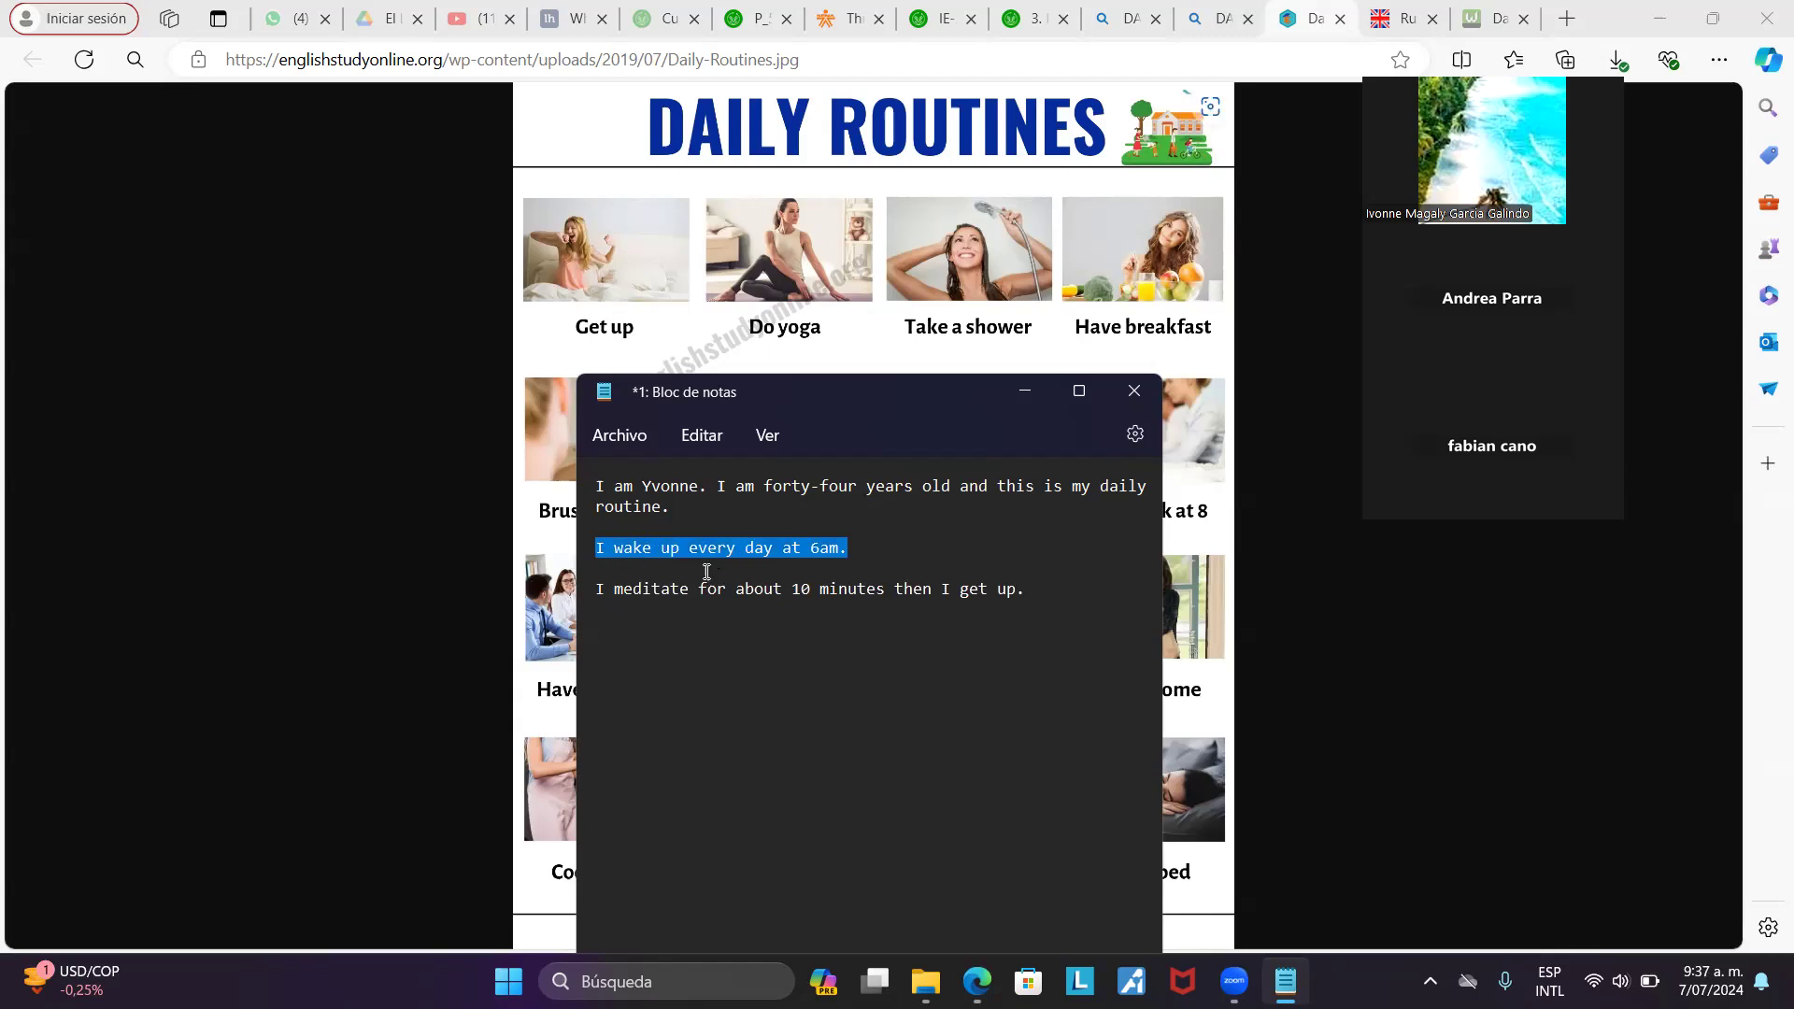
{"action": "left_click", "coordinate": [599, 547]}
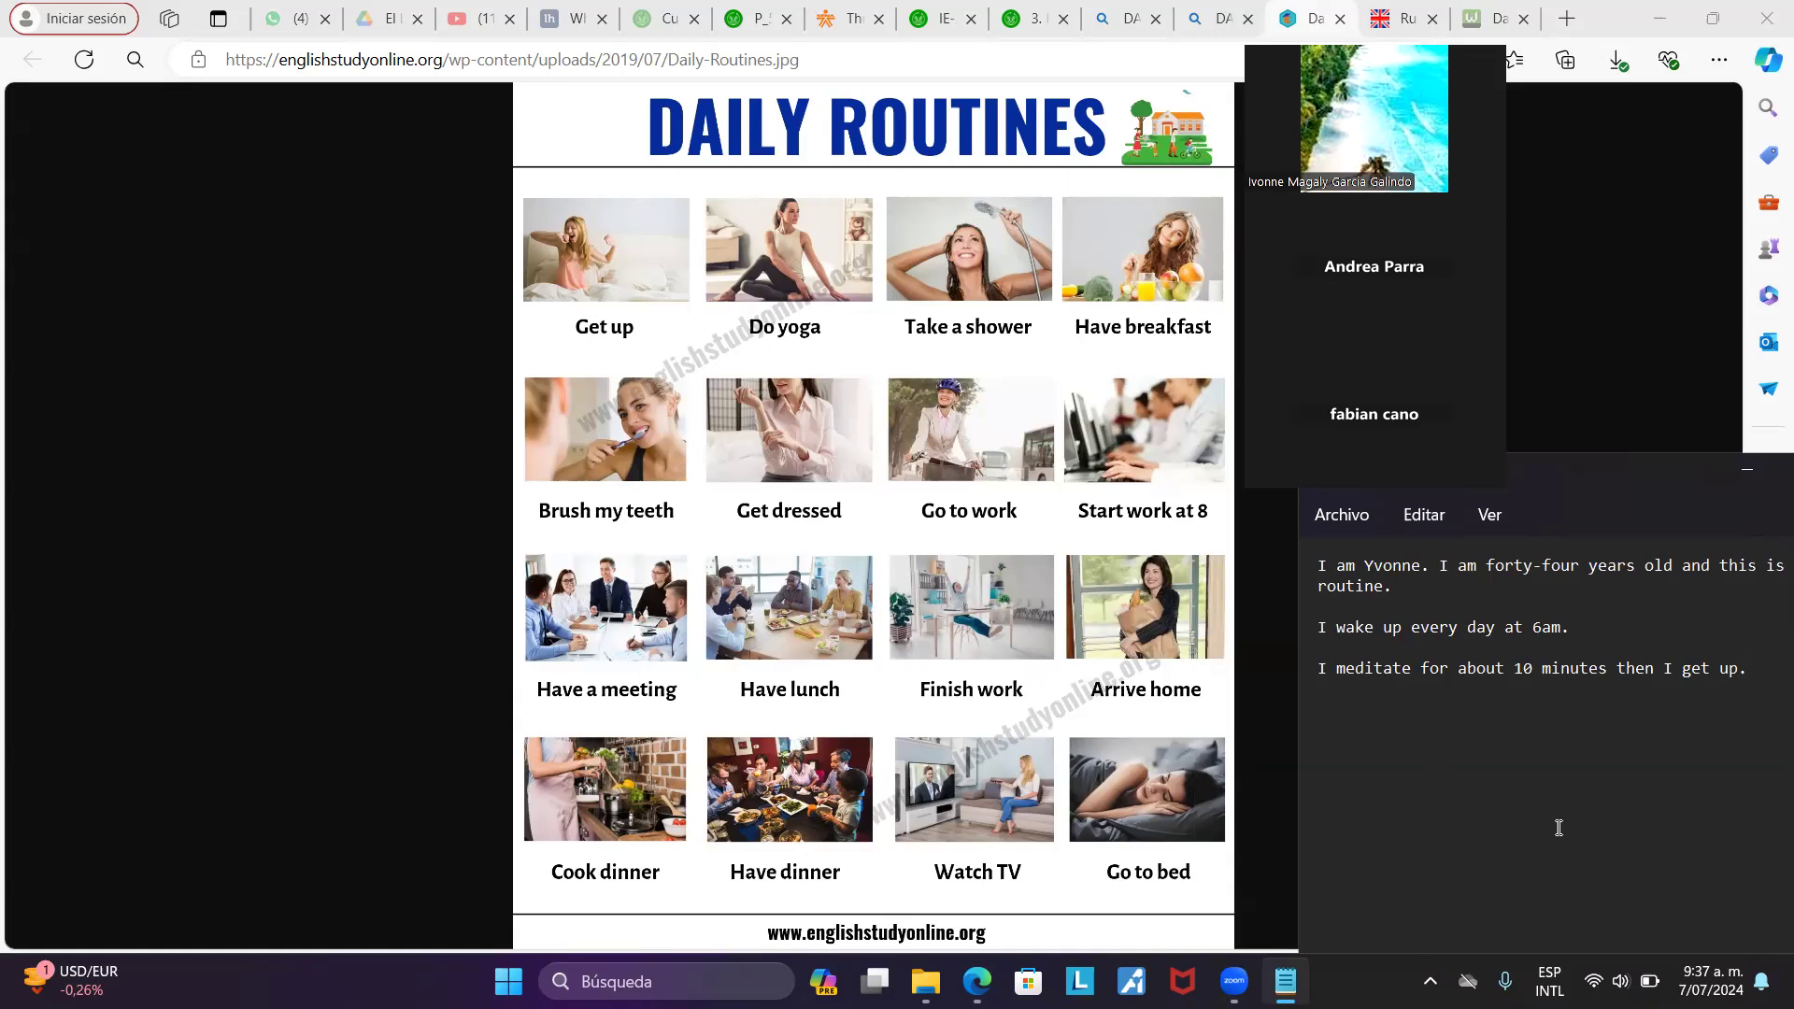
Start a new line below the meditation sentence with 'I get up'
{"action": "left_click", "coordinate": [1750, 667]}
{"action": "key", "text": "Return"}
{"action": "key", "text": "Return"}
{"action": "type", "text": "I "}
{"action": "type", "text": "get up"}
{"action": "left_click", "coordinate": [844, 17]}
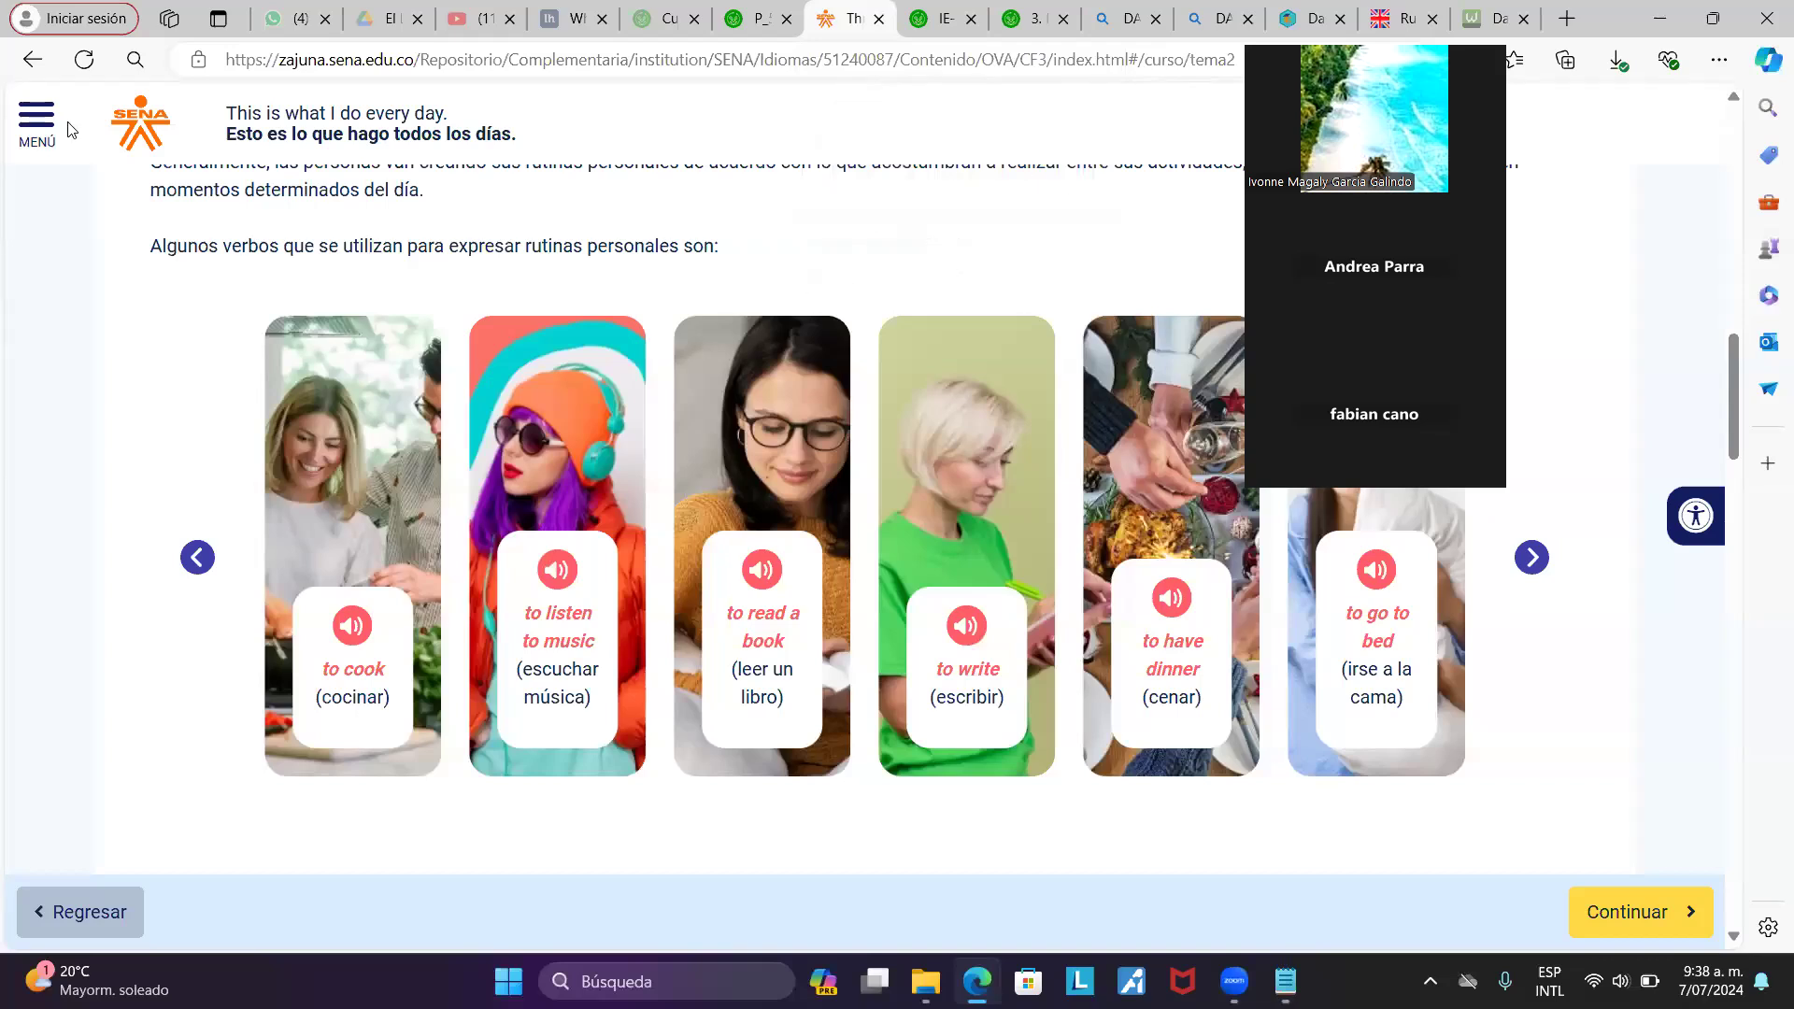
{"action": "left_click", "coordinate": [38, 120]}
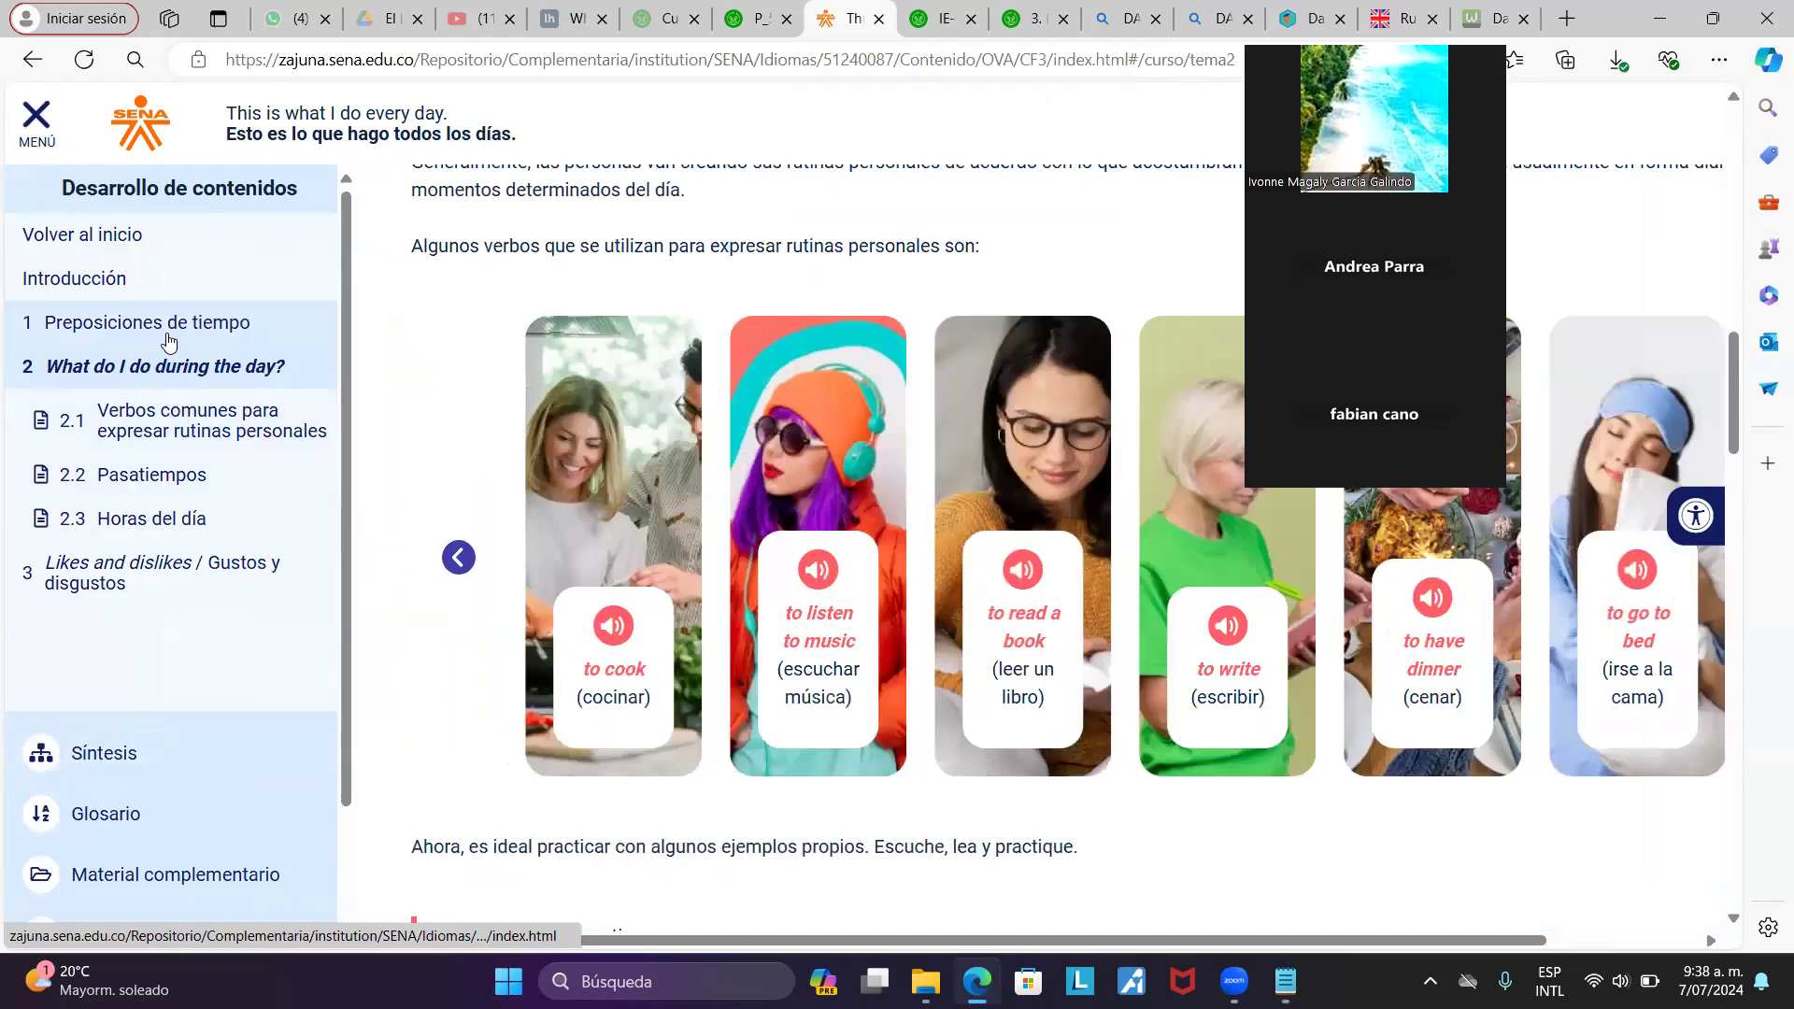
{"action": "left_click", "coordinate": [159, 329]}
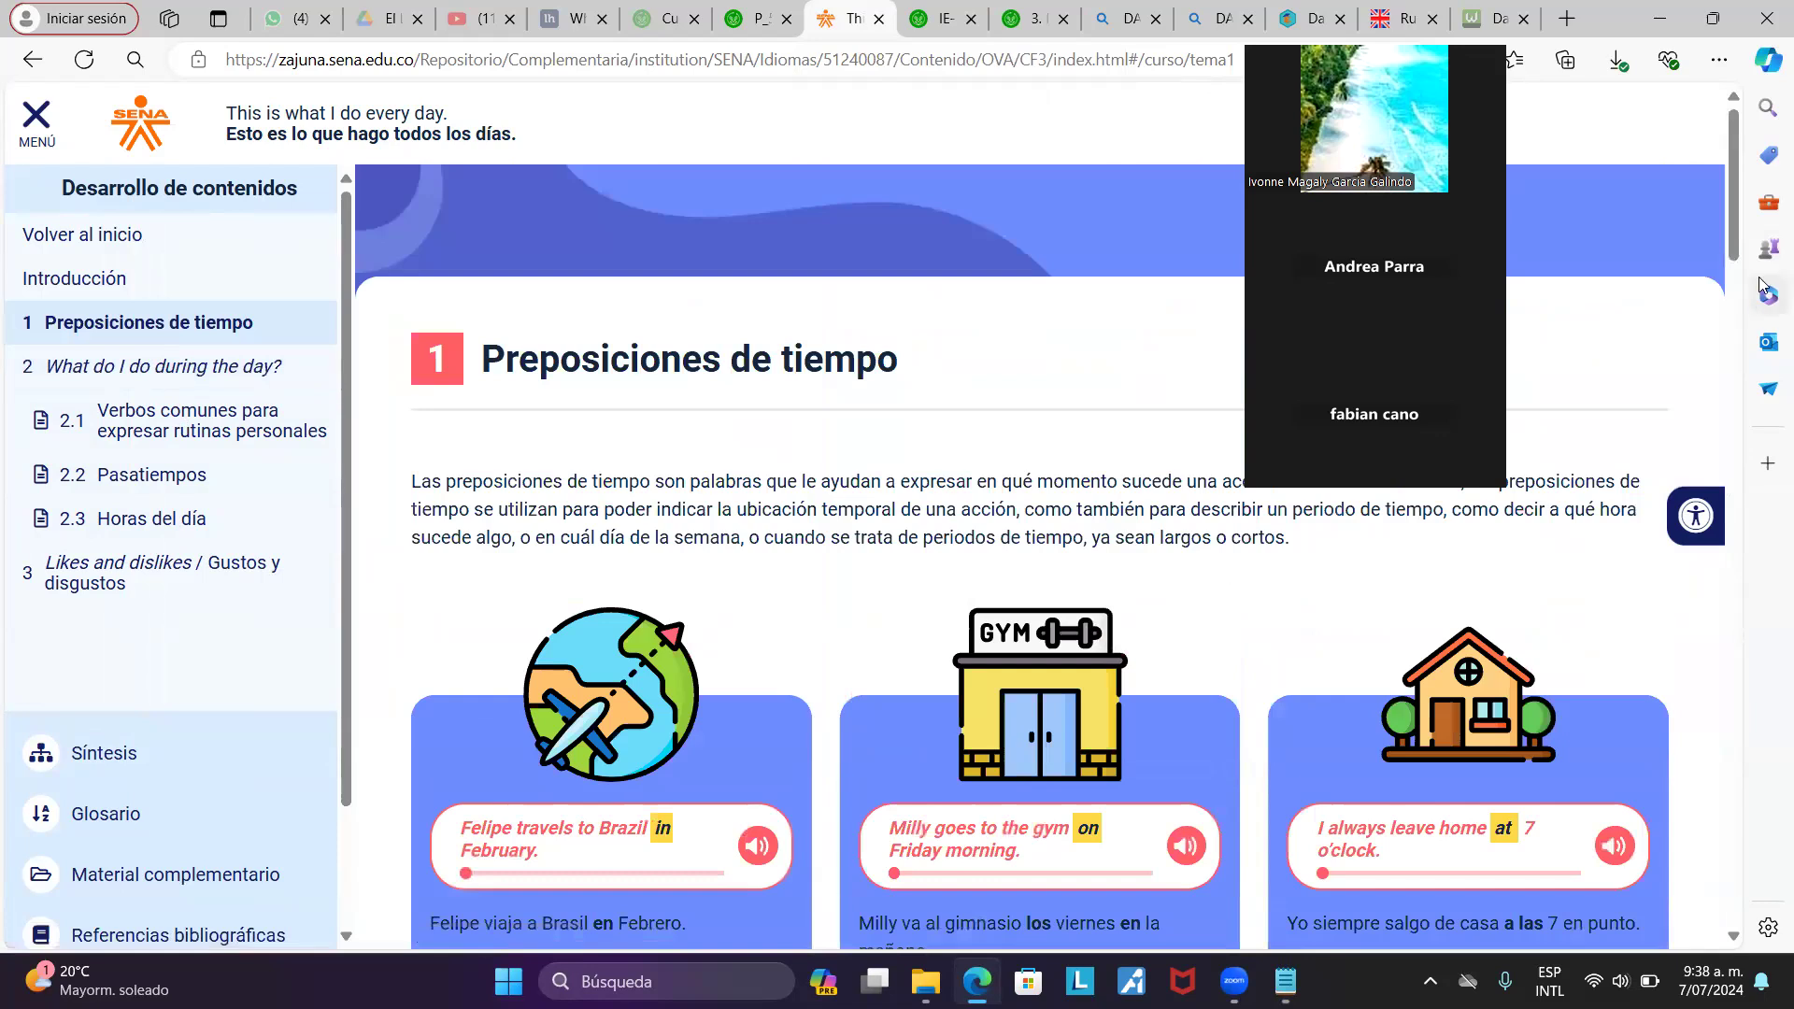
{"action": "scroll", "coordinate": [1736, 196], "scroll_direction": "down", "scroll_amount": 5}
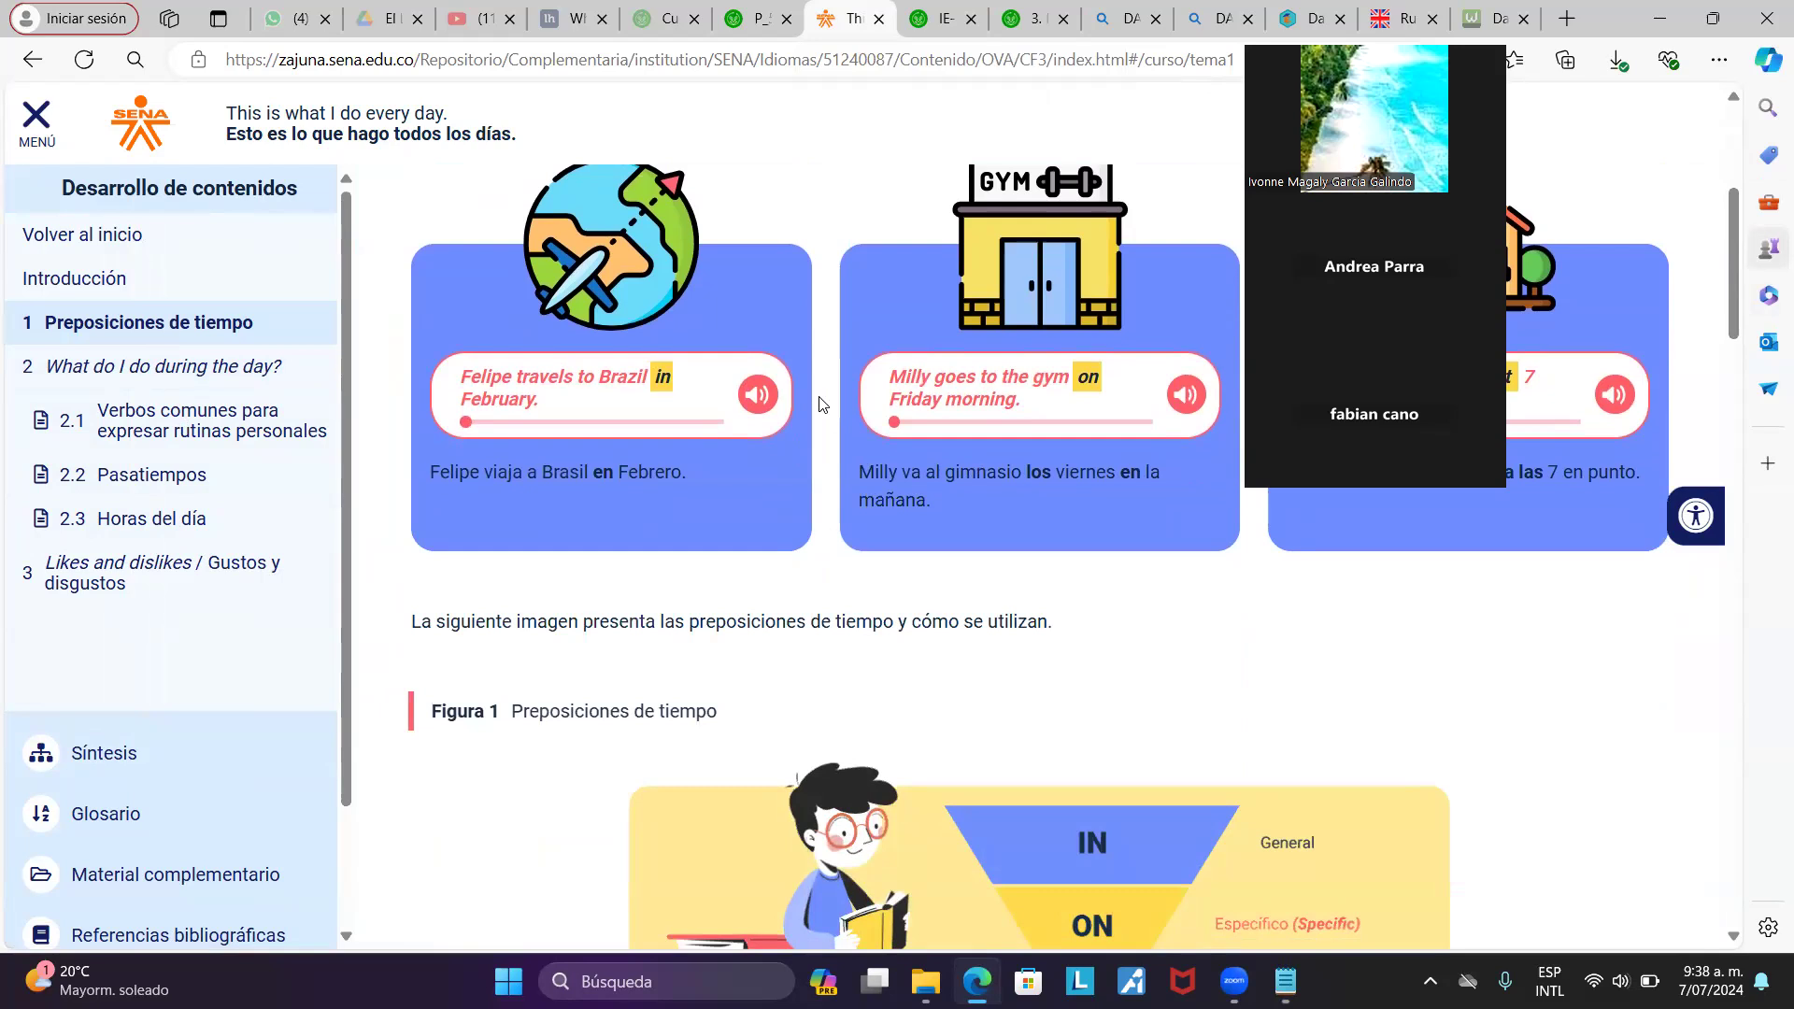
{"action": "scroll", "coordinate": [1745, 292], "scroll_direction": "down", "scroll_amount": 5}
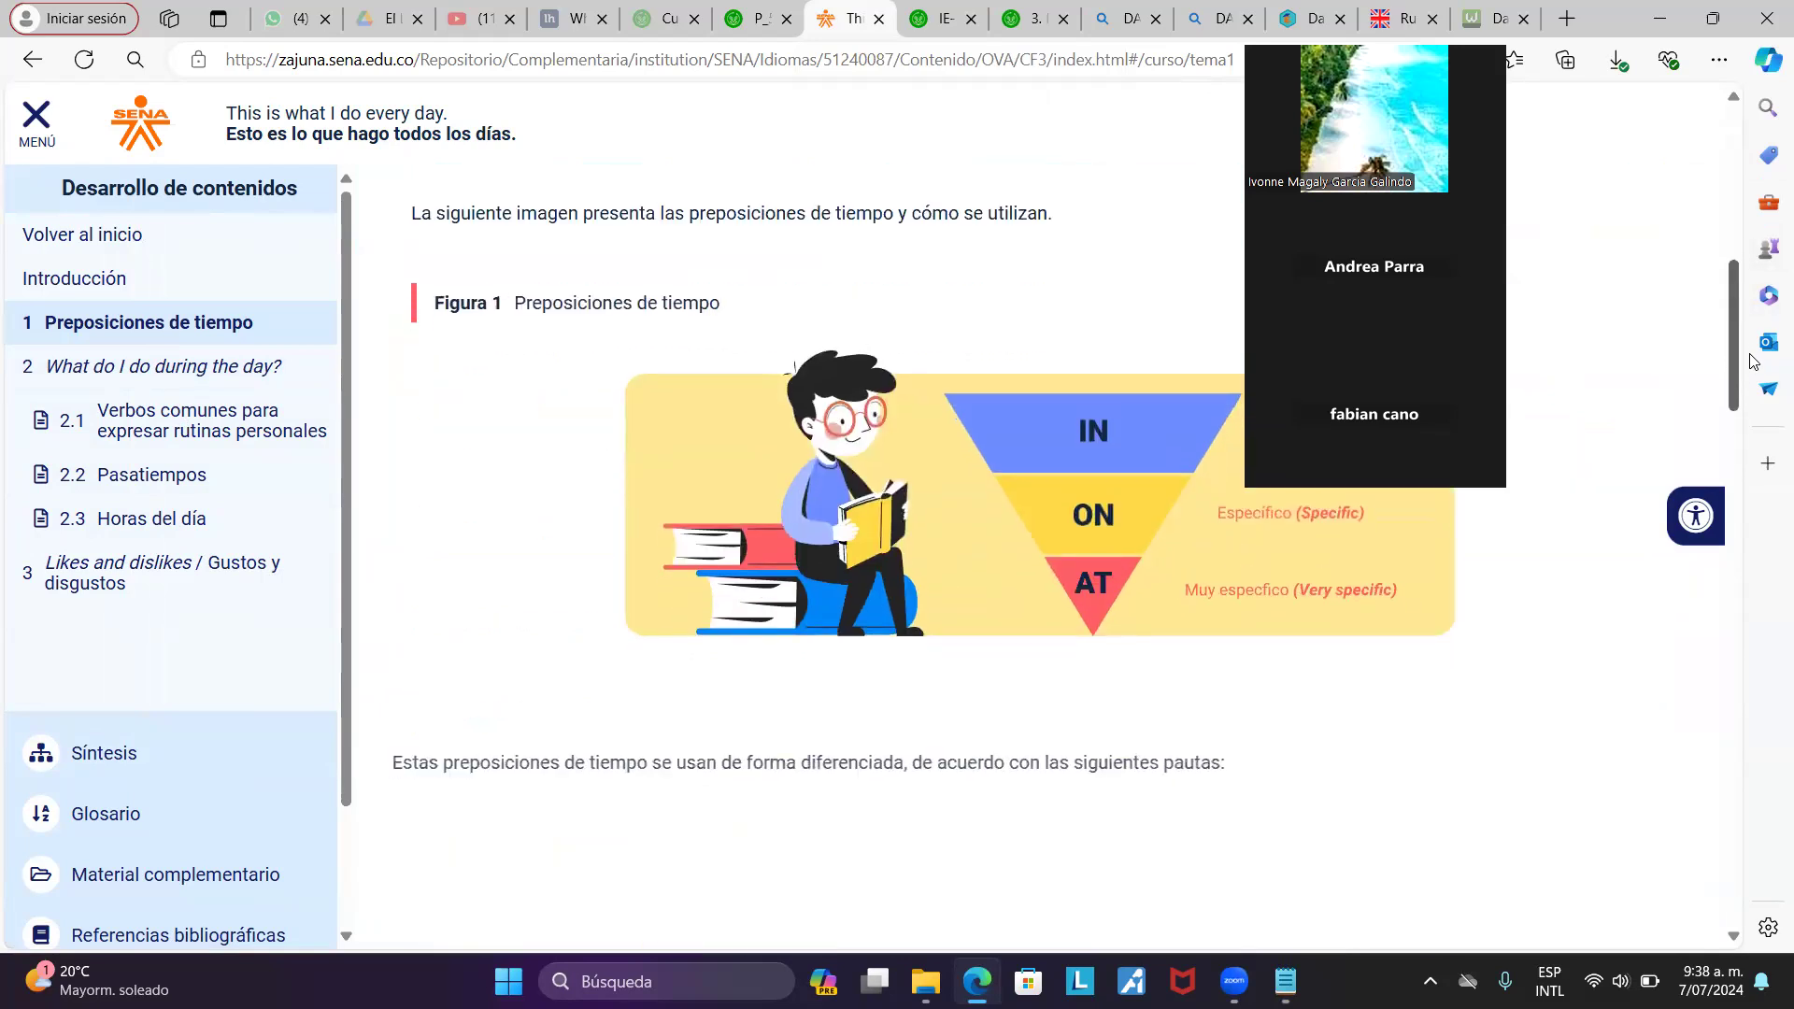
{"action": "scroll", "coordinate": [1745, 291], "scroll_direction": "up", "scroll_amount": 4}
{"action": "mouse_move", "coordinate": [1750, 295]}
{"action": "left_mouse_down"}
{"action": "mouse_move", "coordinate": [1677, 554]}
{"action": "mouse_move", "coordinate": [1738, 516]}
{"action": "mouse_move", "coordinate": [1706, 724]}
{"action": "left_mouse_up"}
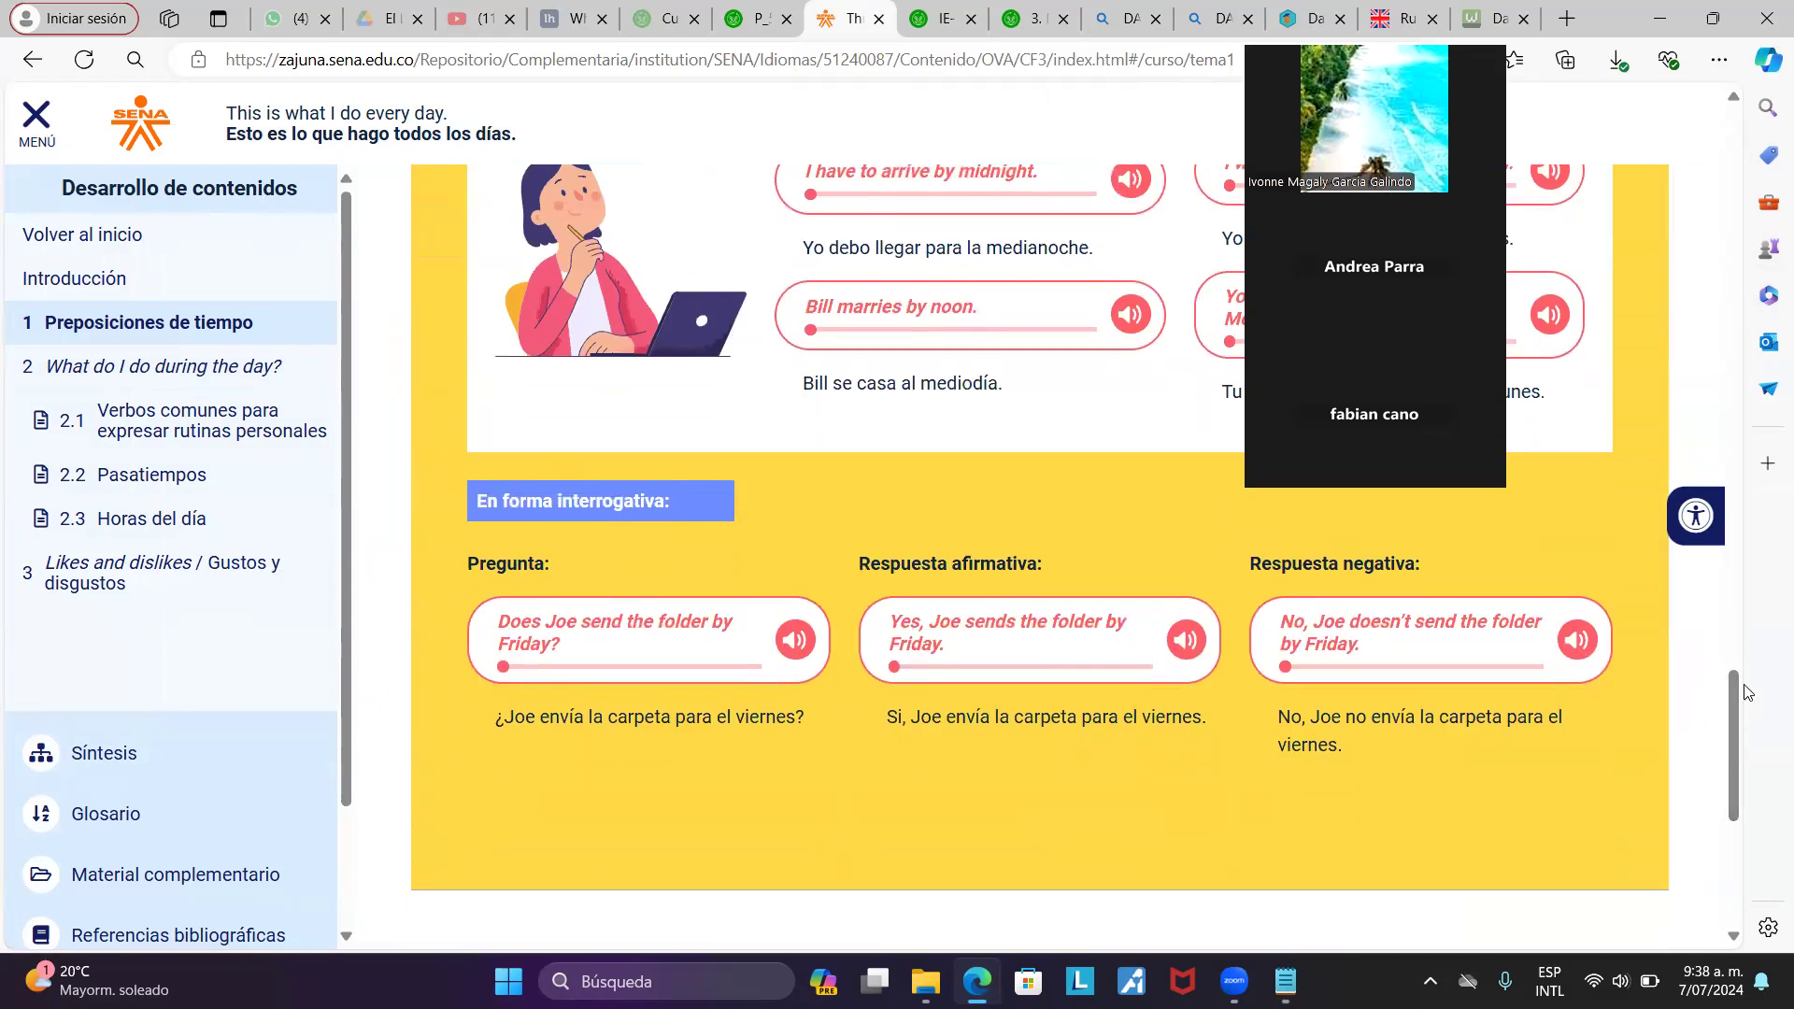
{"action": "mouse_move", "coordinate": [1736, 700]}
{"action": "left_mouse_down"}
{"action": "mouse_move", "coordinate": [1718, 831]}
{"action": "mouse_move", "coordinate": [1724, 198]}
{"action": "left_mouse_up"}
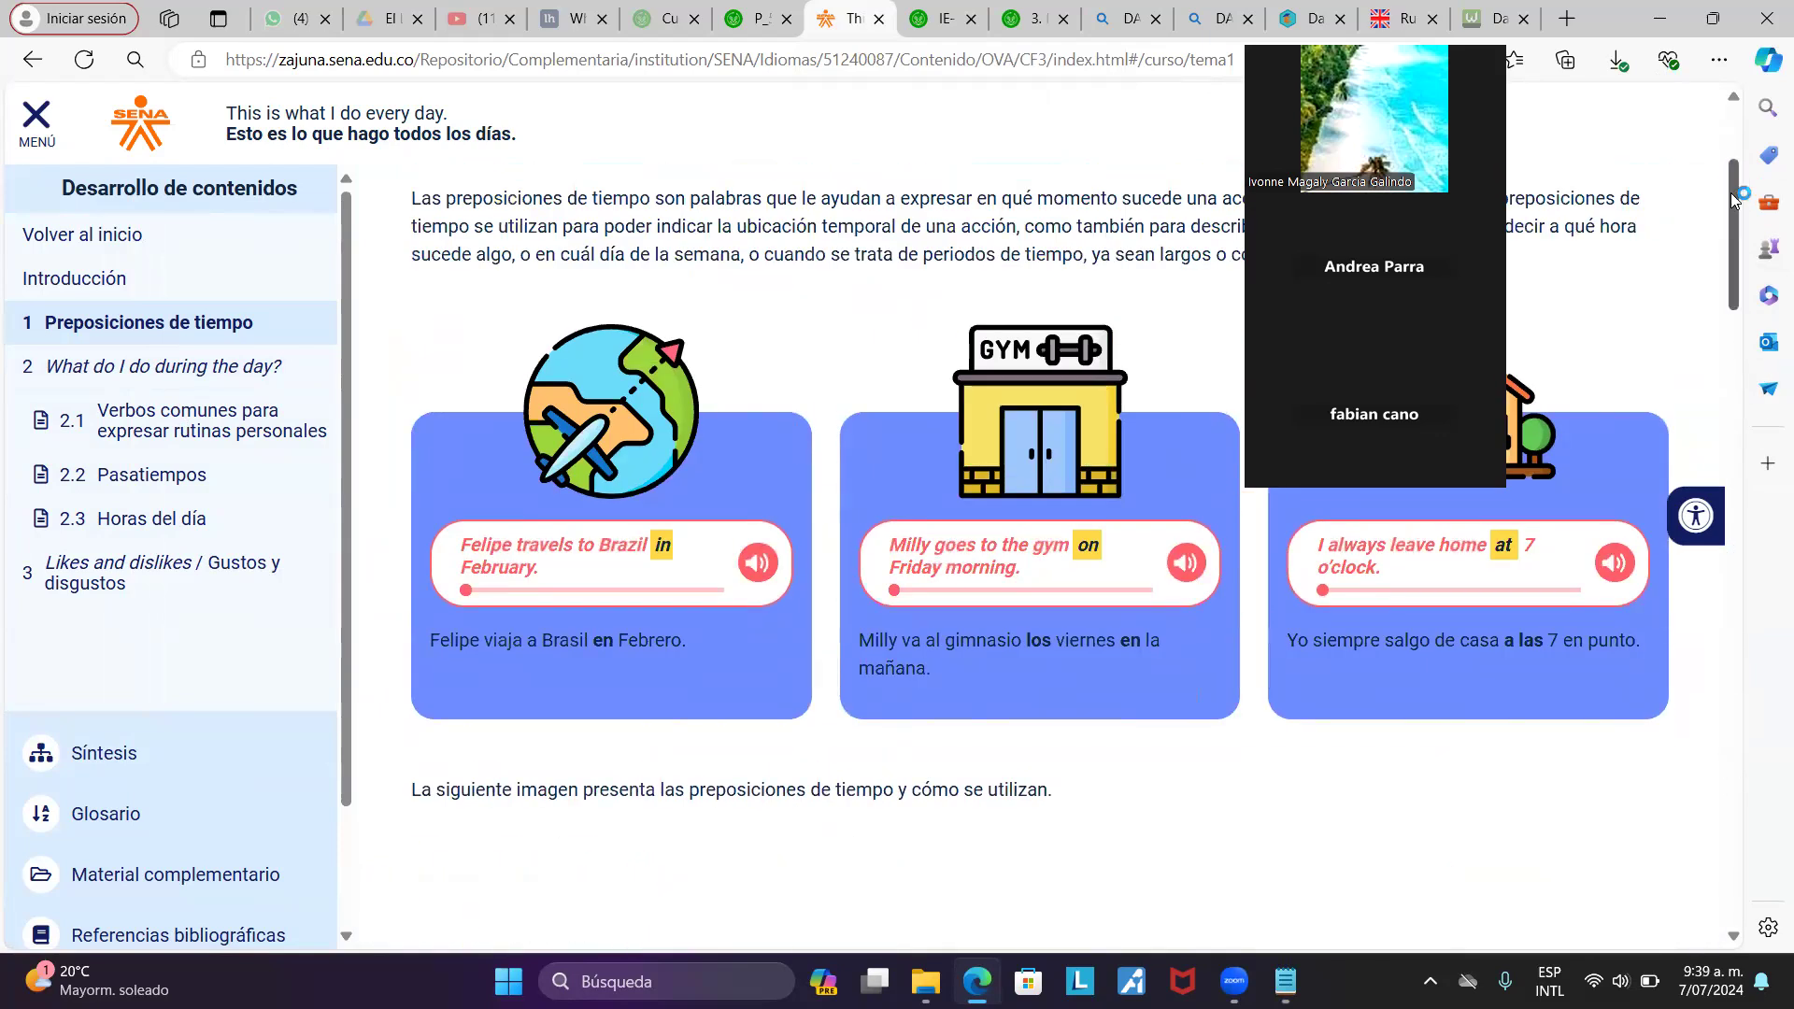
{"action": "left_click_drag", "start_coordinate": [1737, 266], "coordinate": [1749, 196]}
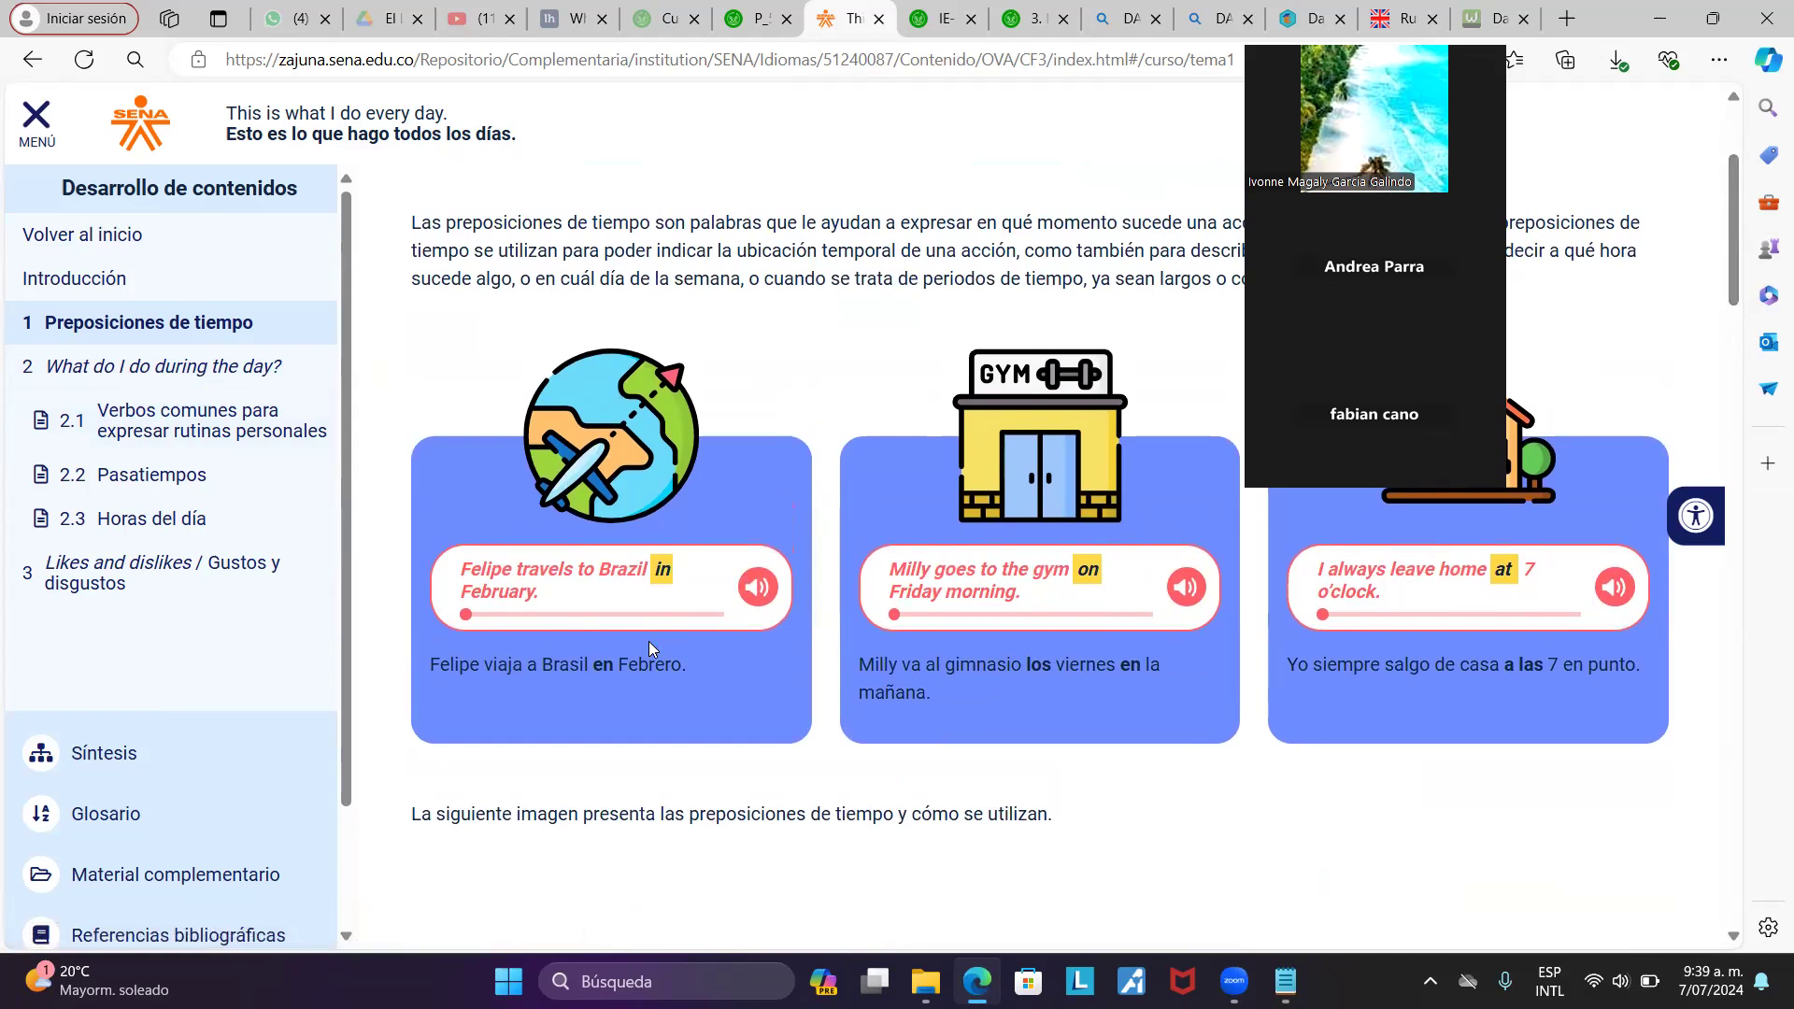
Search Bing for 'in on at' in a new tab and open a prepositions worksheet image
{"action": "left_click", "coordinate": [1567, 19]}
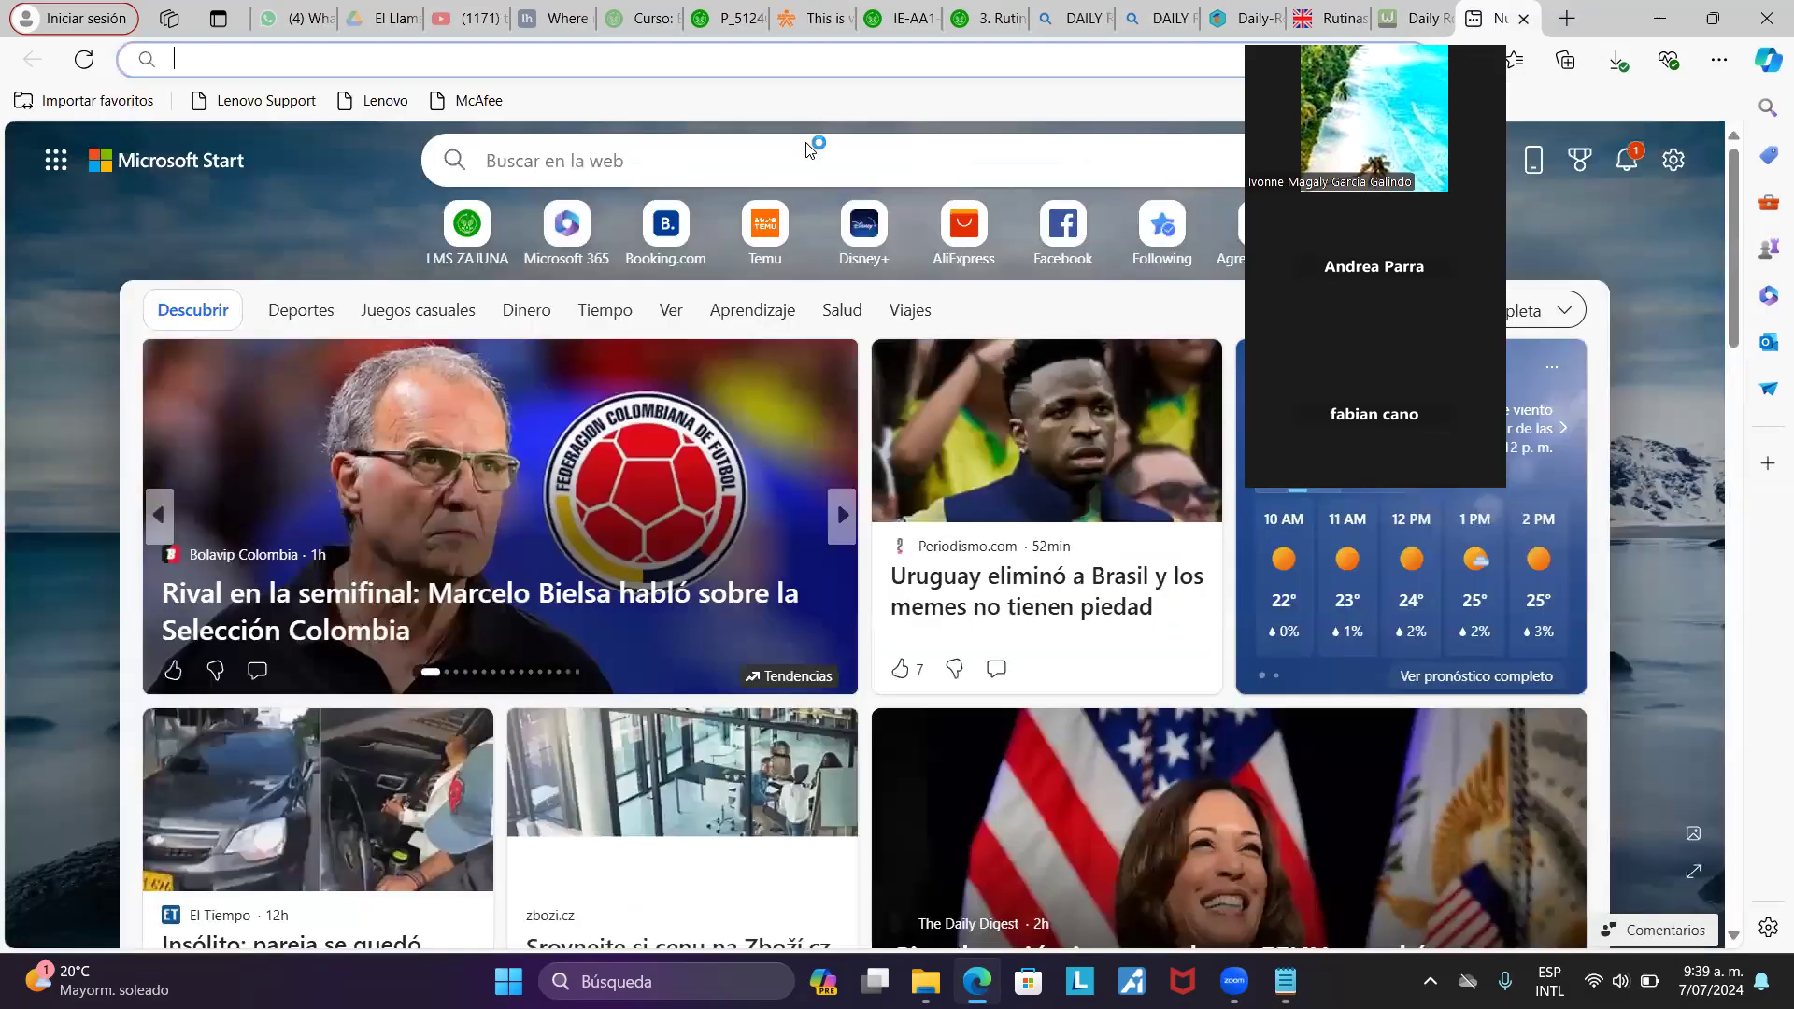
{"action": "type", "text": "in on at"}
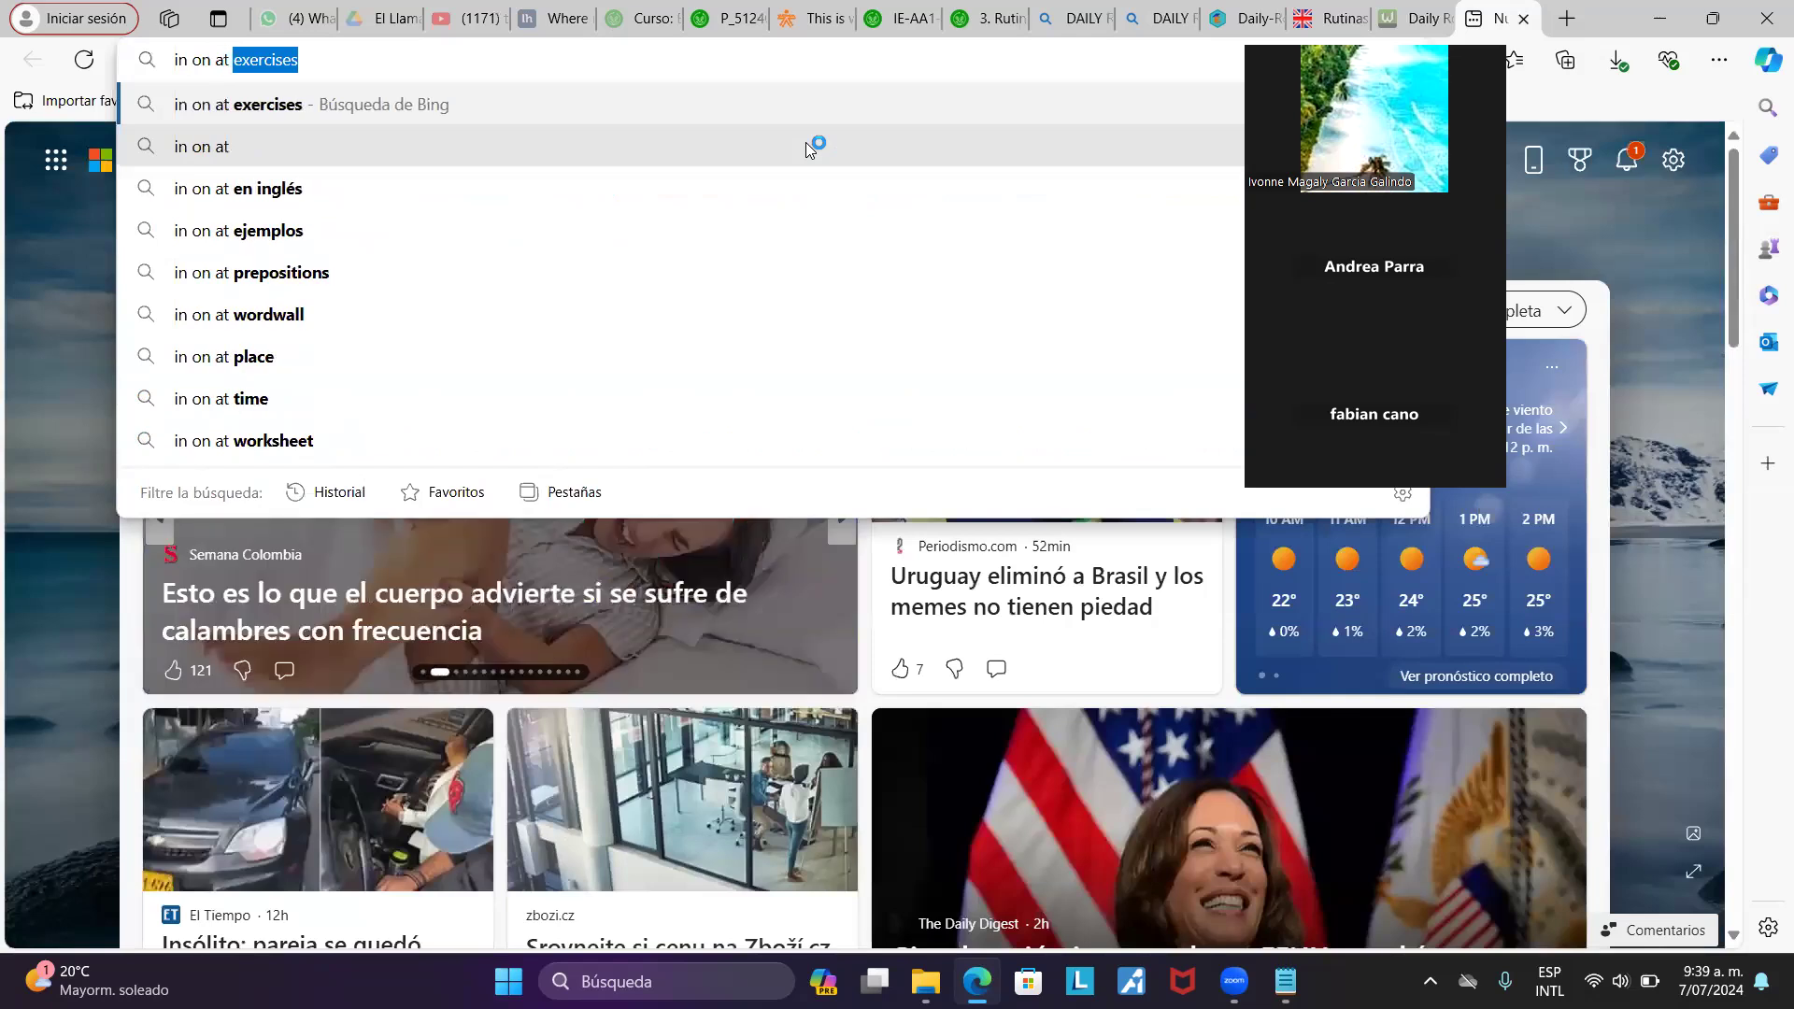
{"action": "key", "text": "Return"}
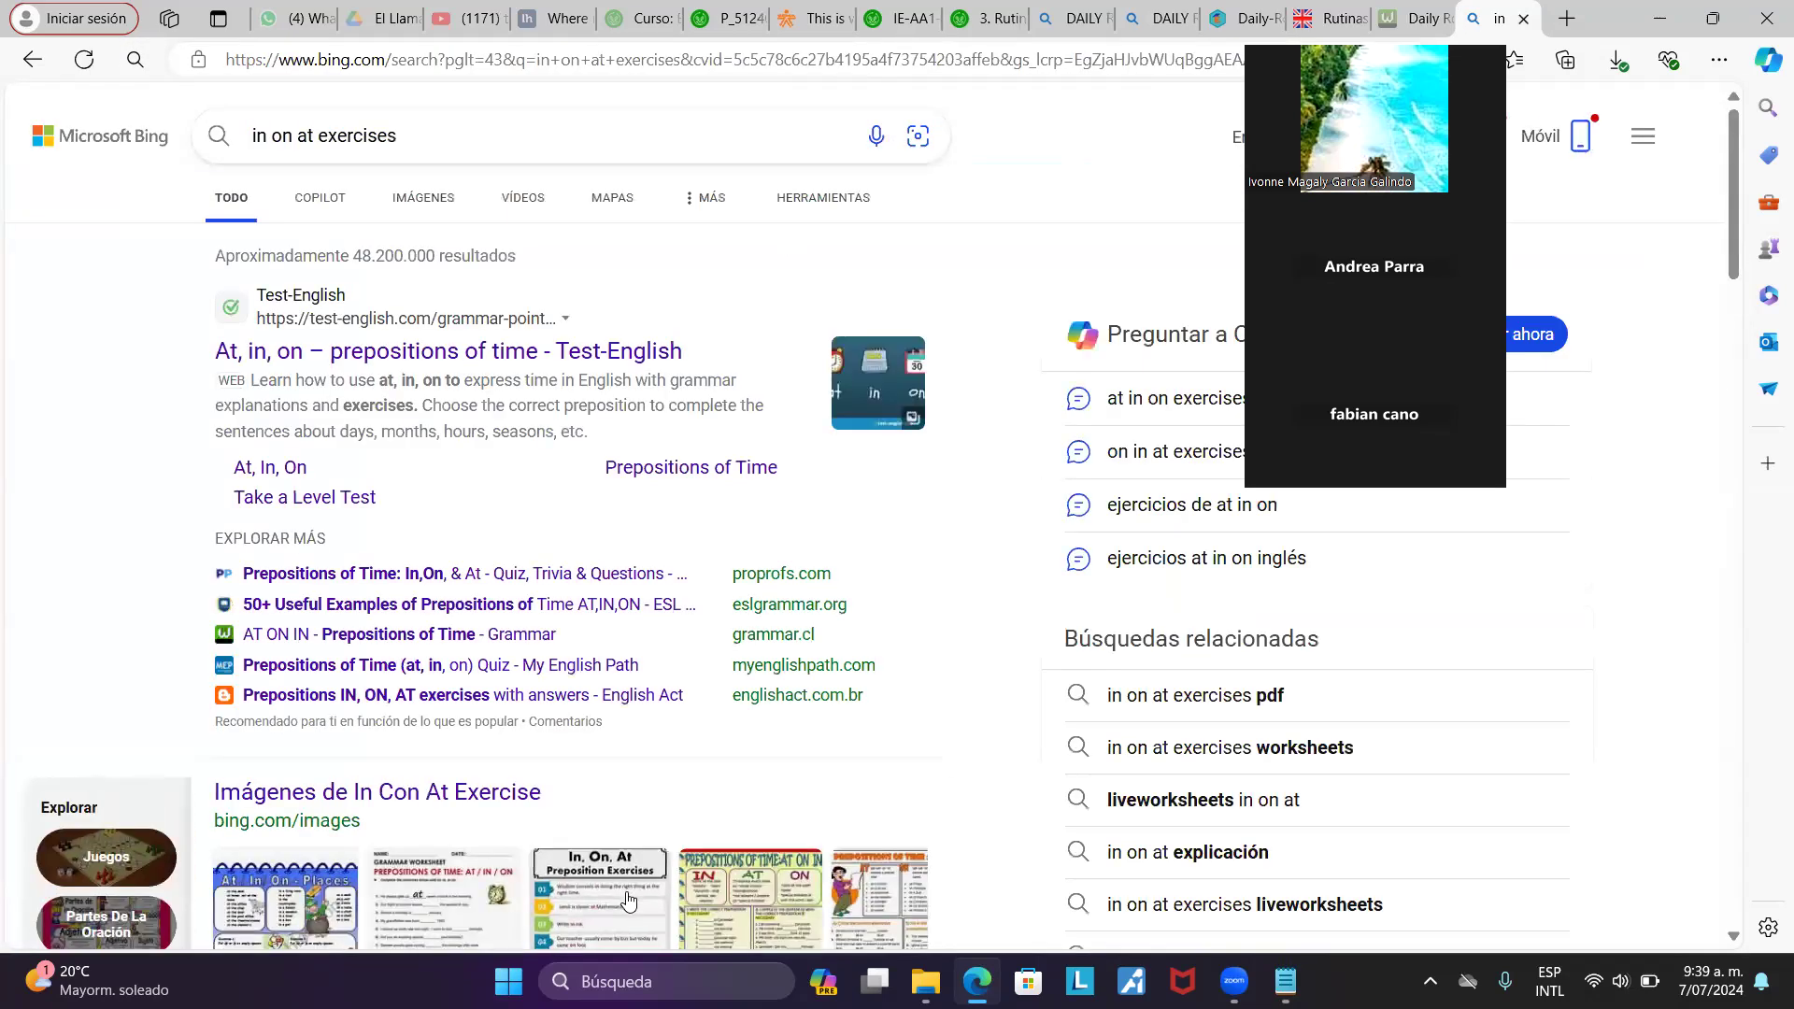
{"action": "left_click", "coordinate": [716, 890]}
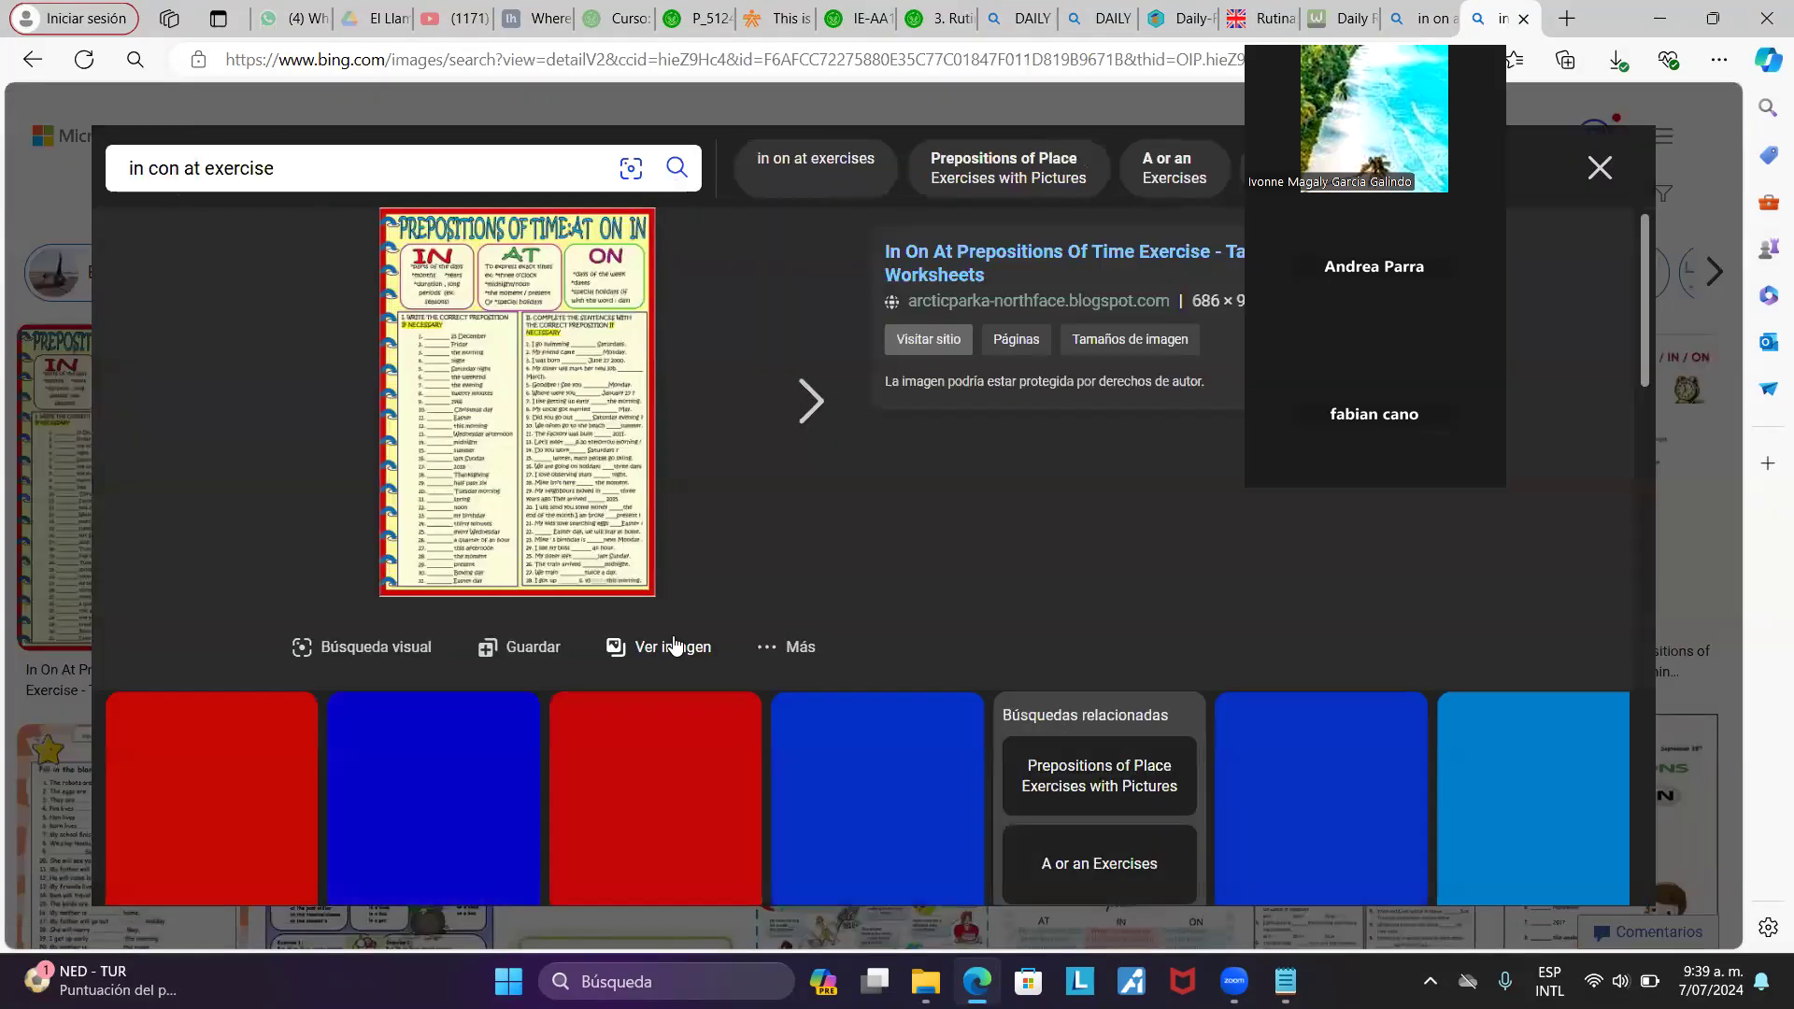
Open the worksheet image full-size, then return to the SENA prepositions of time lesson
{"action": "left_click", "coordinate": [671, 644]}
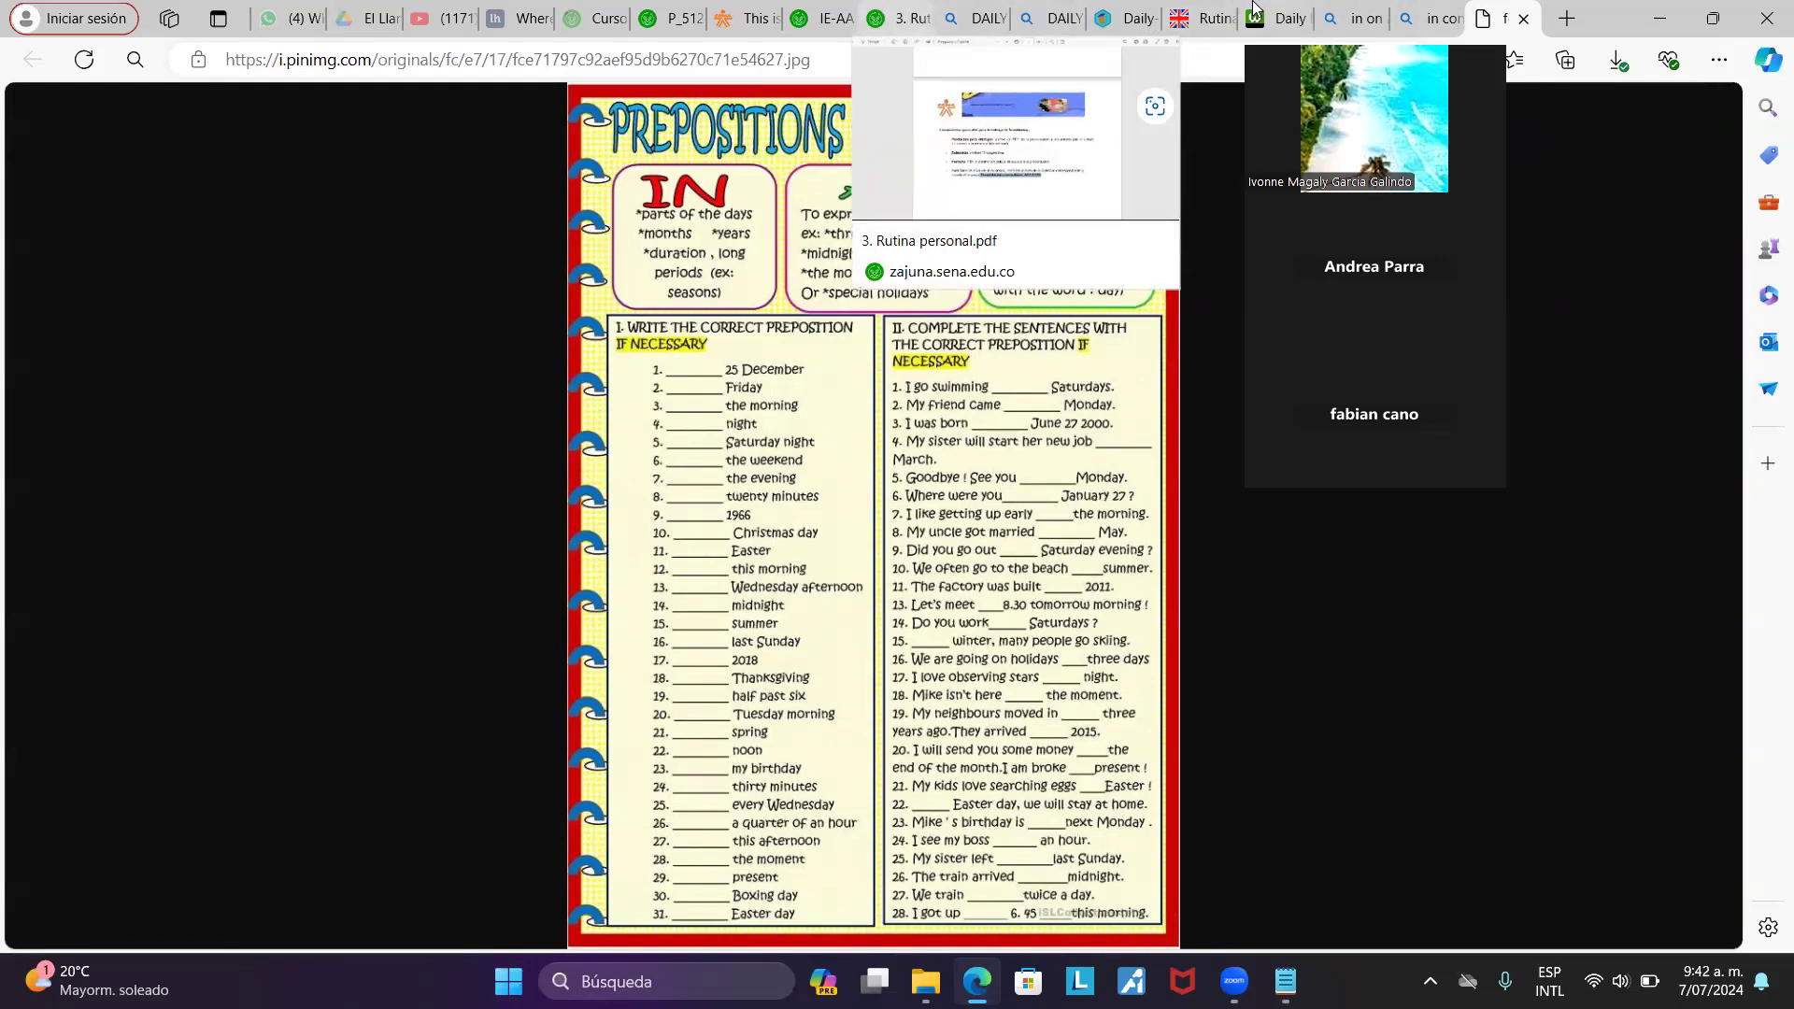
{"action": "left_click", "coordinate": [754, 19]}
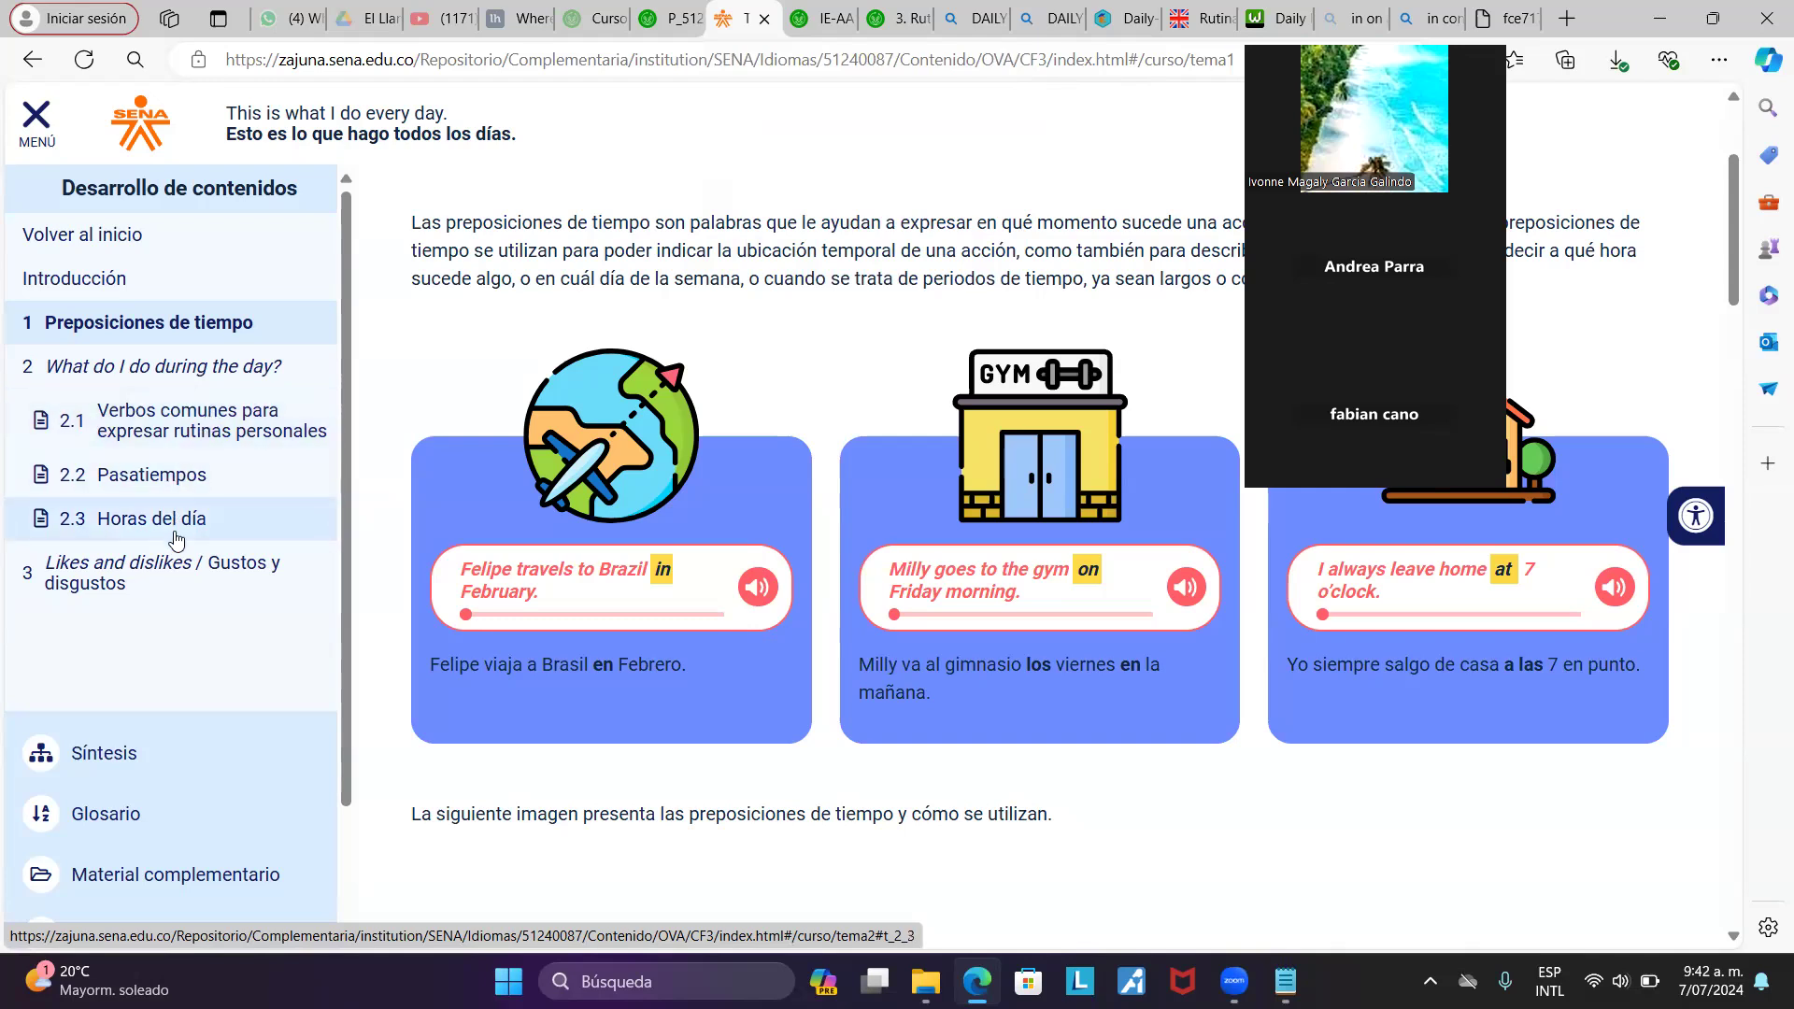
Visit the Horas del día and Pasatiempos sections, then return to the Daily Routines chart tab
{"action": "left_click", "coordinate": [176, 540]}
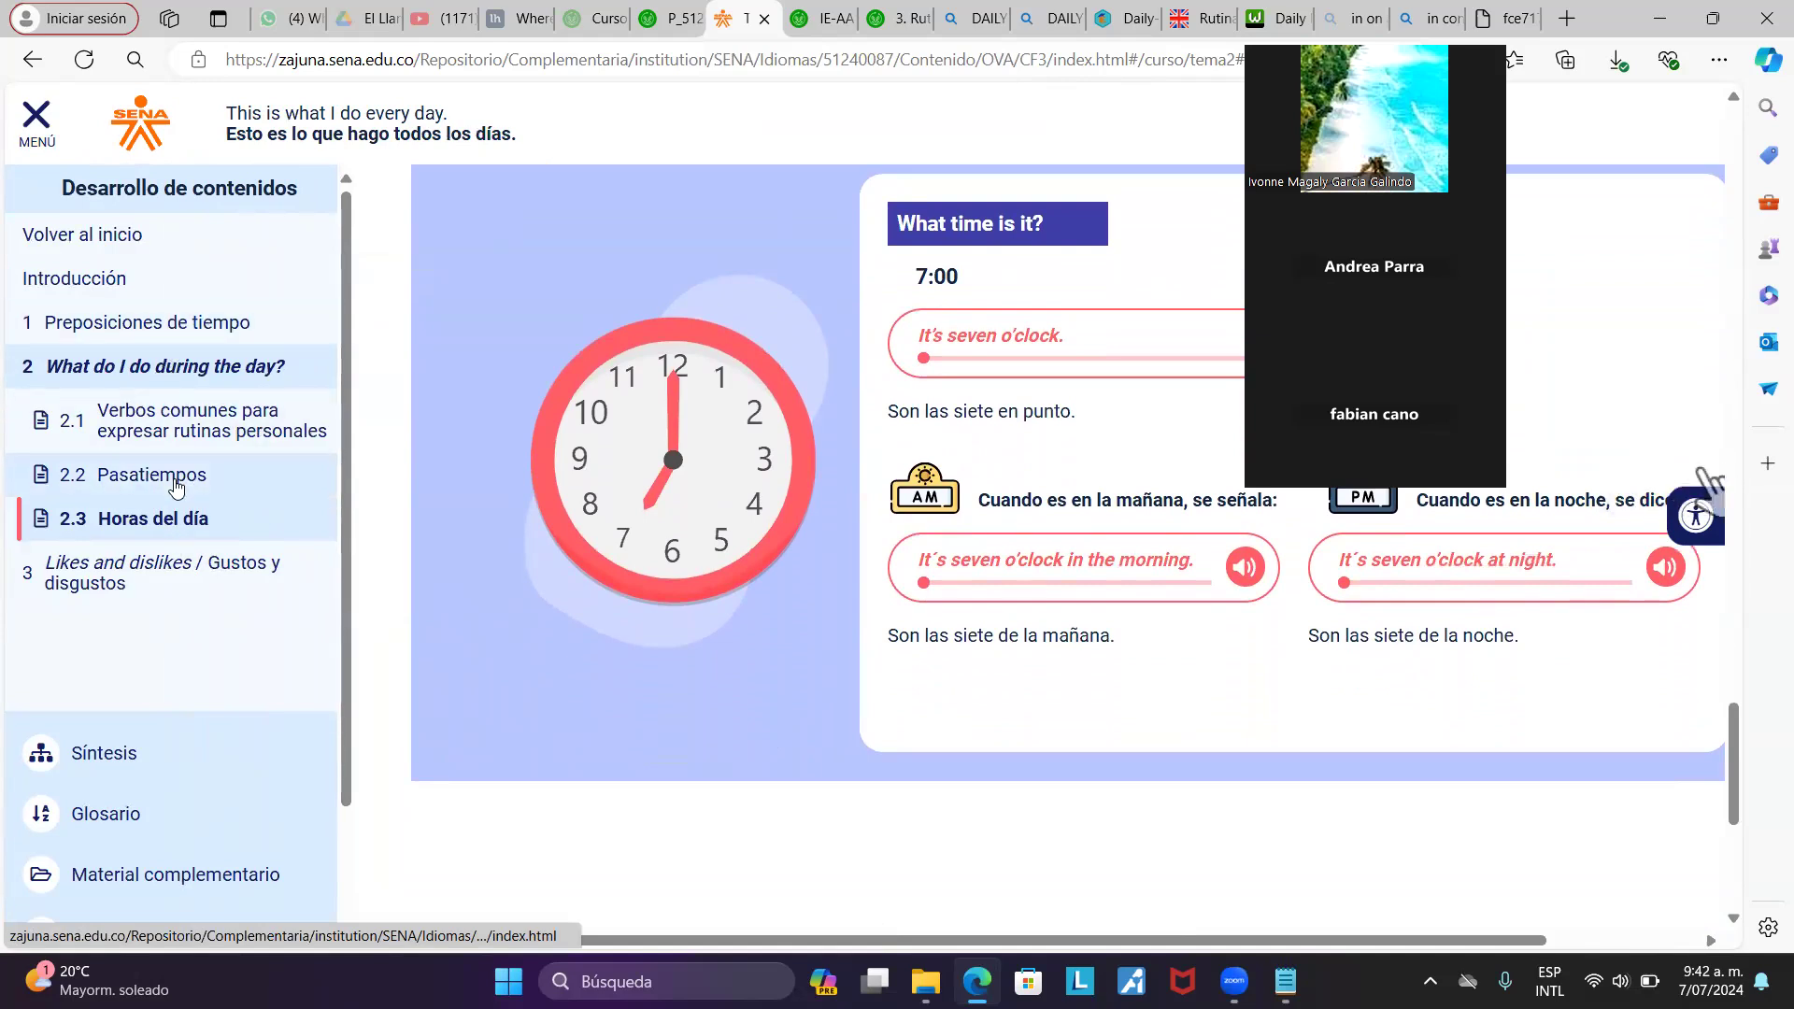
{"action": "left_click", "coordinate": [177, 482]}
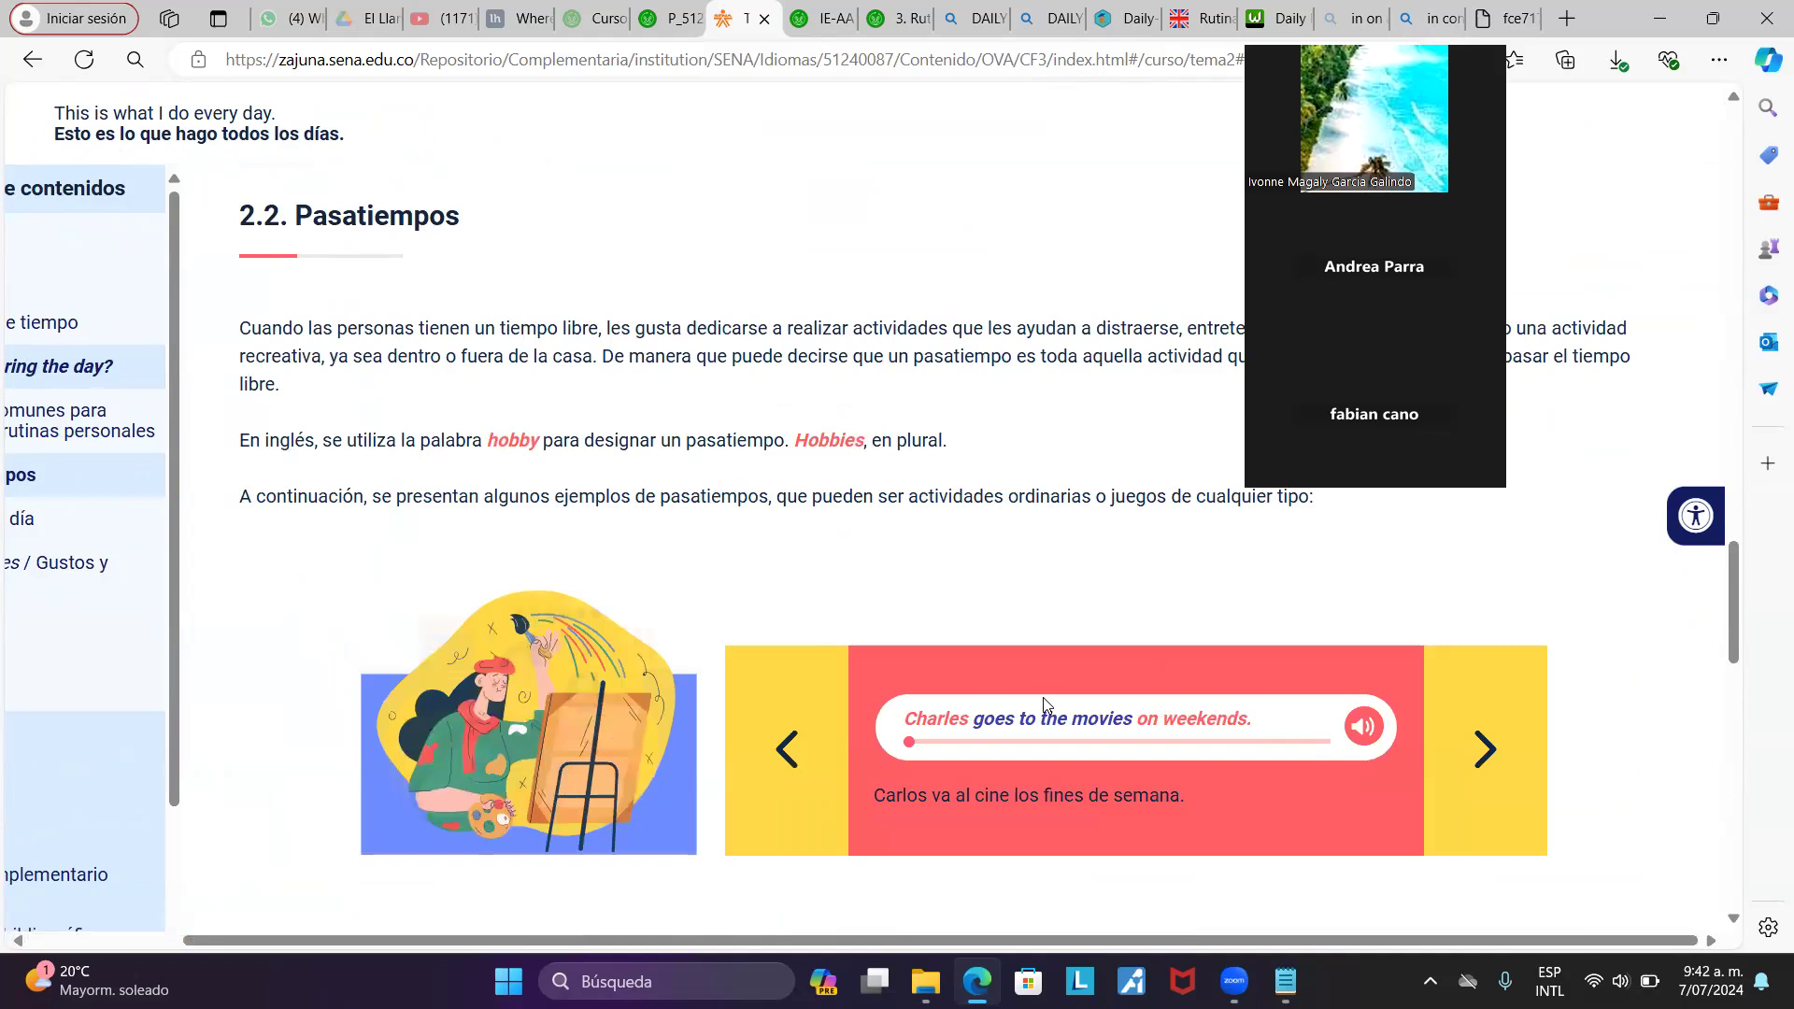
{"action": "left_click", "coordinate": [1357, 16]}
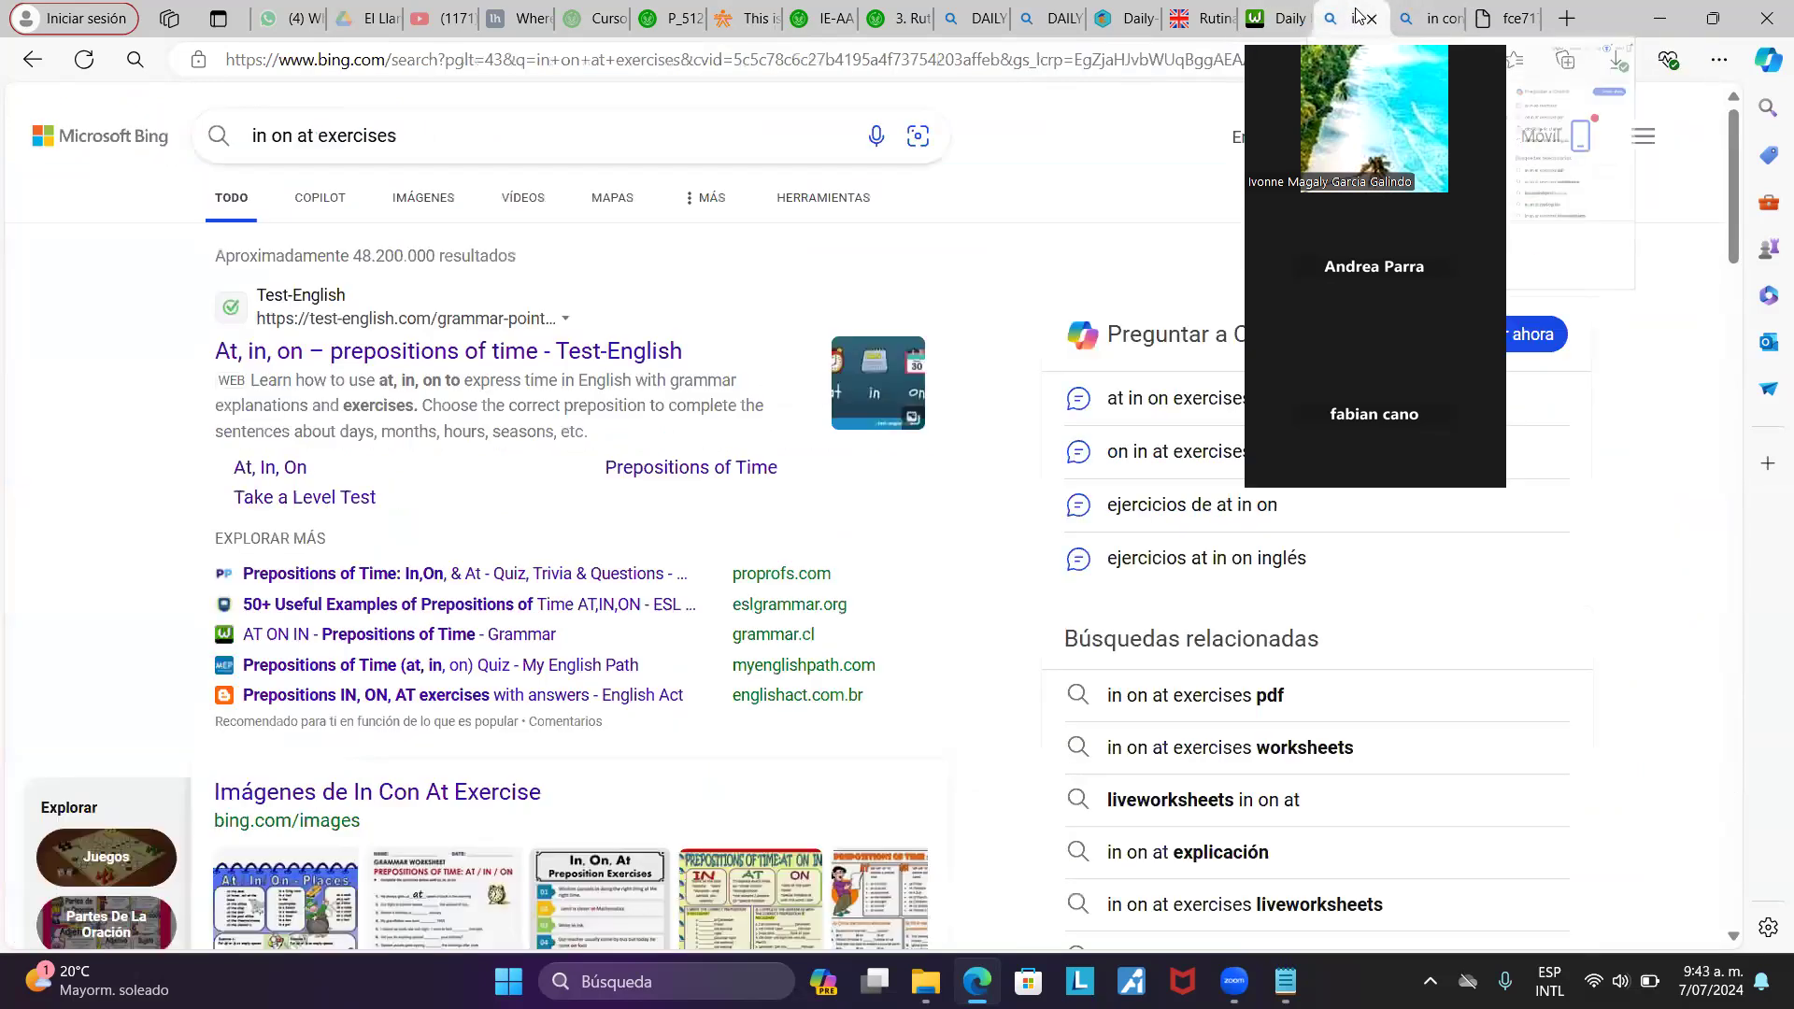
{"action": "left_click", "coordinate": [1273, 18]}
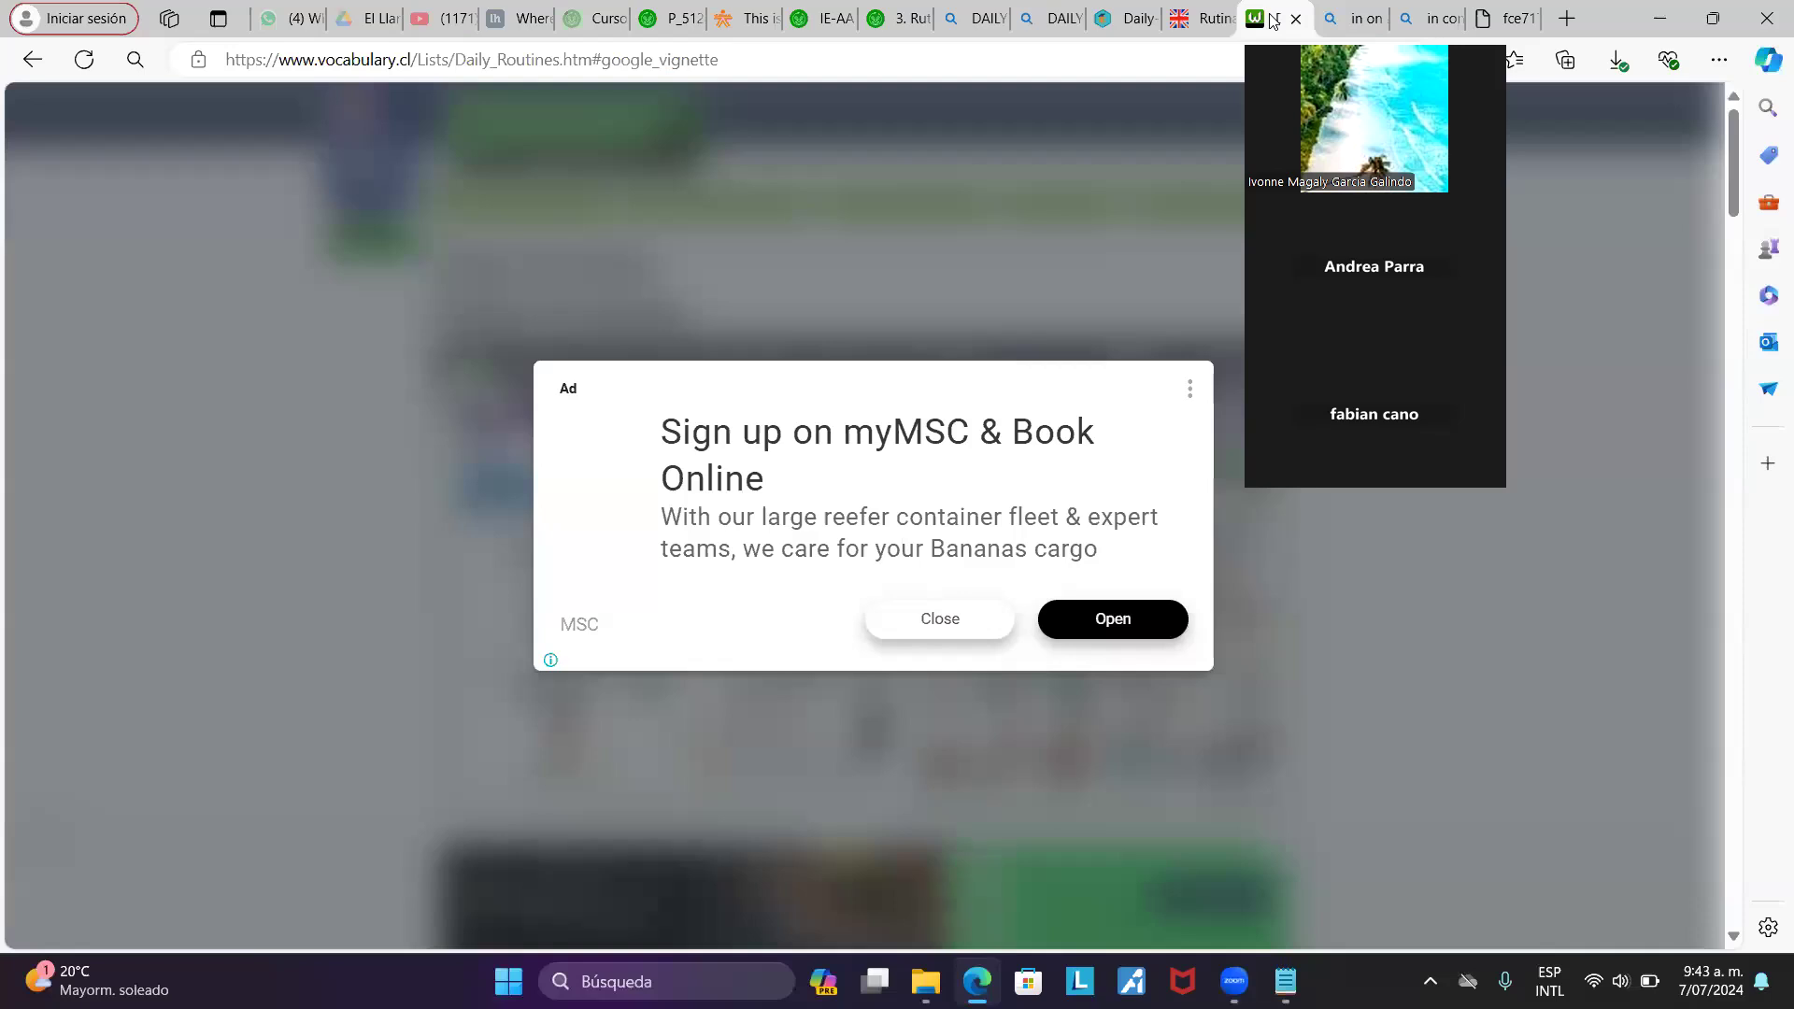
{"action": "left_click", "coordinate": [1195, 19]}
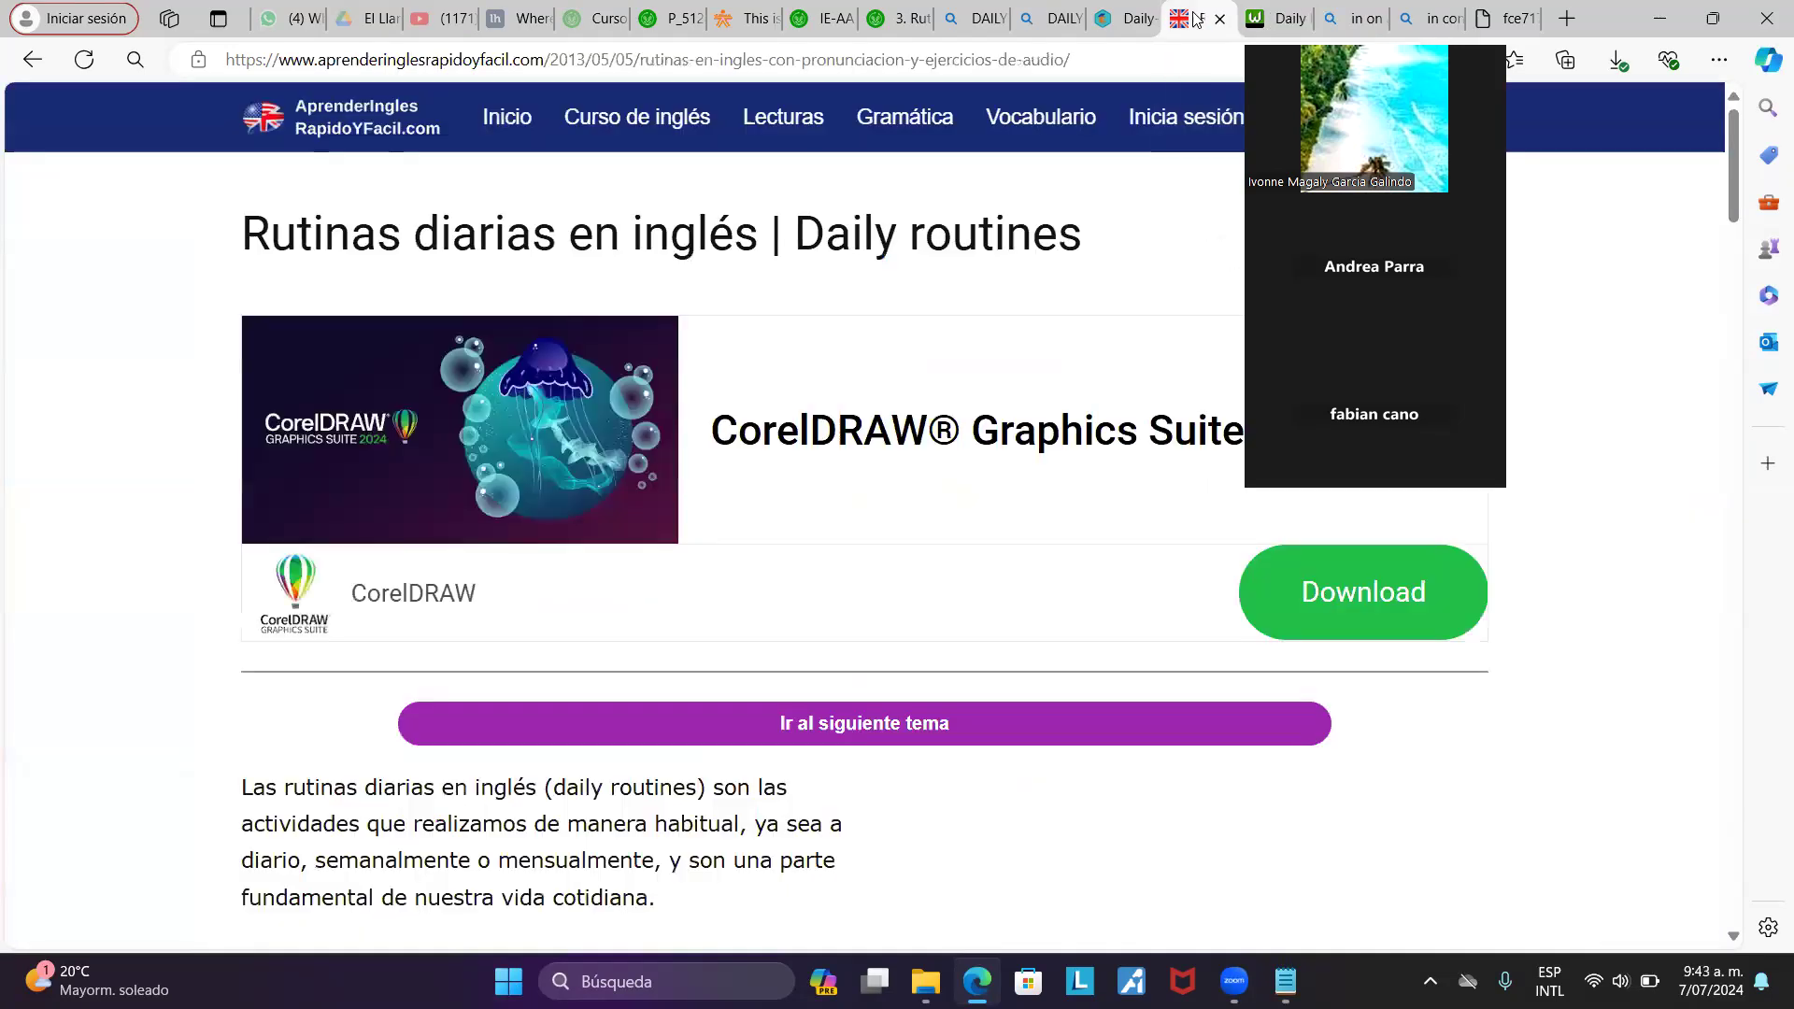
{"action": "left_click", "coordinate": [1126, 18]}
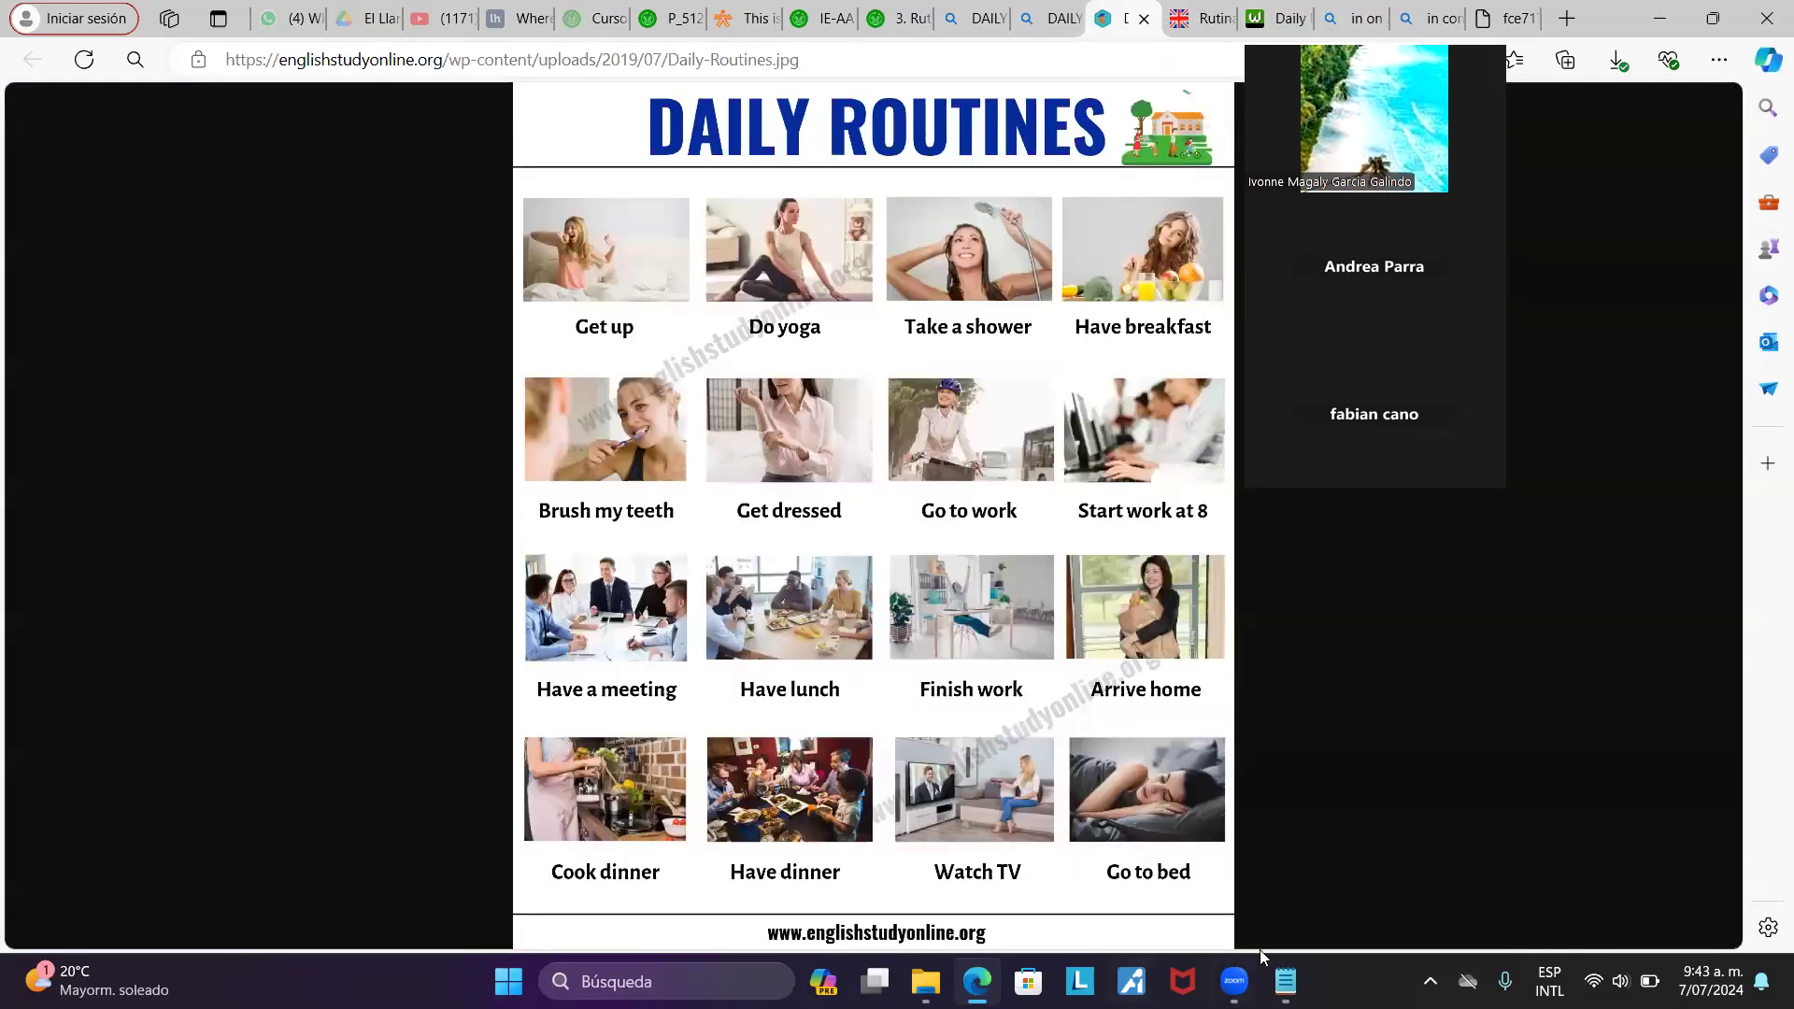
Bring Notepad to the screen centre over the chart and place the cursor in the 'I get up' line
{"action": "left_click", "coordinate": [1285, 981]}
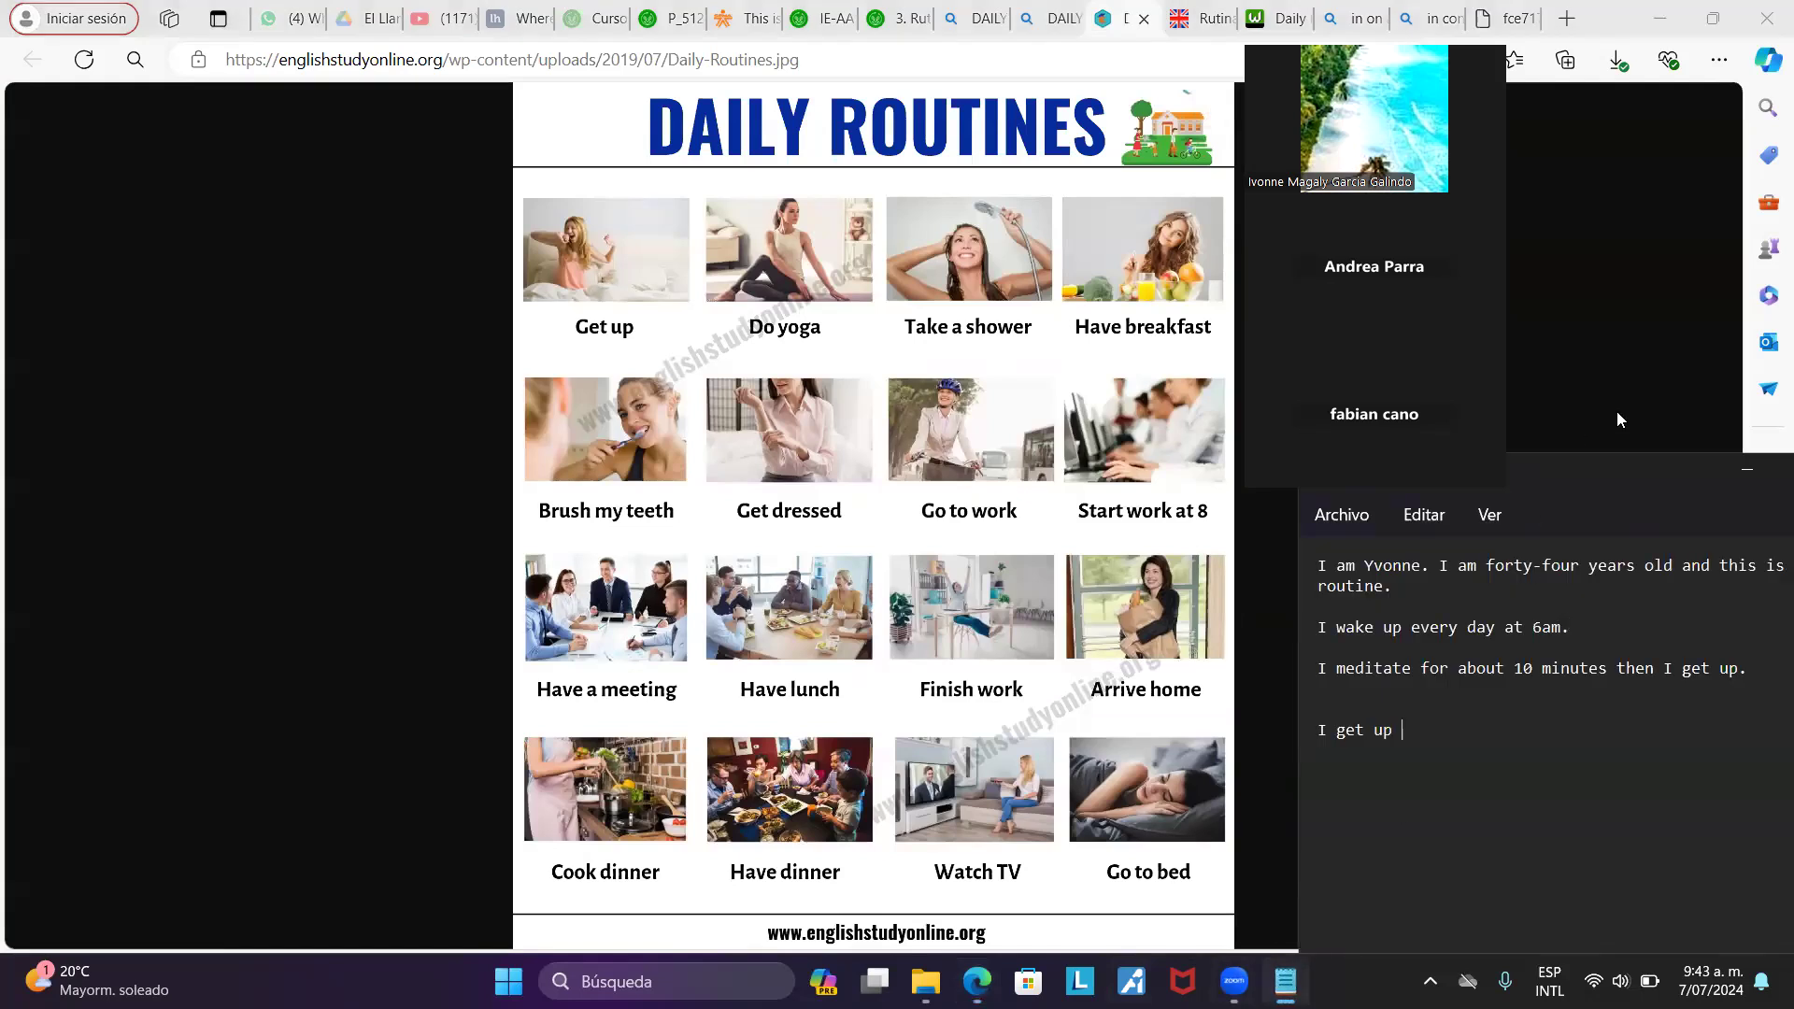
{"action": "left_click_drag", "start_coordinate": [1653, 481], "coordinate": [1343, 500]}
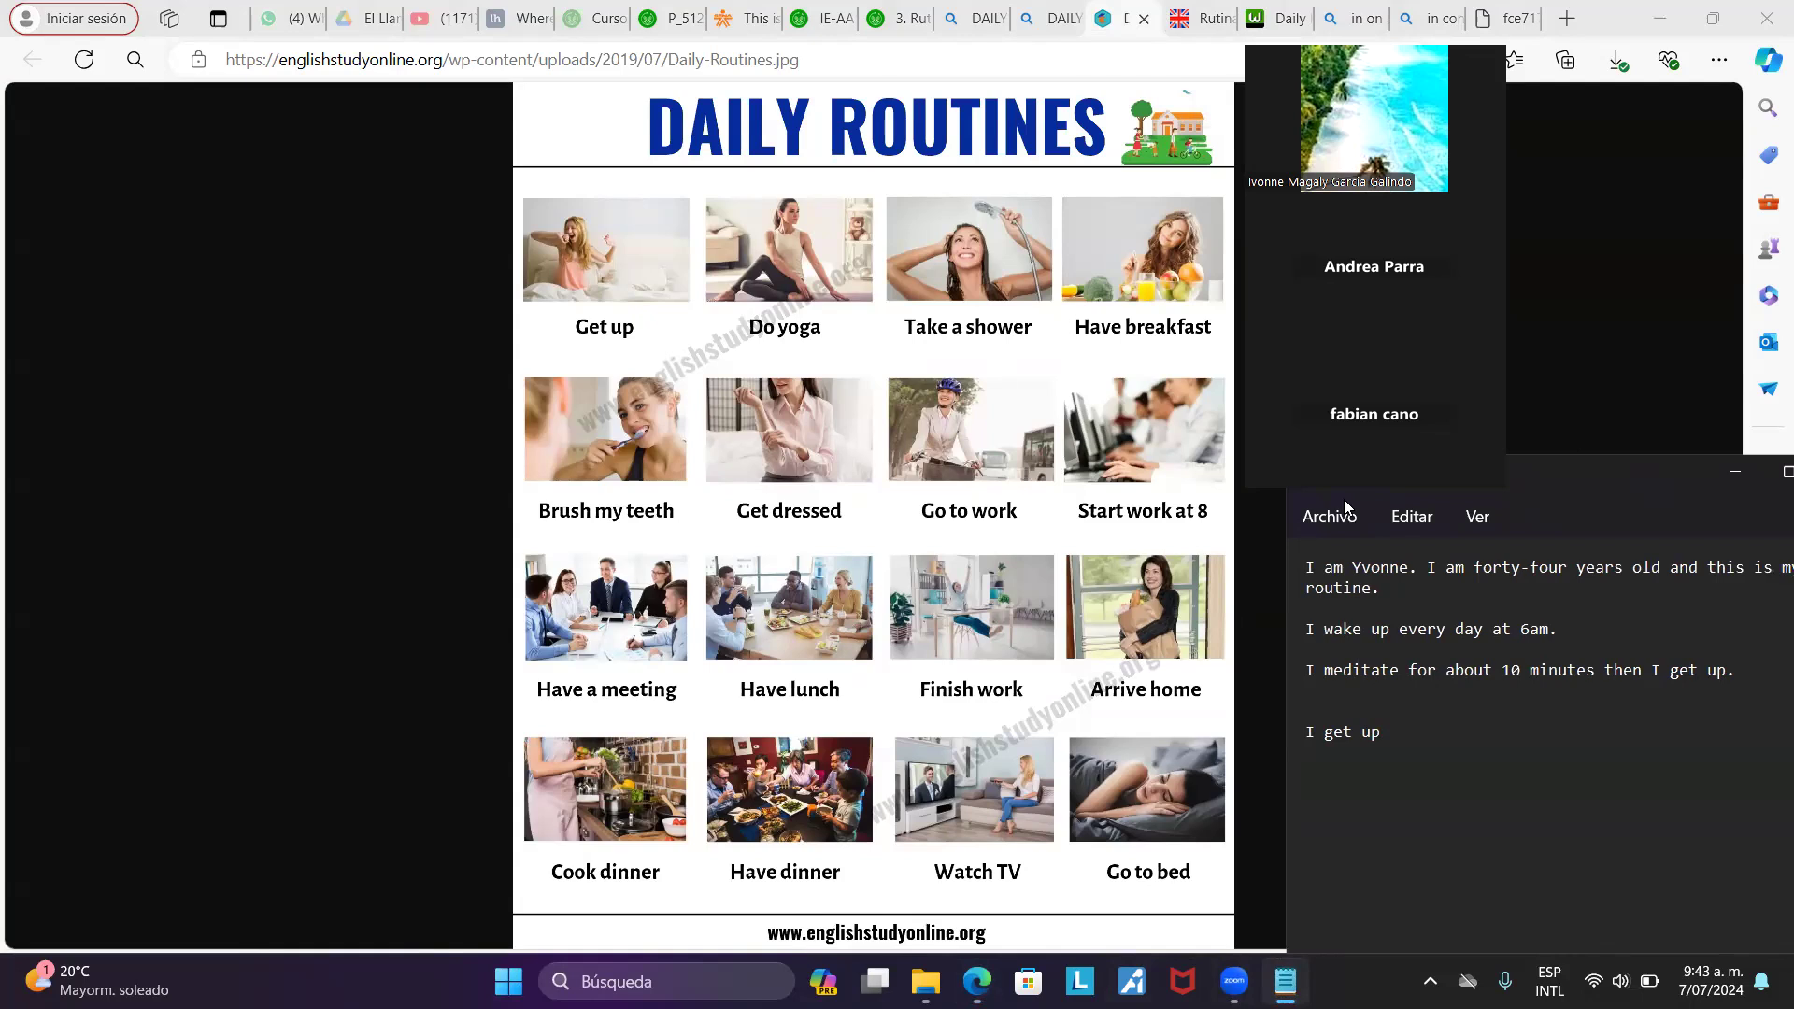
{"action": "left_click_drag", "start_coordinate": [1343, 498], "coordinate": [560, 417]}
{"action": "left_click_drag", "start_coordinate": [608, 653], "coordinate": [525, 663]}
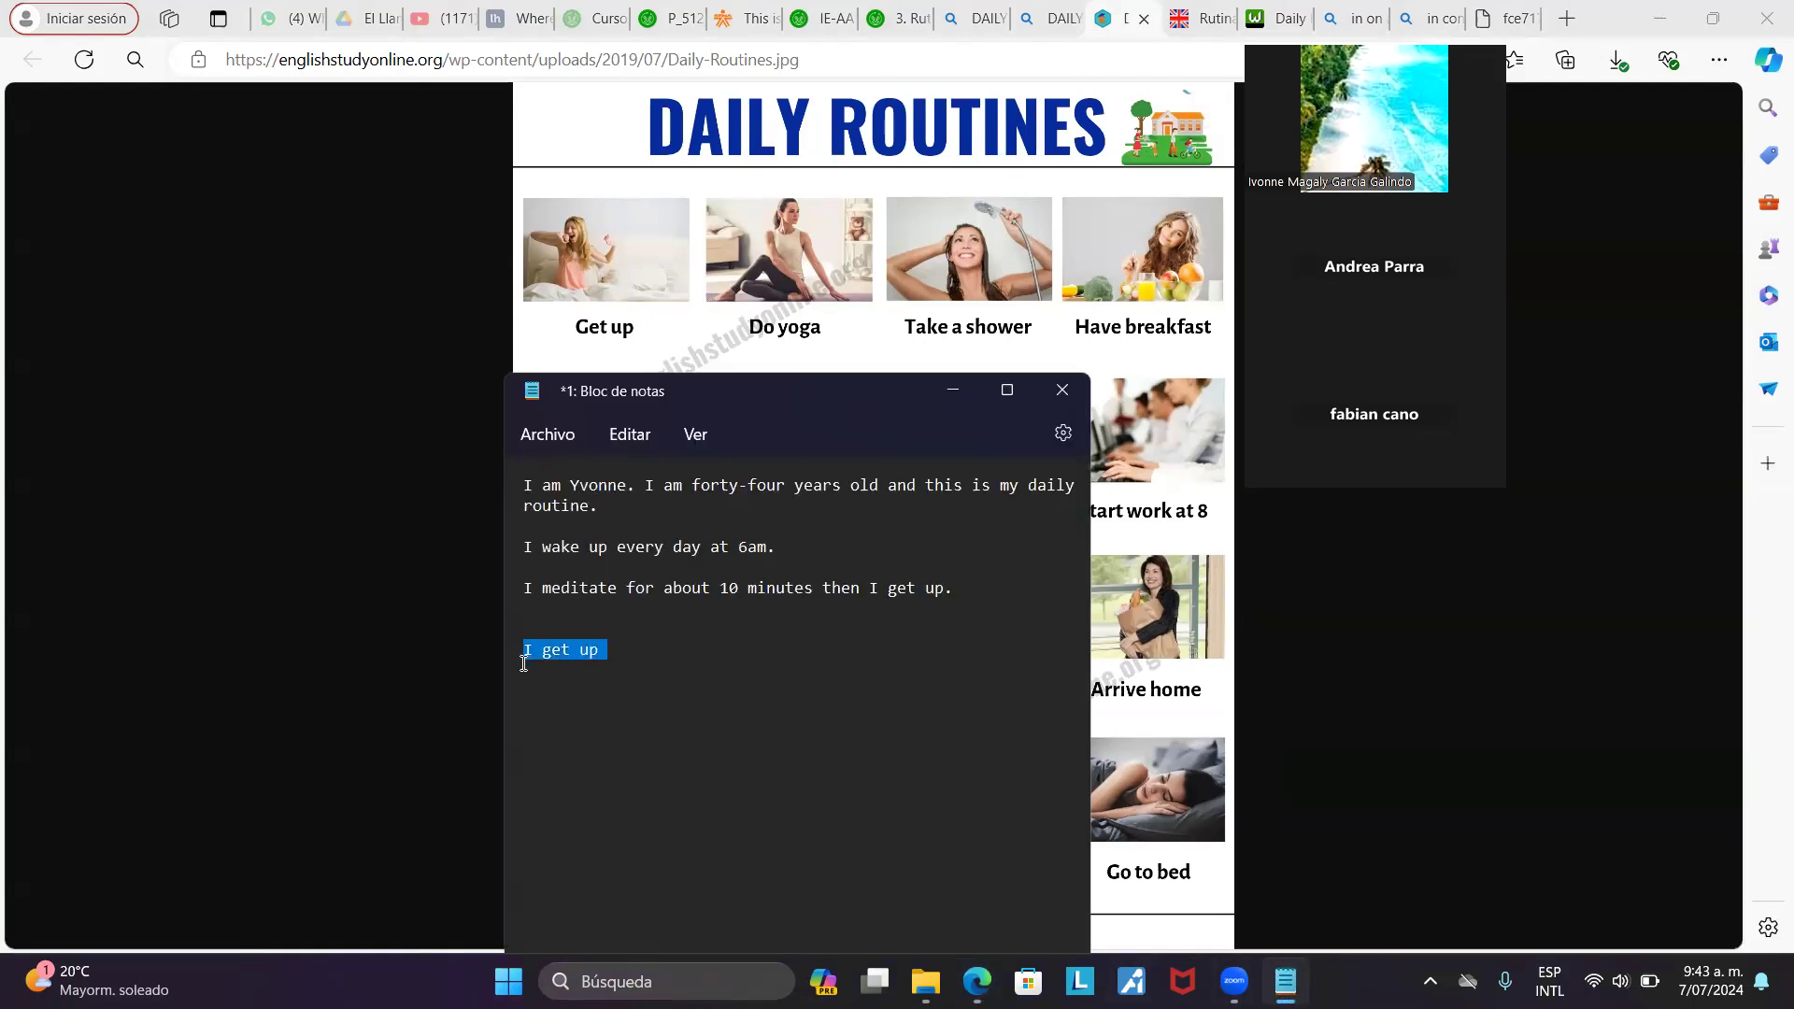
{"action": "key", "text": "Right"}
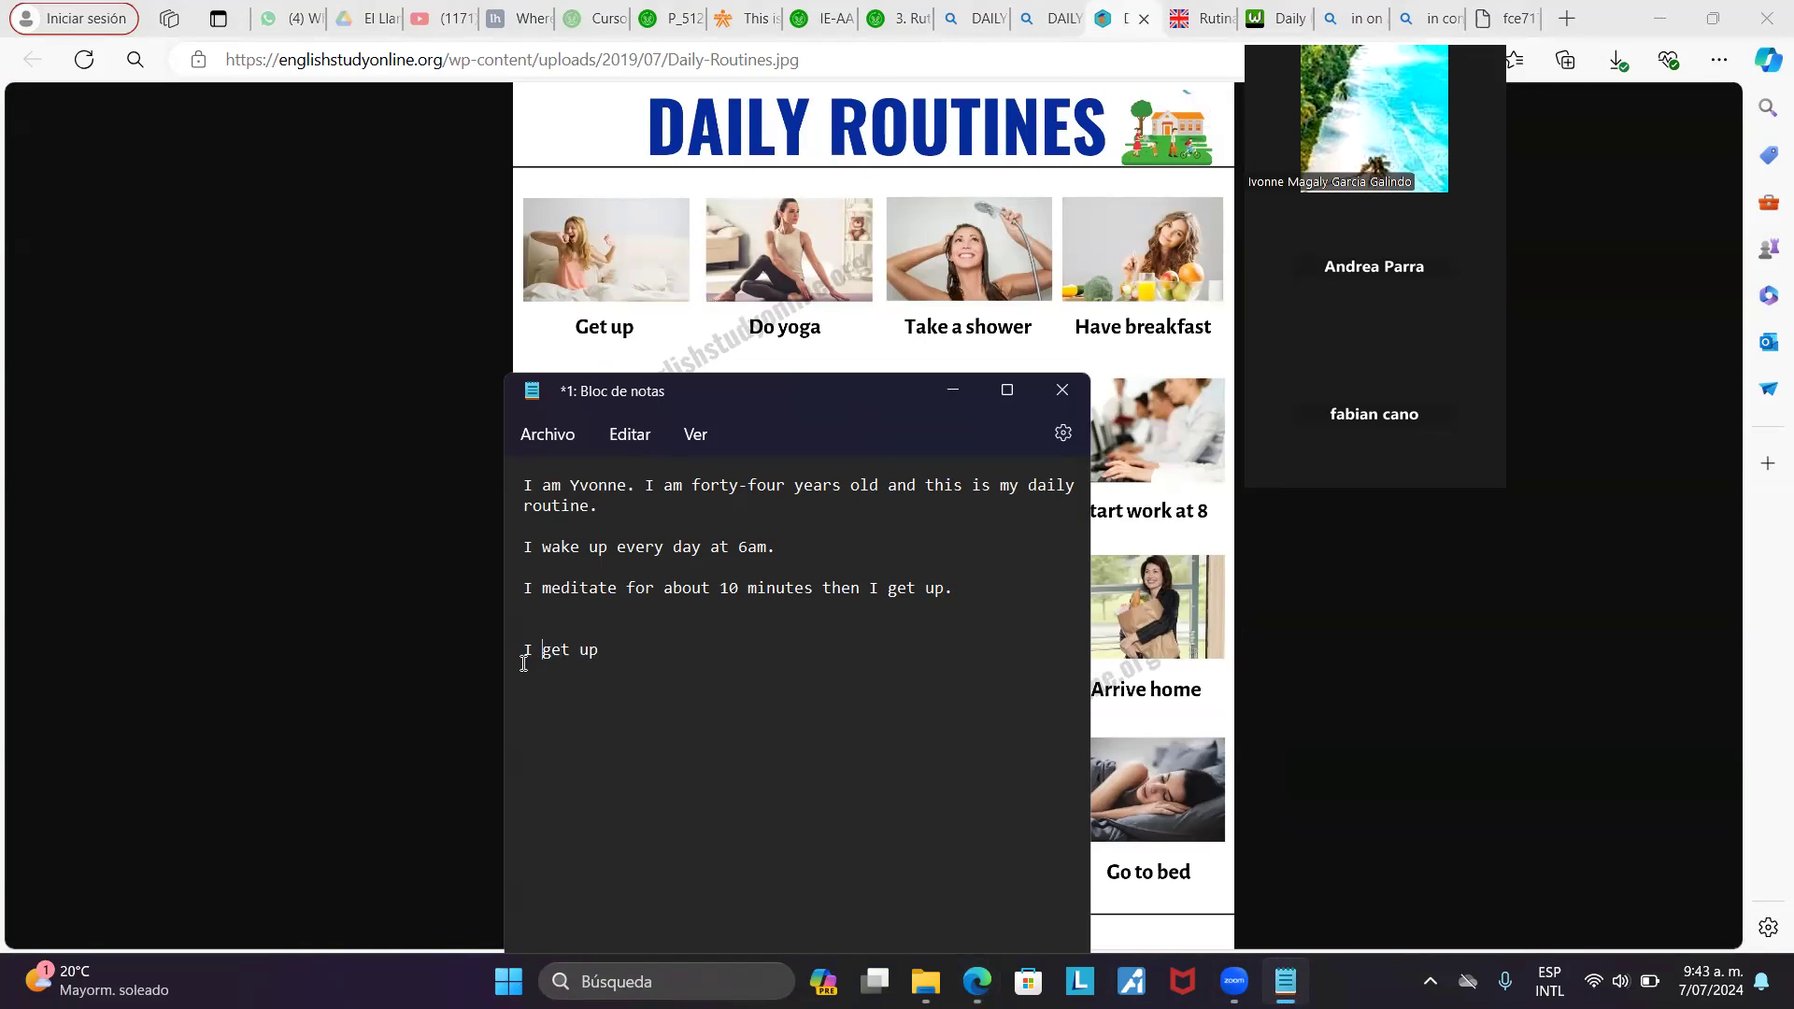
Insert 'usually' after 'I' and add 'at 6 30 am', deleting the stray '>'
{"action": "type", "text": "usually"}
{"action": "type", "text": "at "}
{"action": "type", "text": "6"}
{"action": "type", "text": ">"}
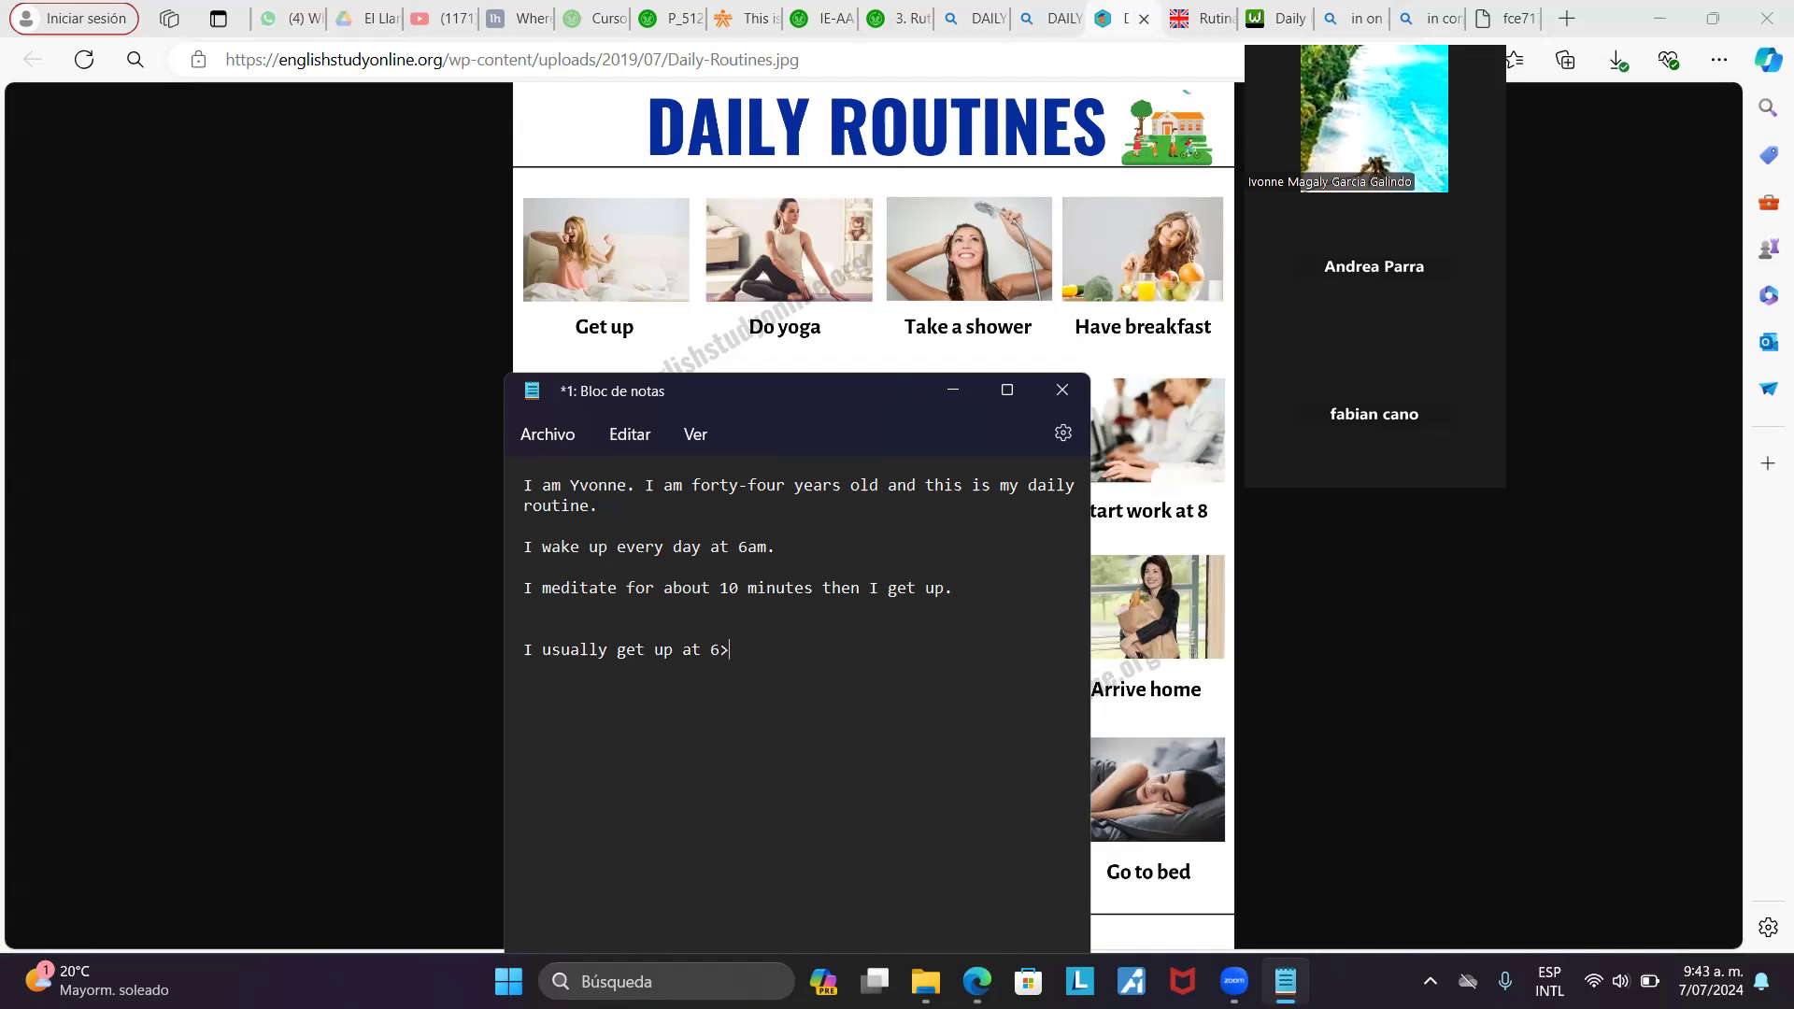
{"action": "type", "text": "30 "}
{"action": "type", "text": "am"}
{"action": "double_click", "coordinate": [723, 650]}
{"action": "left_click", "coordinate": [738, 649]}
{"action": "double_click", "coordinate": [724, 649]}
{"action": "left_click", "coordinate": [729, 649]}
{"action": "key", "text": "shift+Left"}
{"action": "key", "text": "BackSpace"}
Finish the line with 'from Mondays to Fridays.' and select the completed sentence
{"action": "type", "text": "e"}
{"action": "key", "text": "BackSpace"}
{"action": "type", "text": "from M"}
{"action": "type", "text": "onday"}
{"action": "type", "text": "s "}
{"action": "type", "text": "to Fri"}
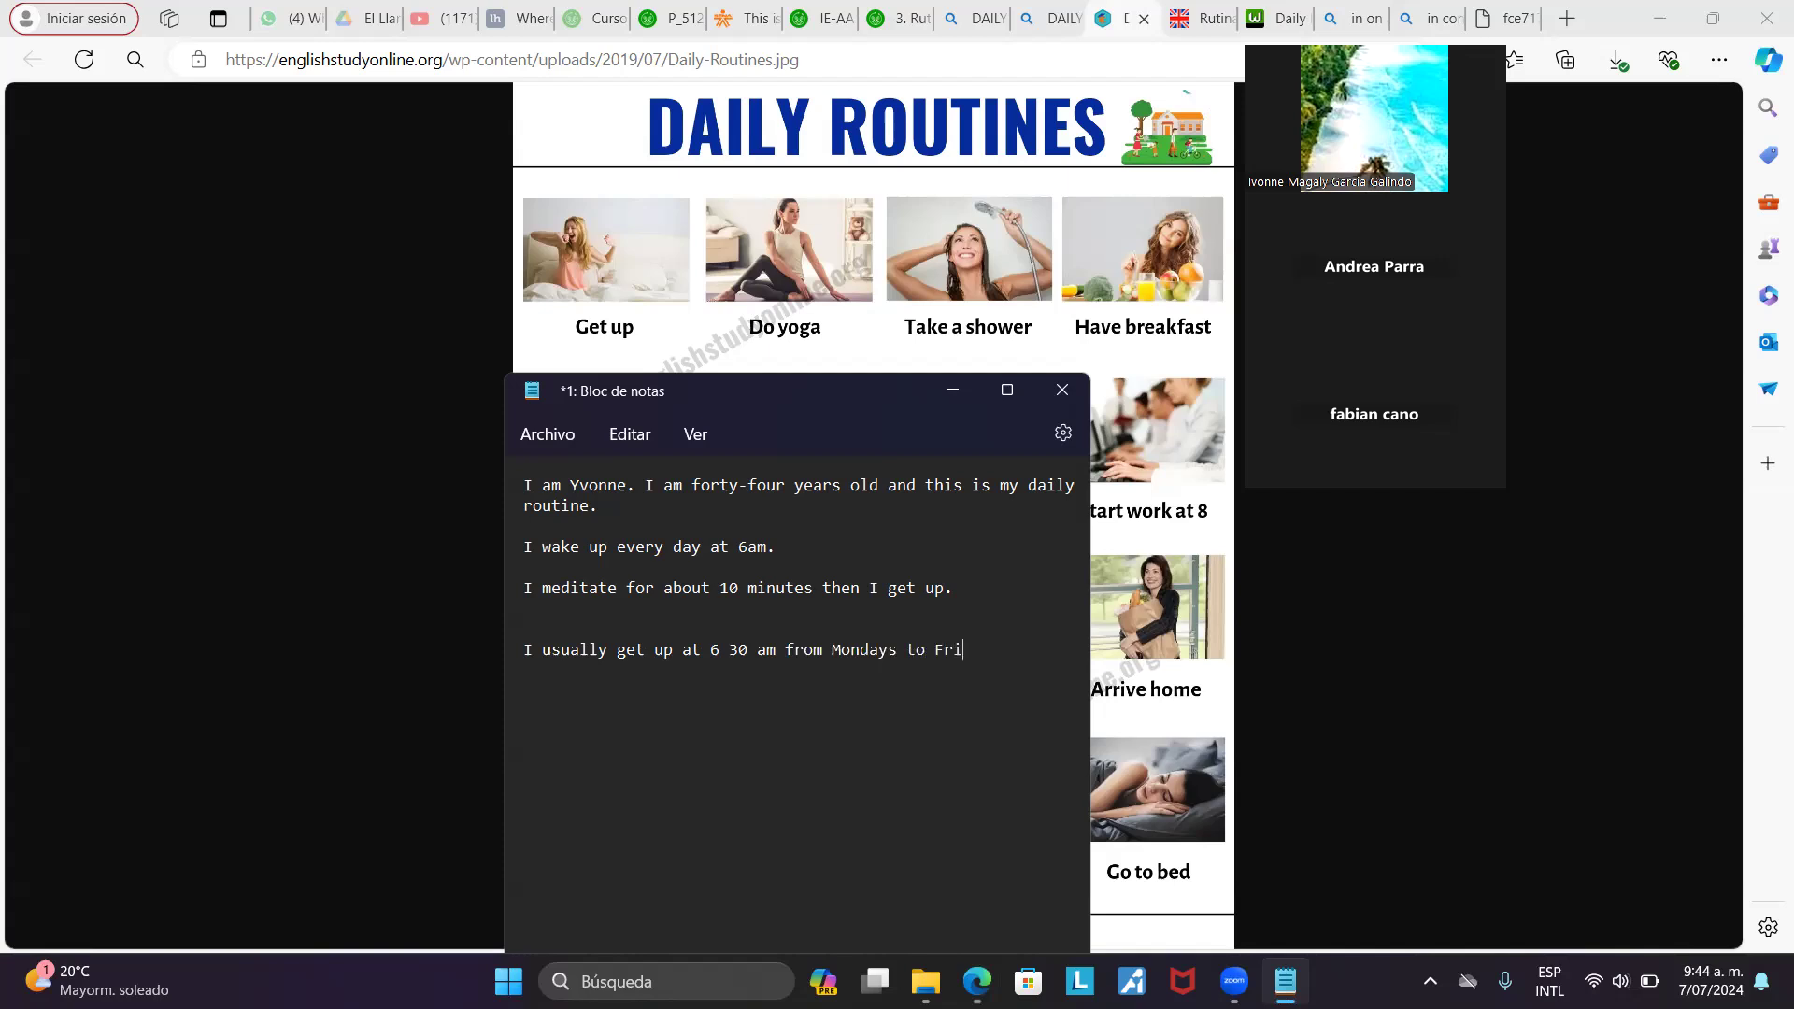
{"action": "type", "text": "d"}
{"action": "type", "text": "ays."}
{"action": "left_click_drag", "start_coordinate": [1011, 649], "coordinate": [511, 654]}
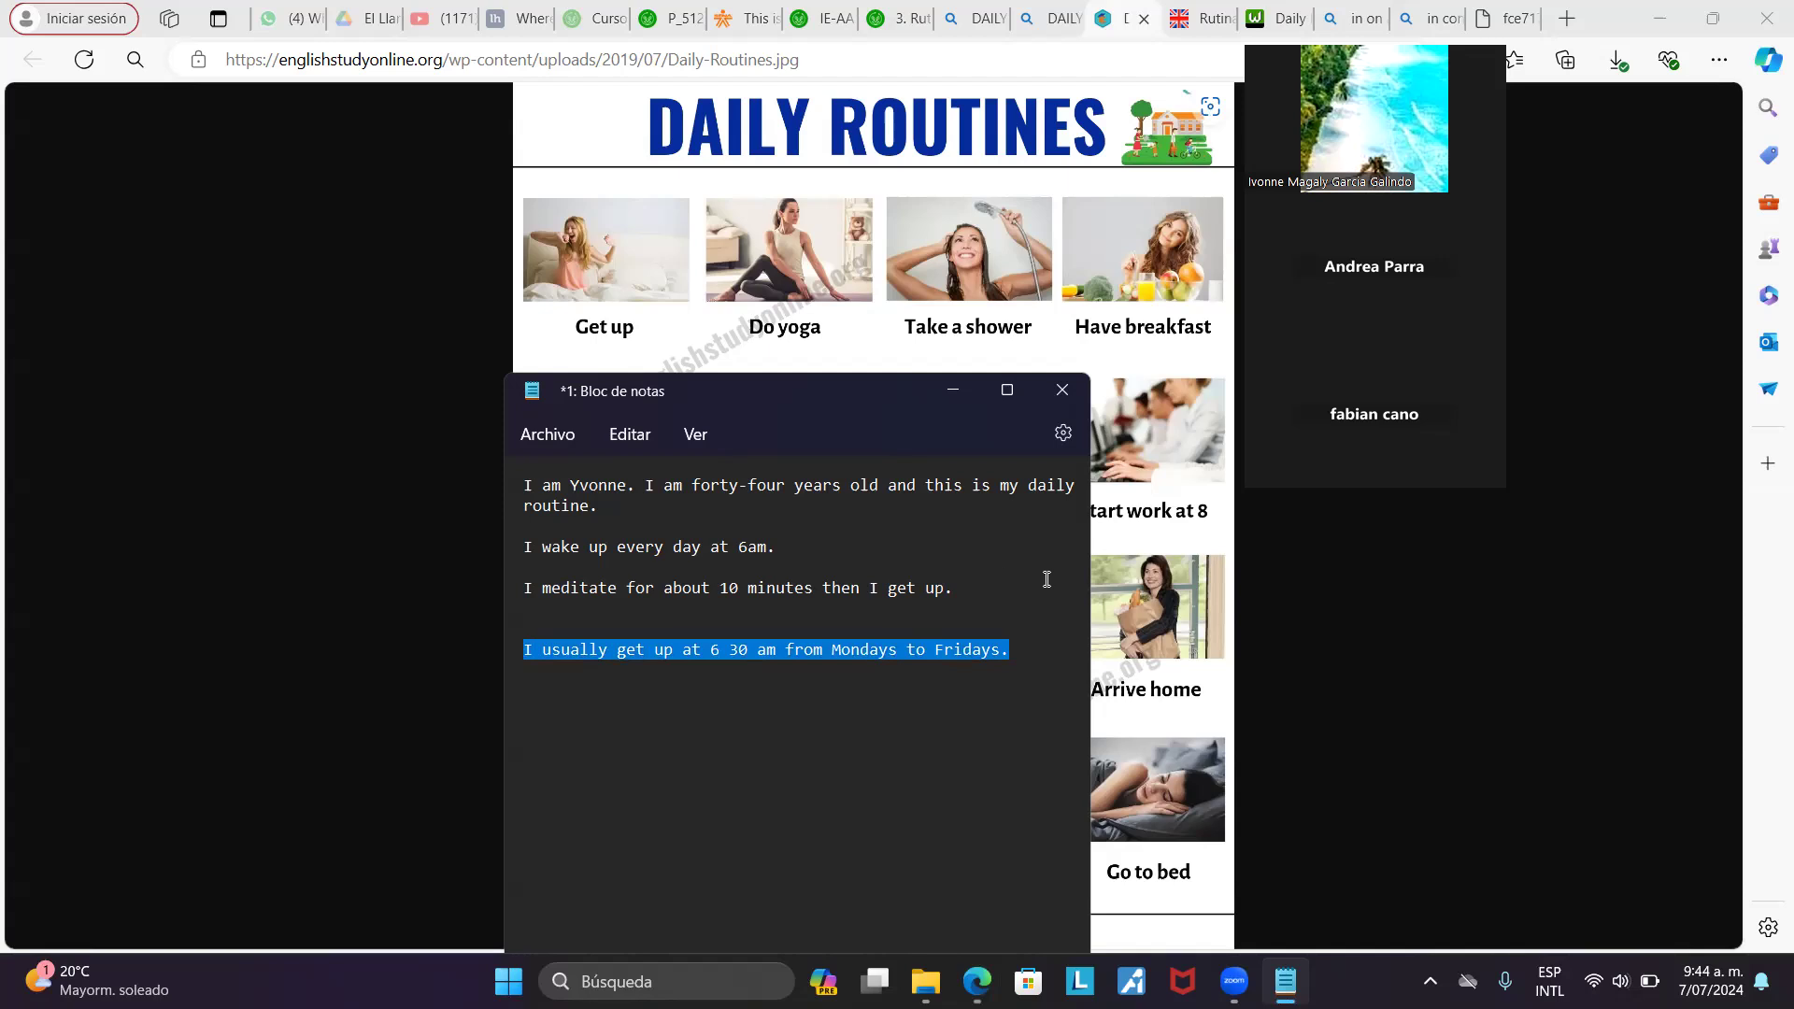
Add a new line 'I work in the mornings from 7 am to 1 pm'
{"action": "left_click", "coordinate": [1018, 590]}
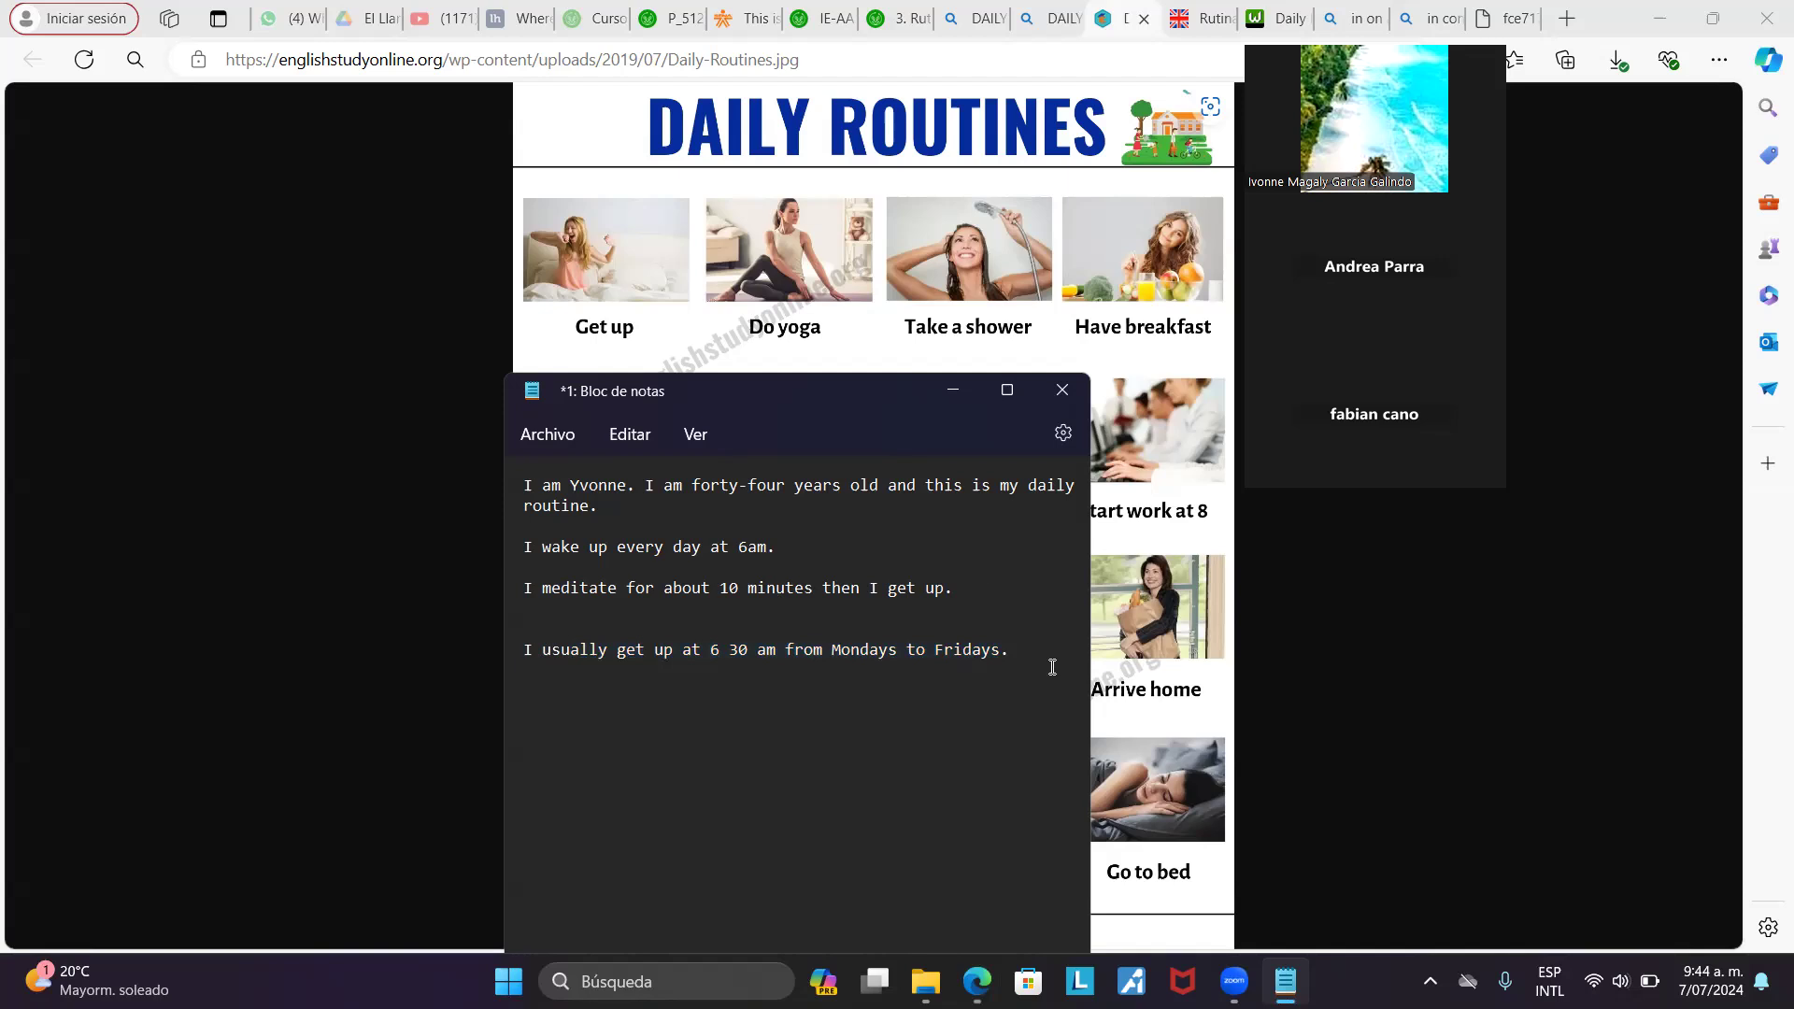
{"action": "key", "text": "Return"}
{"action": "type", "text": "I work in t"}
{"action": "type", "text": "he morni"}
{"action": "type", "text": "ngs "}
{"action": "type", "text": "from"}
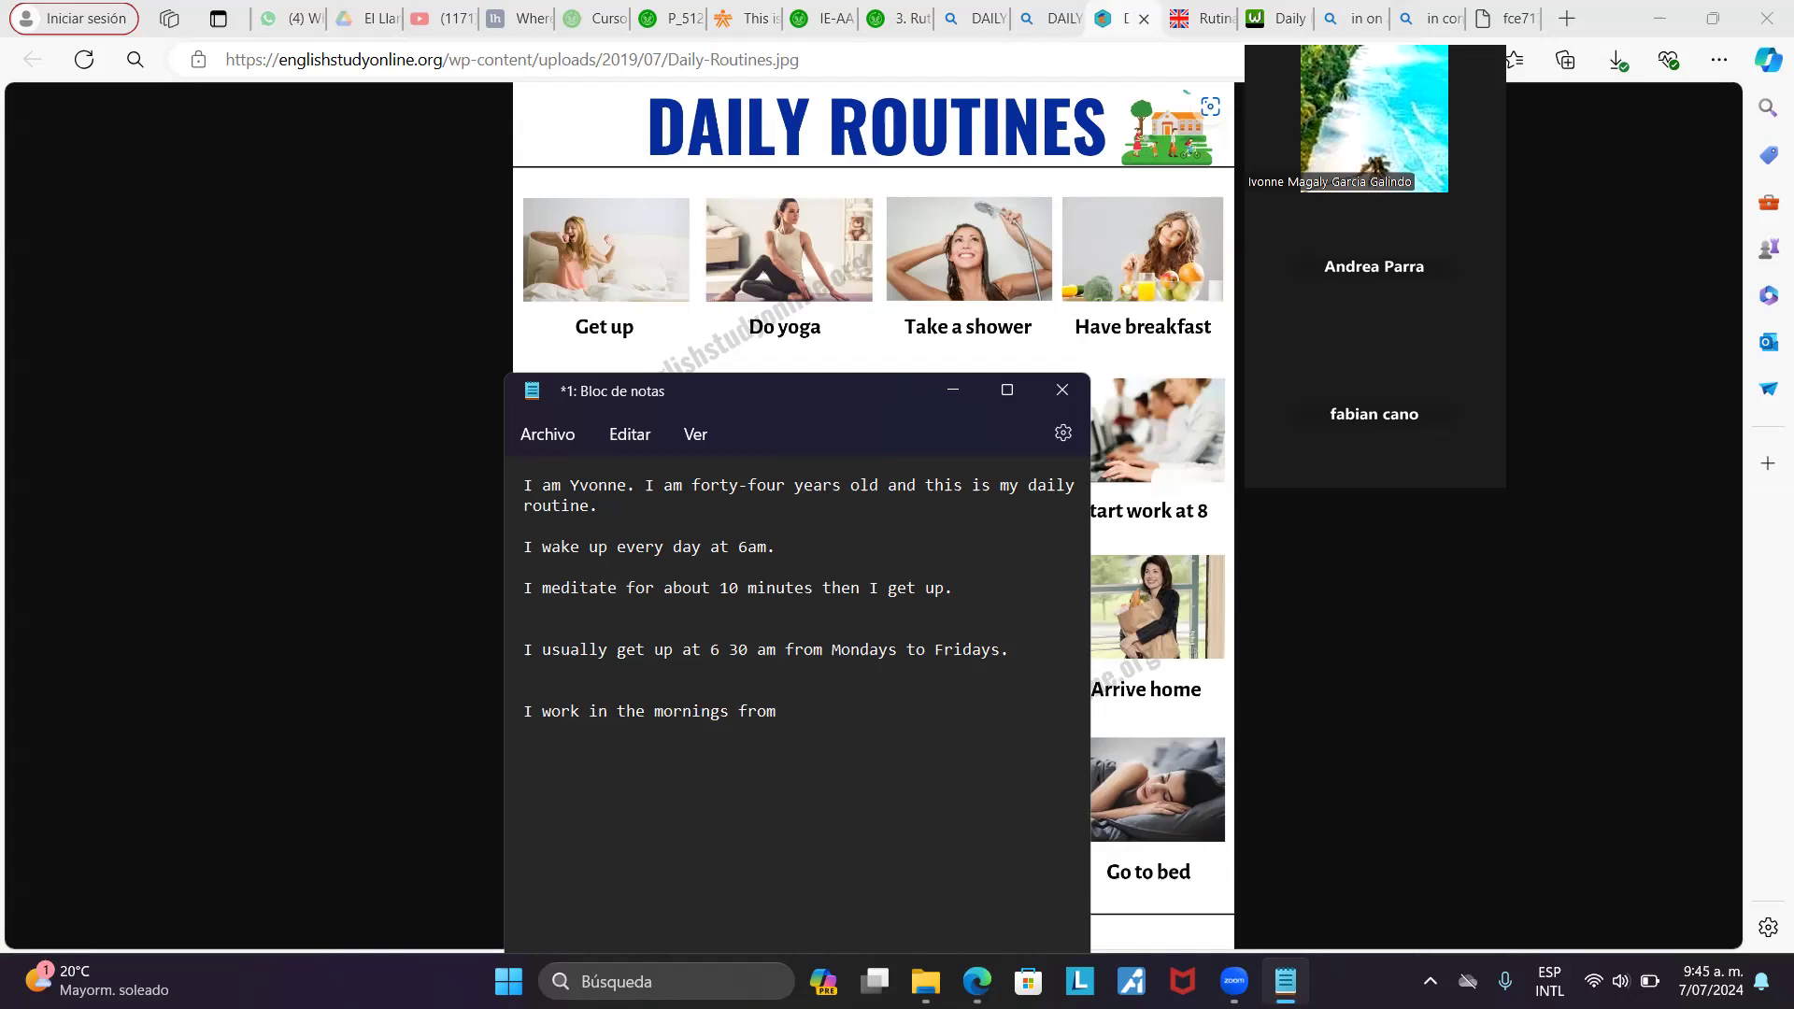
{"action": "type", "text": "7"}
{"action": "type", "text": " am "}
{"action": "type", "text": "to"}
{"action": "type", "text": " 1pm"}
Add 'In the afternoons I take some classes' and 'I go to the gym on Mondays and Wednesdays.'
{"action": "left_click", "coordinate": [523, 752]}
{"action": "type", "text": "In the af"}
{"action": "type", "text": "ternoons "}
{"action": "type", "text": "I take"}
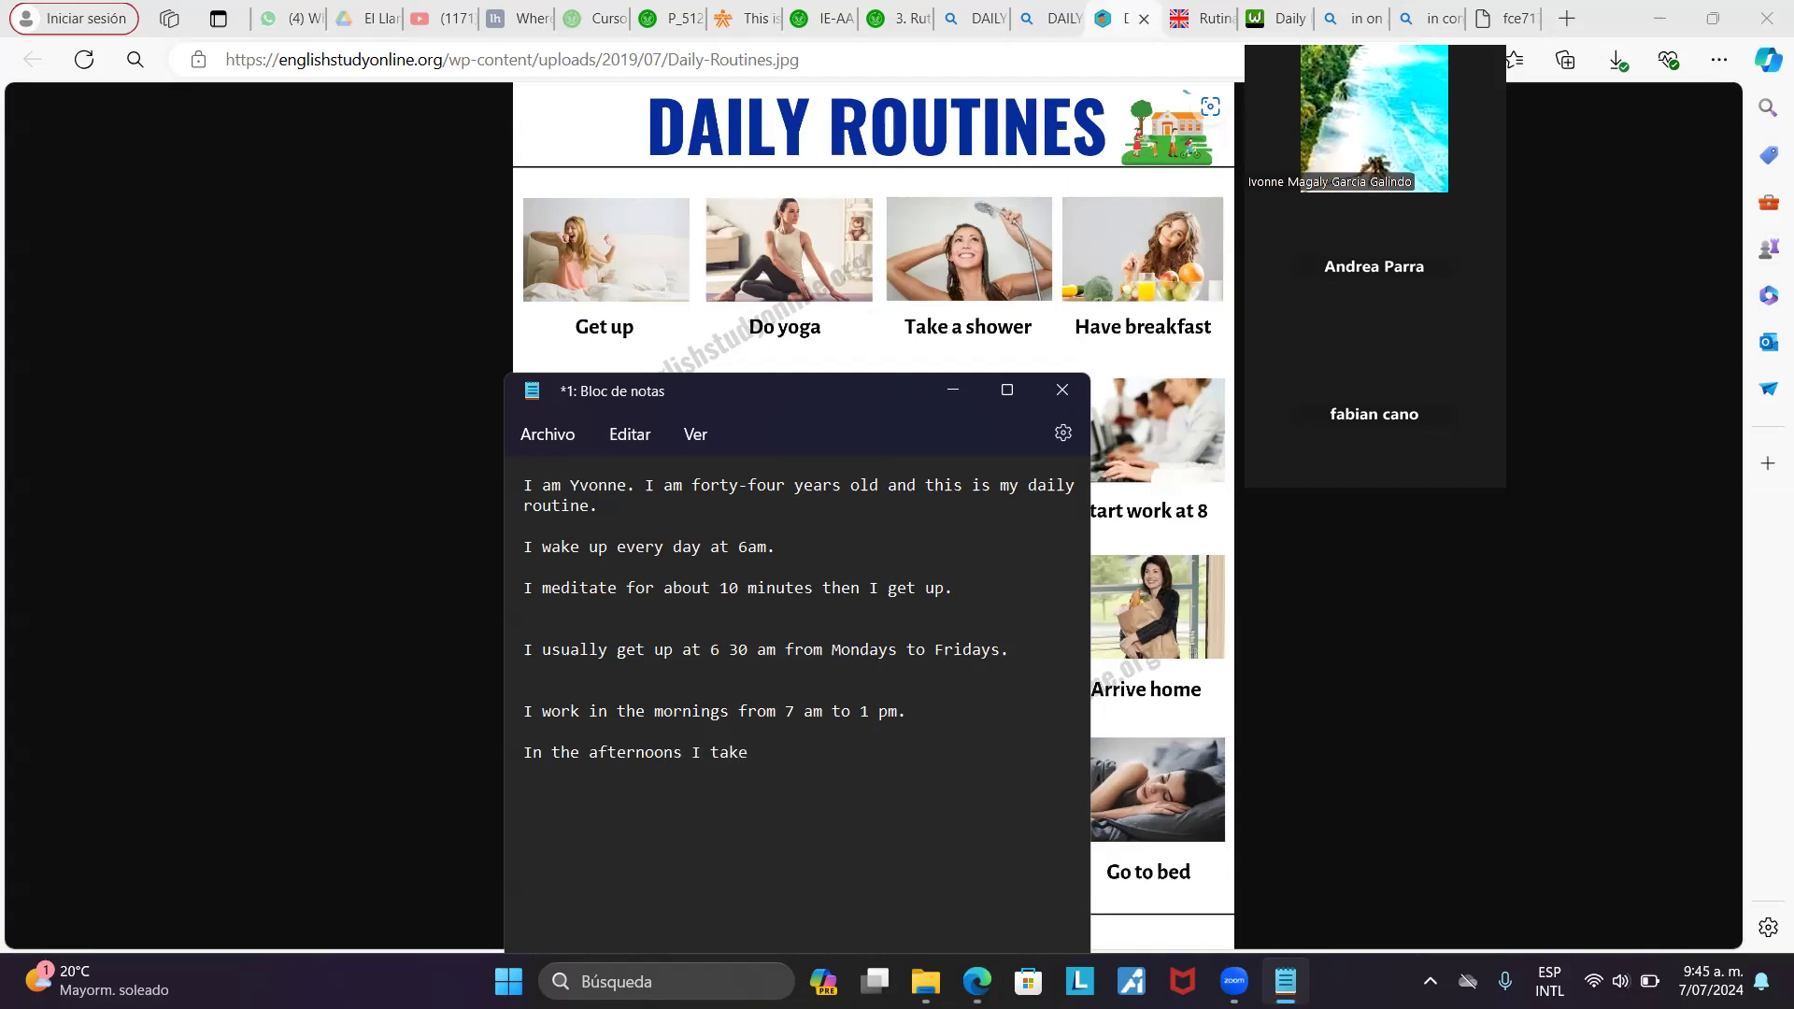
{"action": "type", "text": " some cl"}
{"action": "type", "text": "asses."}
{"action": "type", "text": "I go to "}
{"action": "type", "text": "the gy"}
{"action": "type", "text": "m on Mon"}
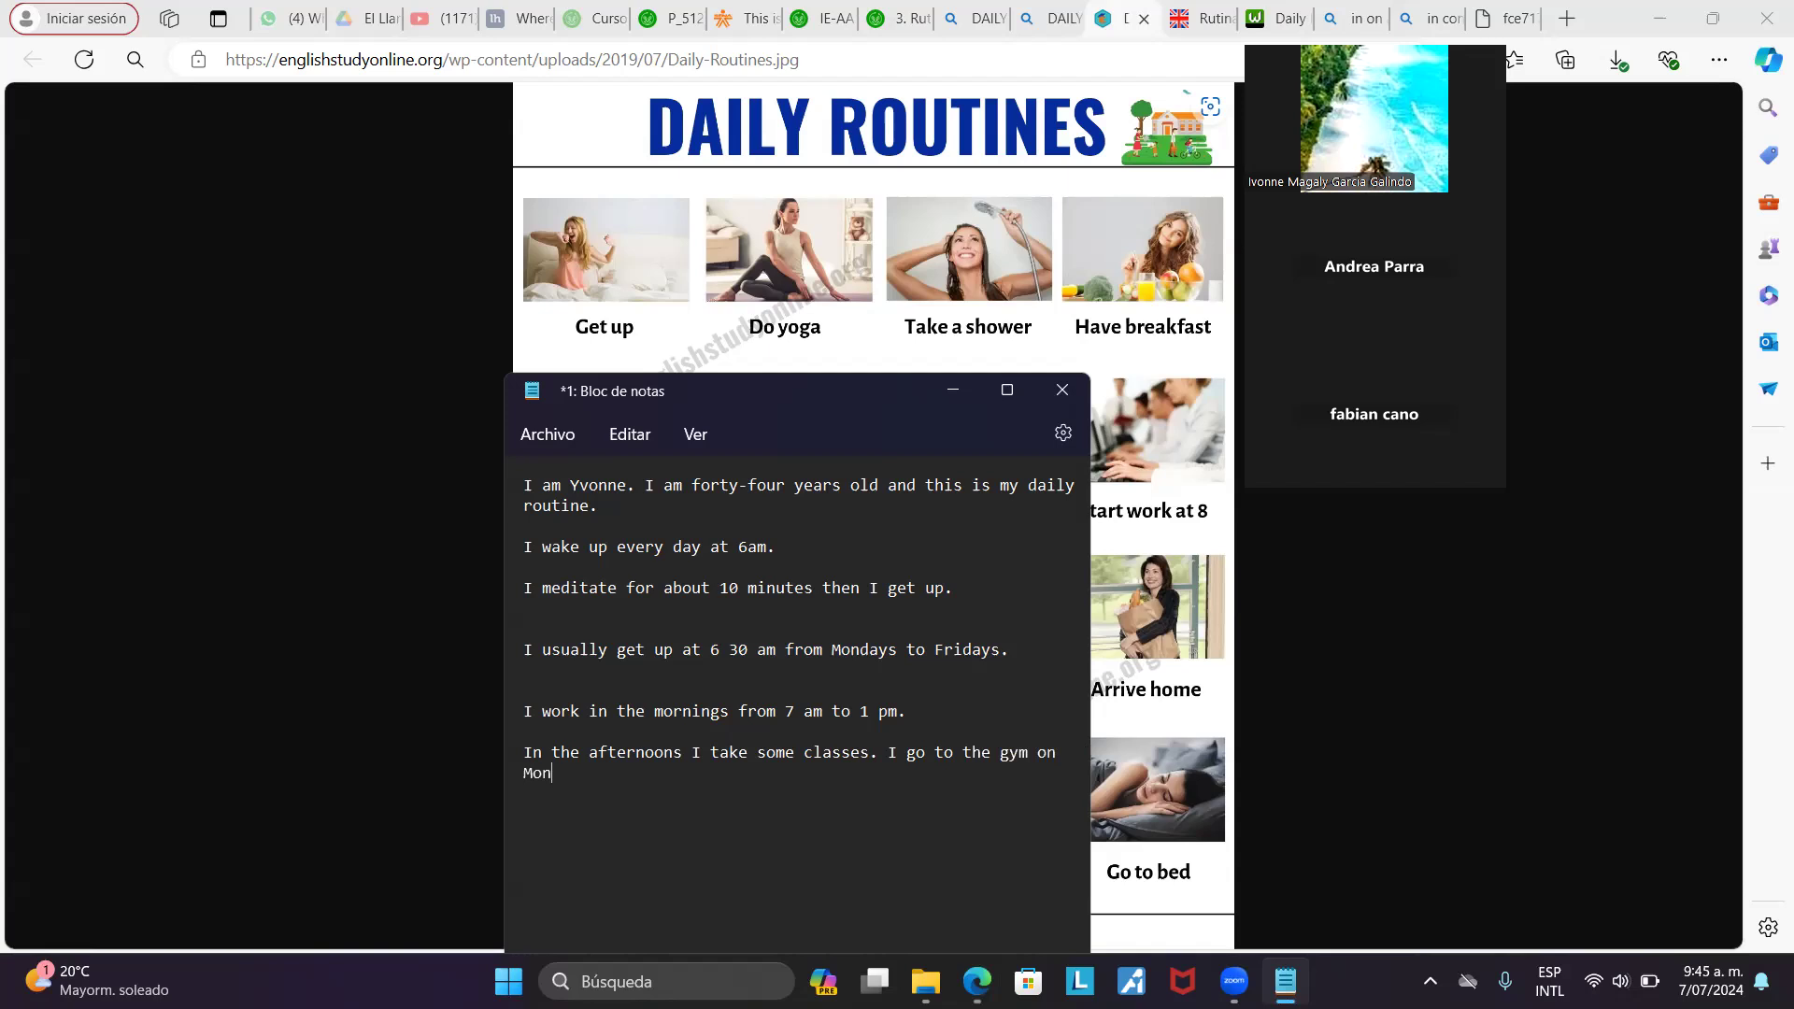
{"action": "type", "text": "days and "}
{"action": "type", "text": "Wednes"}
{"action": "type", "text": "da"}
{"action": "type", "text": "ys..."}
{"action": "key", "text": "Return"}
Check the Zajuna assignment page, then switch back to the Daily Routines picture chart tab
{"action": "left_click", "coordinate": [738, 26]}
{"action": "left_click", "coordinate": [704, 28]}
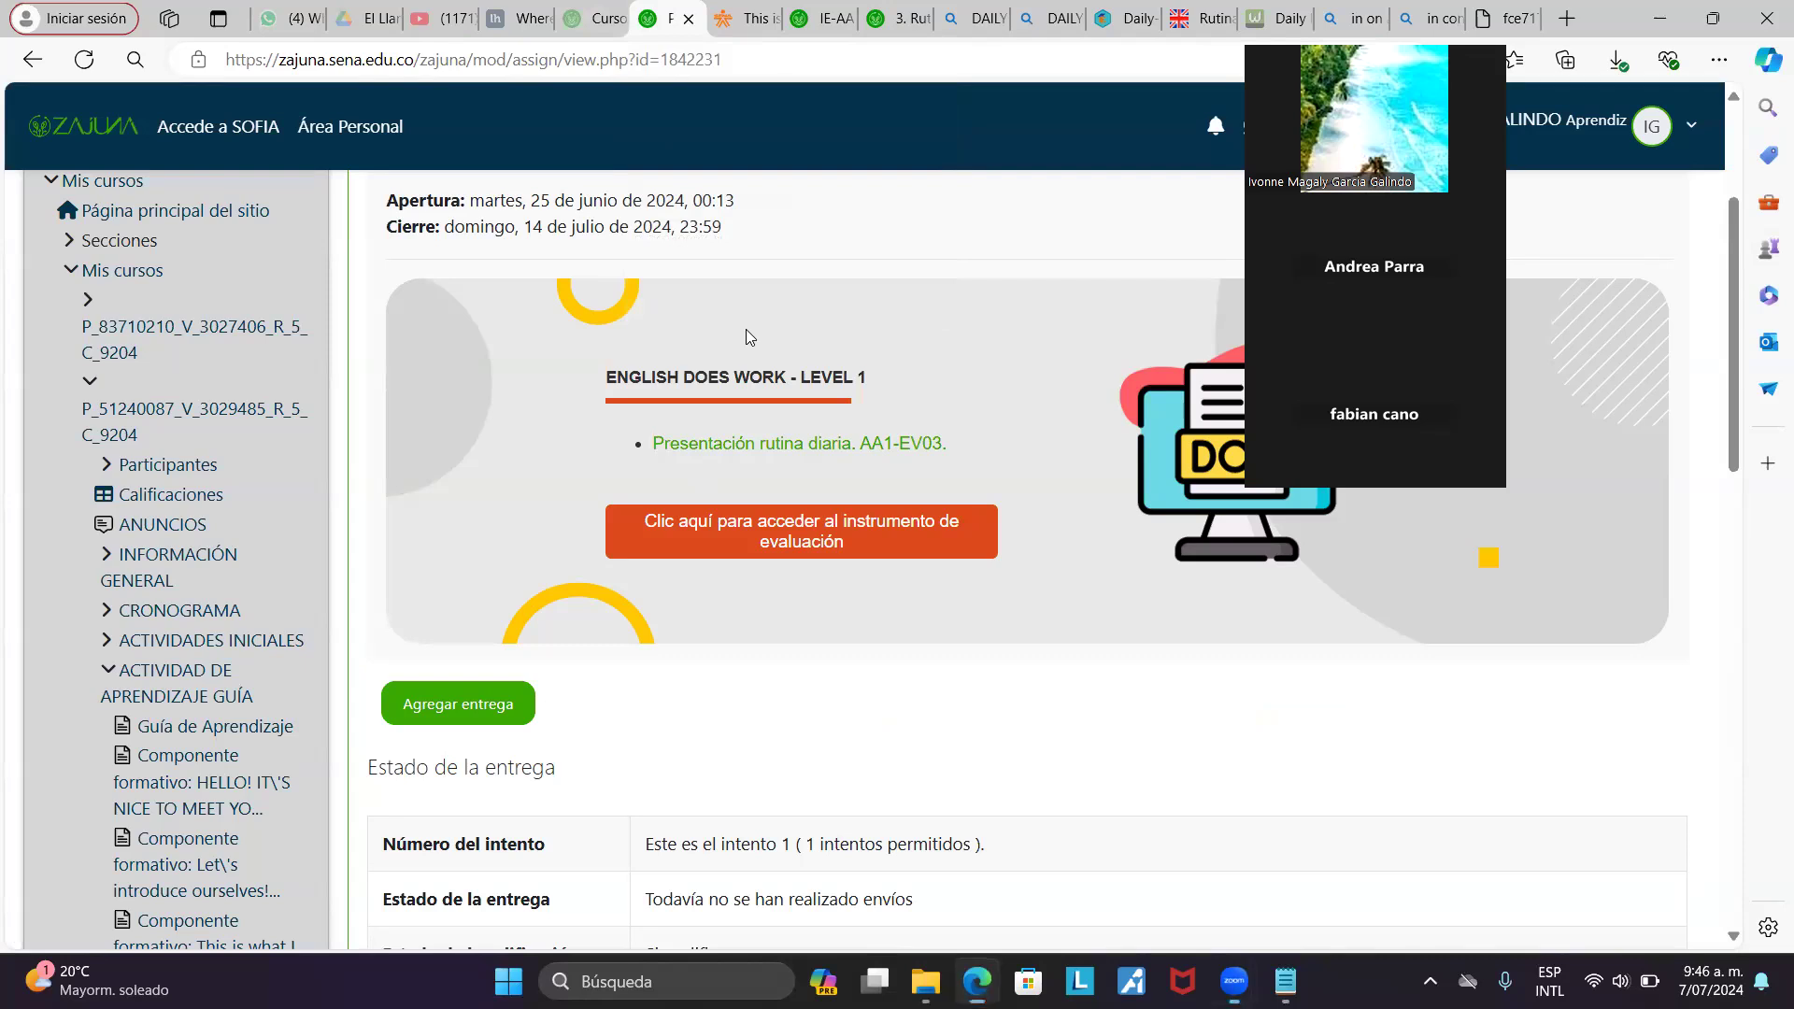
{"action": "left_click", "coordinate": [1741, 295]}
{"action": "left_click", "coordinate": [719, 7]}
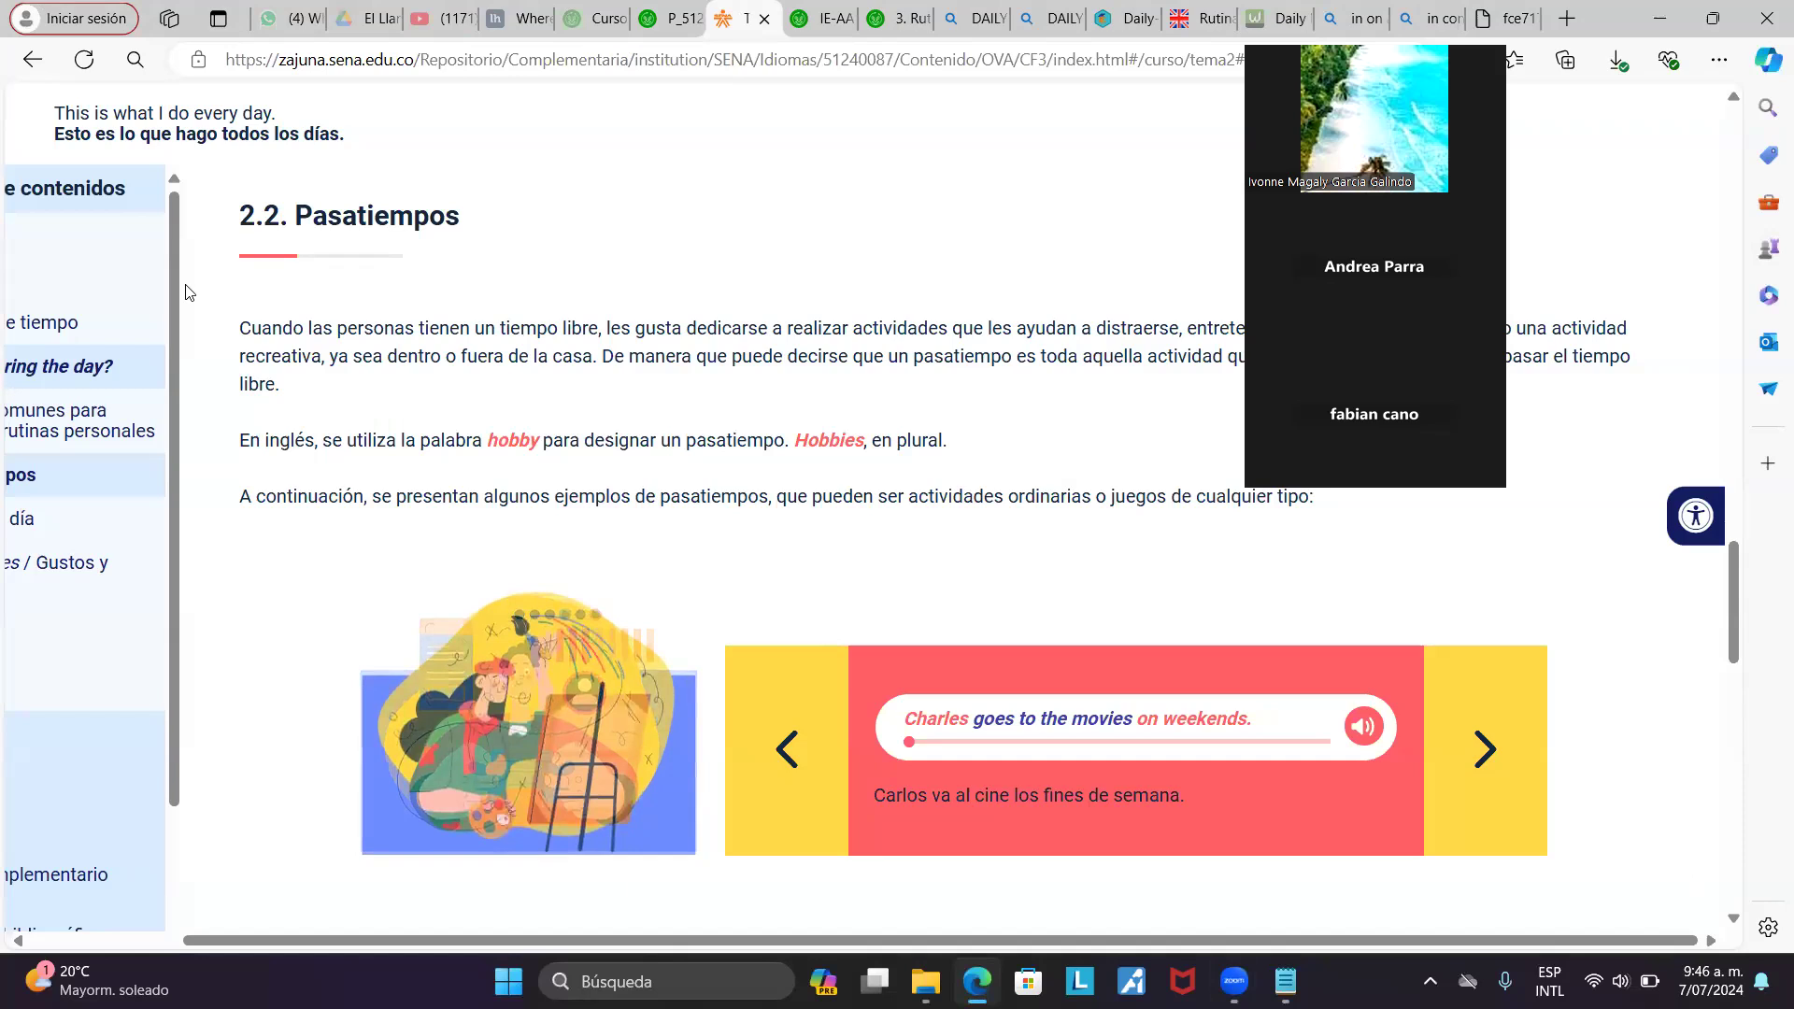
{"action": "scroll", "coordinate": [185, 291], "scroll_direction": "up", "scroll_amount": 4}
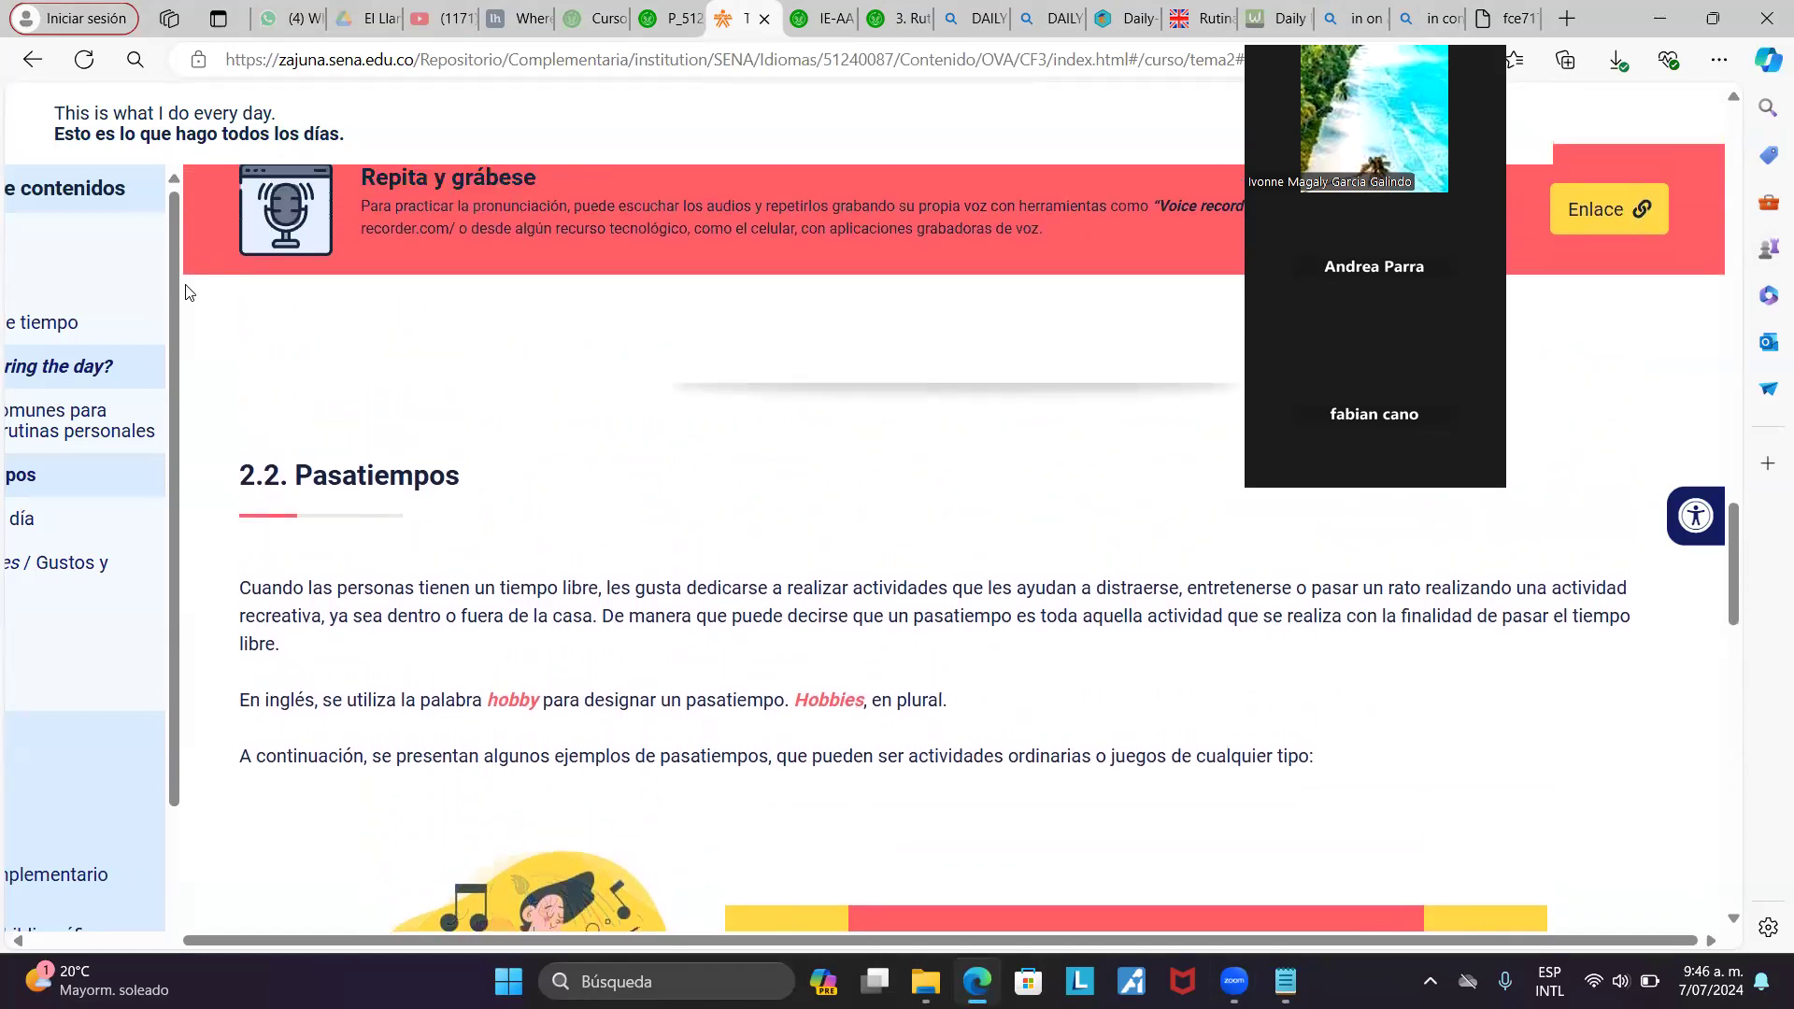
{"action": "scroll", "coordinate": [185, 291], "scroll_direction": "up", "scroll_amount": 3}
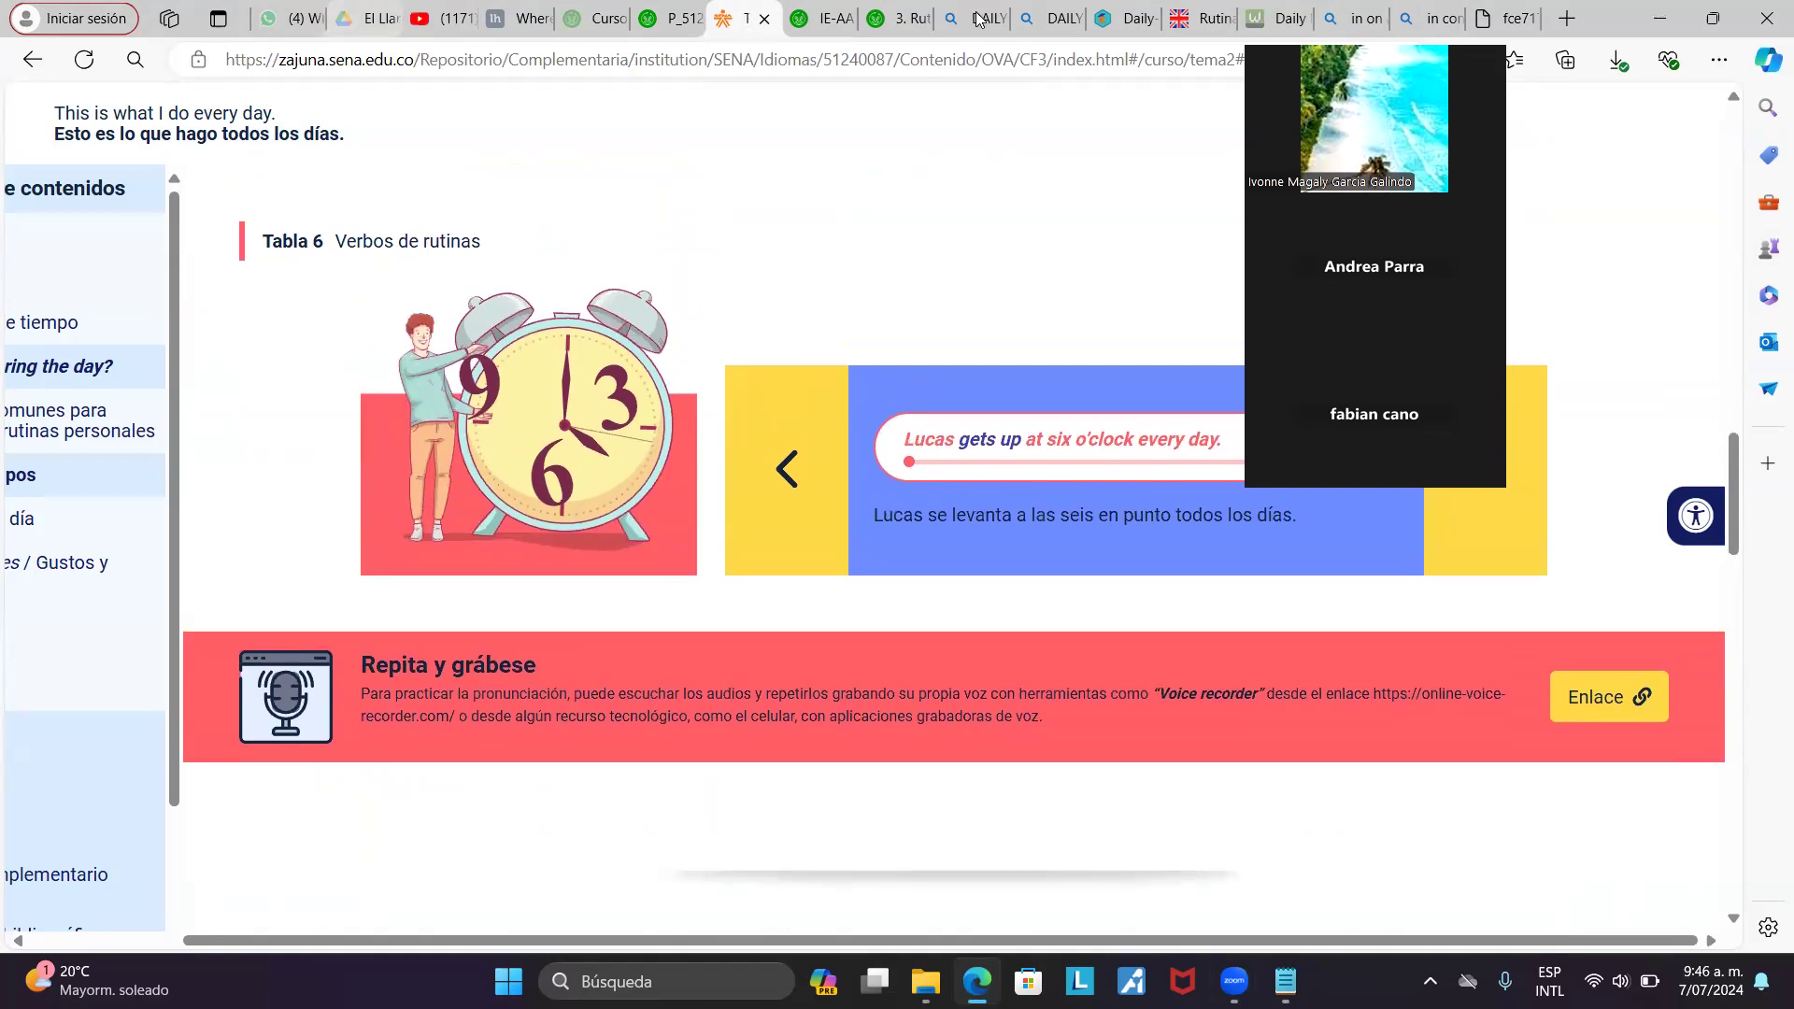
{"action": "left_click", "coordinate": [1185, 21]}
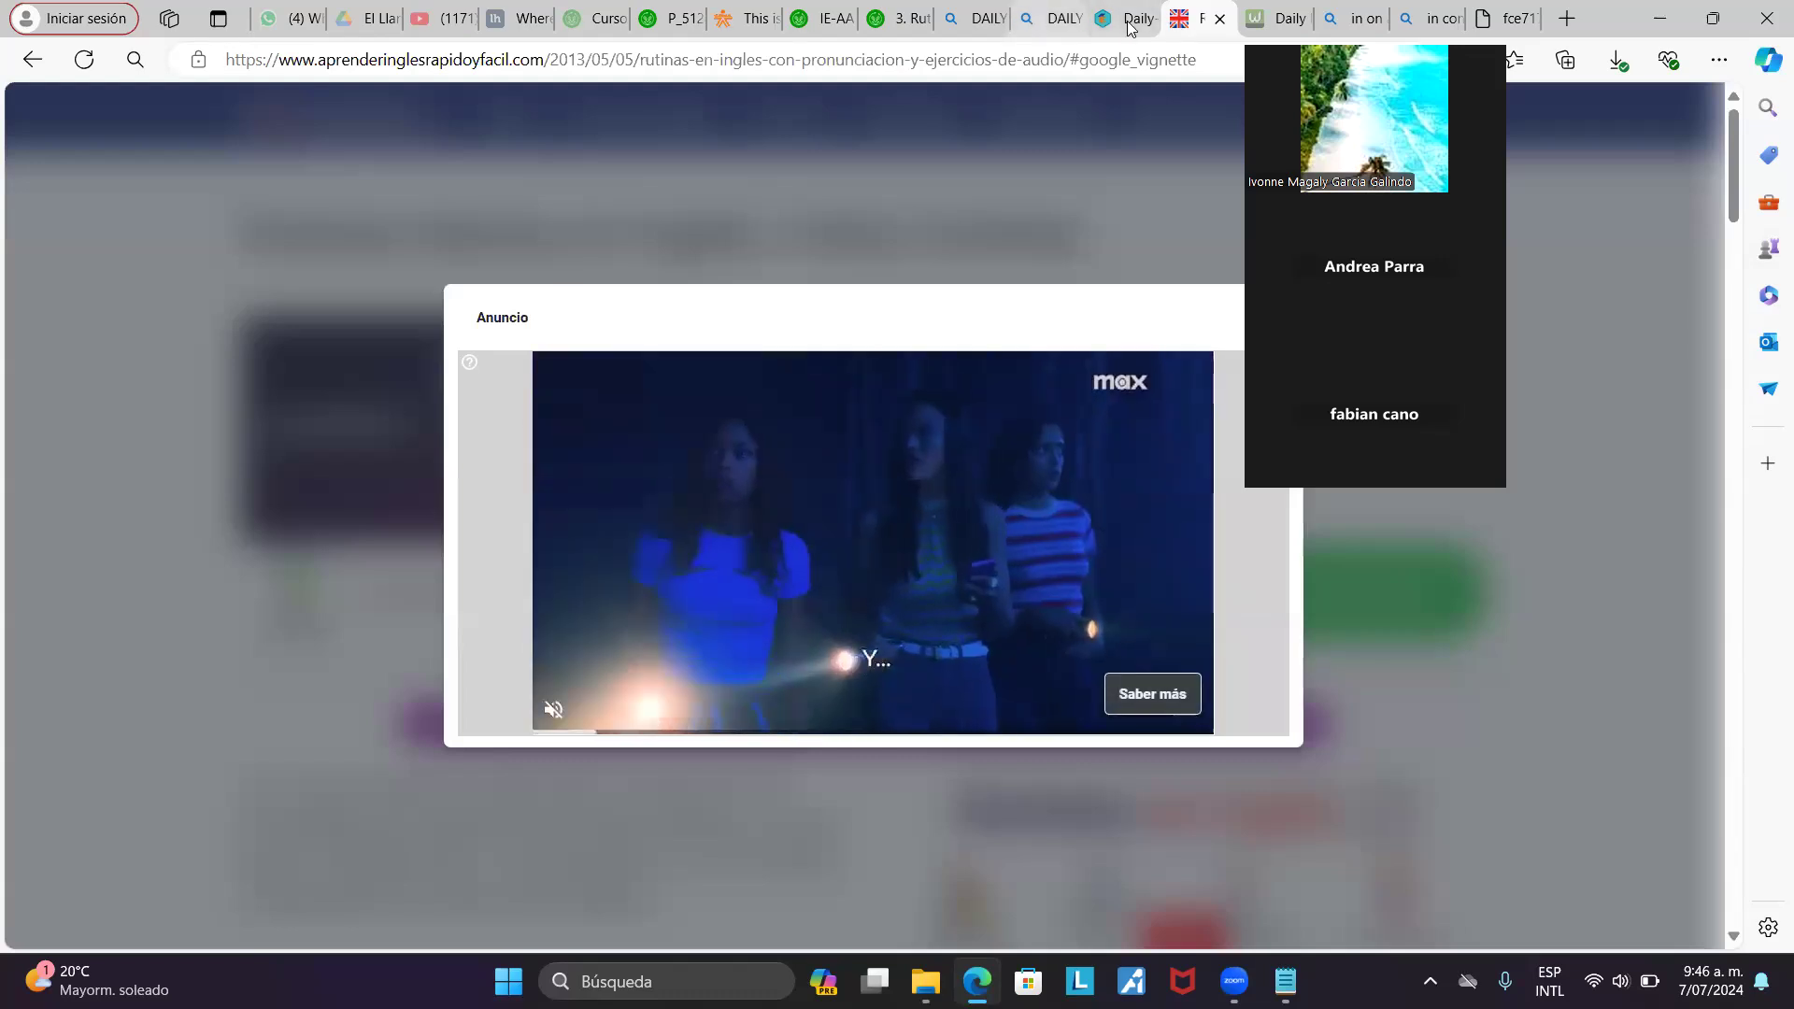
{"action": "left_click", "coordinate": [1129, 23]}
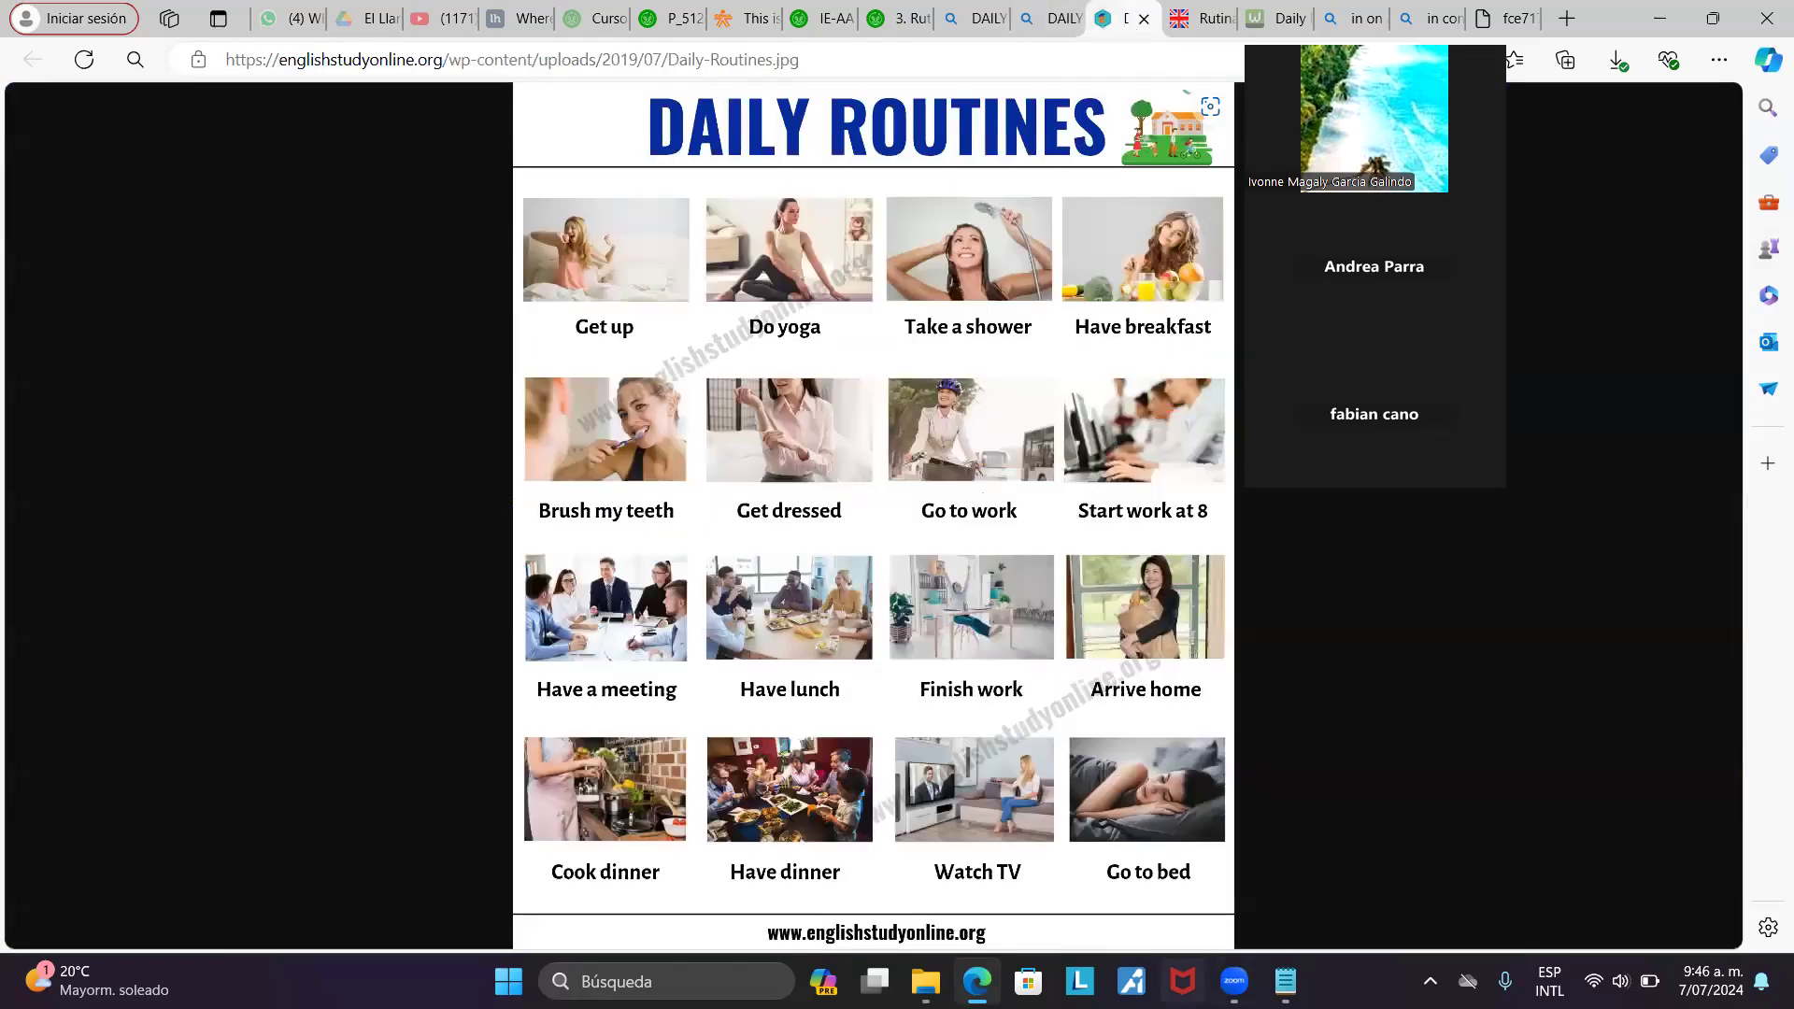
Restore Notepad, add a 'Subject + verb + complement' line and a new line starting 'I', then move the window aside
{"action": "left_click", "coordinate": [1285, 981]}
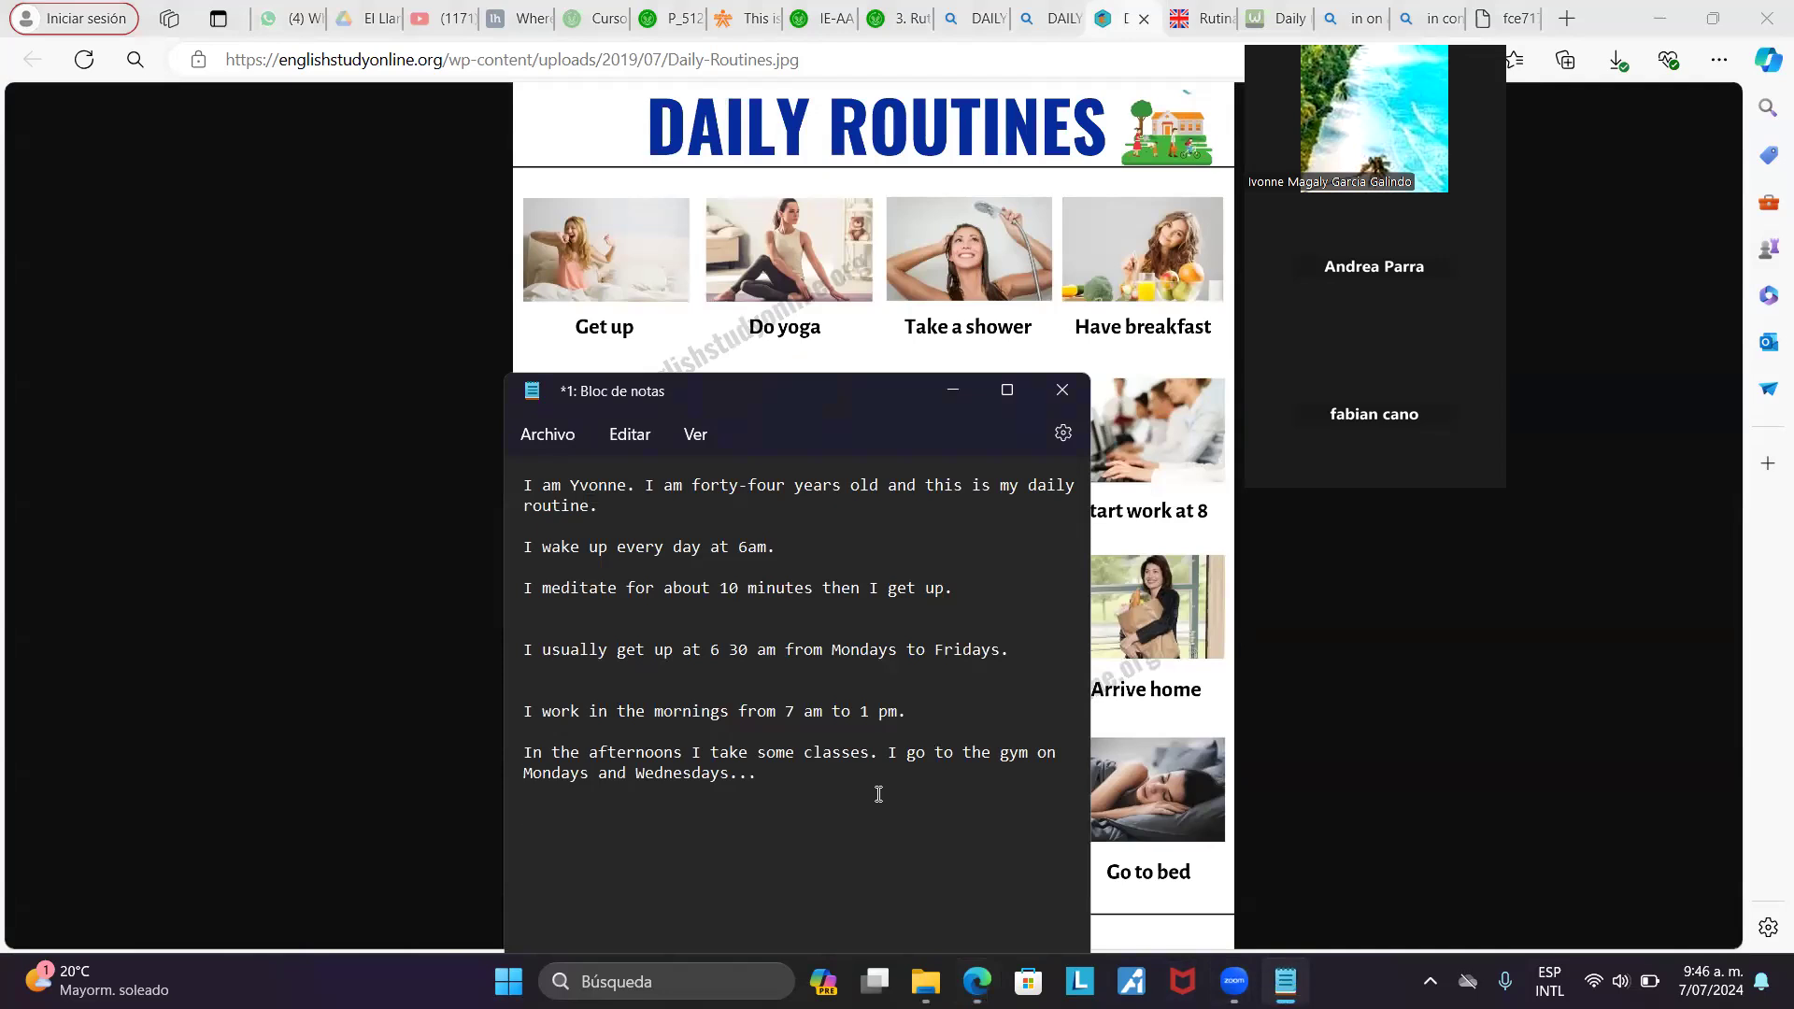
{"action": "type", "text": "Subject "}
{"action": "type", "text": "+"}
{"action": "key", "text": "Return"}
{"action": "type", "text": "I"}
{"action": "type", "text": "verb "}
{"action": "type", "text": "+"}
{"action": "type", "text": " complement"}
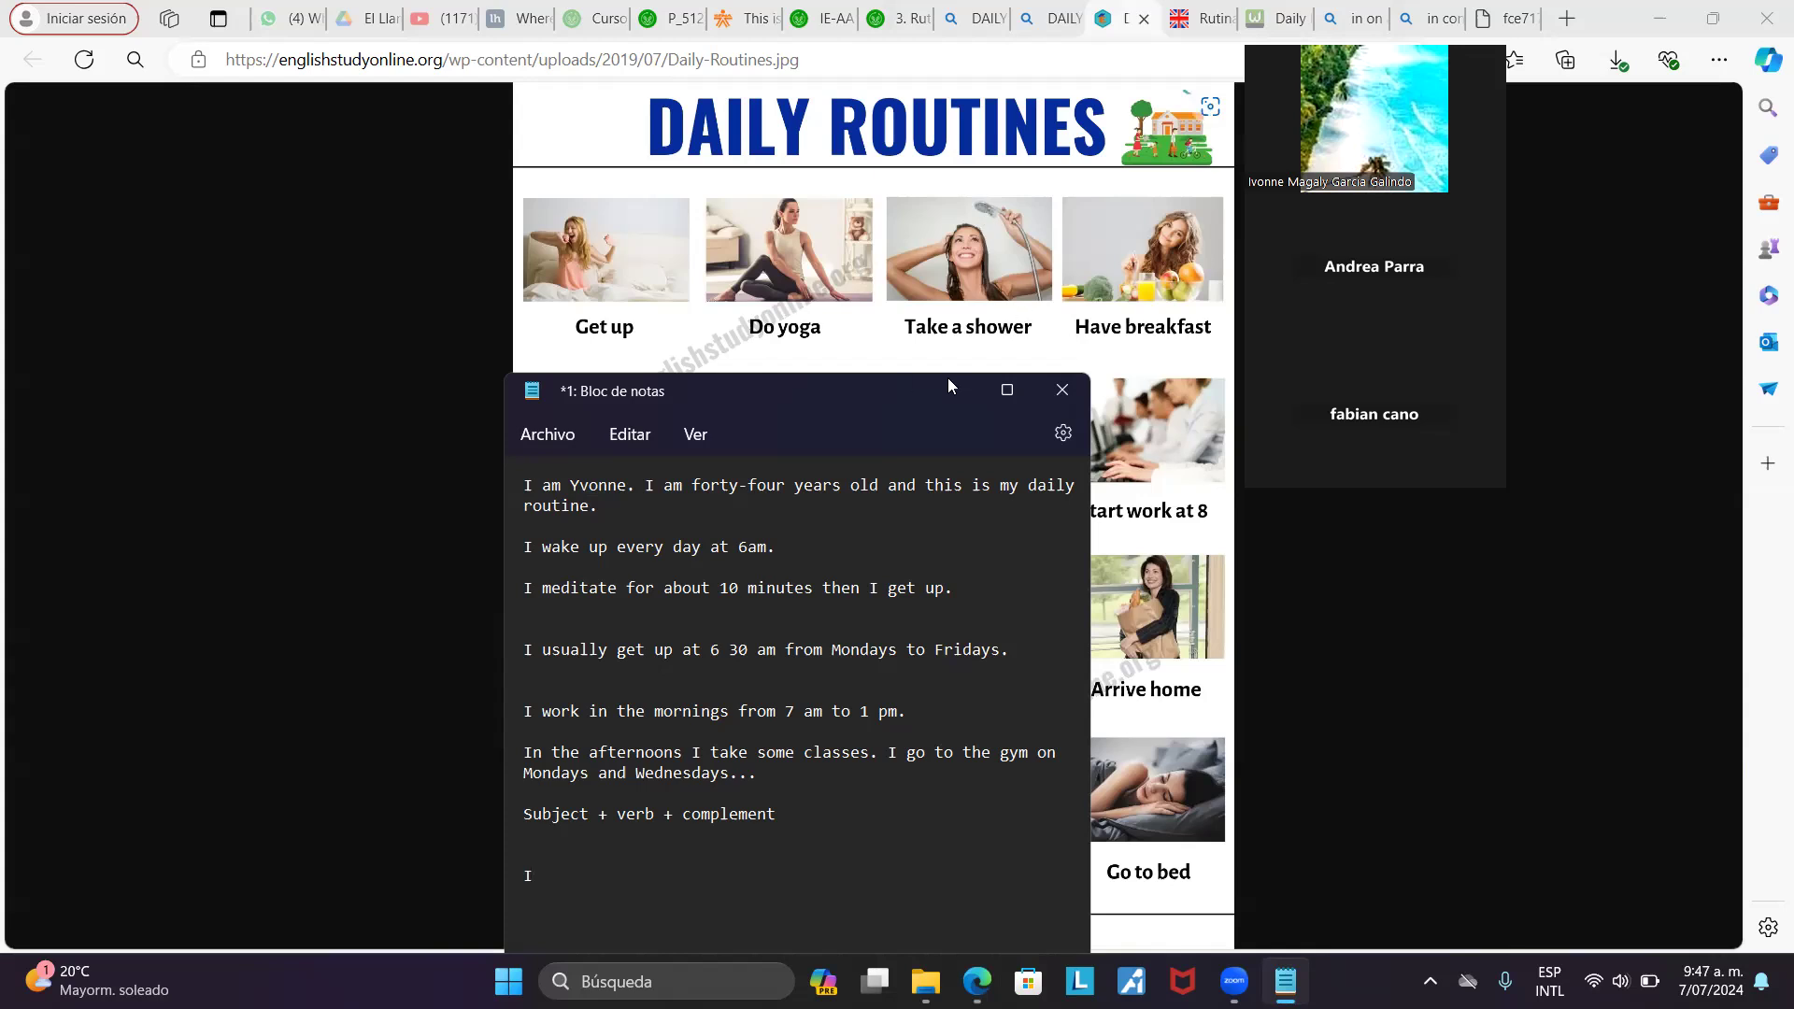
{"action": "key", "text": "super+shift+Right"}
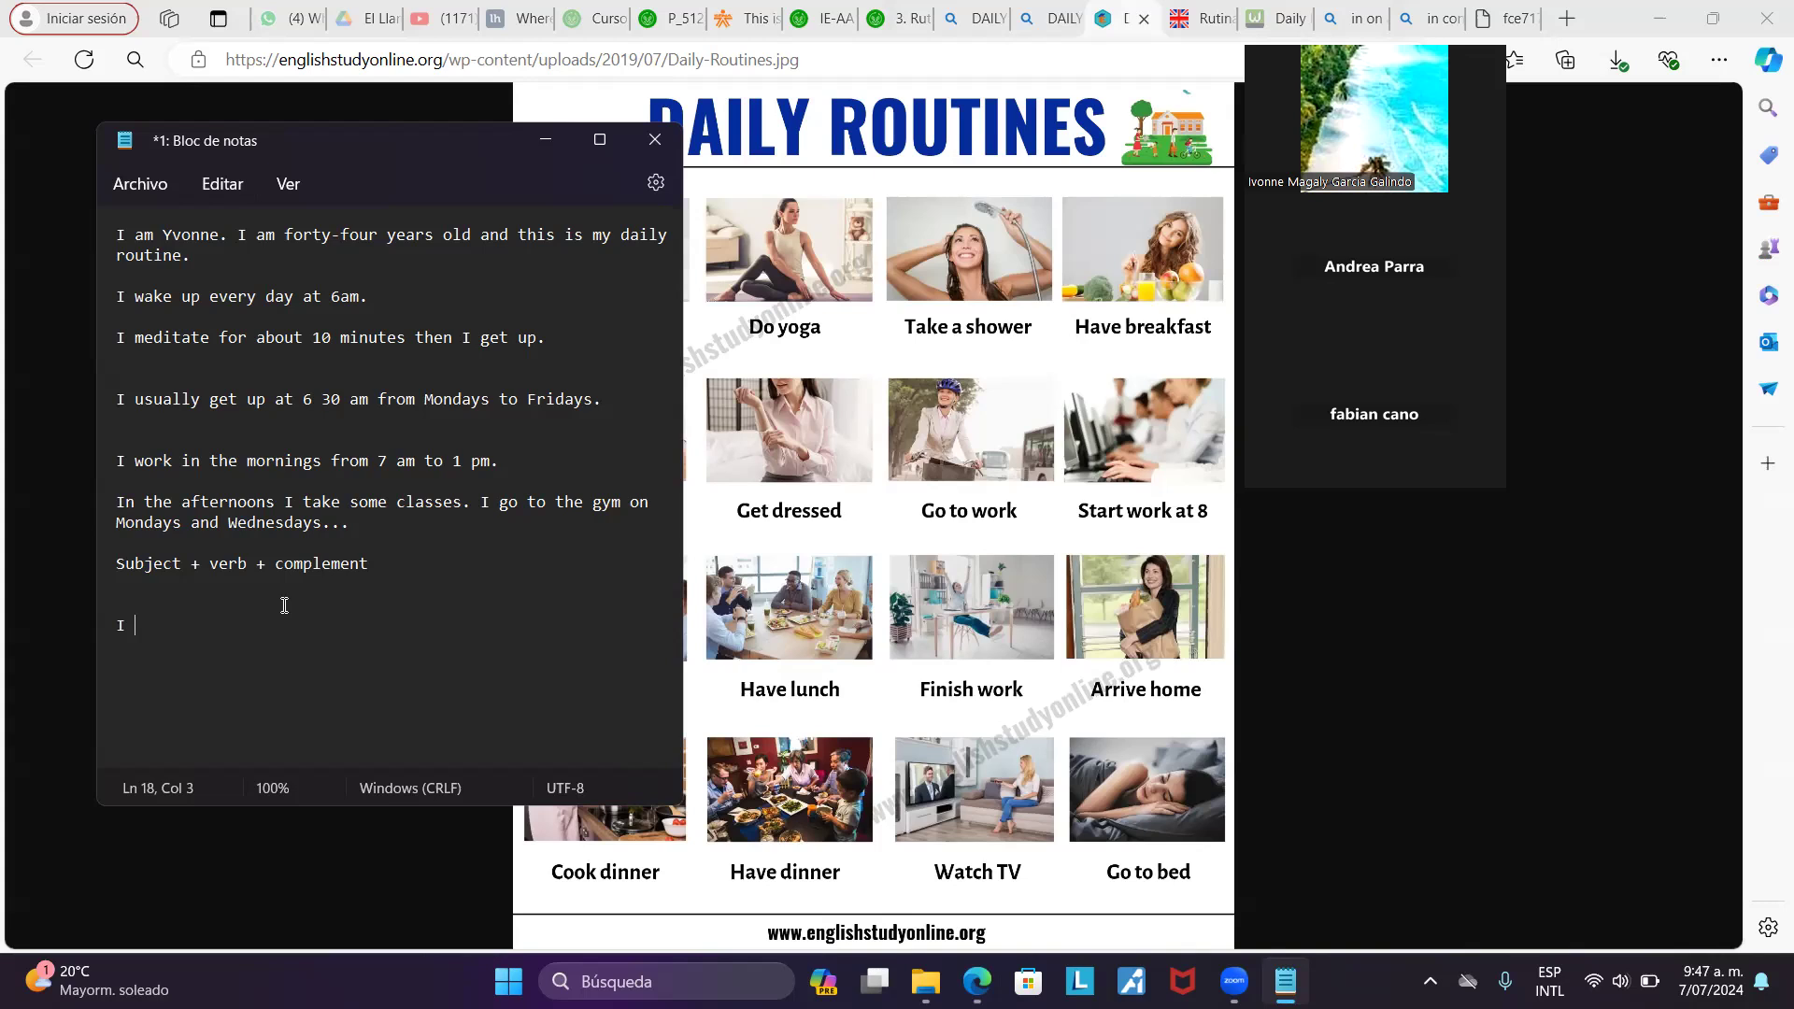
Add 'I brush my hair evey Sunday.' plus note lines 'prepositions of time' and 'adverbs of frequency'
{"action": "type", "text": "brush "}
{"action": "type", "text": "my "}
{"action": "type", "text": "hair "}
{"action": "type", "text": "evey S"}
{"action": "type", "text": "unday."}
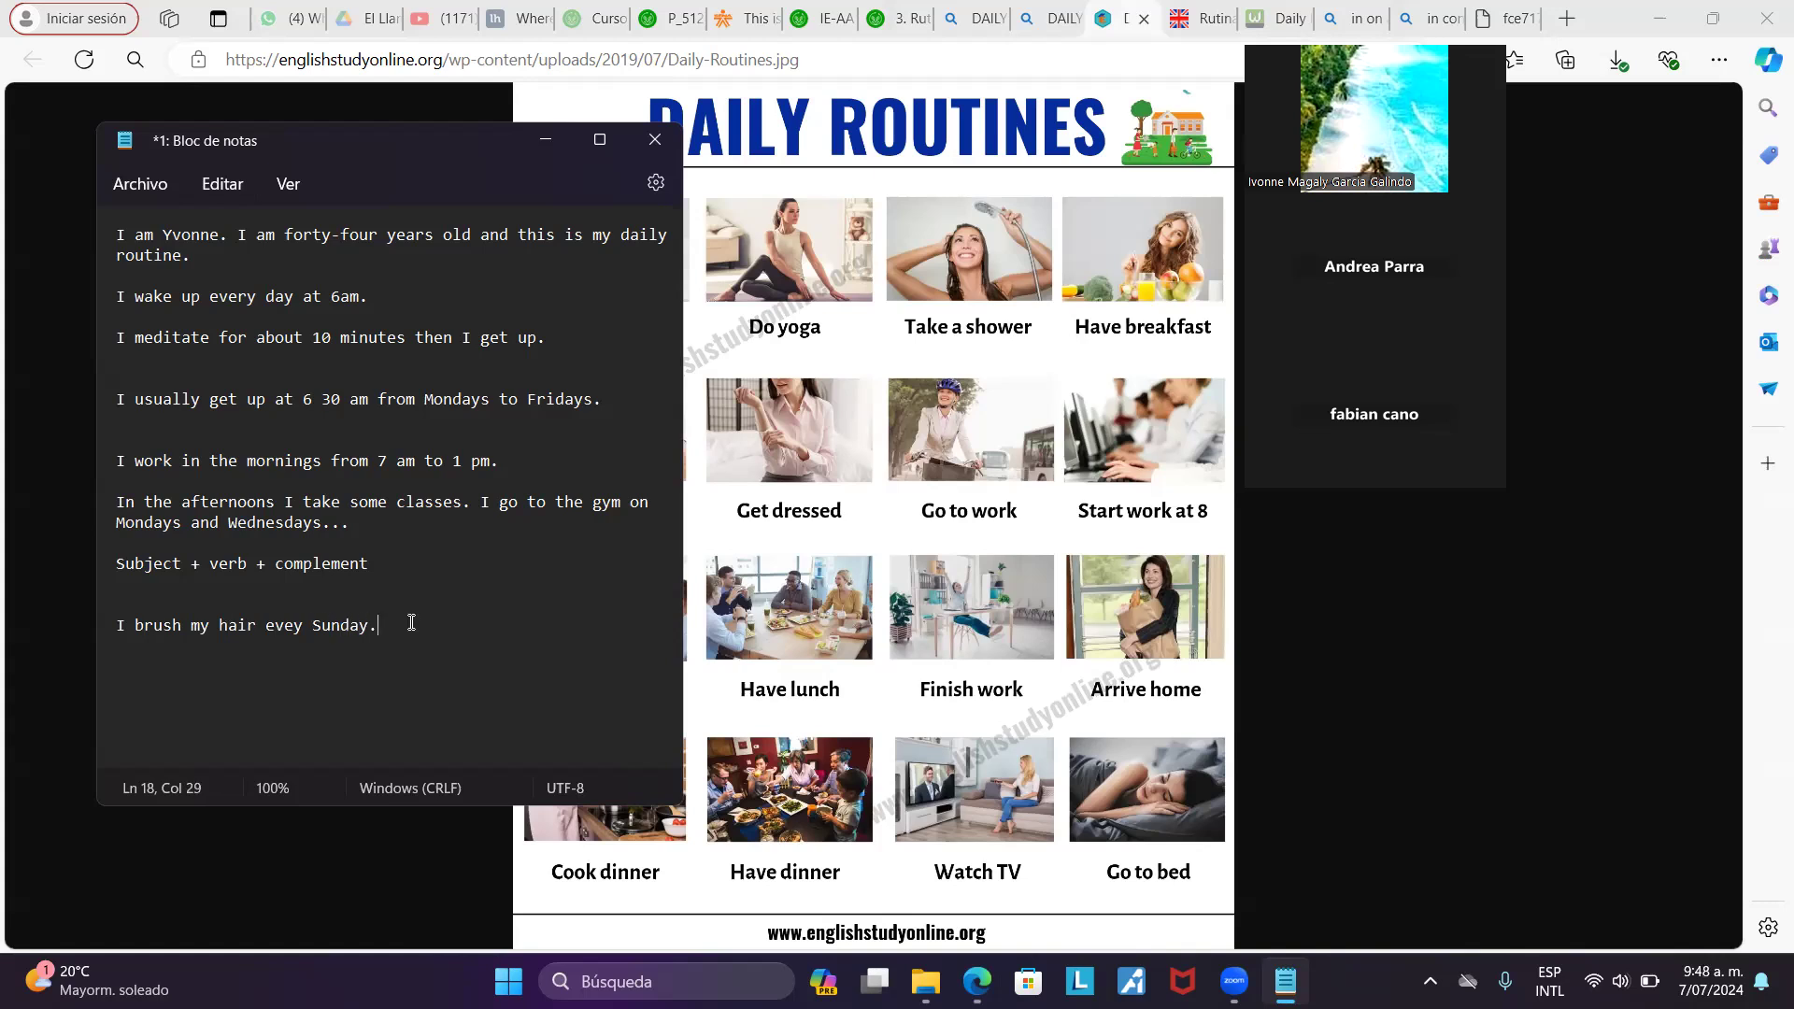
{"action": "key", "text": "Return"}
{"action": "key", "text": "Return"}
{"action": "type", "text": "preposition"}
{"action": "type", "text": "s of time"}
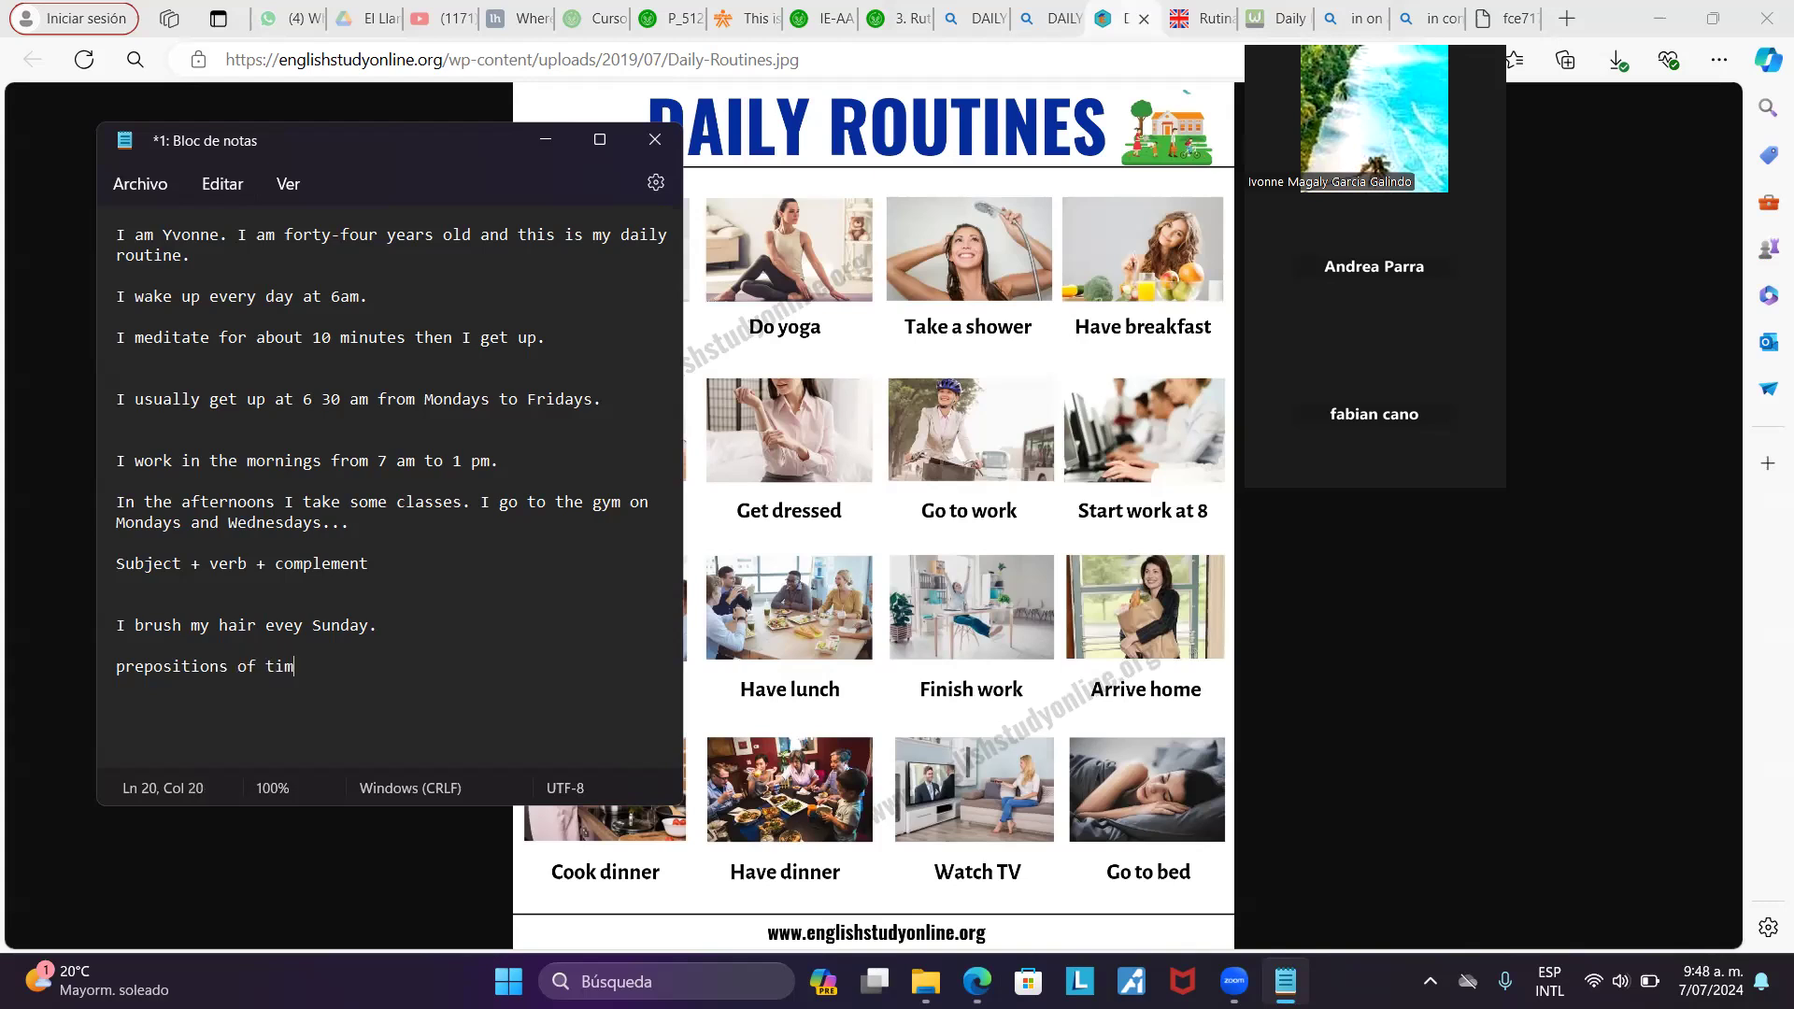
{"action": "key", "text": "Return"}
{"action": "type", "text": "adverb"}
{"action": "type", "text": "s"}
{"action": "type", "text": " of "}
{"action": "type", "text": "fre"}
{"action": "type", "text": "quency"}
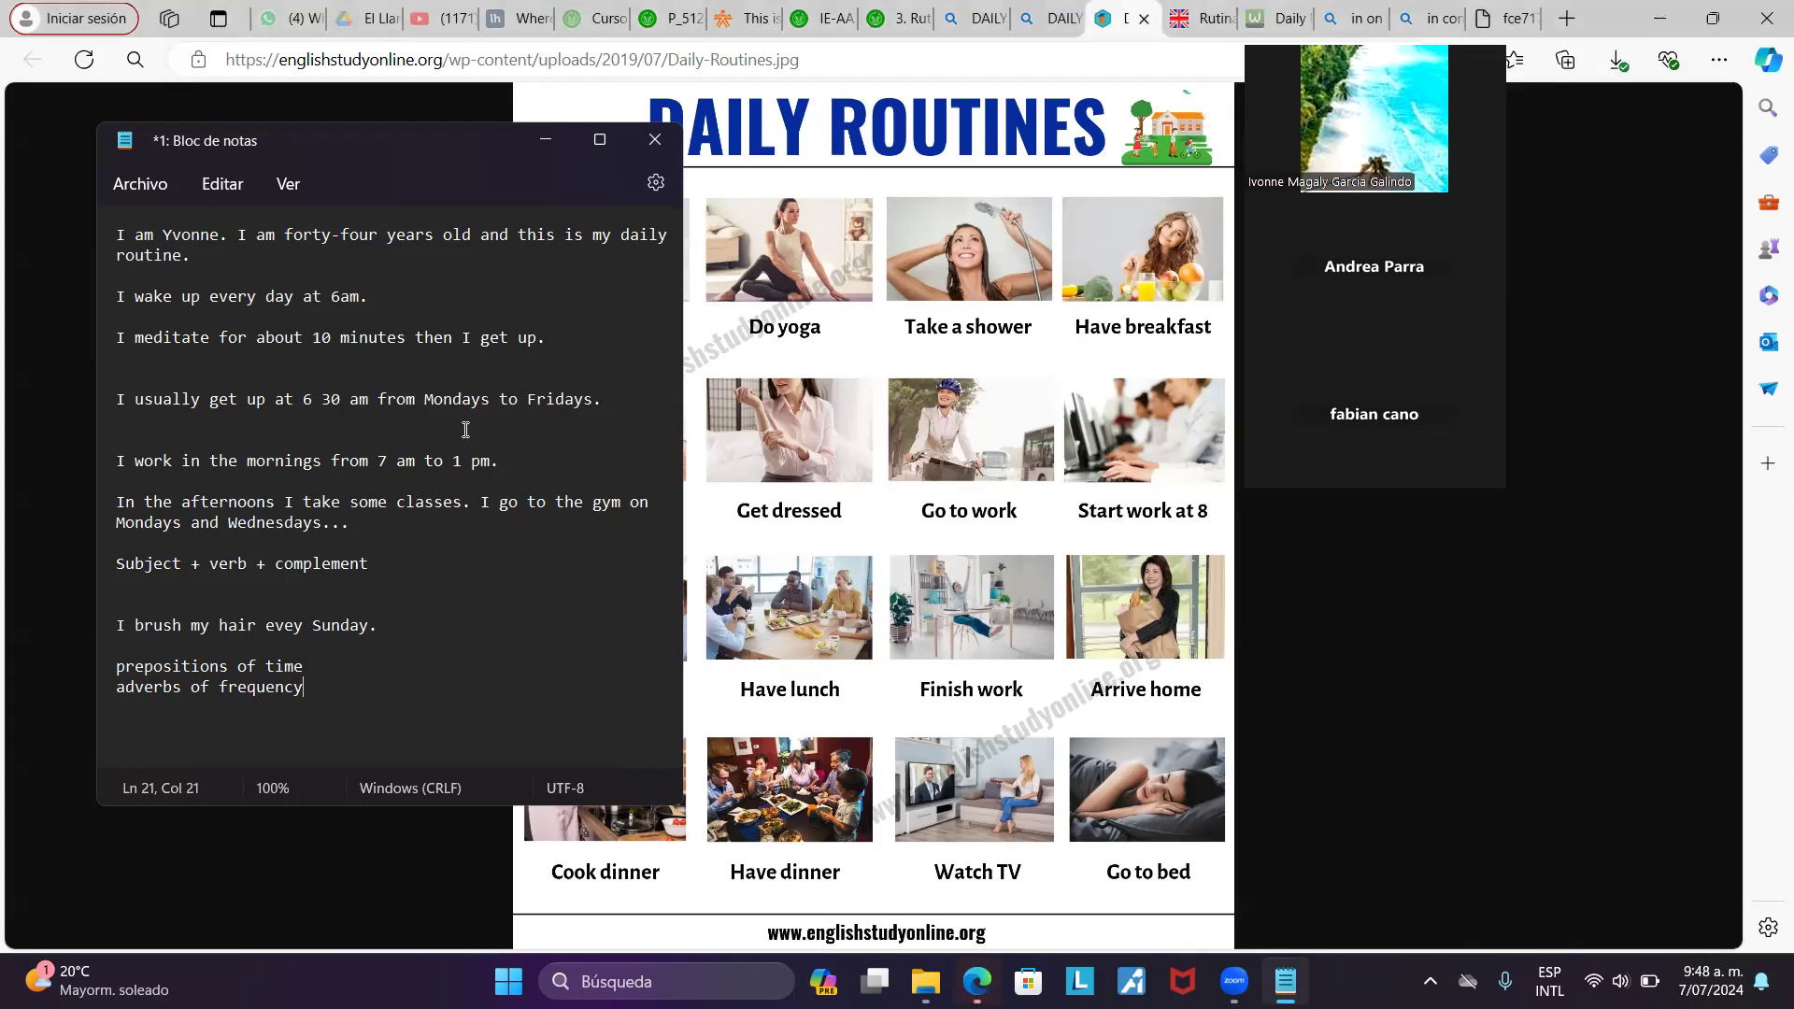
{"action": "left_click", "coordinate": [379, 399]}
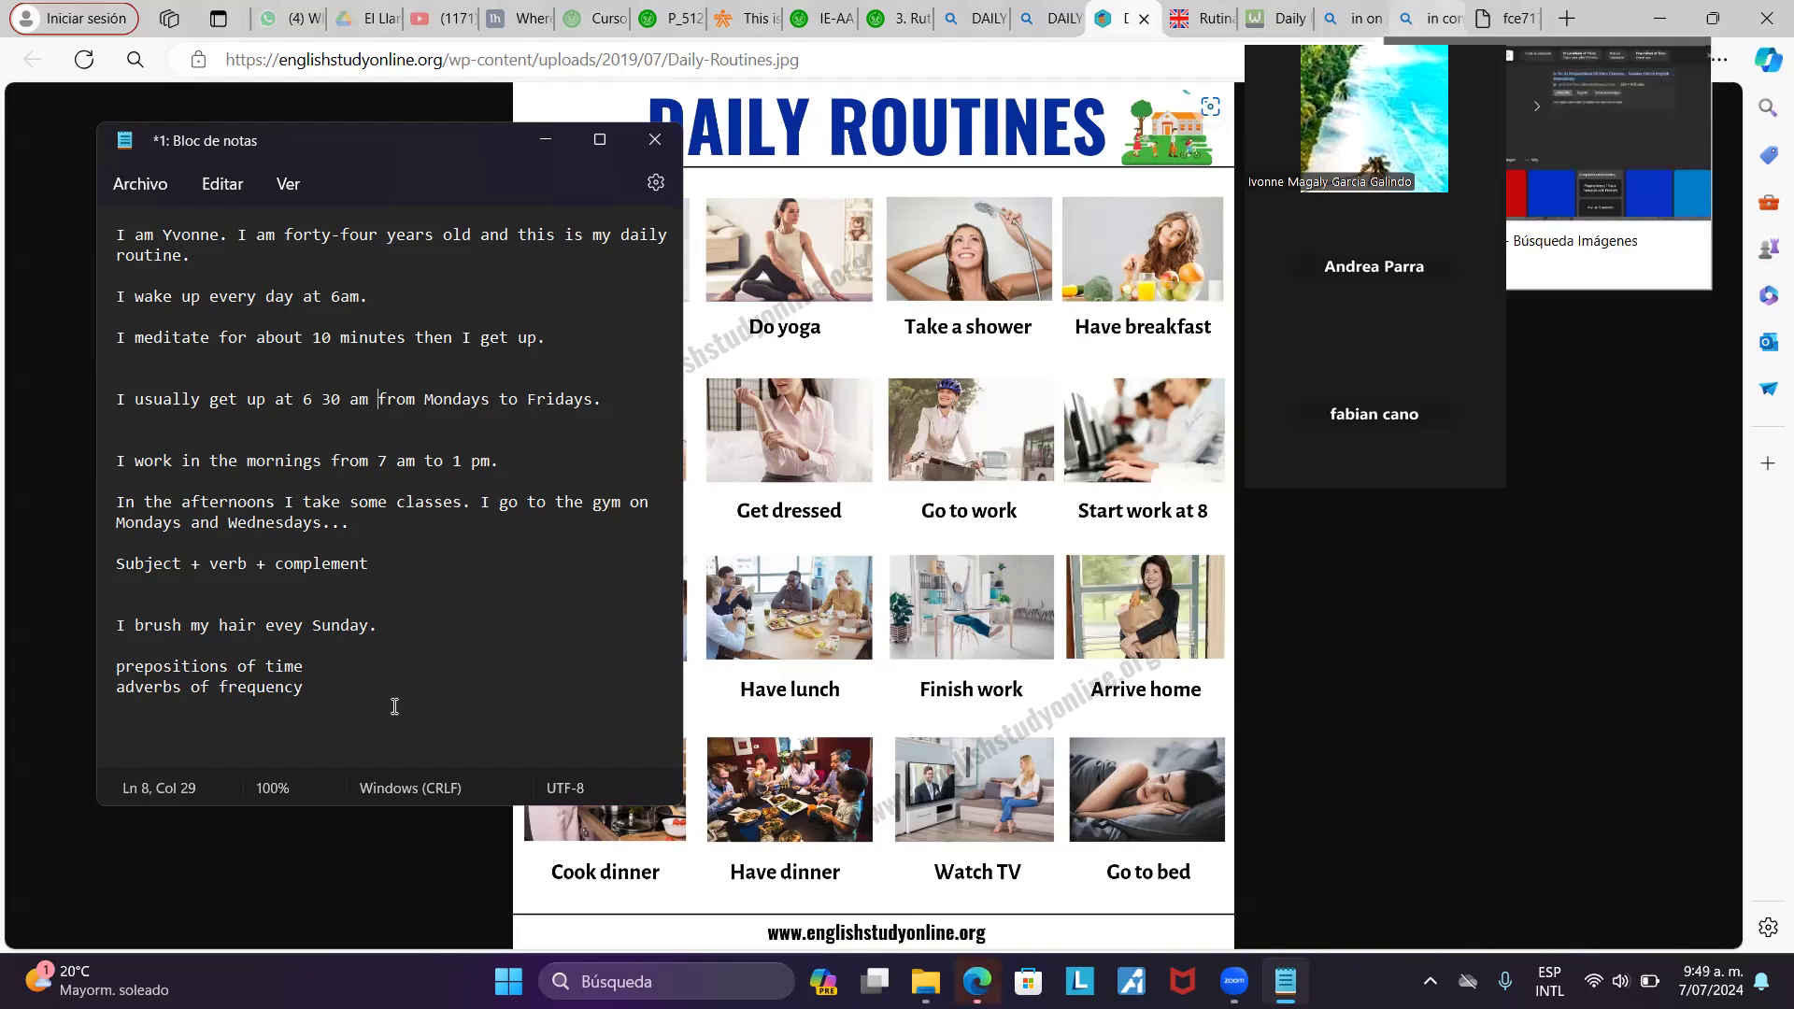
Search Bing for 'adverb of frequency' in a new browser tab
{"action": "left_click", "coordinate": [1536, 17]}
{"action": "left_click", "coordinate": [1563, 16]}
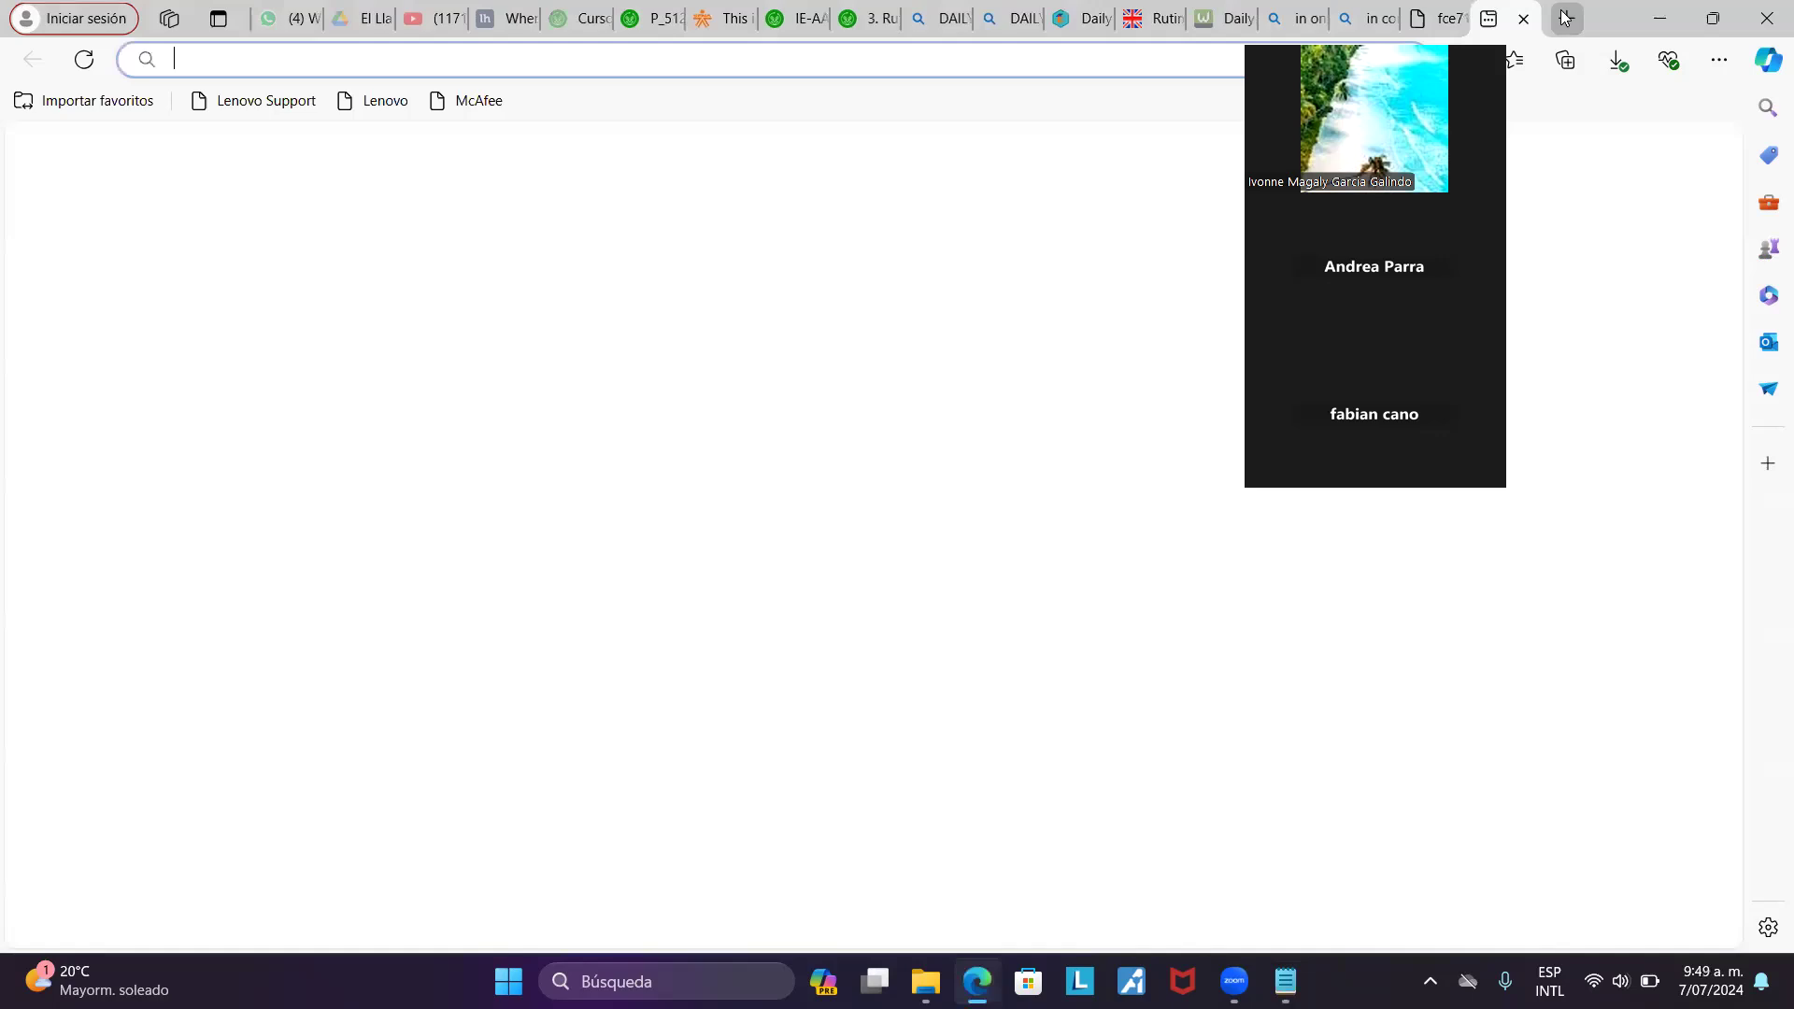
{"action": "type", "text": "adv"}
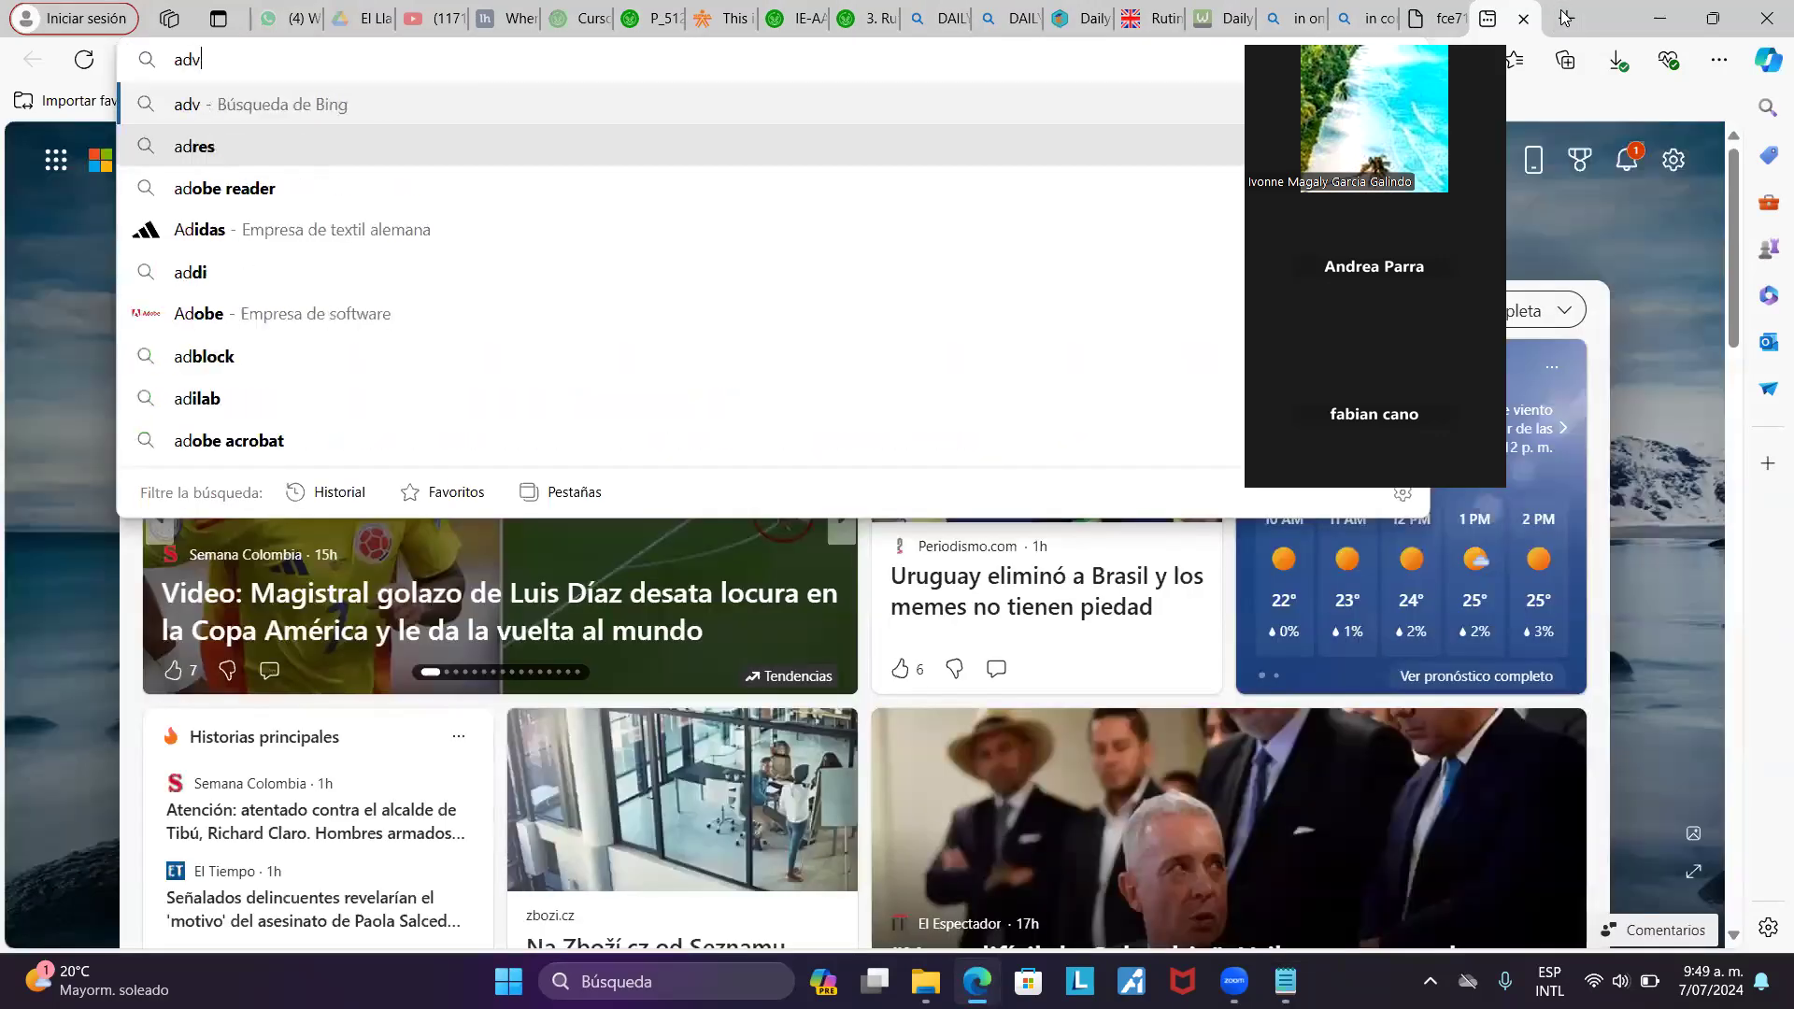
{"action": "type", "text": "erb of "}
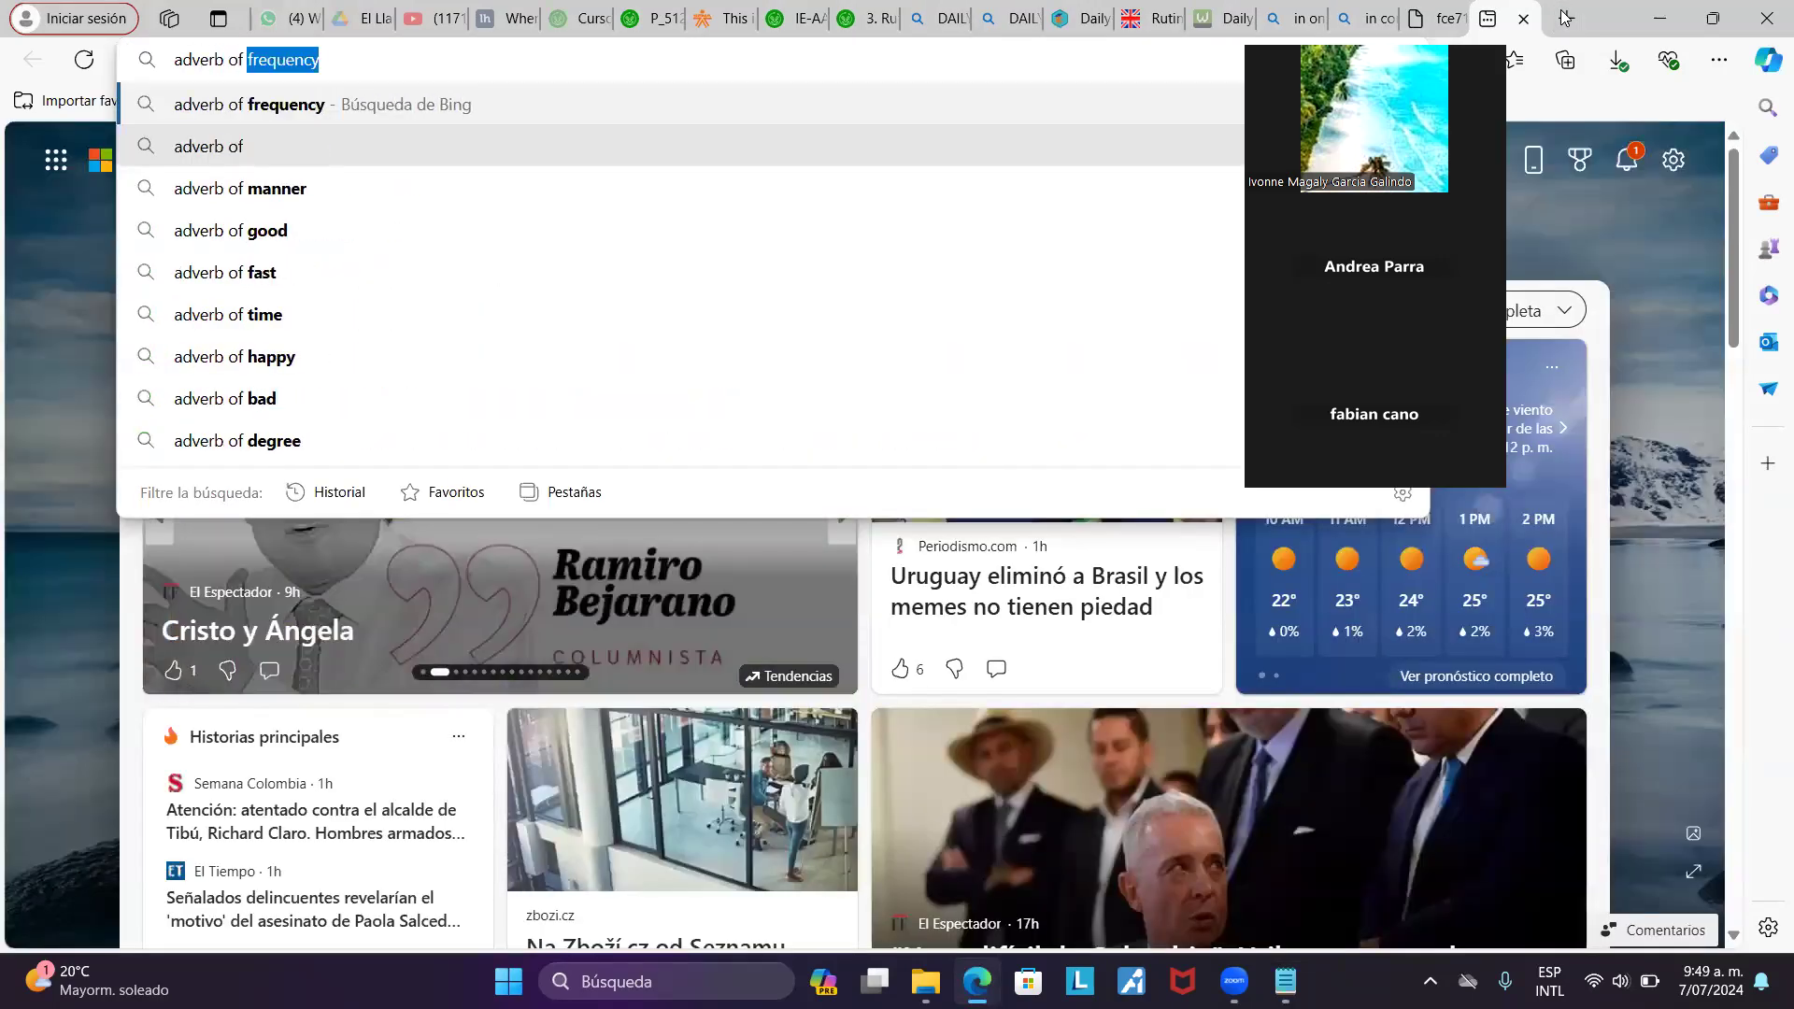
{"action": "type", "text": "freq"}
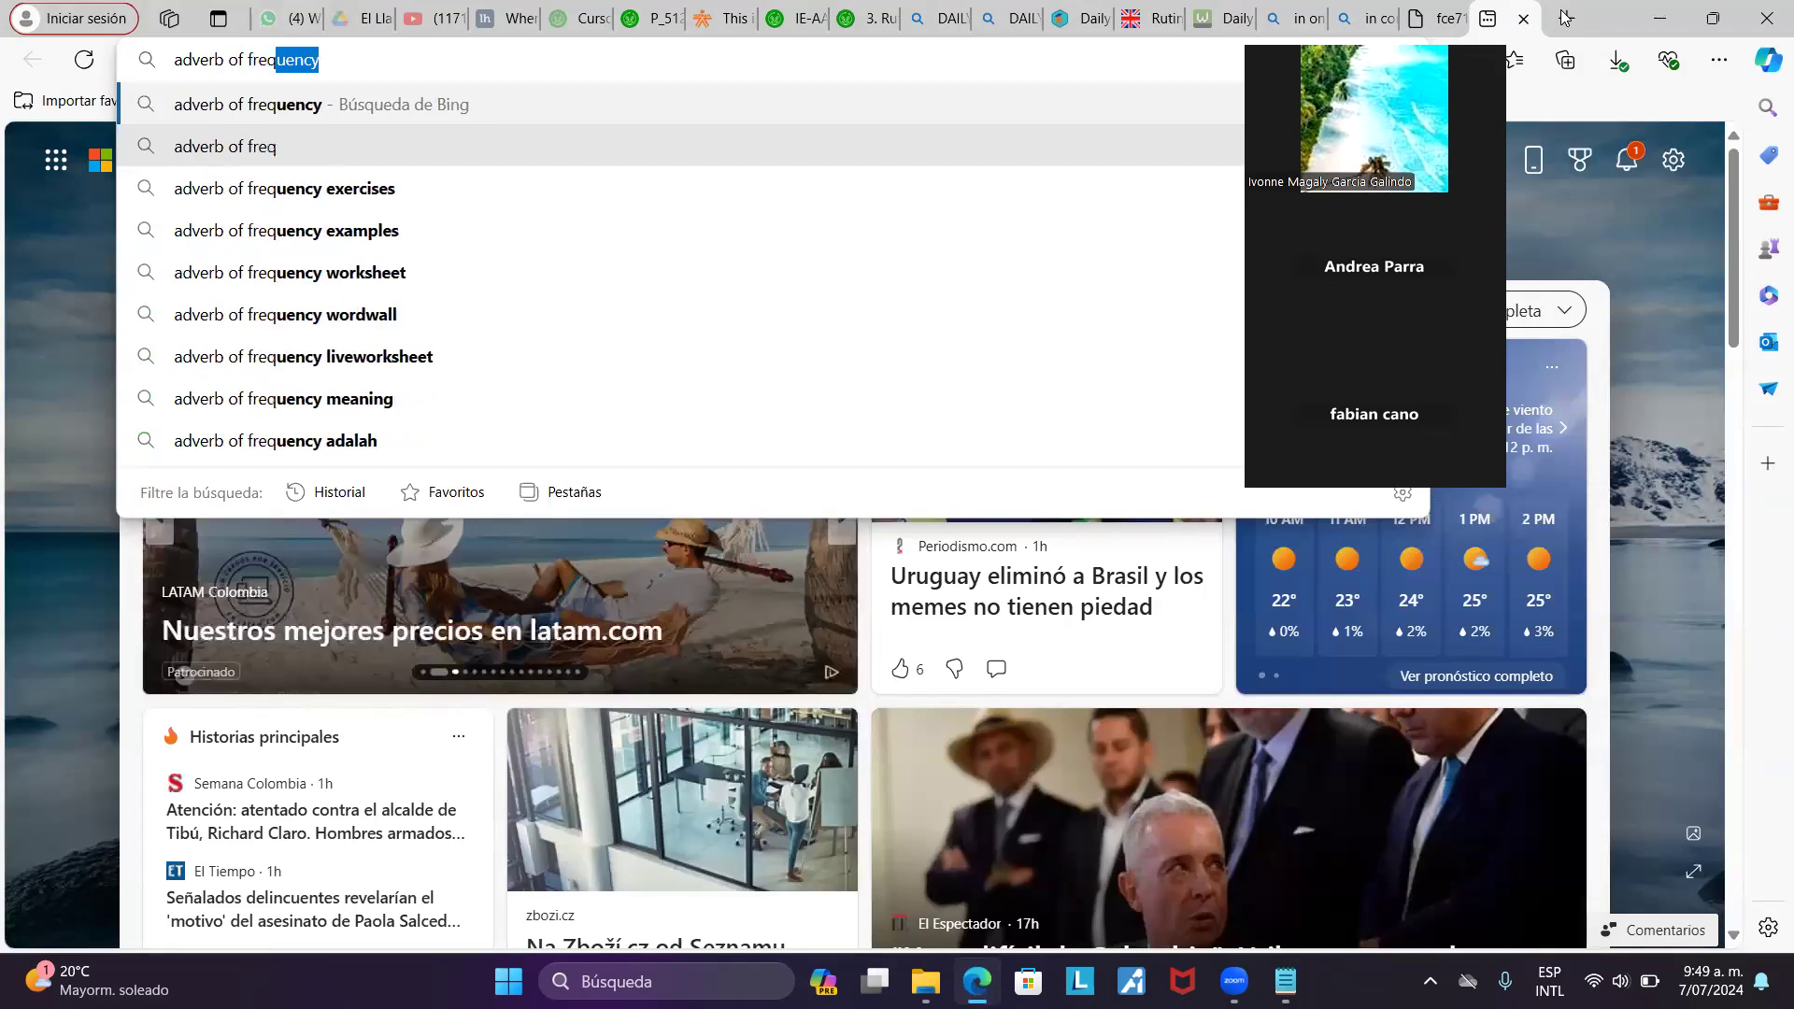
{"action": "type", "text": "uency"}
{"action": "key", "text": "Return"}
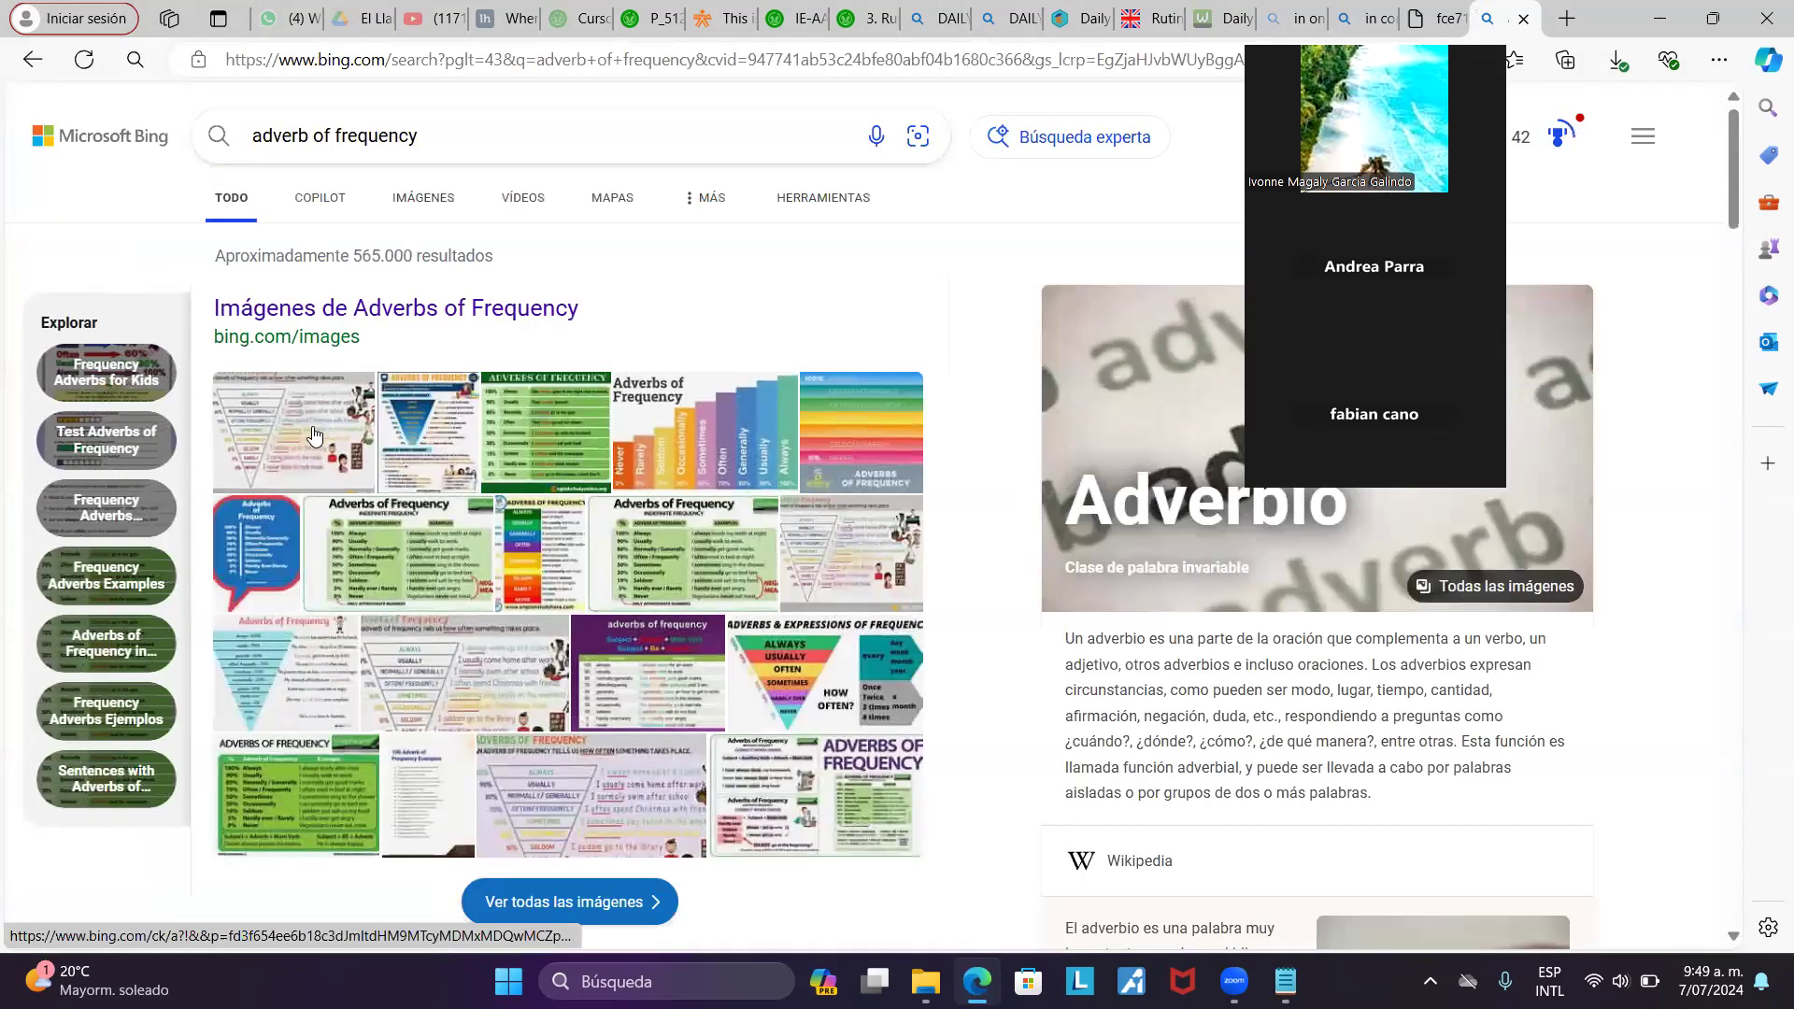
Open the first image result, the 7ESL Adverbs of Frequency chart, full-size in its own tab
{"action": "left_click", "coordinate": [244, 415]}
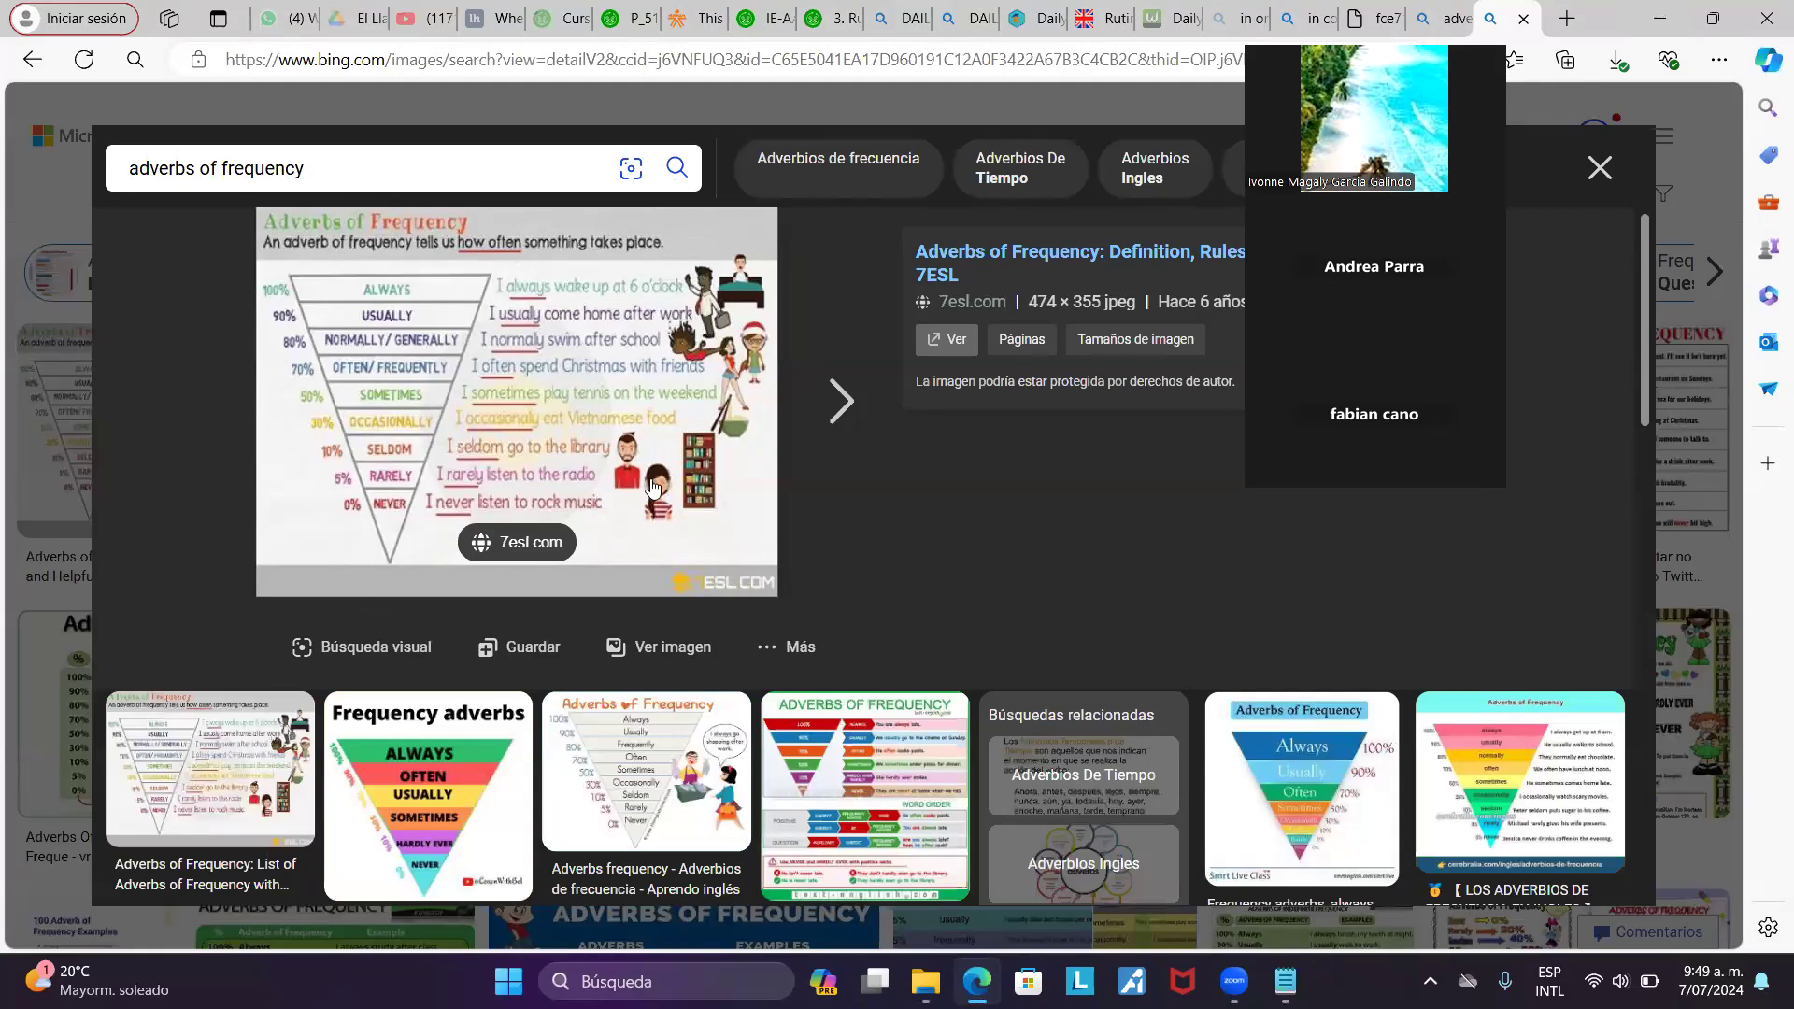
{"action": "left_click", "coordinate": [679, 654]}
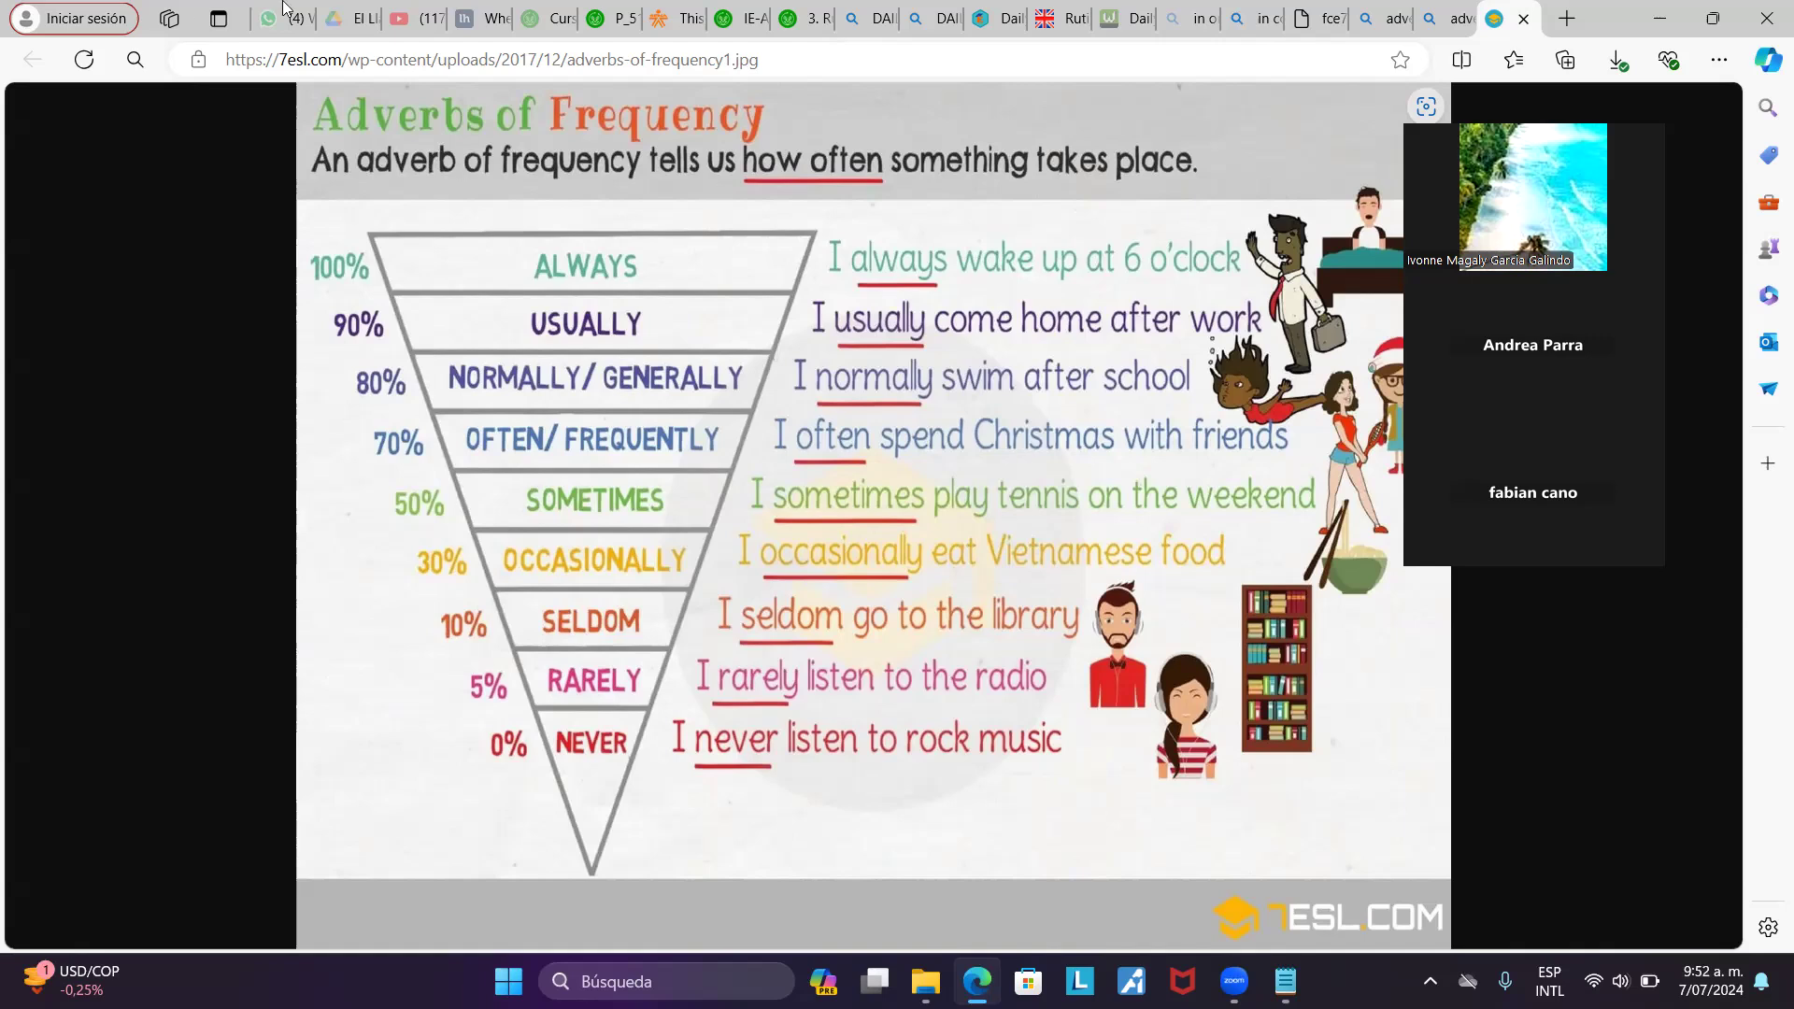
Return to the Zajuna course tab and scroll through the course sections
{"action": "left_click", "coordinate": [596, 20]}
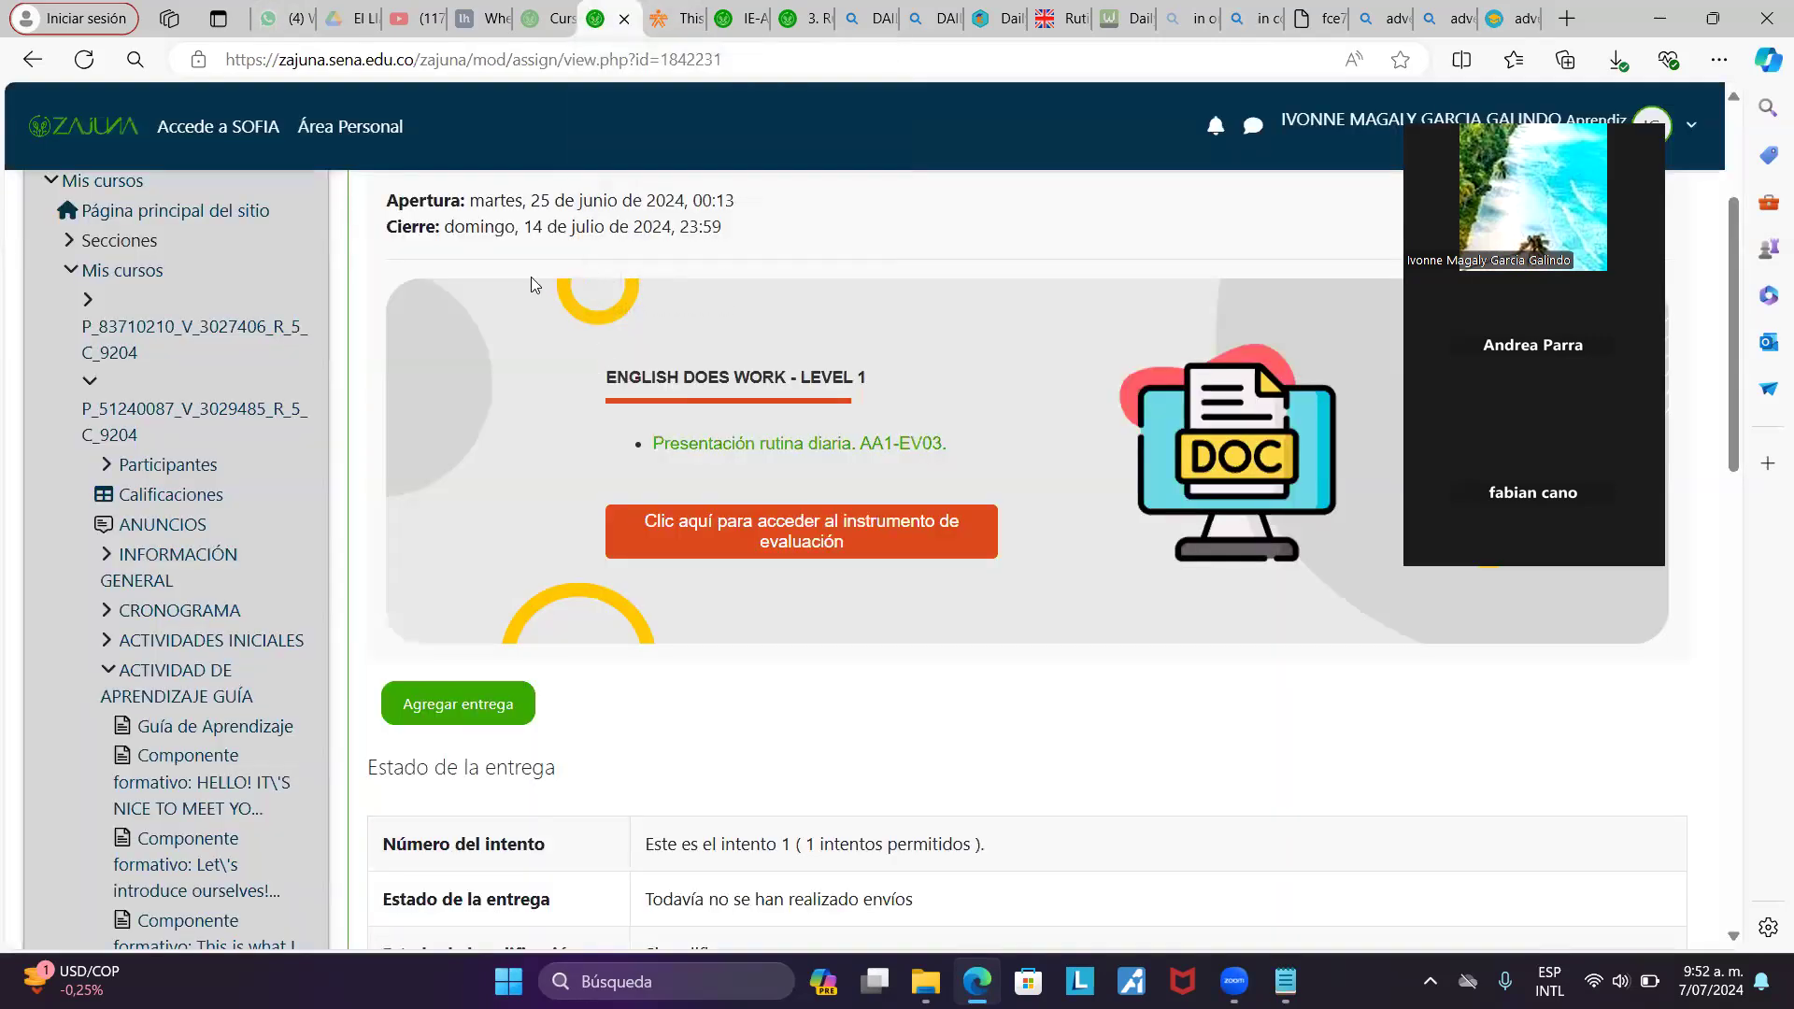
{"action": "scroll", "coordinate": [531, 276], "scroll_direction": "up", "scroll_amount": 2}
{"action": "scroll", "coordinate": [531, 277], "scroll_direction": "down", "scroll_amount": 3}
{"action": "scroll", "coordinate": [531, 276], "scroll_direction": "down", "scroll_amount": 1}
{"action": "scroll", "coordinate": [531, 277], "scroll_direction": "up", "scroll_amount": 1}
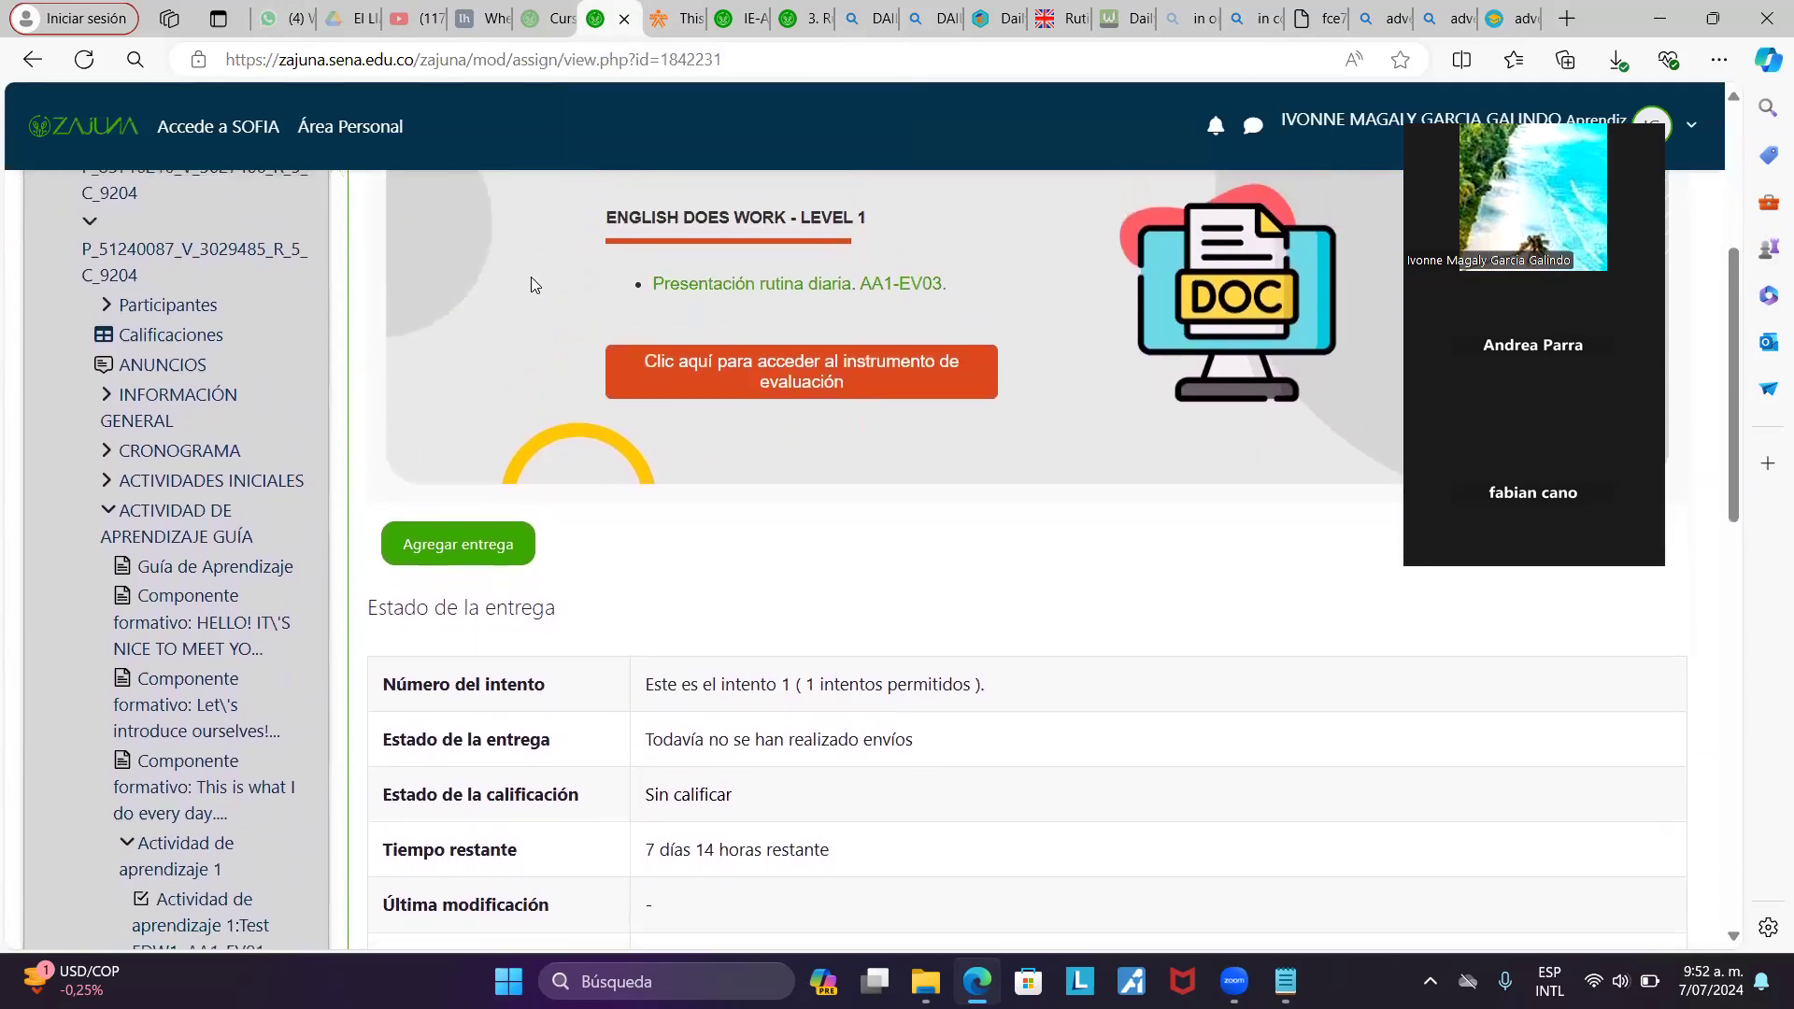
{"action": "scroll", "coordinate": [530, 277], "scroll_direction": "down", "scroll_amount": 1}
{"action": "scroll", "coordinate": [530, 276], "scroll_direction": "down", "scroll_amount": 2}
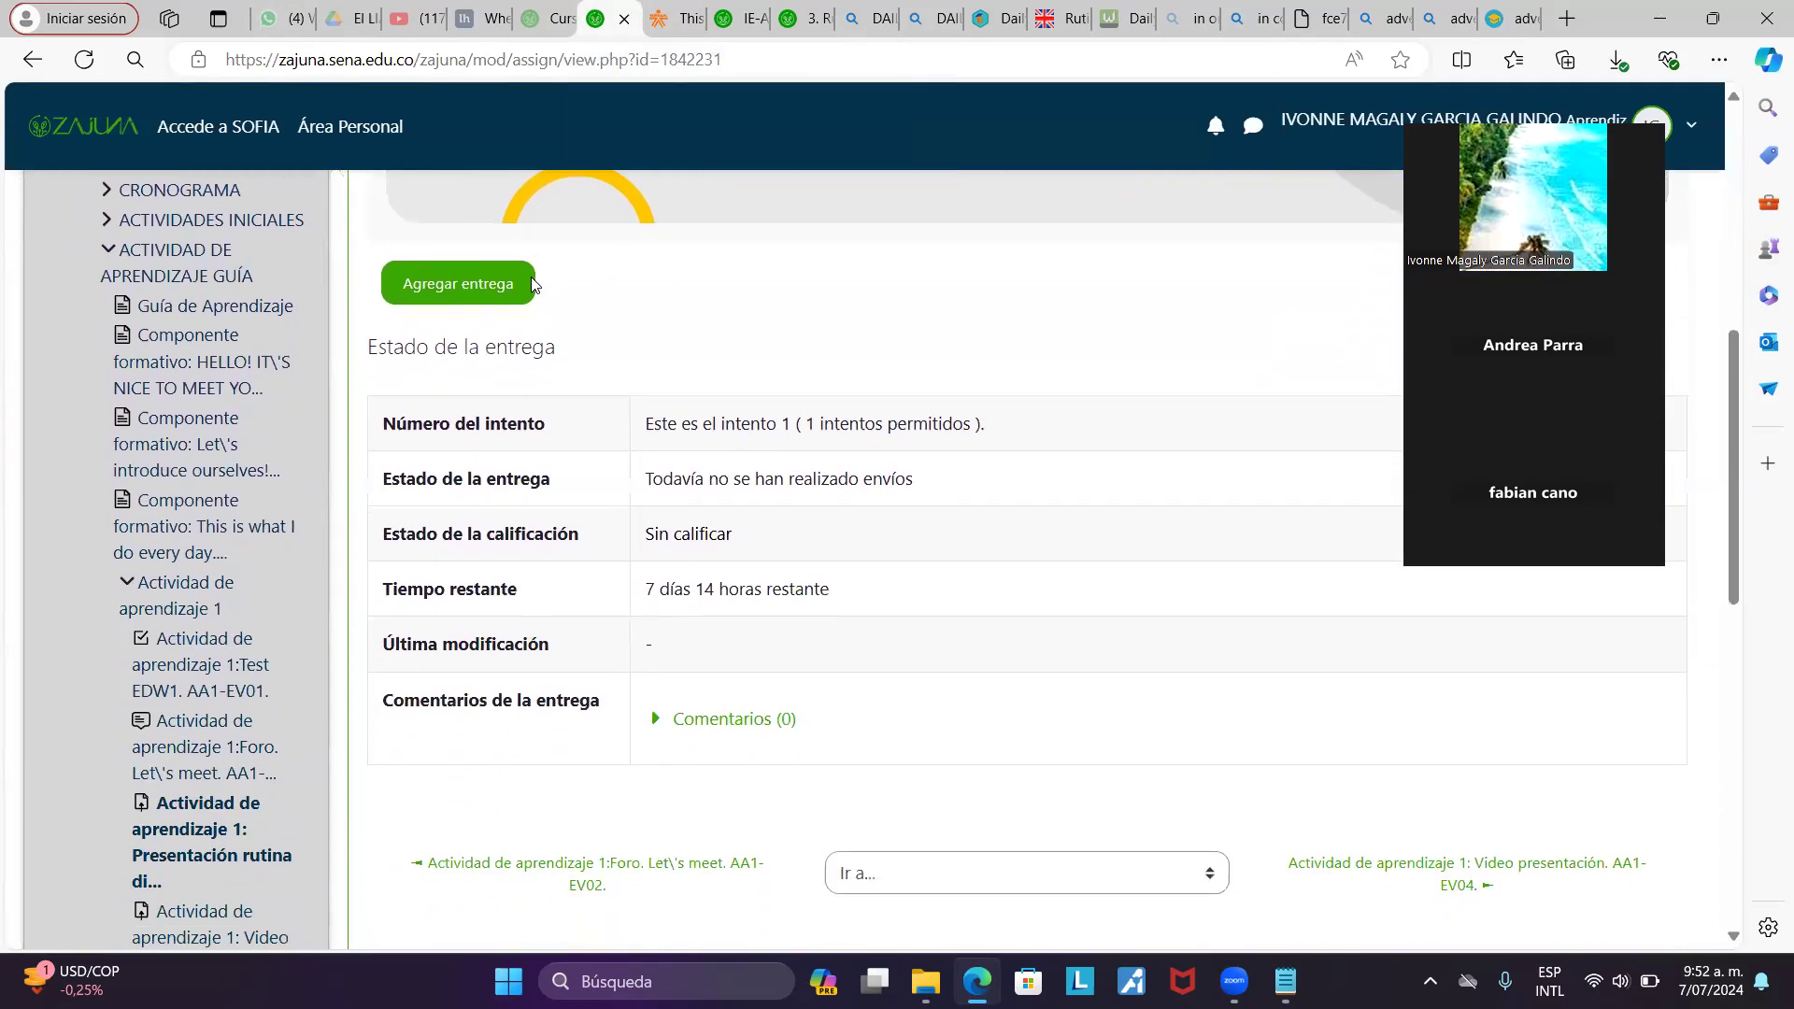
Expand Actividad de aprendizaje 1 and review its activities AA1-EV01 to AA1-EV04
{"action": "left_click", "coordinate": [204, 609]}
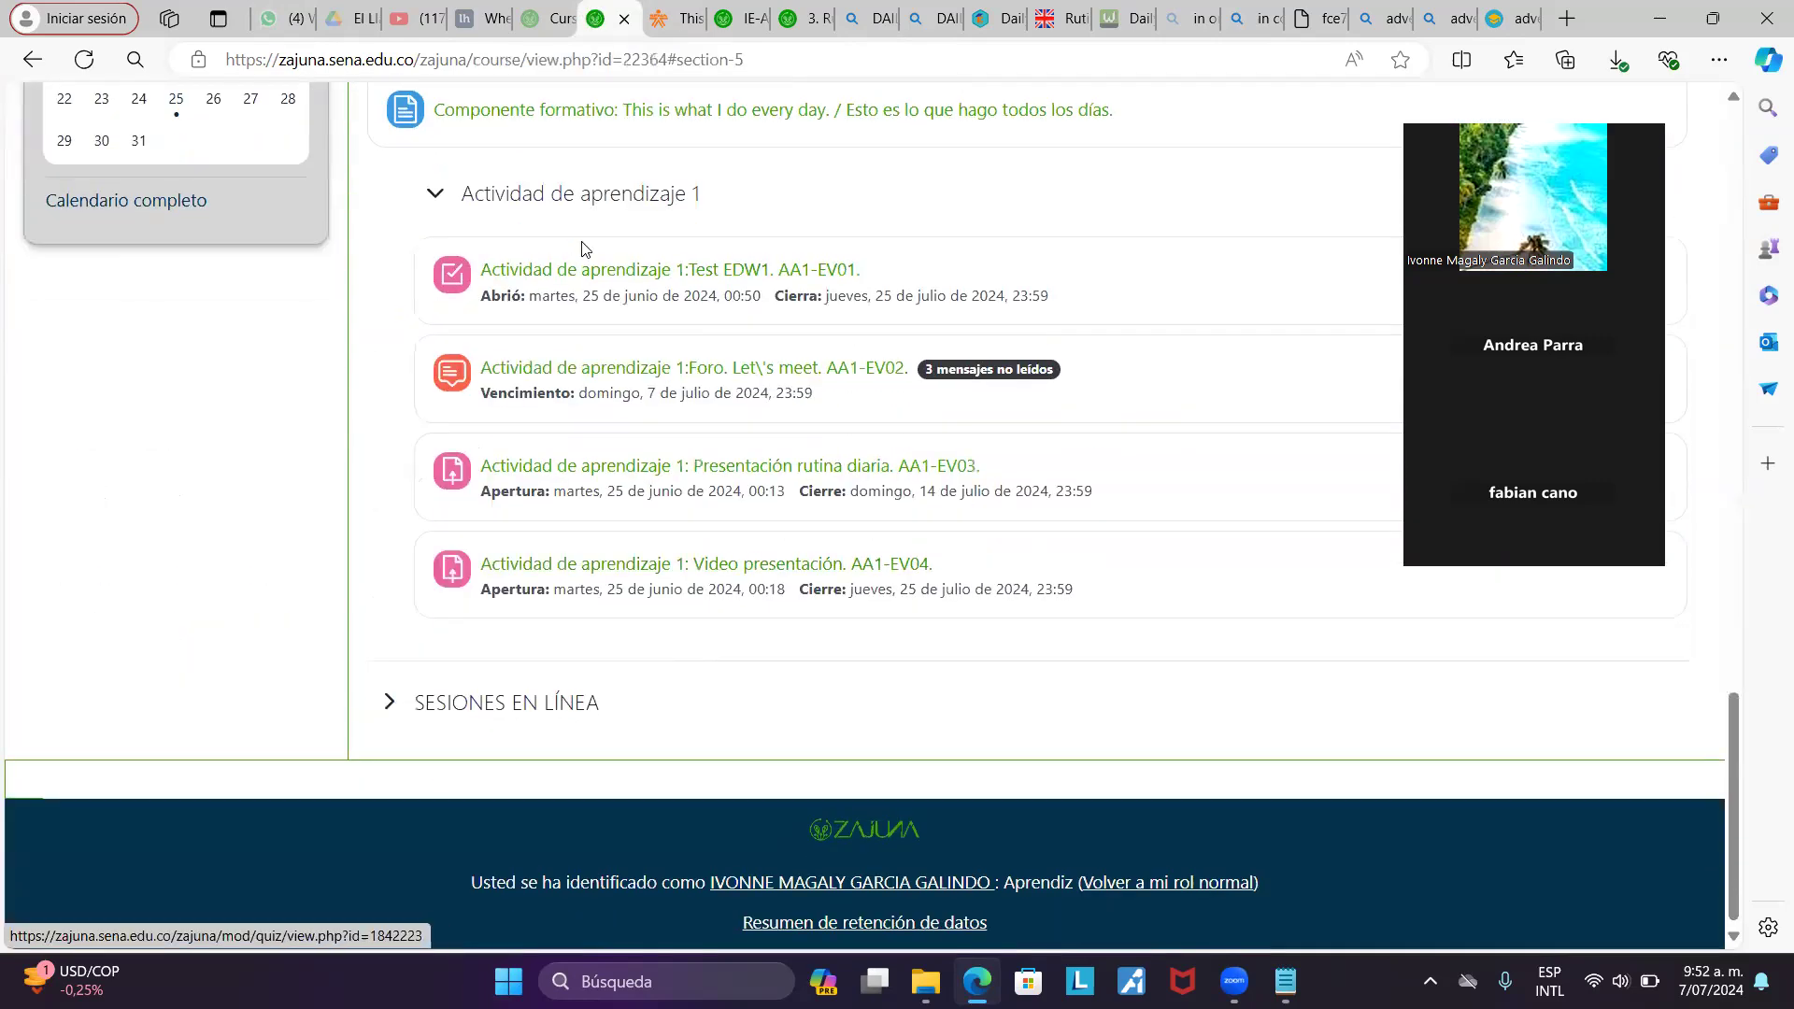
{"action": "left_click", "coordinate": [431, 204]}
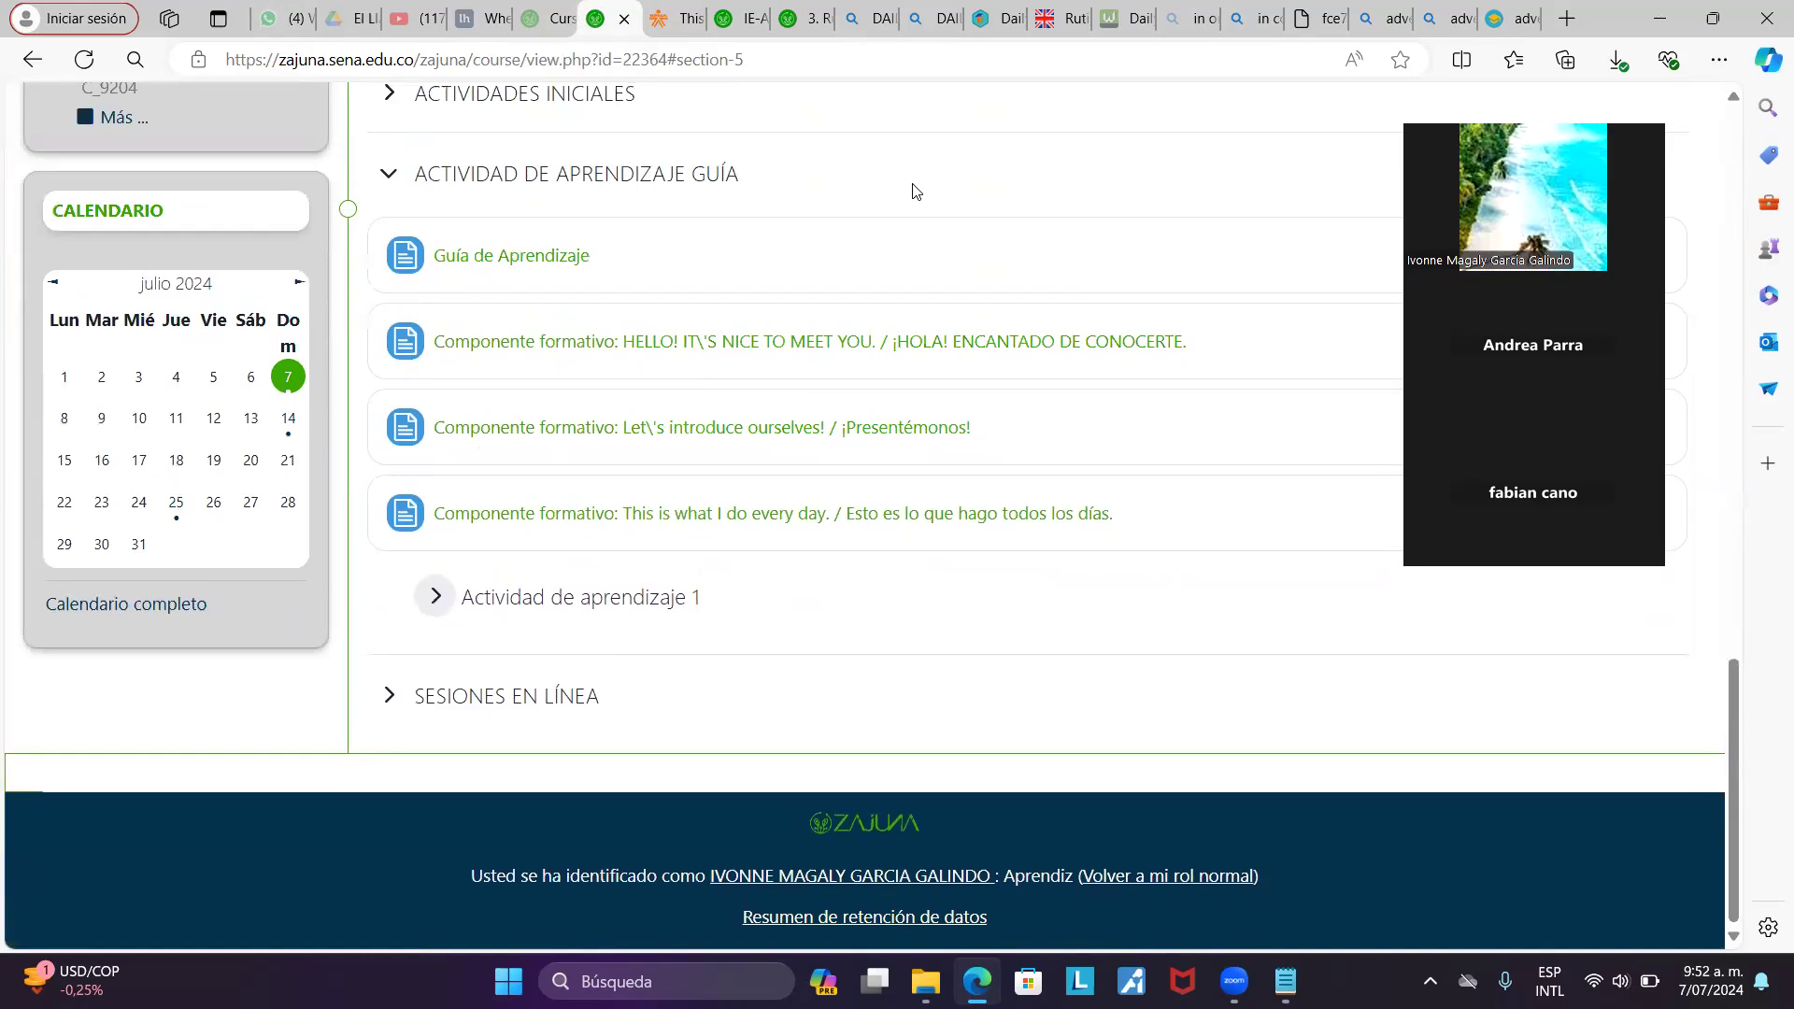
{"action": "left_click", "coordinate": [452, 604]}
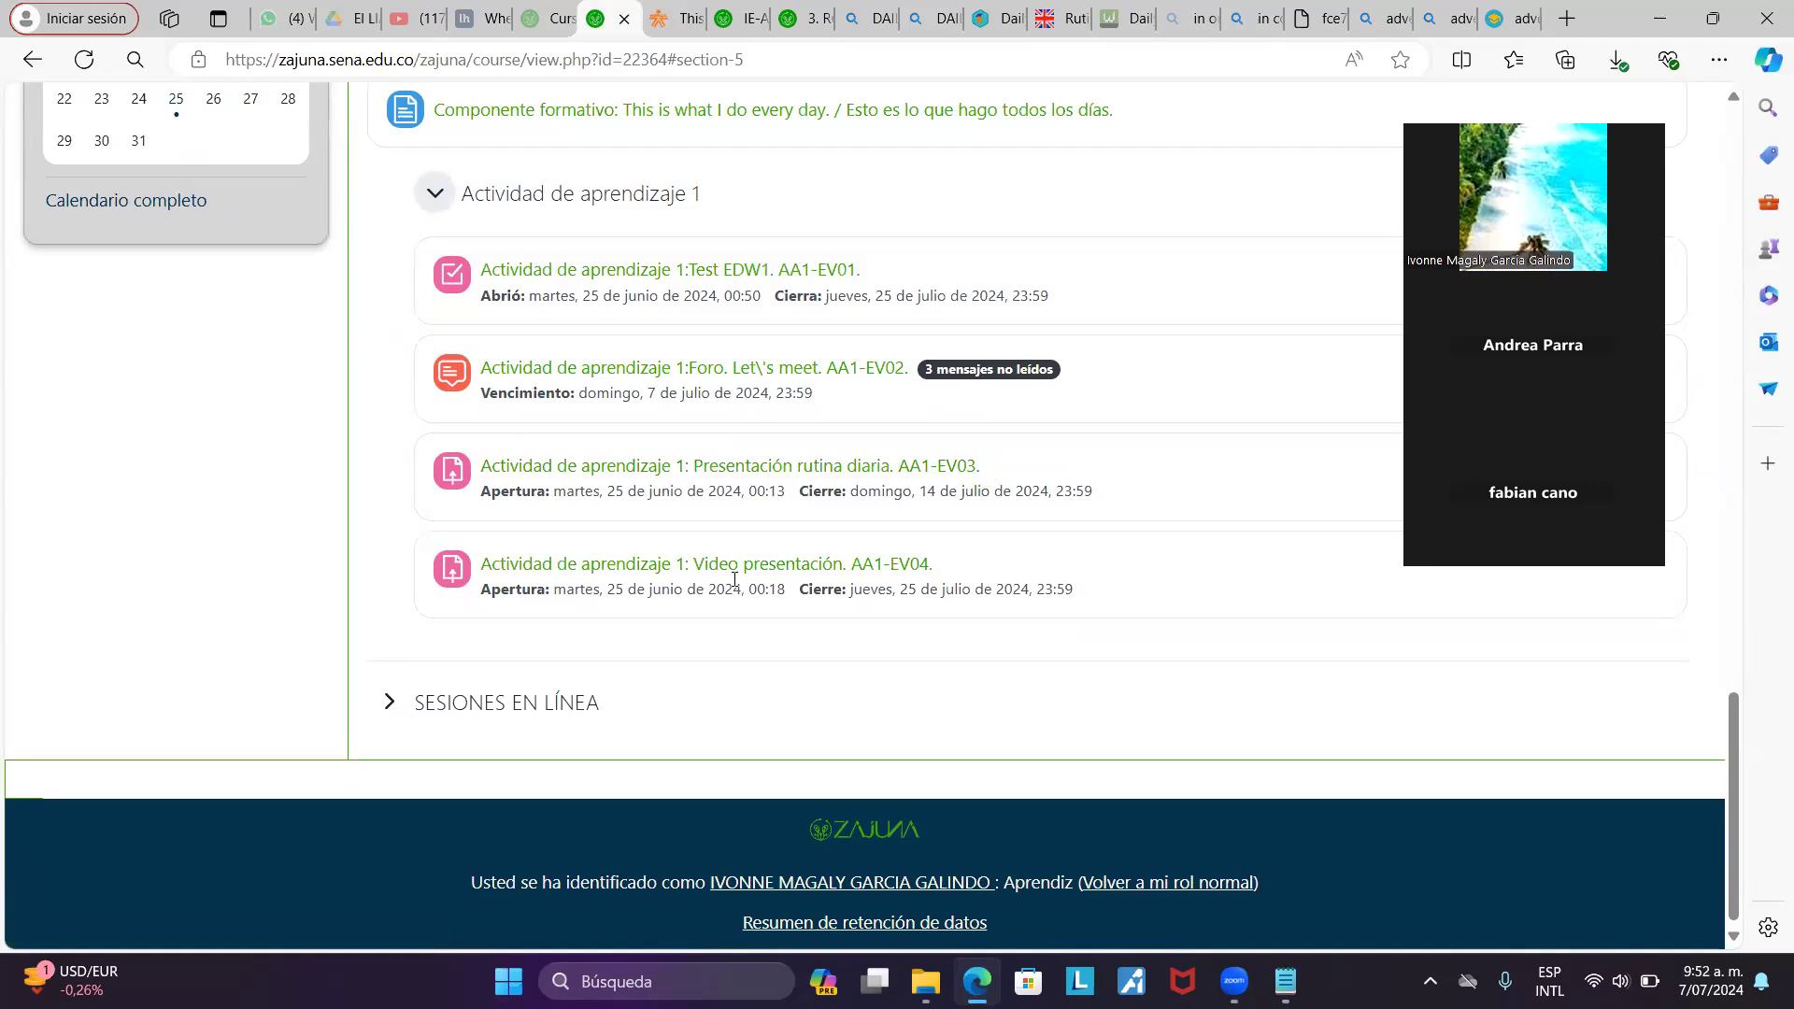
{"action": "scroll", "coordinate": [734, 579], "scroll_direction": "up", "scroll_amount": 3}
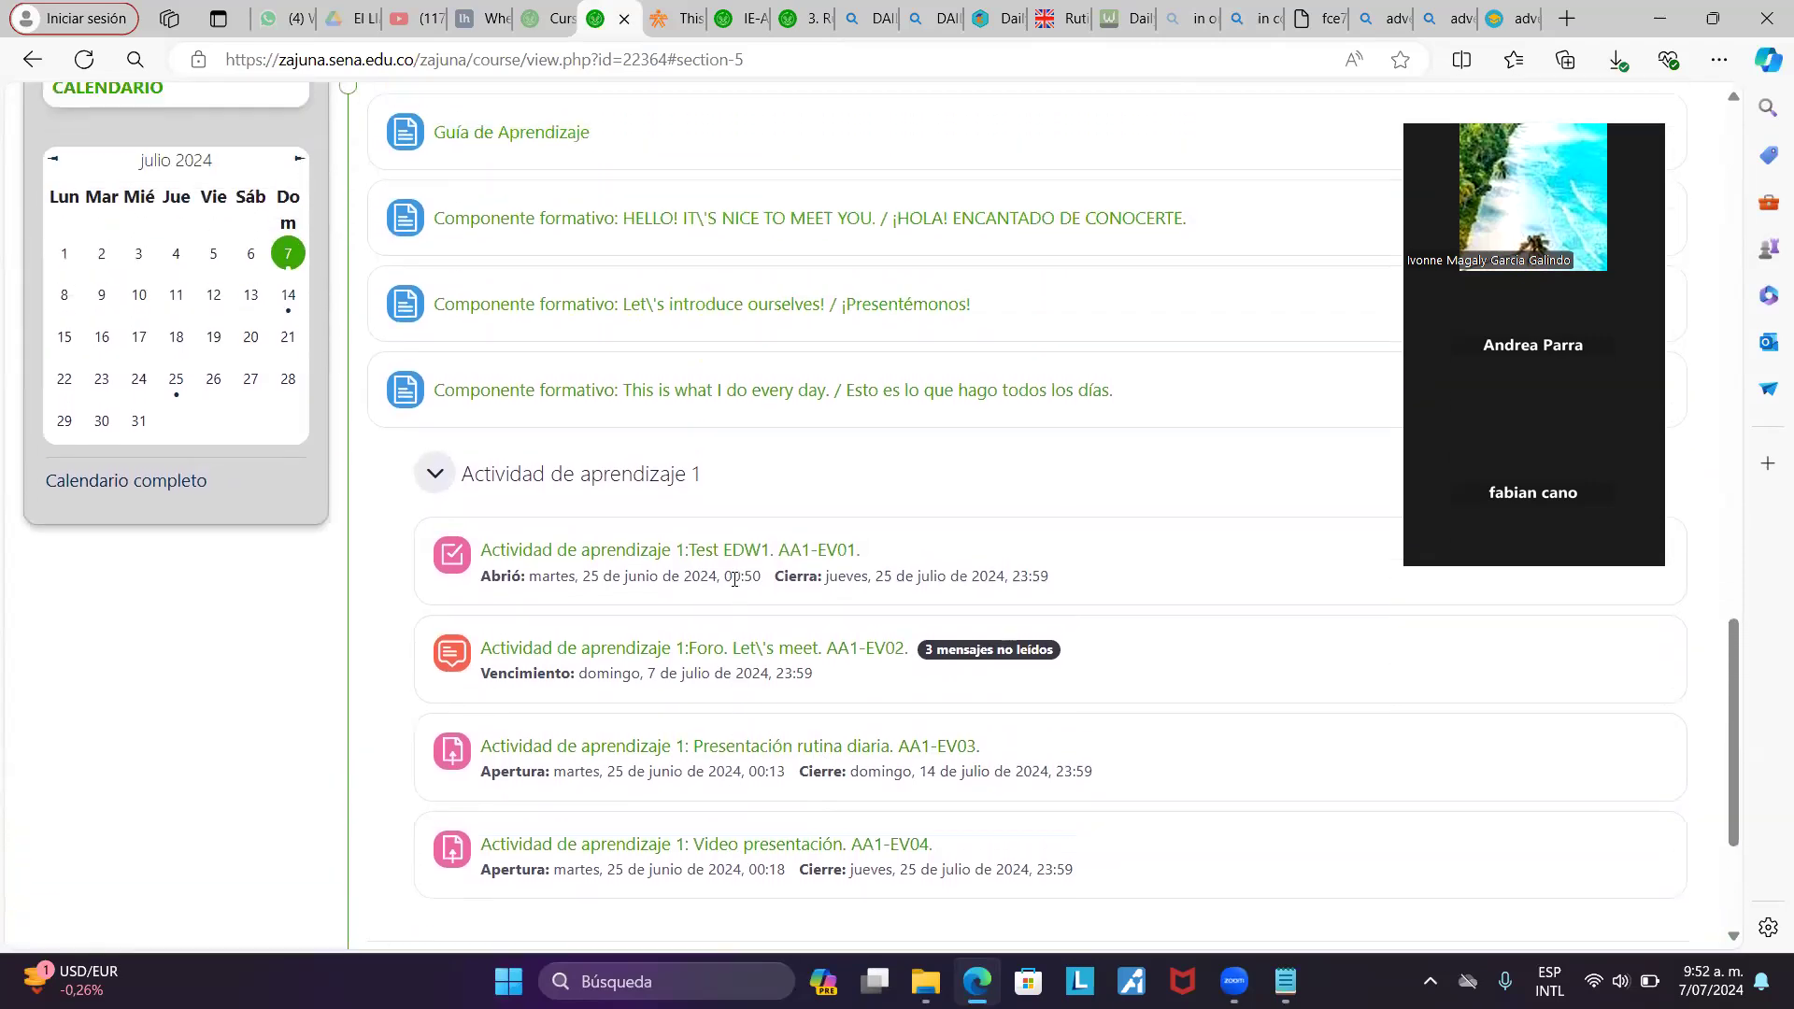
{"action": "scroll", "coordinate": [734, 579], "scroll_direction": "up", "scroll_amount": 3}
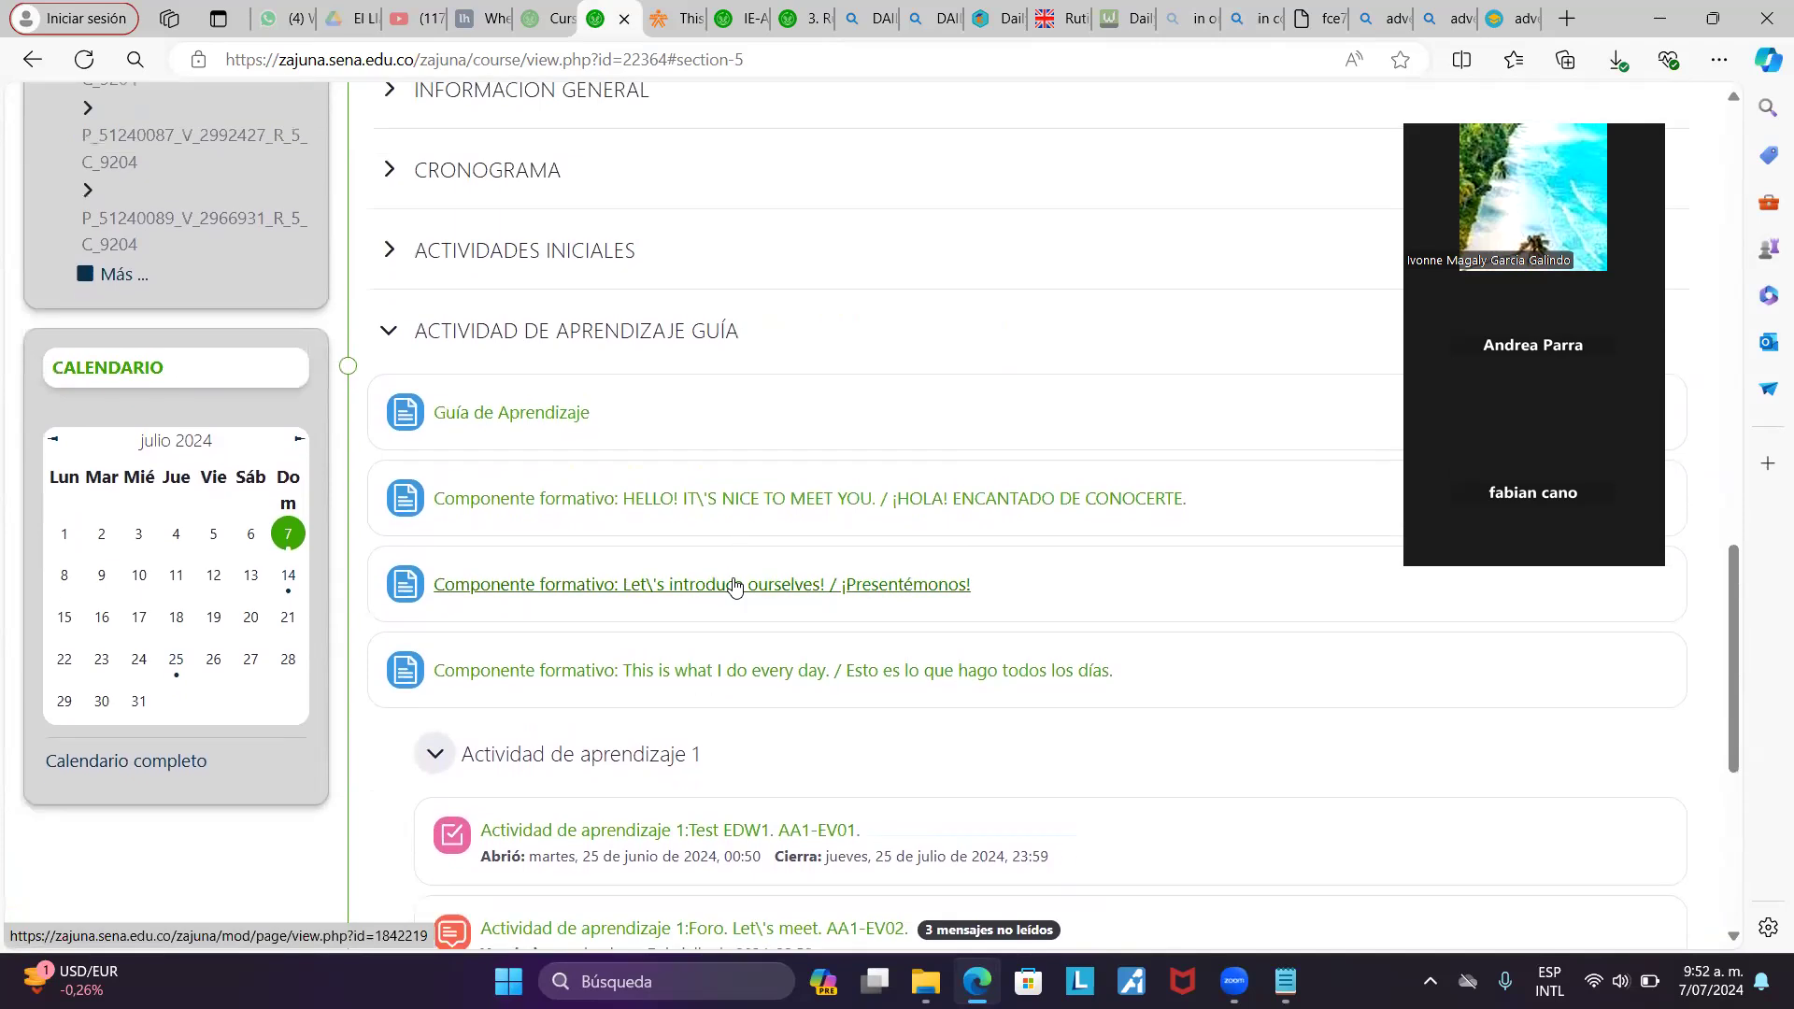
{"action": "scroll", "coordinate": [734, 585], "scroll_direction": "down", "scroll_amount": 2}
{"action": "scroll", "coordinate": [733, 584], "scroll_direction": "up", "scroll_amount": 3}
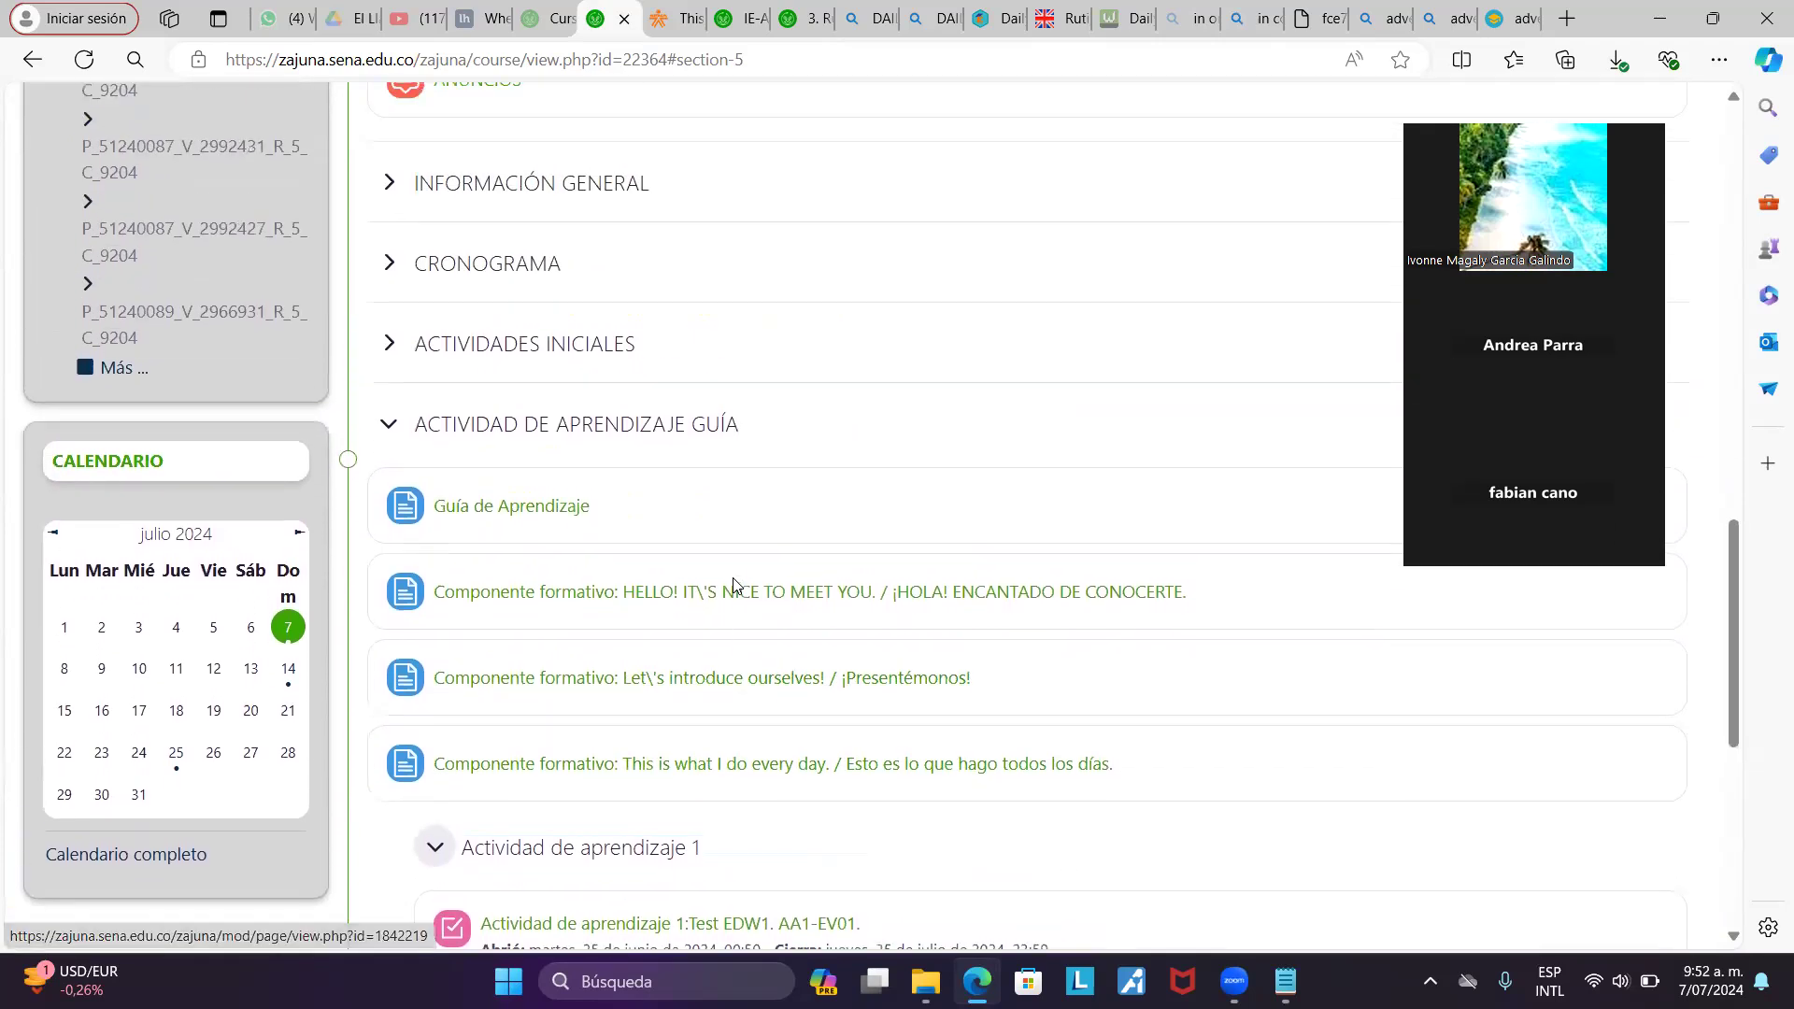
Open the Cronograma link under the CRONOGRAMA section and scroll to the AA1-EV01 to AA1-EV04 dates
{"action": "left_click", "coordinate": [394, 269]}
{"action": "left_click", "coordinate": [505, 397]}
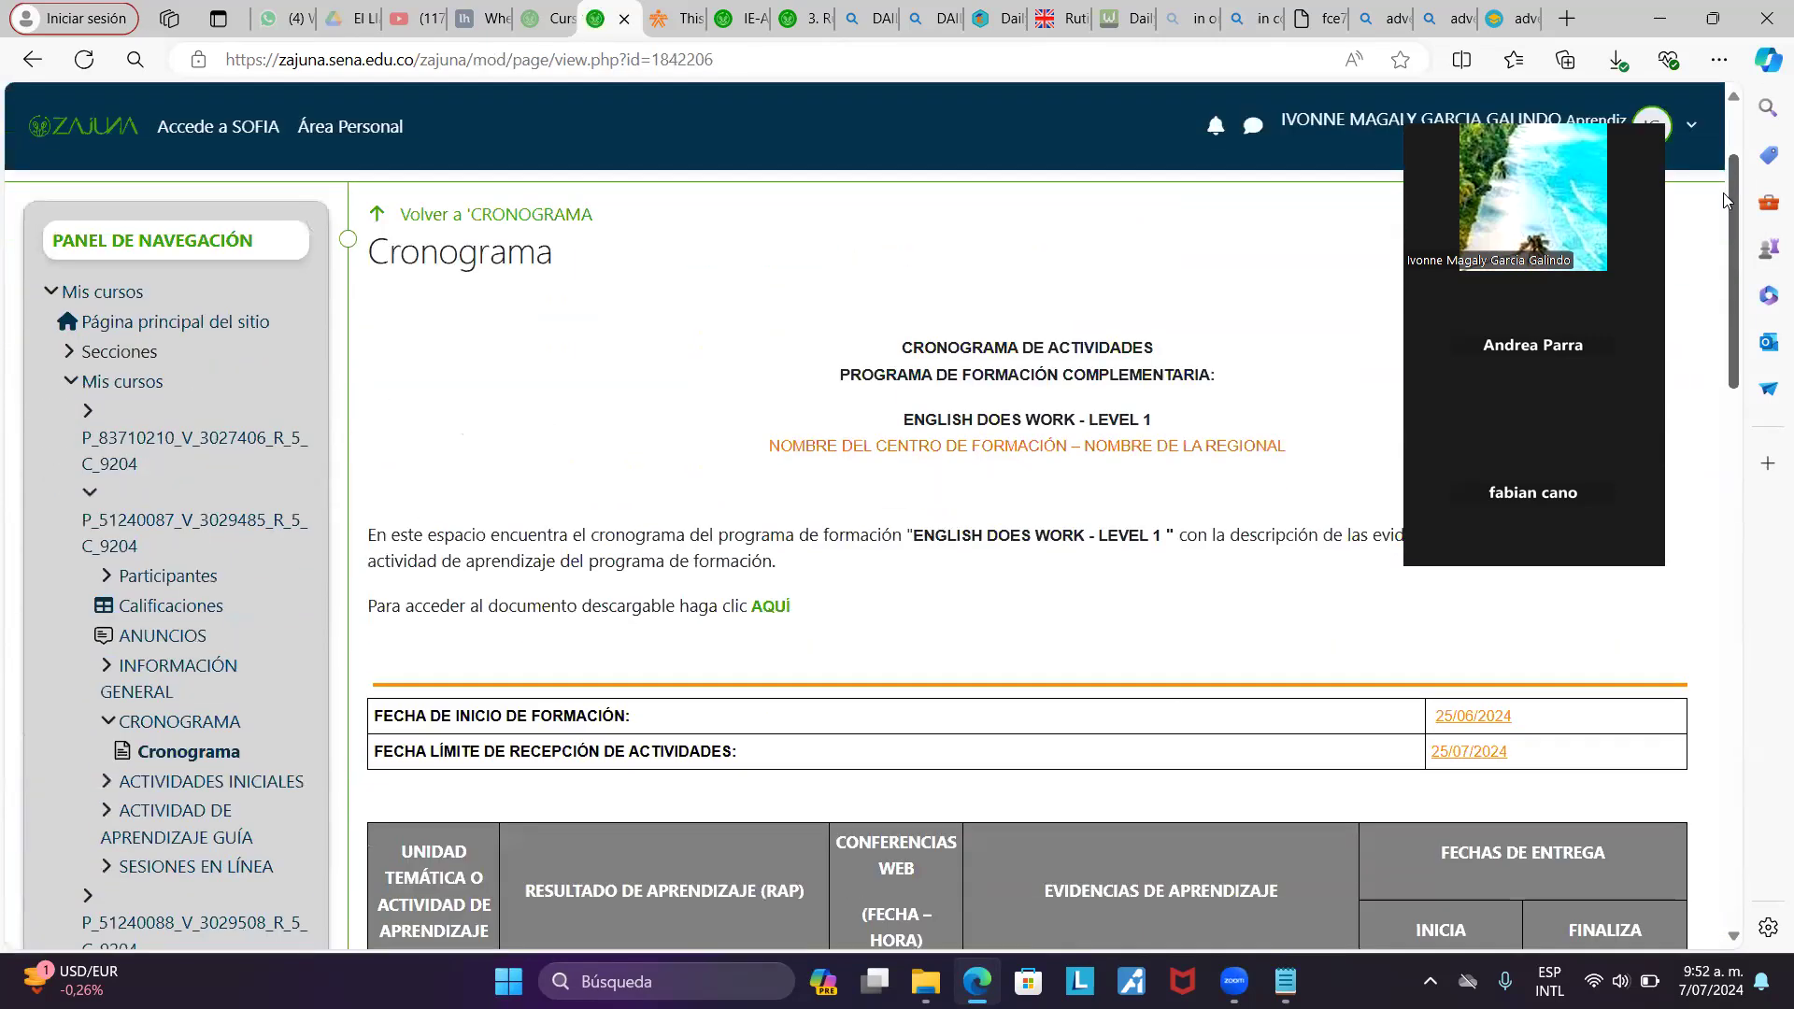
{"action": "scroll", "coordinate": [1694, 395], "scroll_direction": "down", "scroll_amount": 8}
{"action": "mouse_move", "coordinate": [1732, 401]}
{"action": "left_mouse_down"}
{"action": "mouse_move", "coordinate": [1731, 643]}
{"action": "mouse_move", "coordinate": [1731, 524]}
{"action": "mouse_move", "coordinate": [1767, 502]}
{"action": "mouse_move", "coordinate": [1768, 522]}
{"action": "left_mouse_up"}
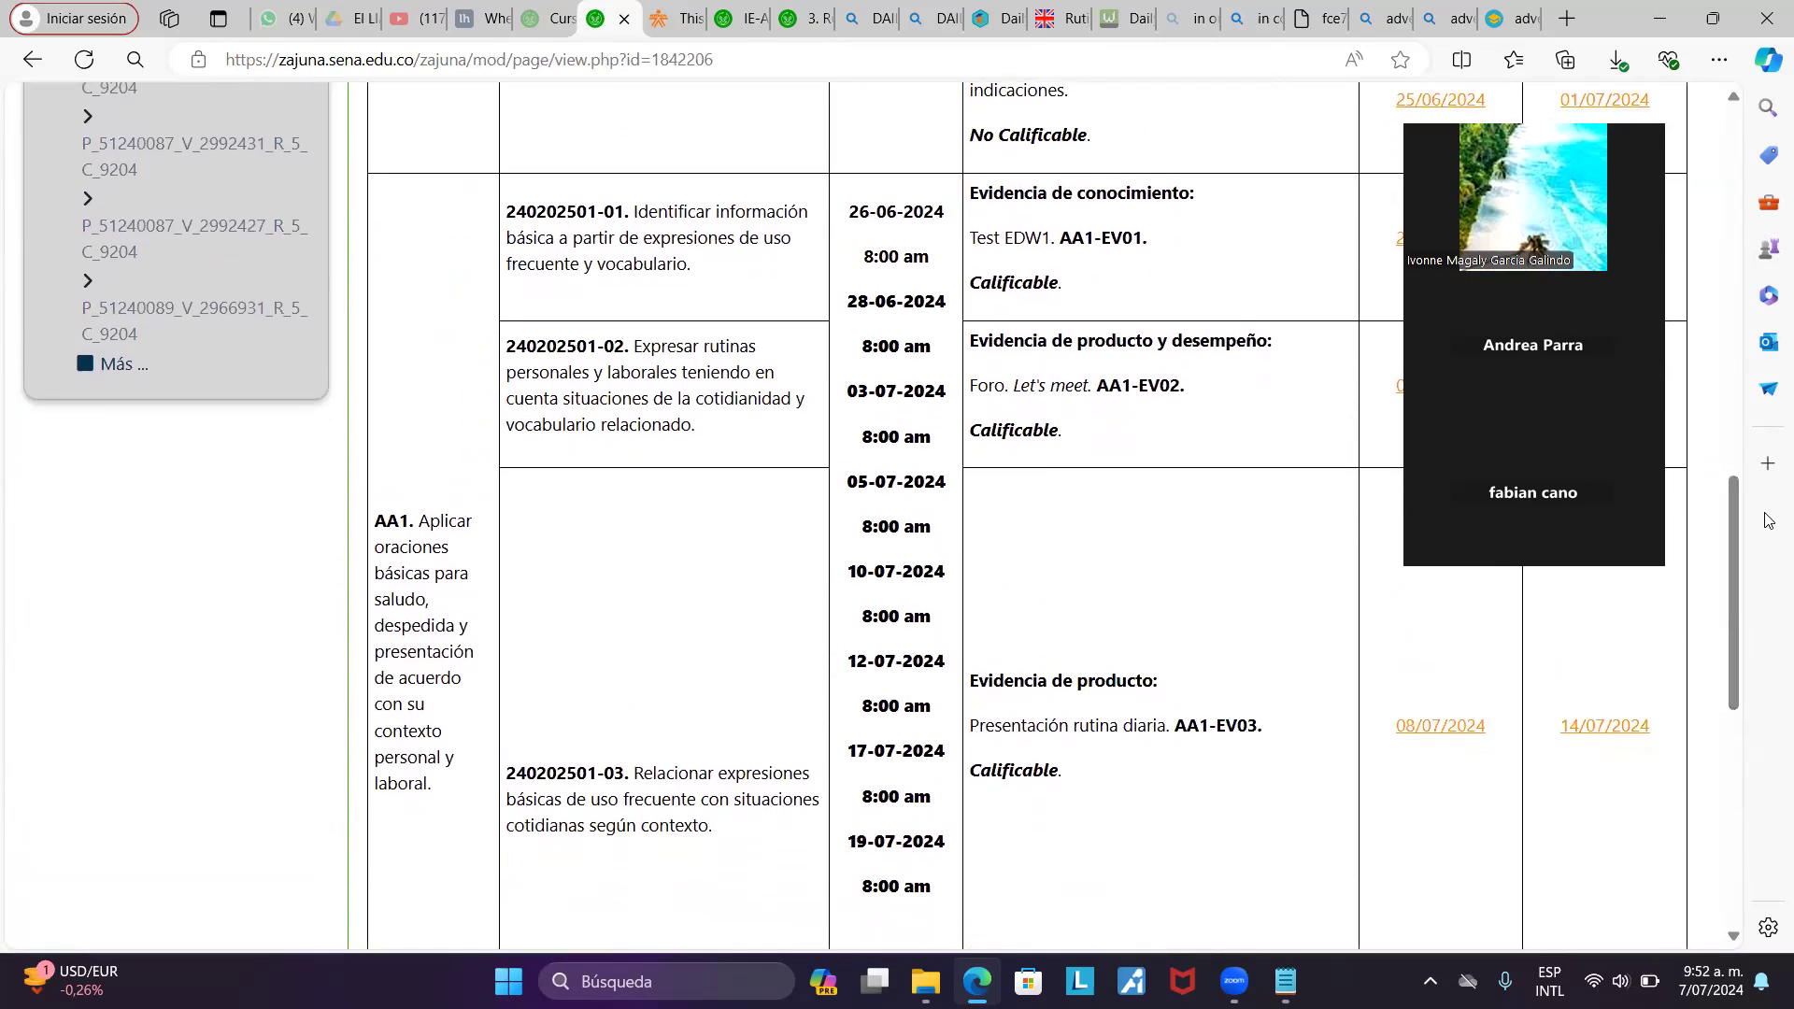